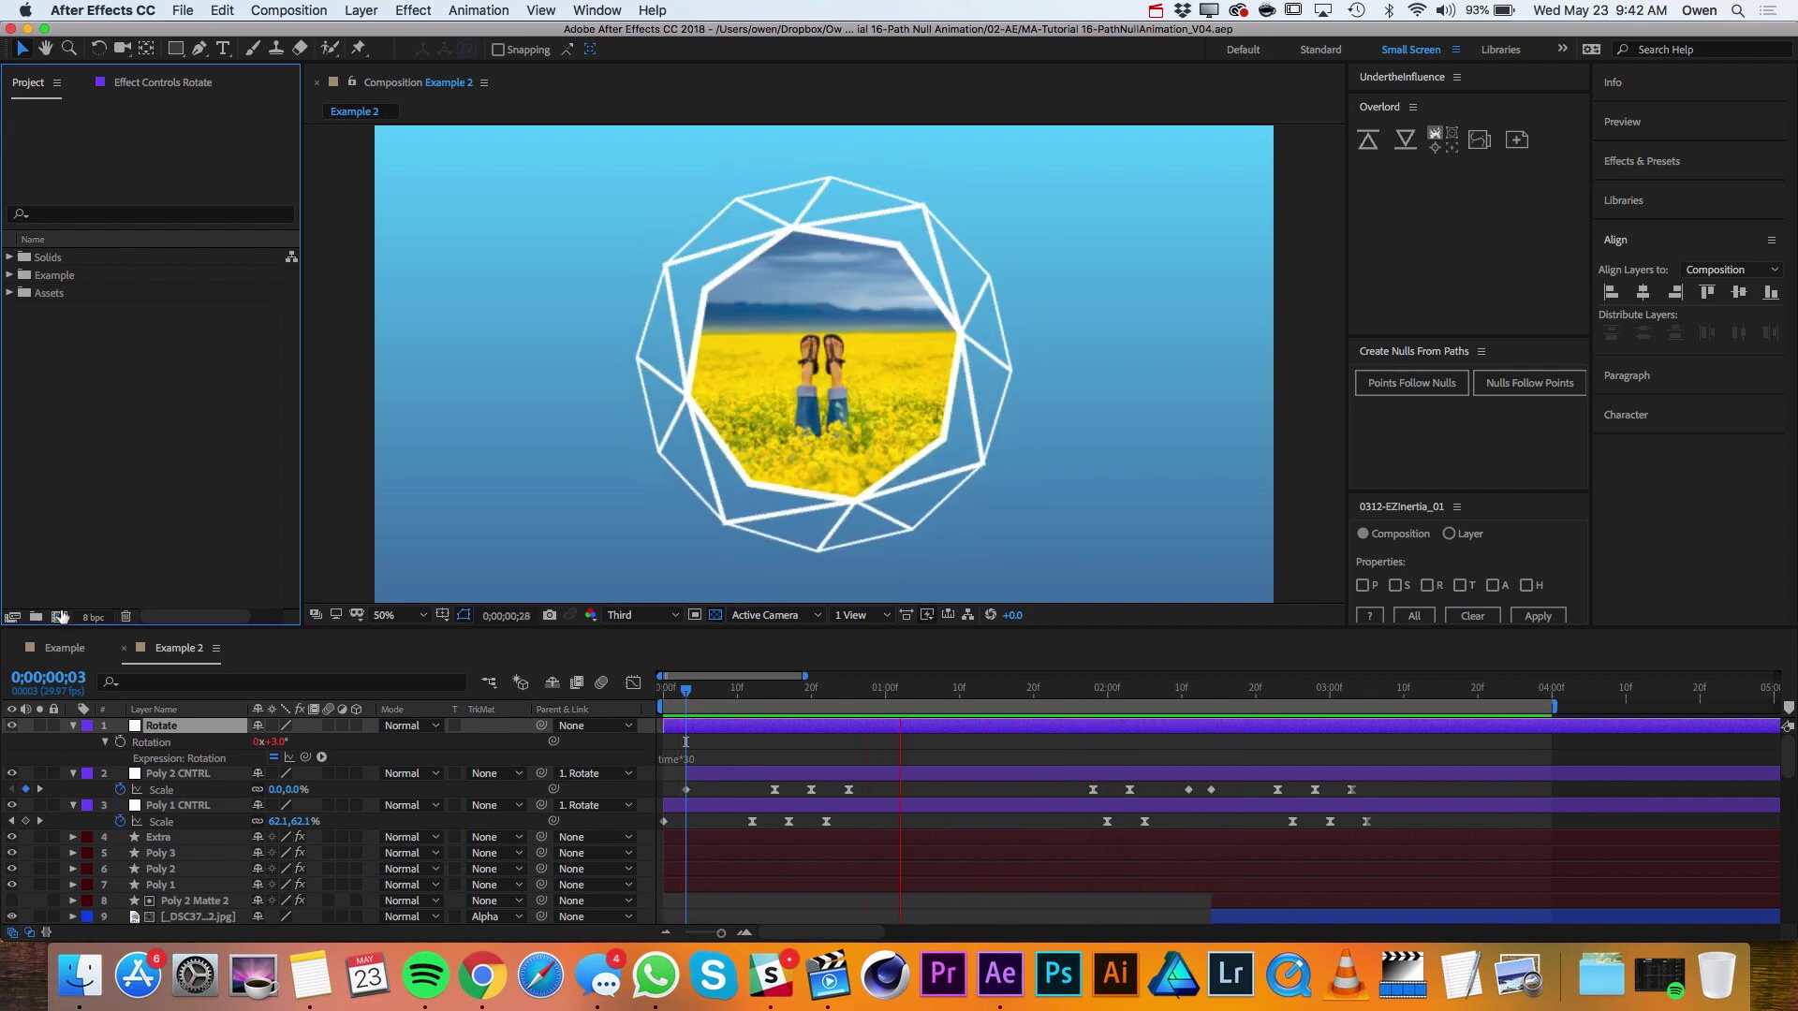
Create an HDTV 1080 29.97 fps composition named Path Animation.
left_click(59, 617)
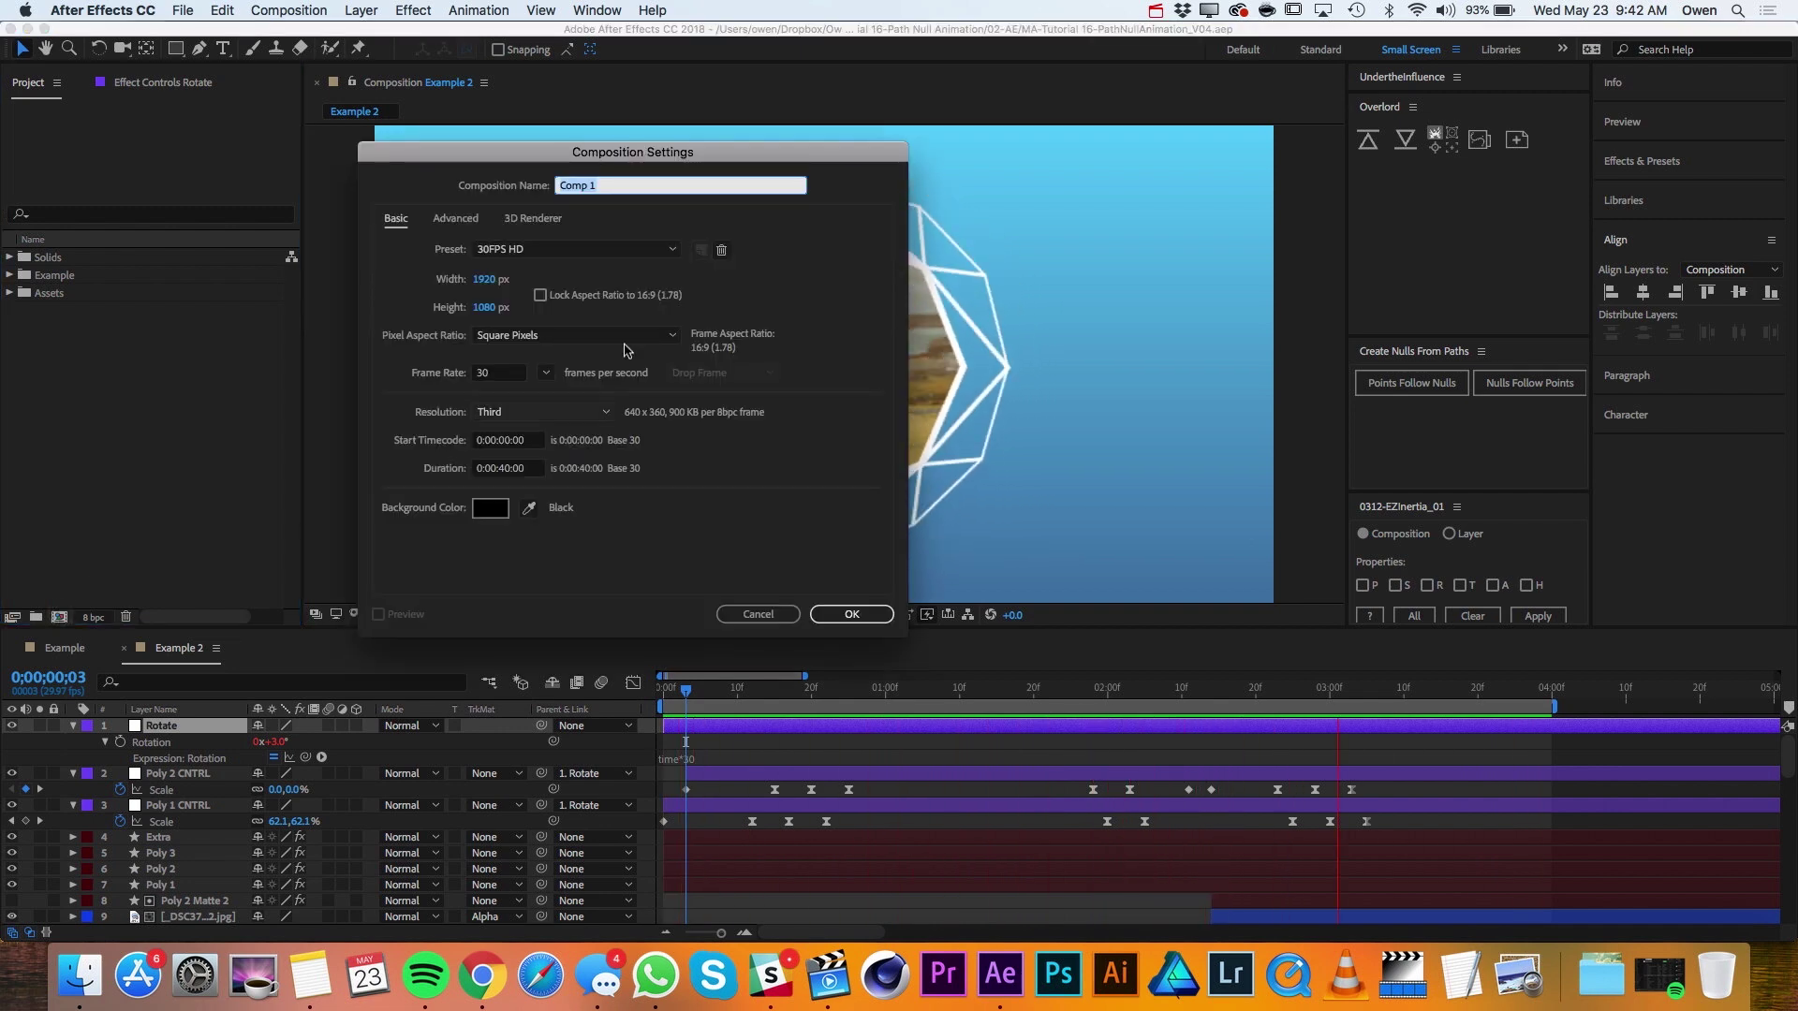
left_click(567, 250)
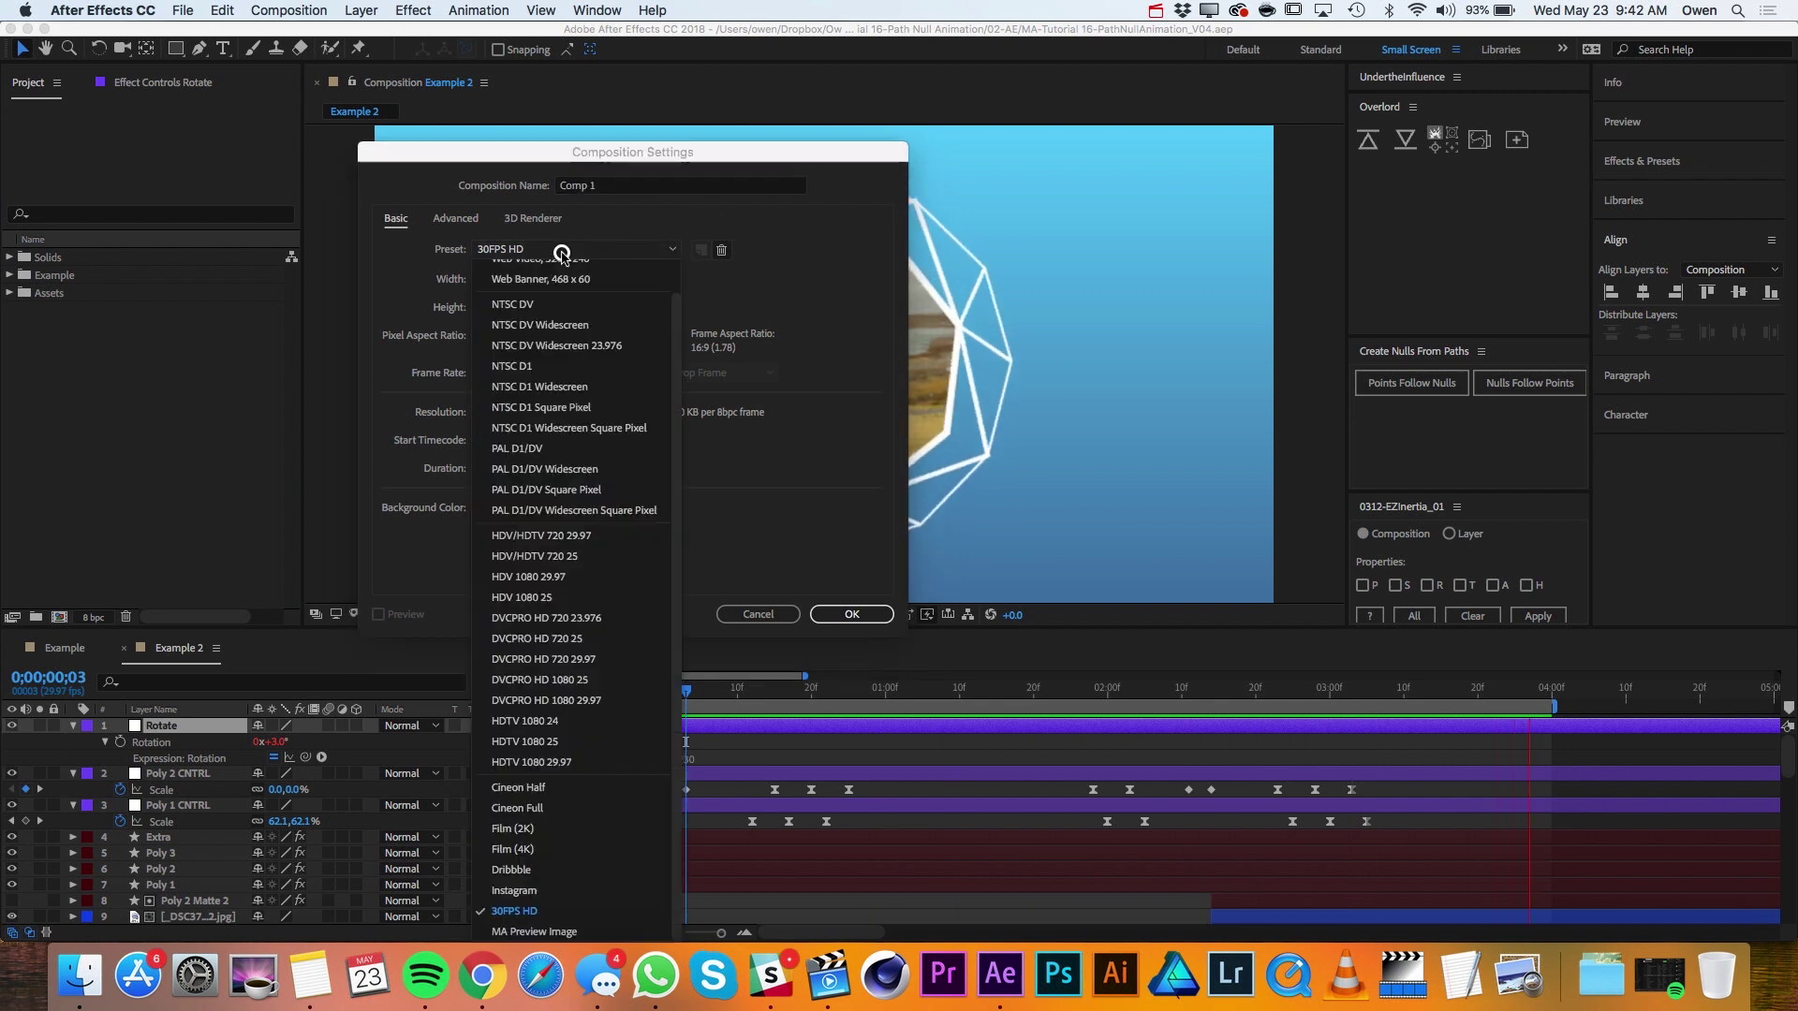
left_click(576, 764)
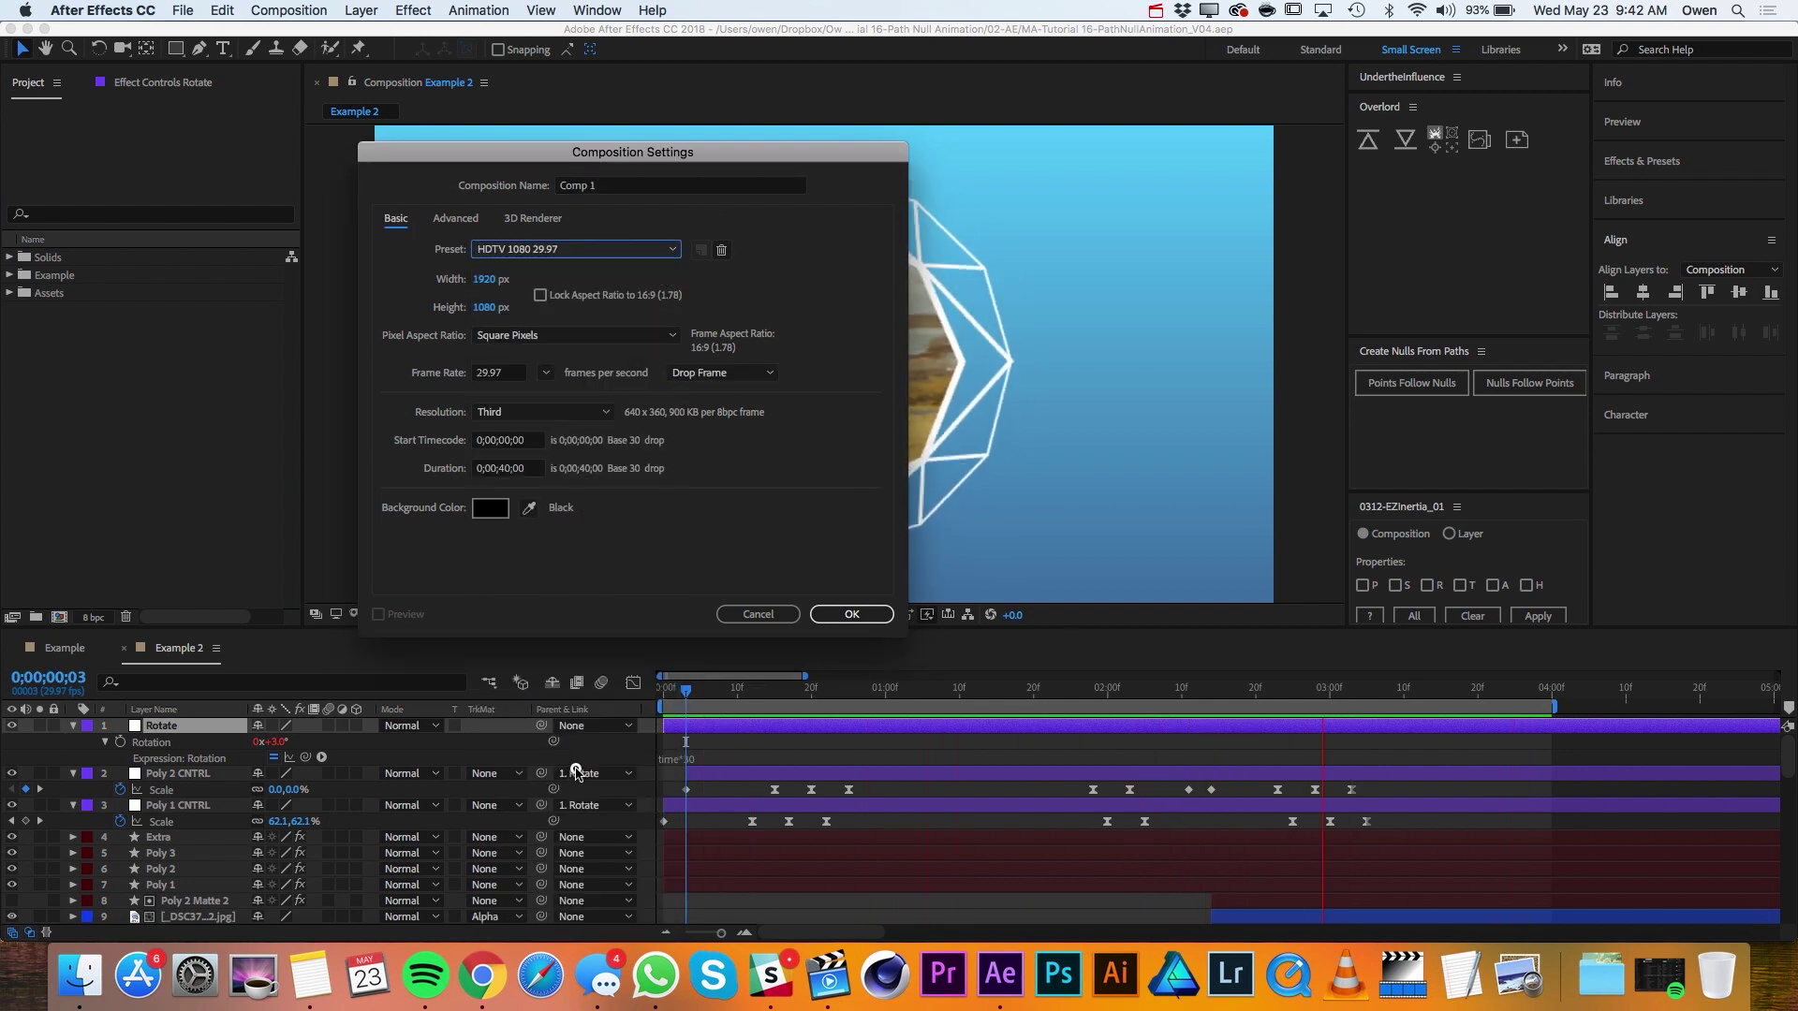
left_click(568, 186)
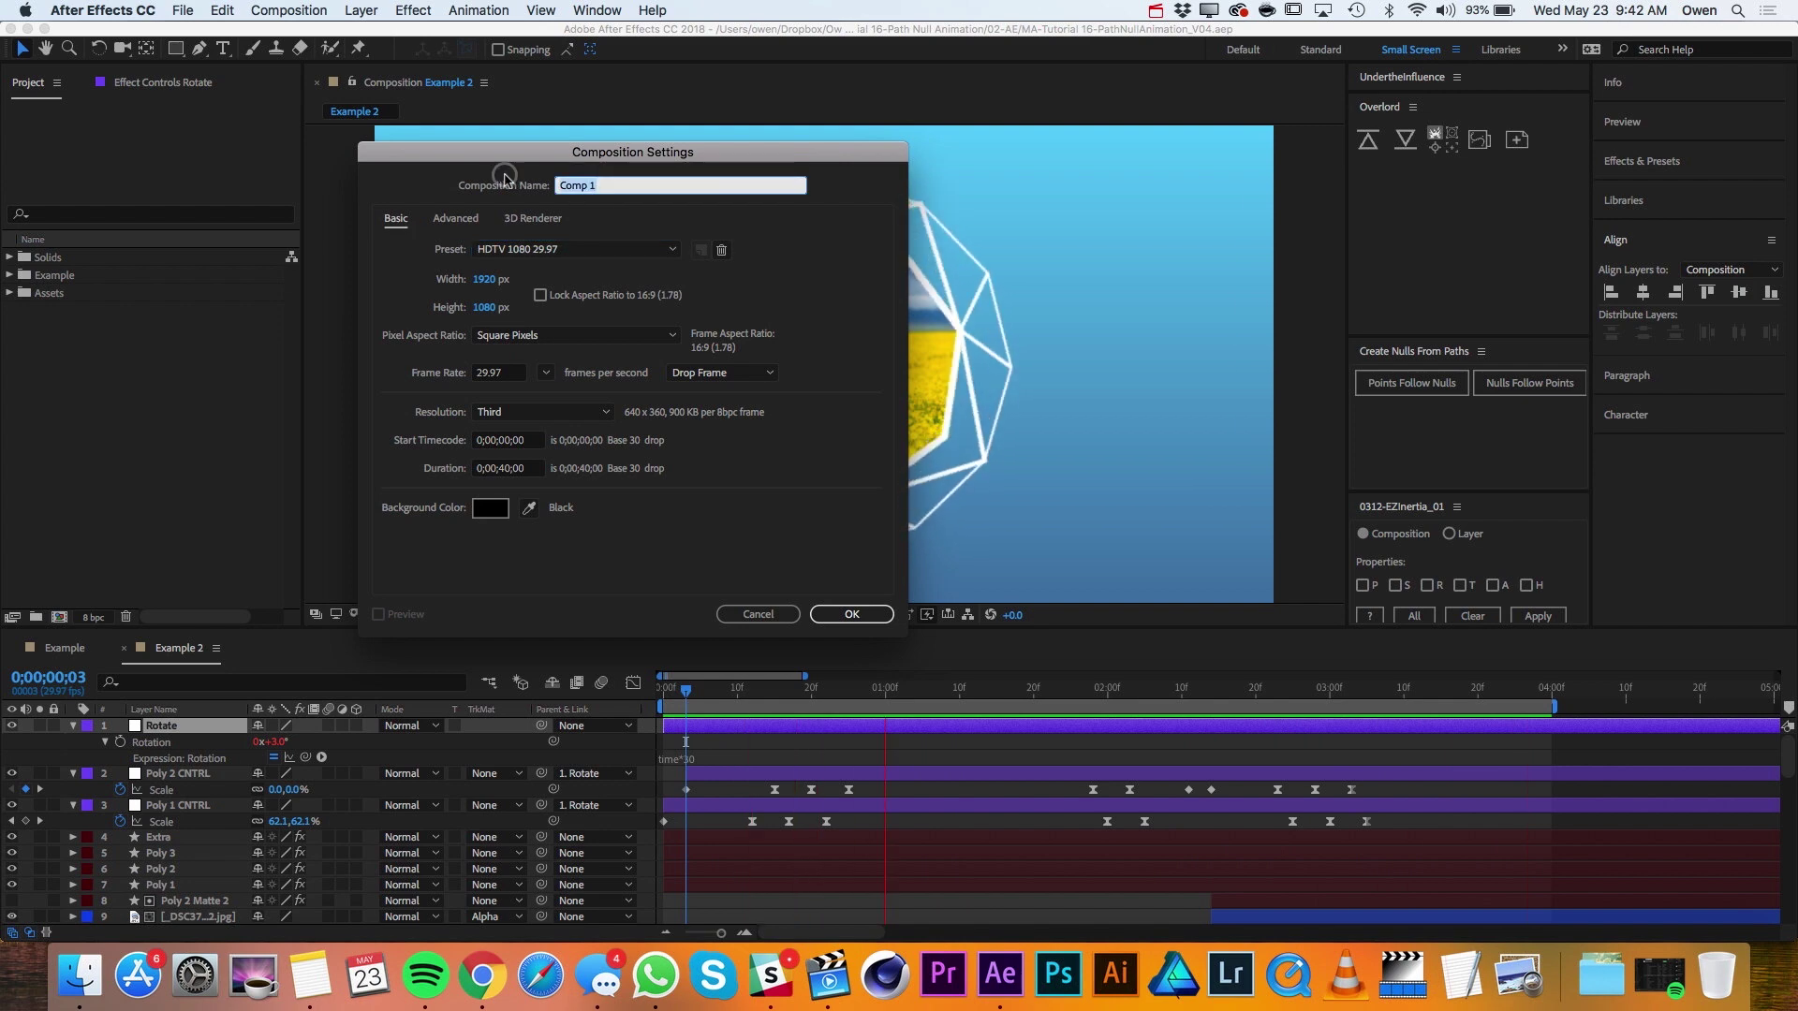
type("Path Animation")
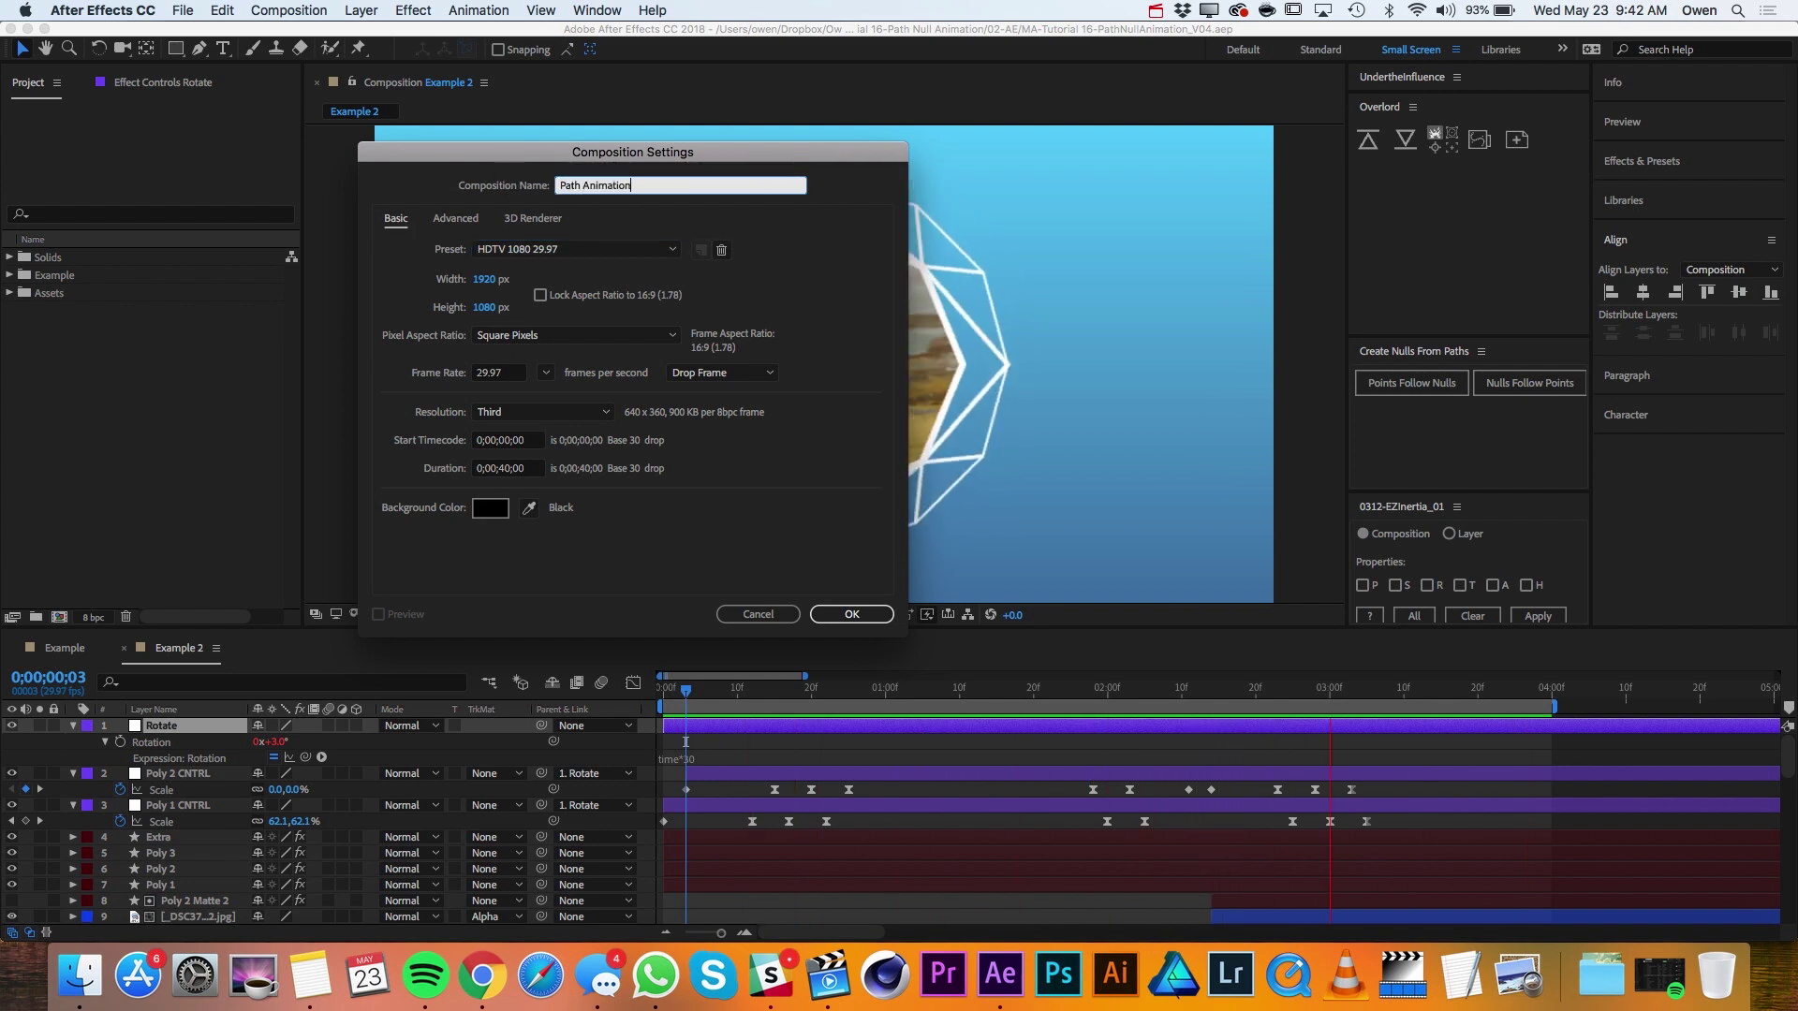
left_click(845, 616)
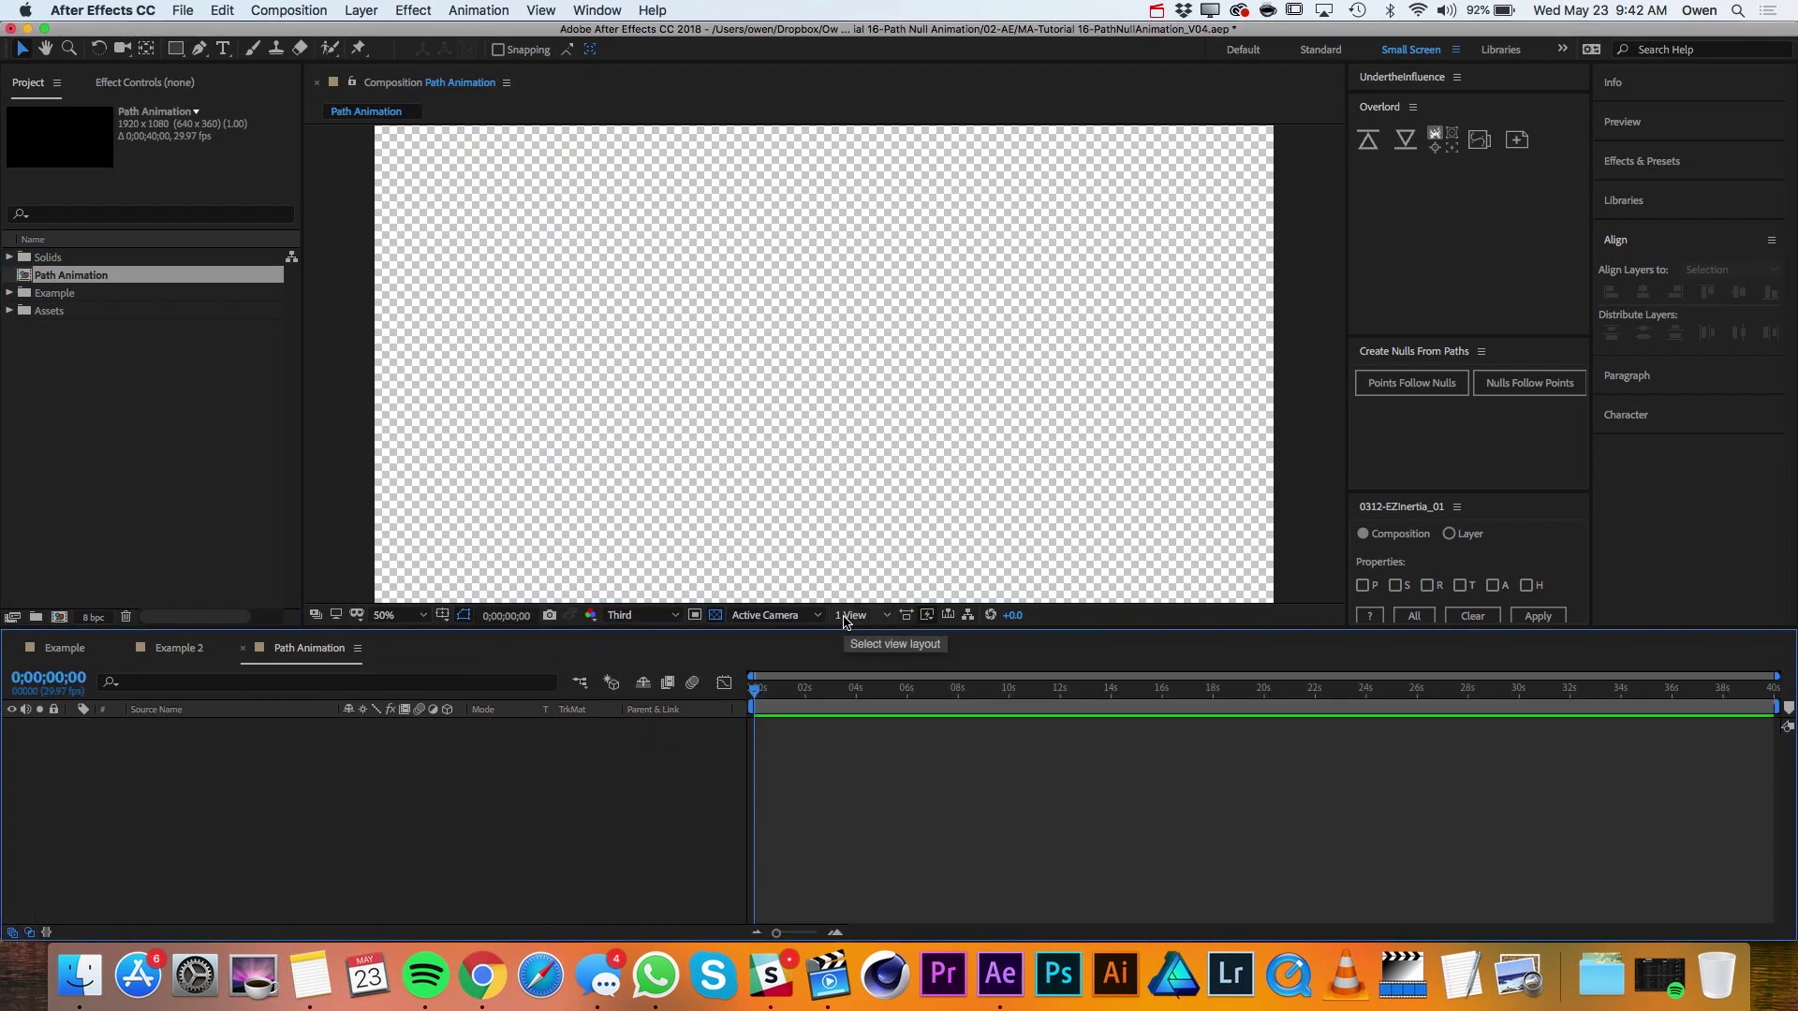
Add a full-frame solid layer named BG.
left_click(359, 9)
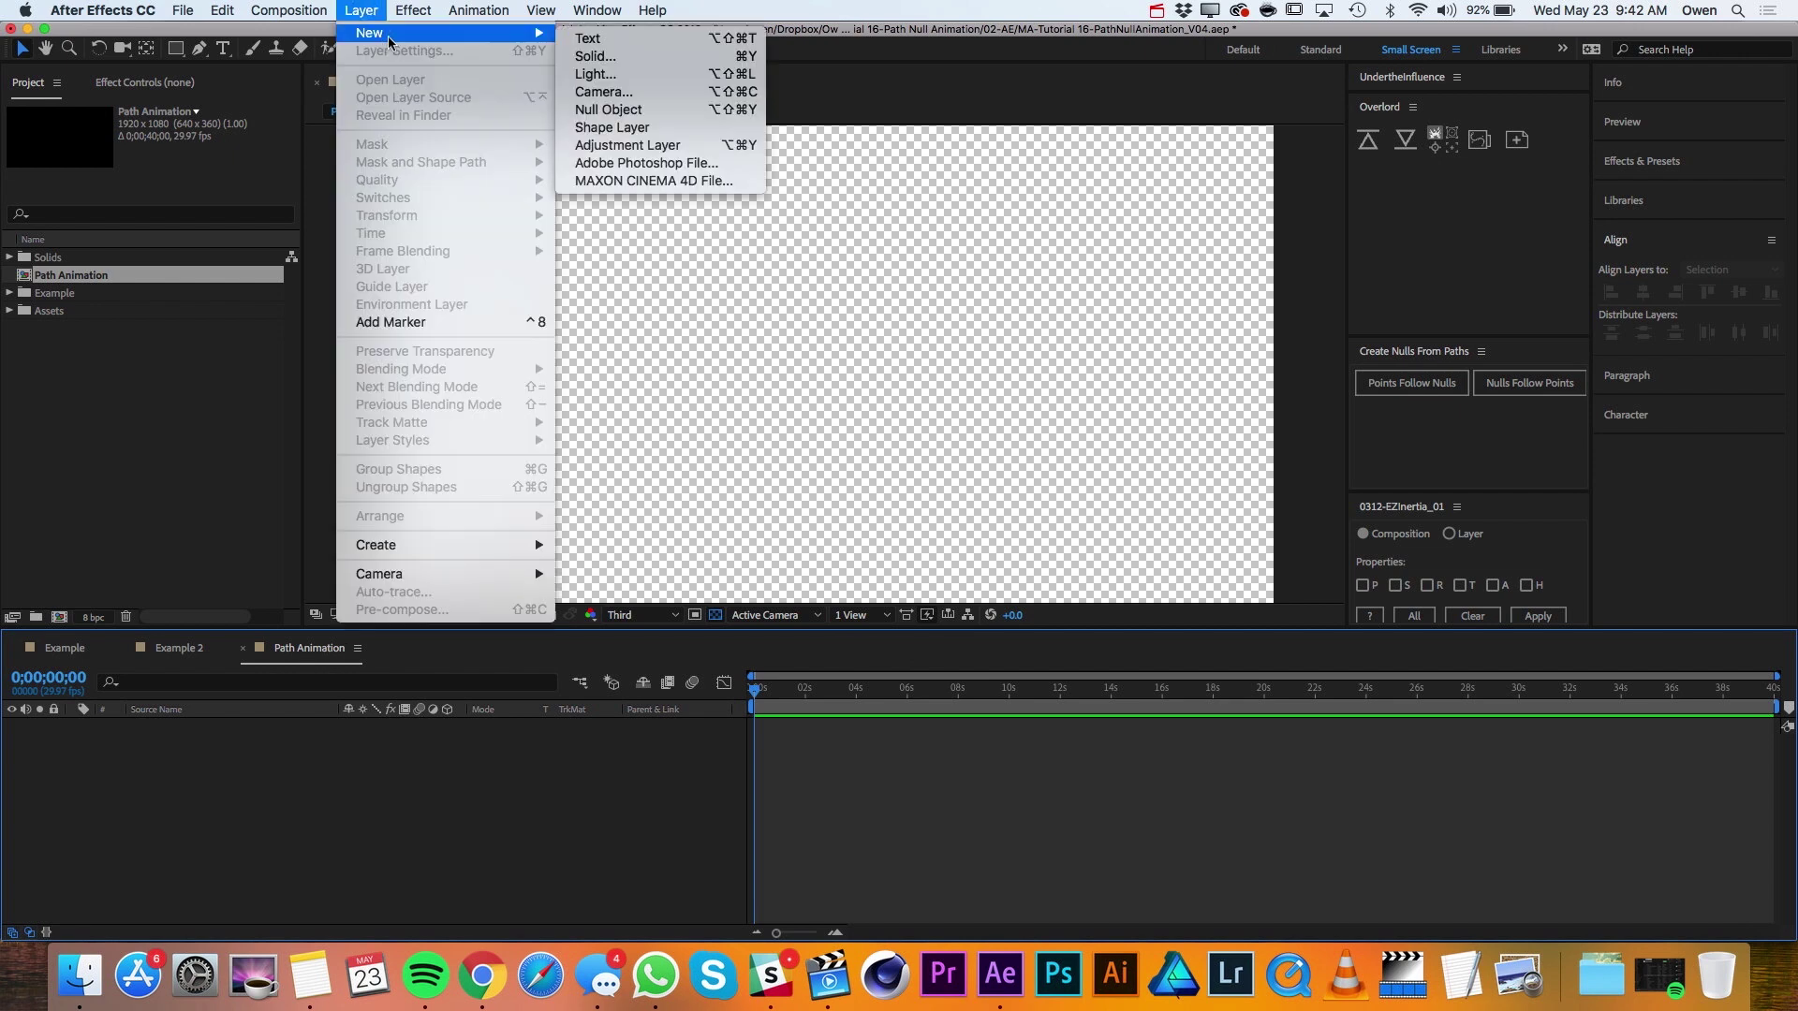
mouse_move(533, 36)
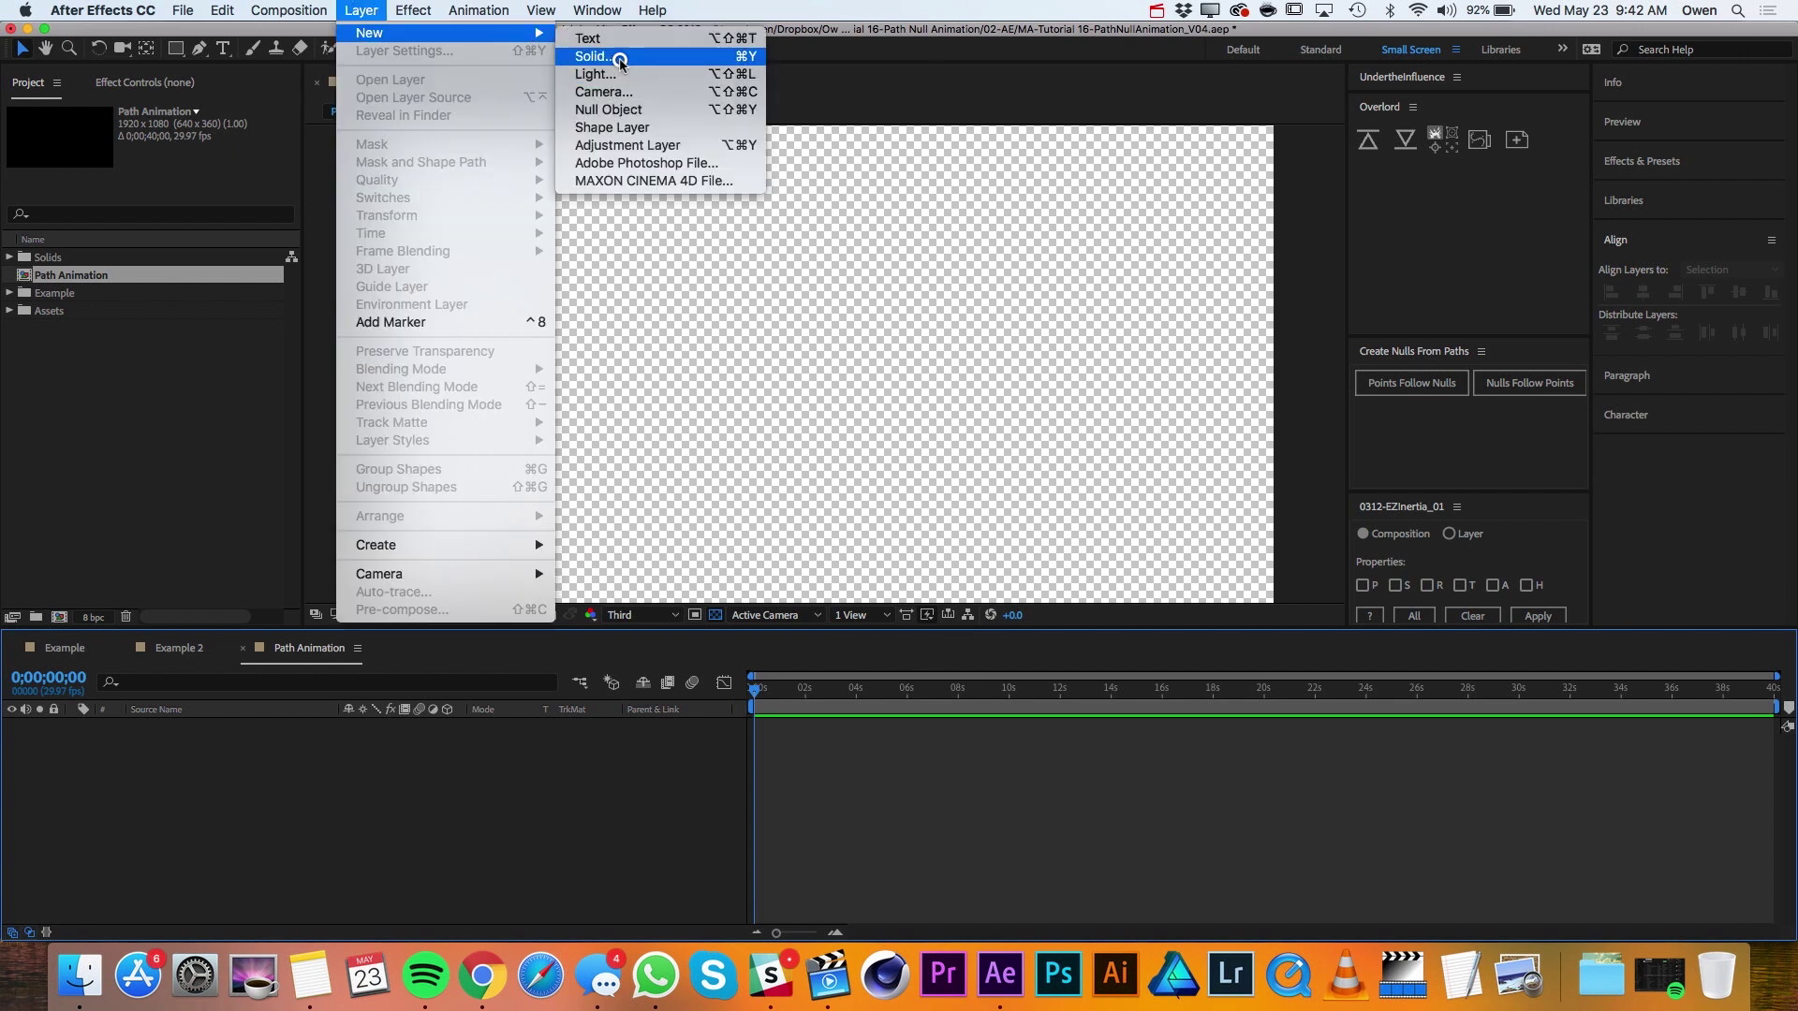
left_click(614, 56)
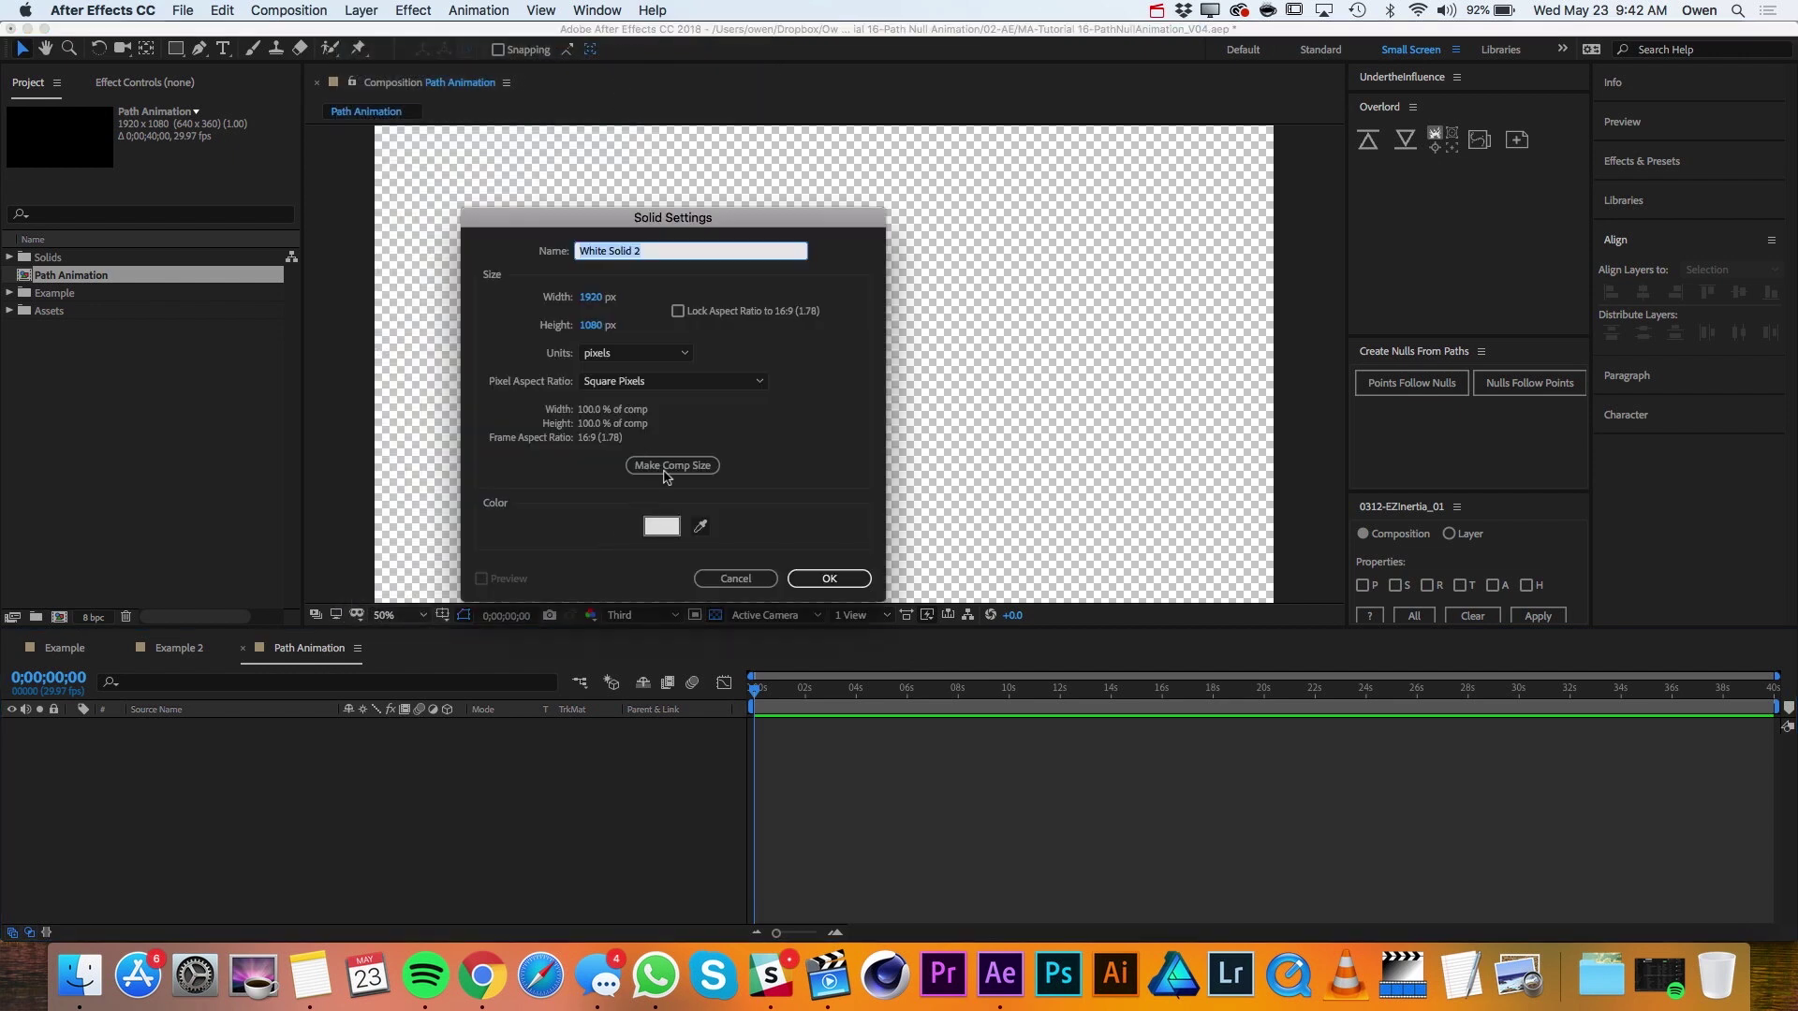
type("BG")
left_click(830, 578)
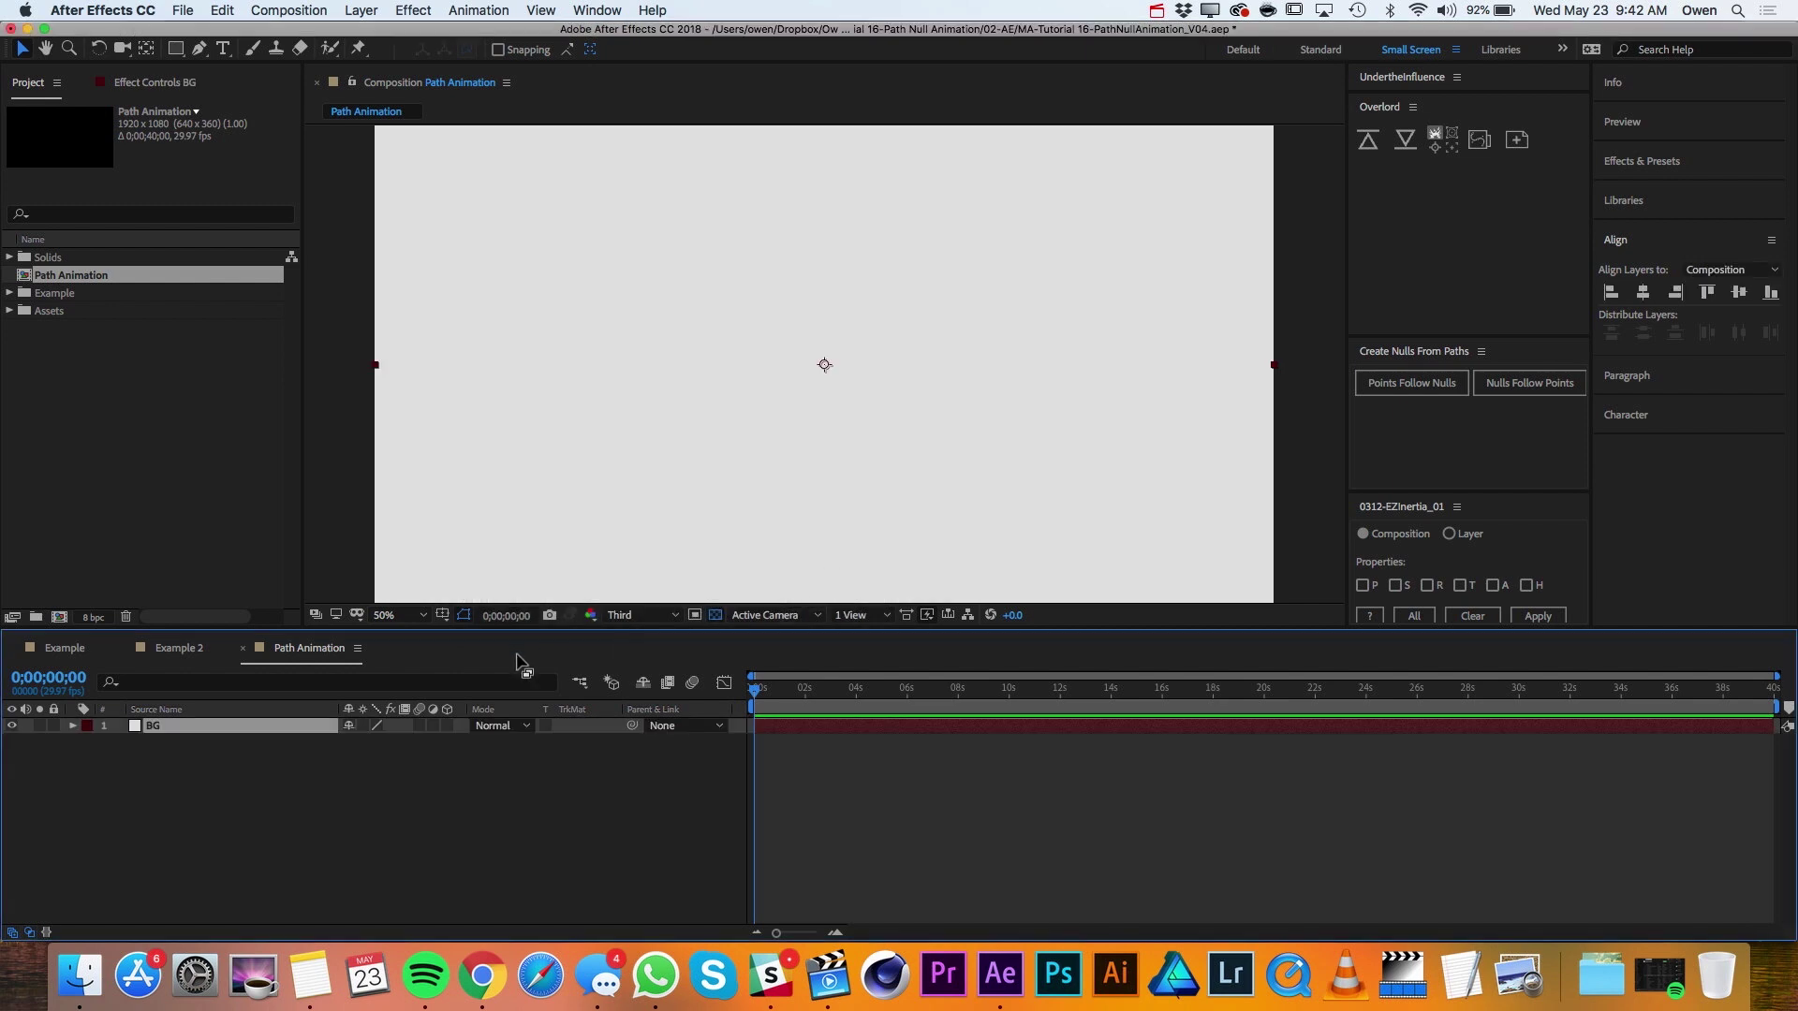
Apply a Gradient Ramp to BG with a pale cyan (81DCF3) start colour.
left_click(405, 8)
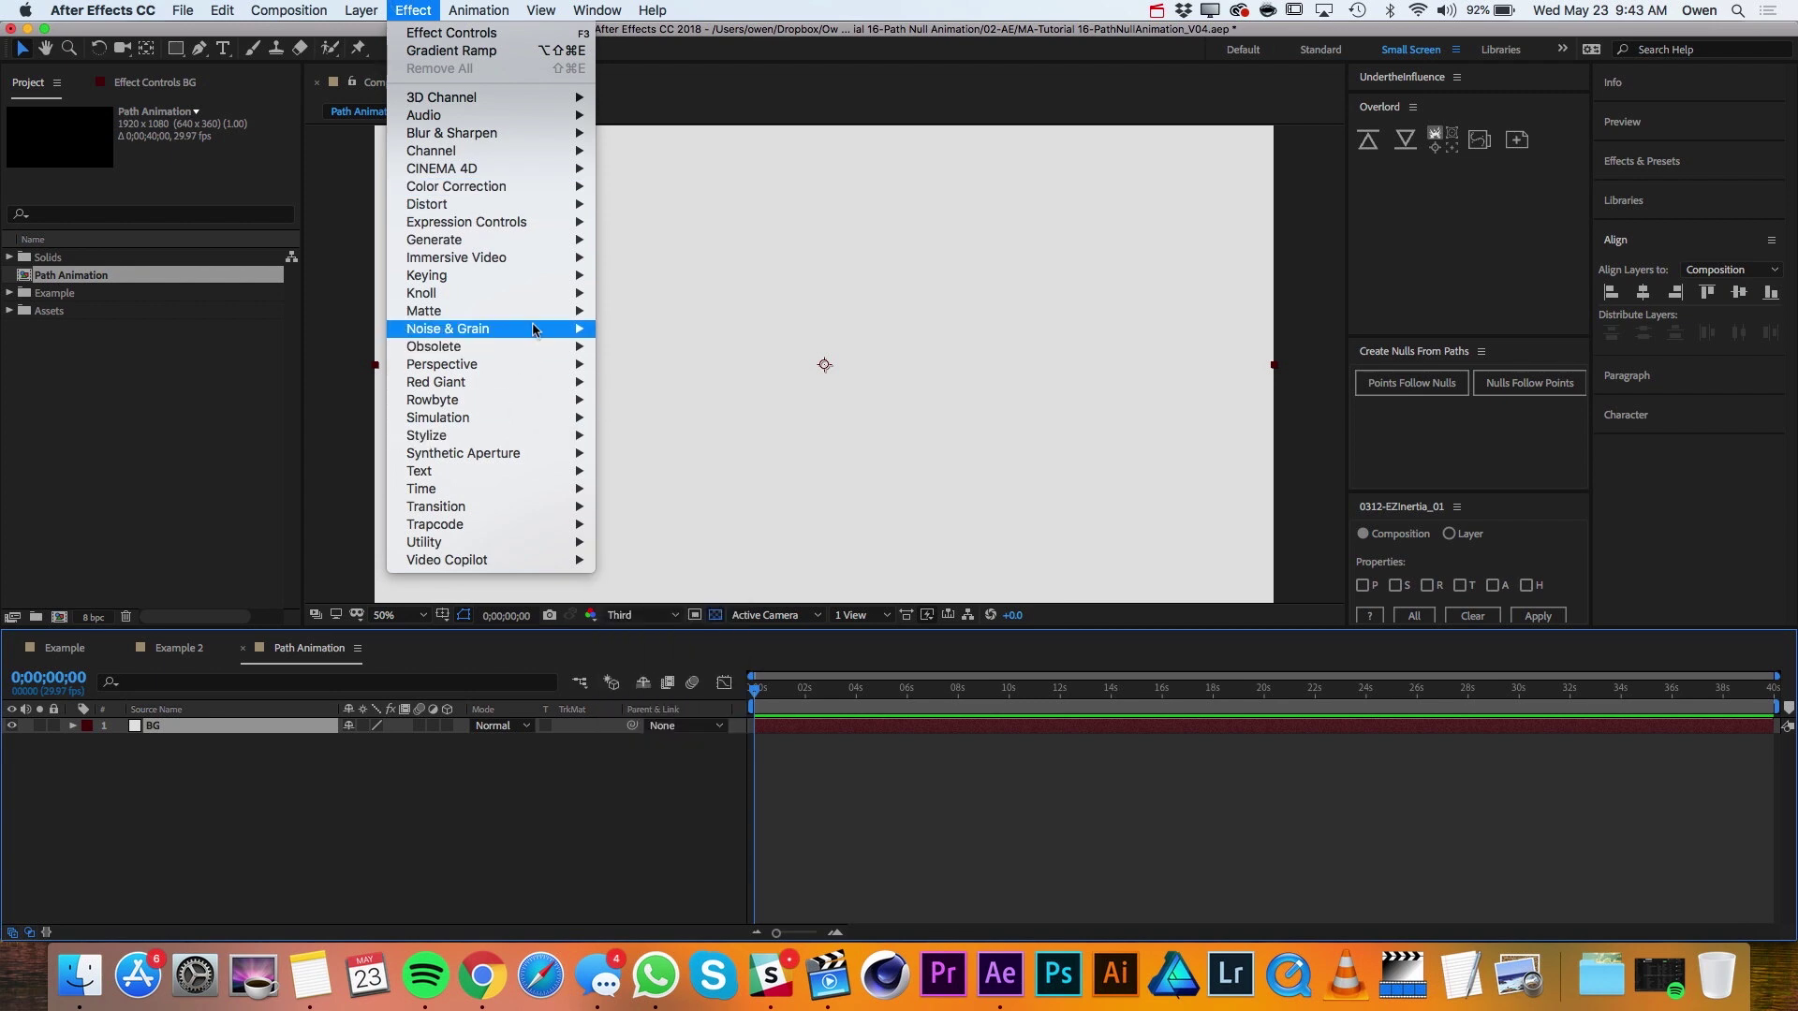
mouse_move(524, 240)
left_click(693, 542)
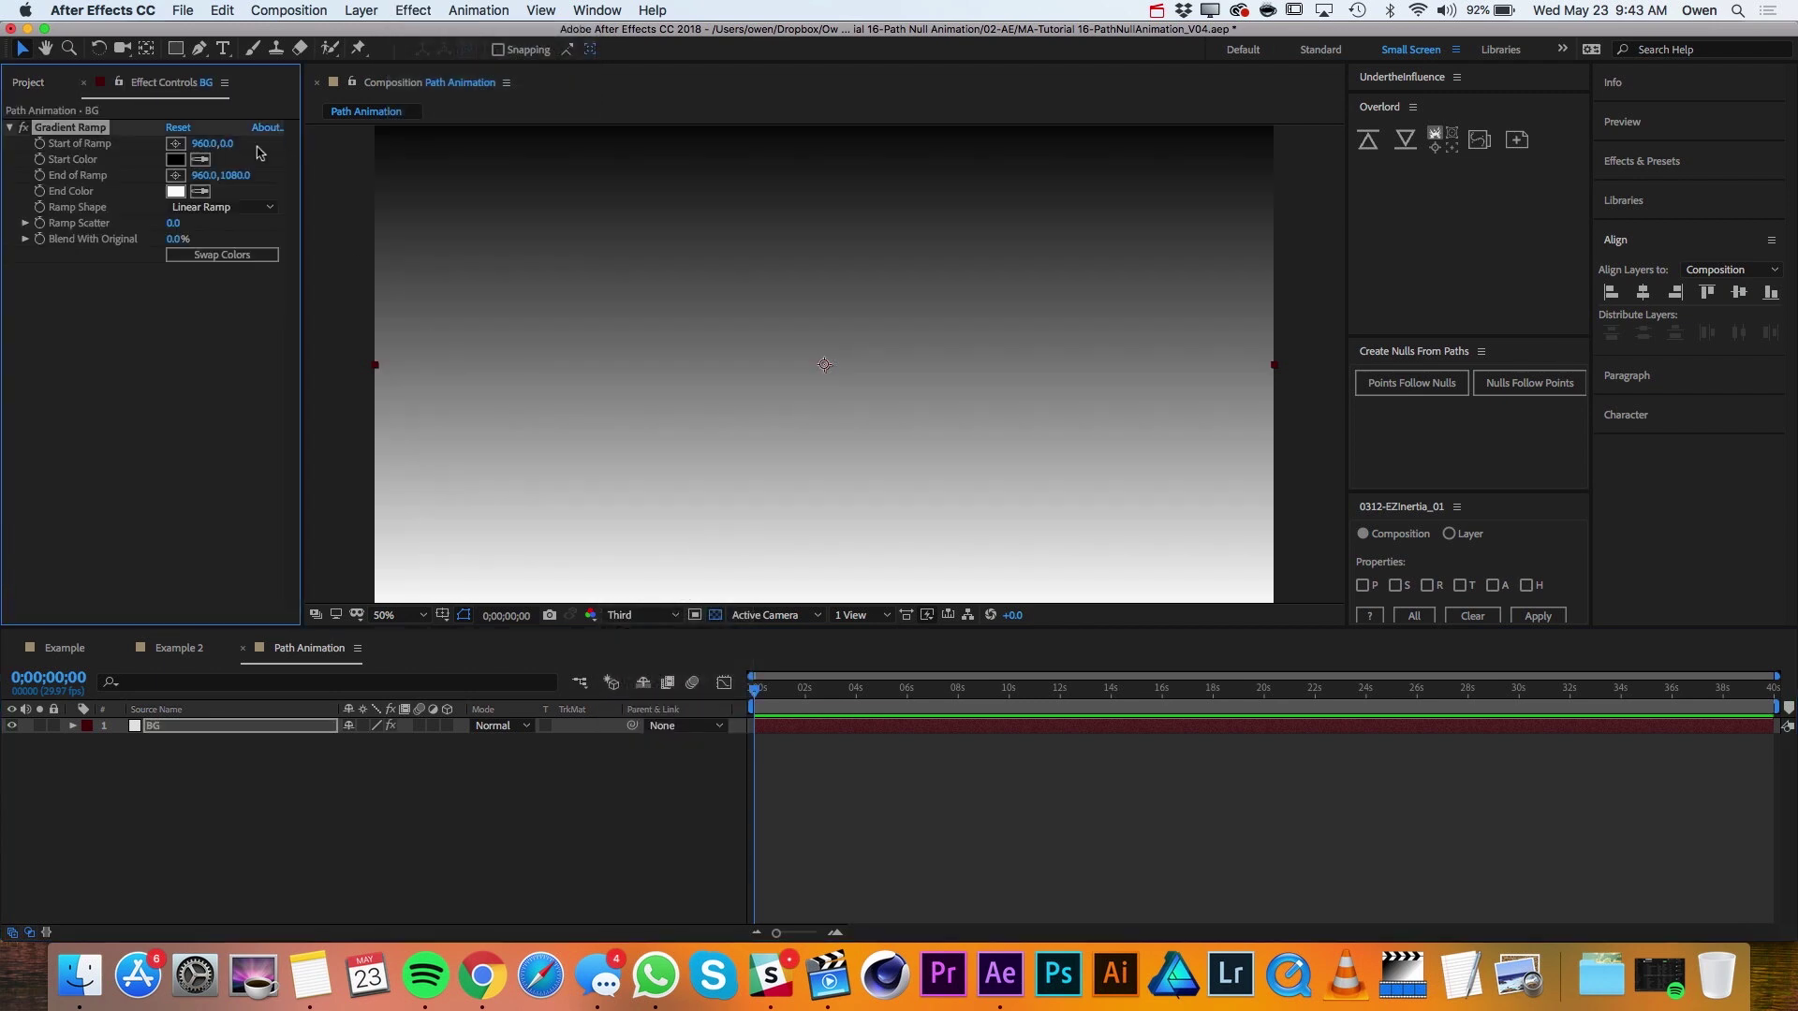
left_click(178, 161)
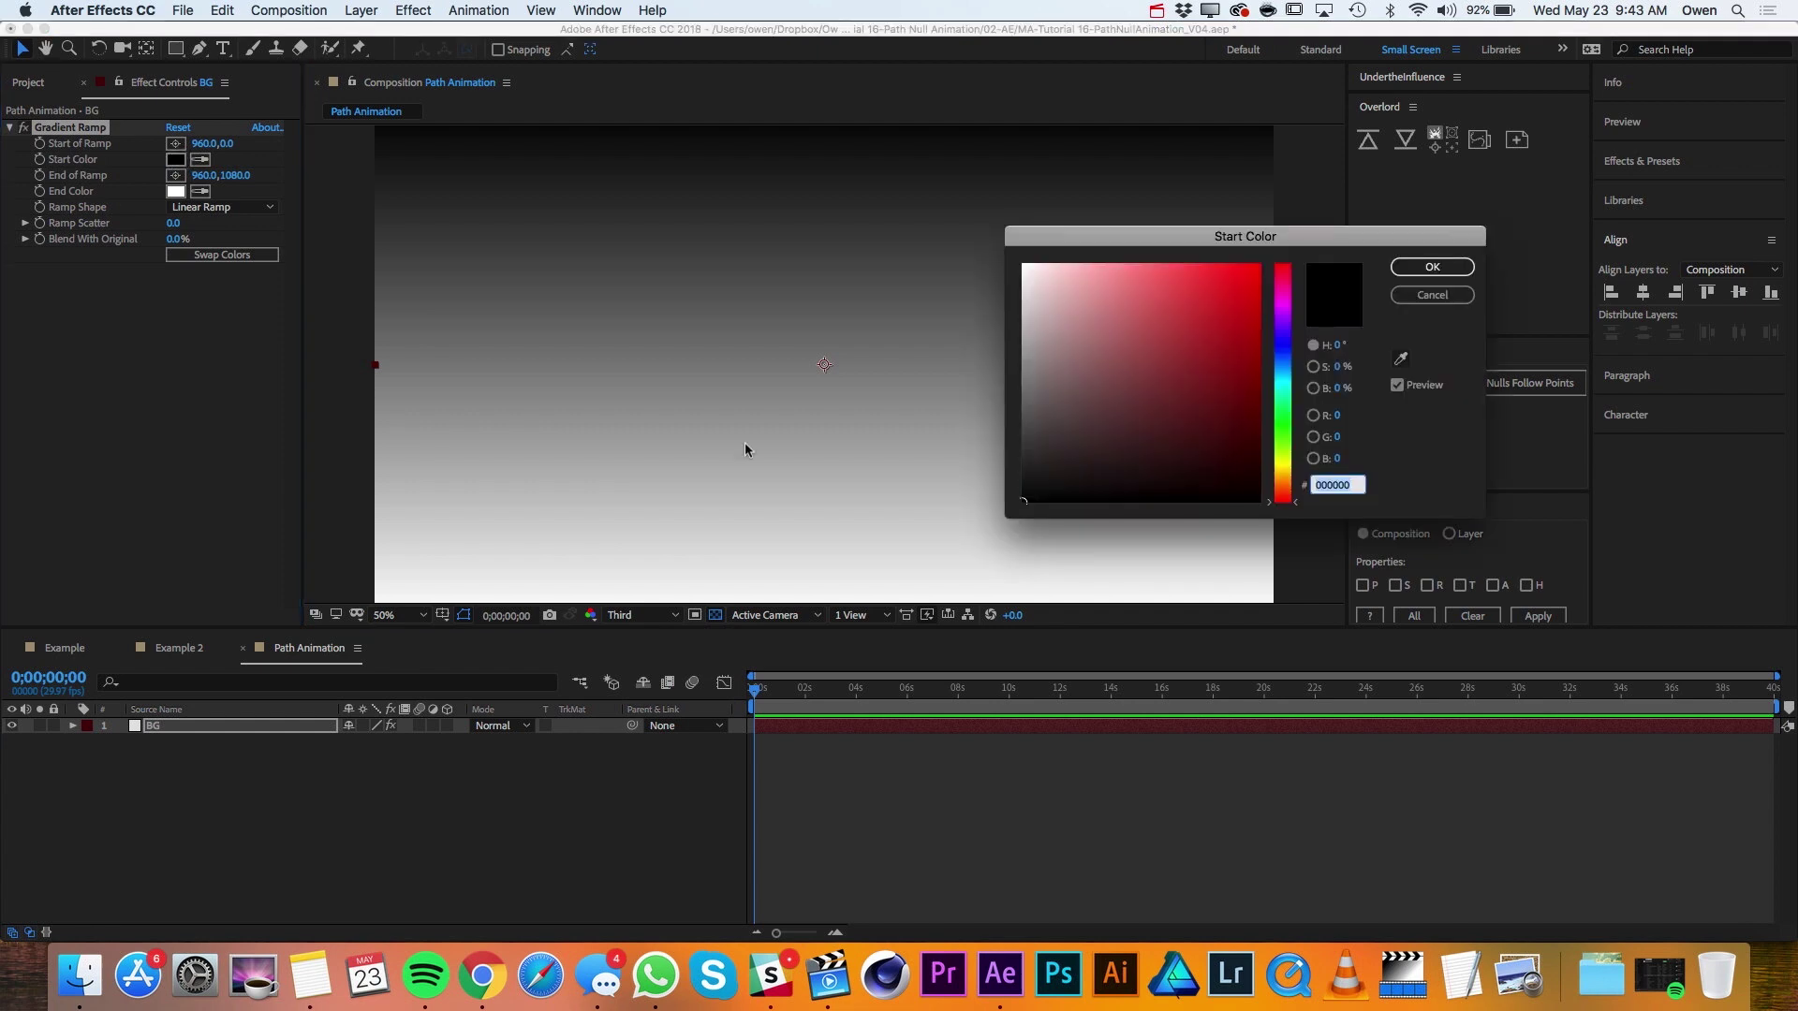
left_click(1282, 382)
left_click_drag(1187, 265, 1159, 274)
left_click(1283, 375)
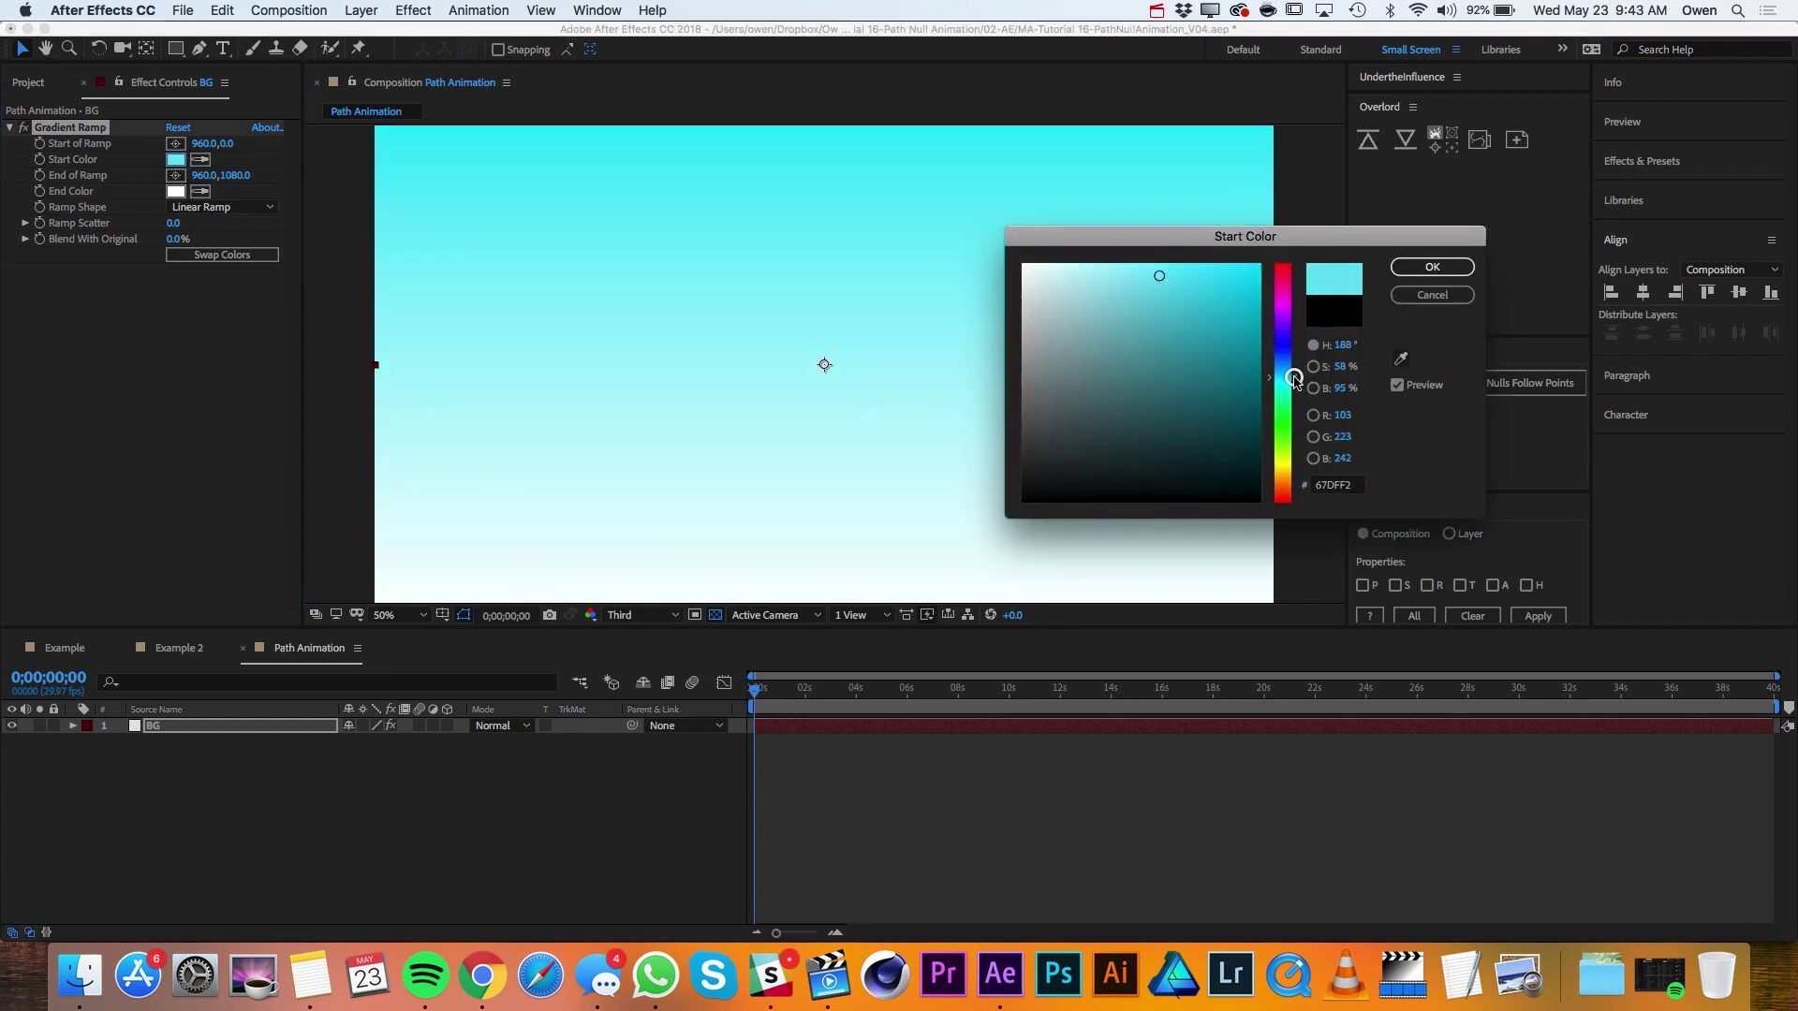
left_click(1133, 274)
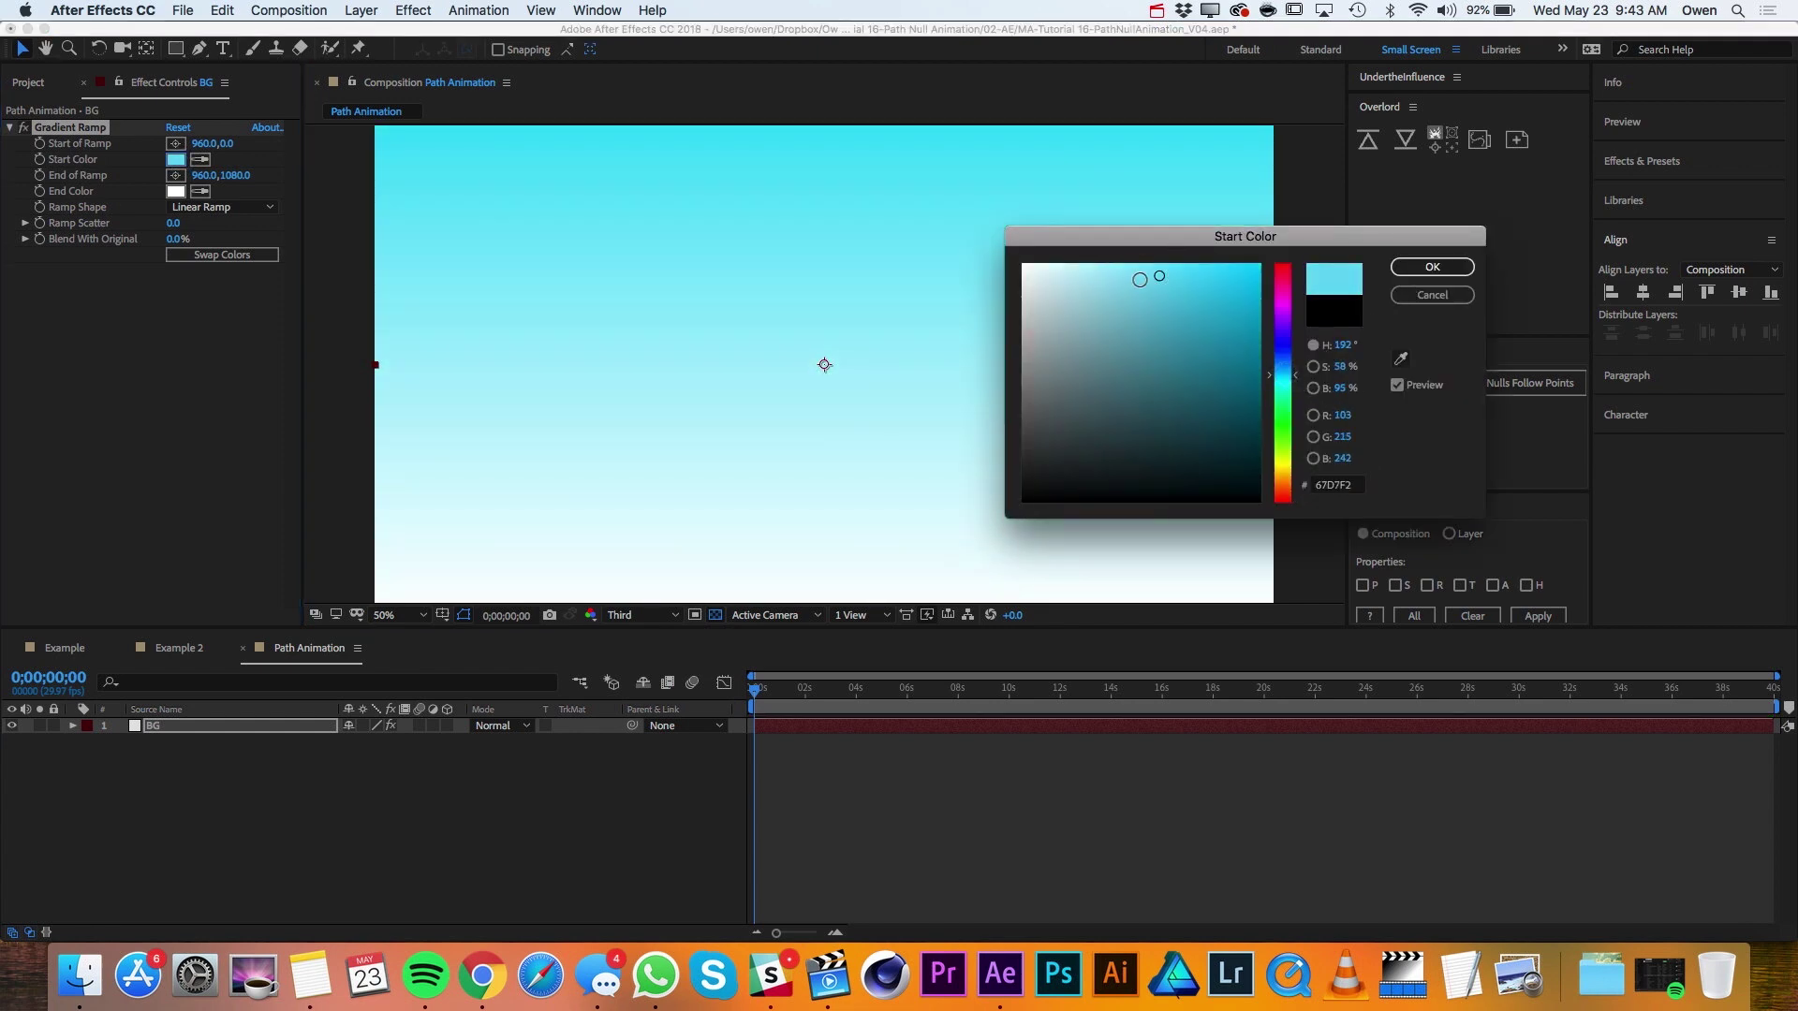
left_click(1406, 268)
Set the gradient's end colour to a deeper blue (40A0C8).
left_click(199, 192)
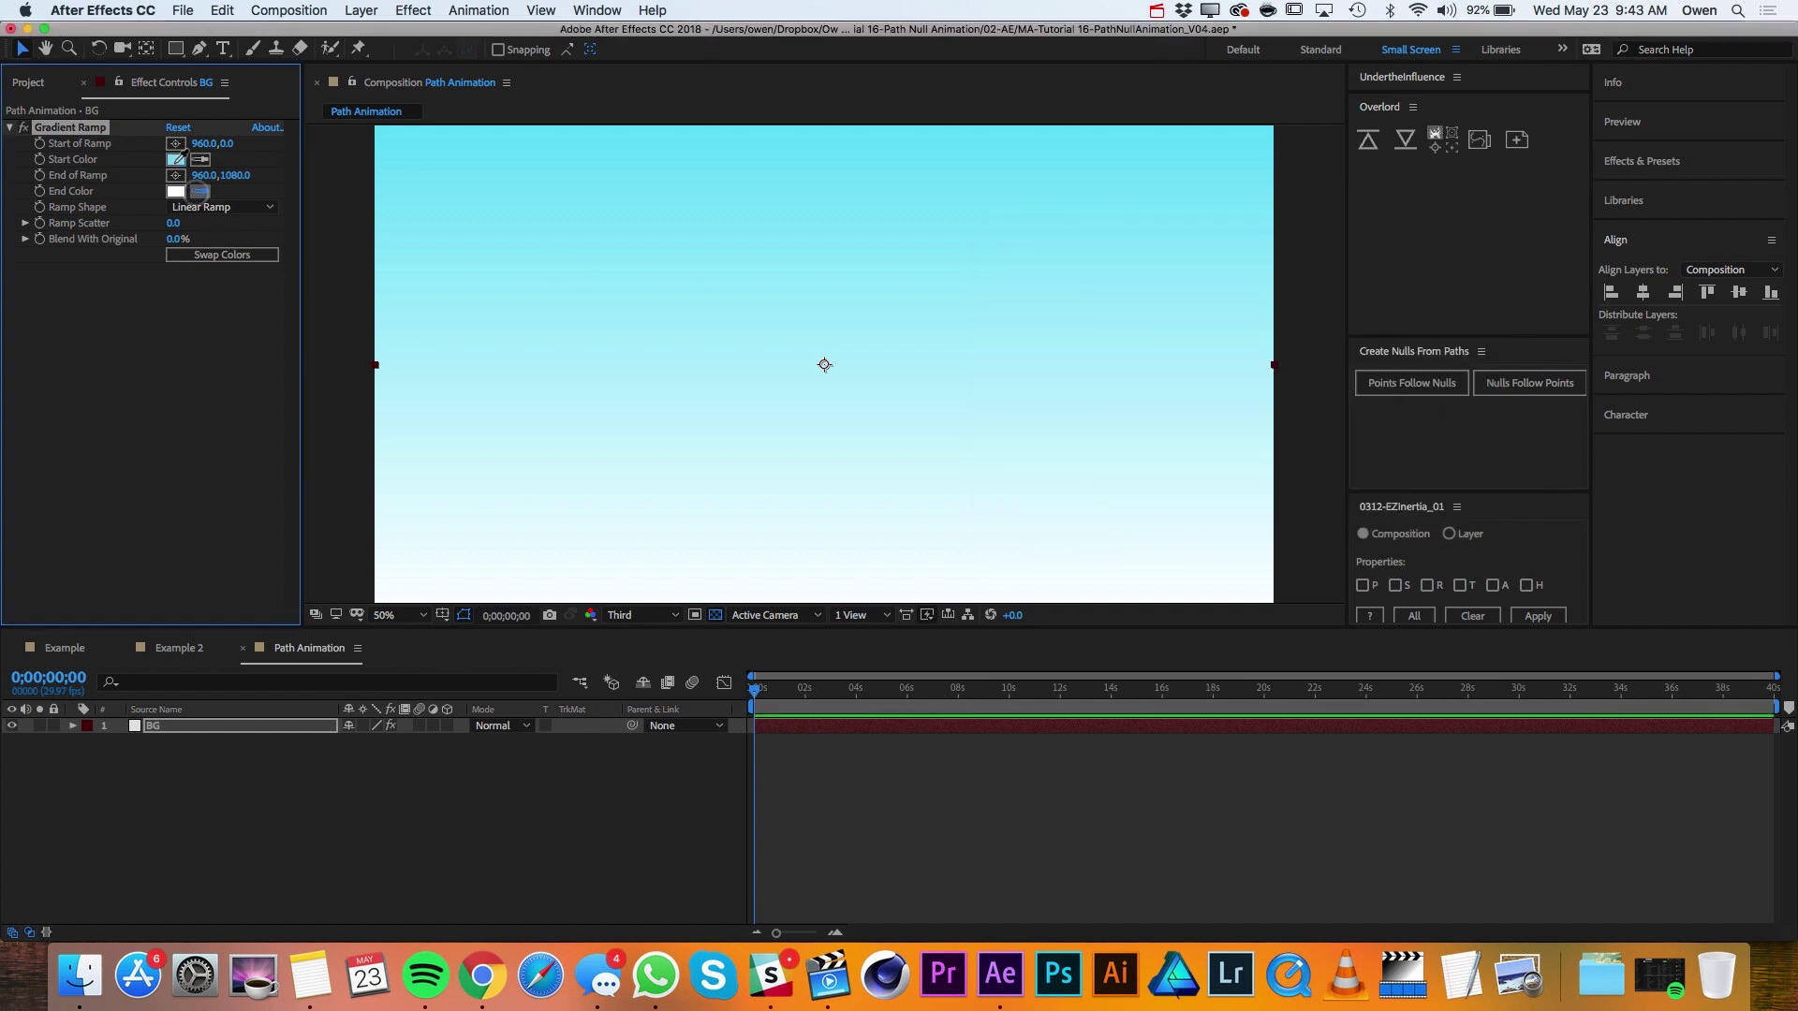
left_click(176, 159)
left_click(175, 192)
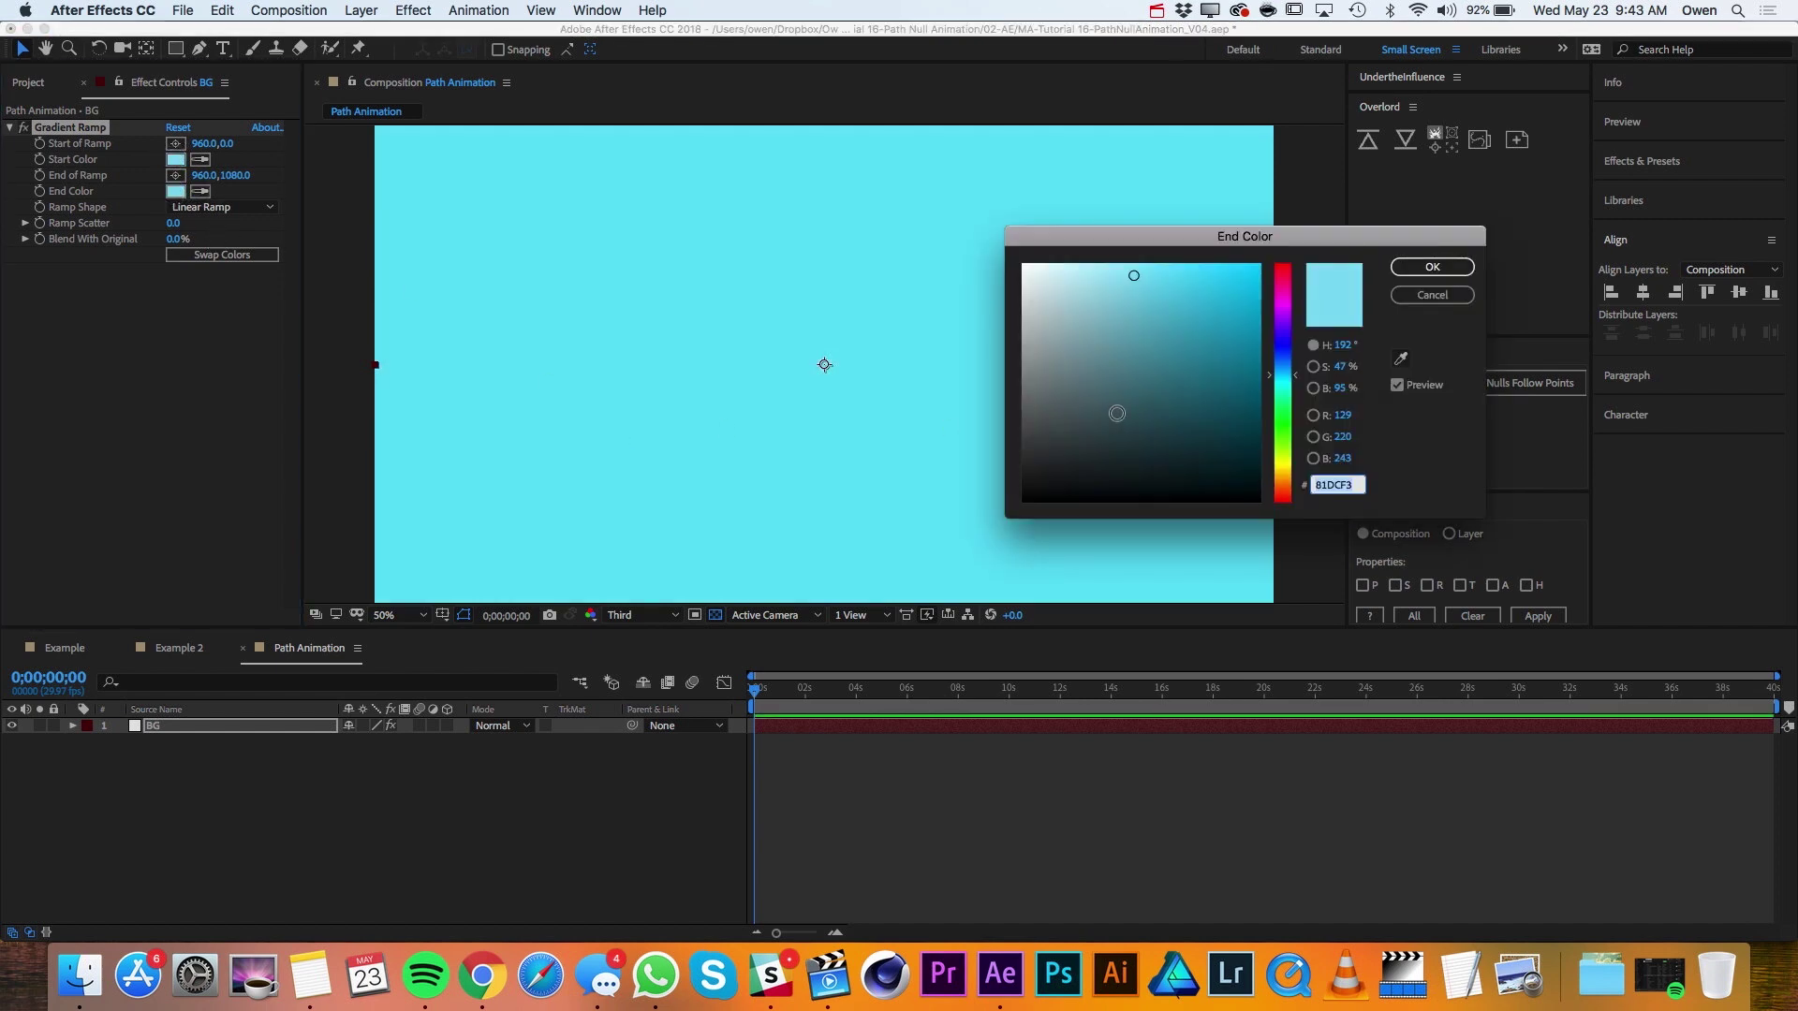
left_click(1185, 315)
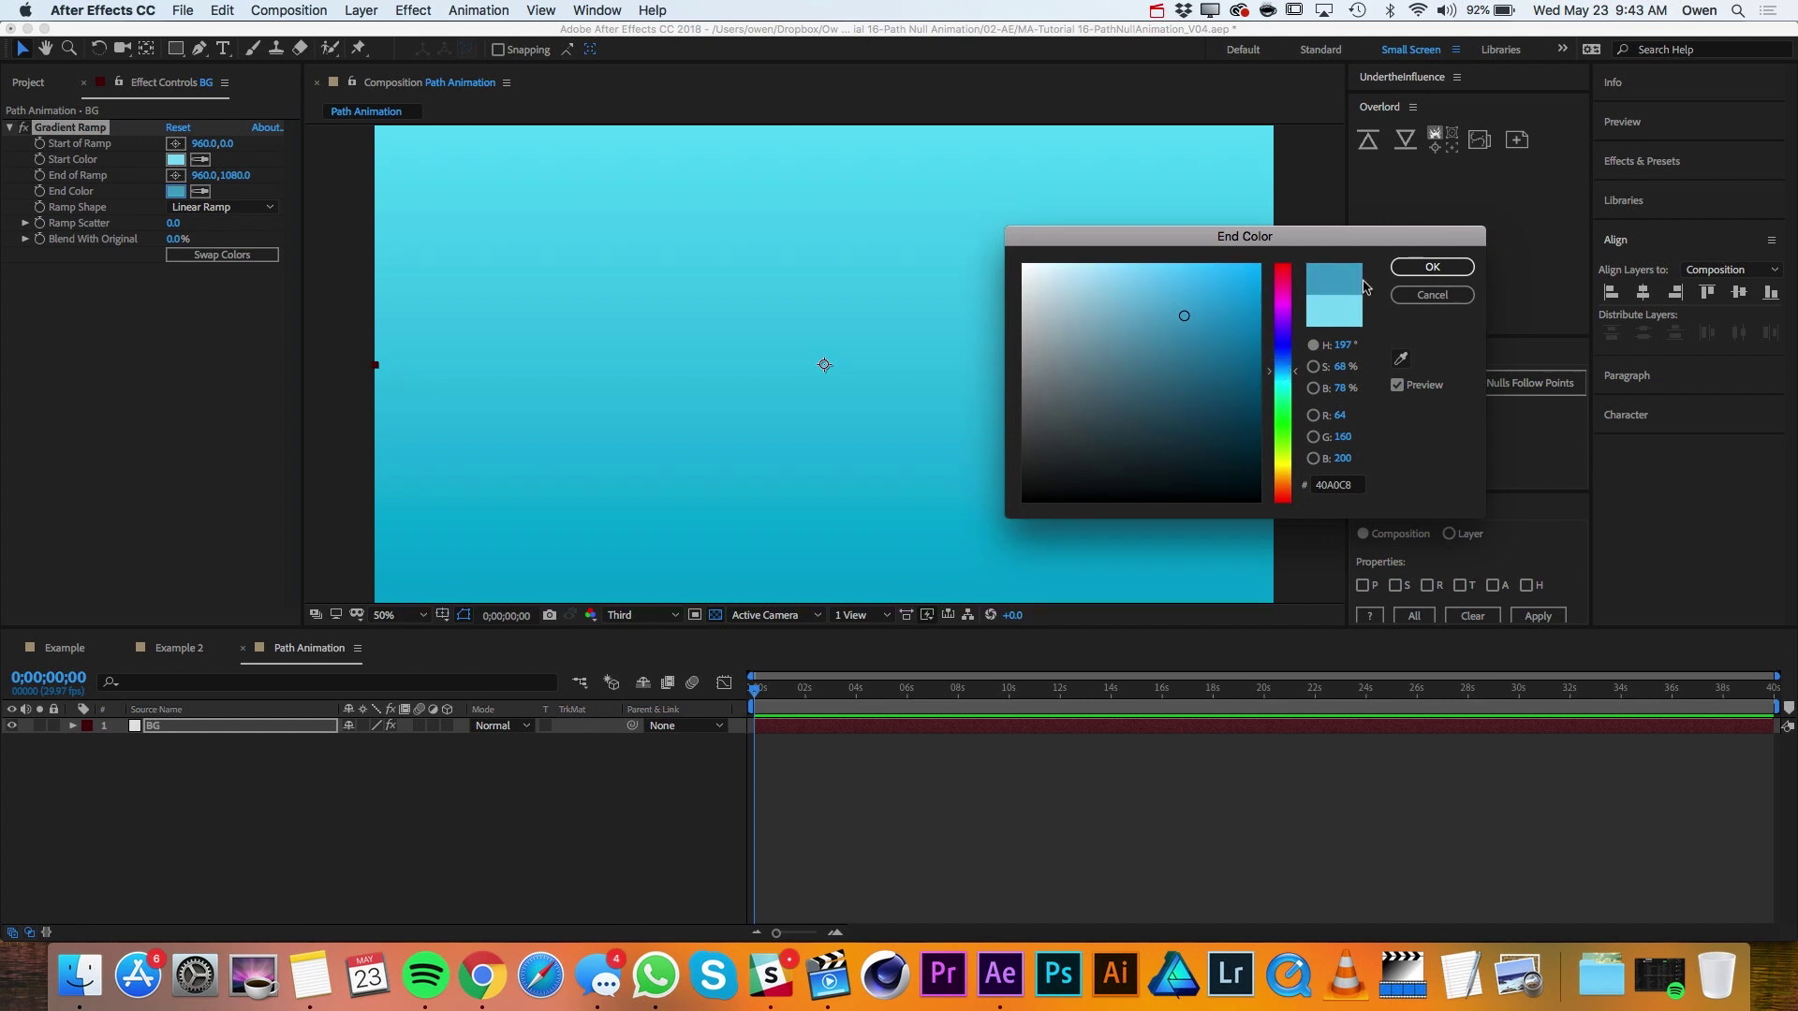
key("Return")
Add a shape layer with a Polystar set to Polygon, 12 points, outer radius 400.
left_click(378, 6)
mouse_move(388, 34)
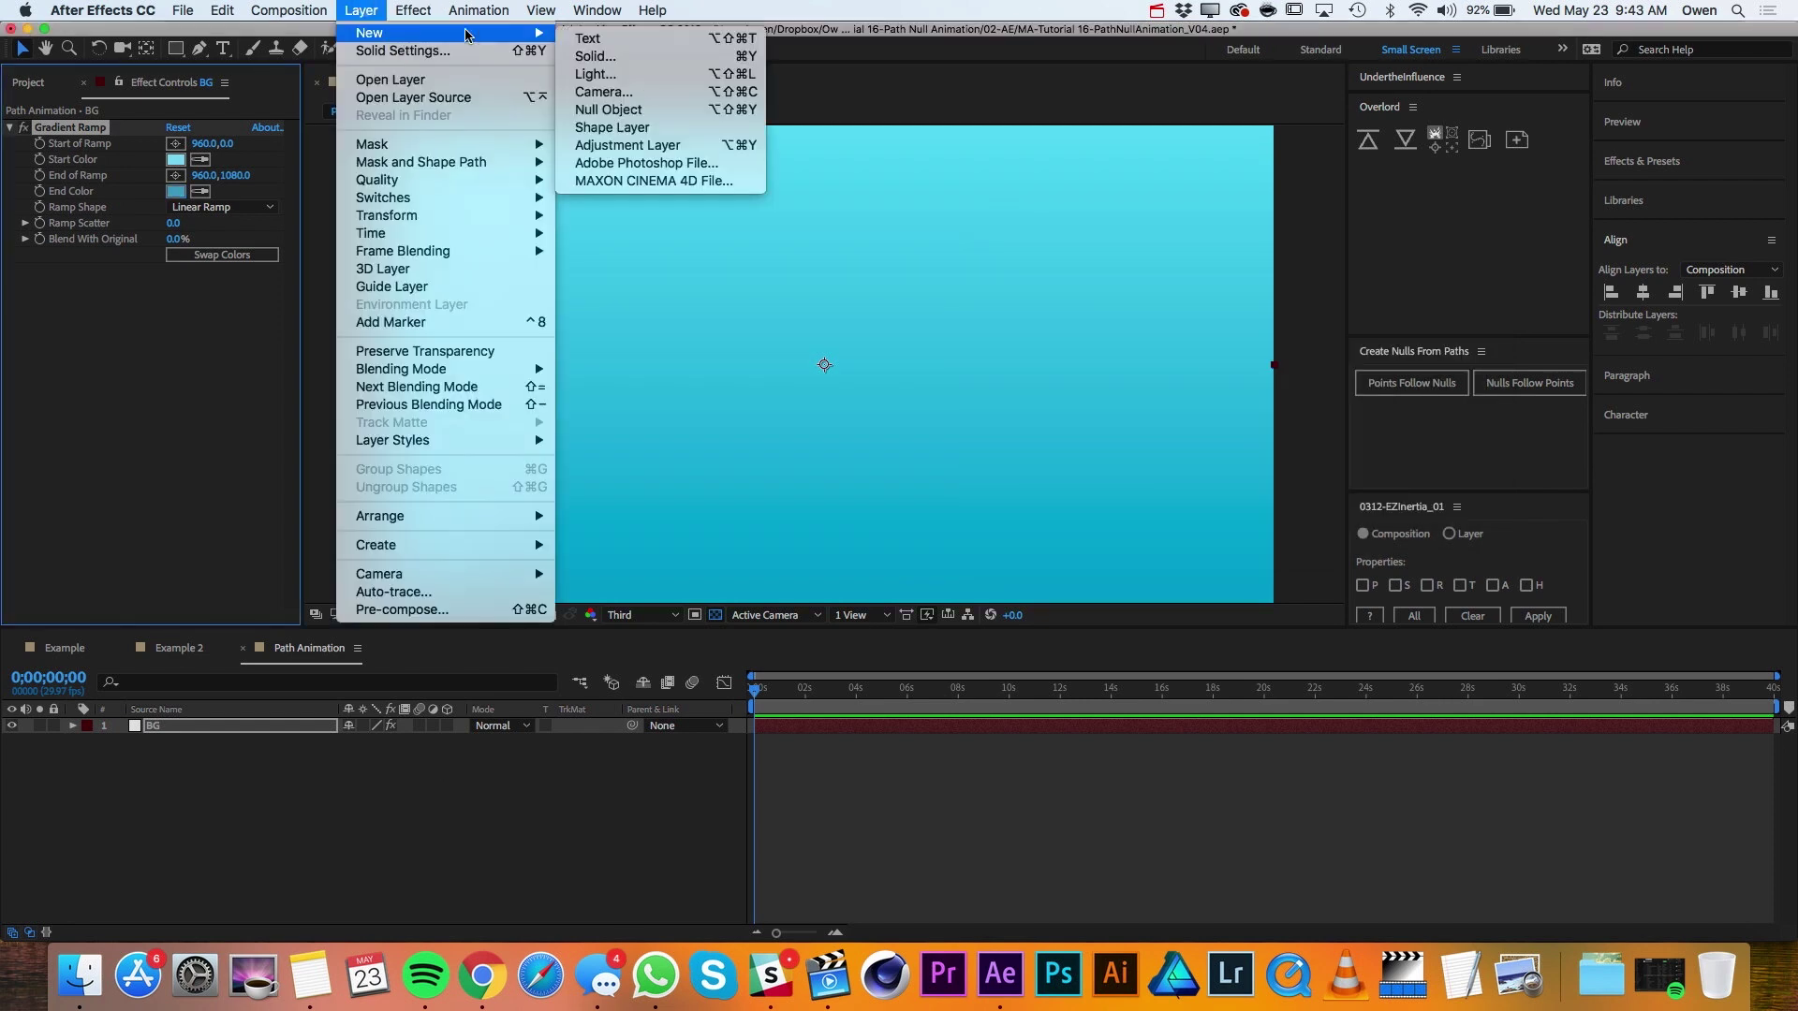
left_click(668, 132)
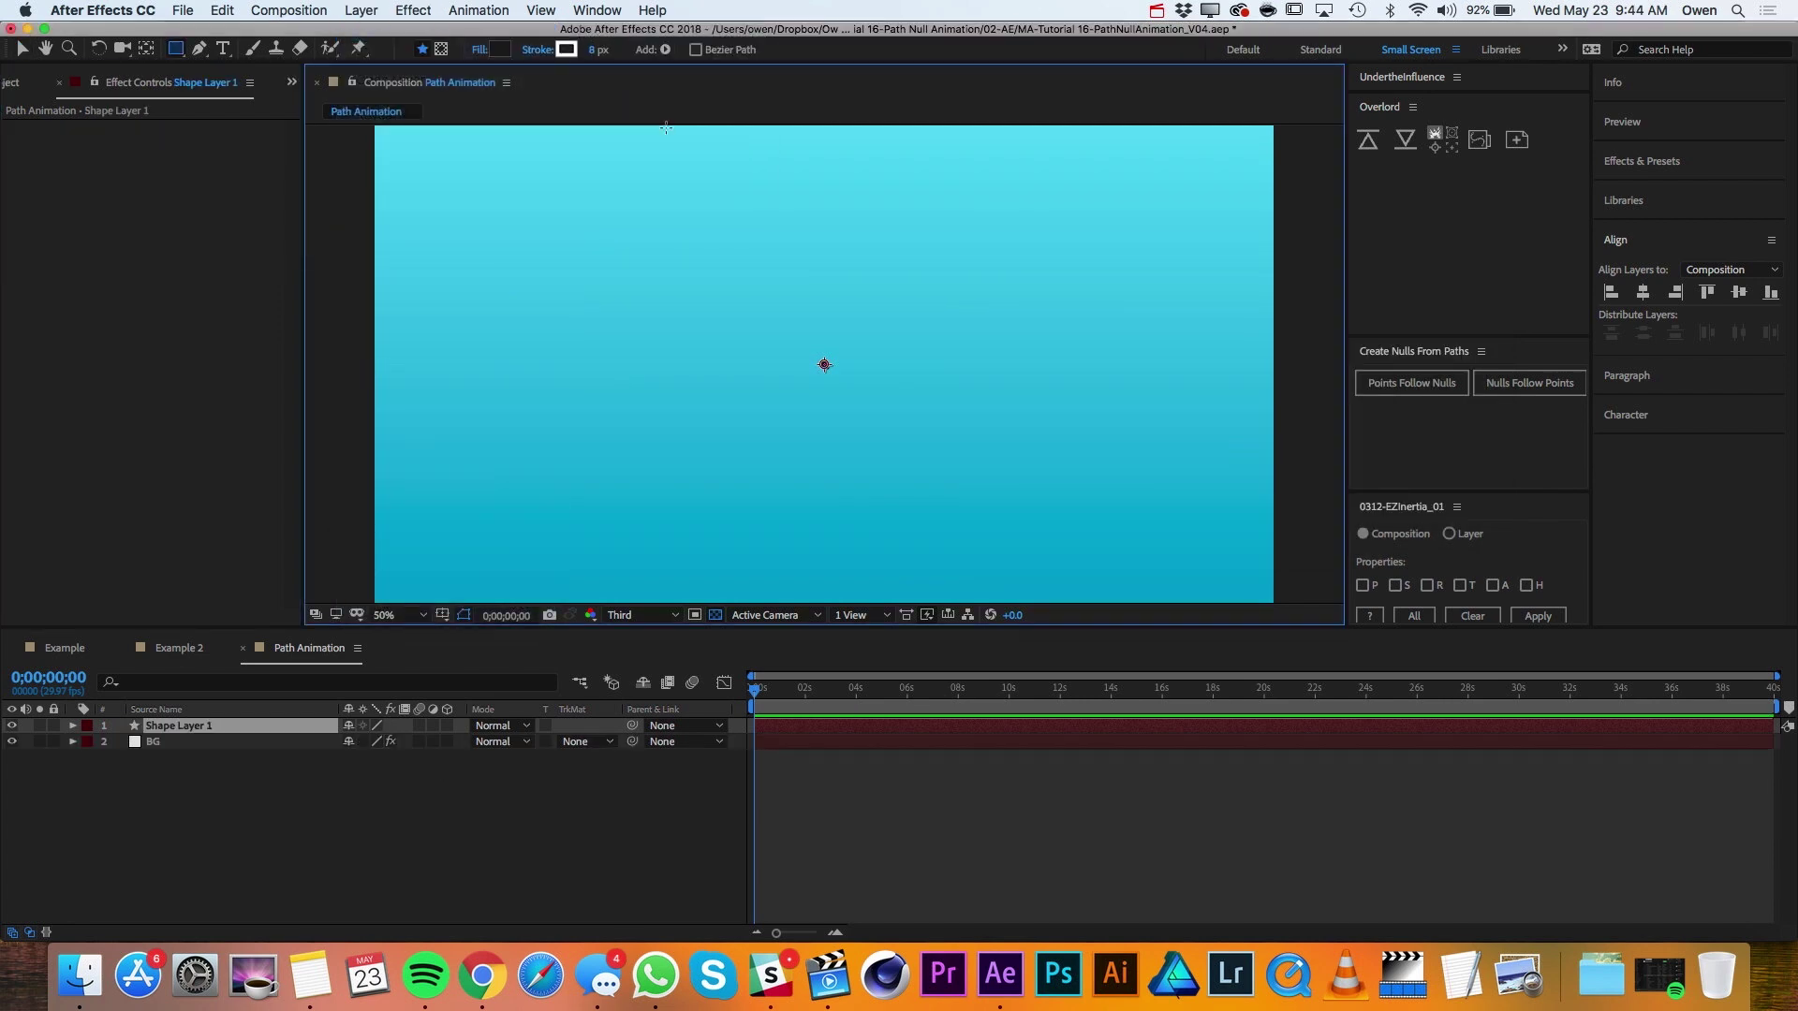
left_click(666, 50)
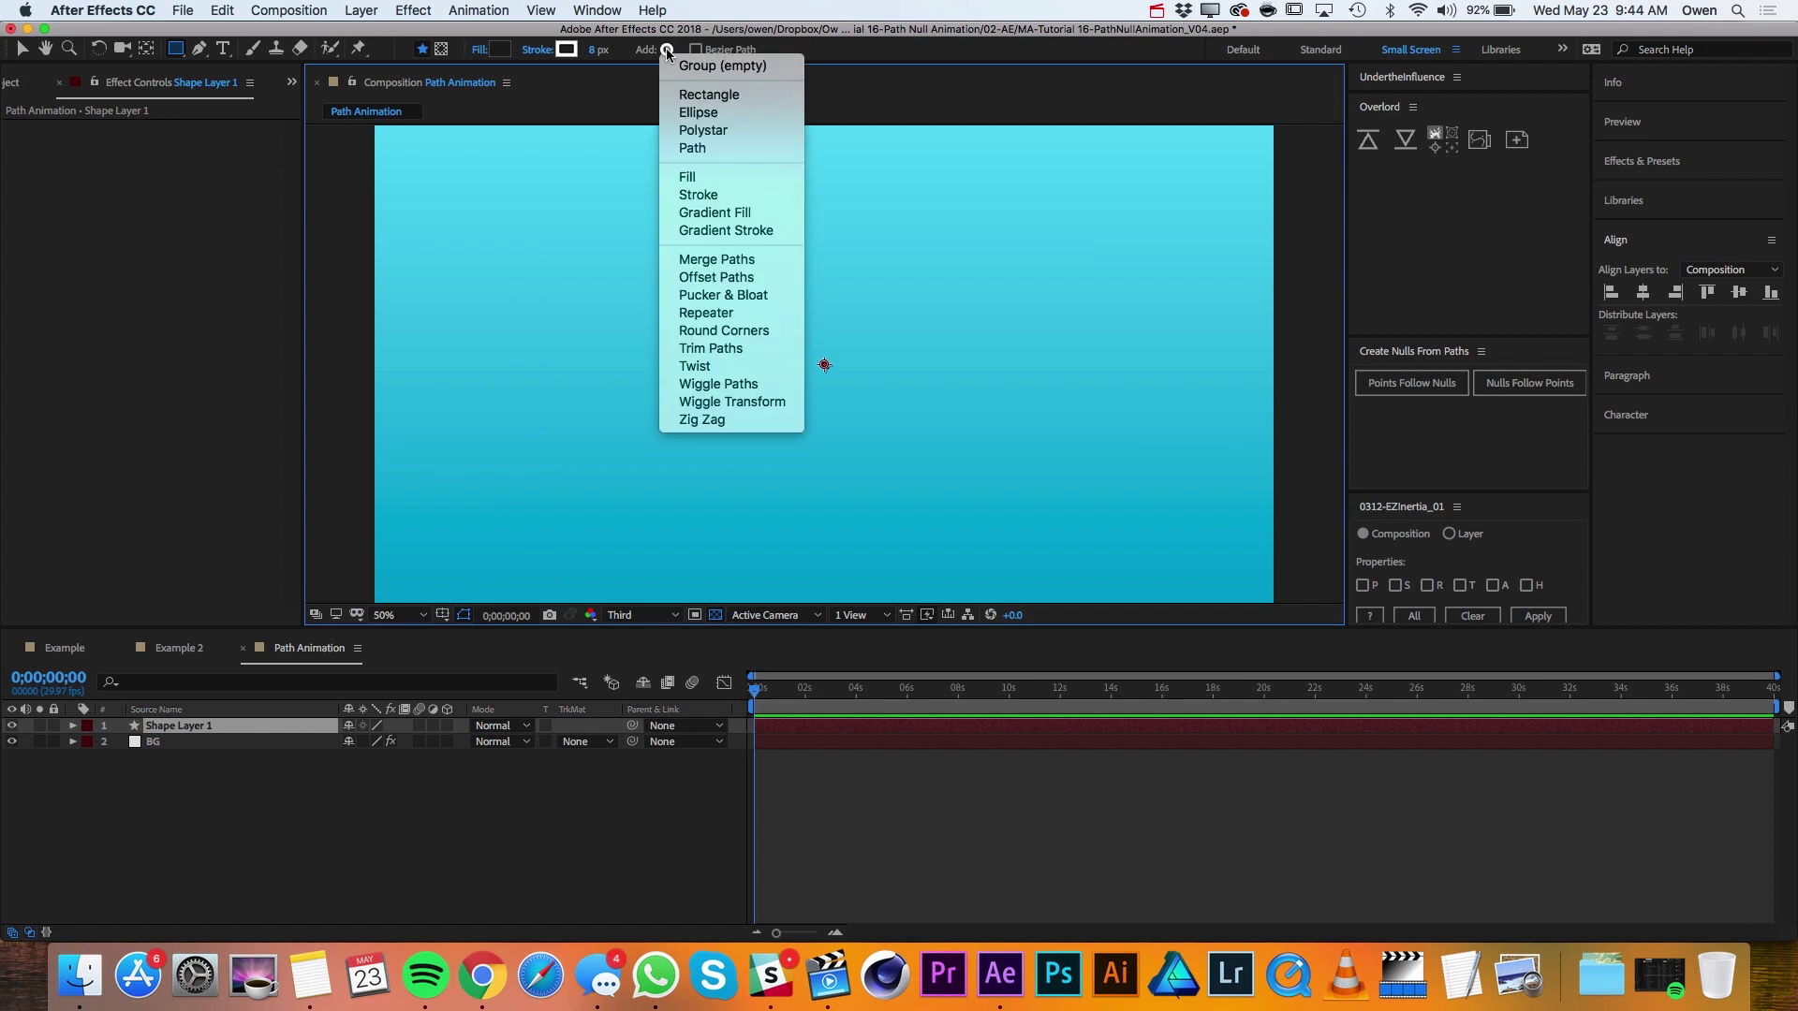
left_click(741, 132)
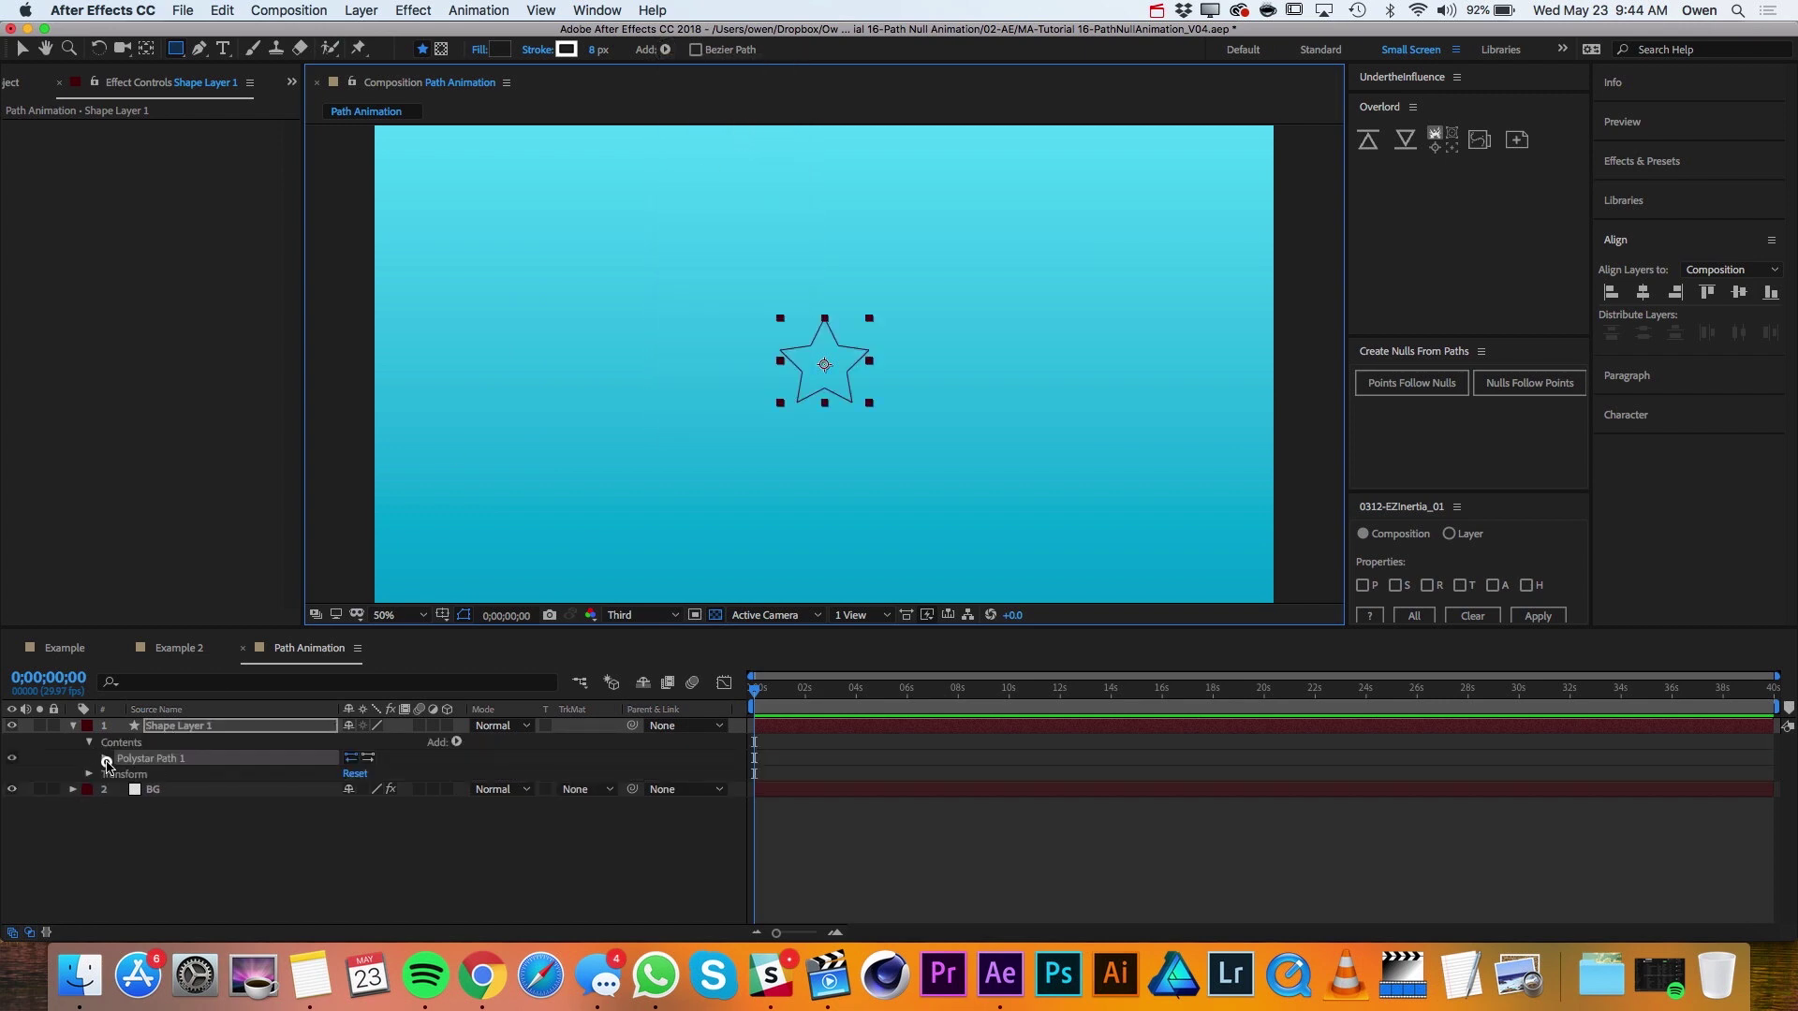
left_click(105, 761)
left_click(415, 777)
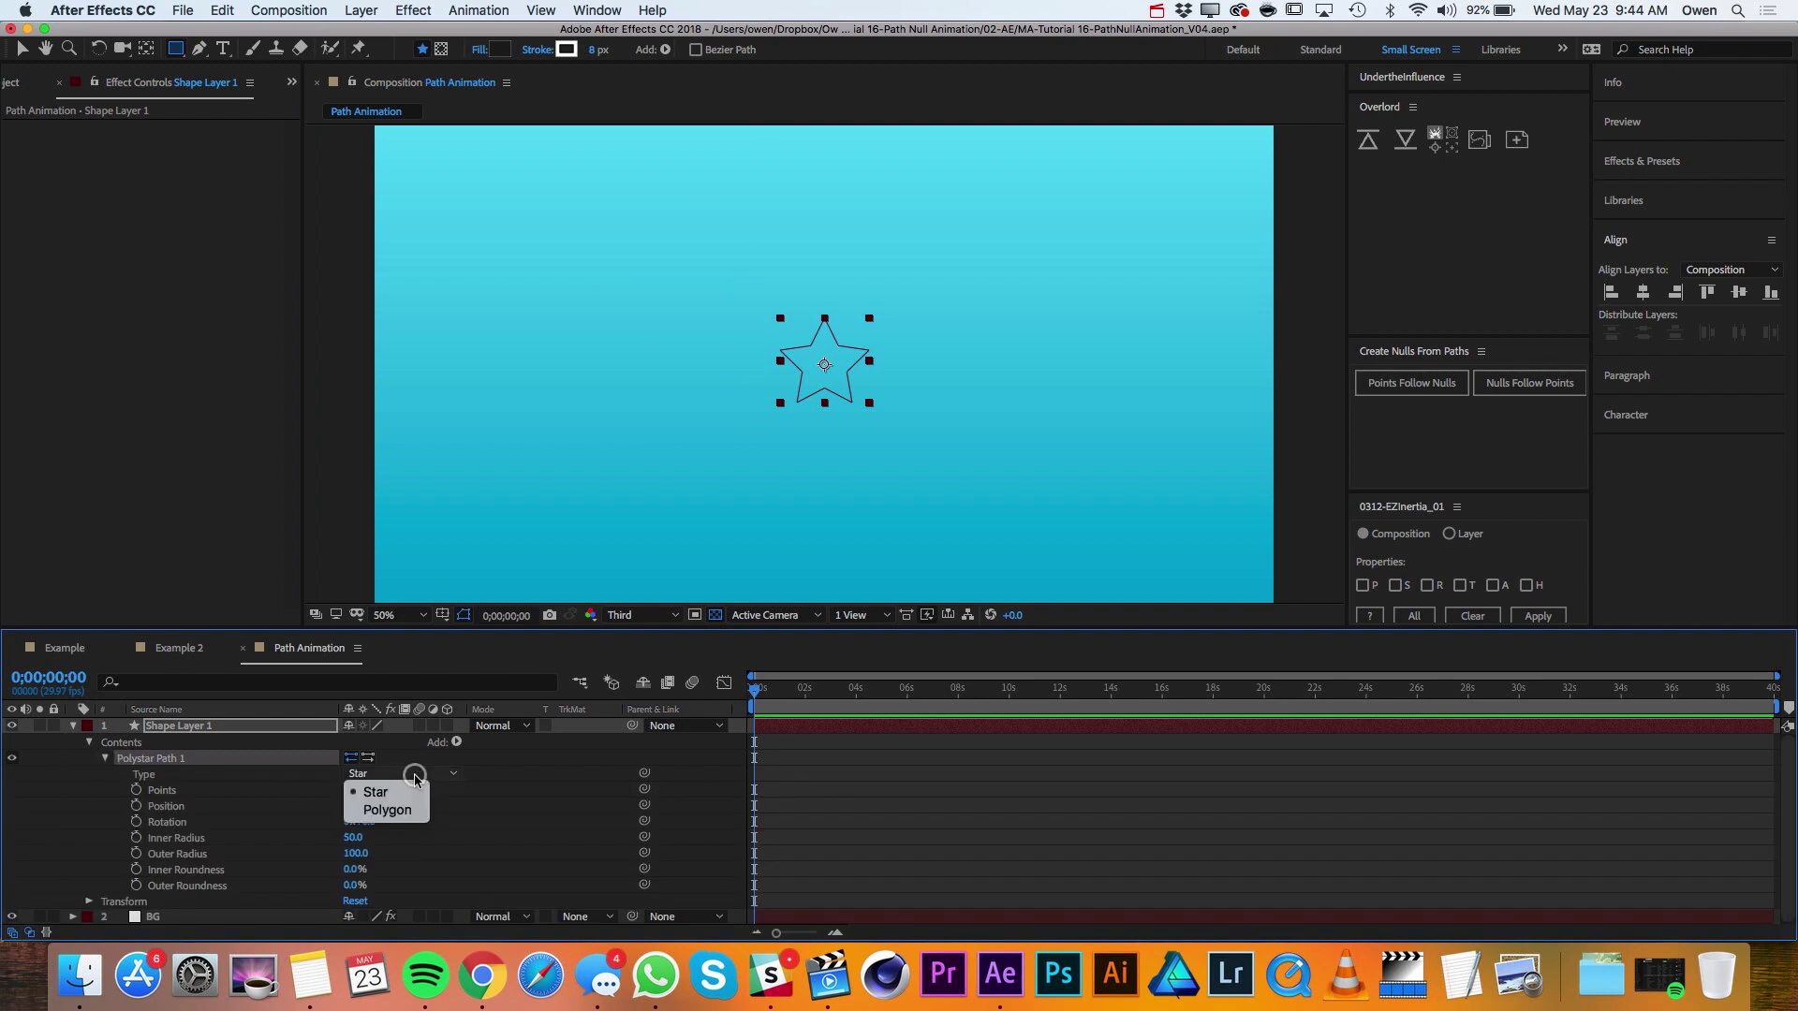
left_click(409, 809)
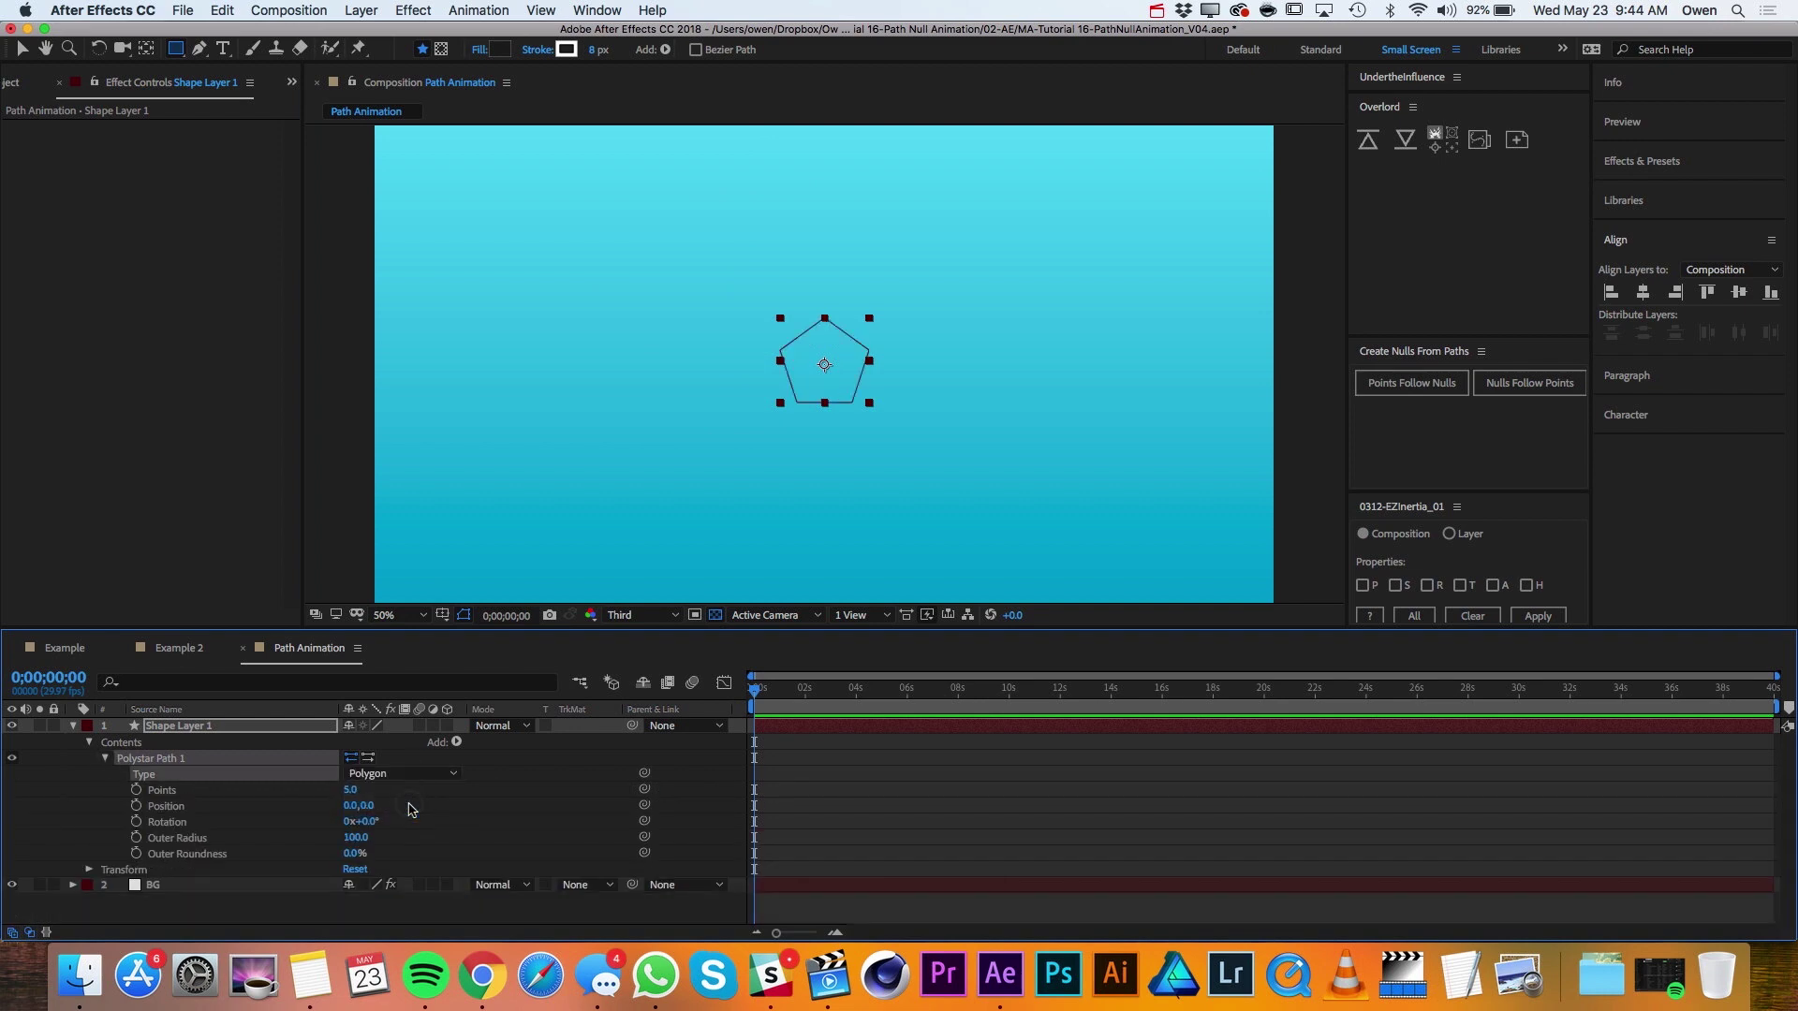
left_click(362, 793)
type("12")
left_click(356, 837)
type("400")
key("Return")
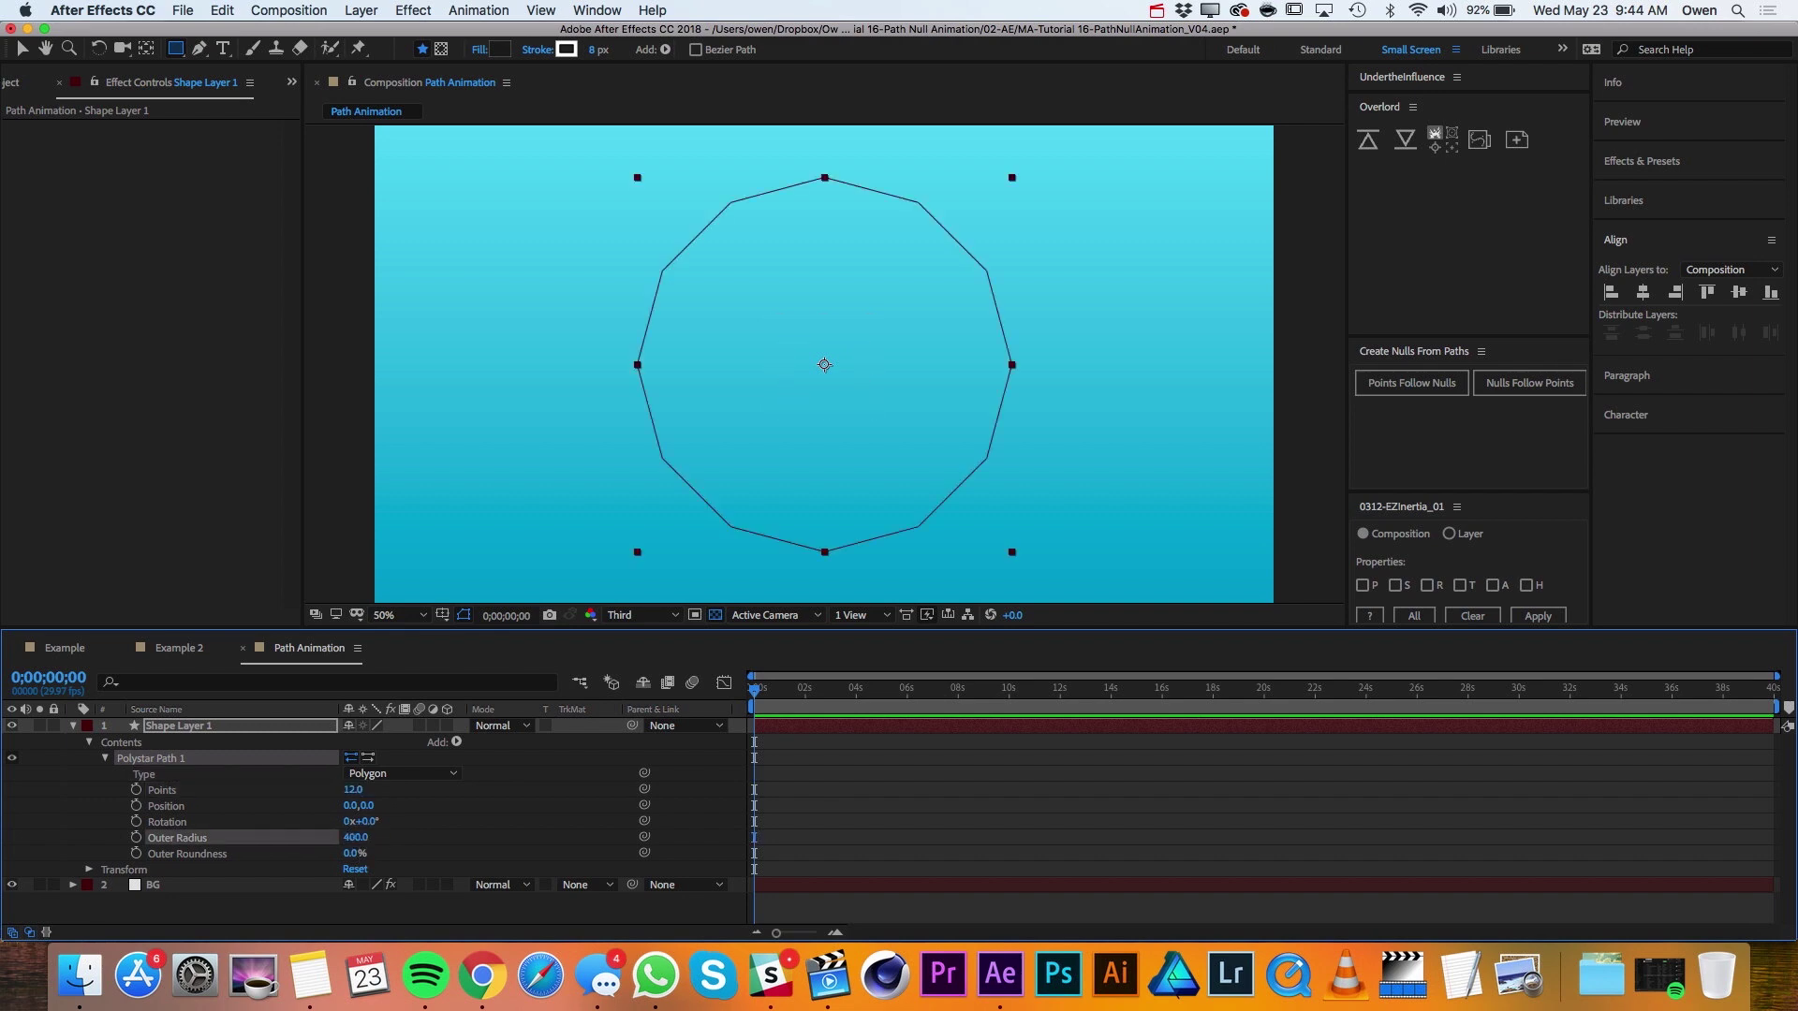
Give the polygon a 5 px white stroke and rename the layer Poly 1.
left_click(457, 743)
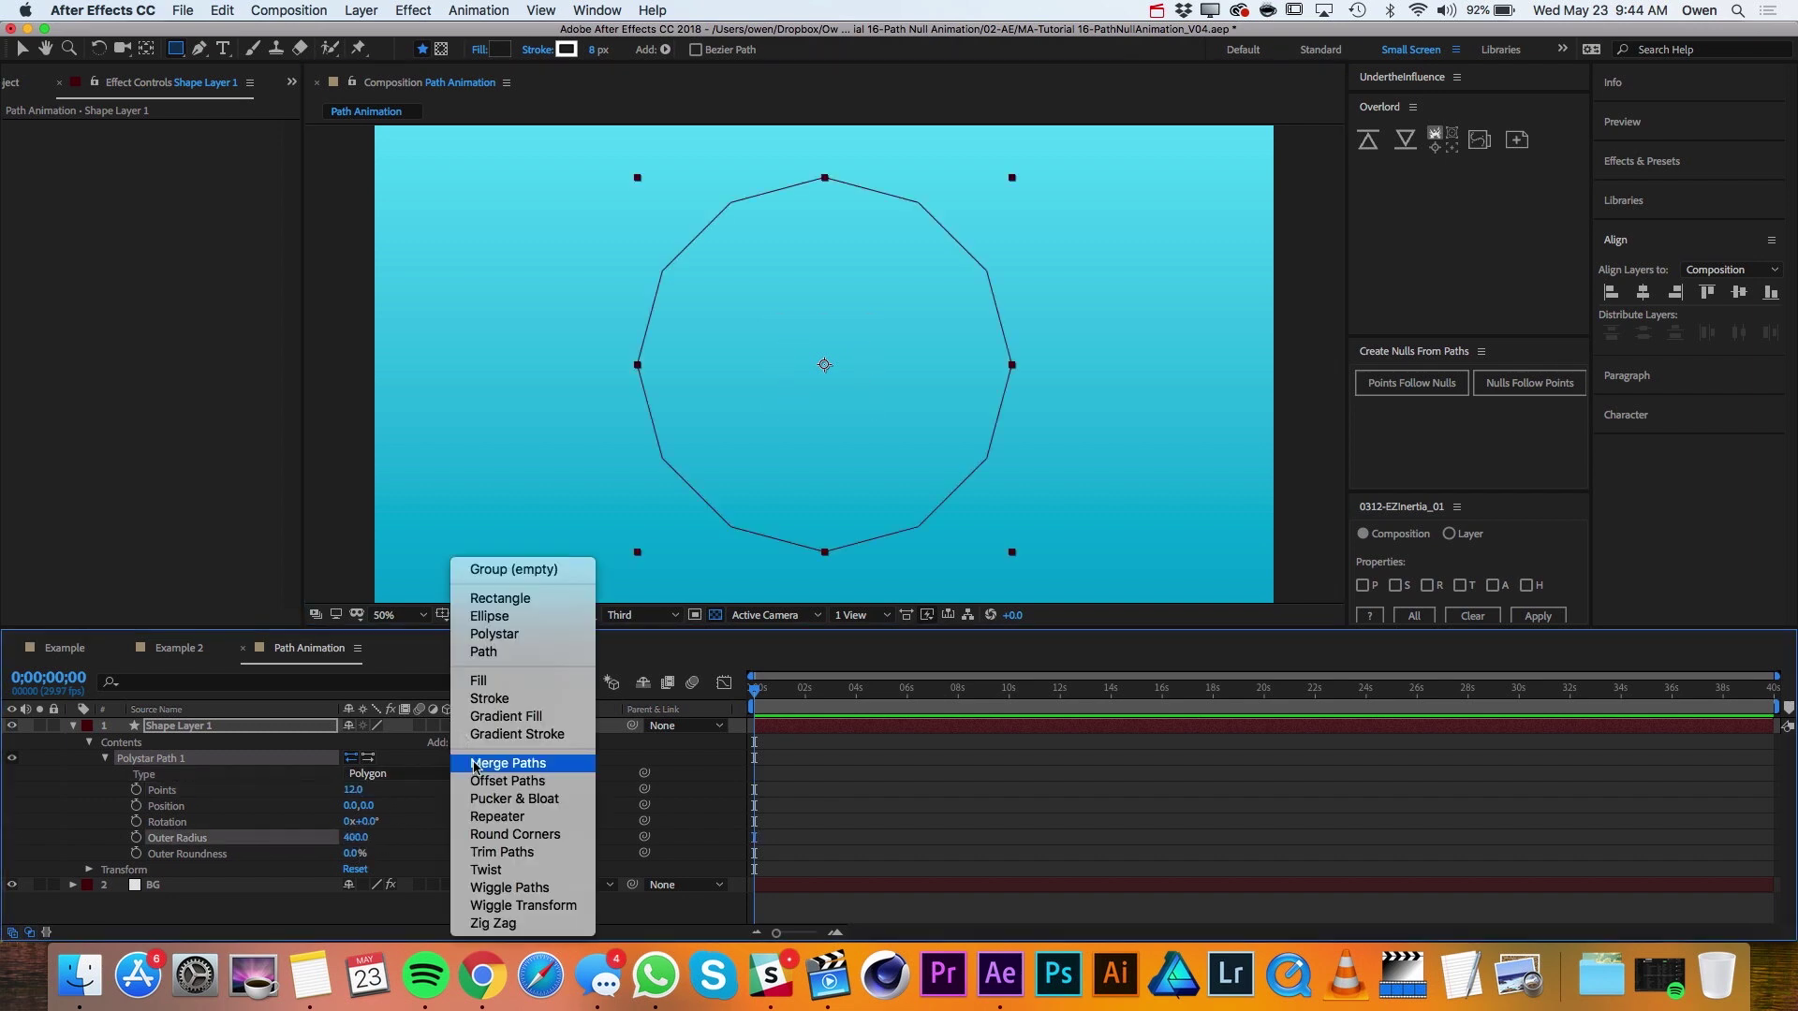
left_click(504, 698)
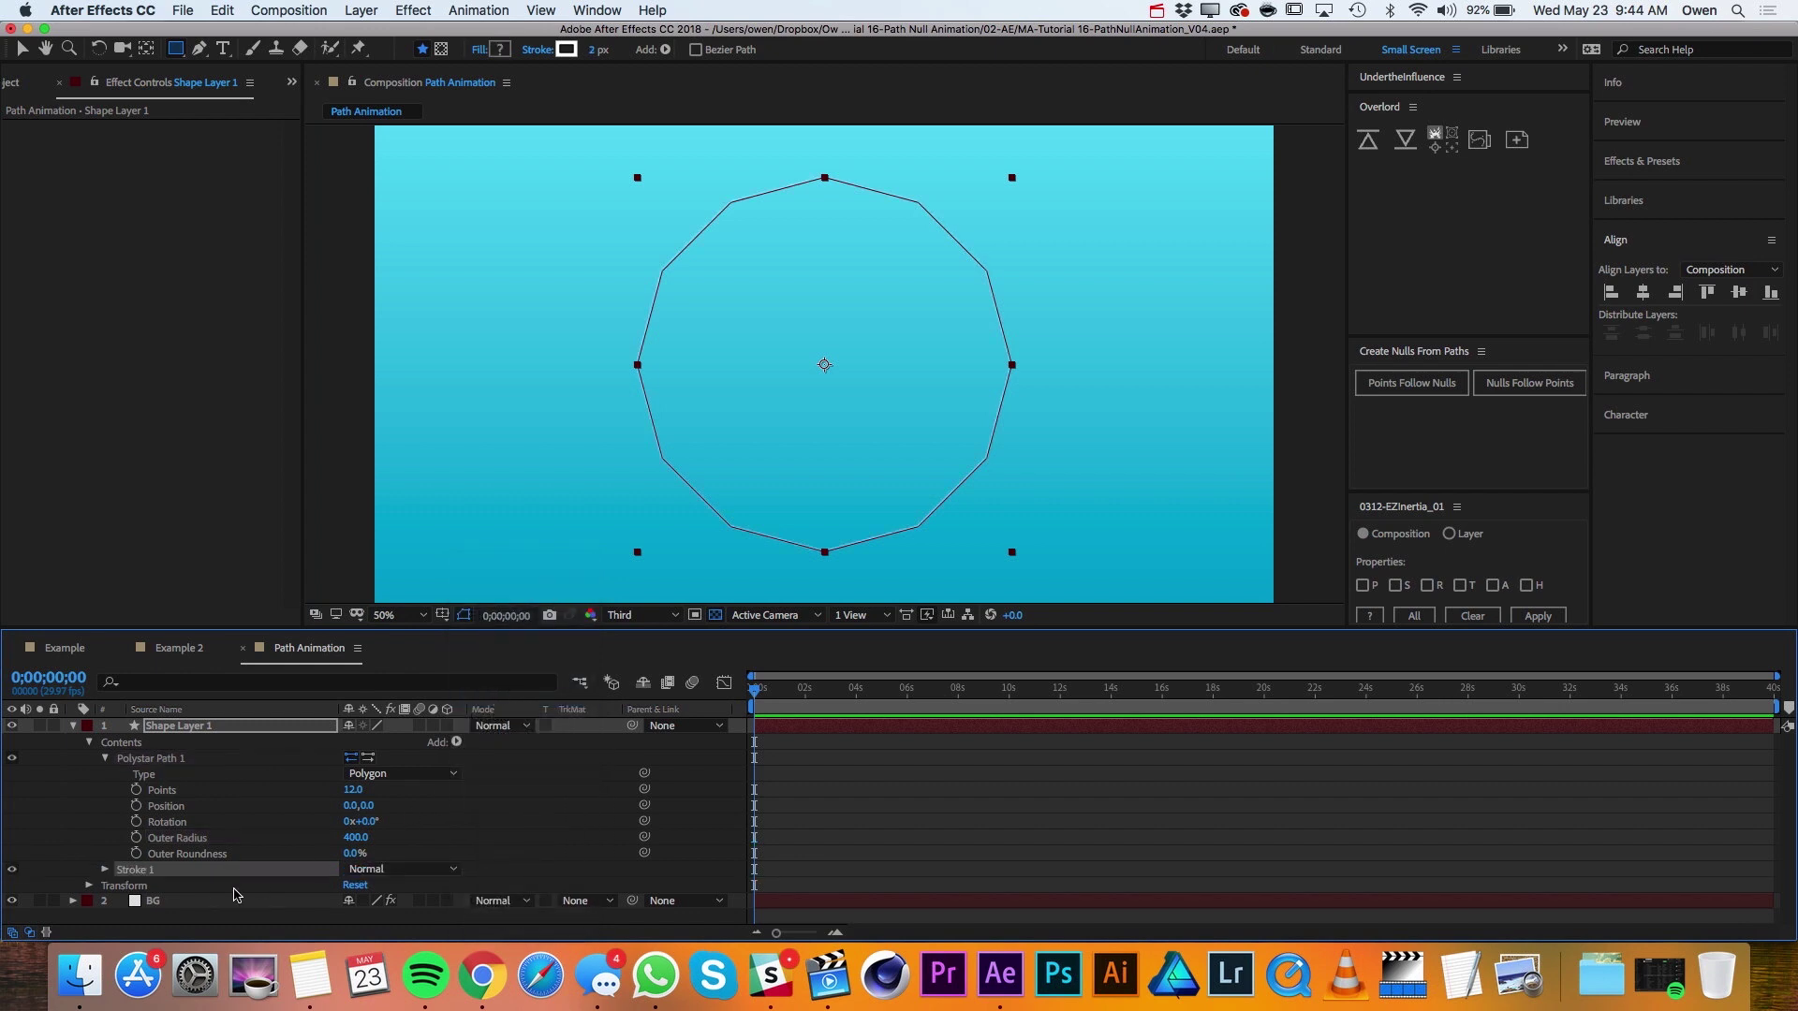
left_click(598, 49)
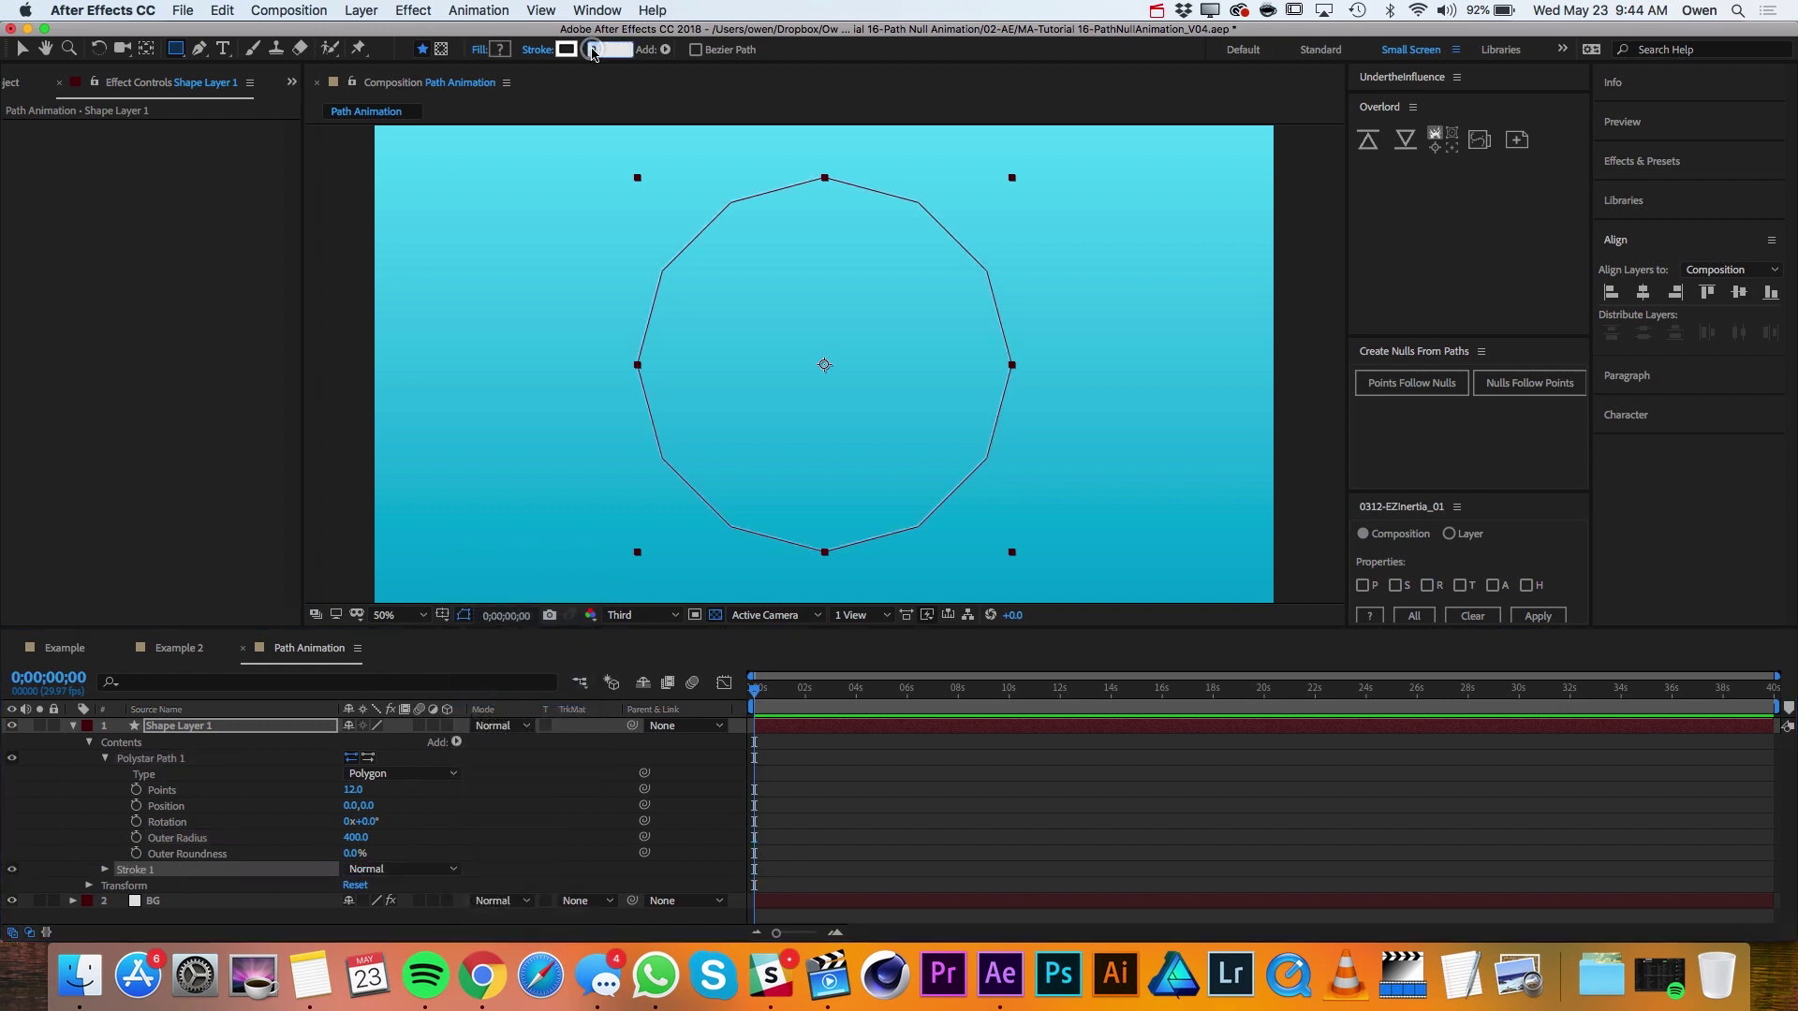
type("5")
key("Return")
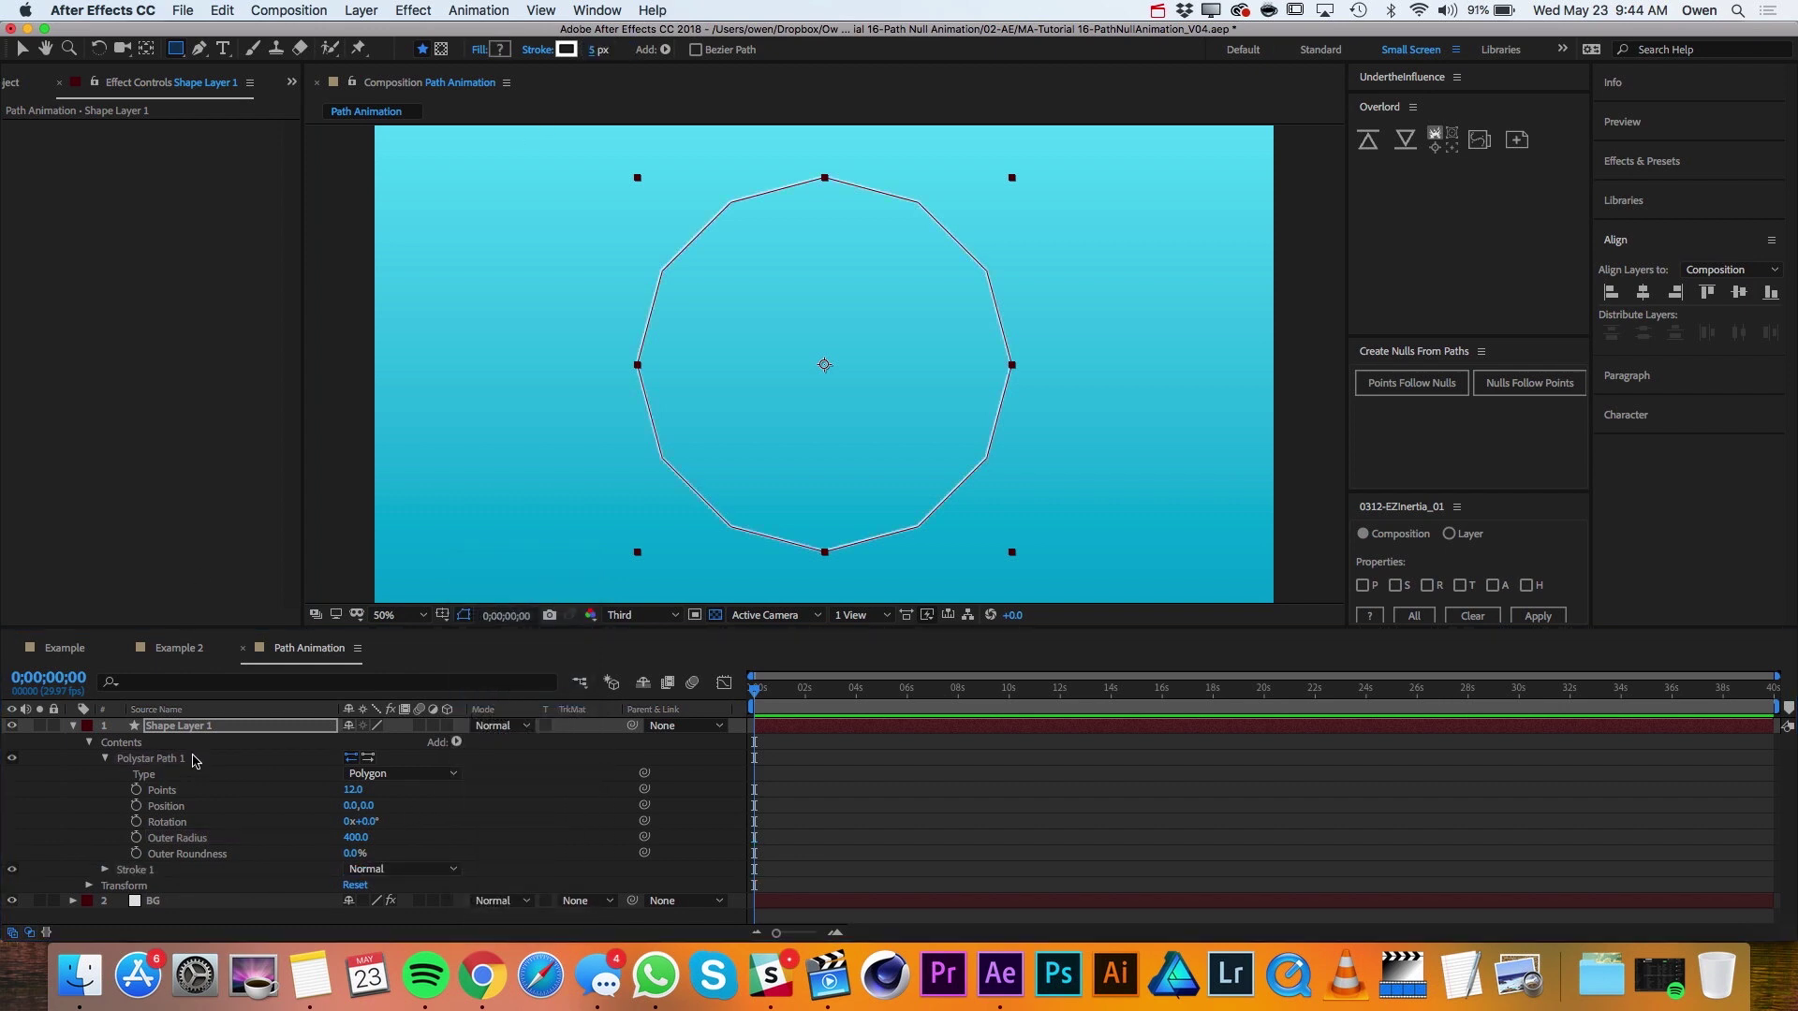
left_click(187, 728)
key("Return")
type("Pol")
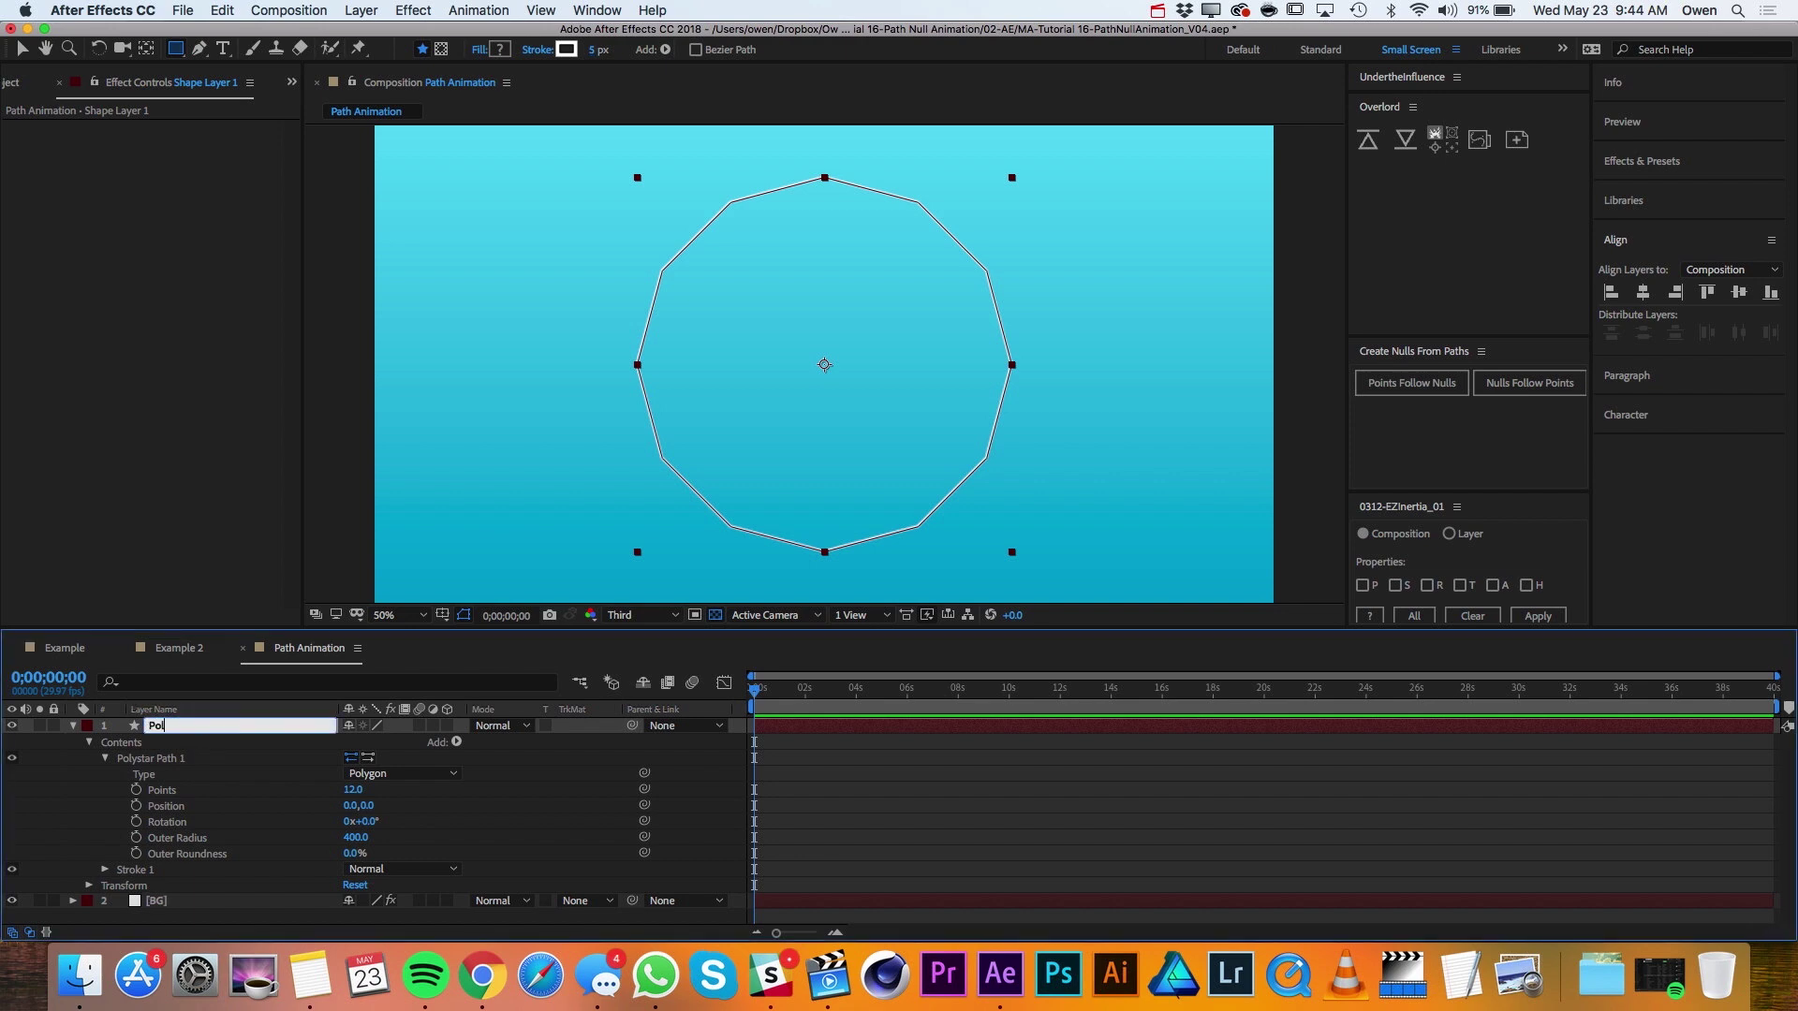
type("y 1")
Duplicate Poly 1 and make the copy an 8-point octagon with outer radius 300.
key("Return")
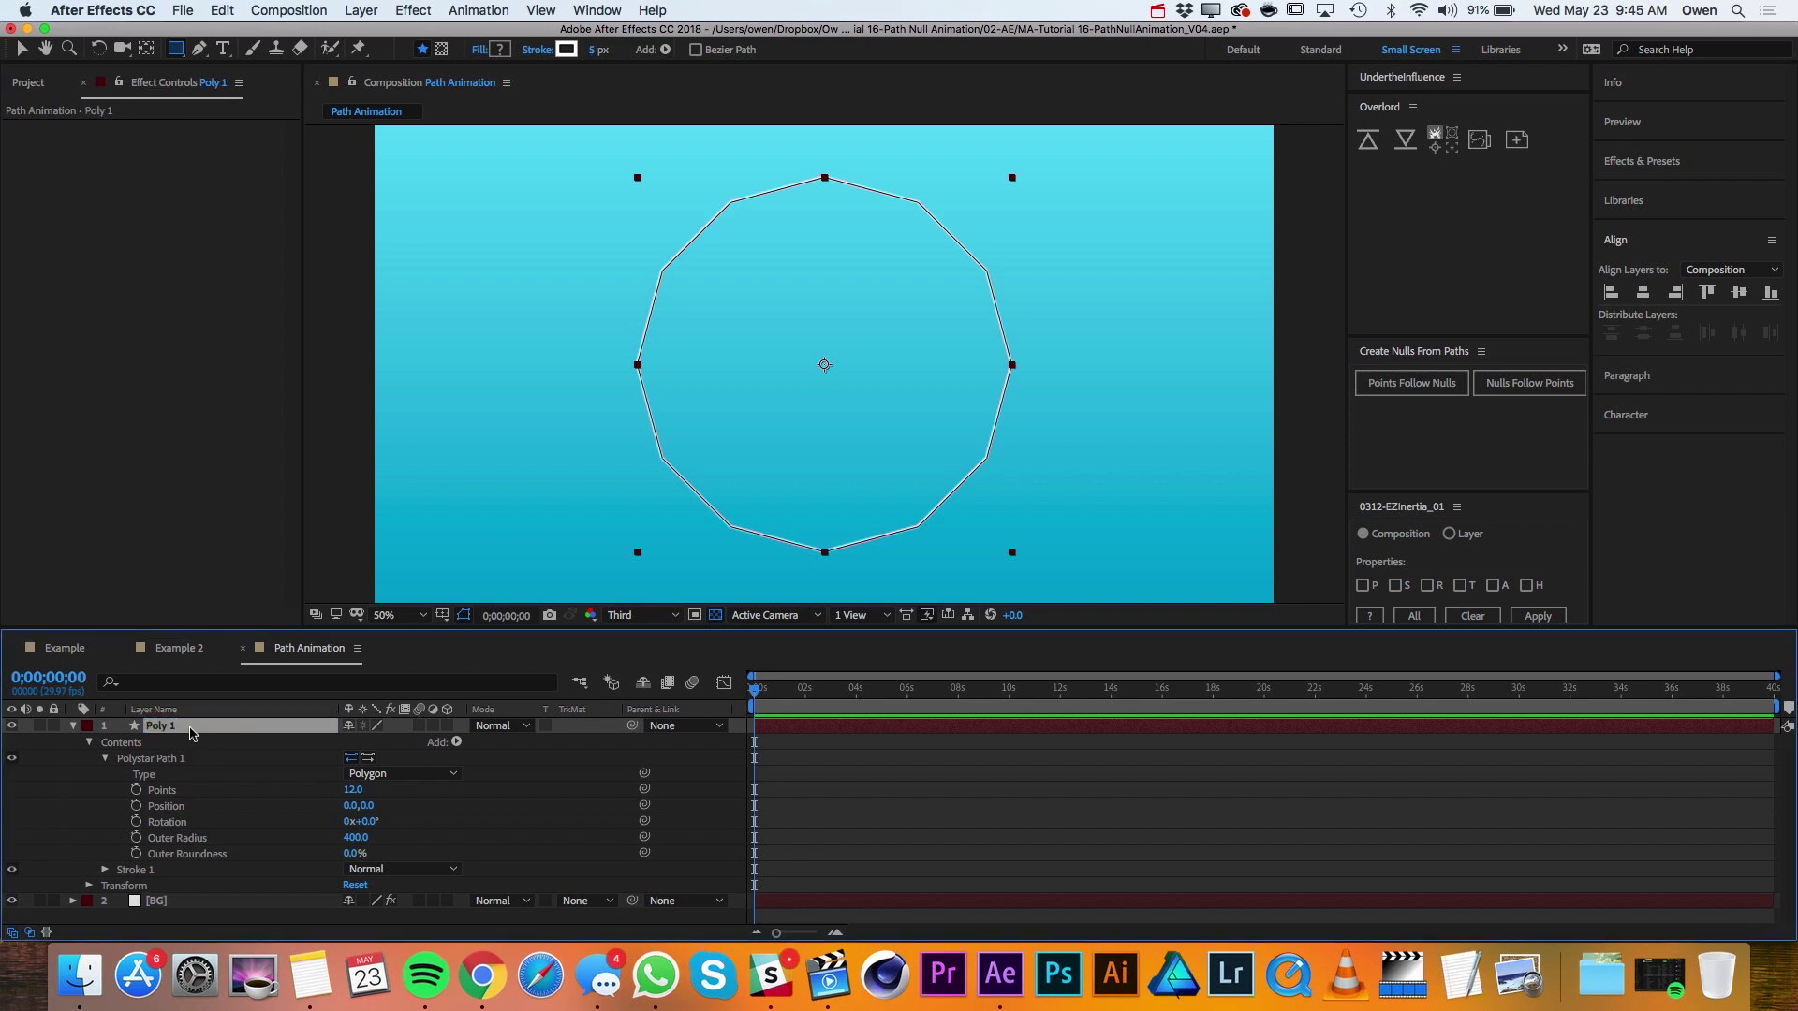
key("super+d")
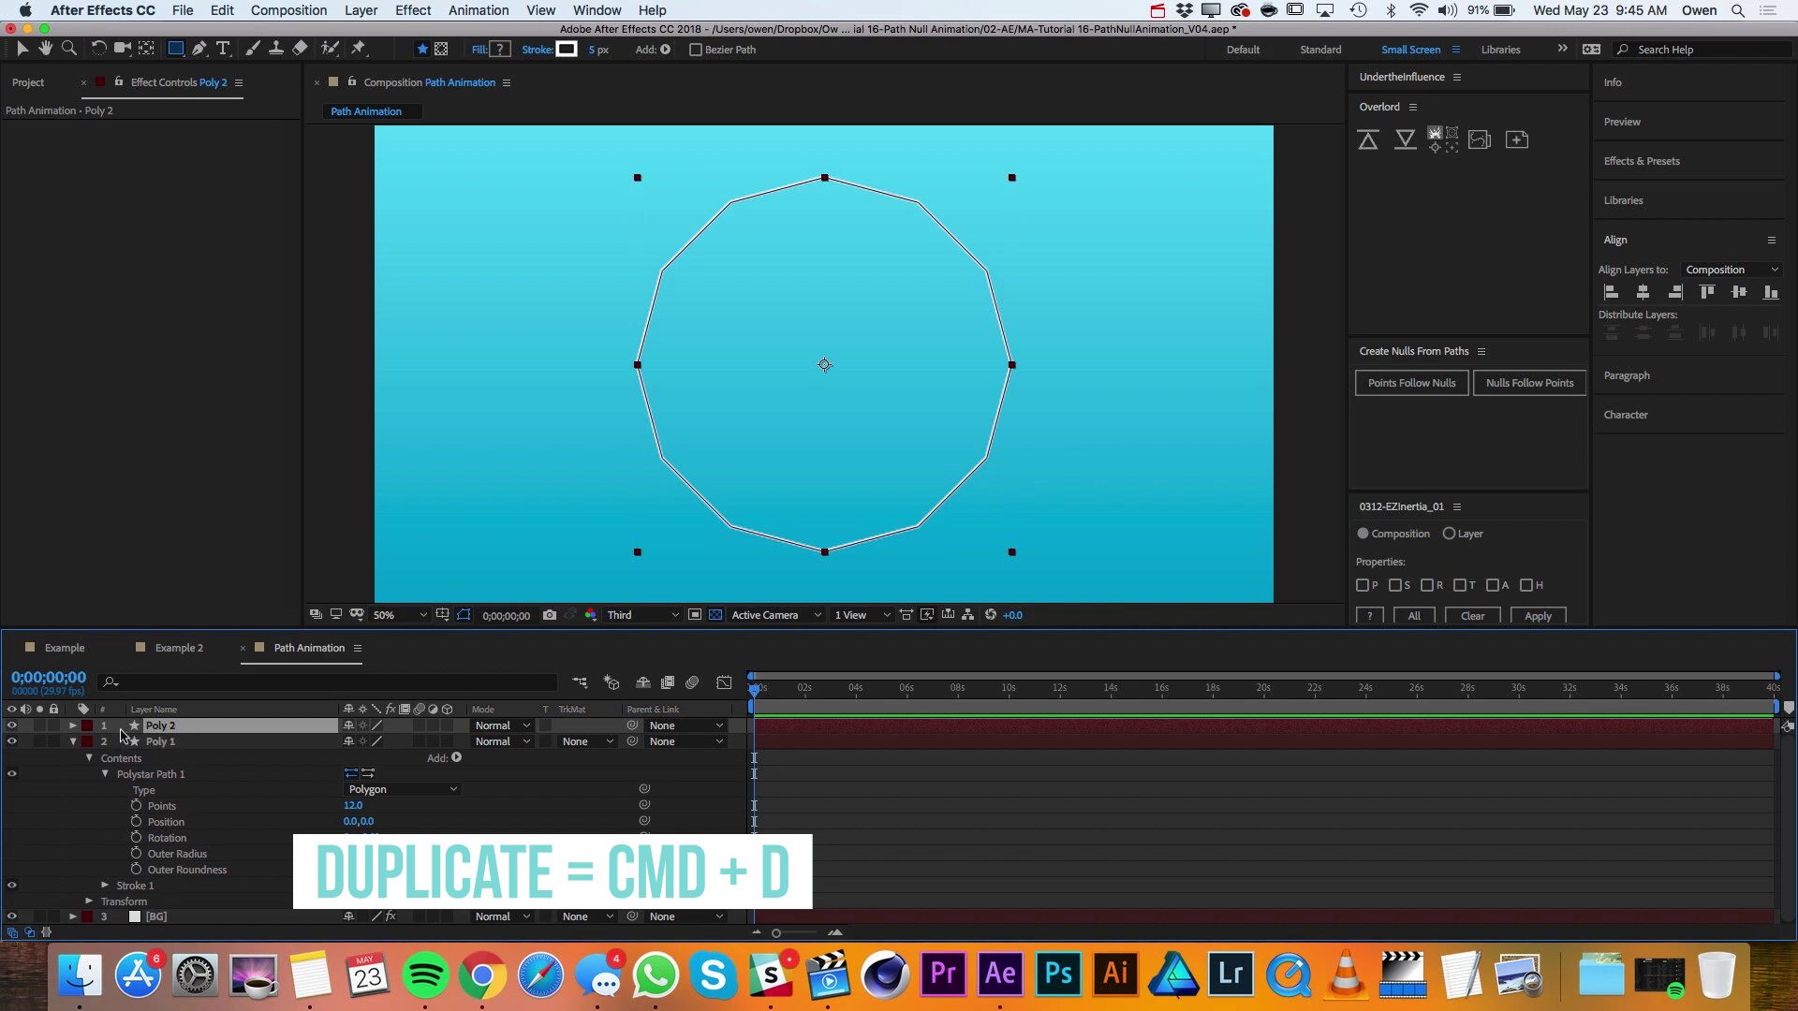
left_click(73, 725)
left_click(84, 742)
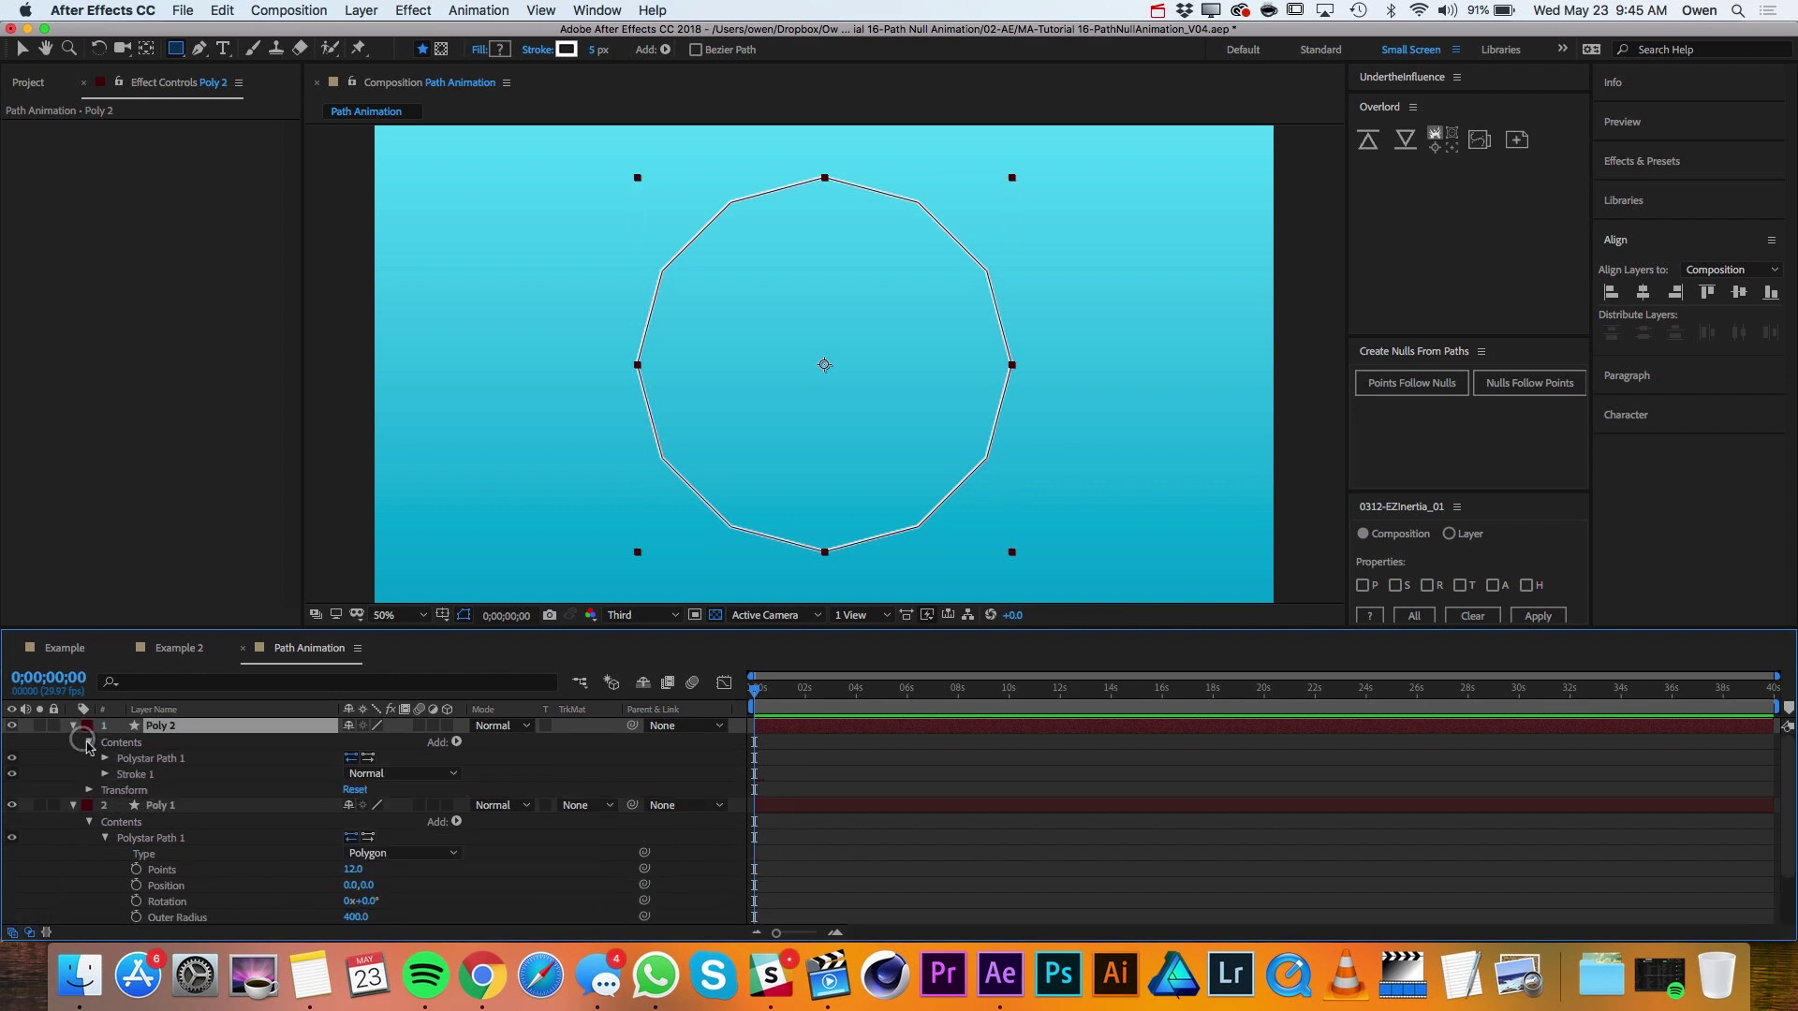
left_click(105, 759)
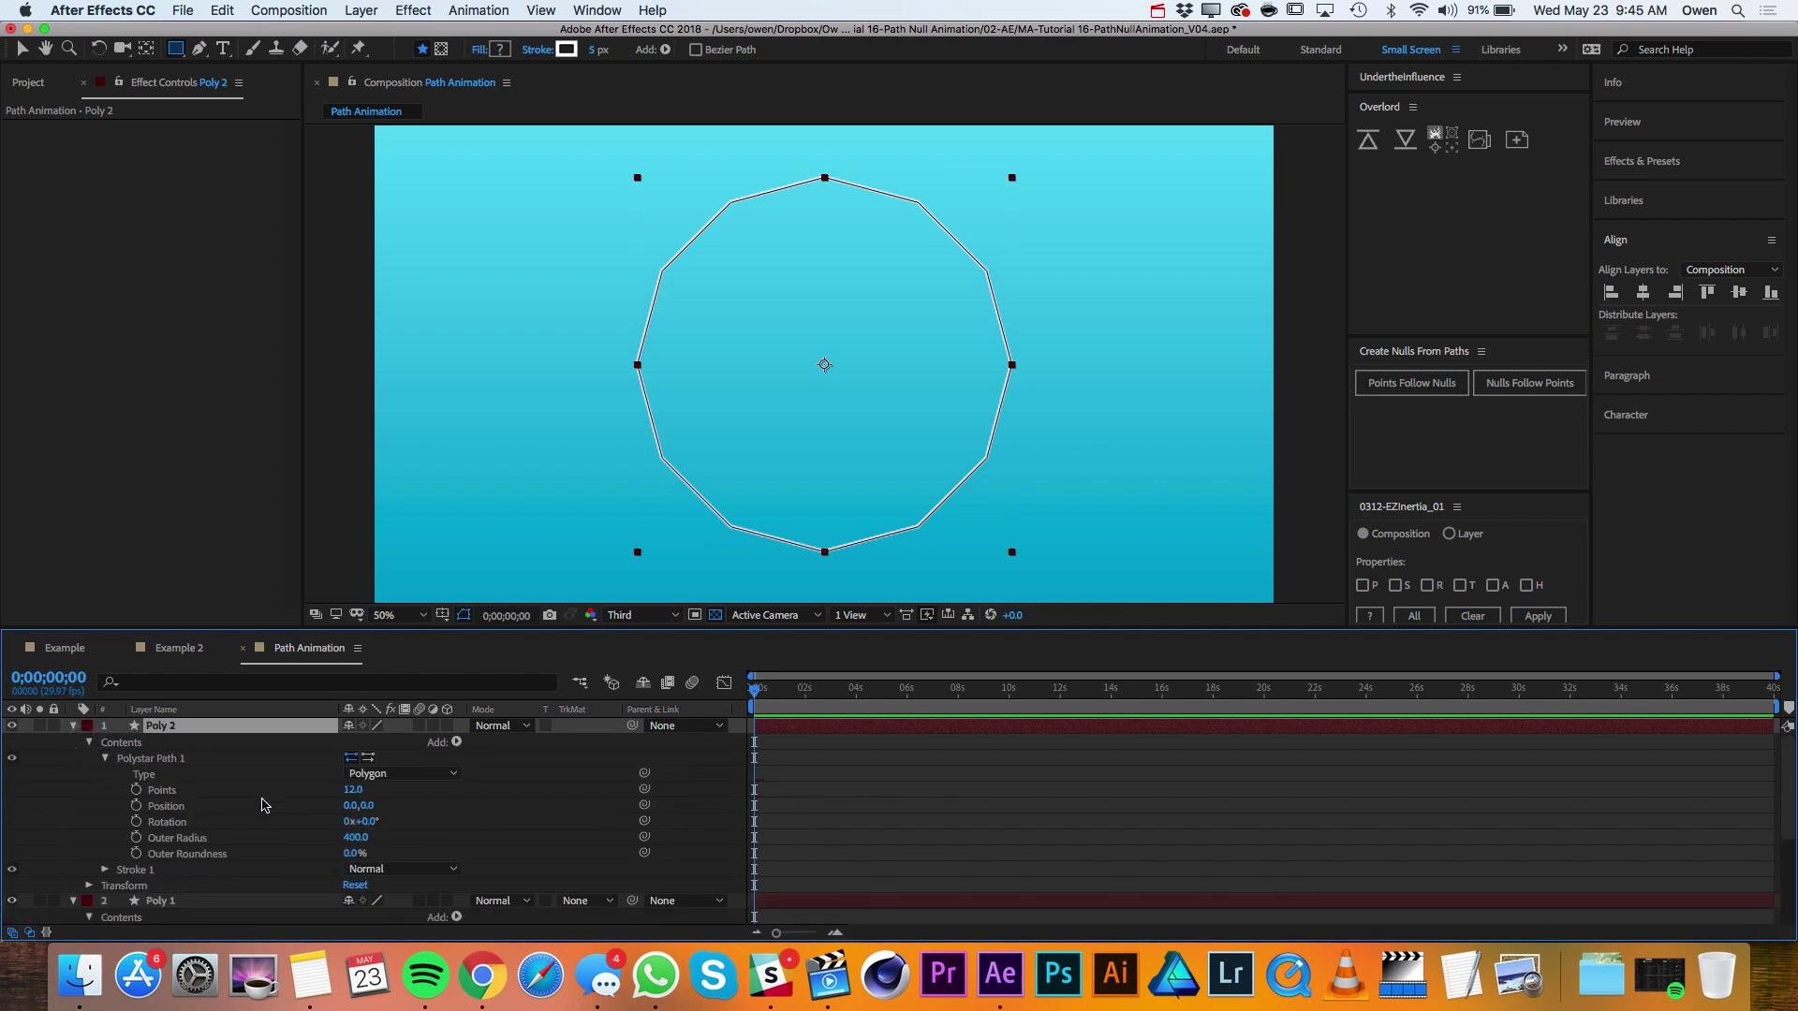
left_click(353, 789)
type("8")
key("Return")
left_click(356, 836)
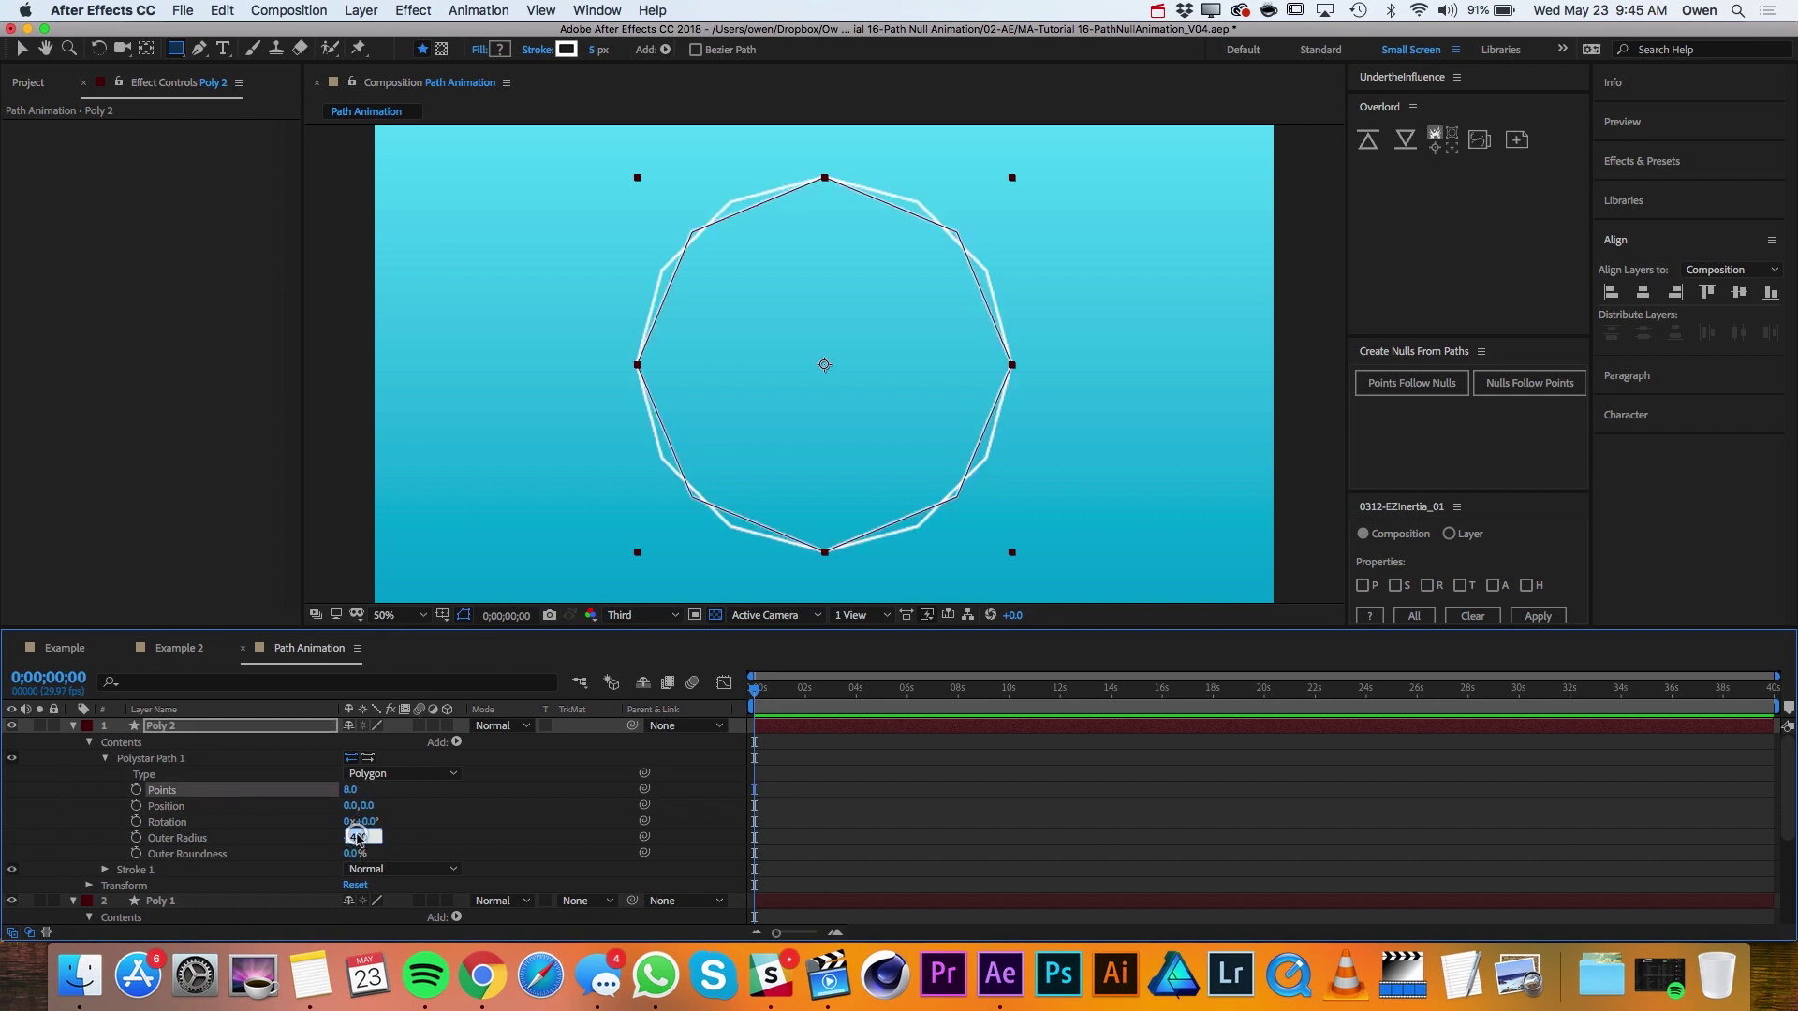
type("300")
left_click(440, 845)
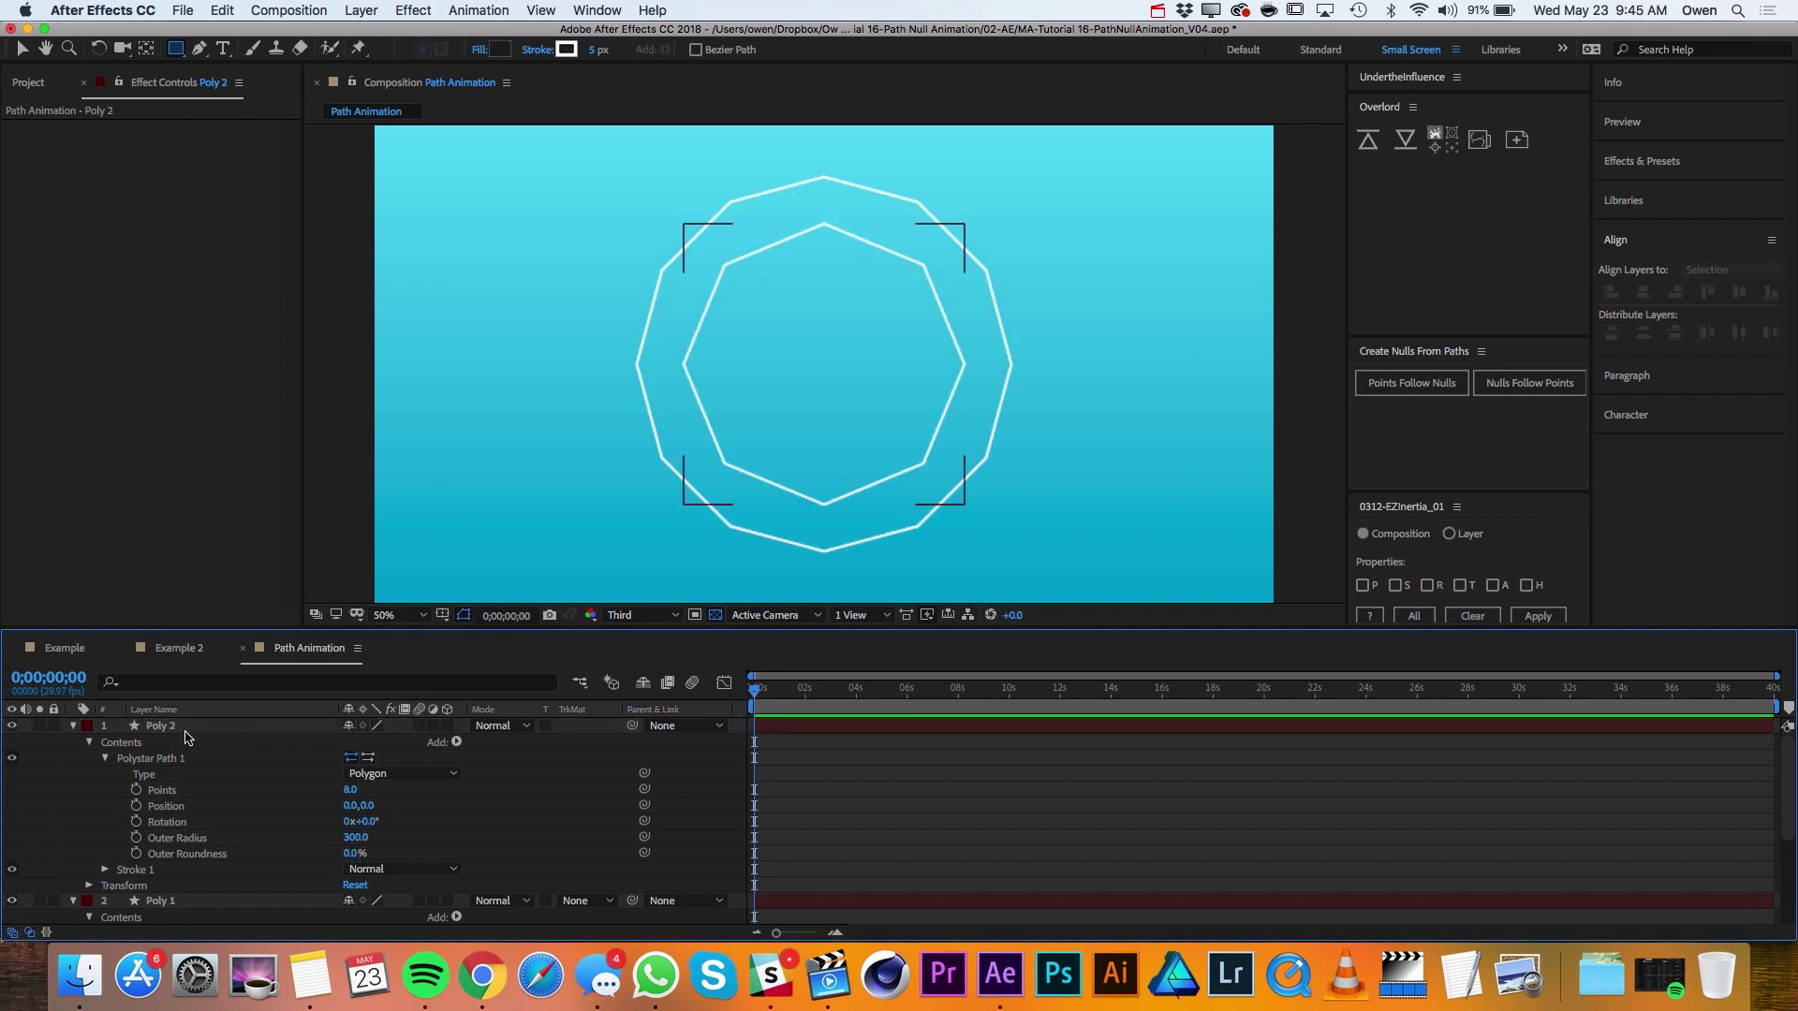
Duplicate the Poly 2 octagon into Poly 3, then select Poly 1's Polystar Path 1.
left_click(186, 727)
key("super+d")
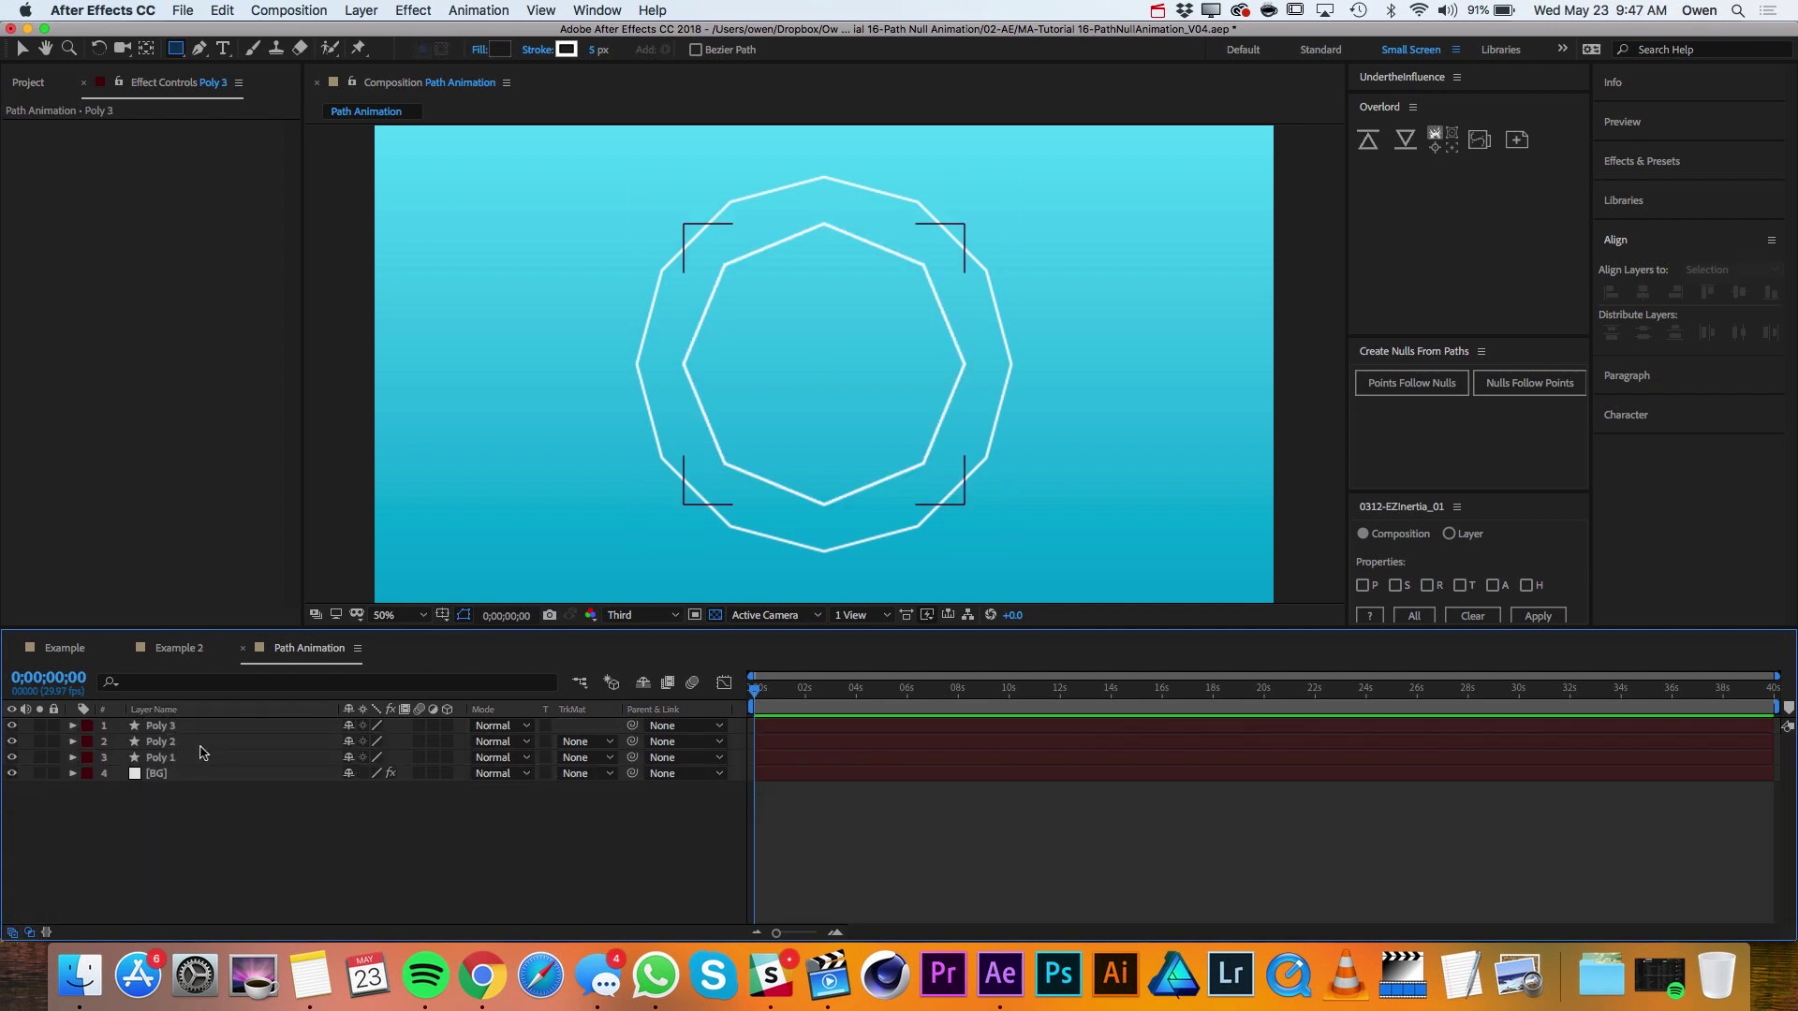
left_click(184, 741)
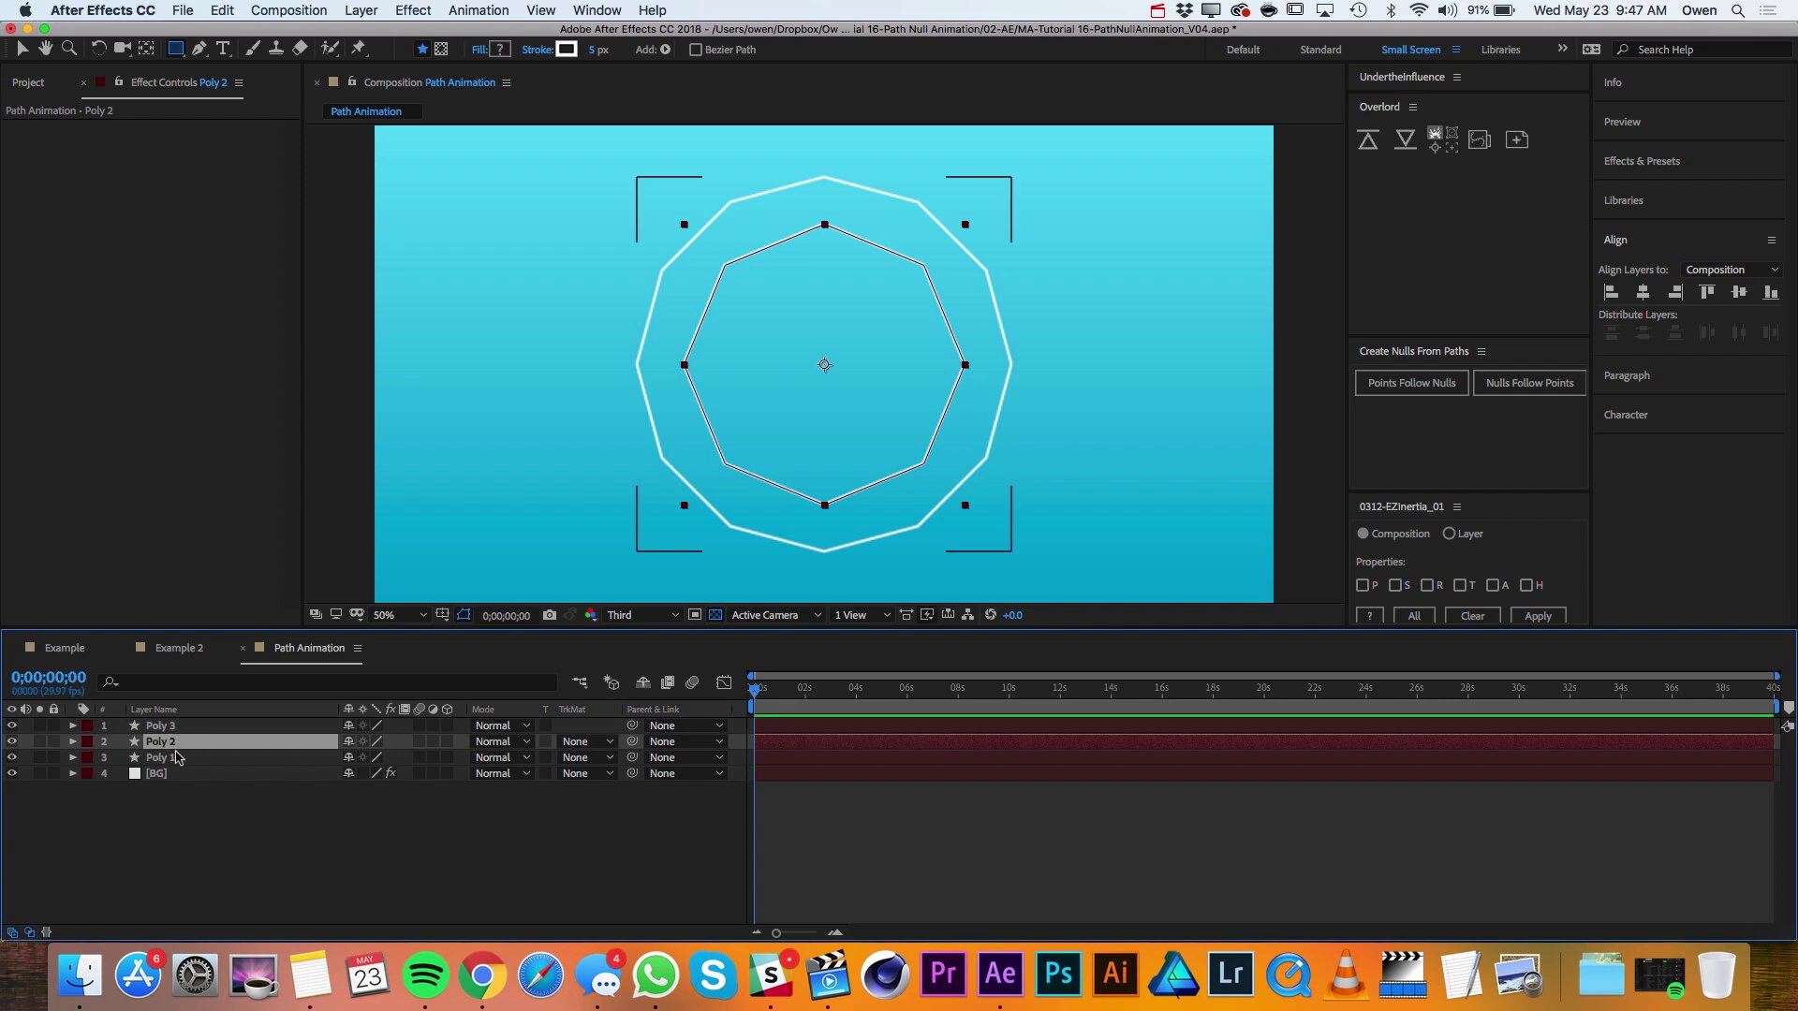
left_click(177, 758)
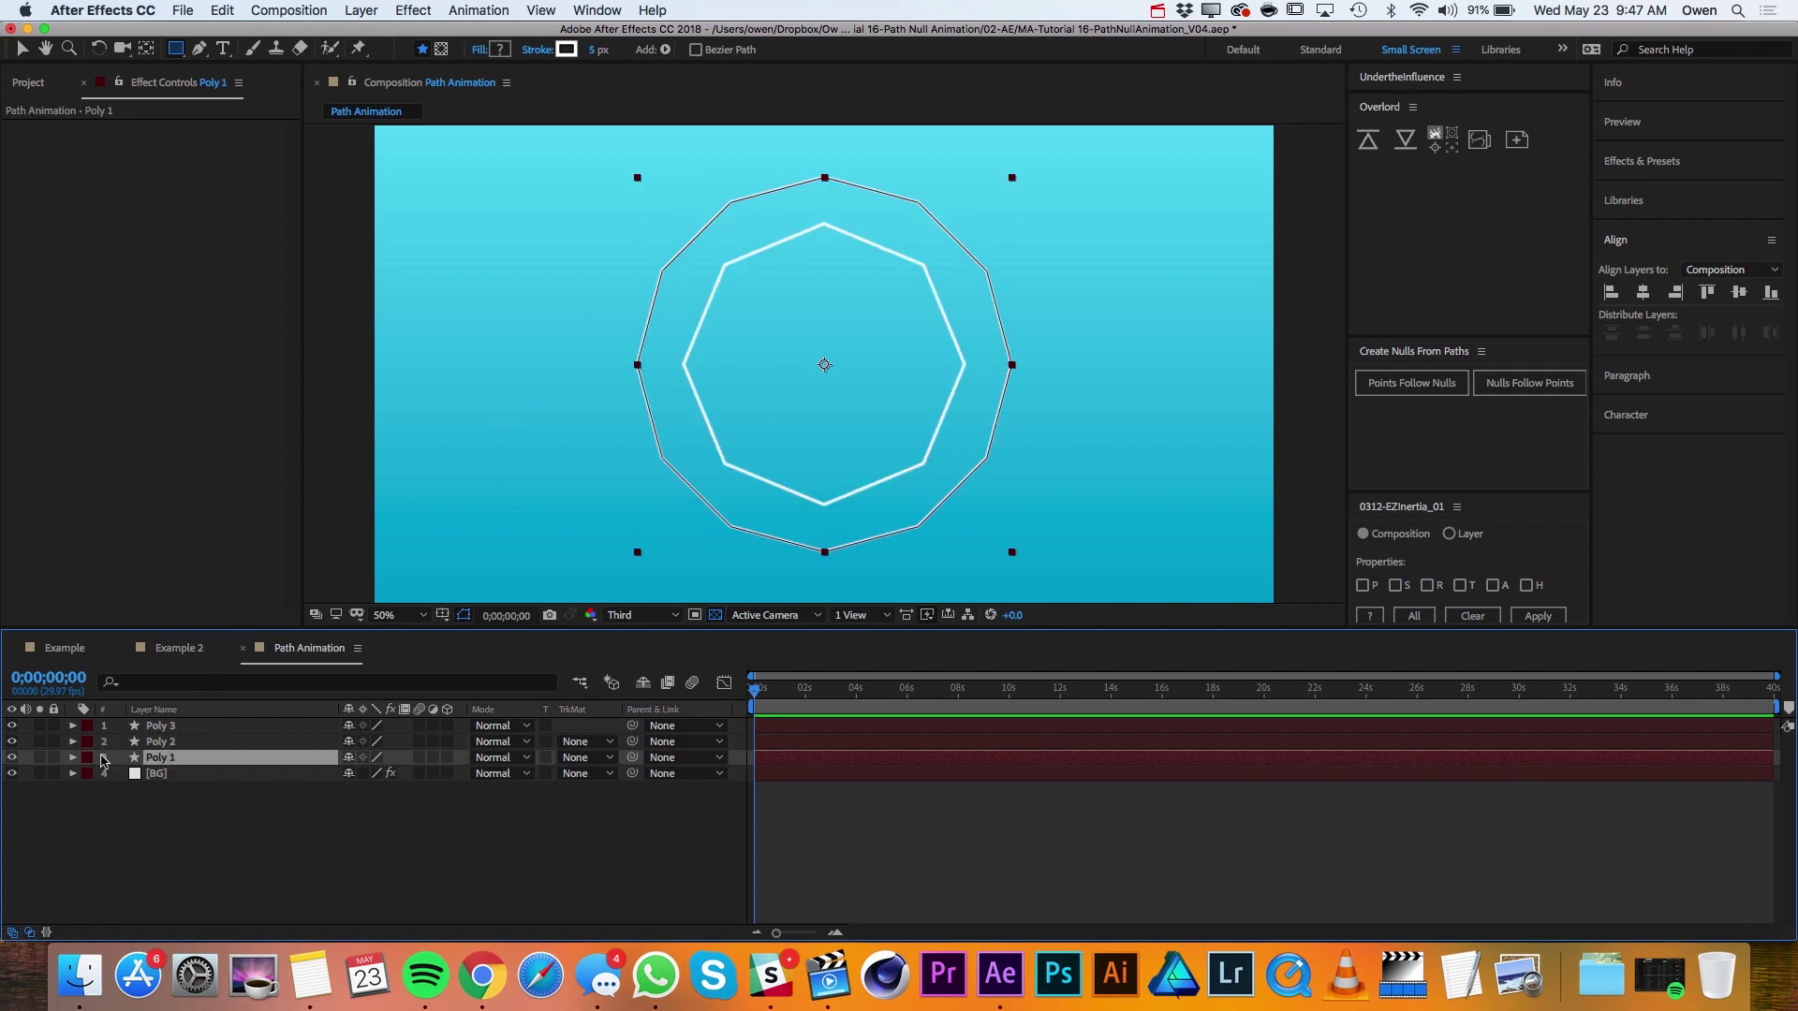
left_click(72, 757)
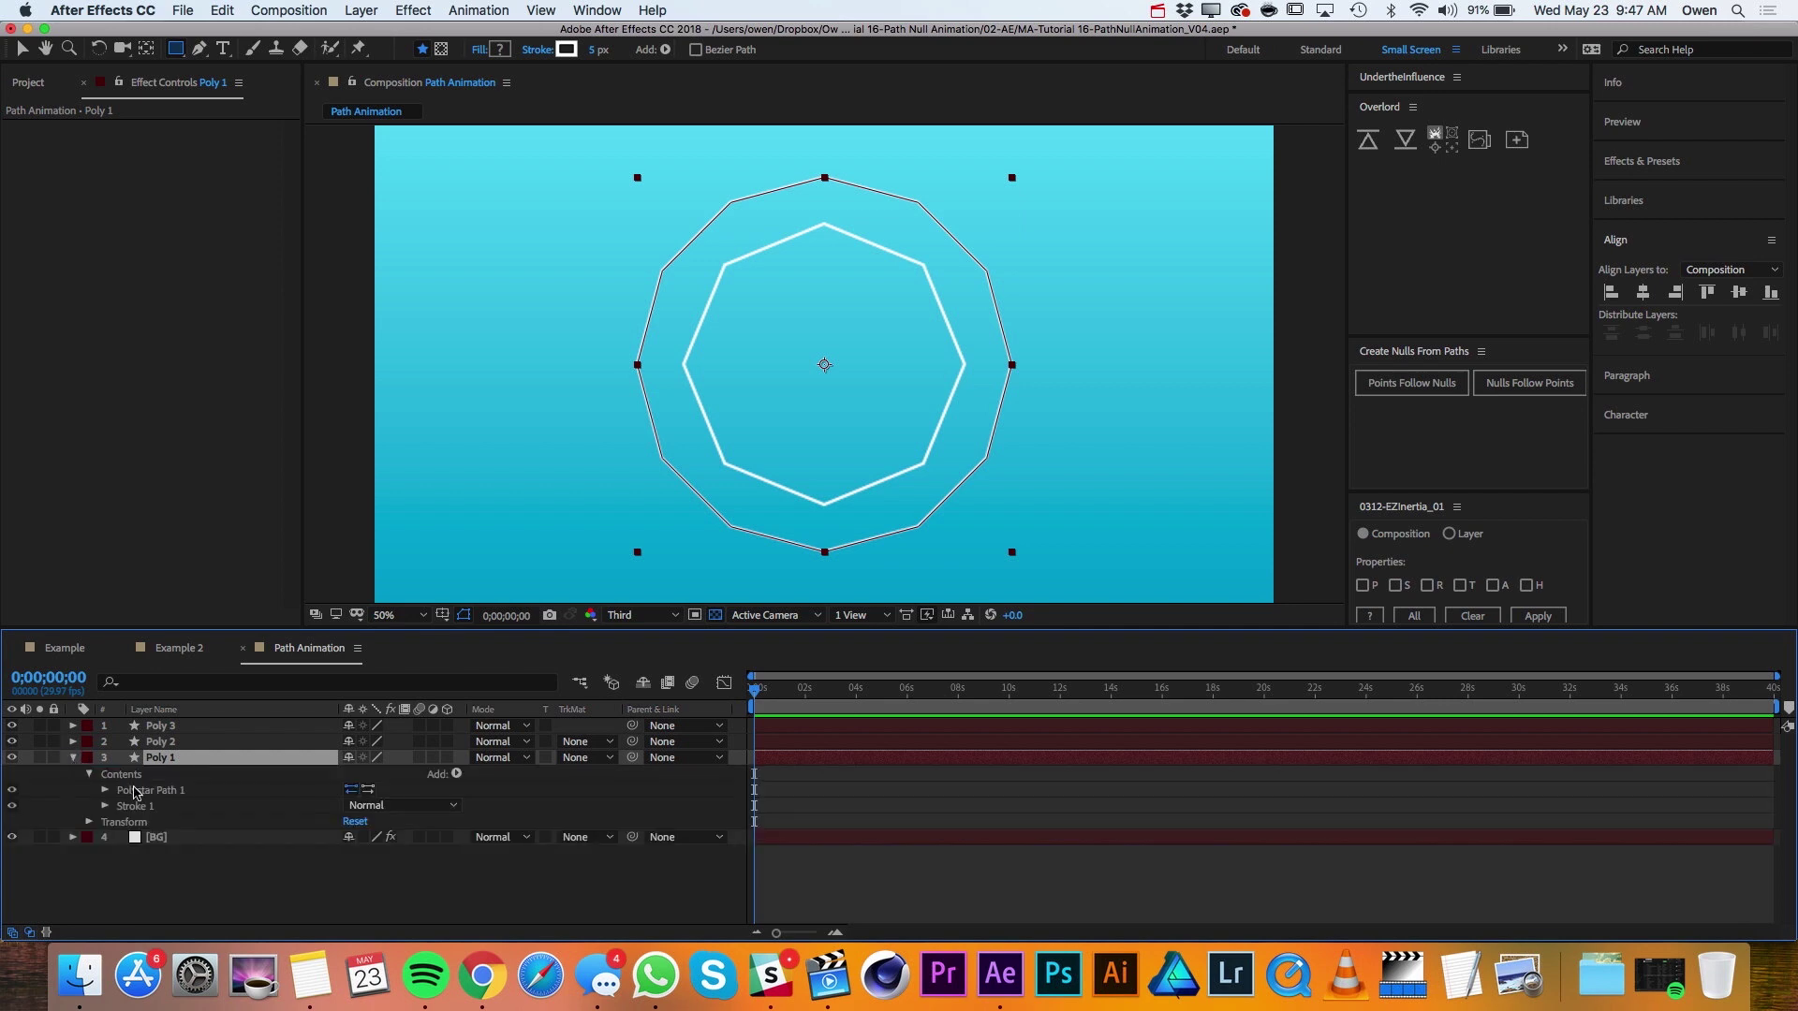
left_click(143, 792)
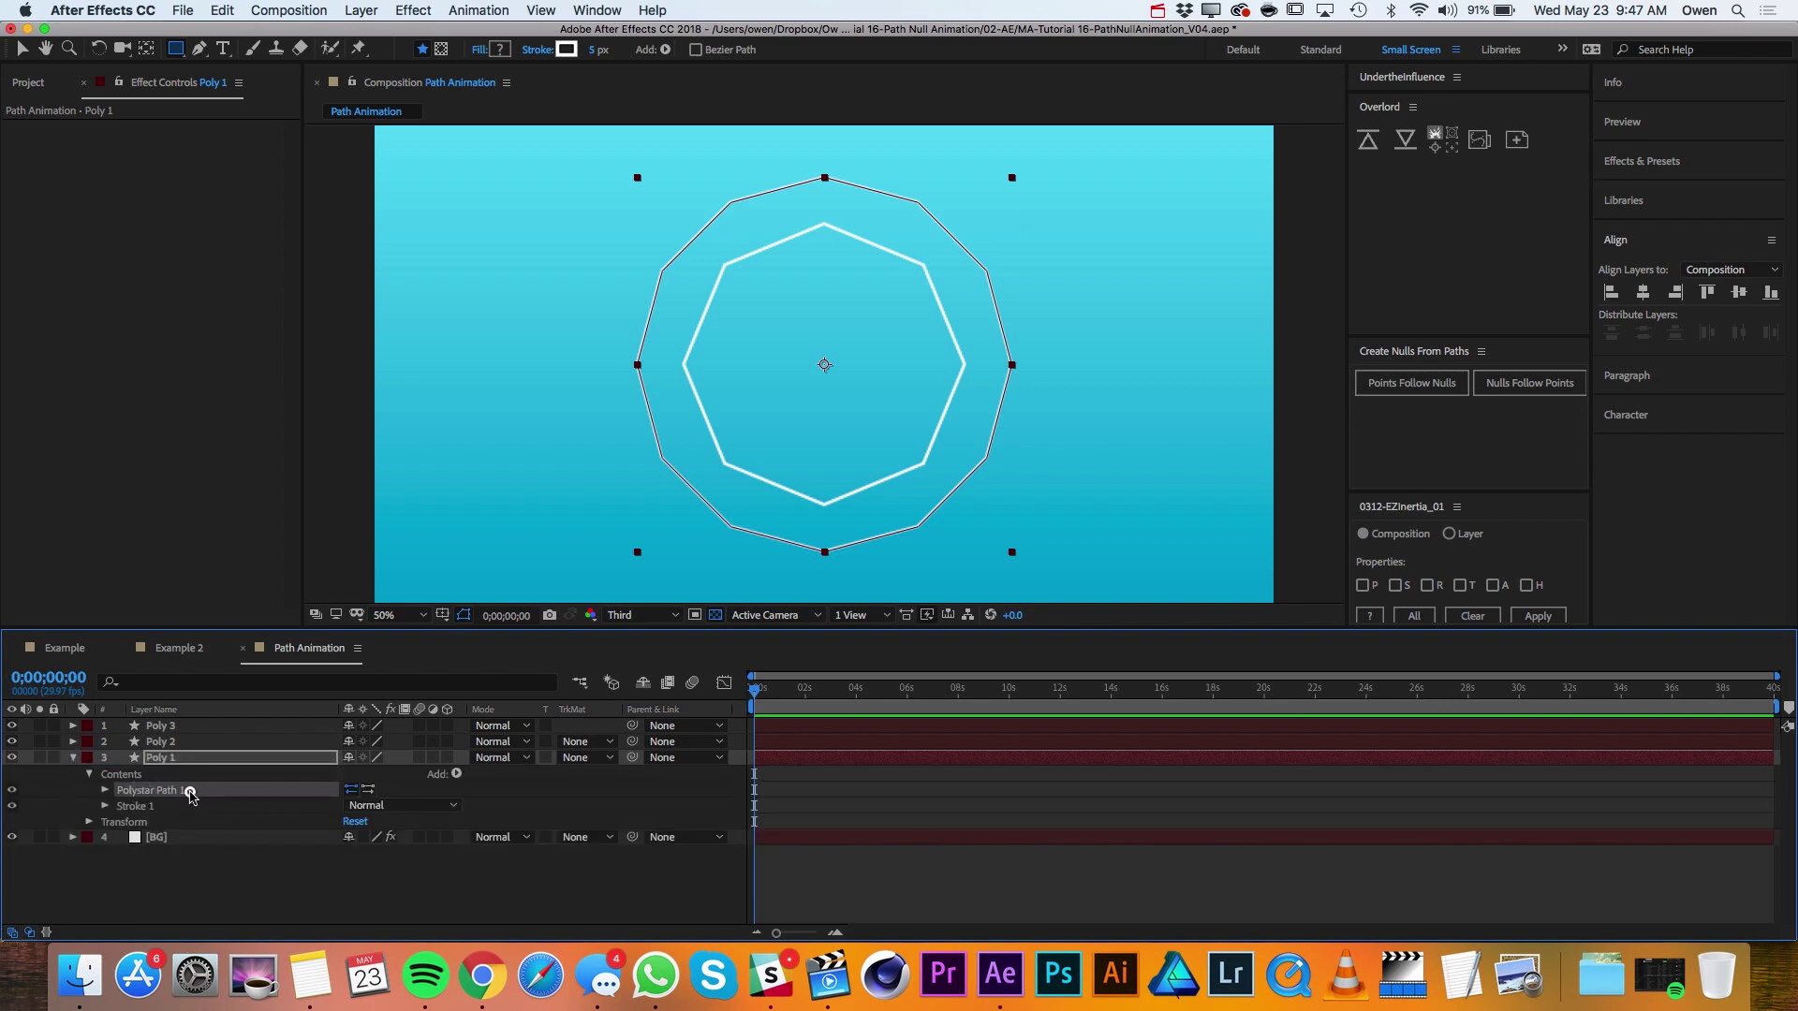
right_click(189, 793)
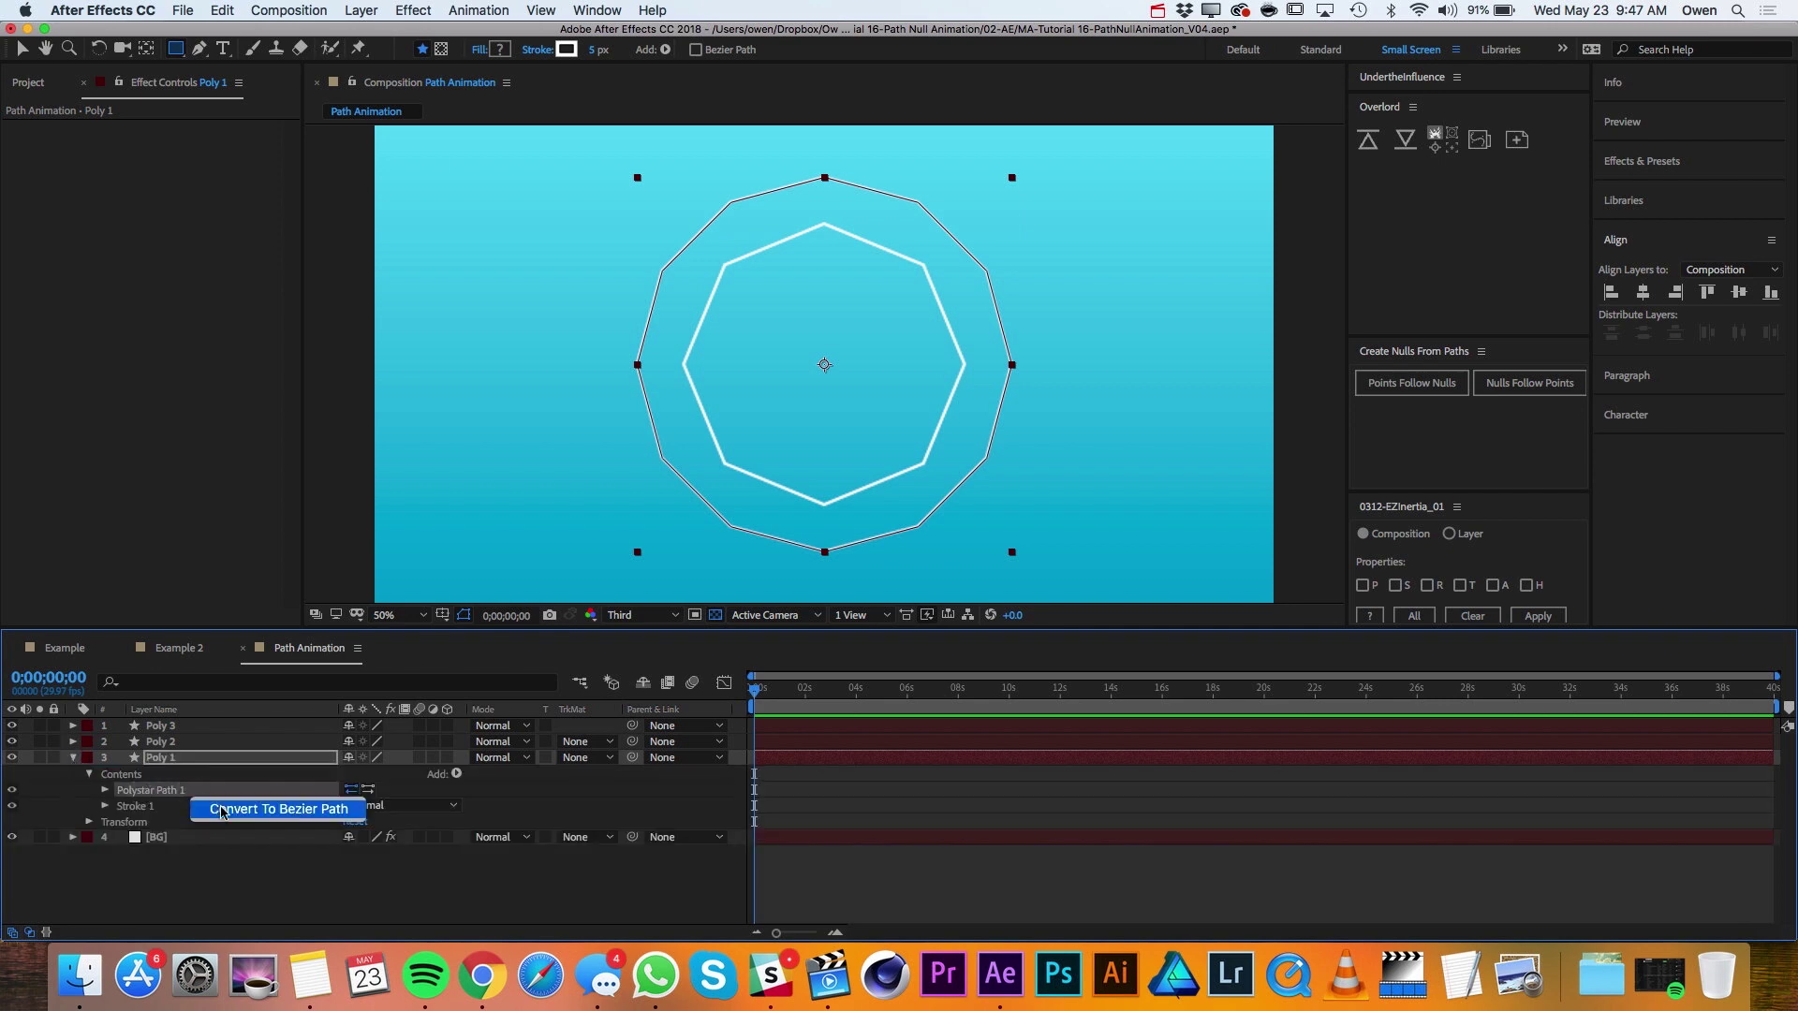
Convert the Polystar Paths of Poly 1, Poly 2 and Poly 3 to Bezier paths.
left_click(222, 810)
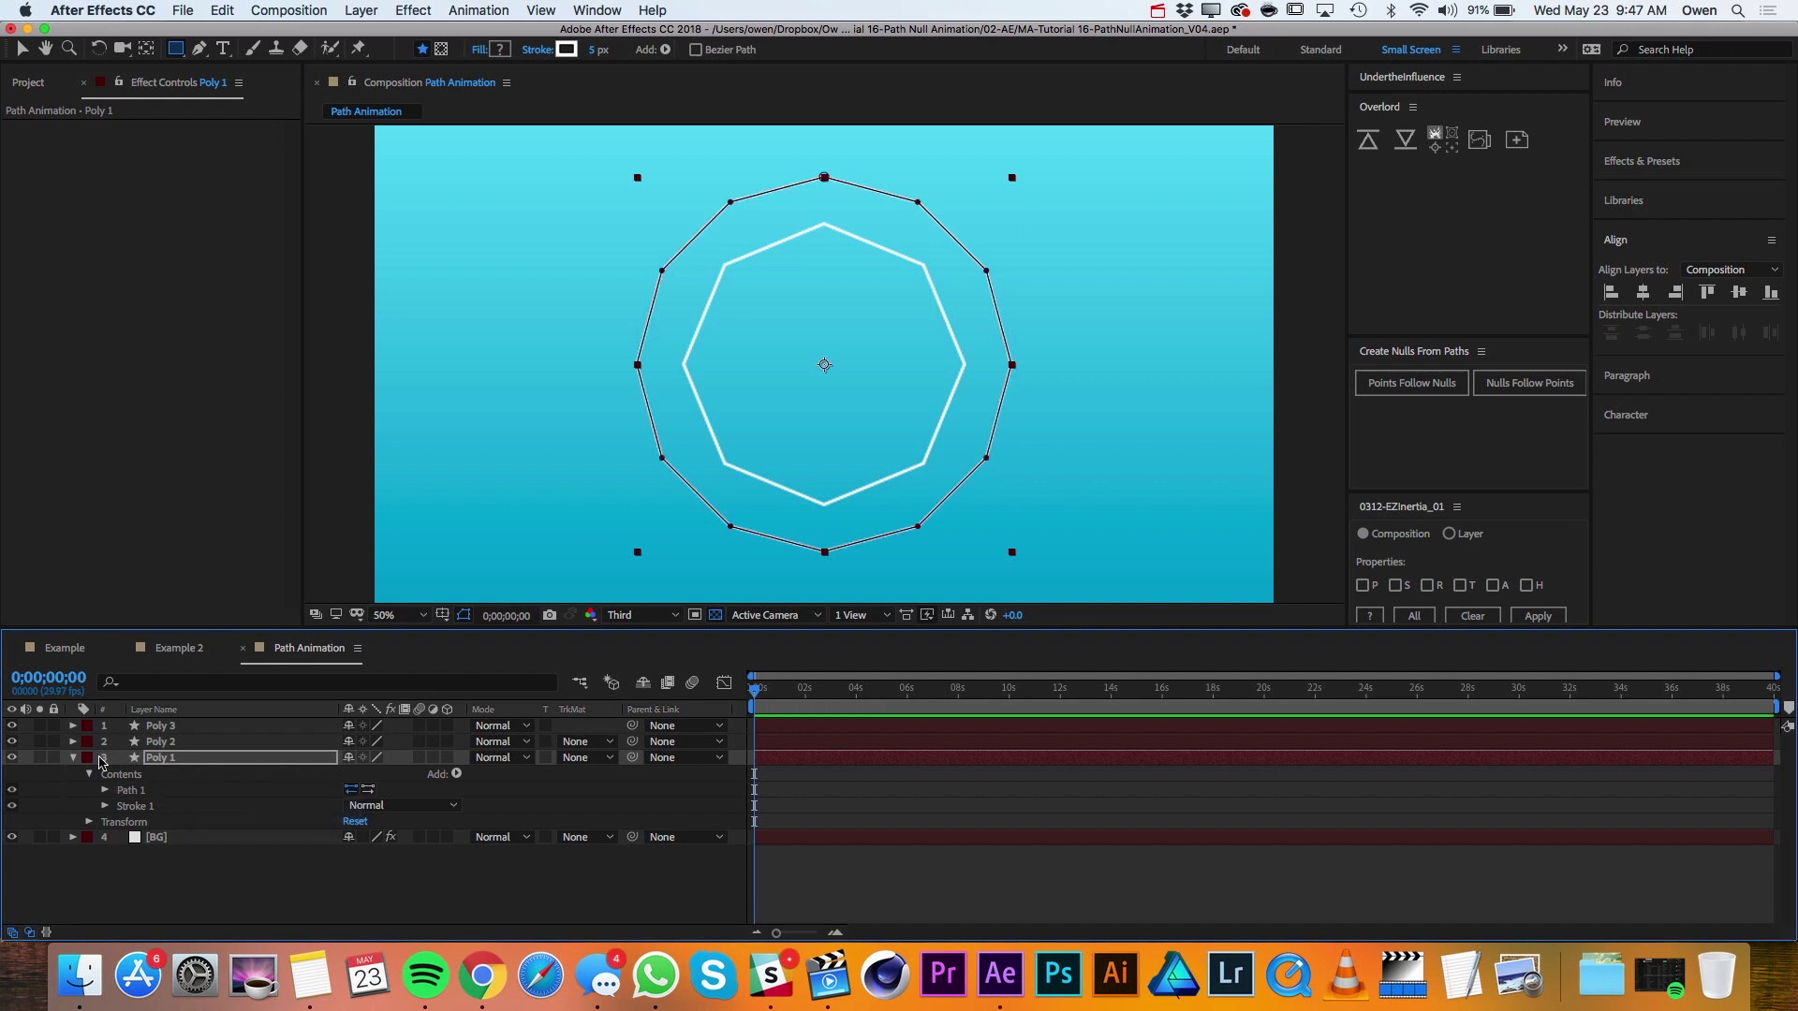
left_click(73, 741)
left_click(150, 775)
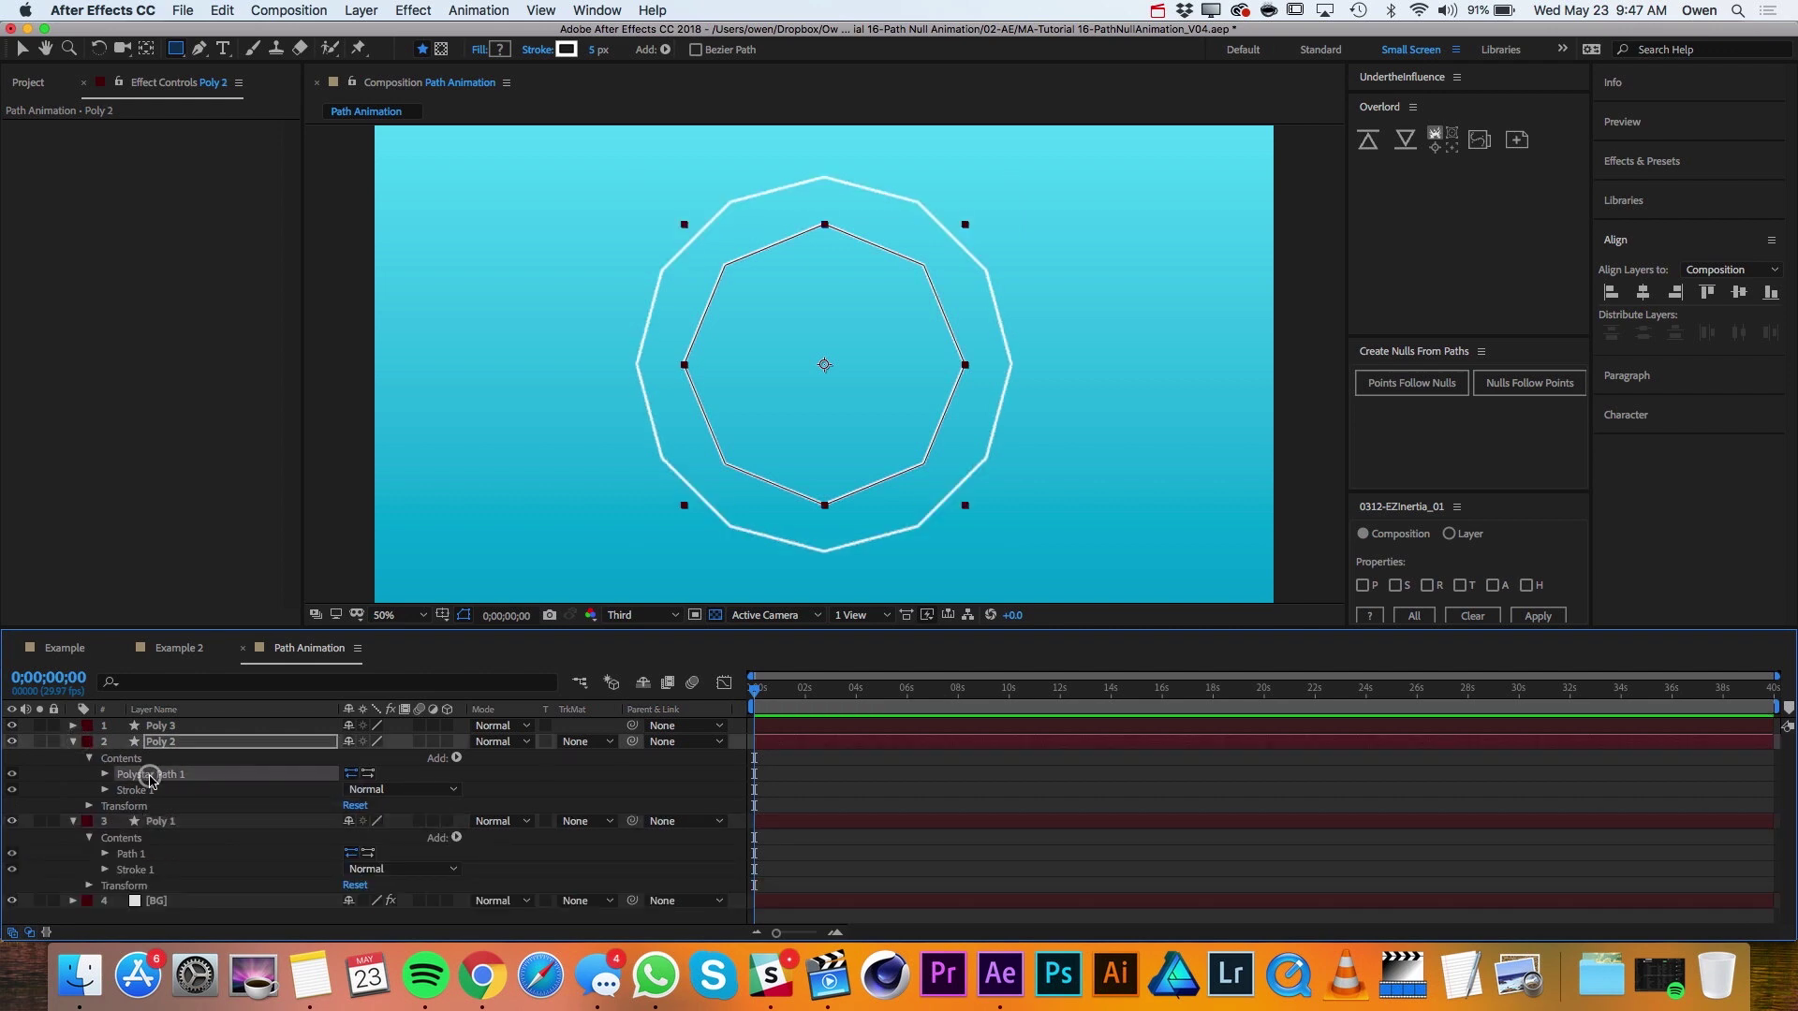
right_click(150, 777)
left_click(178, 794)
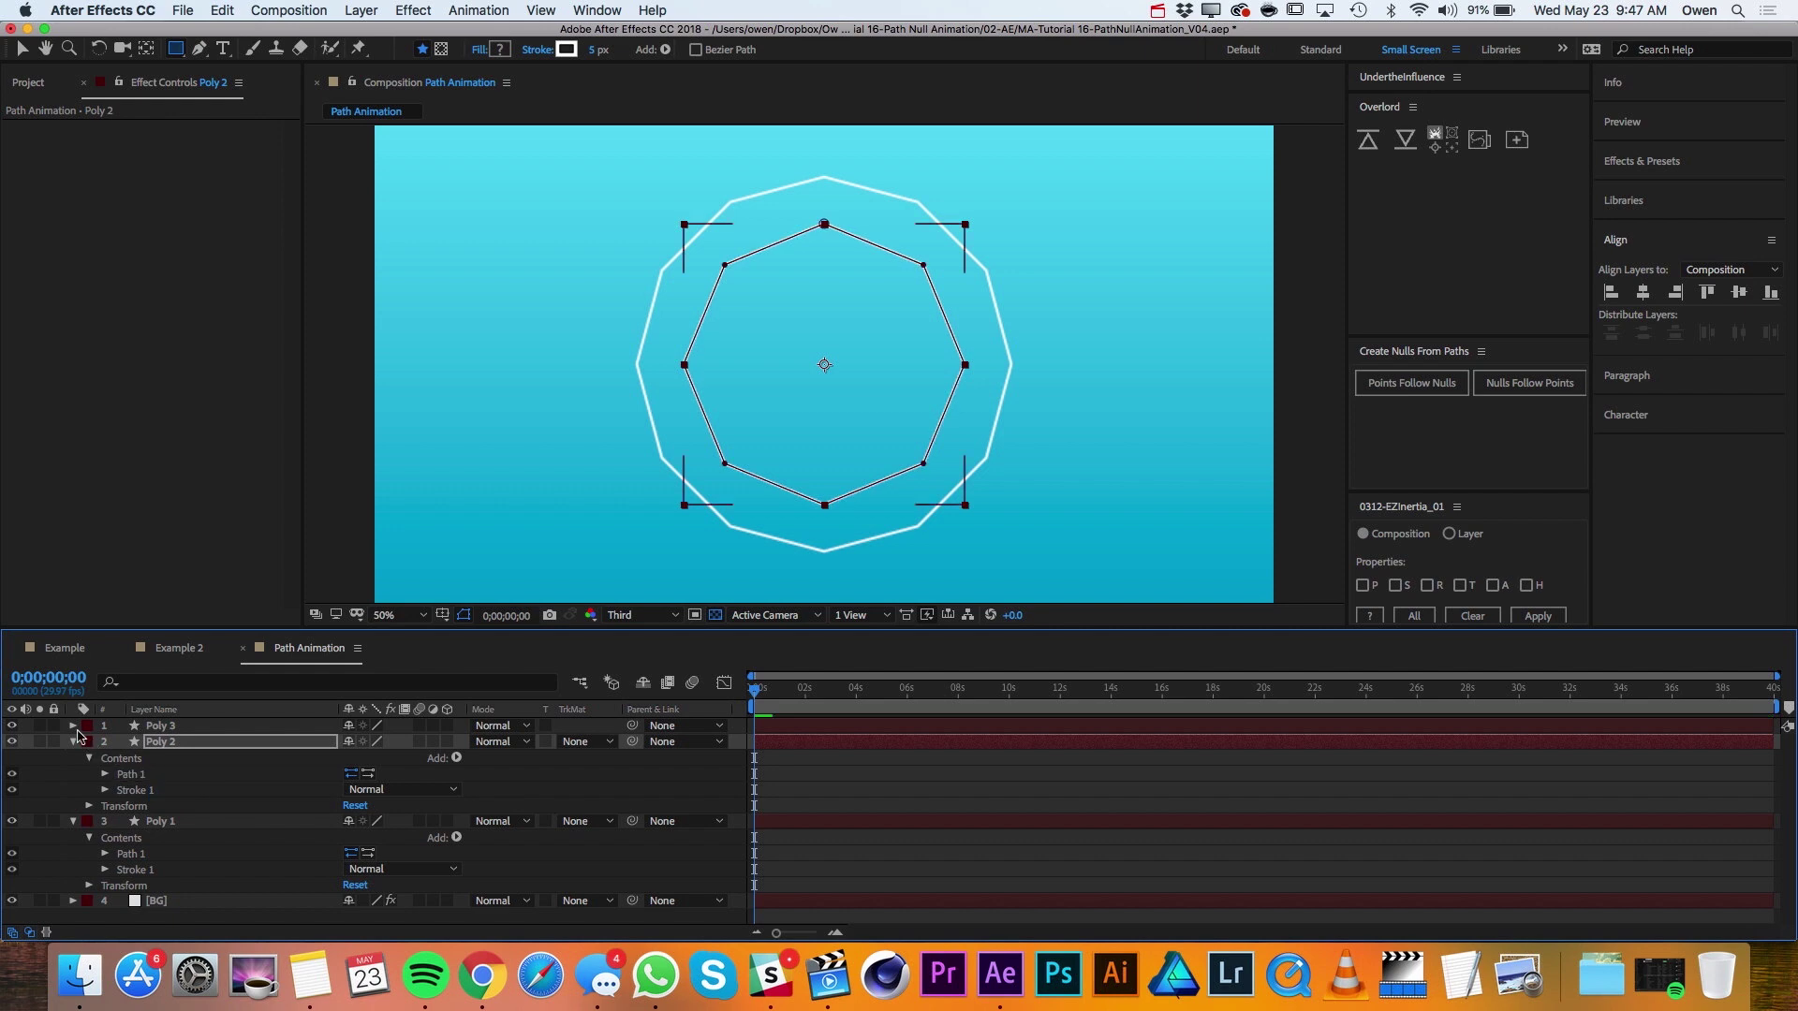
left_click(73, 726)
left_click(134, 758)
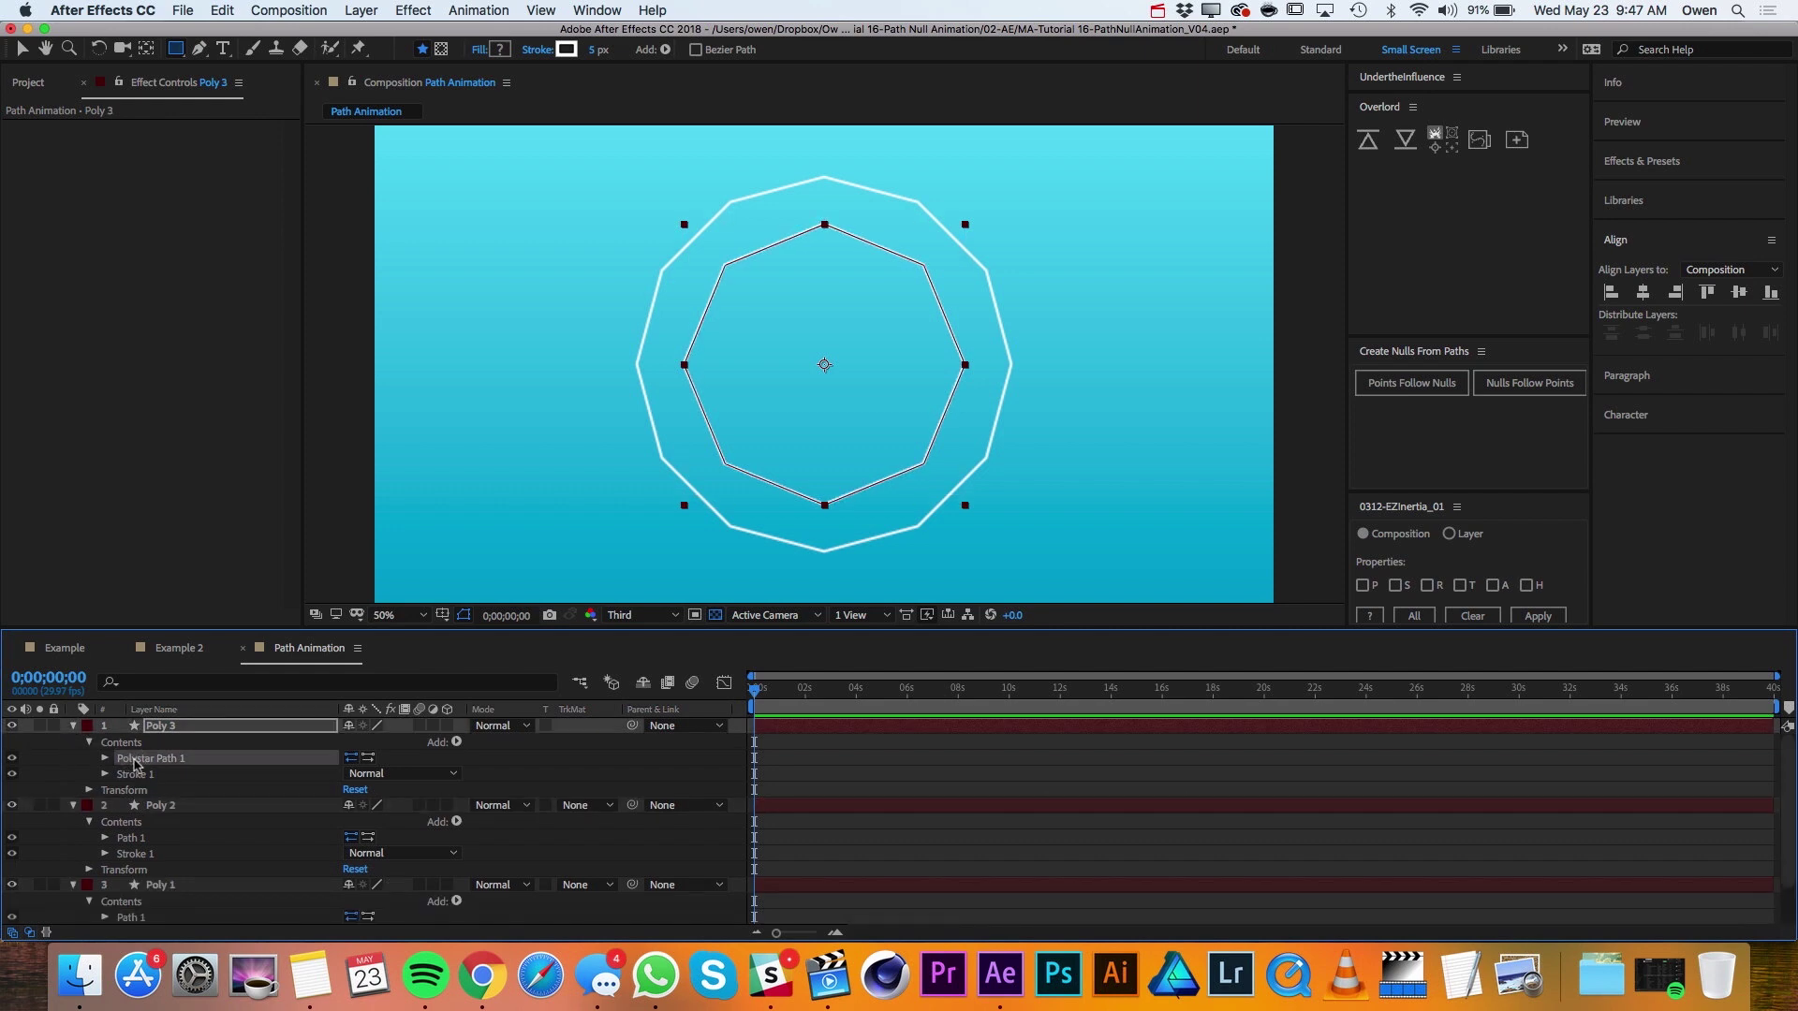
right_click(134, 760)
left_click(159, 779)
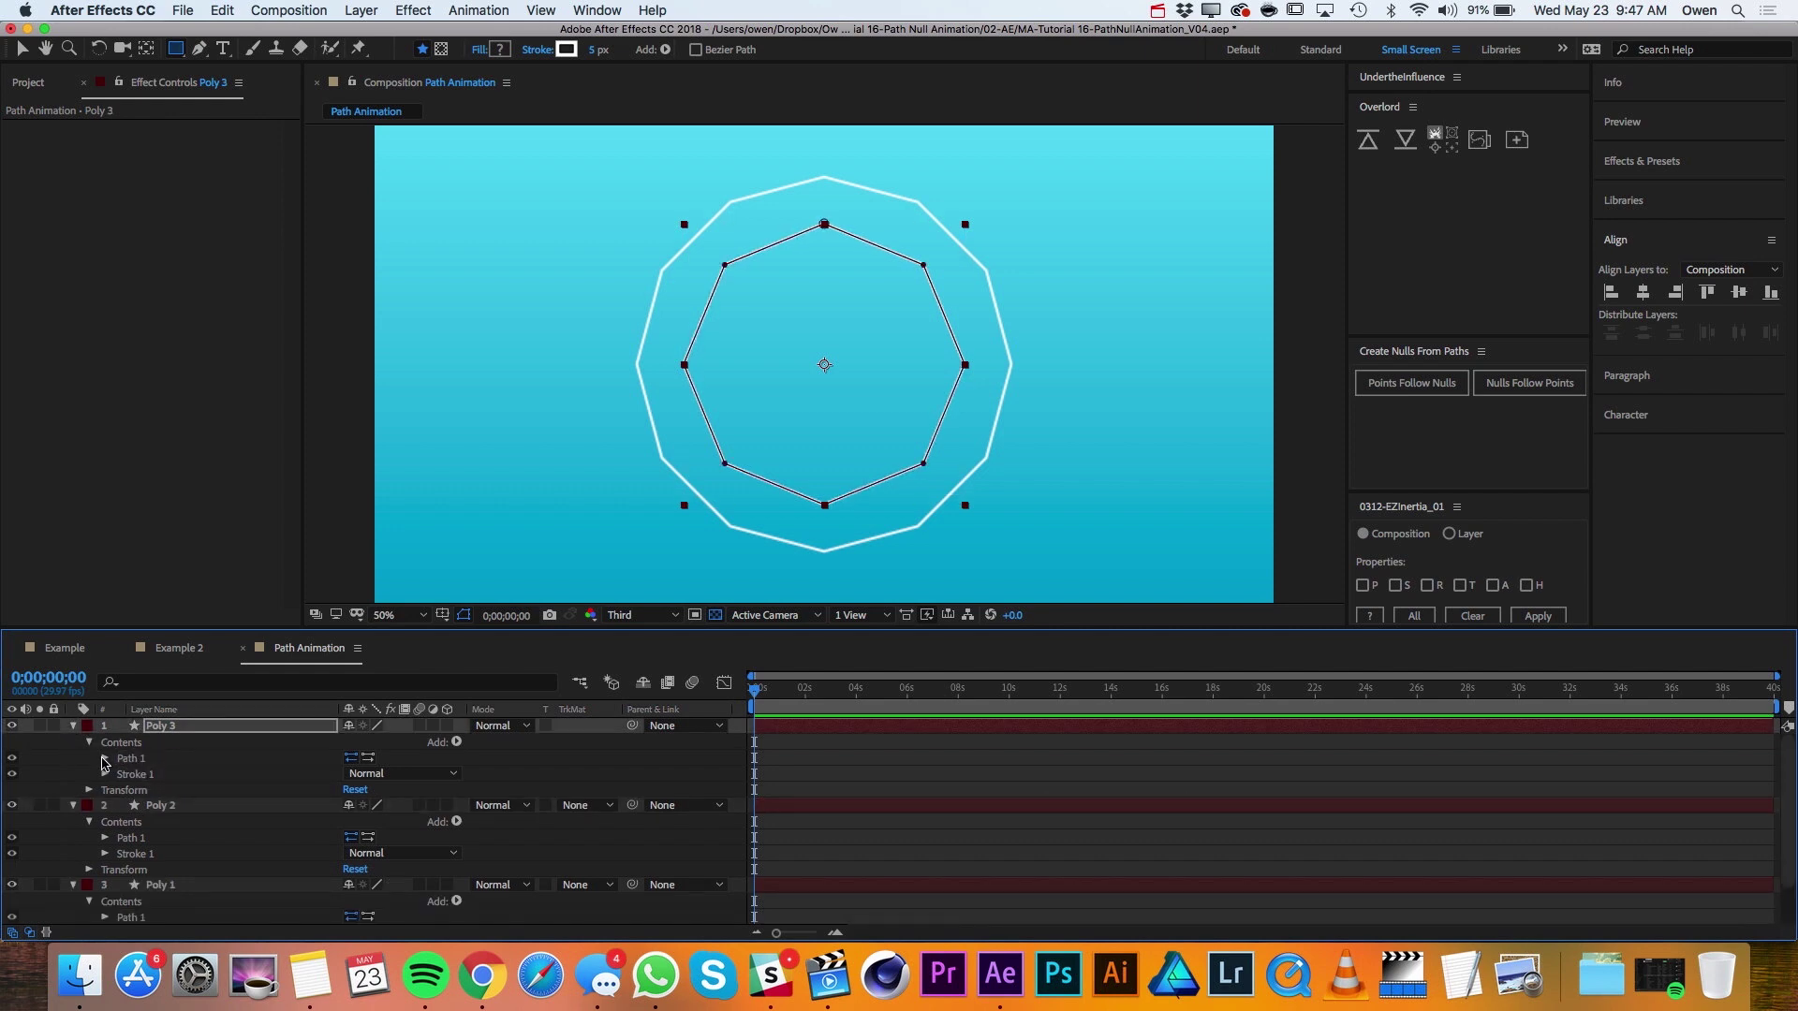
Reveal each layer's Path property and select all three Paths together.
left_click(103, 760)
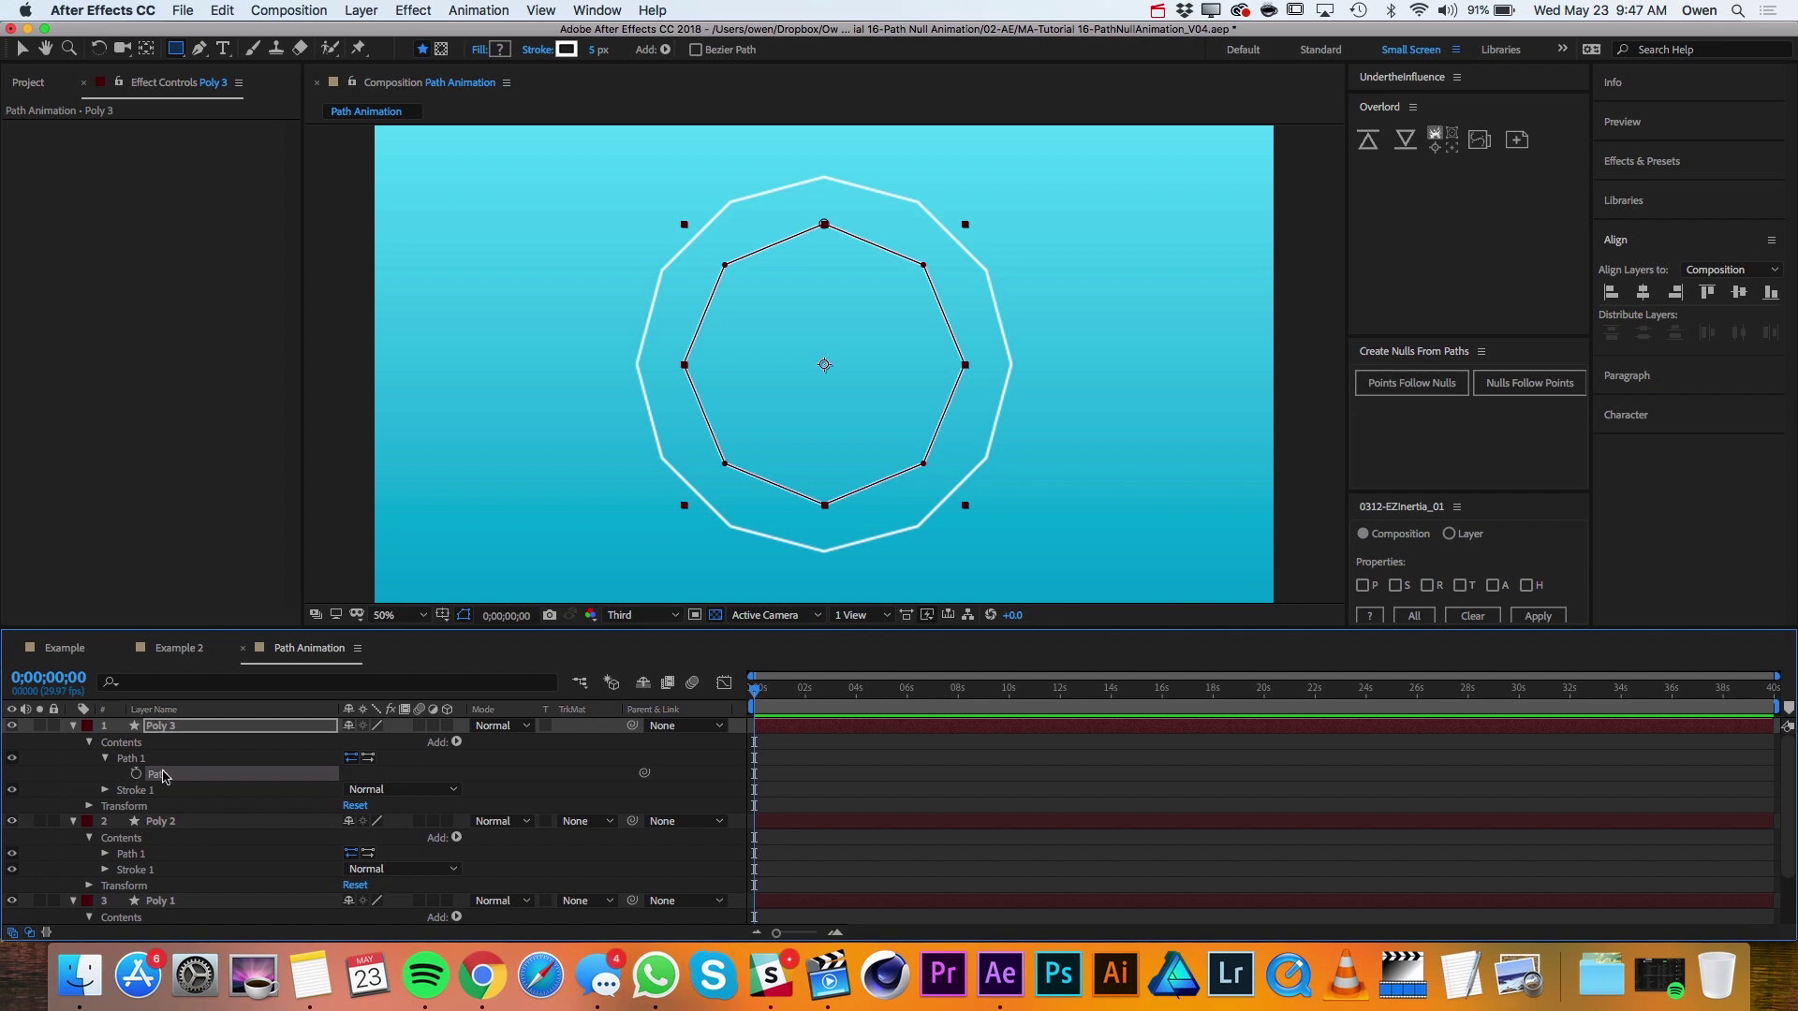
left_click(106, 759)
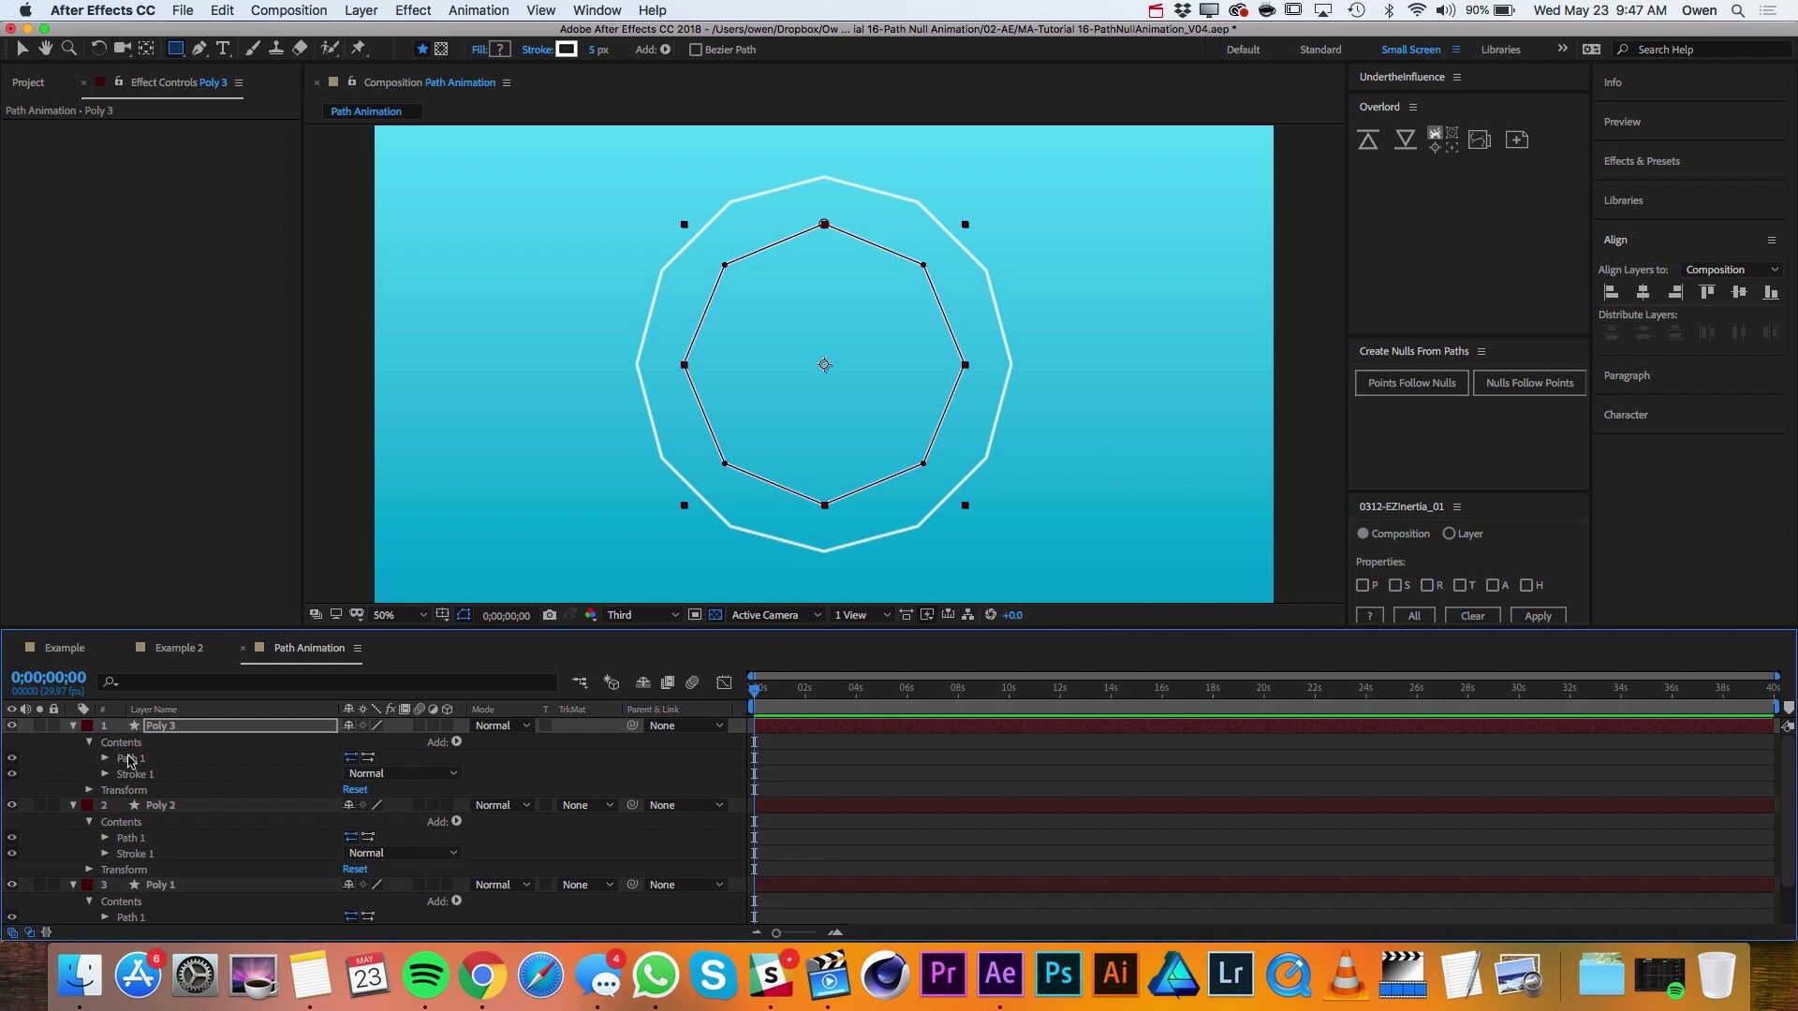
left_click(108, 759)
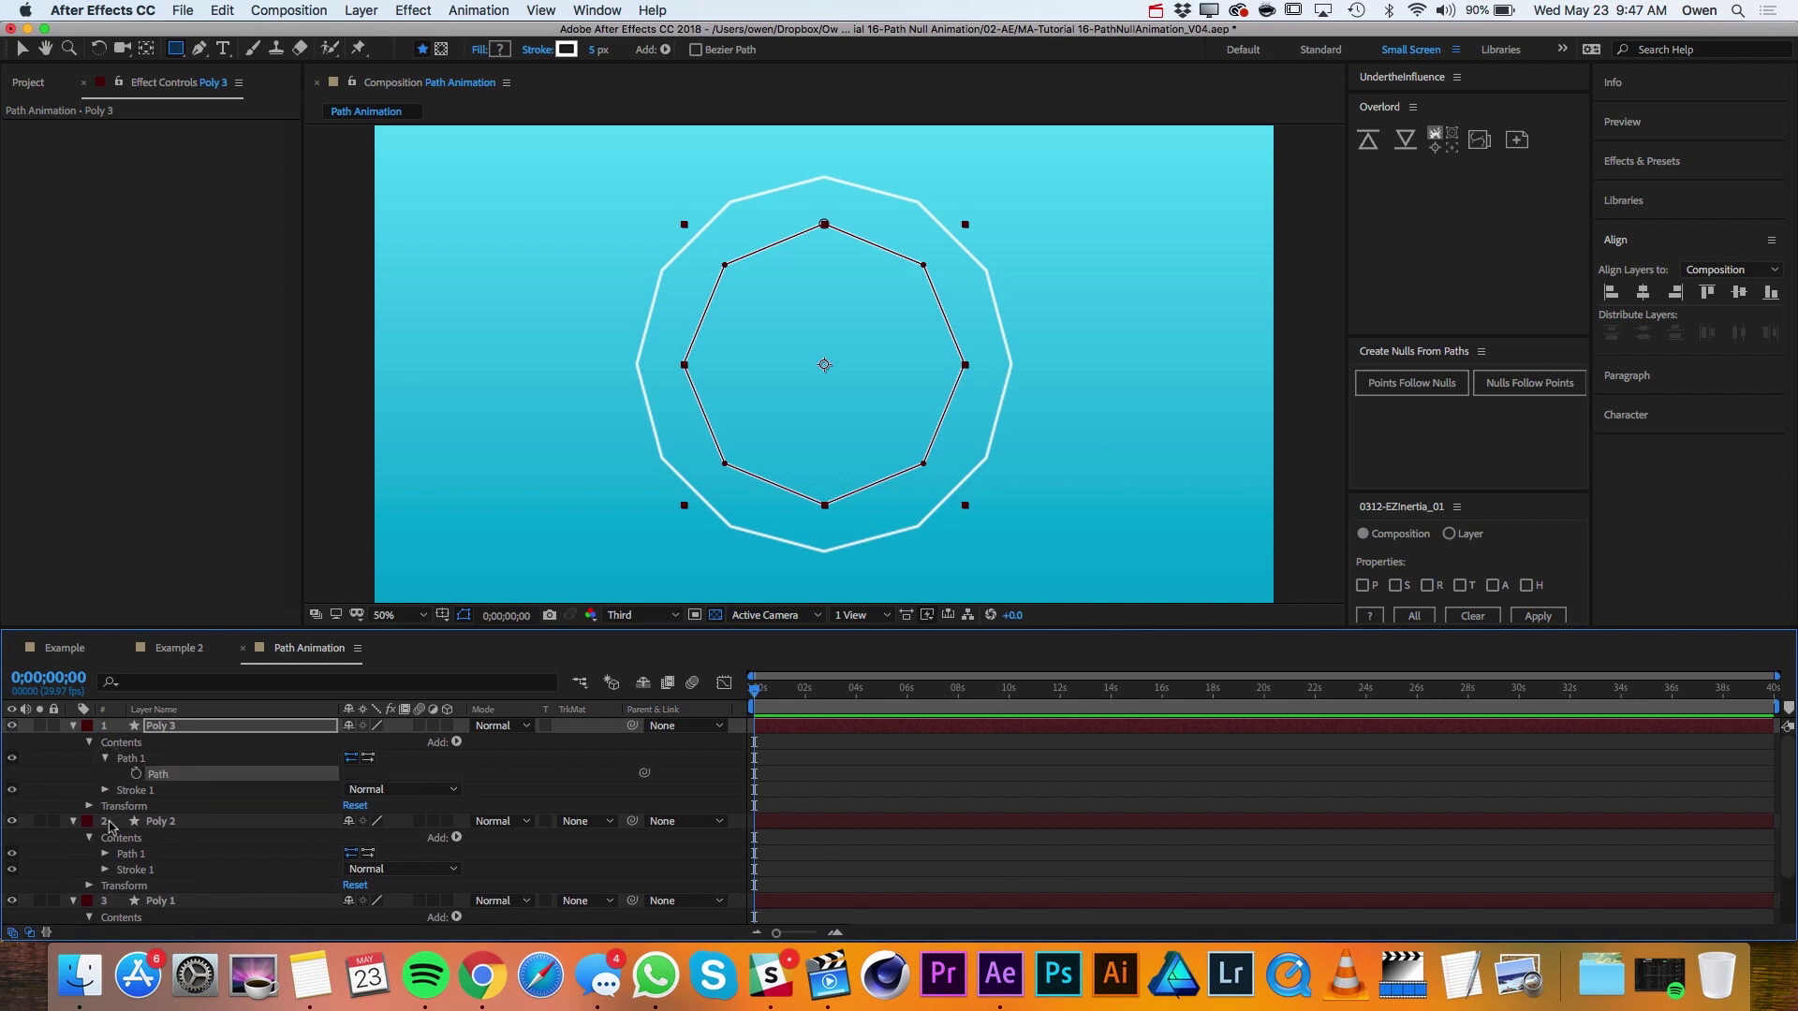
left_click(106, 869)
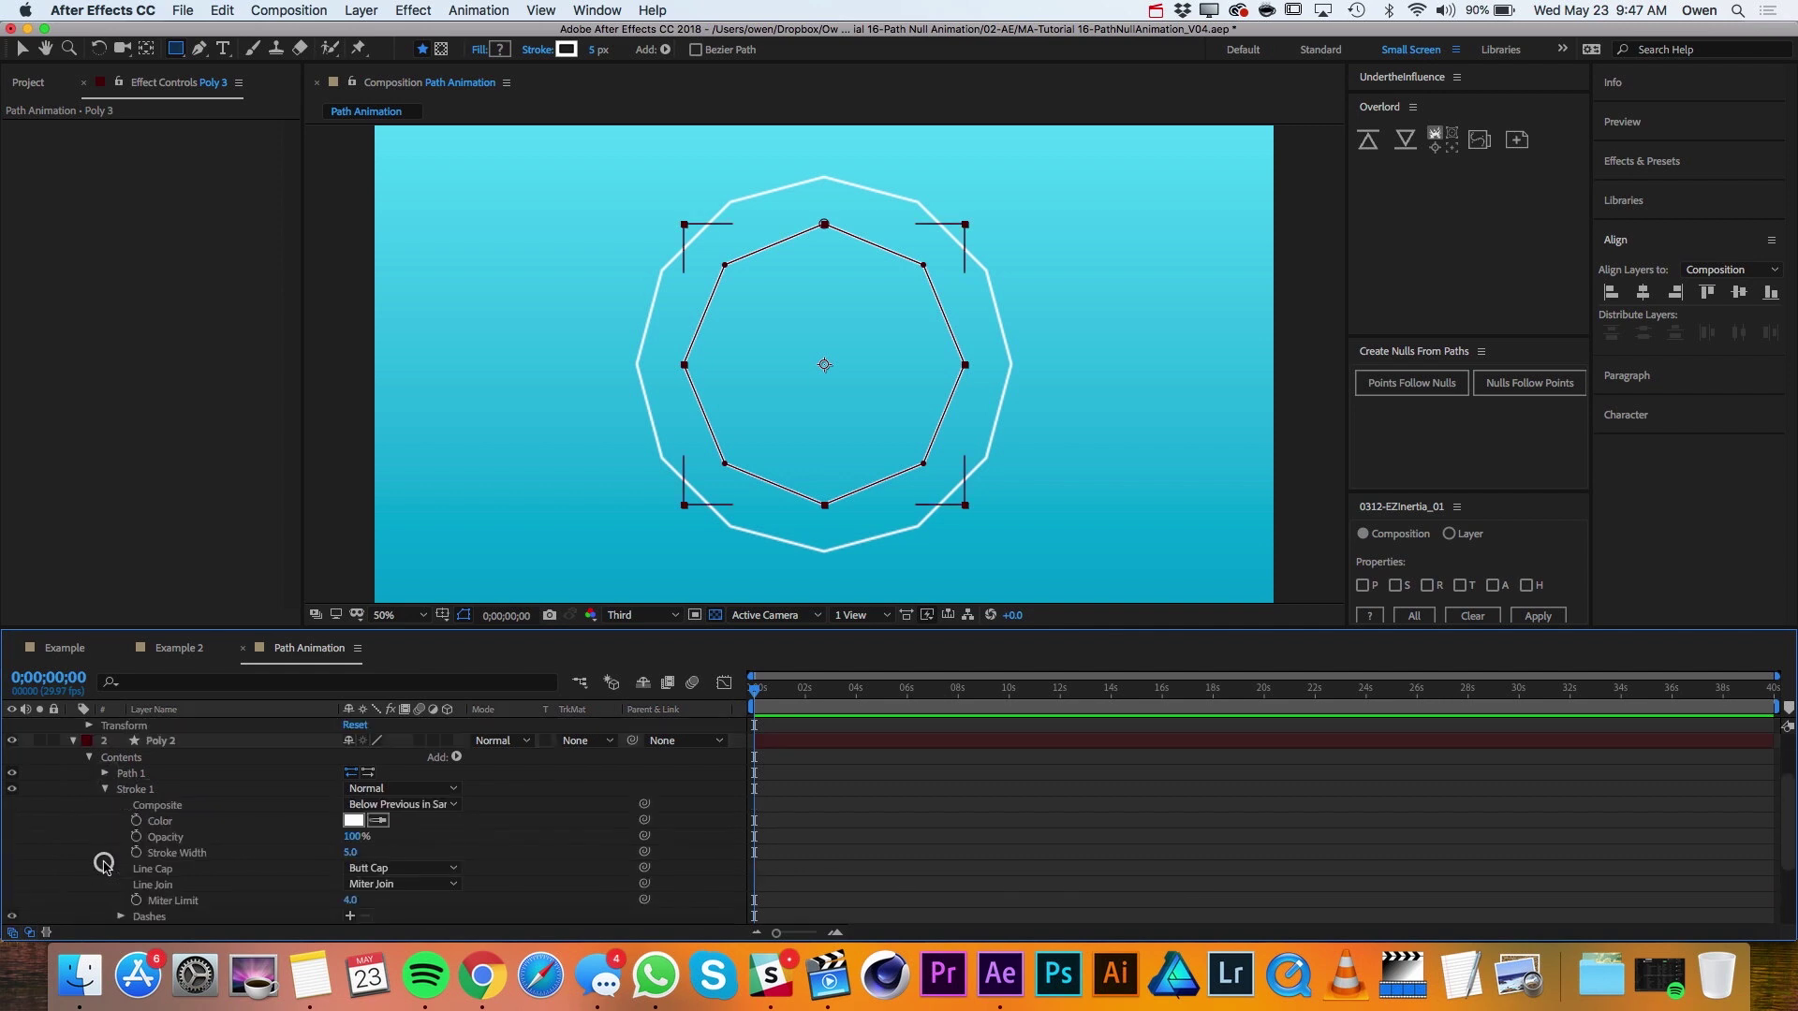
left_click(106, 789)
left_click(106, 789)
left_click(106, 859)
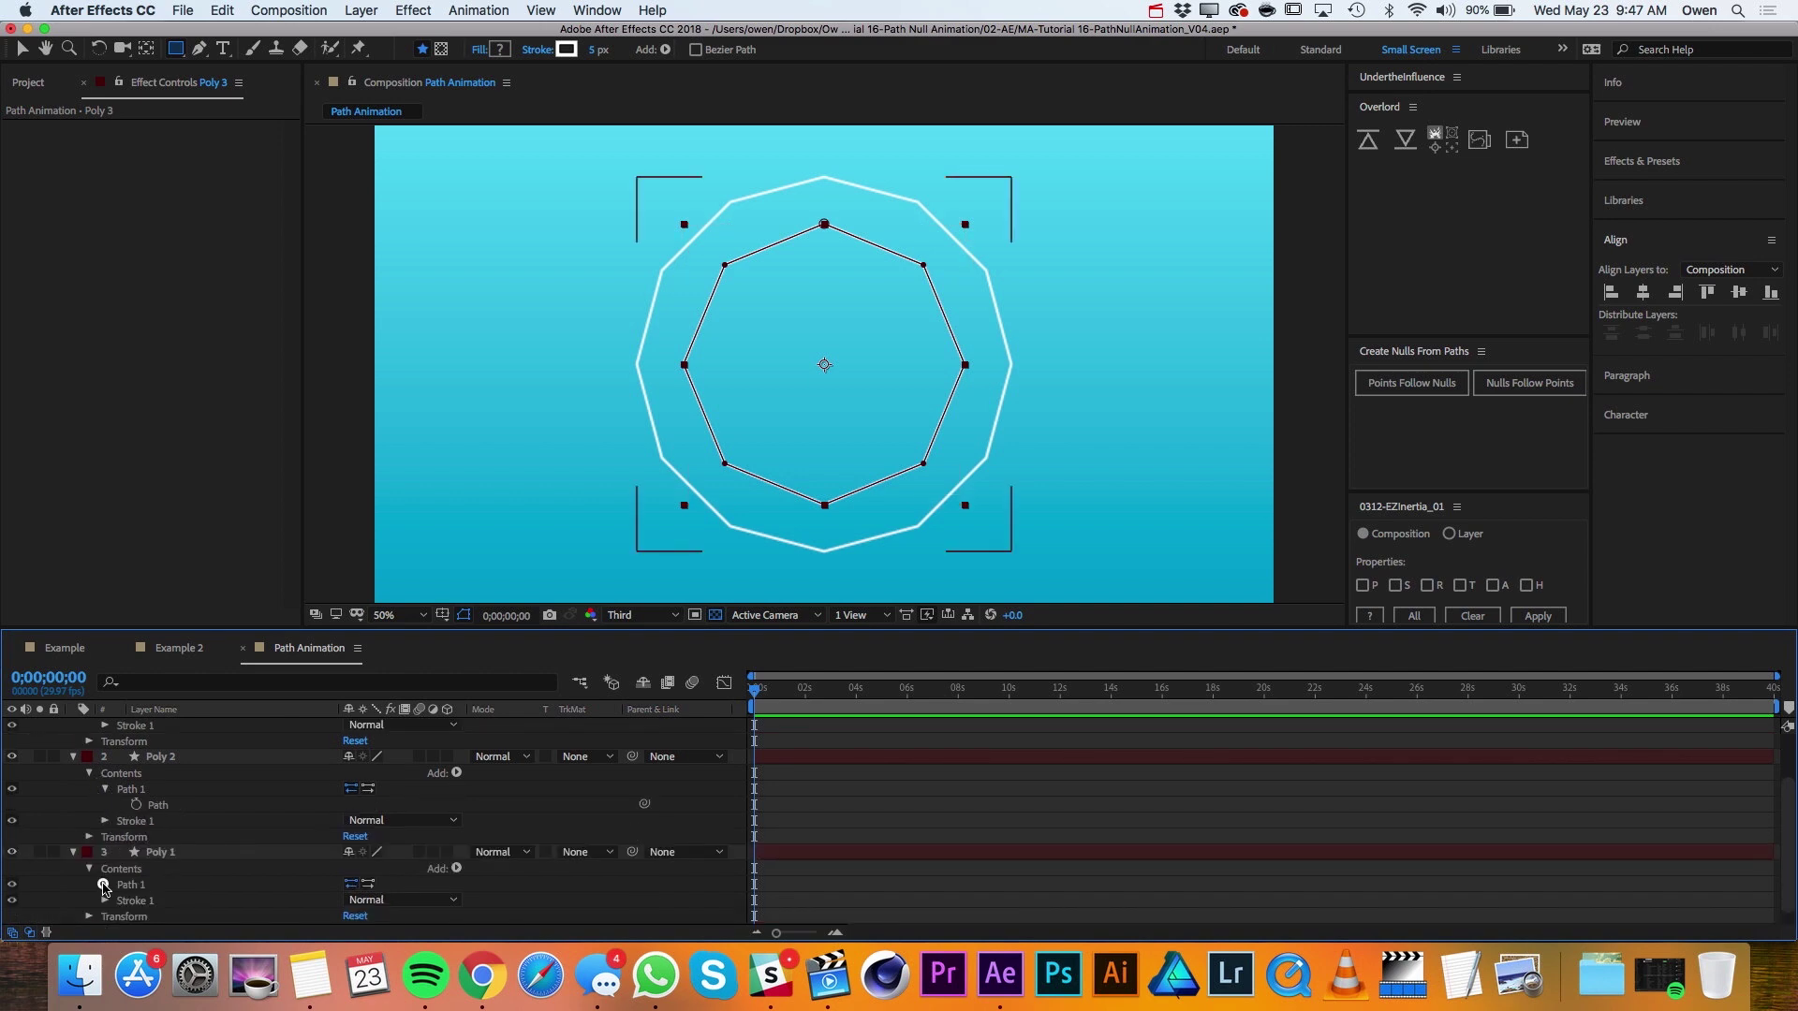
left_click(105, 885)
left_click(153, 901)
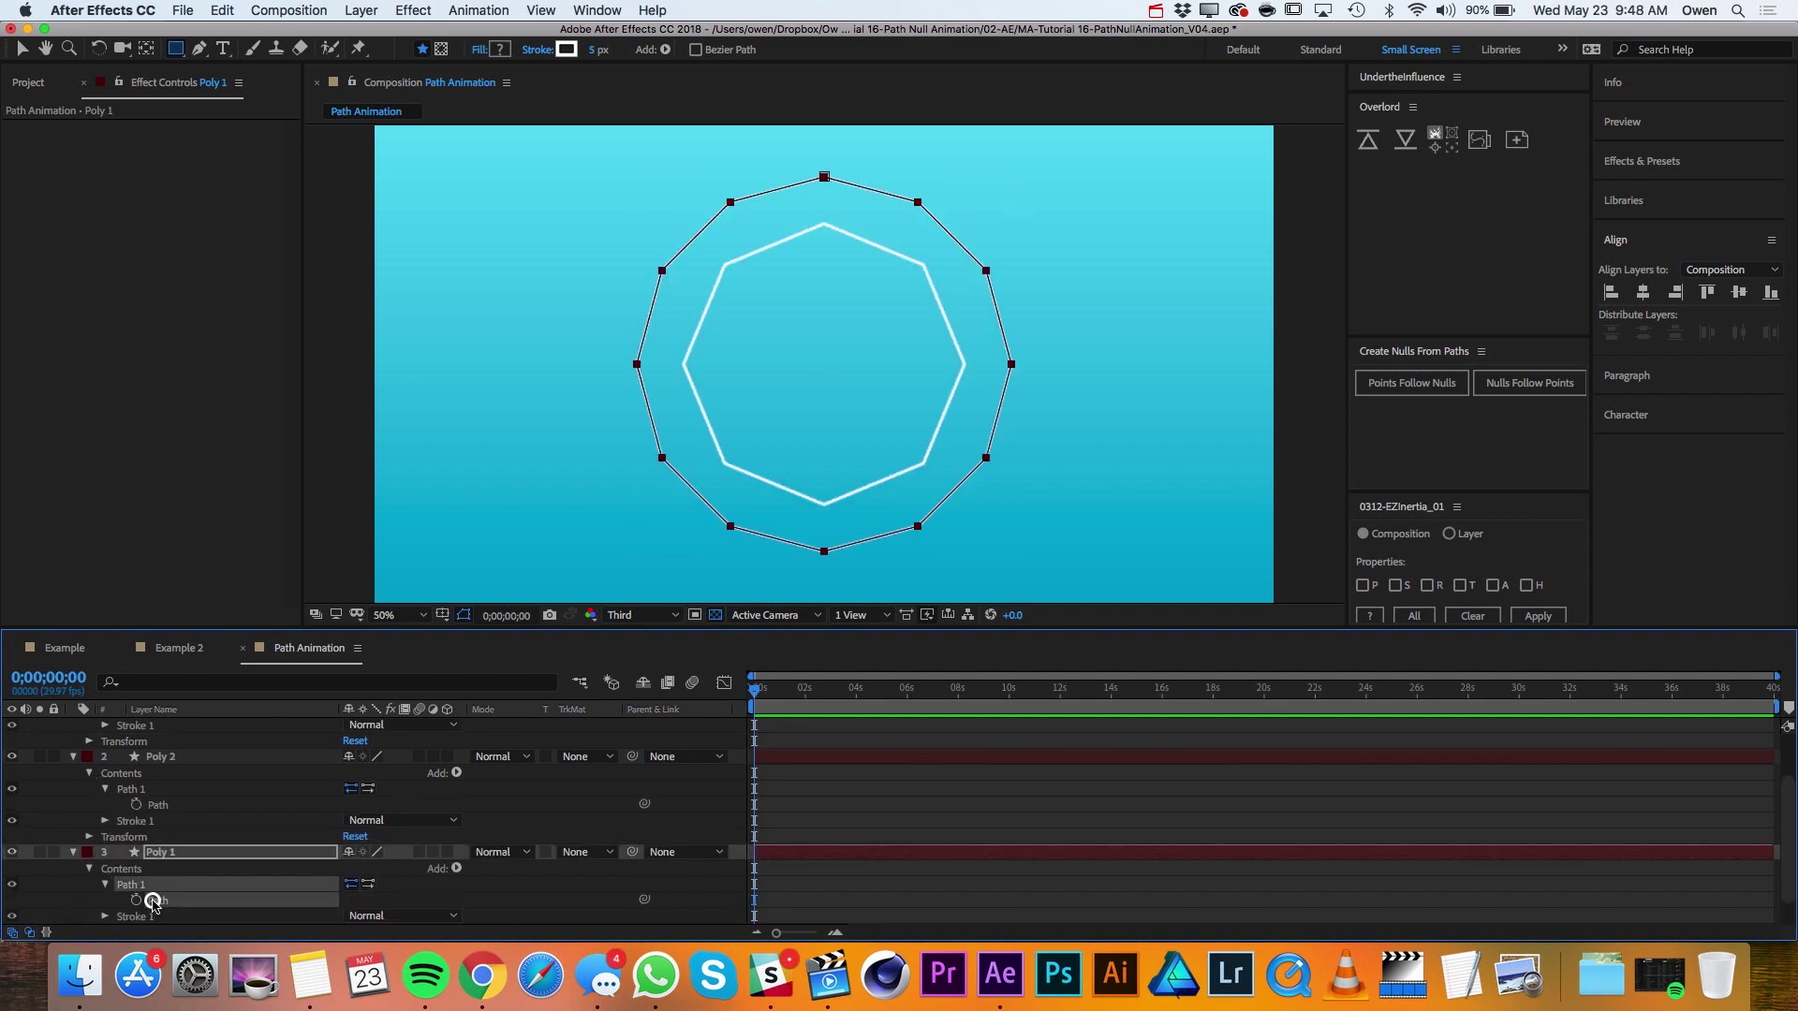
left_click(156, 805, "shift")
scroll(156, 805, "up", 3)
left_click(157, 773, "shift")
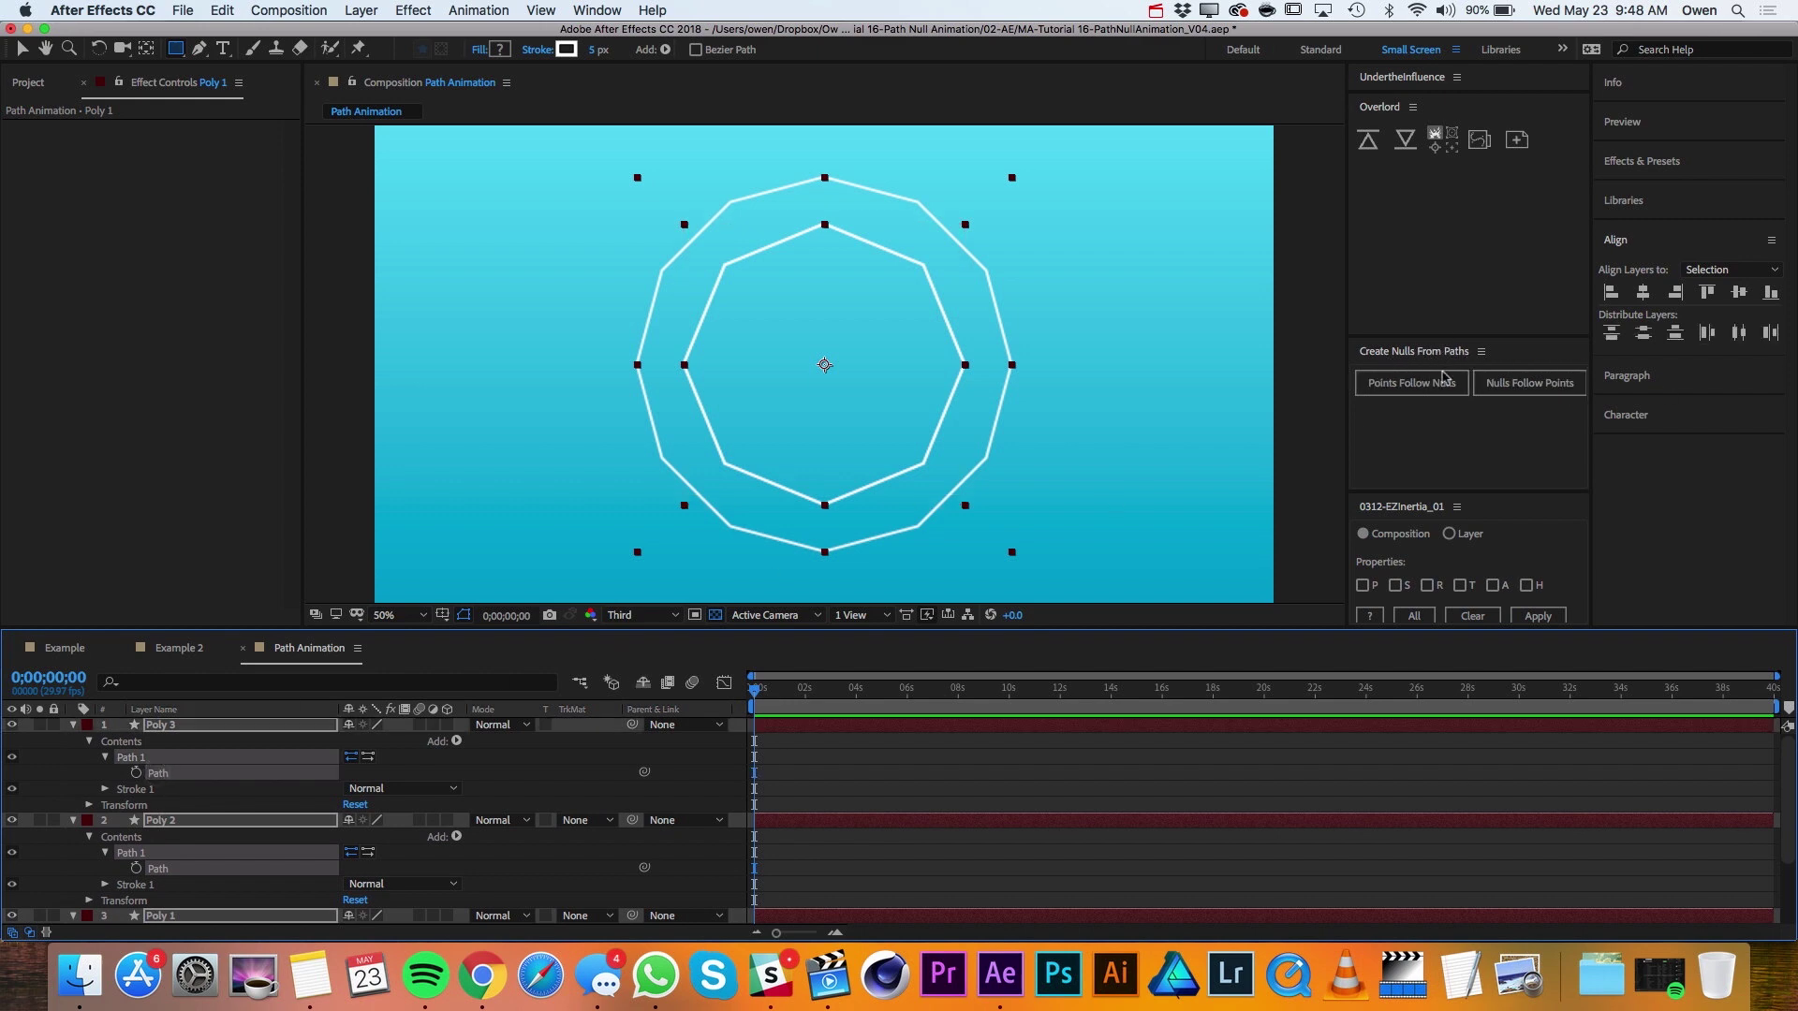
Run Create Nulls From Paths with Points Follow Nulls to add a null at every vertex.
left_click(608, 9)
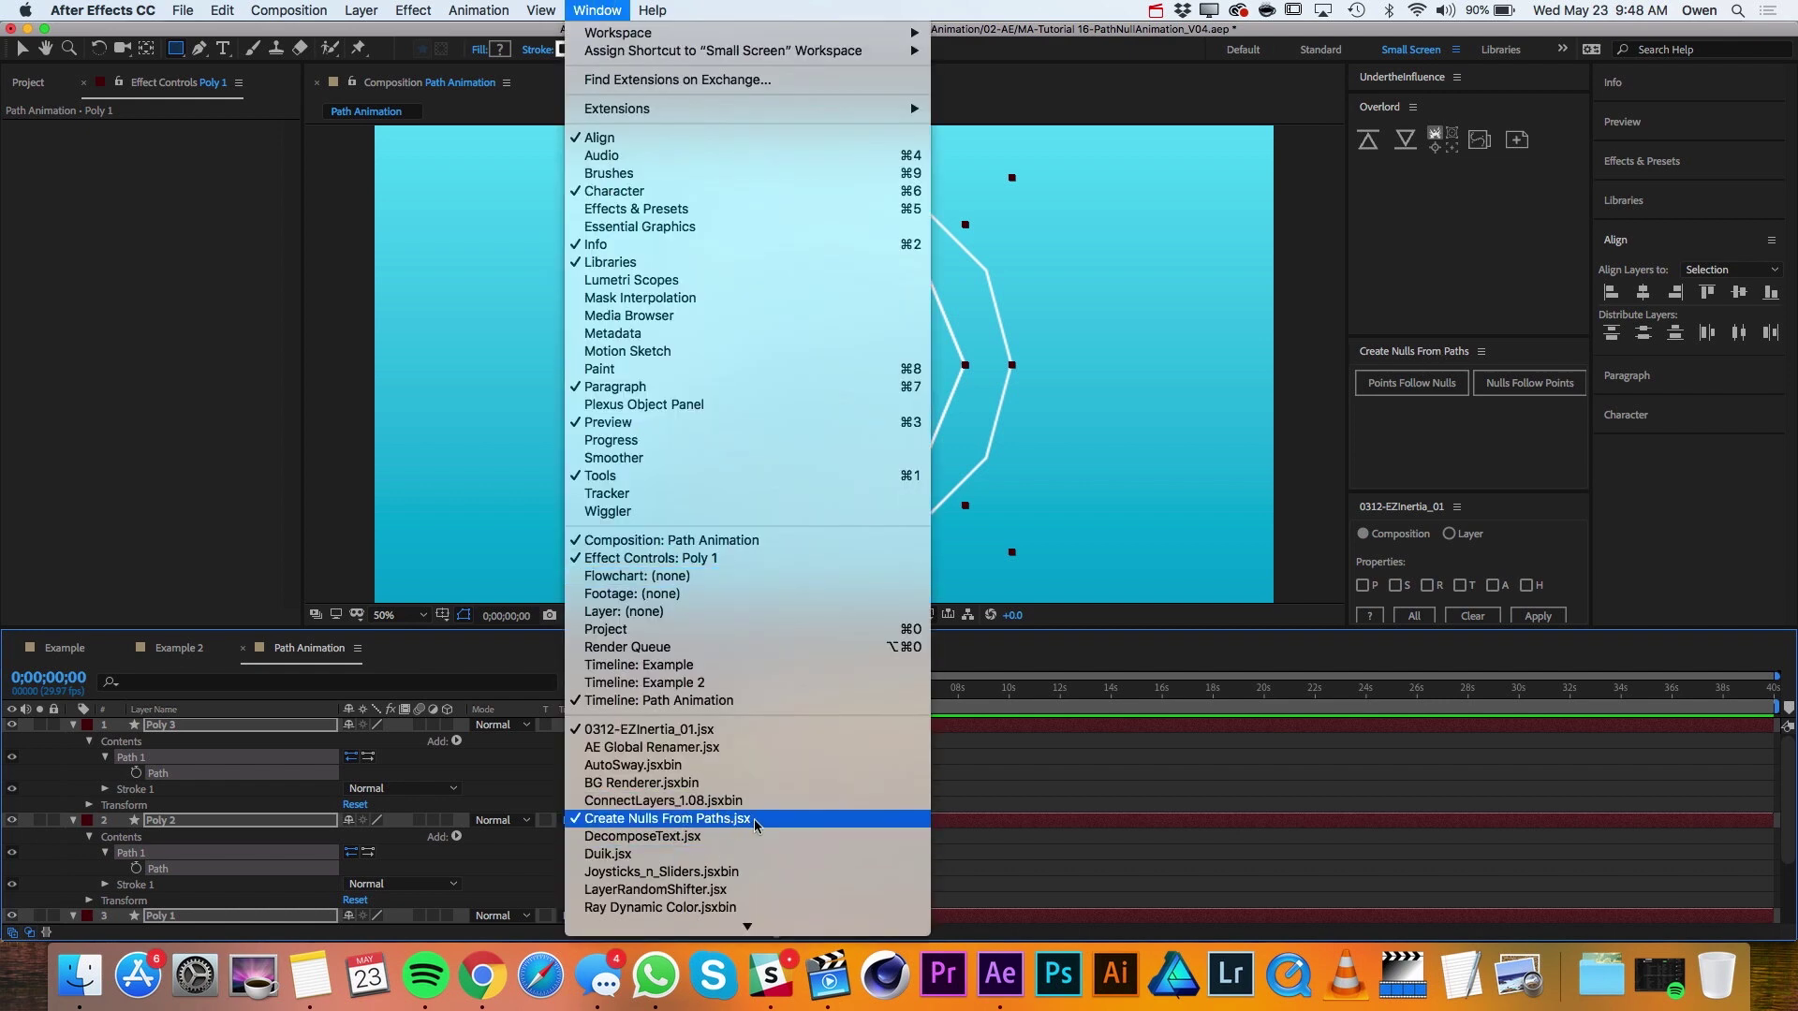
left_click(1430, 407)
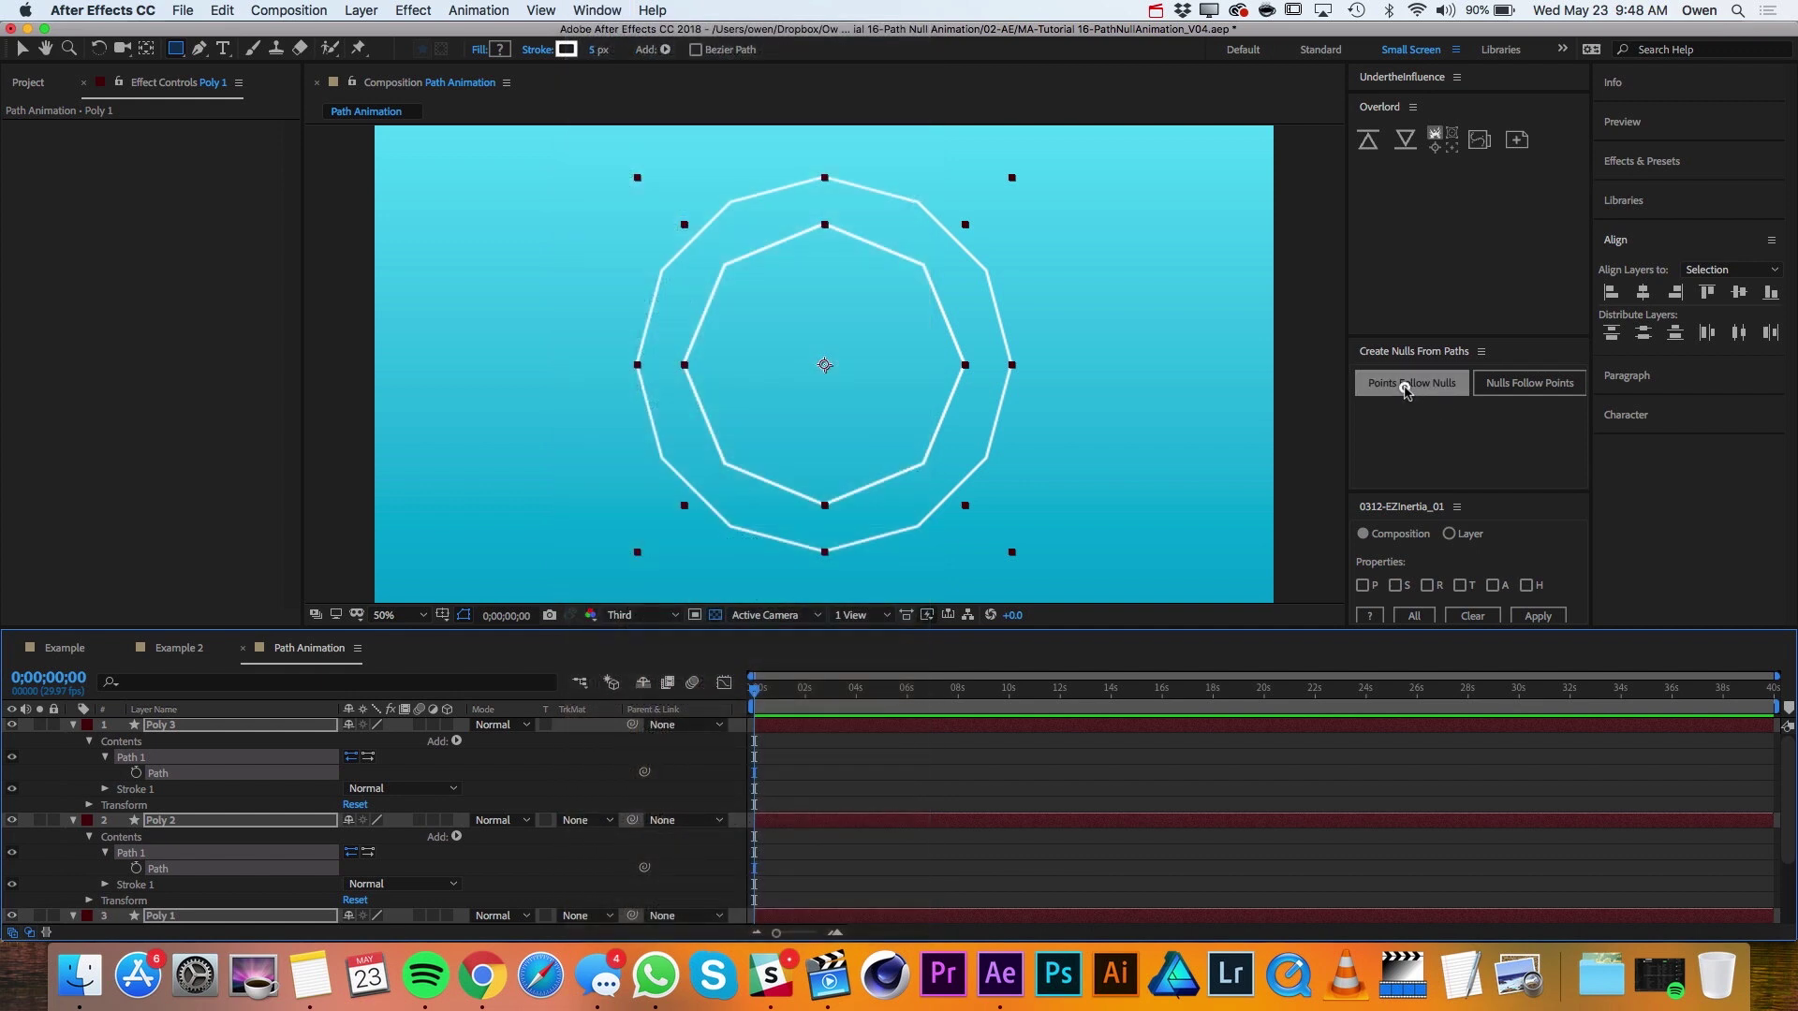
left_click(1405, 390)
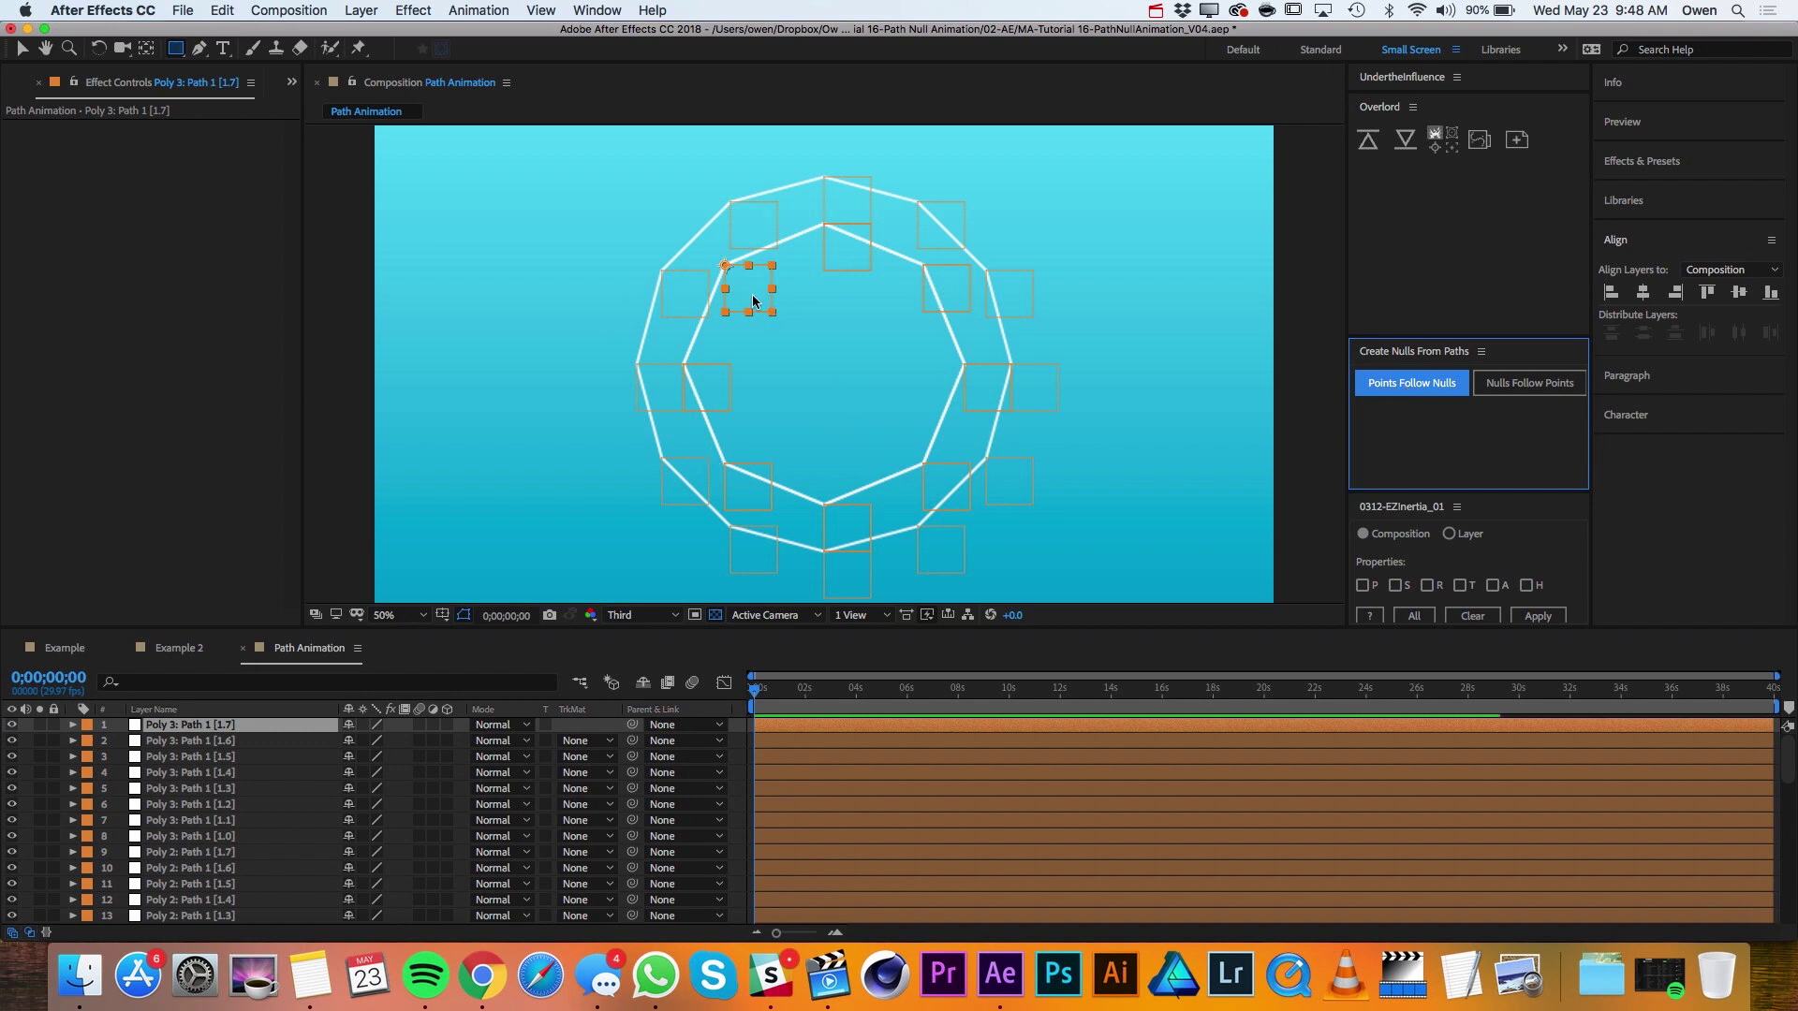
Test by dragging one null with the Selection tool, then undo the move.
key("v")
left_click_drag(750, 293, 708, 238)
key("super+z")
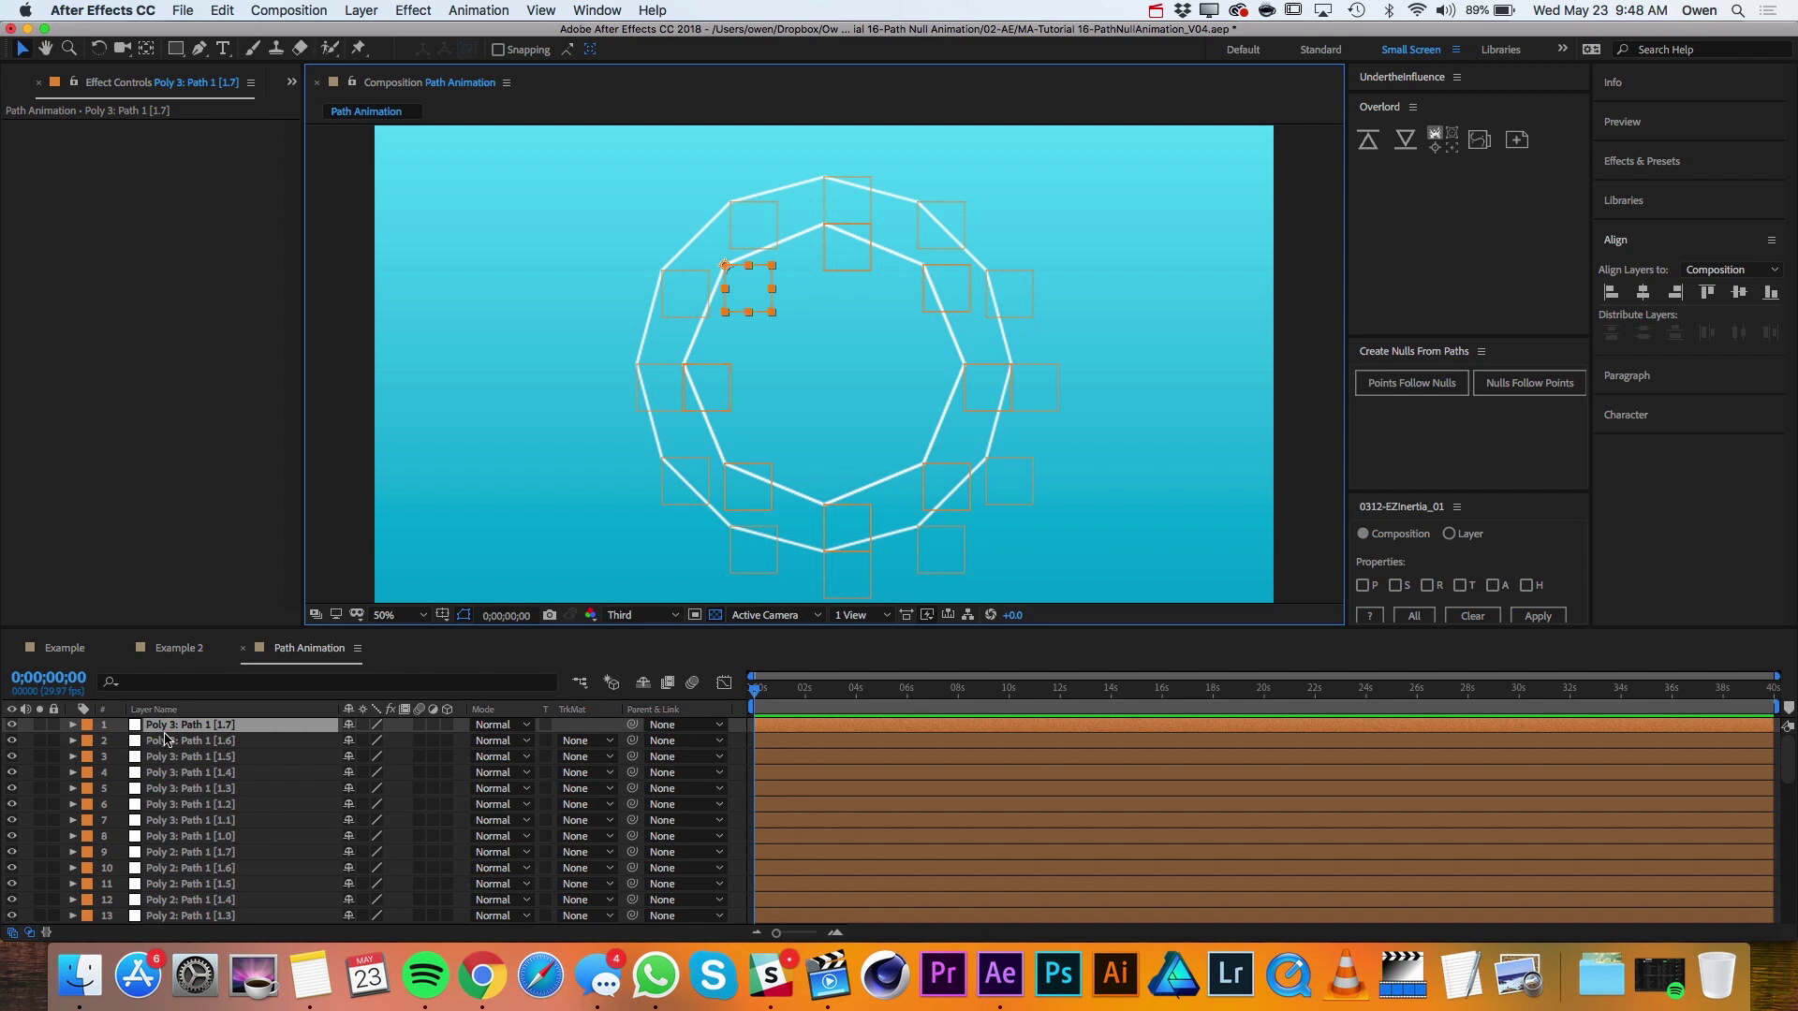
Give all eight Poly 3 point nulls a cyan label.
left_click(297, 734)
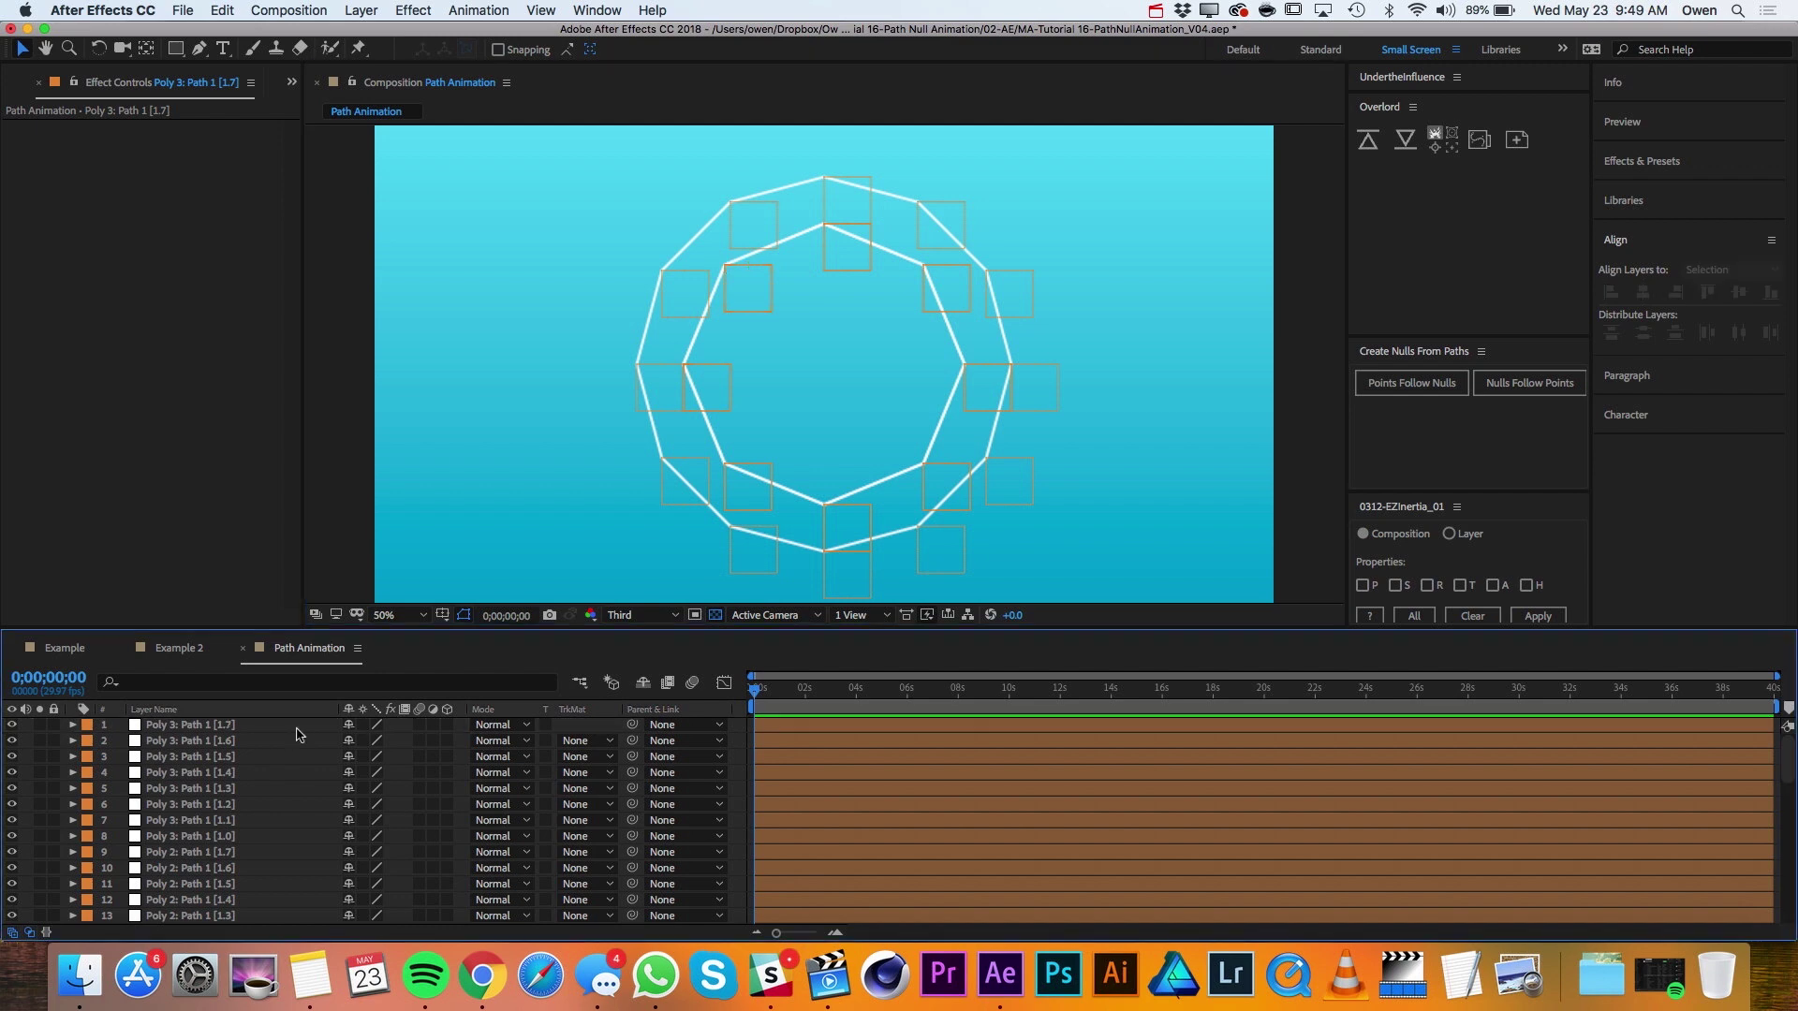
left_click(233, 727)
left_click(208, 836, "shift")
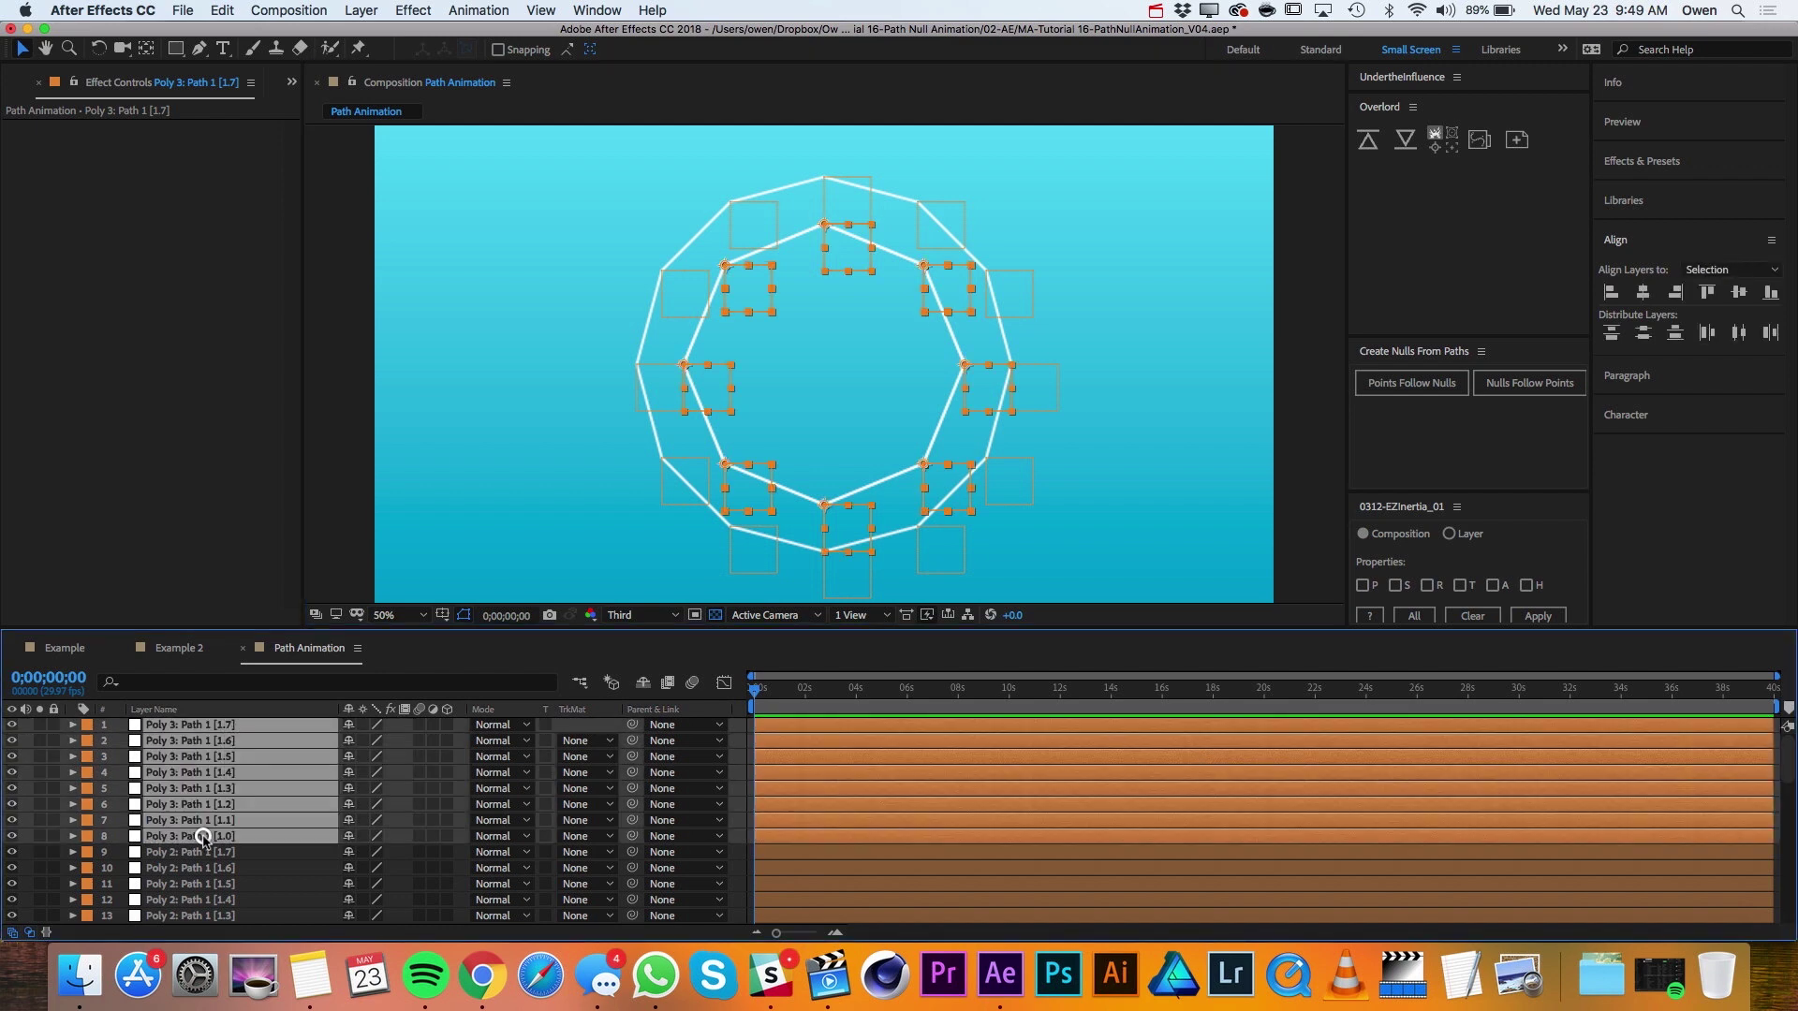
left_click(93, 731)
left_click(141, 758)
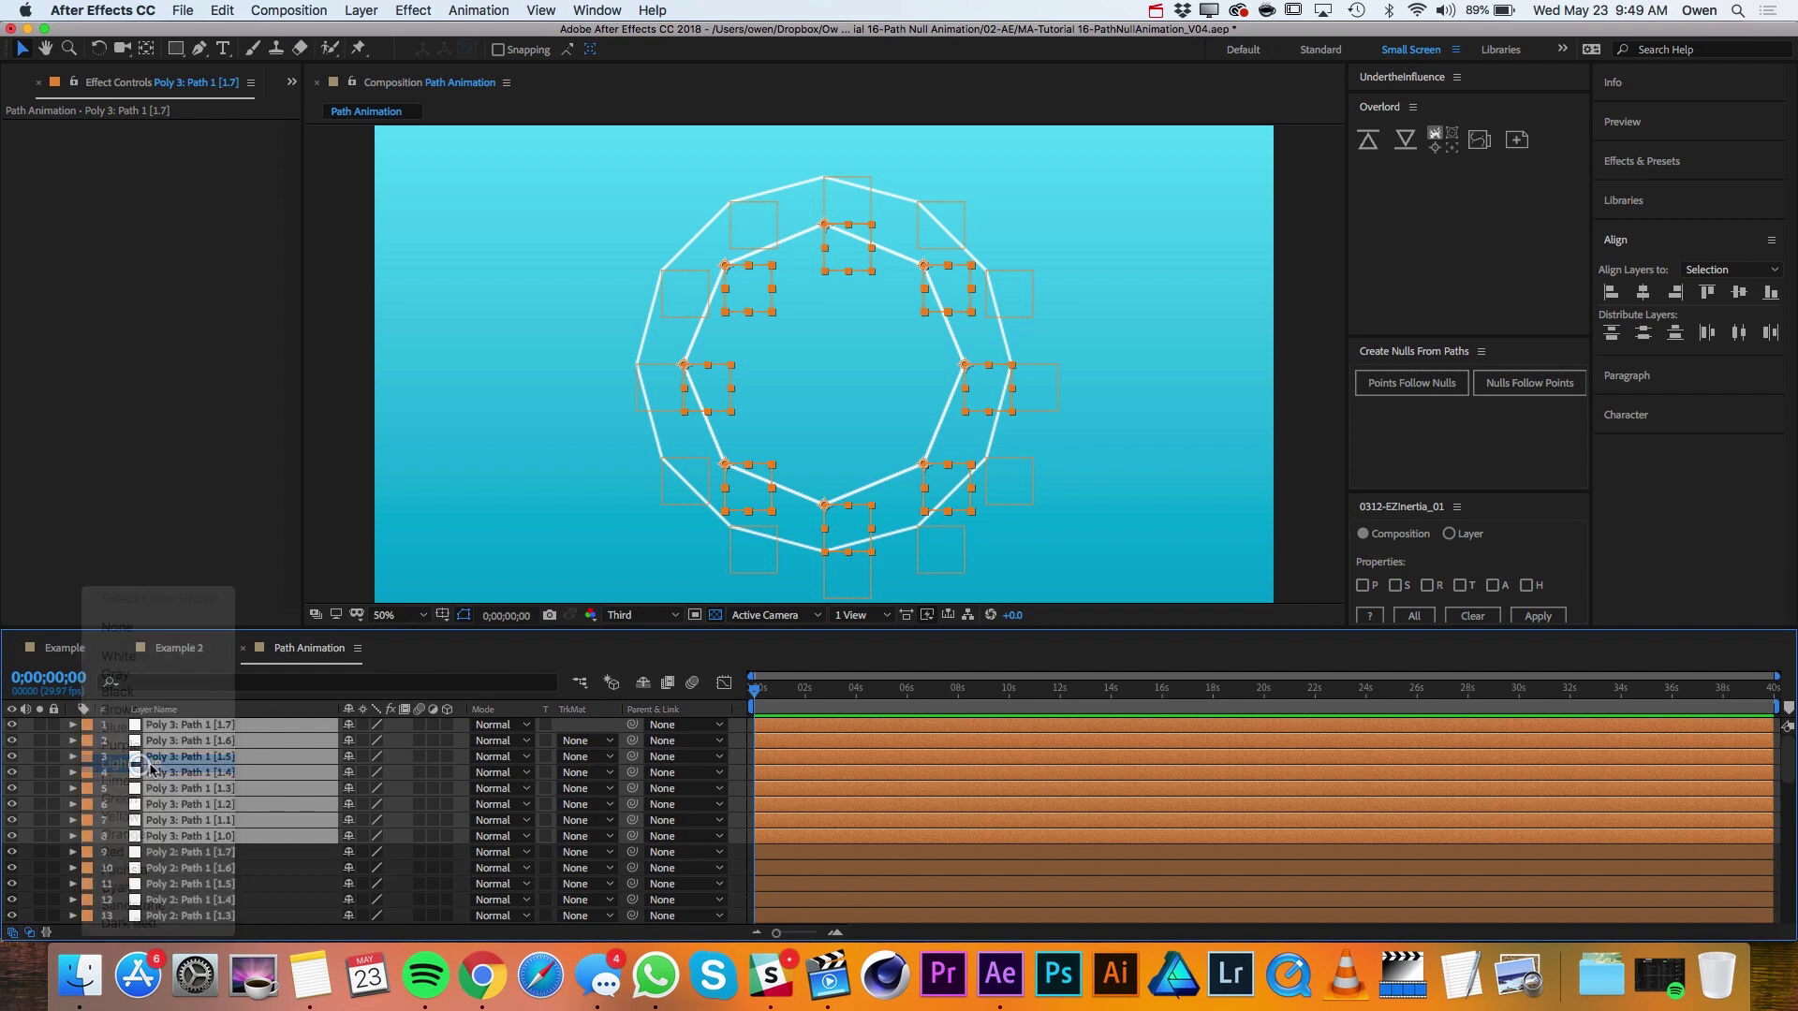
scroll(278, 803, "down", 3)
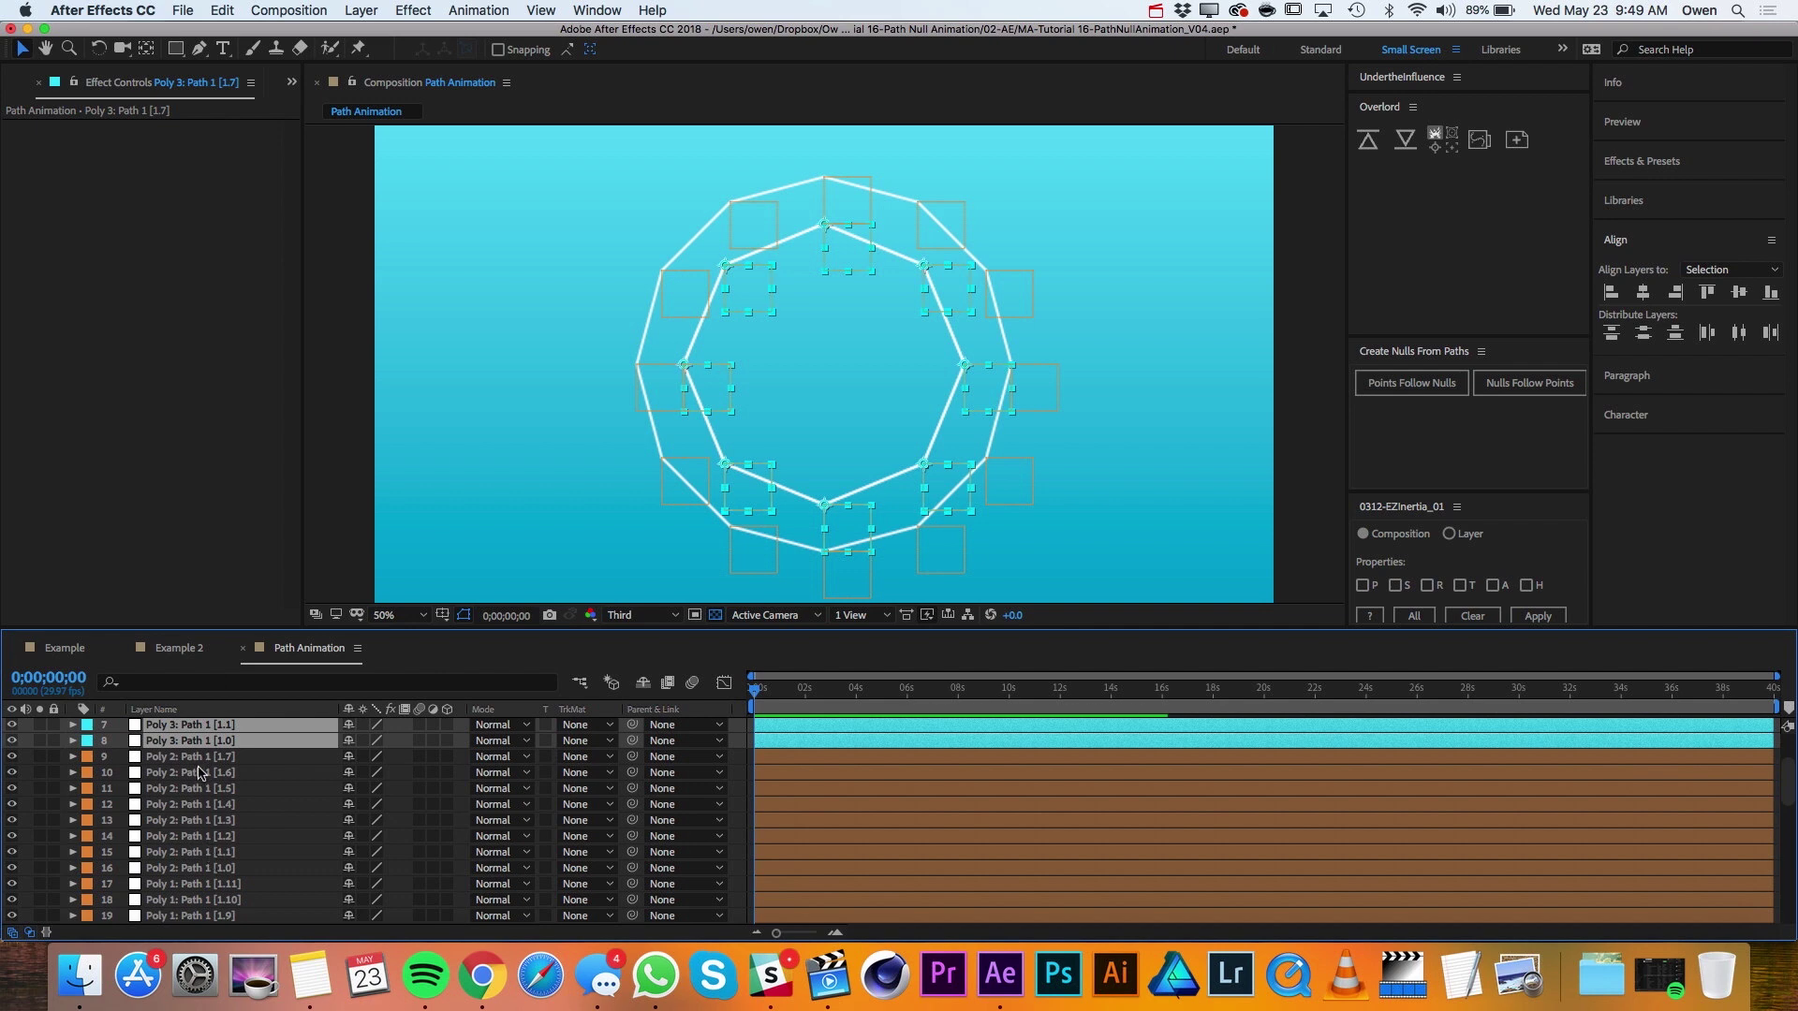
Label the Poly 1 point nulls red, then deselect them.
left_click(208, 885)
scroll(210, 843, "down", 8)
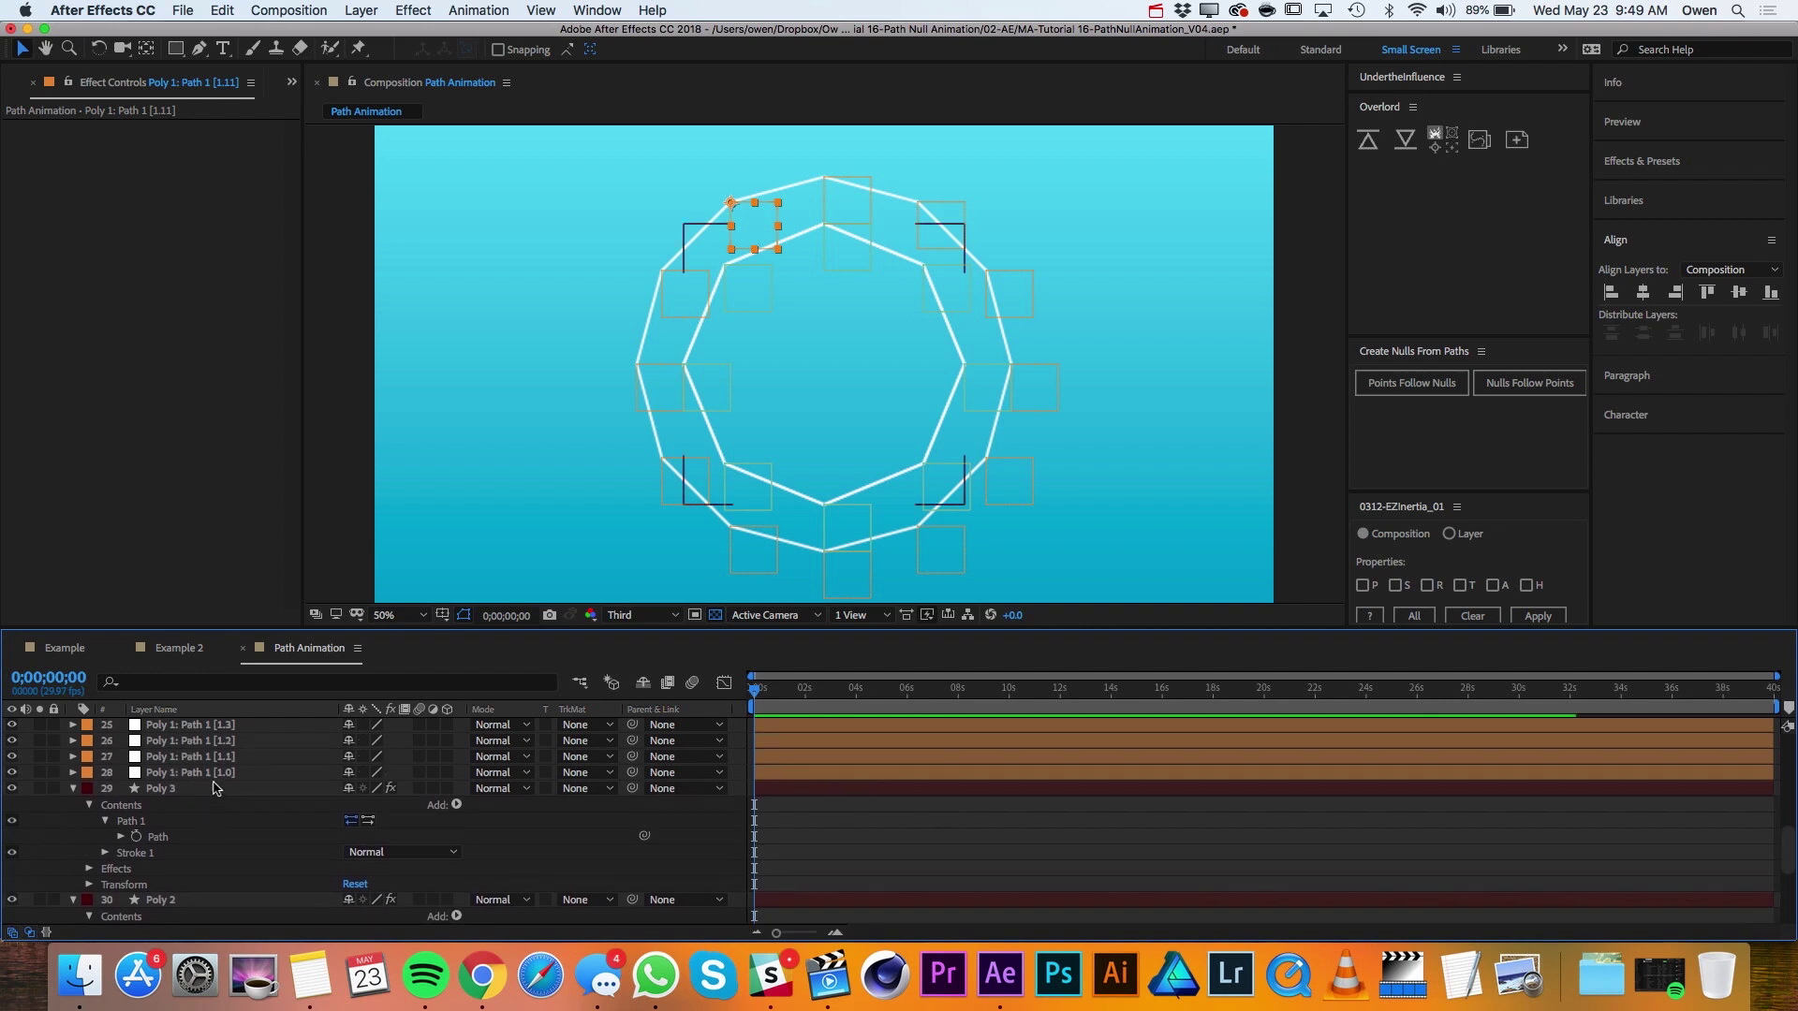
left_click(201, 773, "shift")
left_click(86, 772)
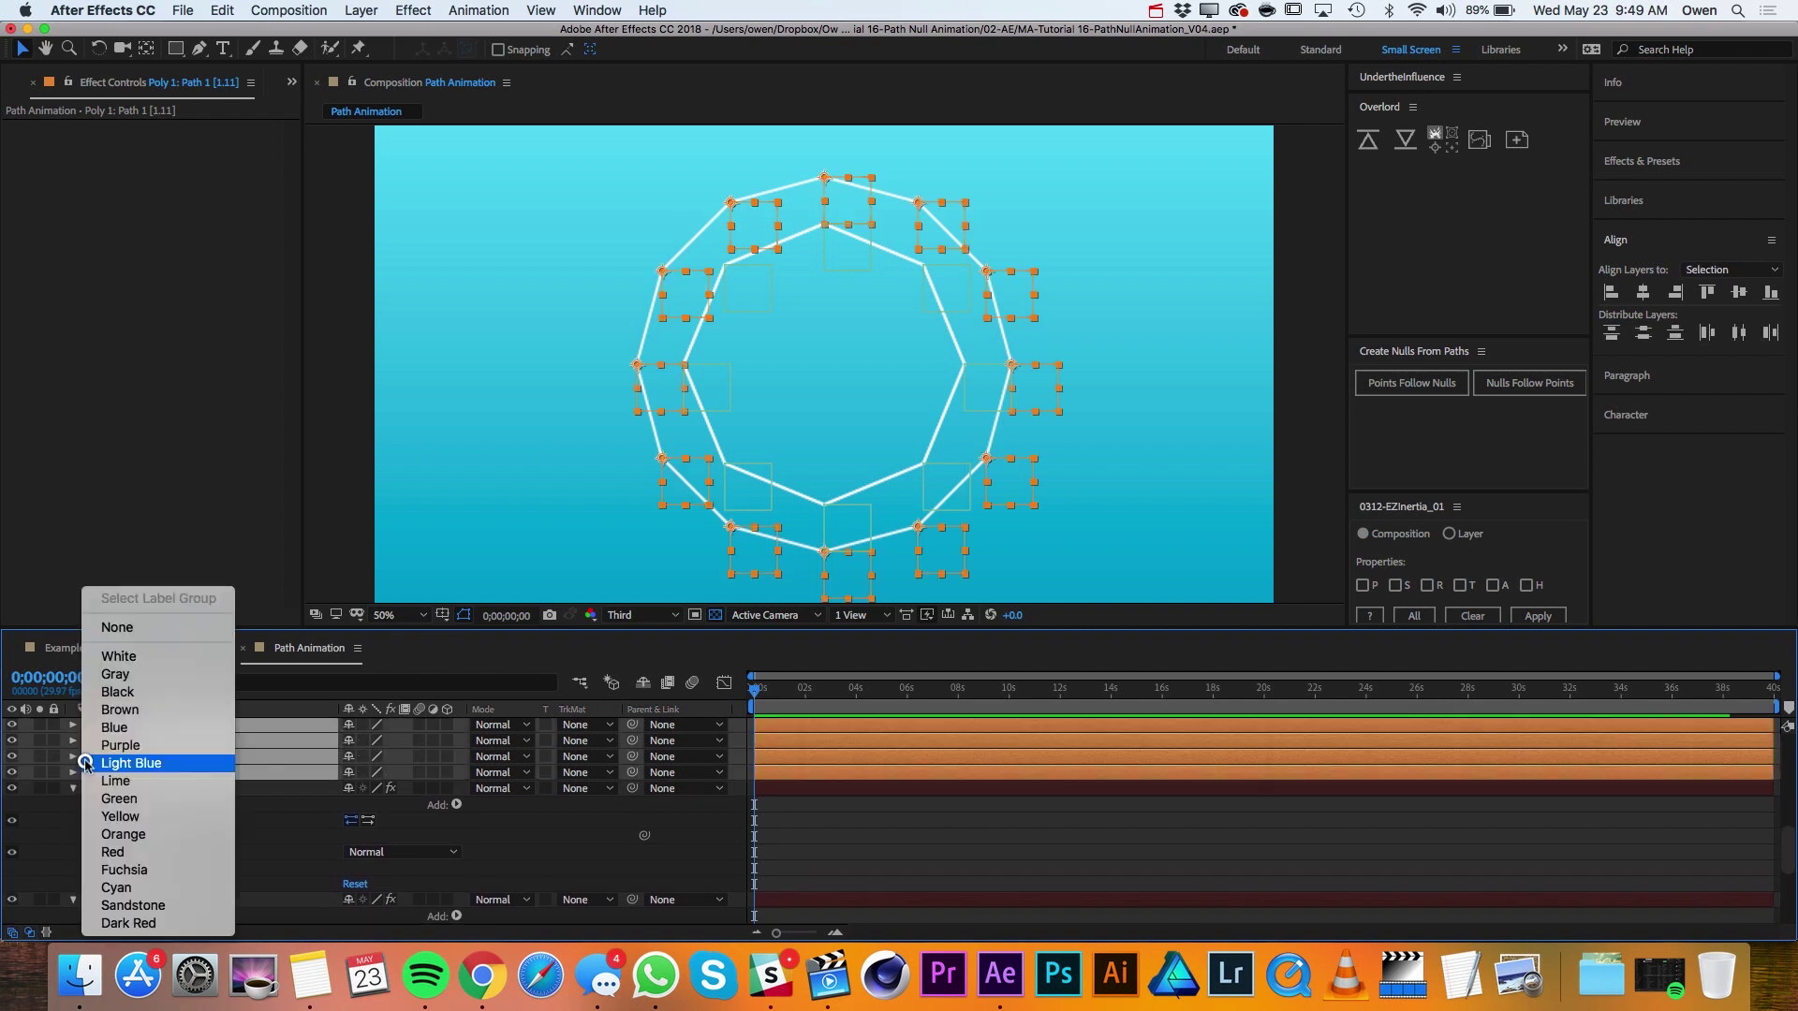
left_click(124, 850)
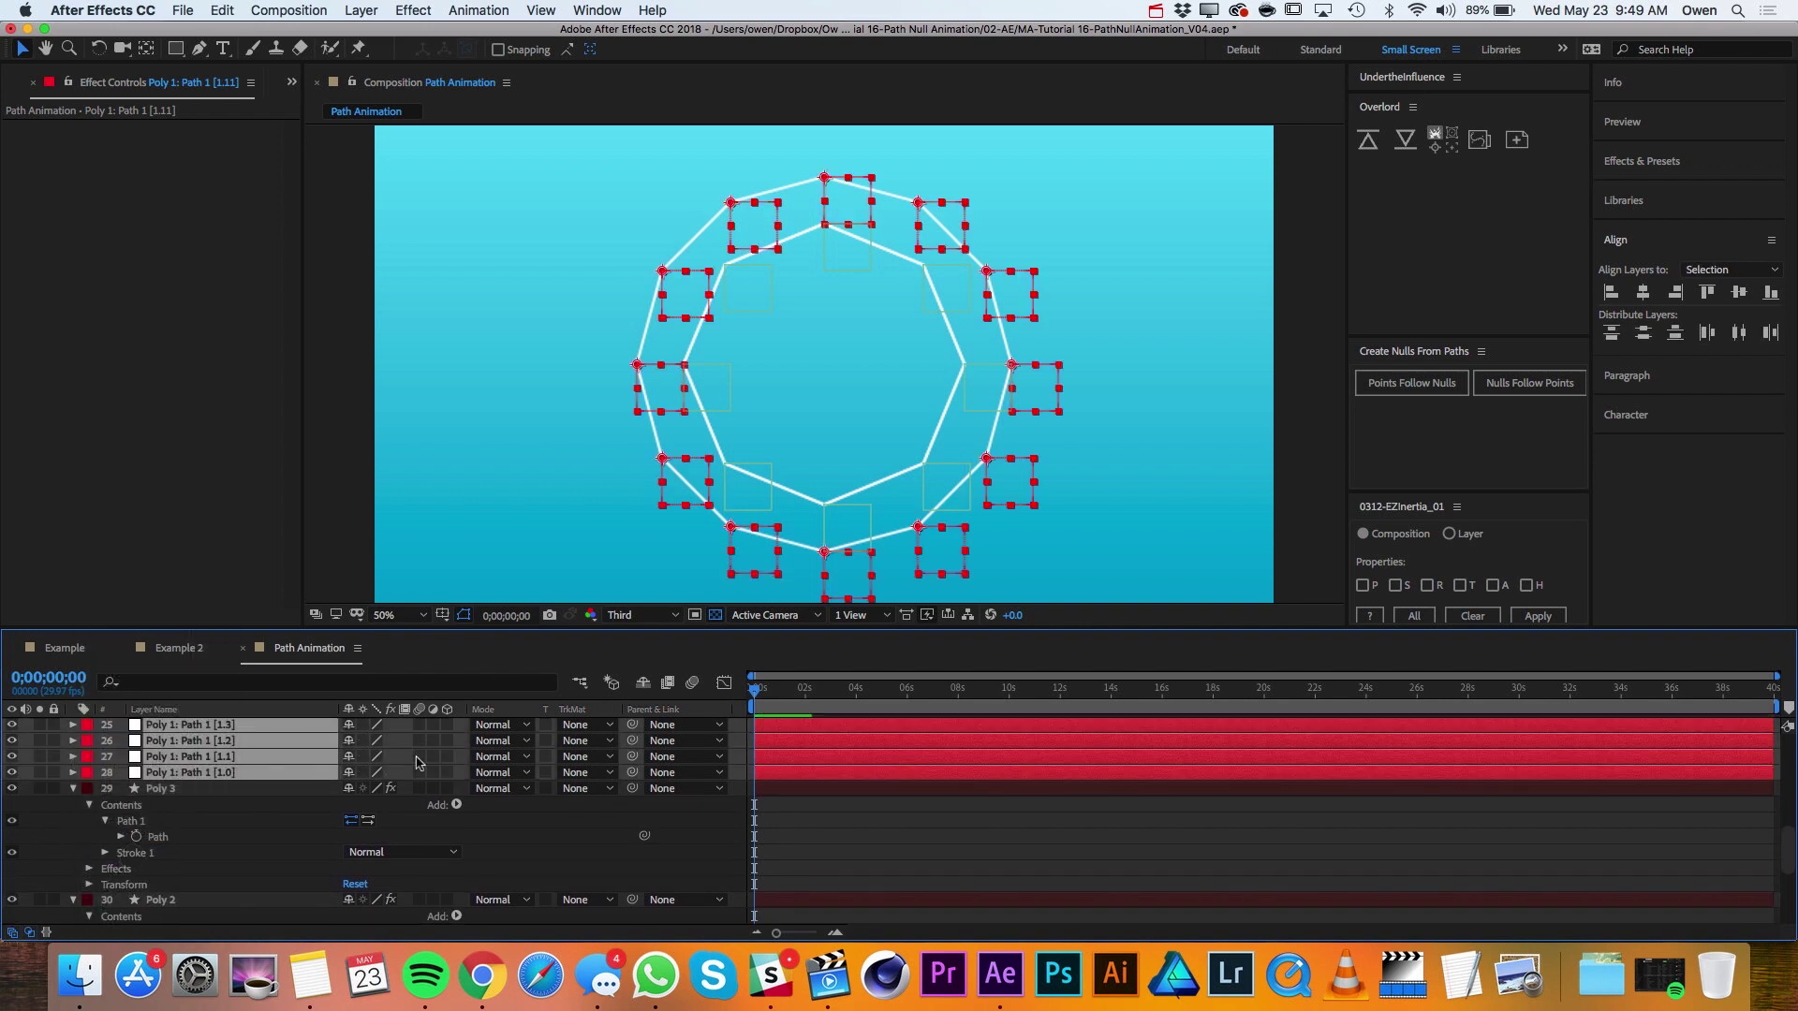
left_click(341, 372)
Add a null object named CNTRL 1 and duplicate it as CNTRL 2.
left_click(360, 10)
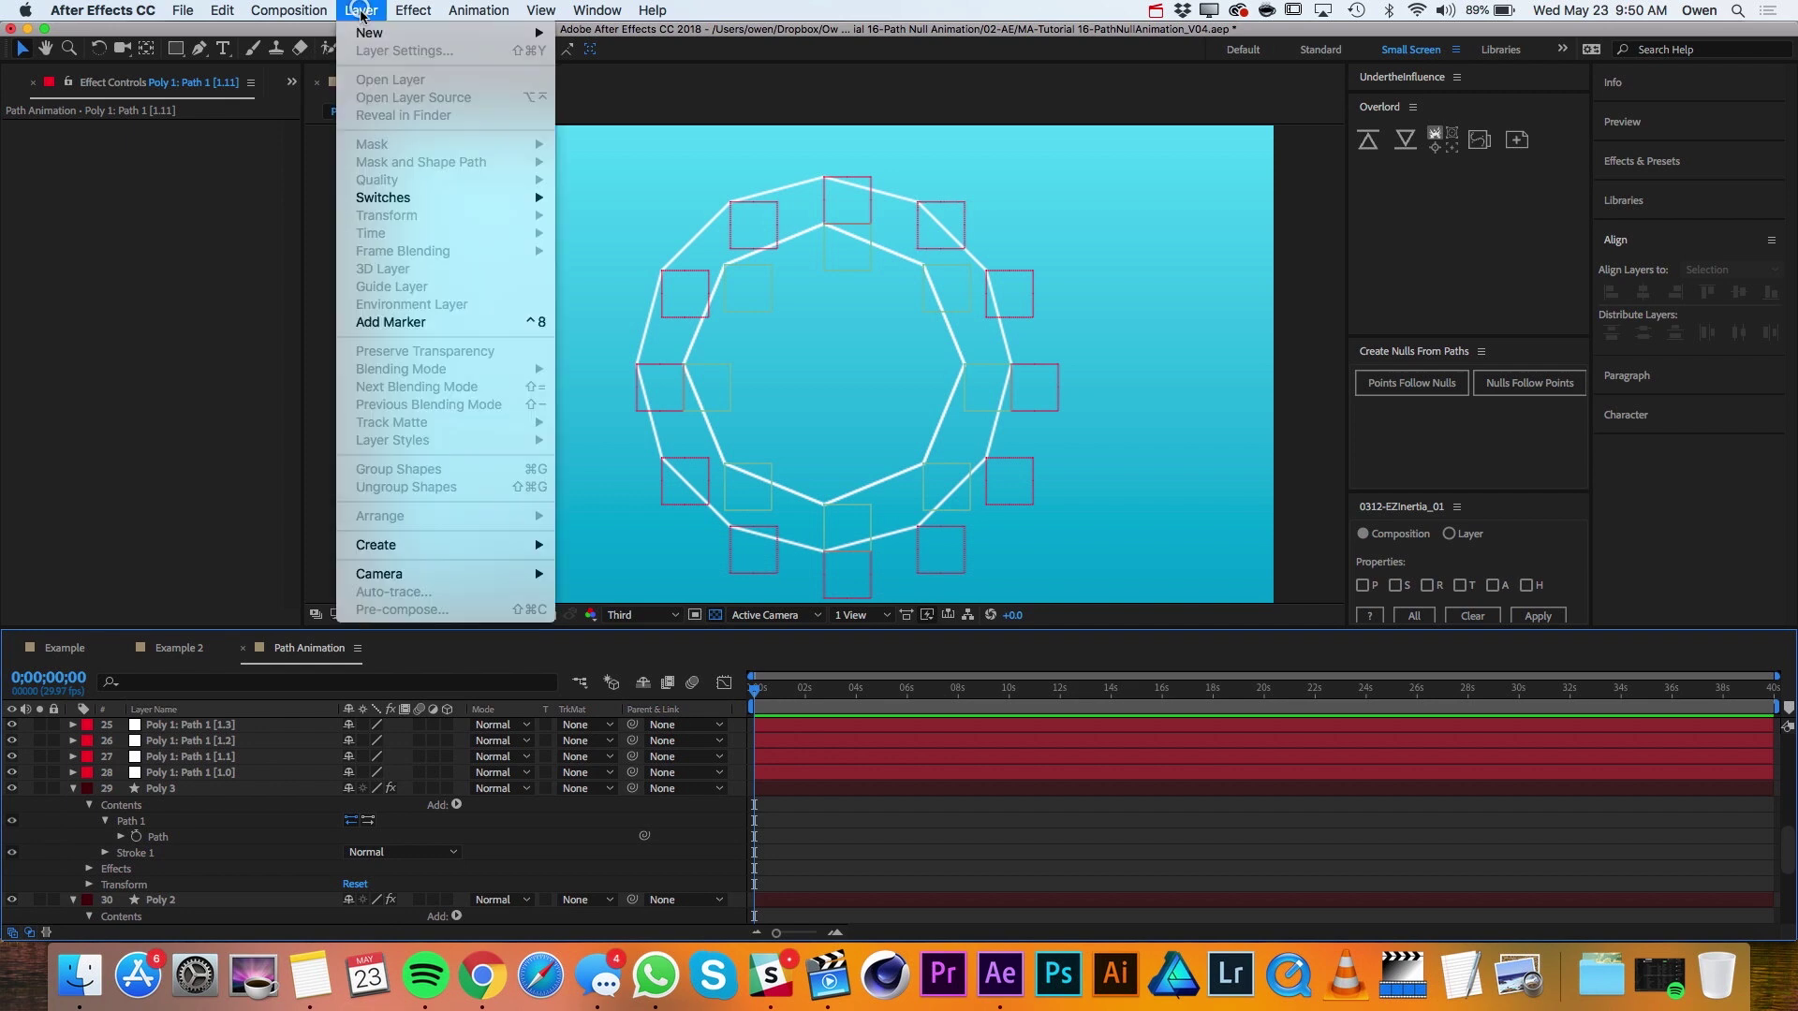
mouse_move(375, 32)
left_click(614, 109)
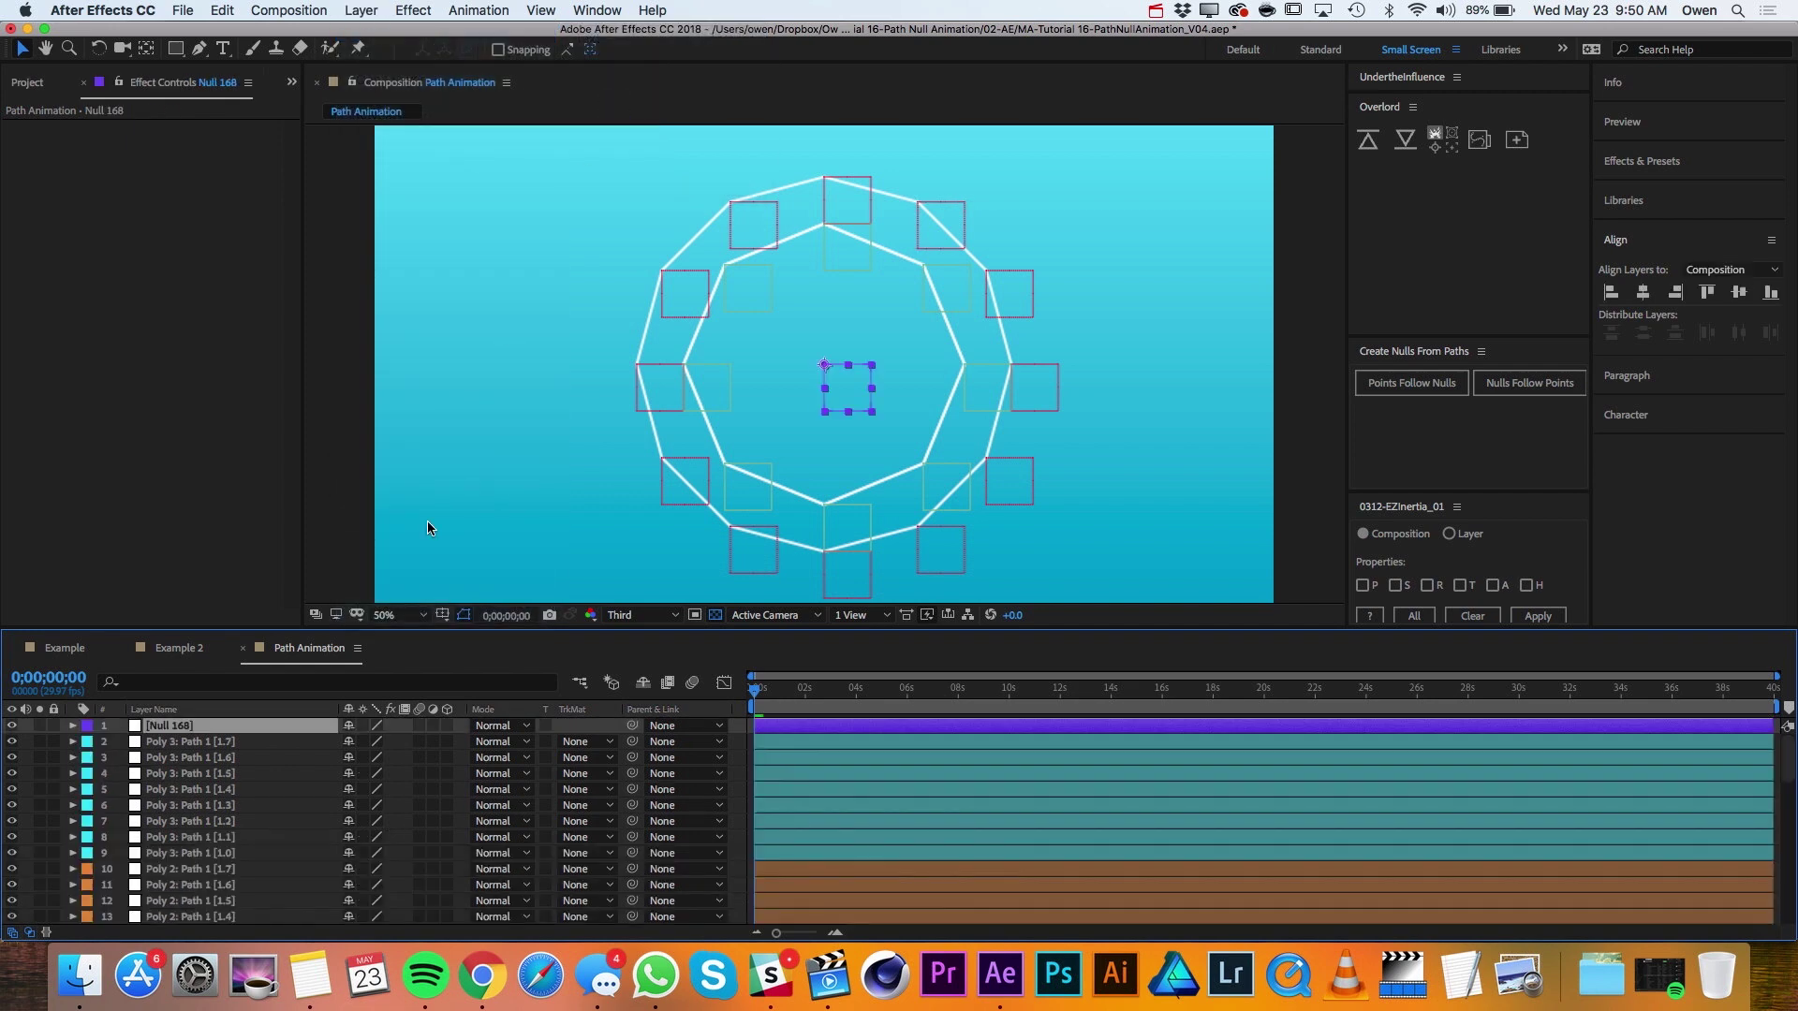
key("Return")
type("C")
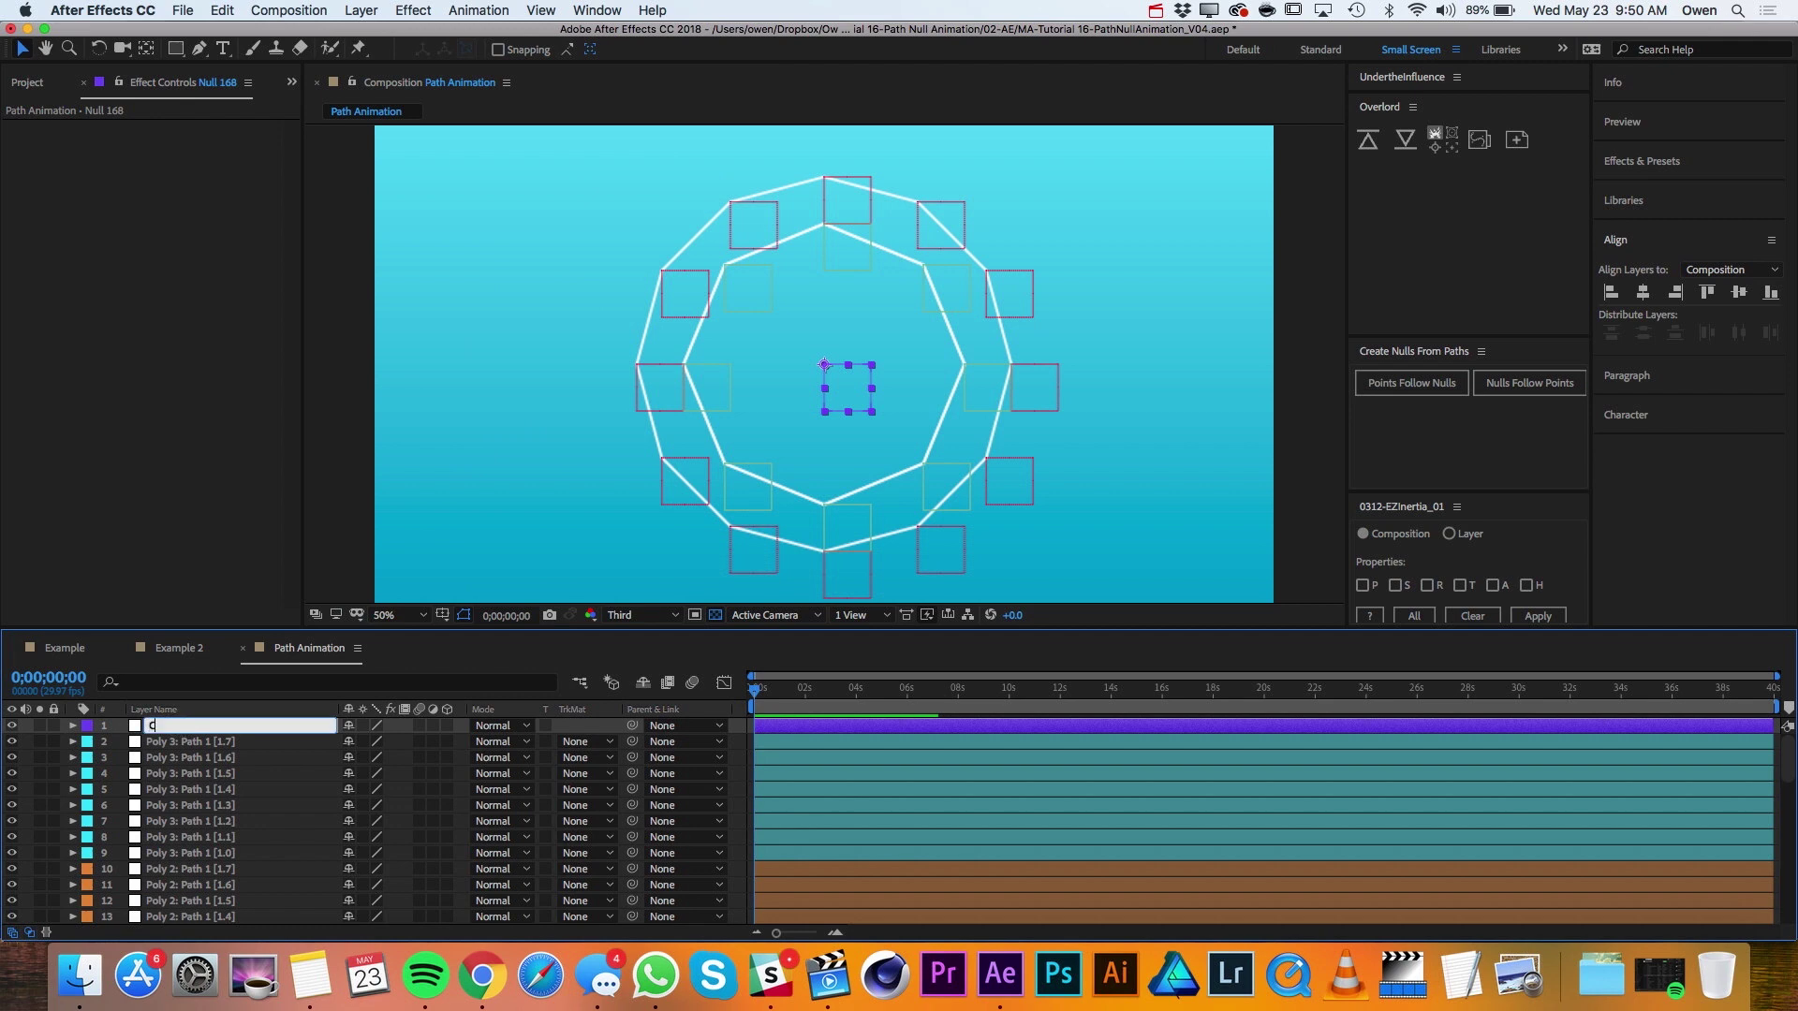
type("NTRL 1")
key("Return")
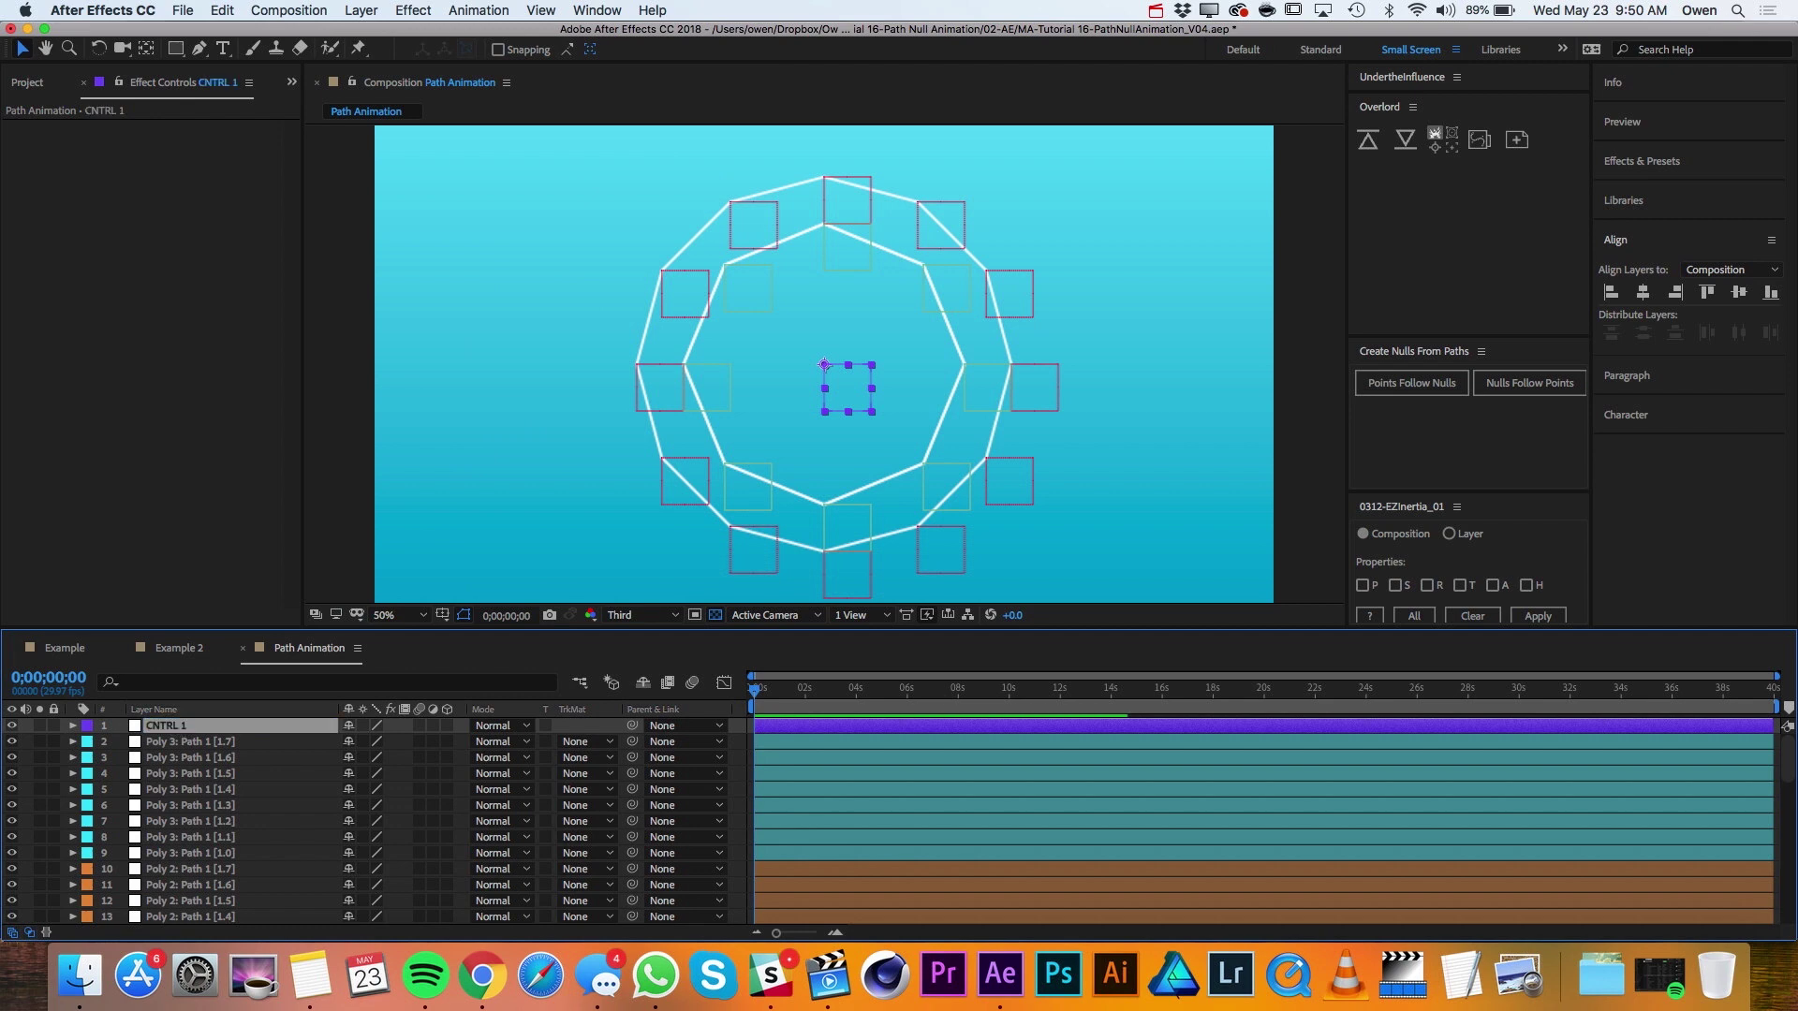
key("super+d")
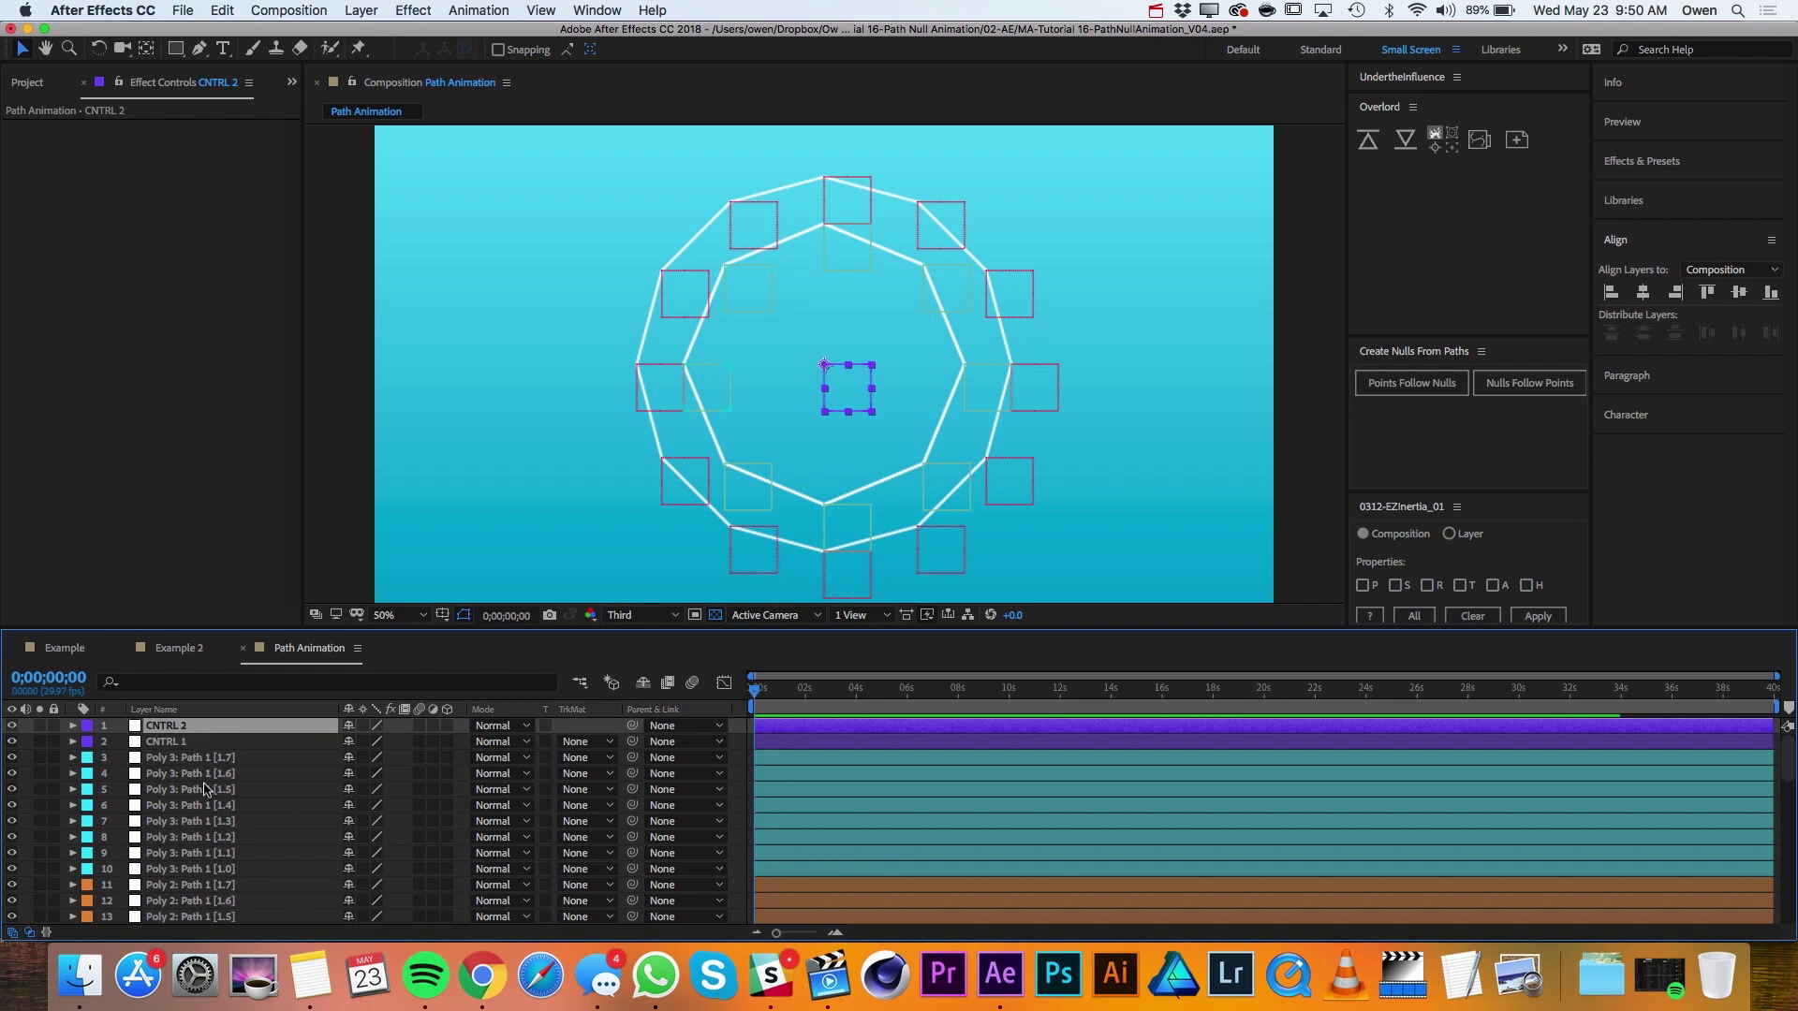
Parent the Poly 1 point nulls to CNTRL 1 and the Poly 2 point nulls to CNTRL 2.
scroll(206, 796, "down", 5)
left_click(199, 805)
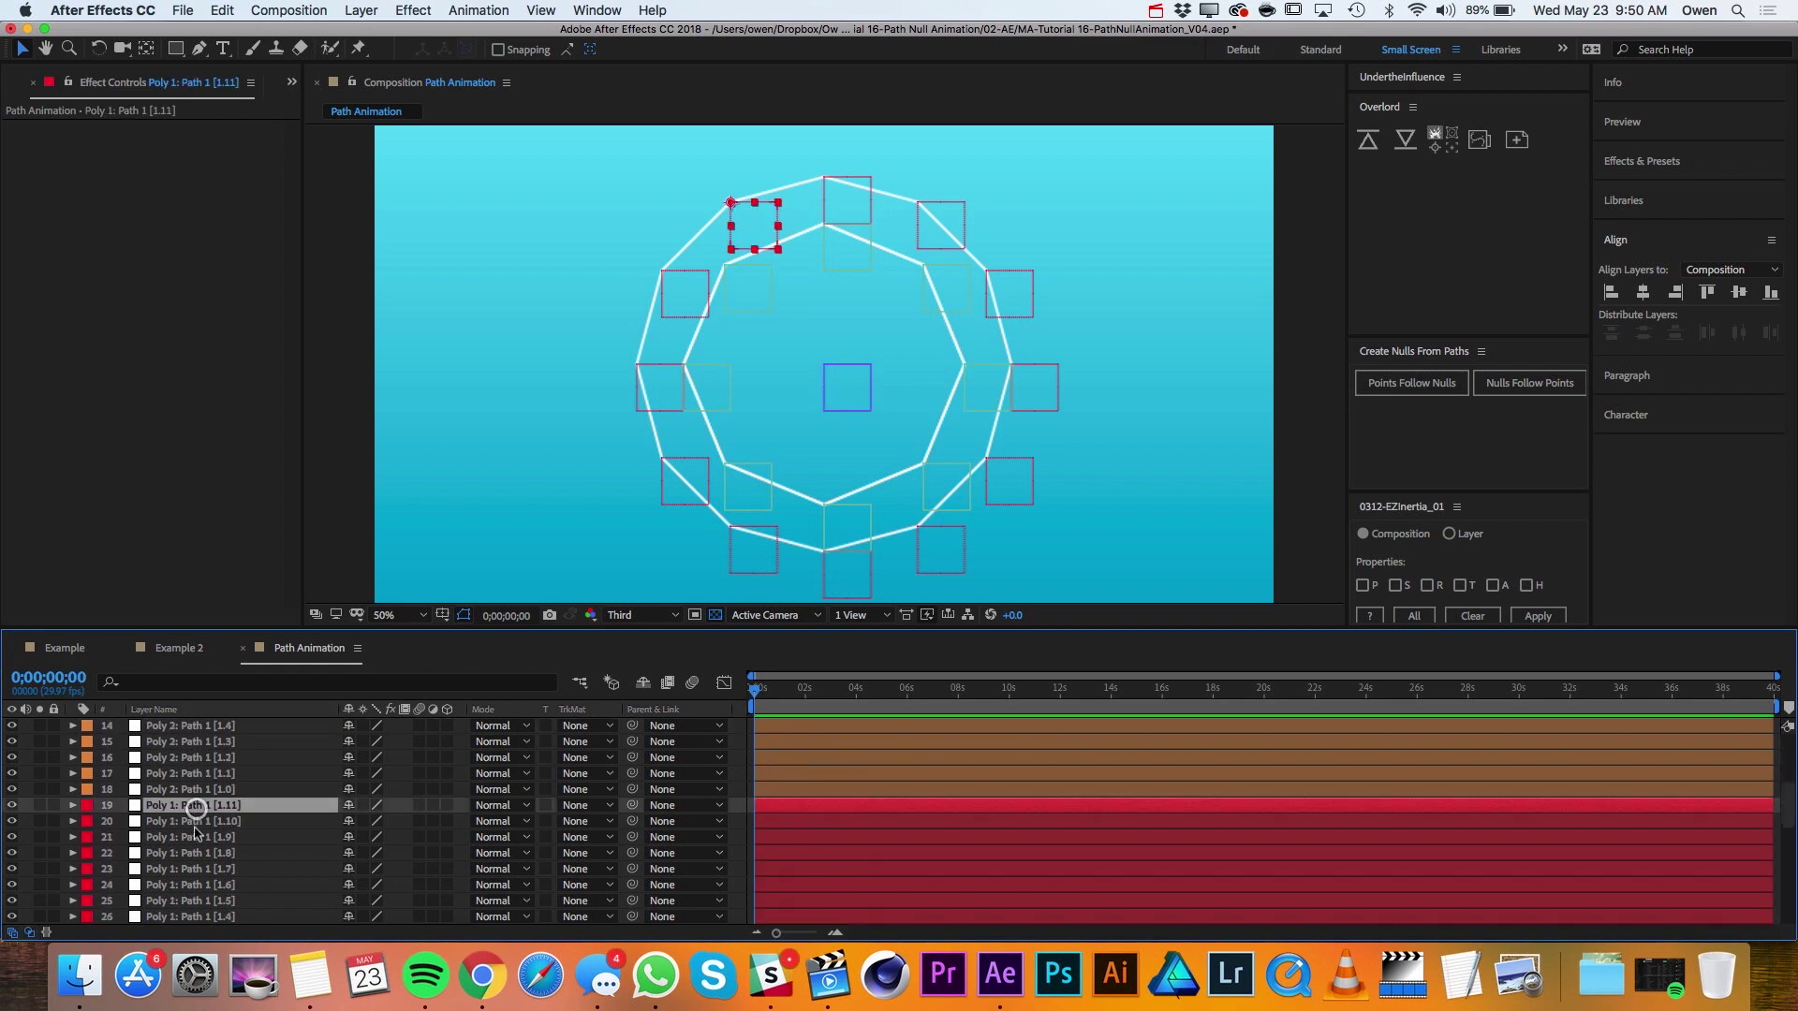
scroll(196, 901, "down", 3)
left_click(192, 900, "shift")
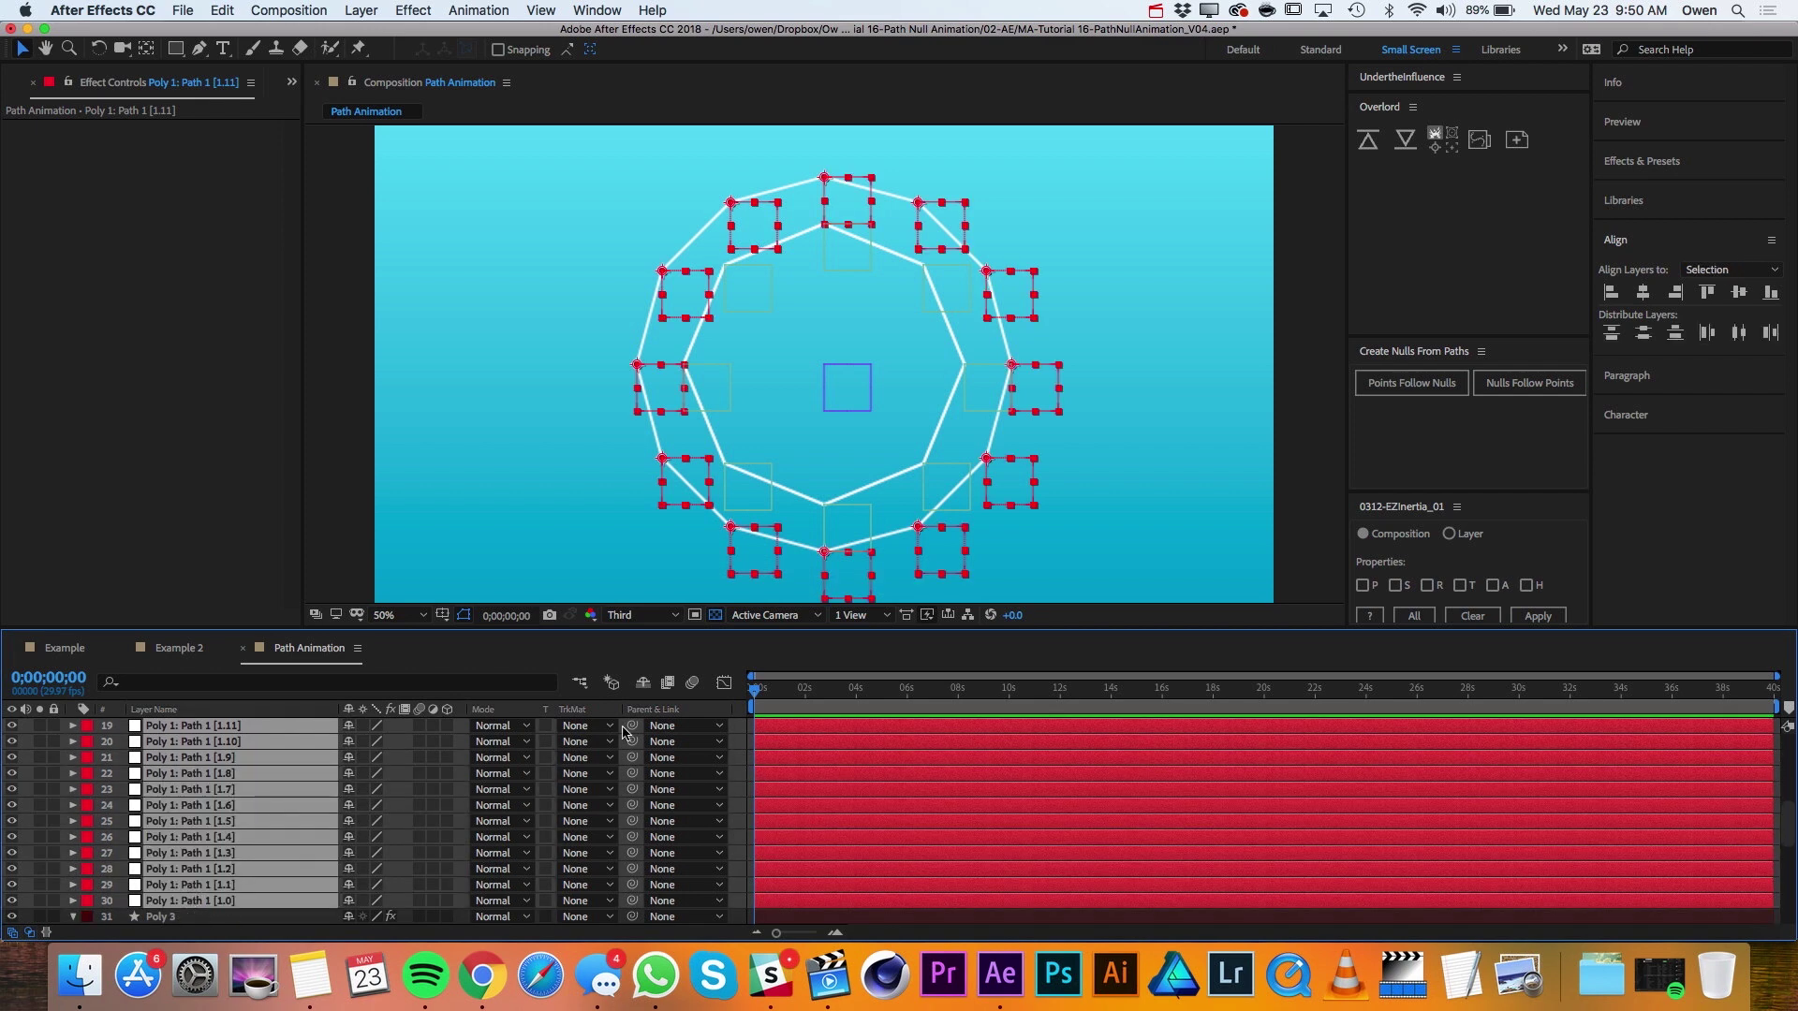
left_click(661, 728)
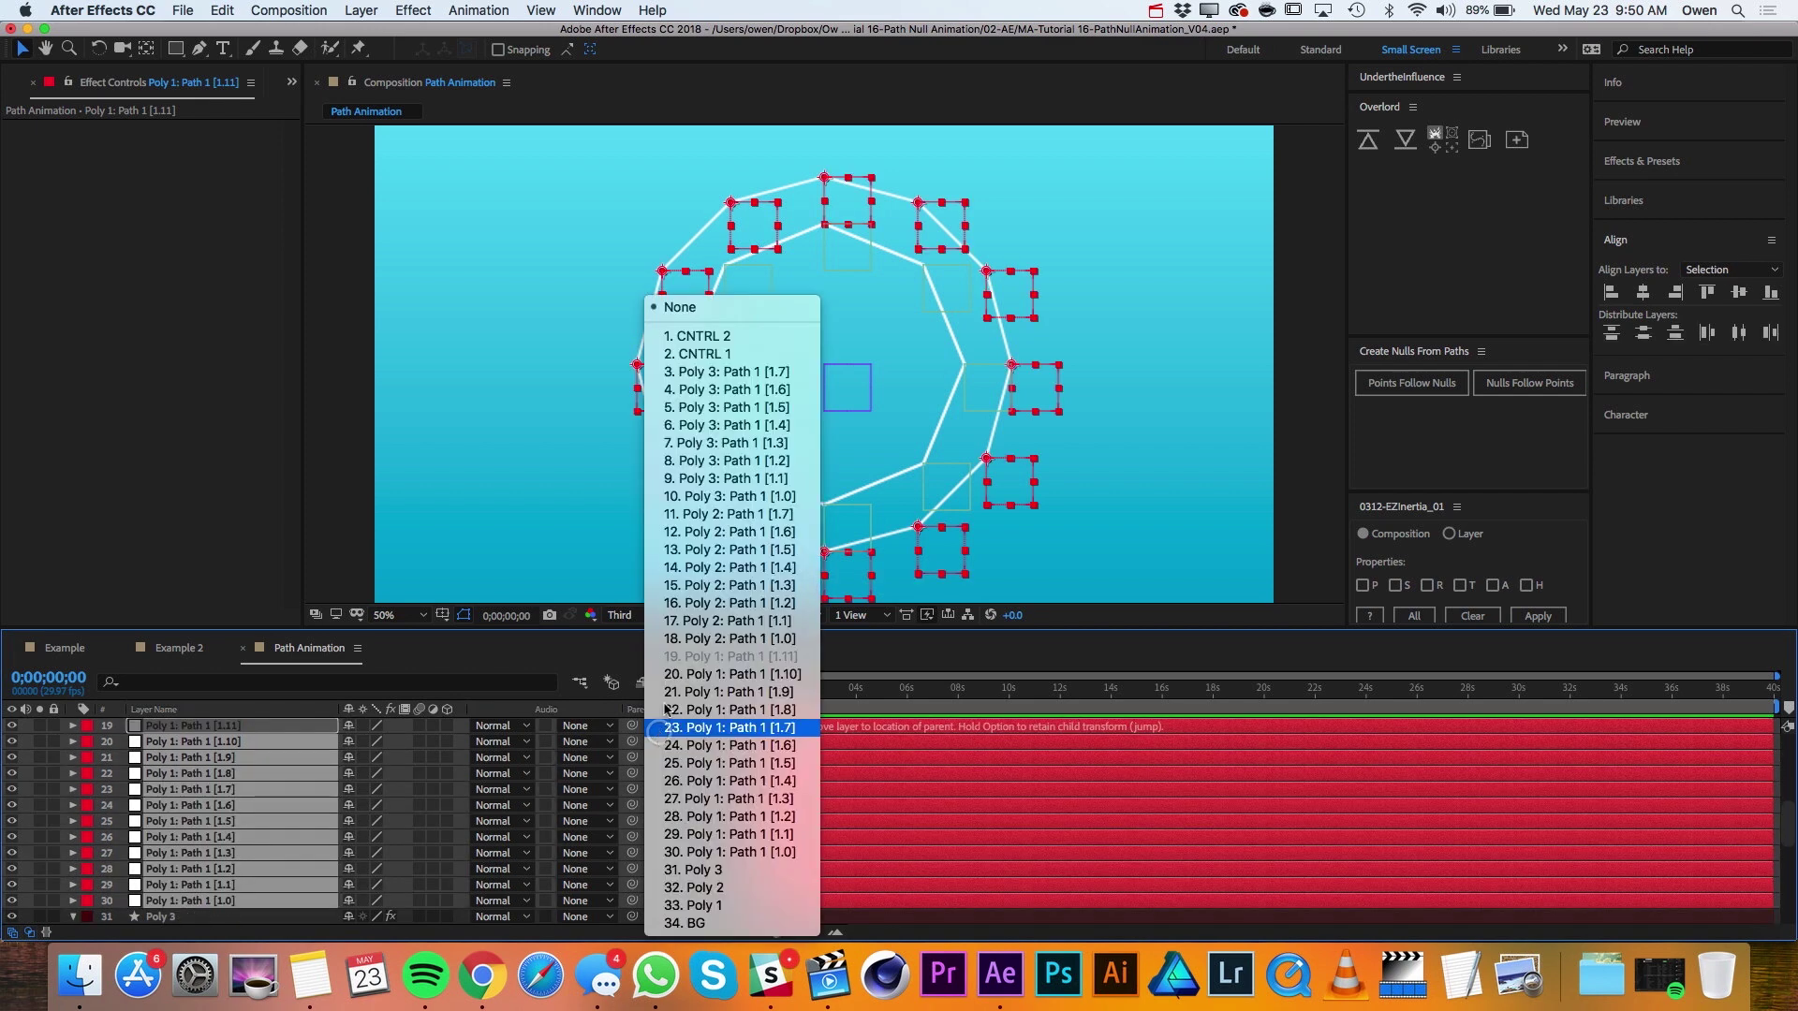
left_click(697, 353)
scroll(188, 785, "up", 3)
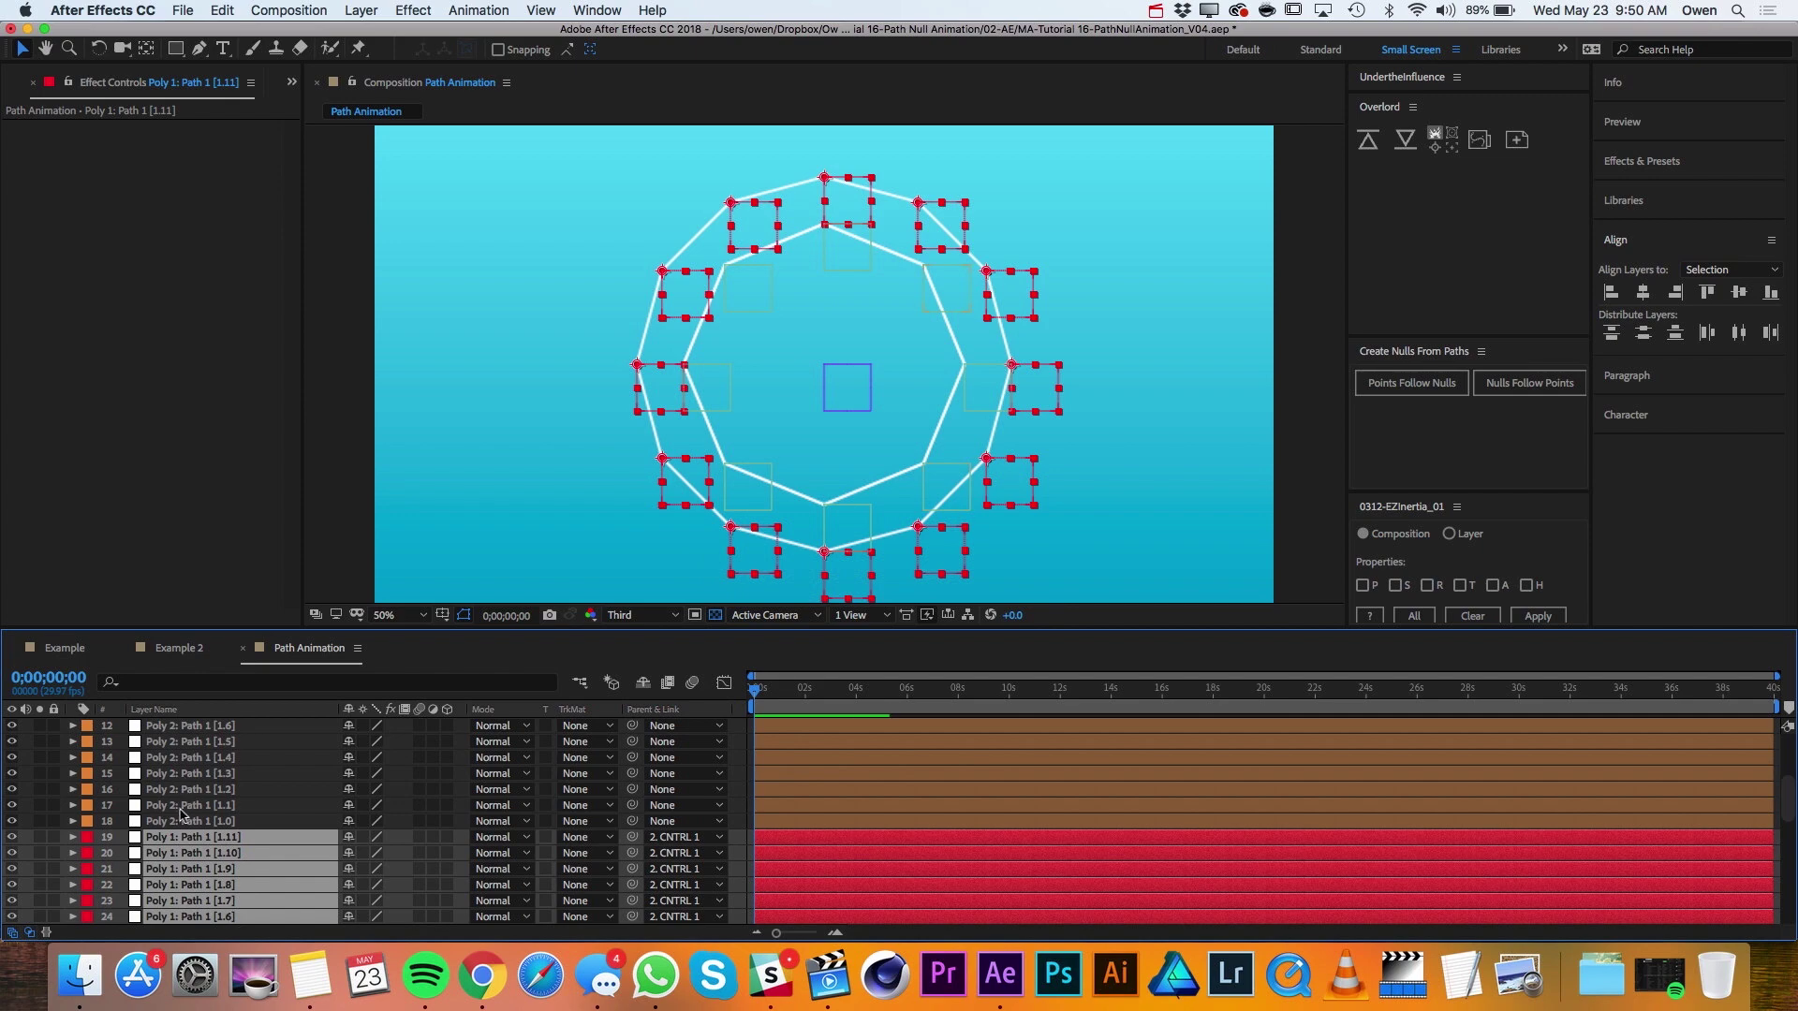
left_click(185, 821)
scroll(185, 822, "up", 3)
left_click(190, 773, "shift")
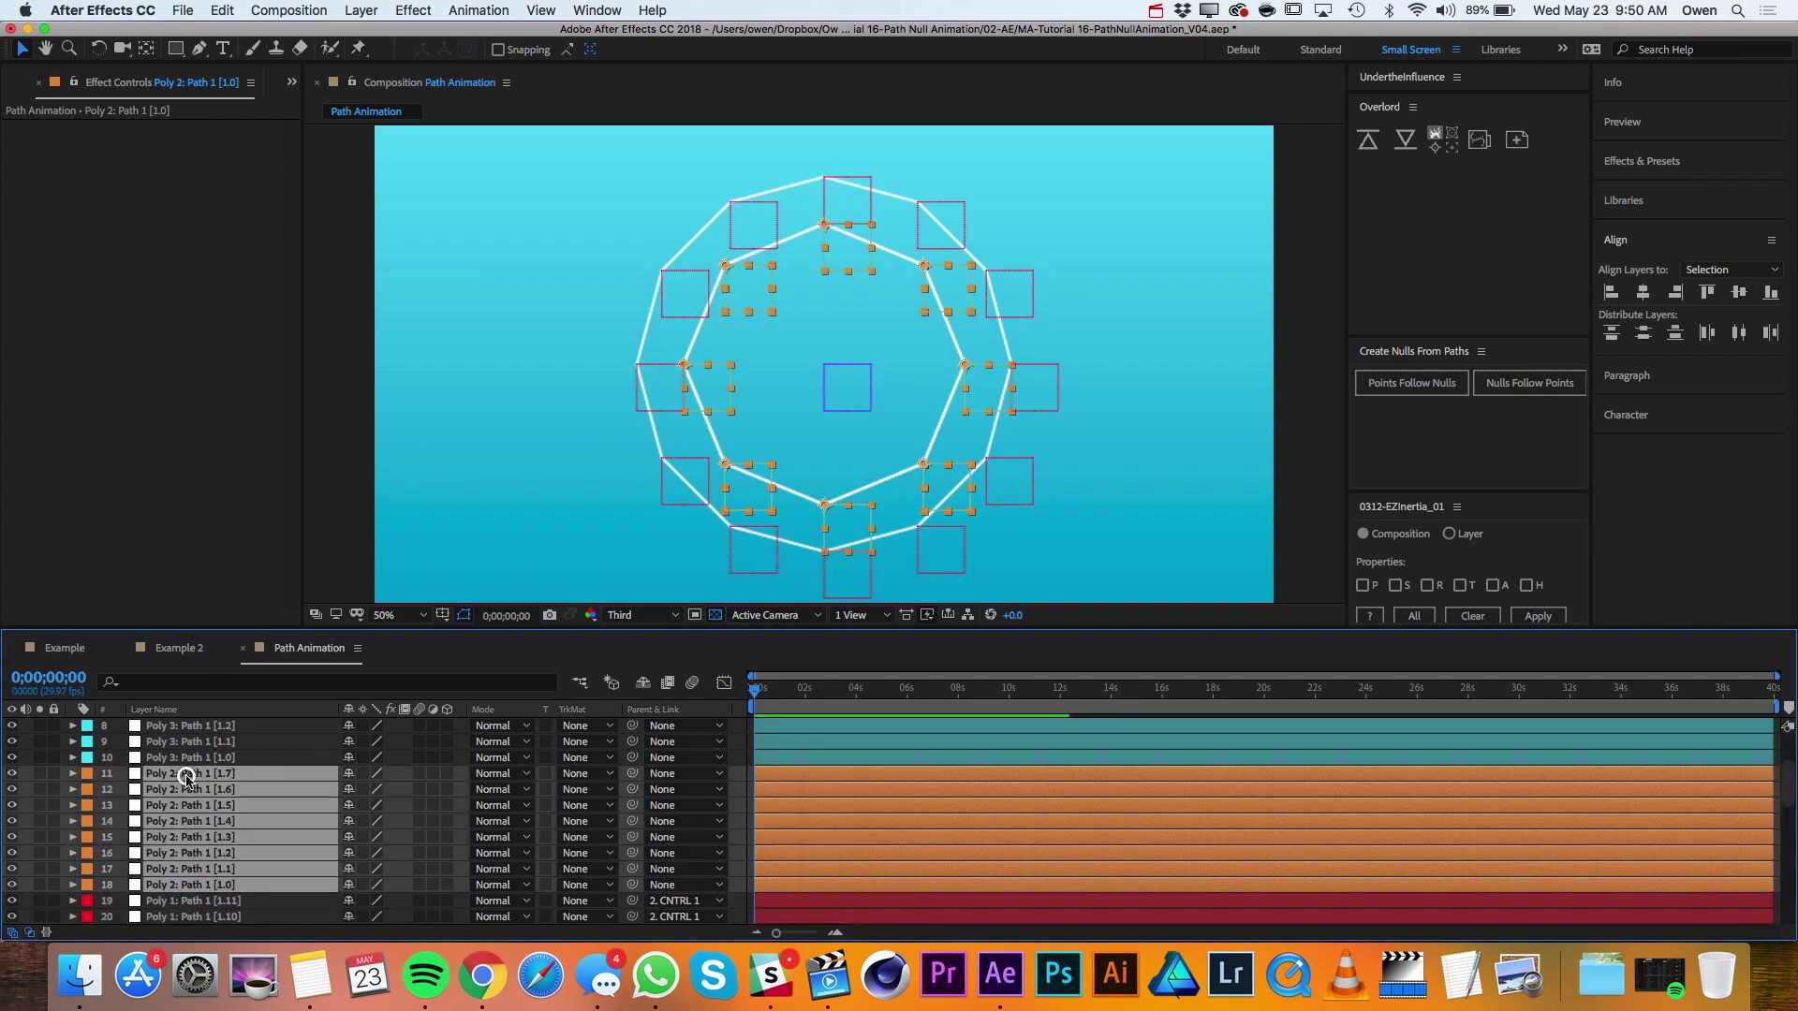
left_click(663, 774)
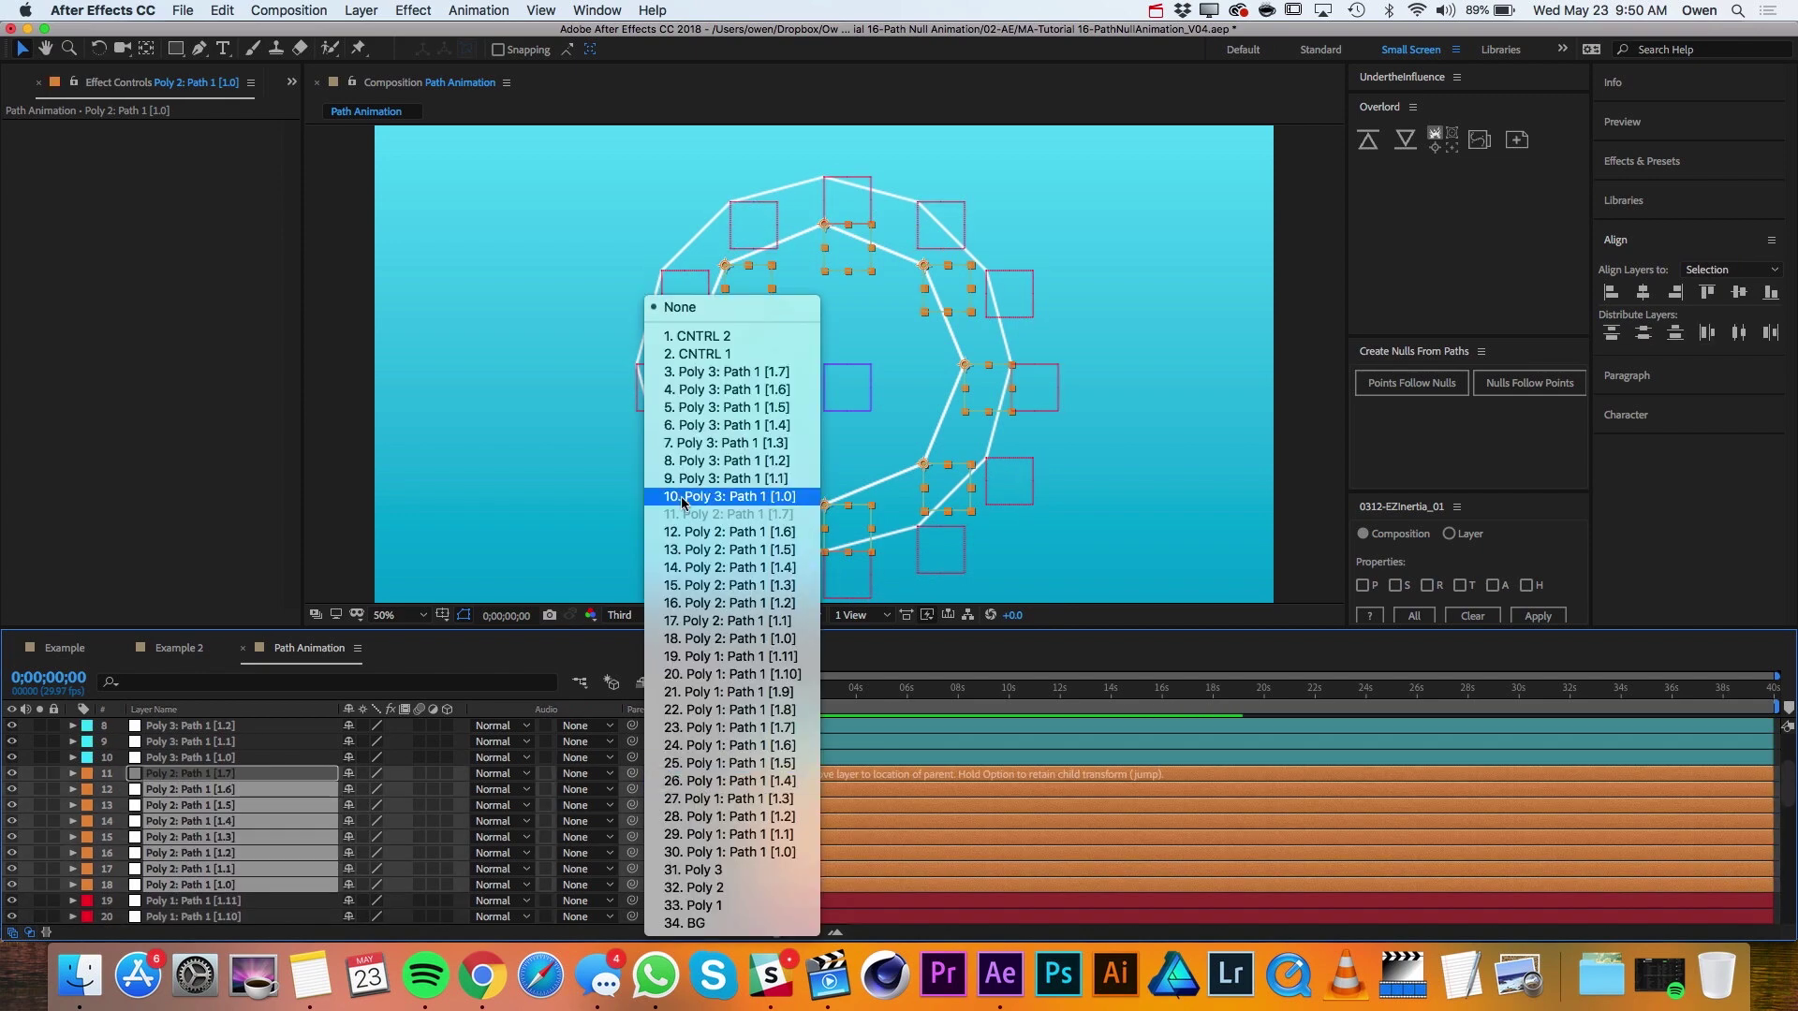
left_click(698, 336)
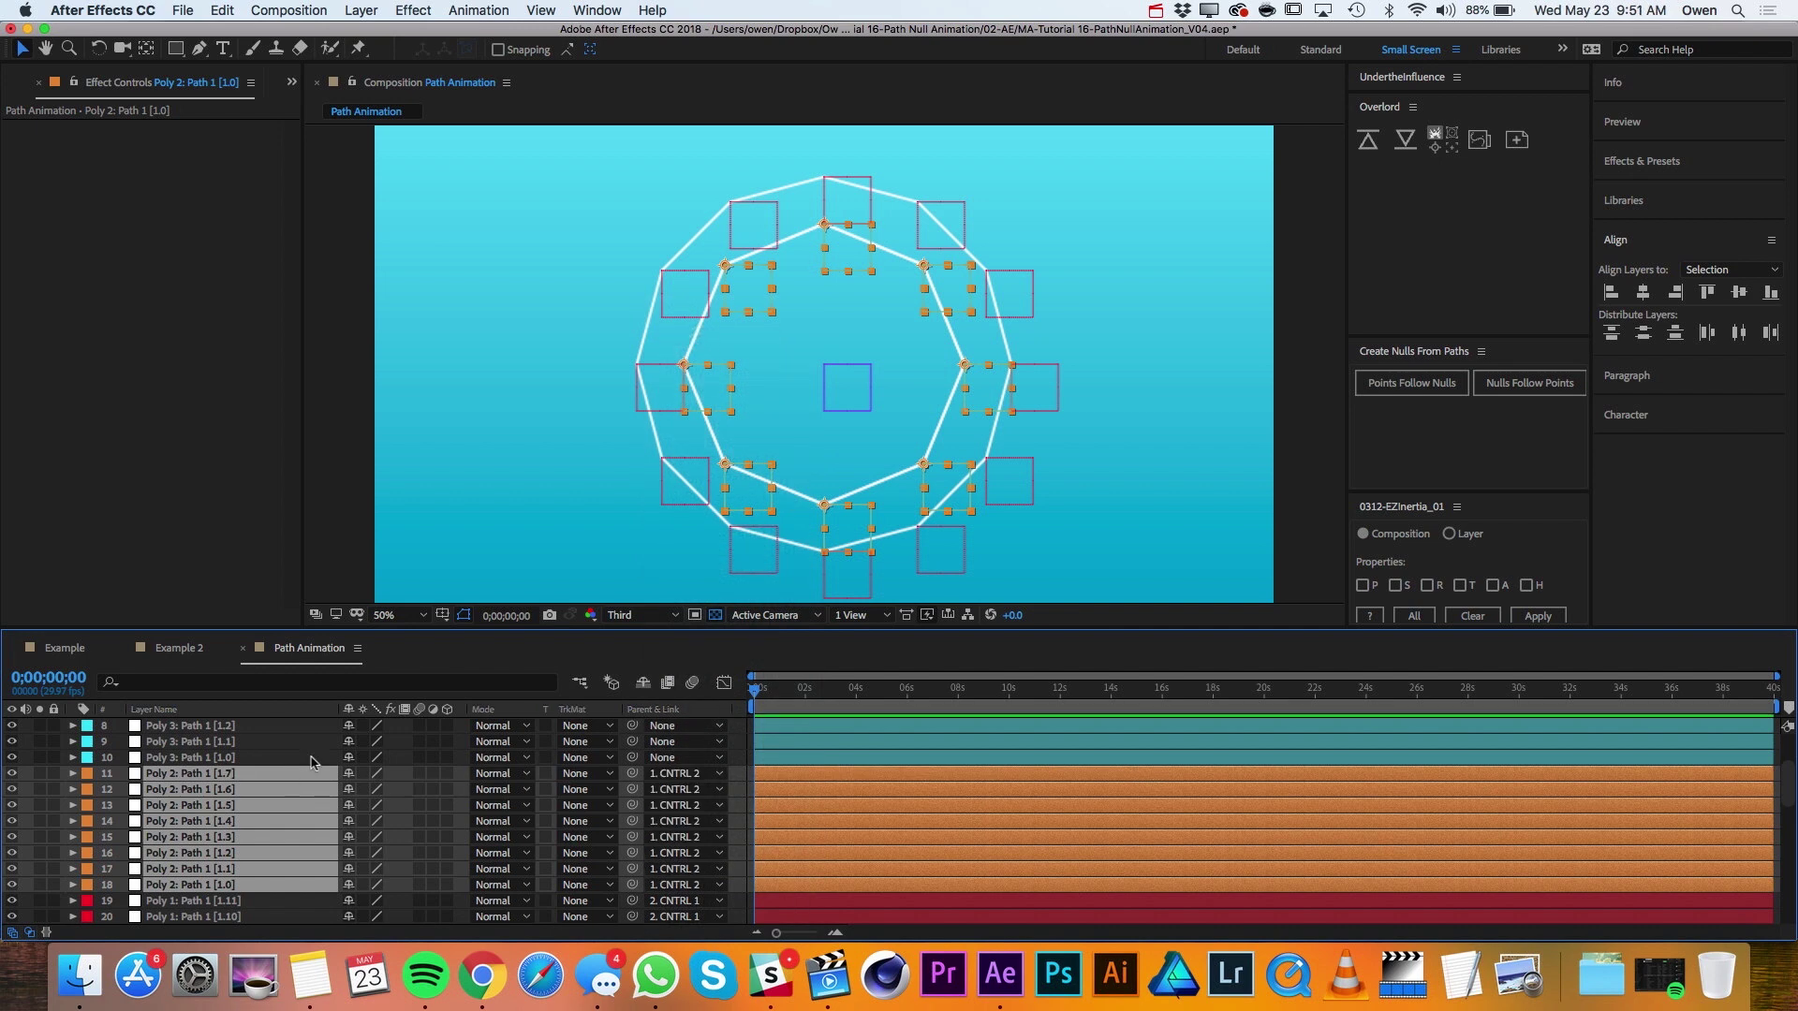
Parent Poly 3 null [1.0] to Poly 1 null [1.0] and test by moving that Poly 1 null.
left_click(233, 742)
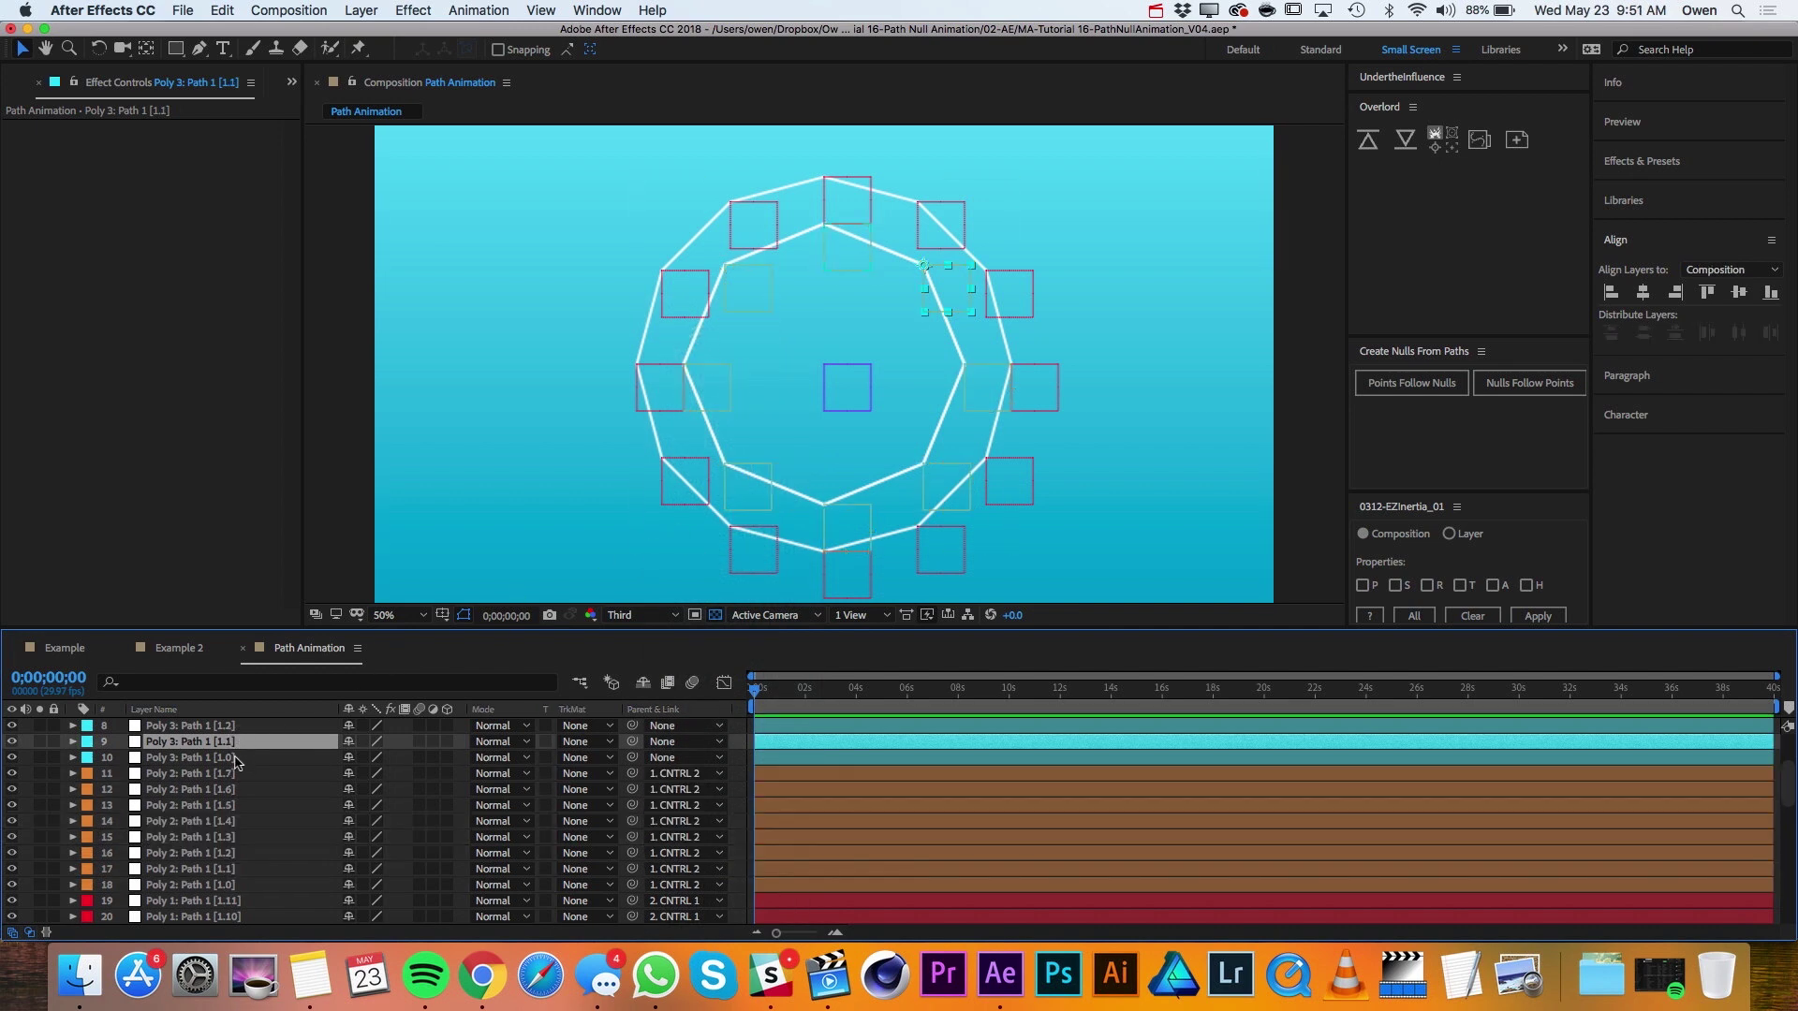
left_click(234, 758)
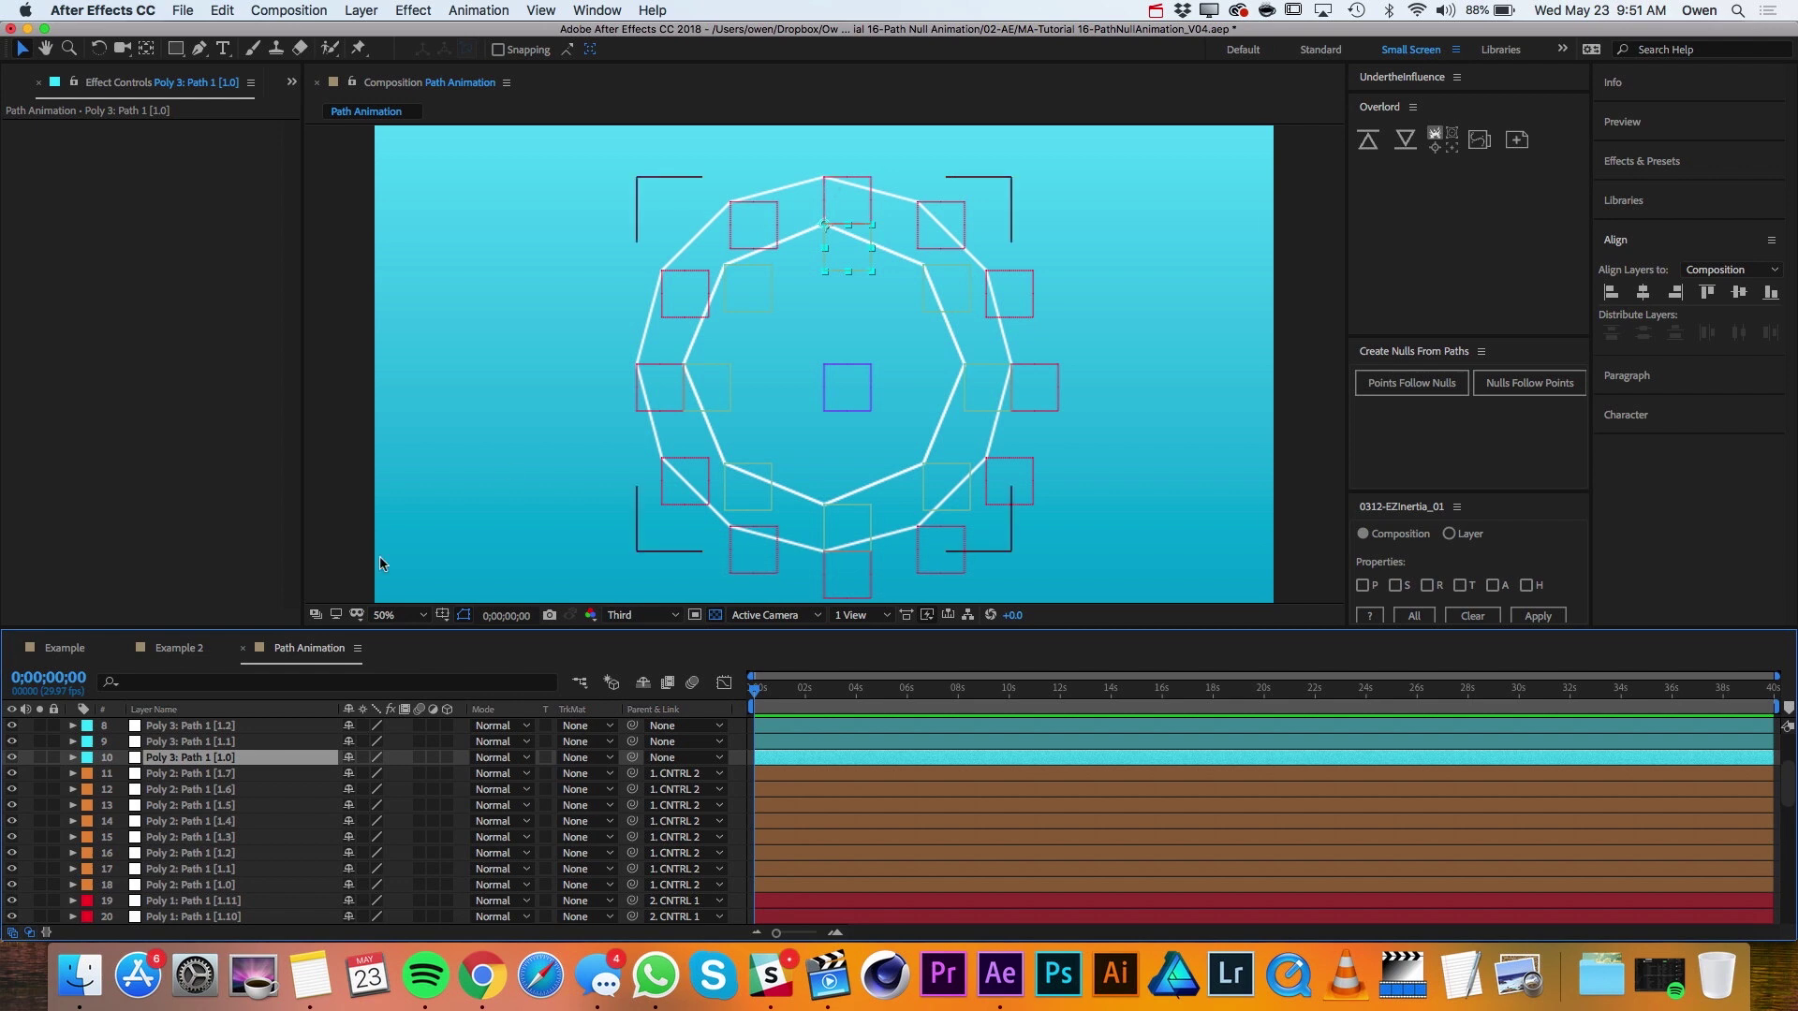
left_click_drag(633, 757, 268, 782)
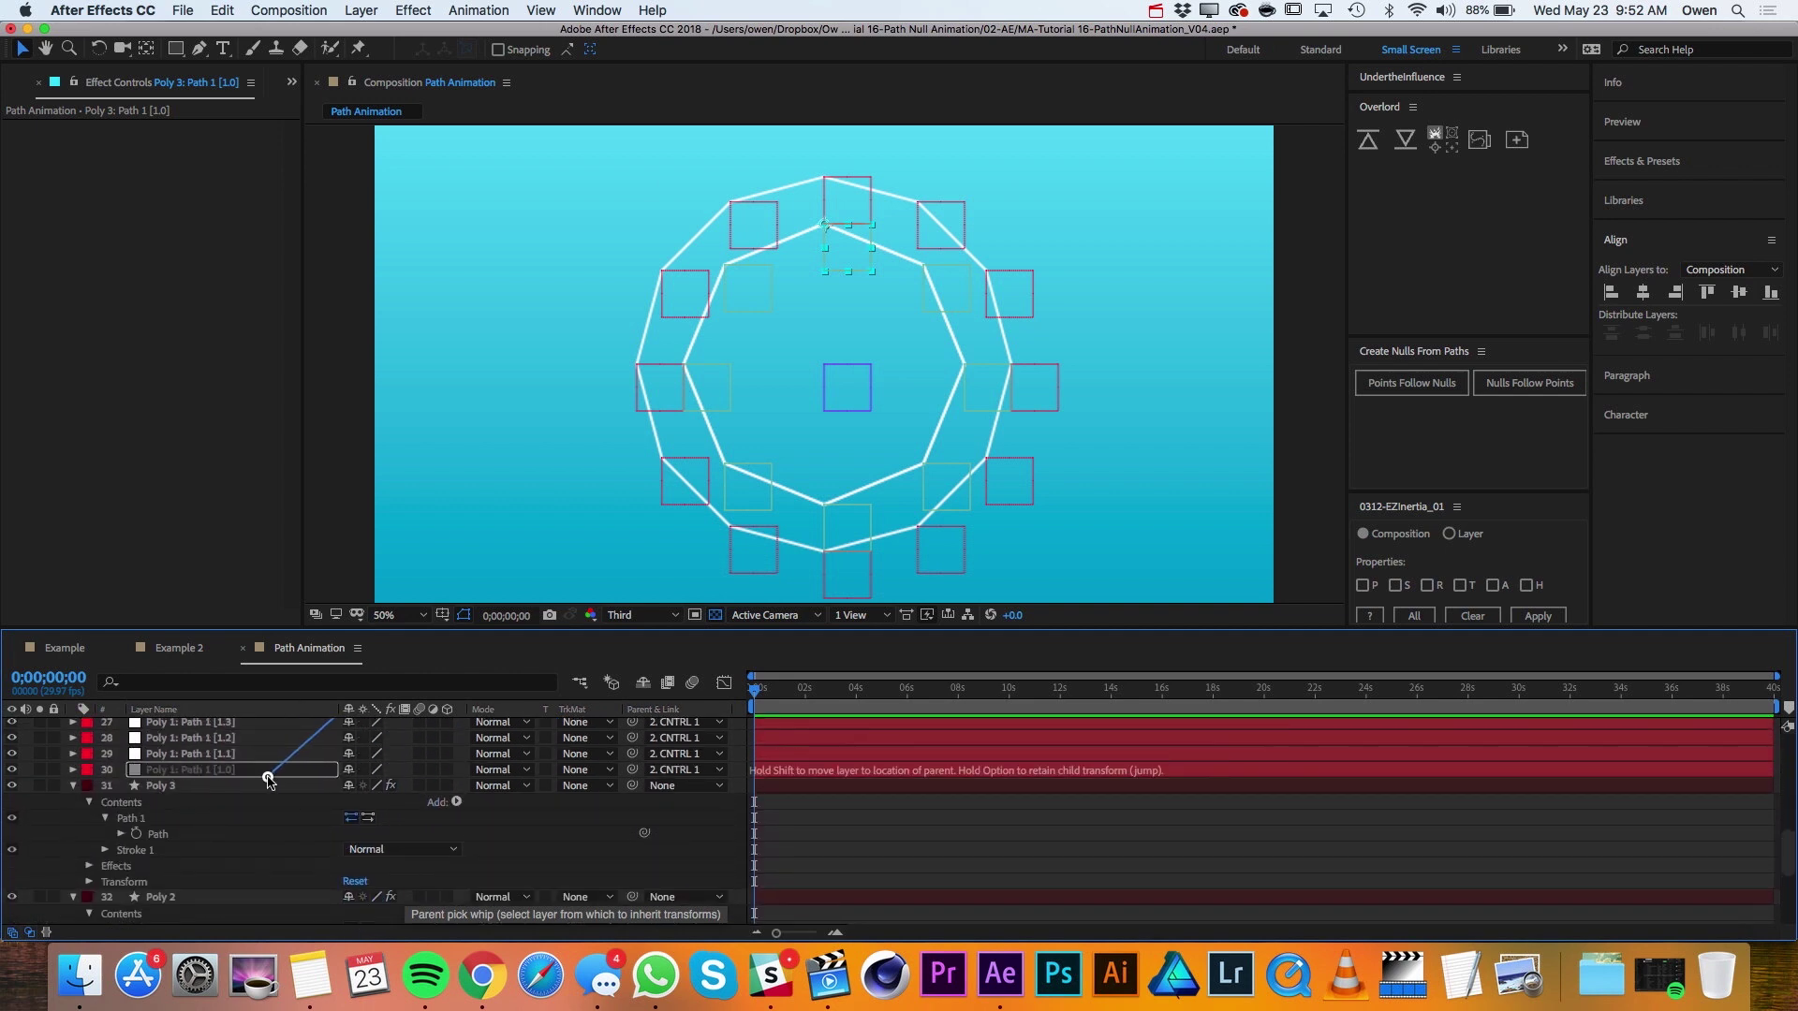
left_click_drag(269, 782, 270, 785)
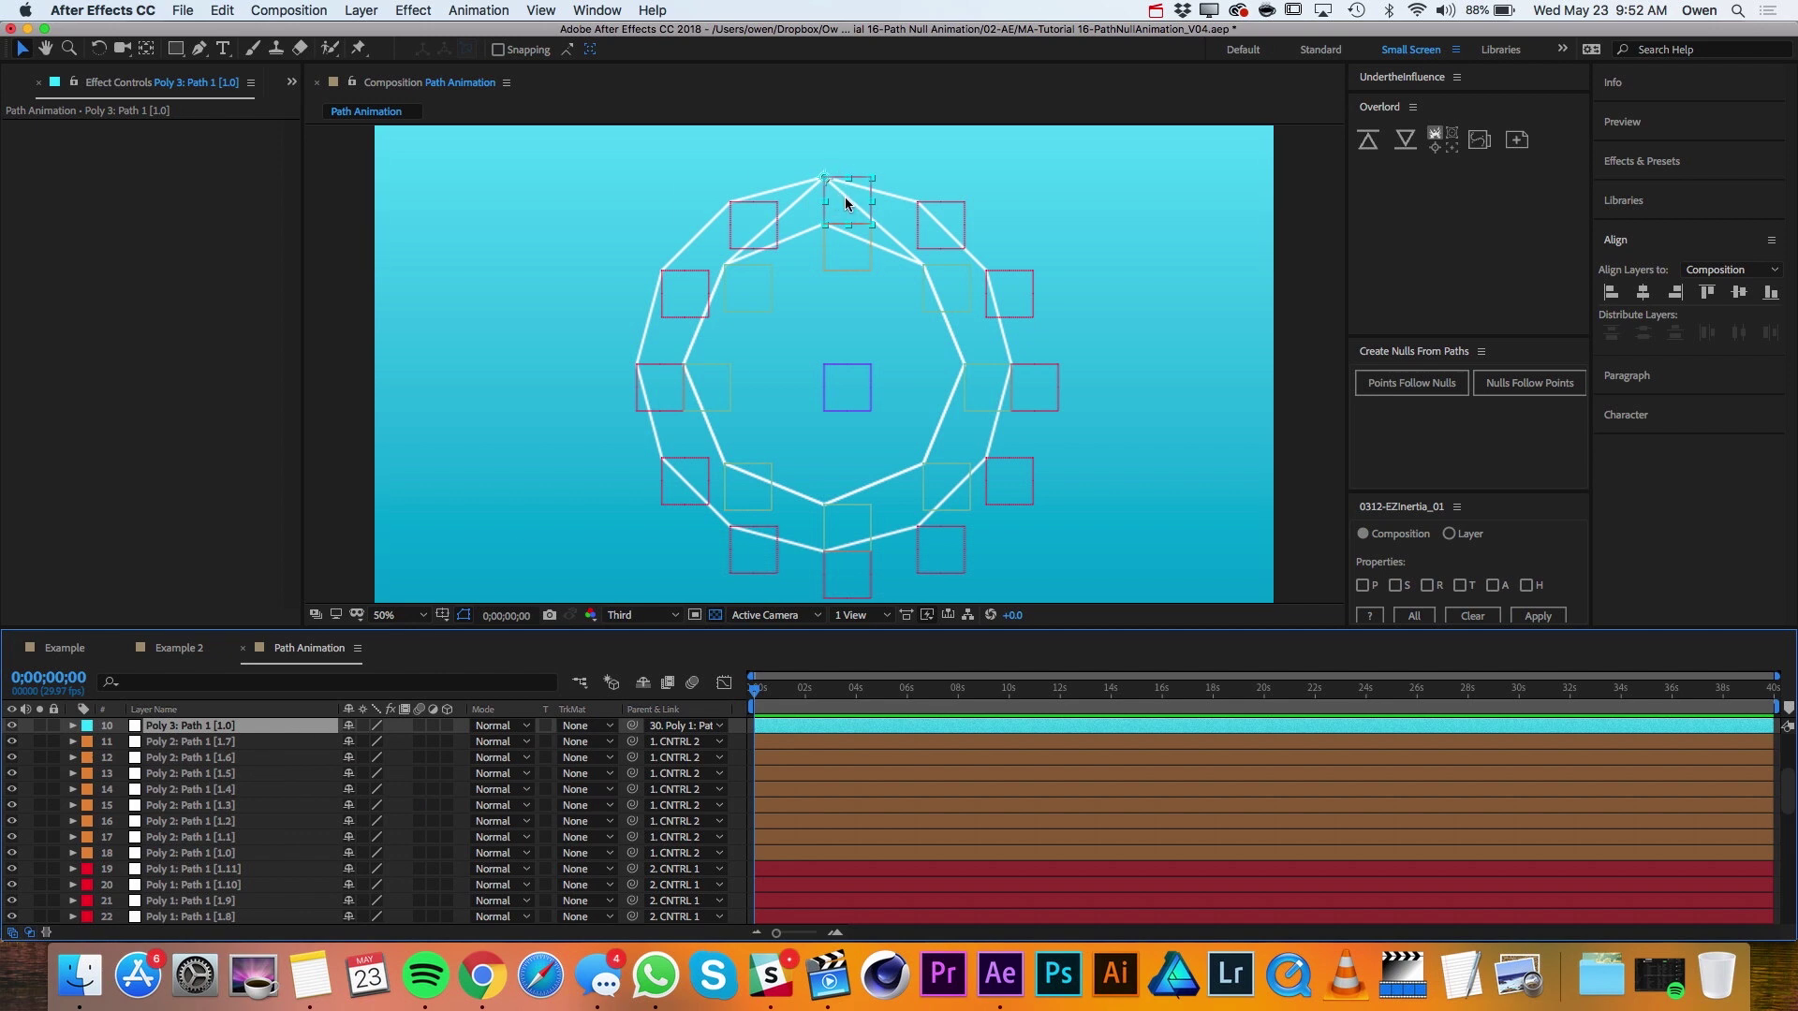
scroll(199, 903, "down", 6)
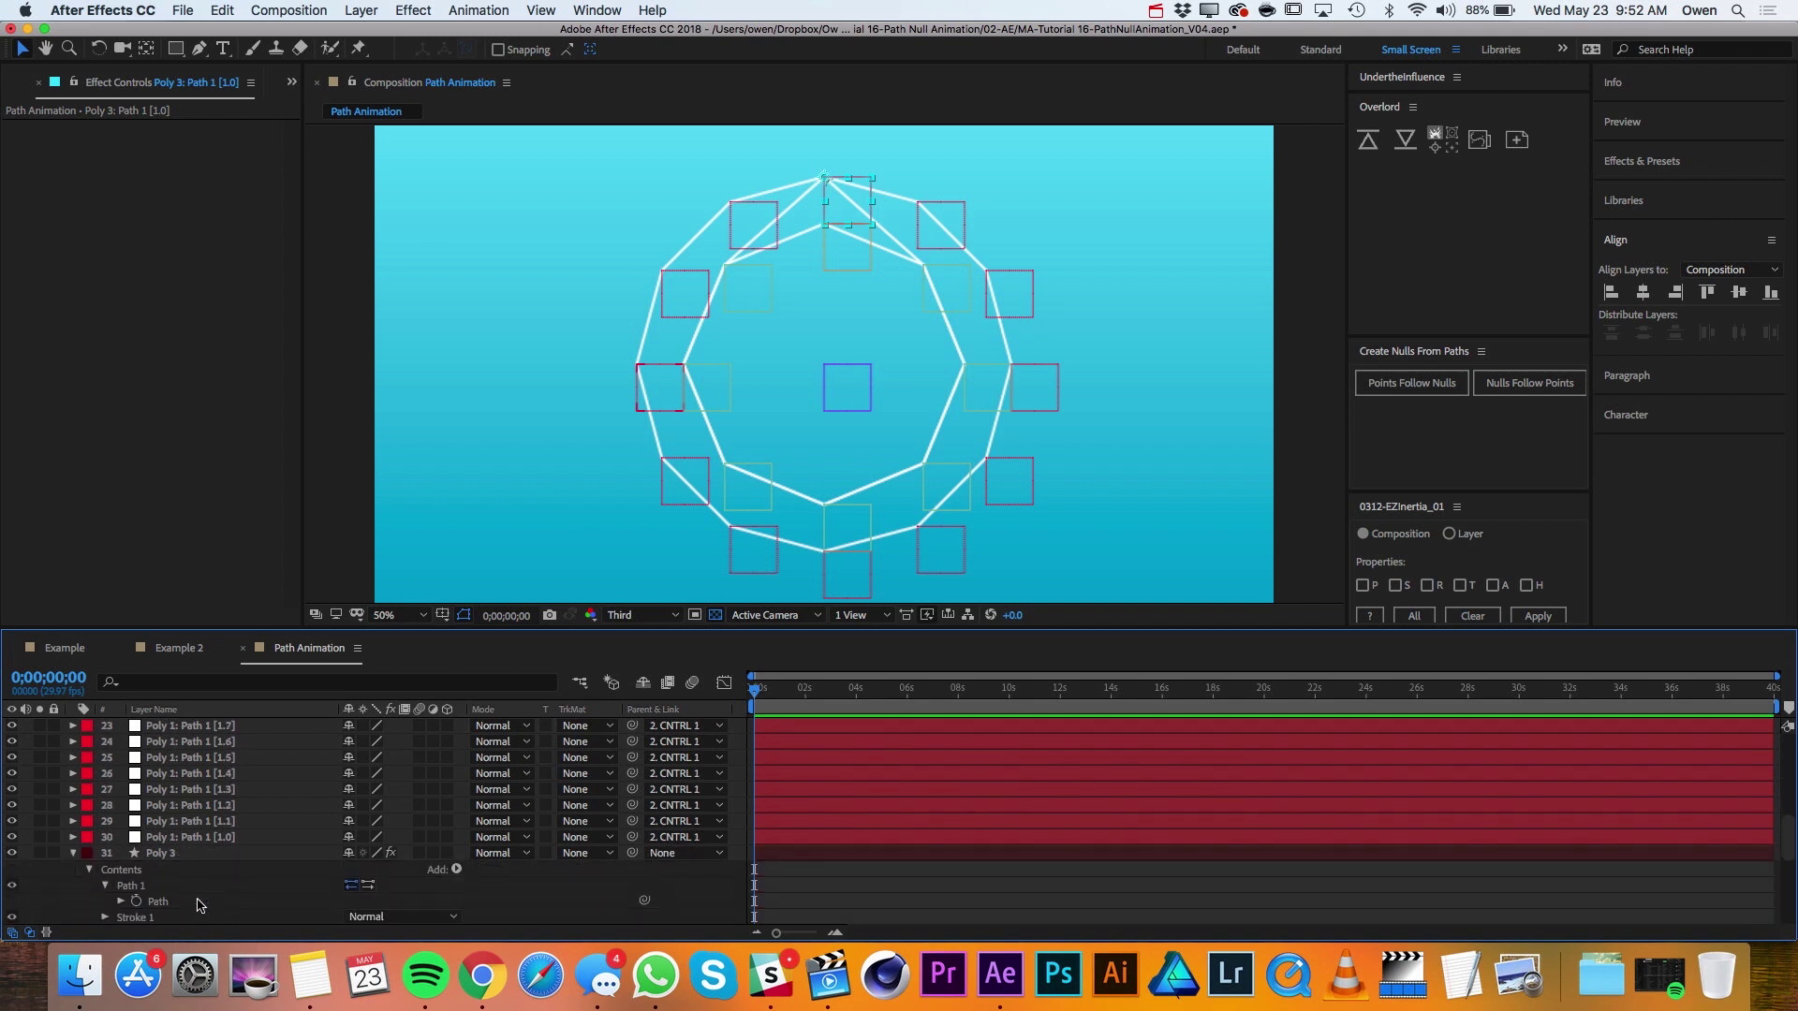
left_click(221, 838)
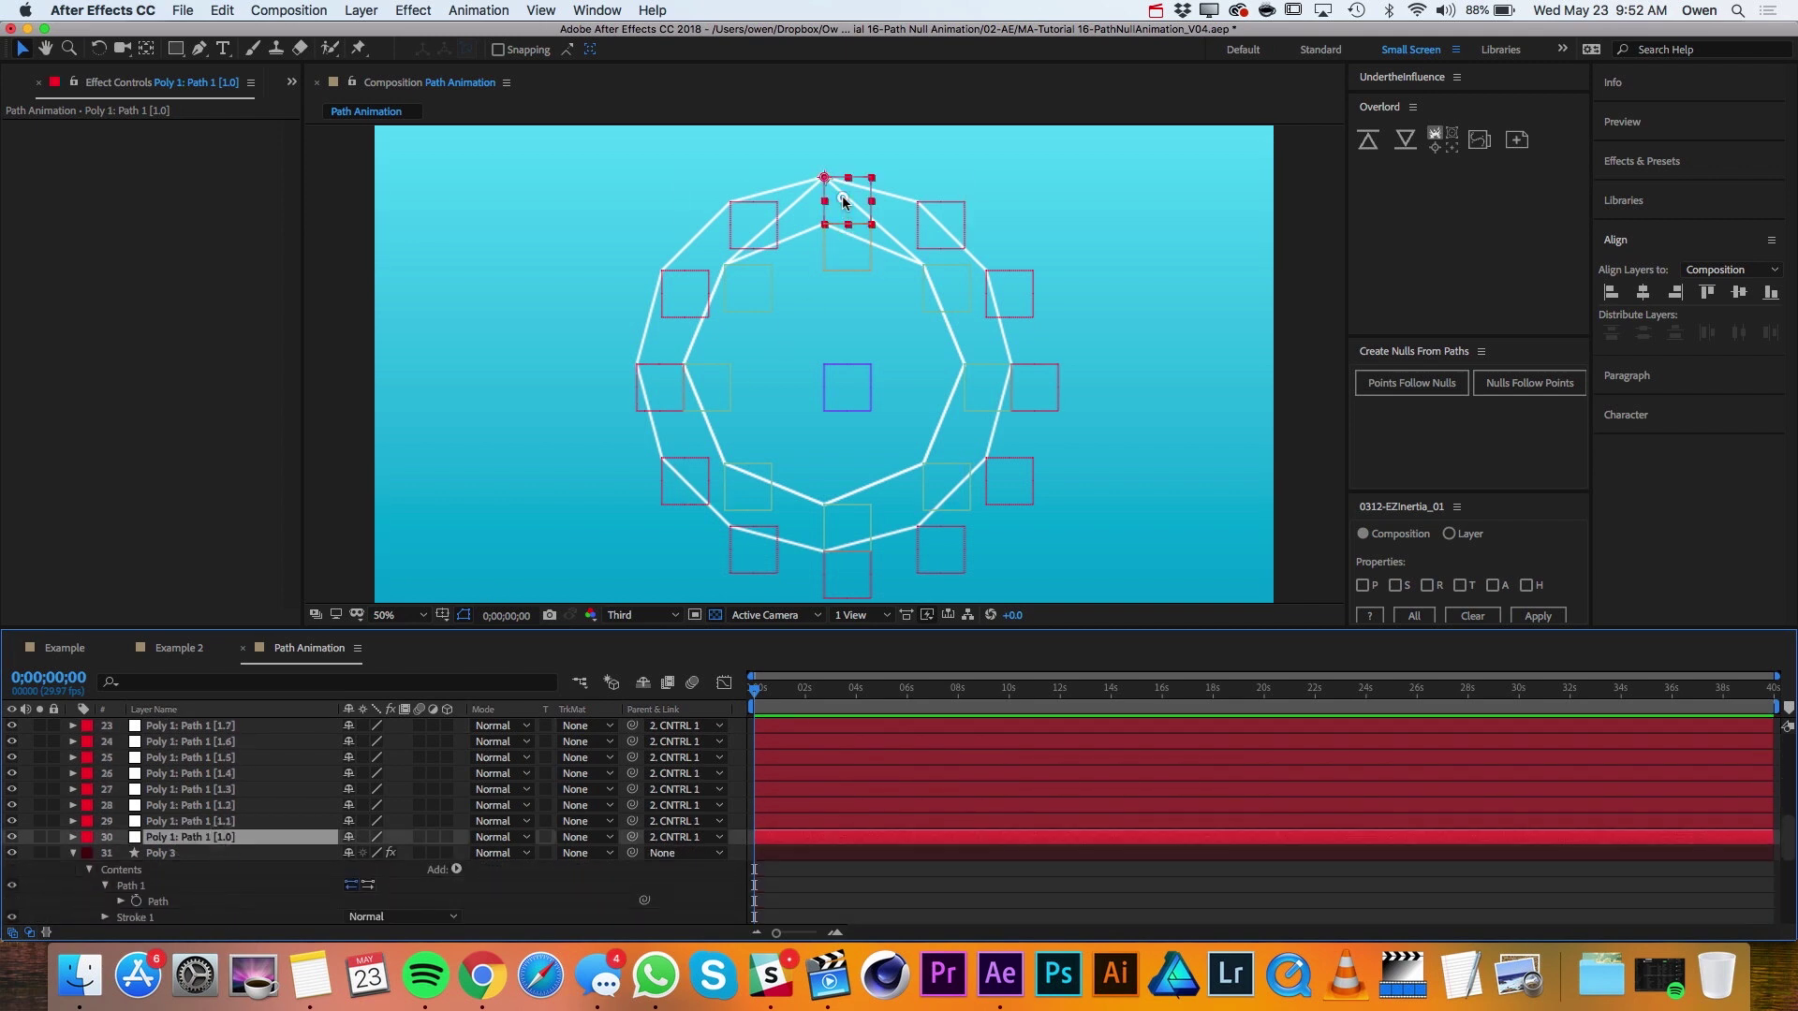
mouse_move(843, 202)
left_mouse_down()
mouse_move(880, 157)
mouse_move(912, 171)
mouse_move(836, 182)
mouse_move(894, 186)
mouse_move(861, 194)
left_mouse_up()
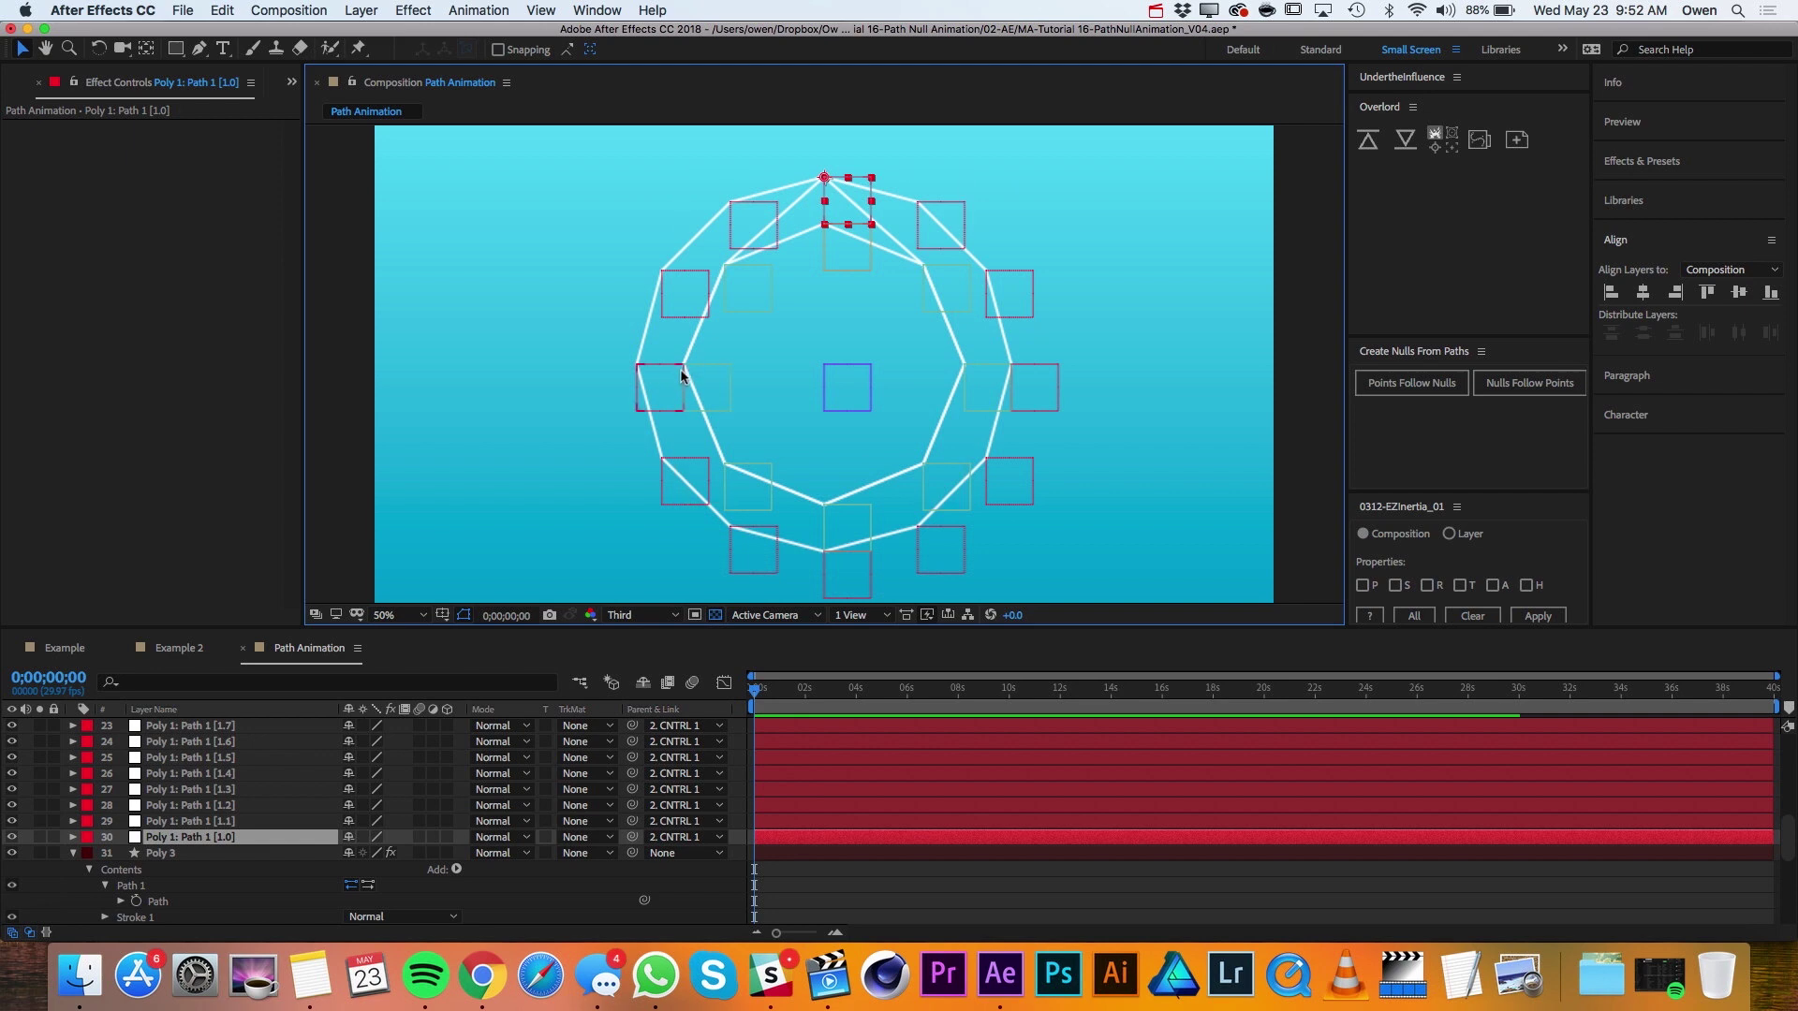
Parent Poly 3 nulls [1.2], [1.4], [1.6] to Poly 1 nulls [1.3], [1.6], [1.9].
scroll(185, 794, "up", 4)
scroll(185, 794, "up", 5)
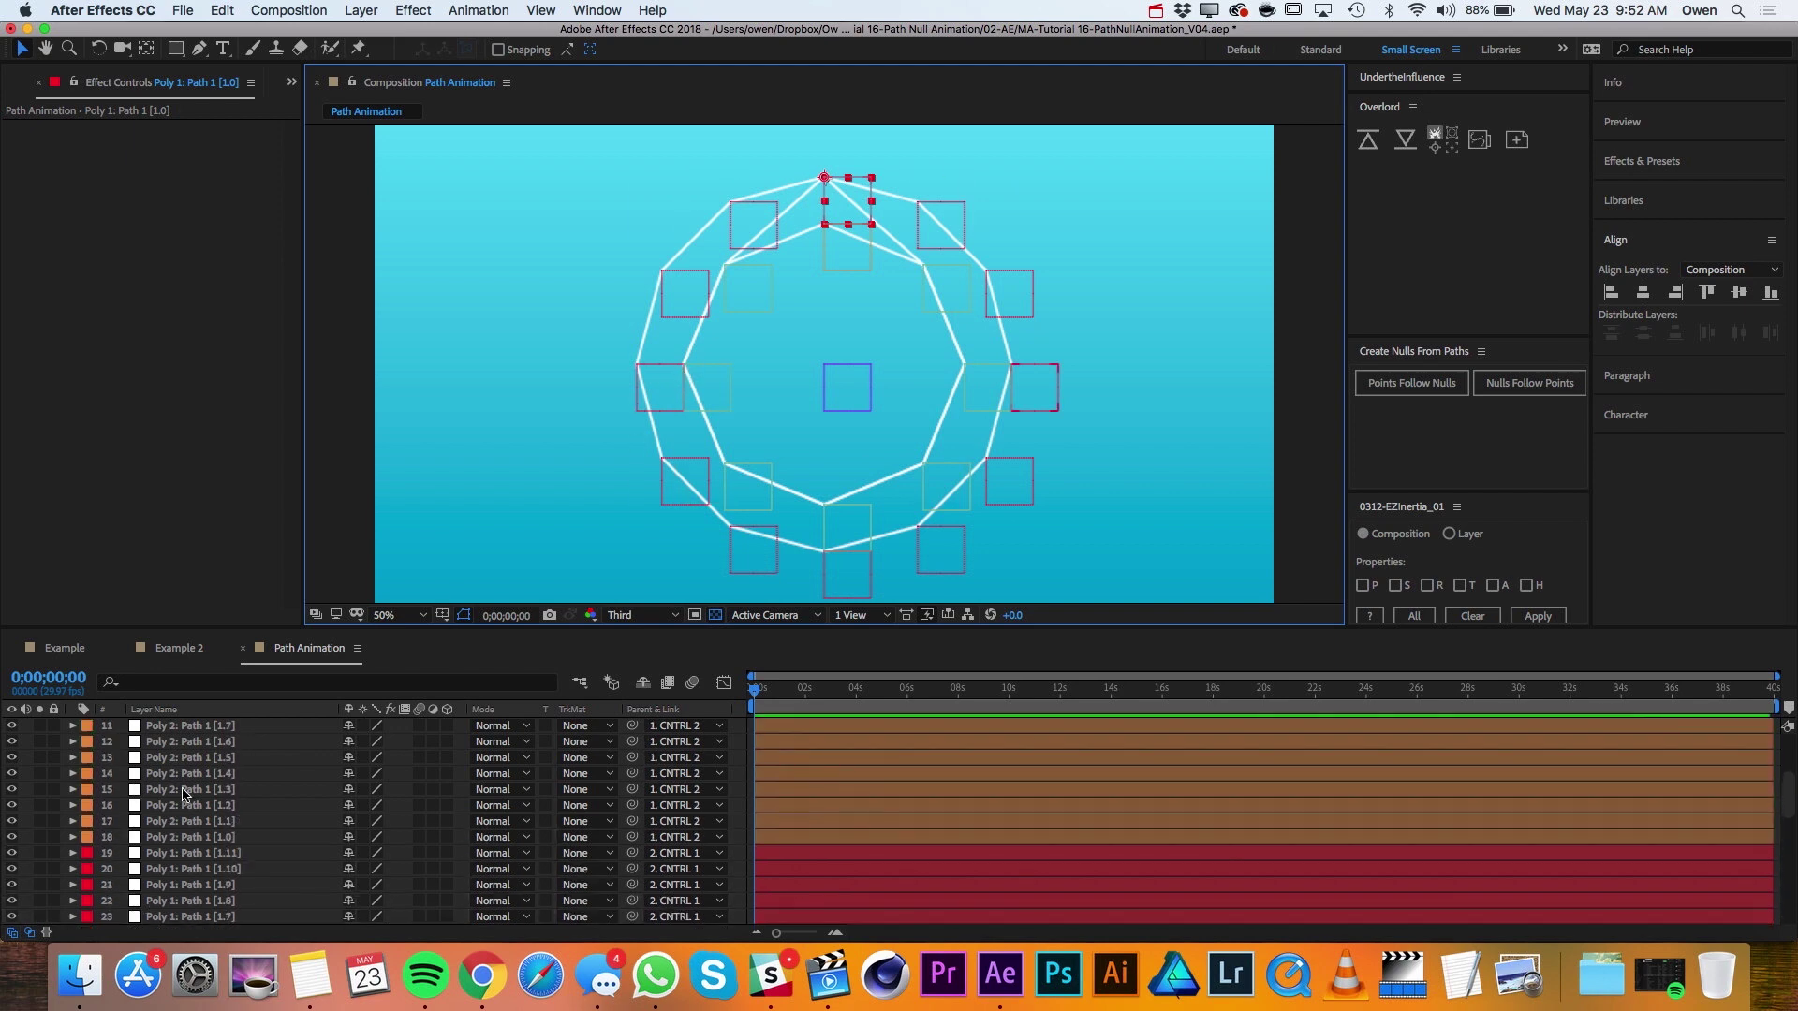
left_click(184, 773)
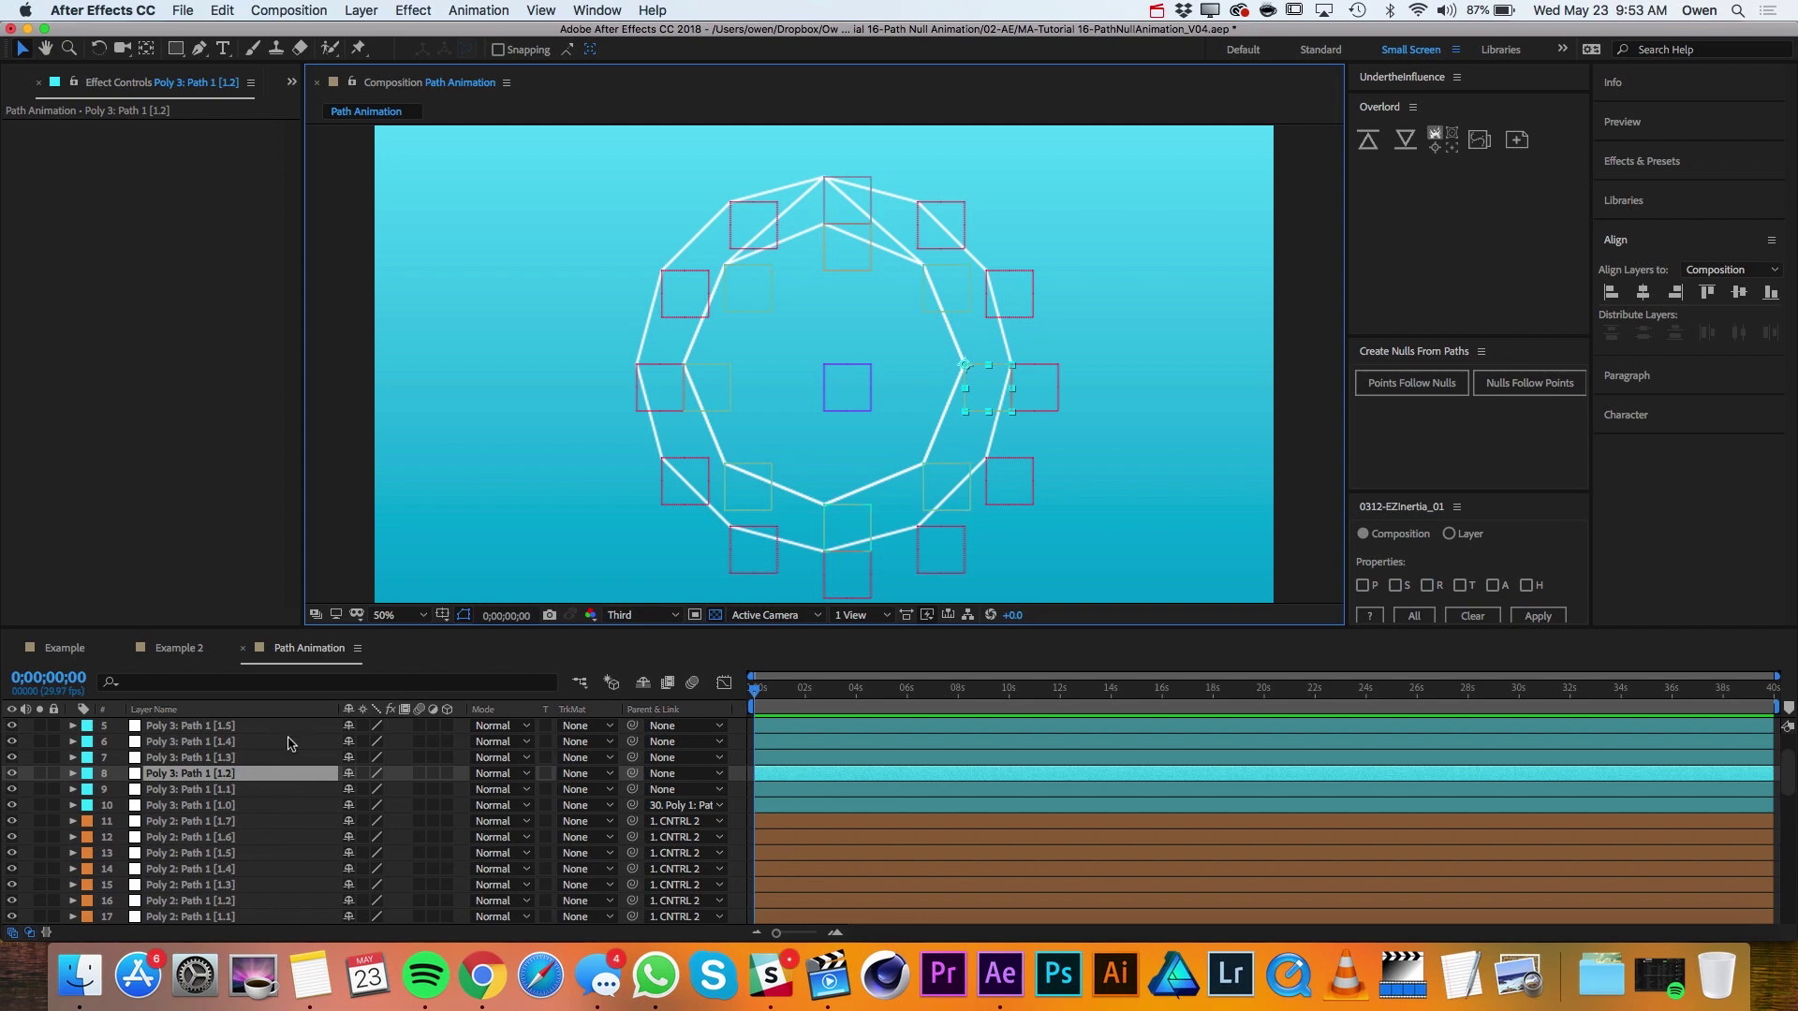
key("grave")
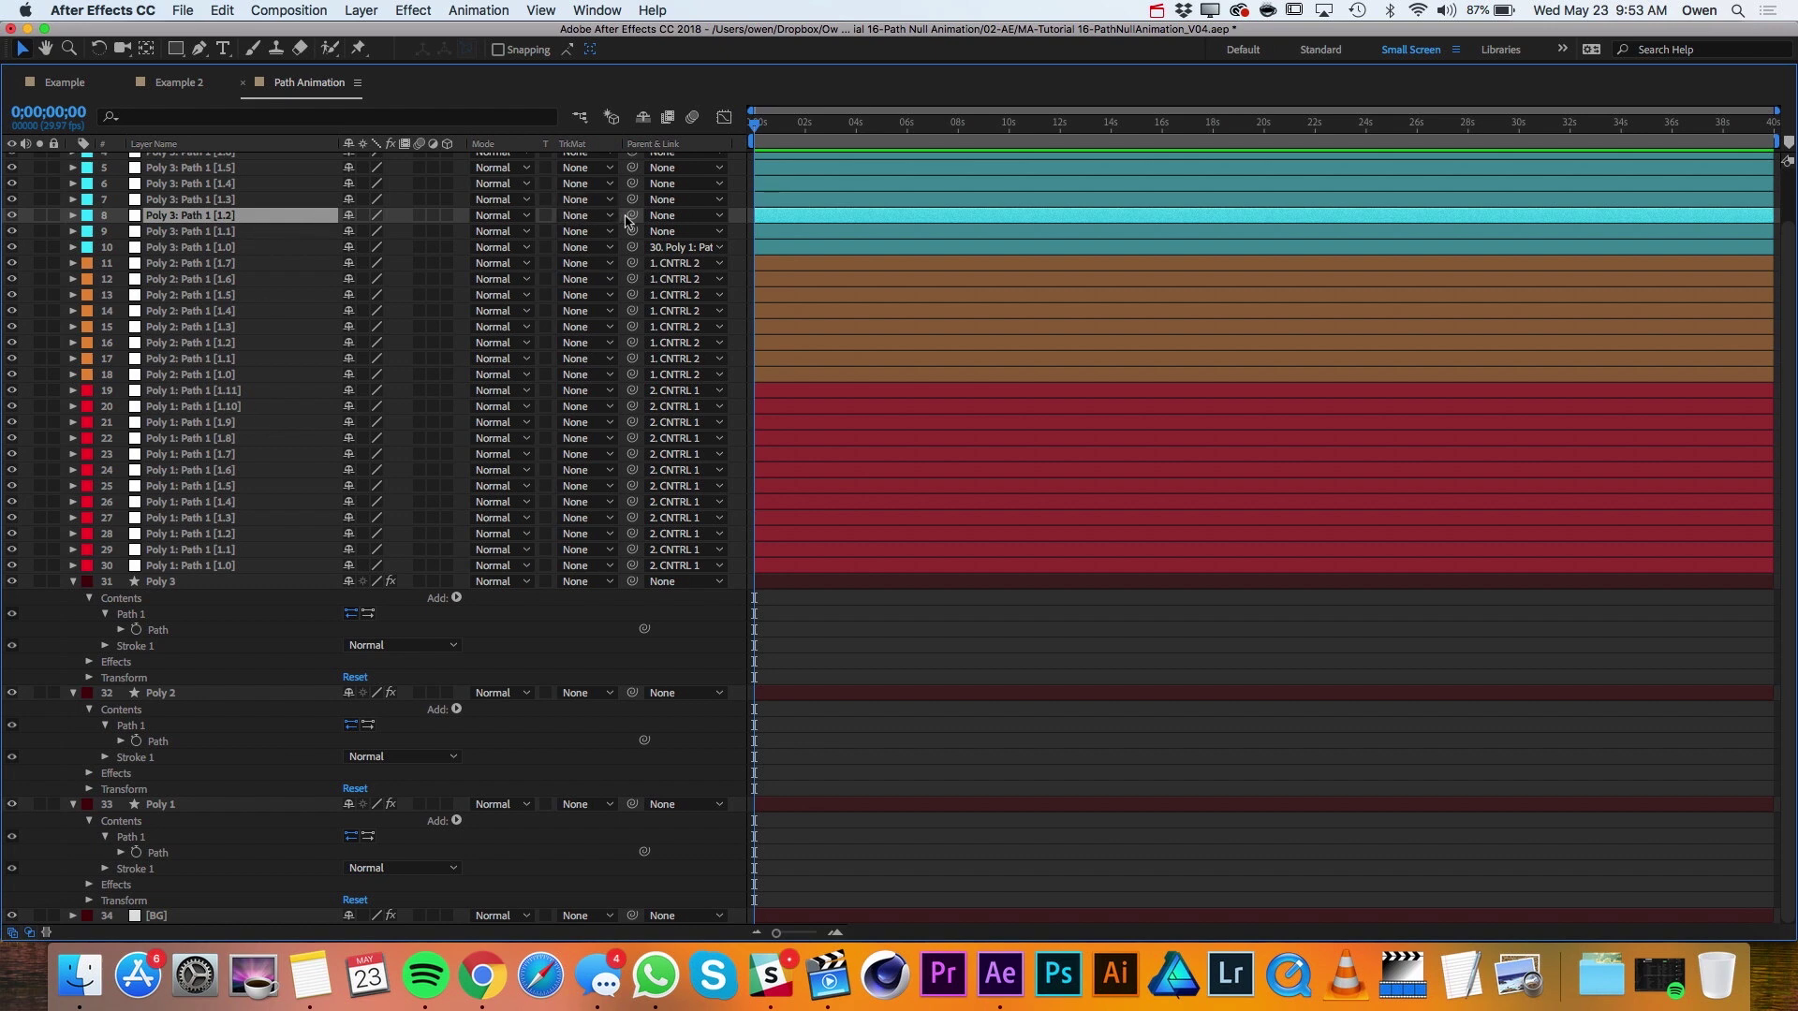
left_click_drag(631, 217, 242, 519)
left_click(232, 182)
left_click_drag(632, 184, 228, 470)
scroll(229, 281, "up", 2)
left_click(232, 183)
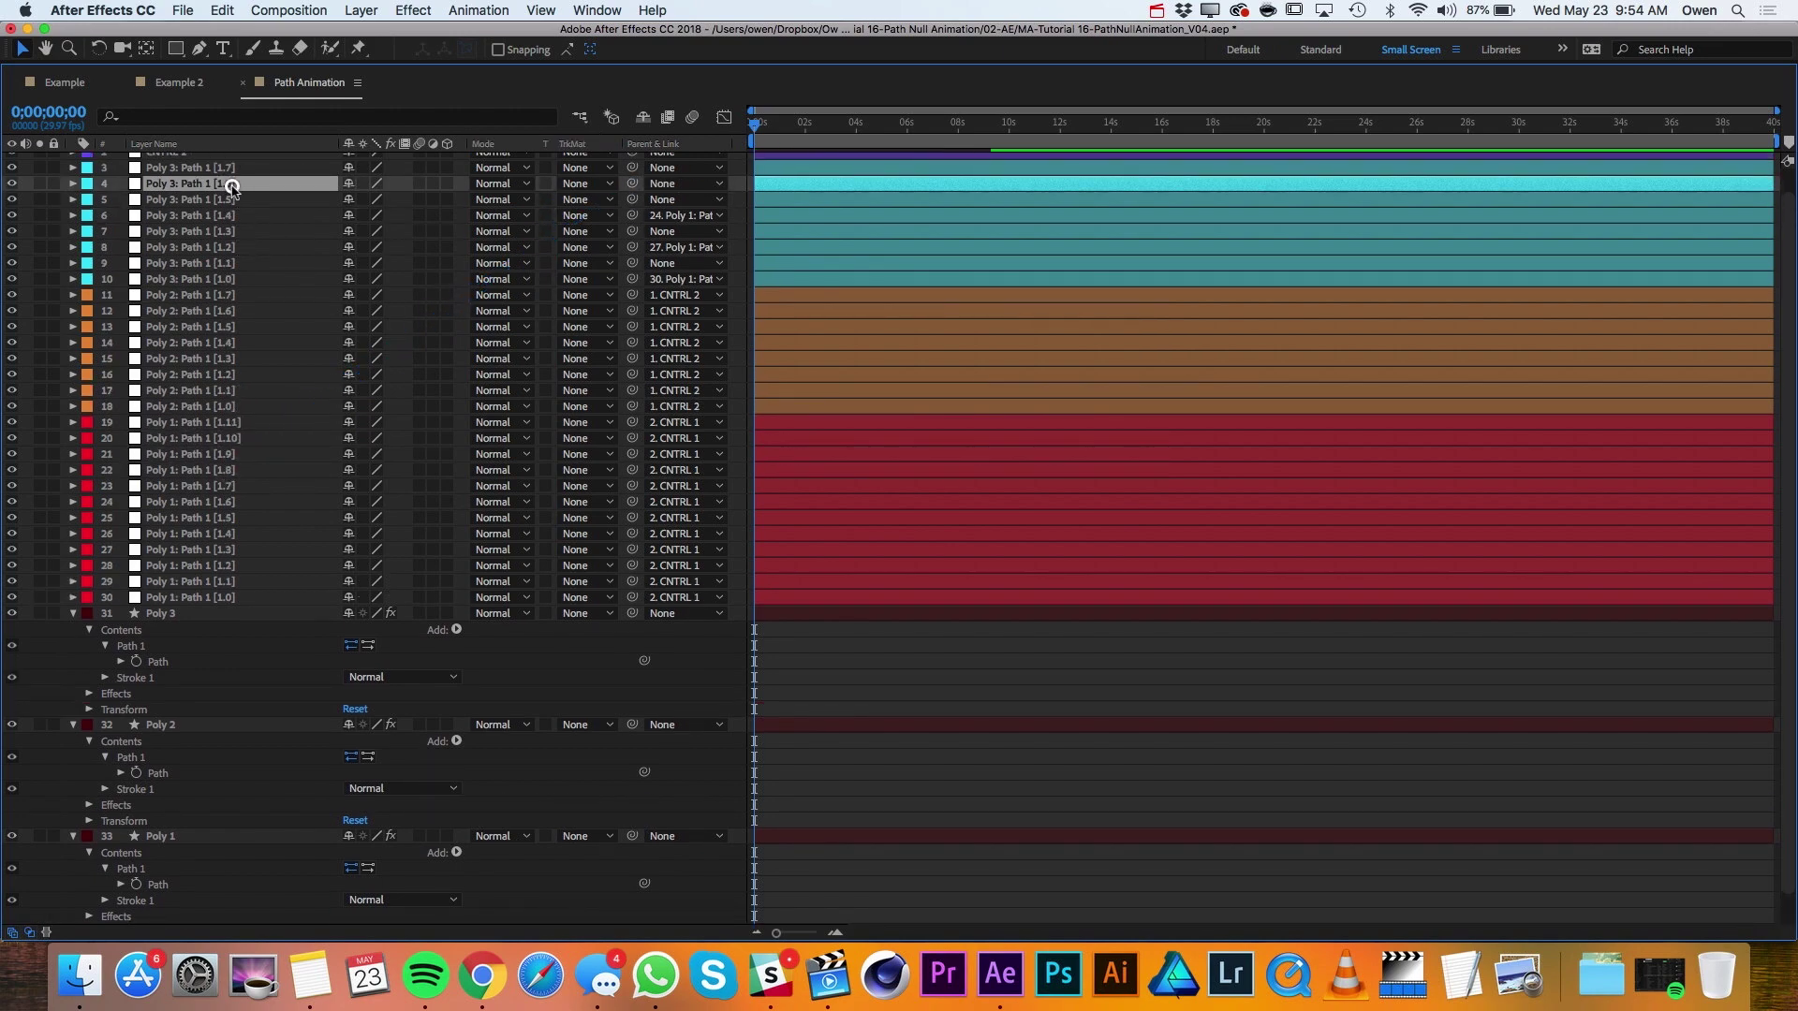
left_click_drag(632, 183, 264, 457)
key("grave")
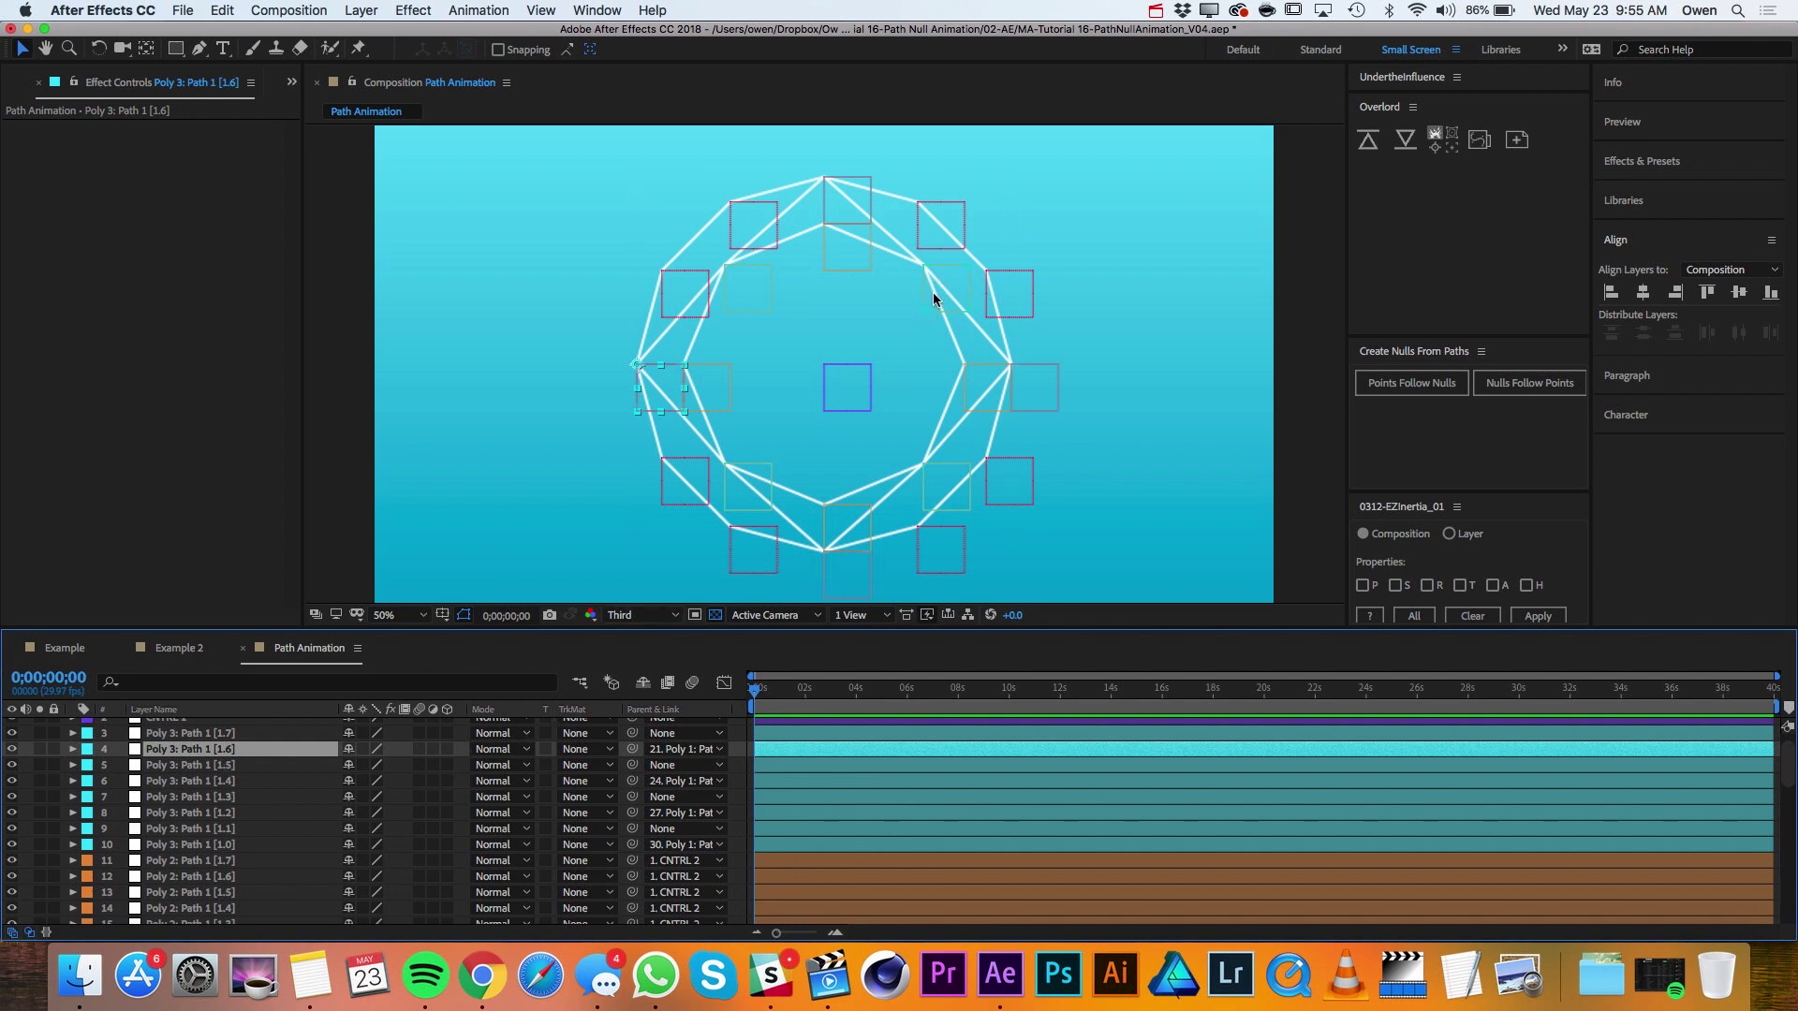
Parent the Poly 3: Path 1 [1.1] null to Poly 2: Path 1 [1.1].
left_click(229, 814)
left_click(234, 830)
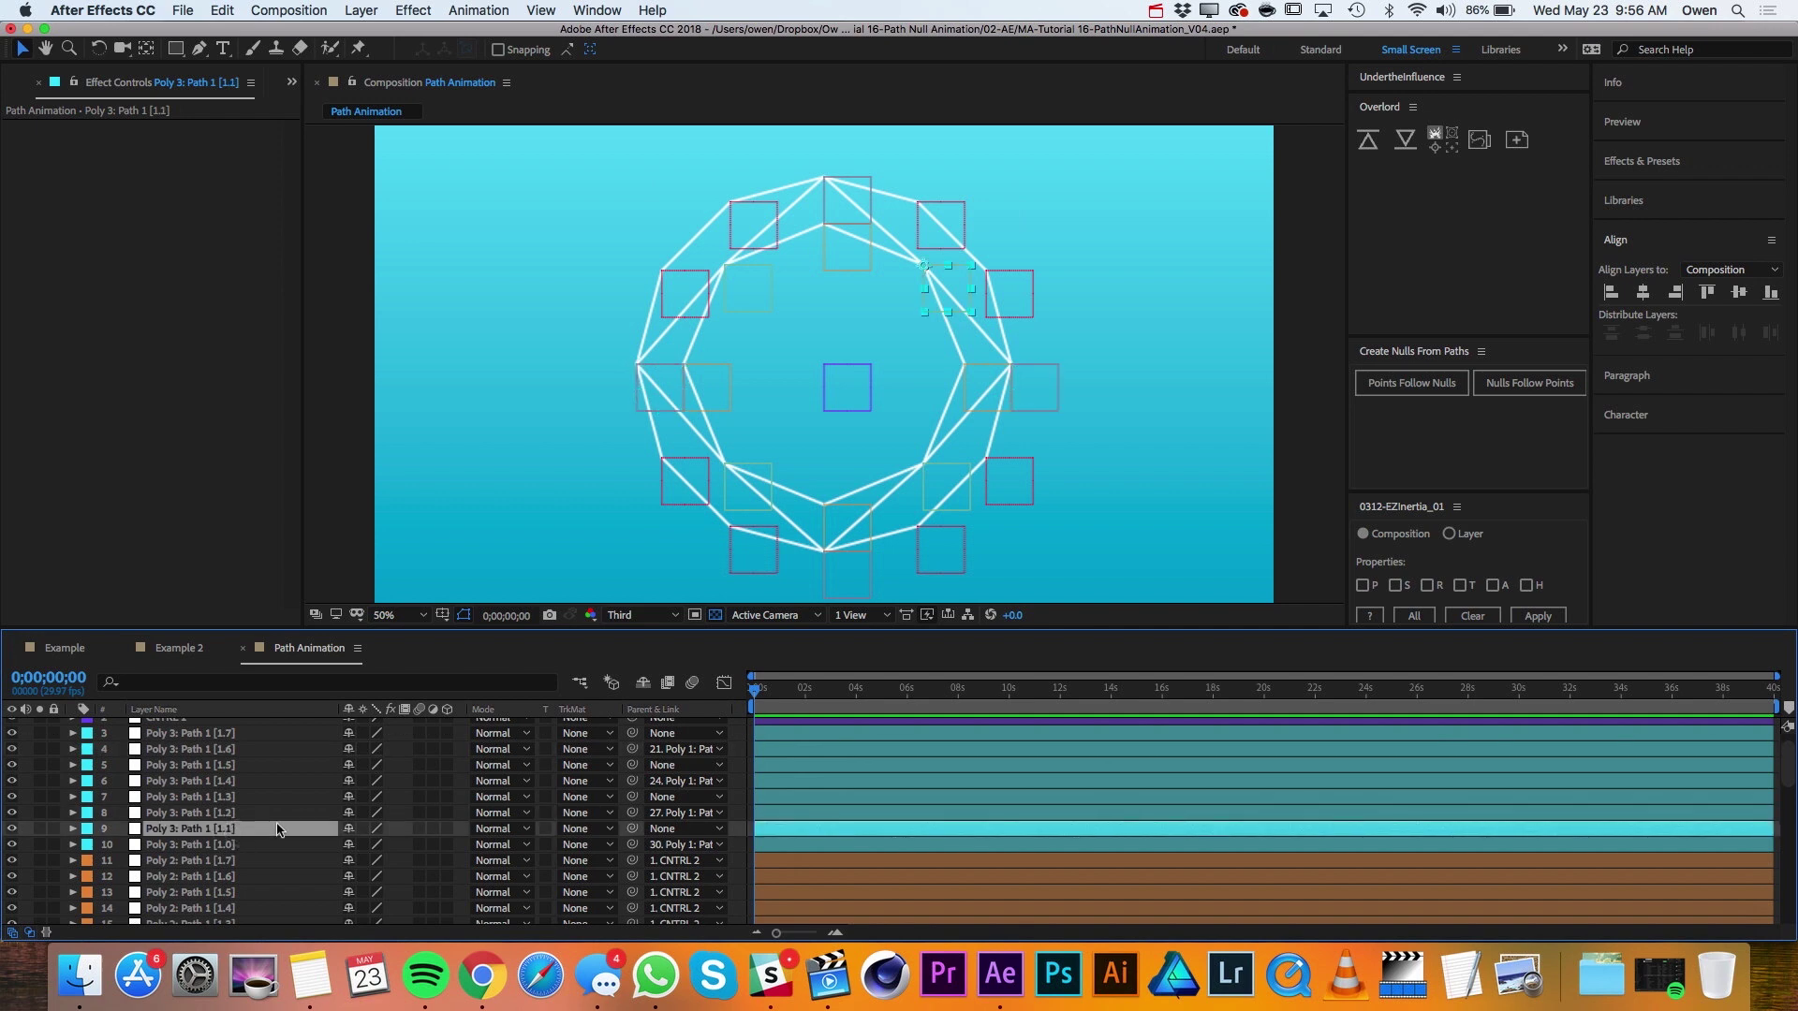
scroll(277, 830, "down", 2)
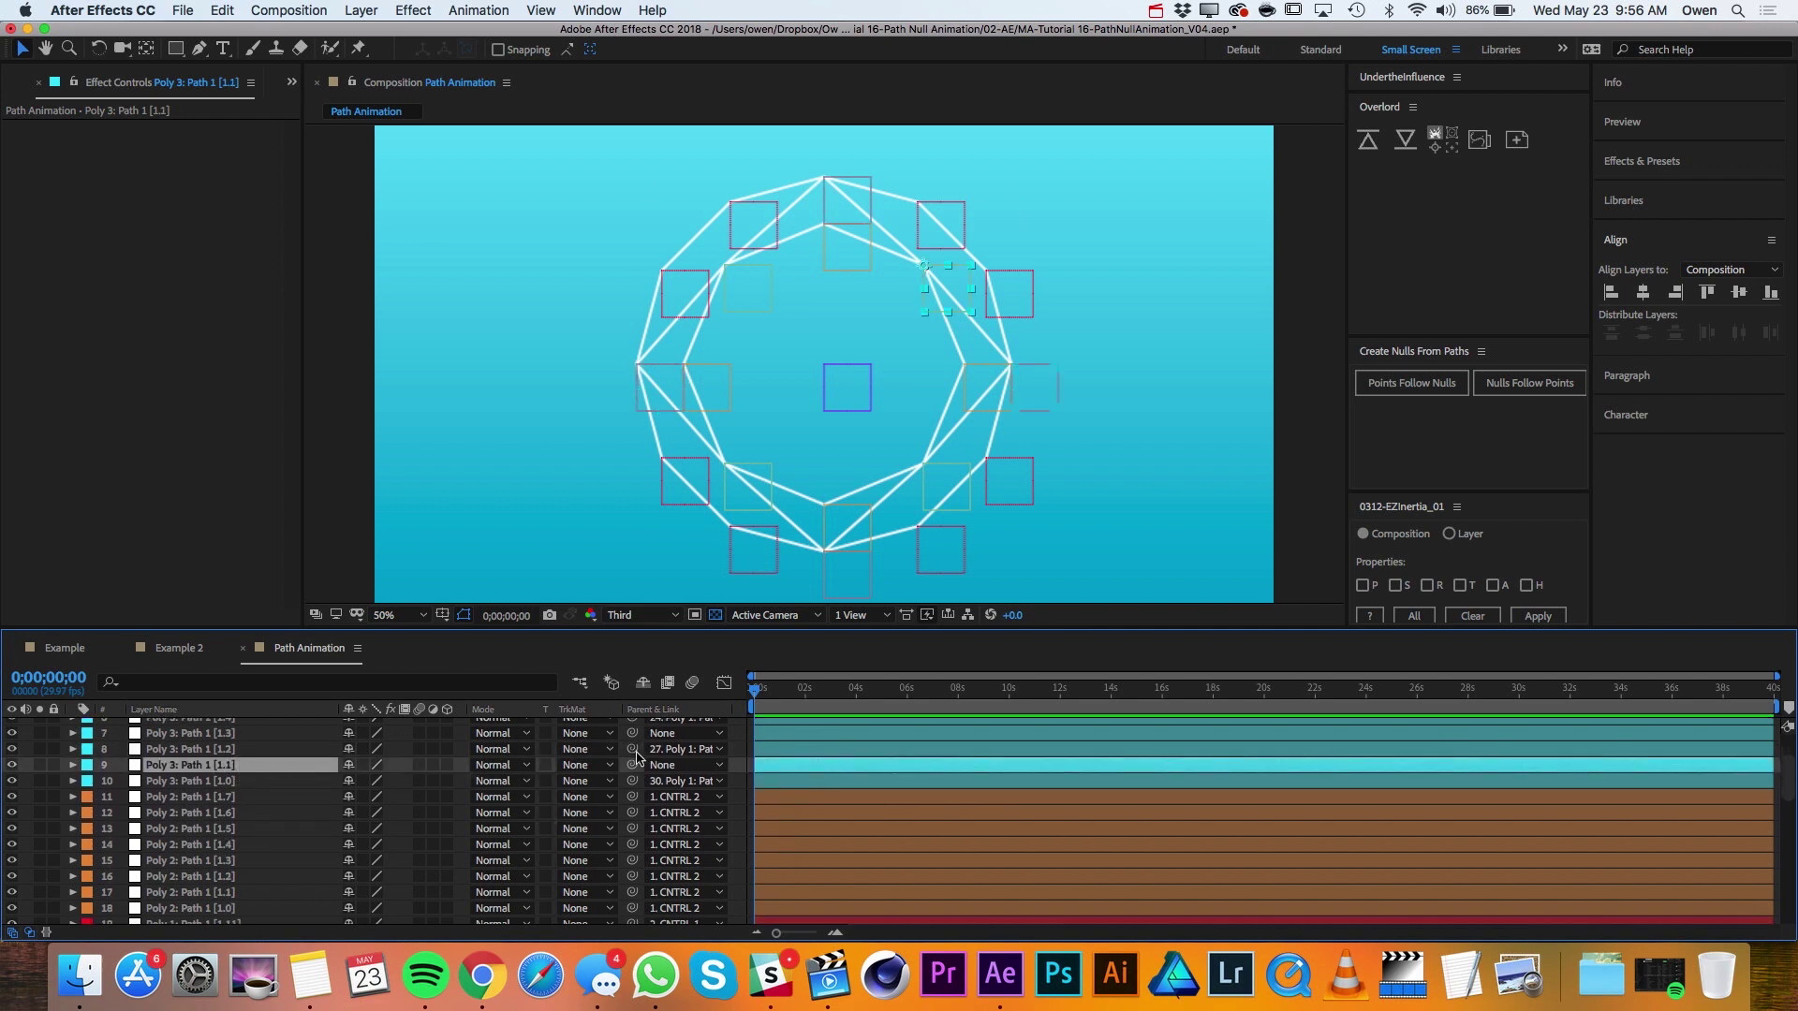
left_click_drag(632, 765, 322, 894)
scroll(266, 752, "up", 1)
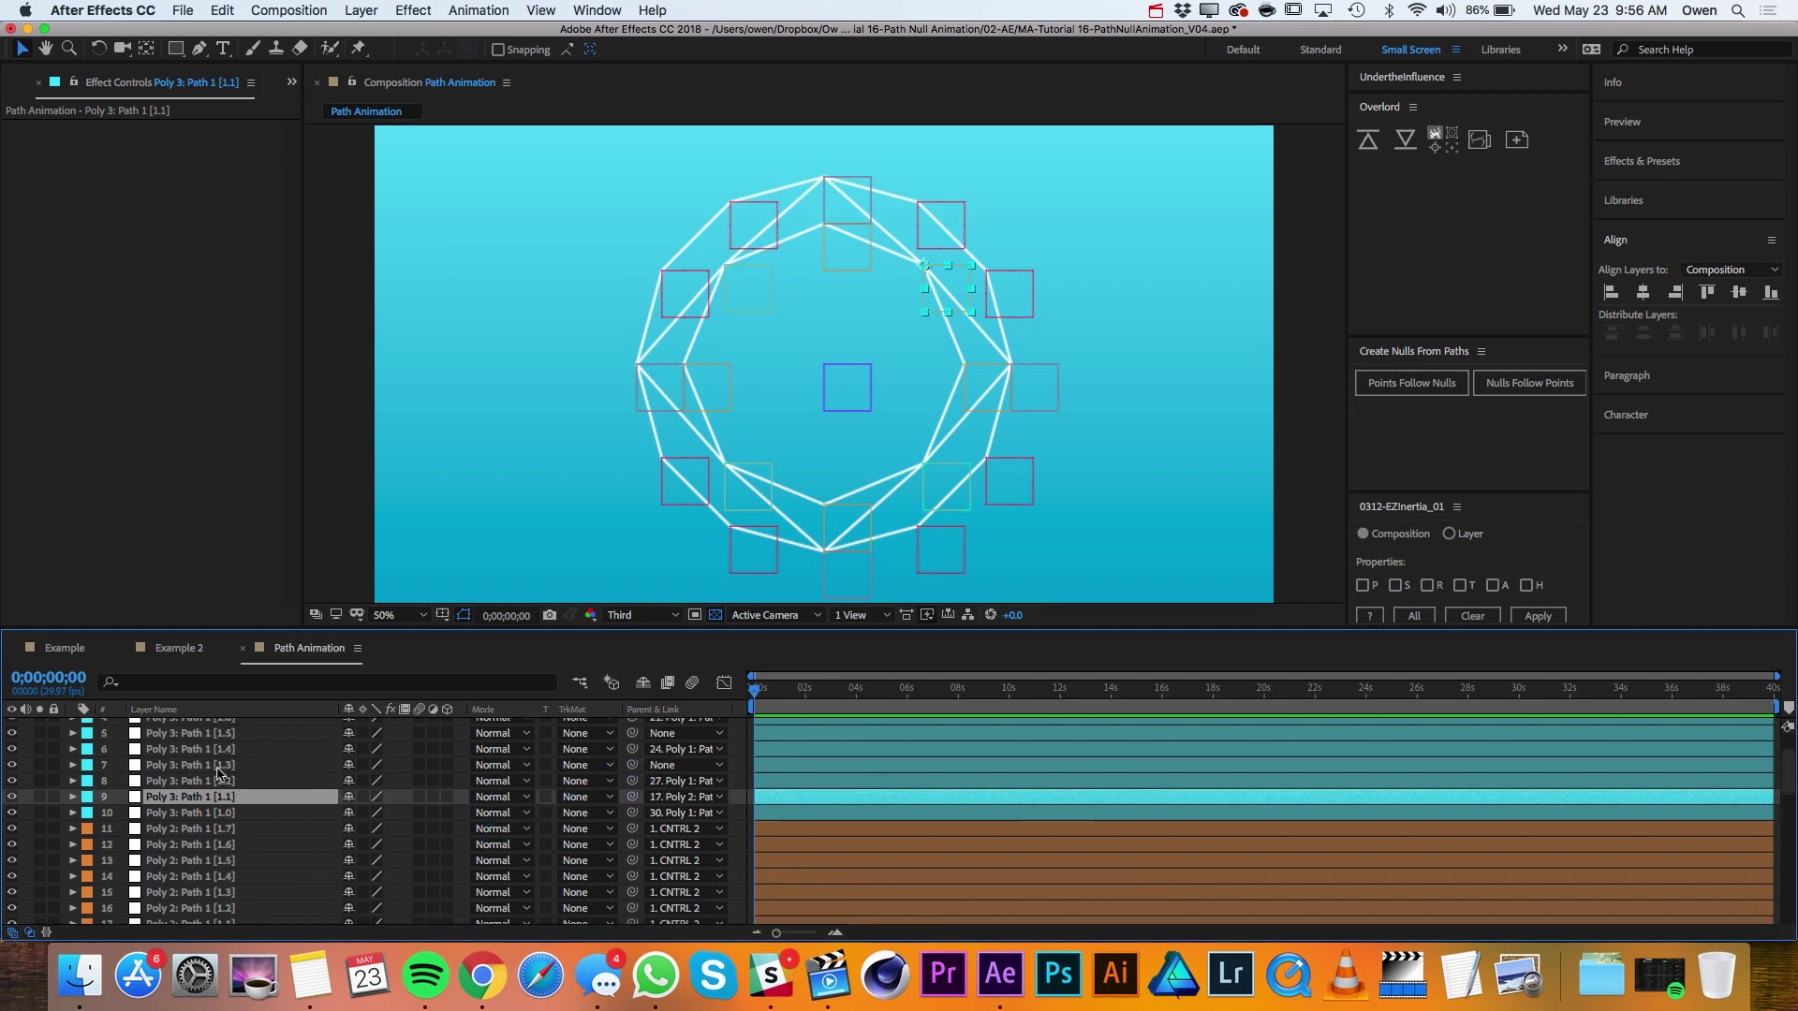
With the timeline maximized, parent Poly 3 nulls [1.3], [1.5], [1.7] to matching Poly 2 nulls.
key("grave")
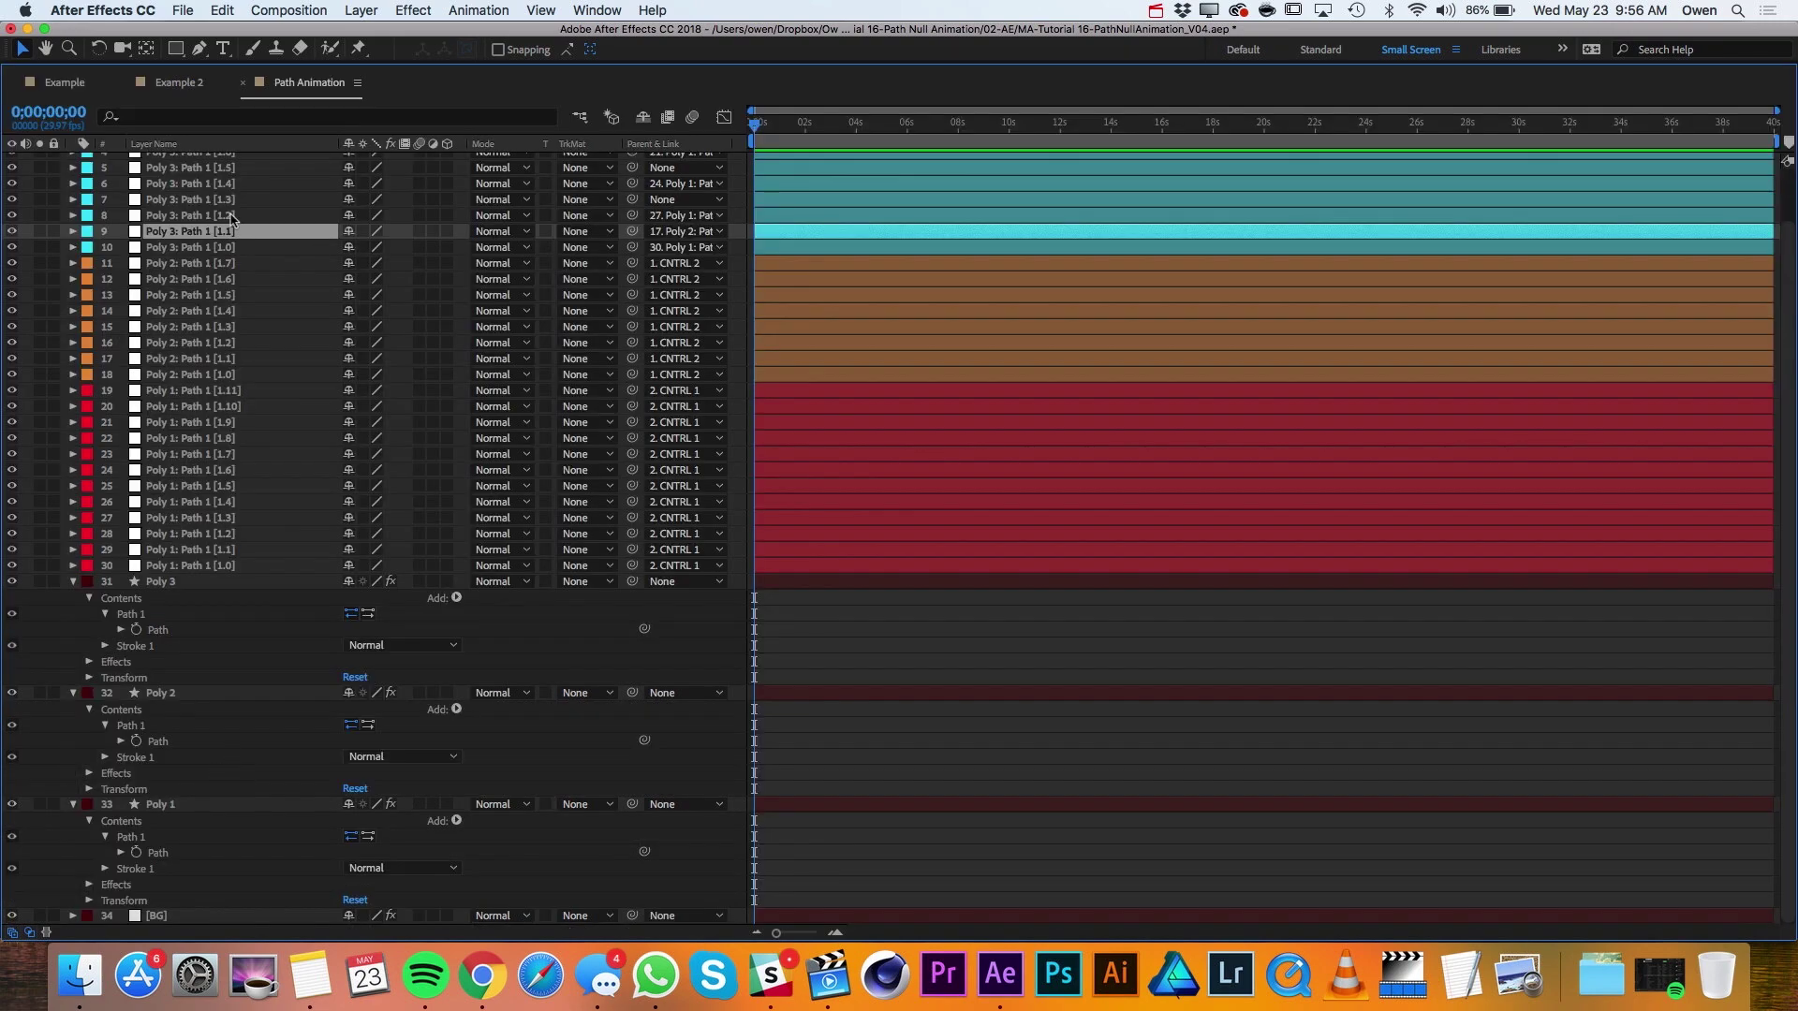
left_click_drag(632, 199, 319, 327)
scroll(236, 225, "up", 2)
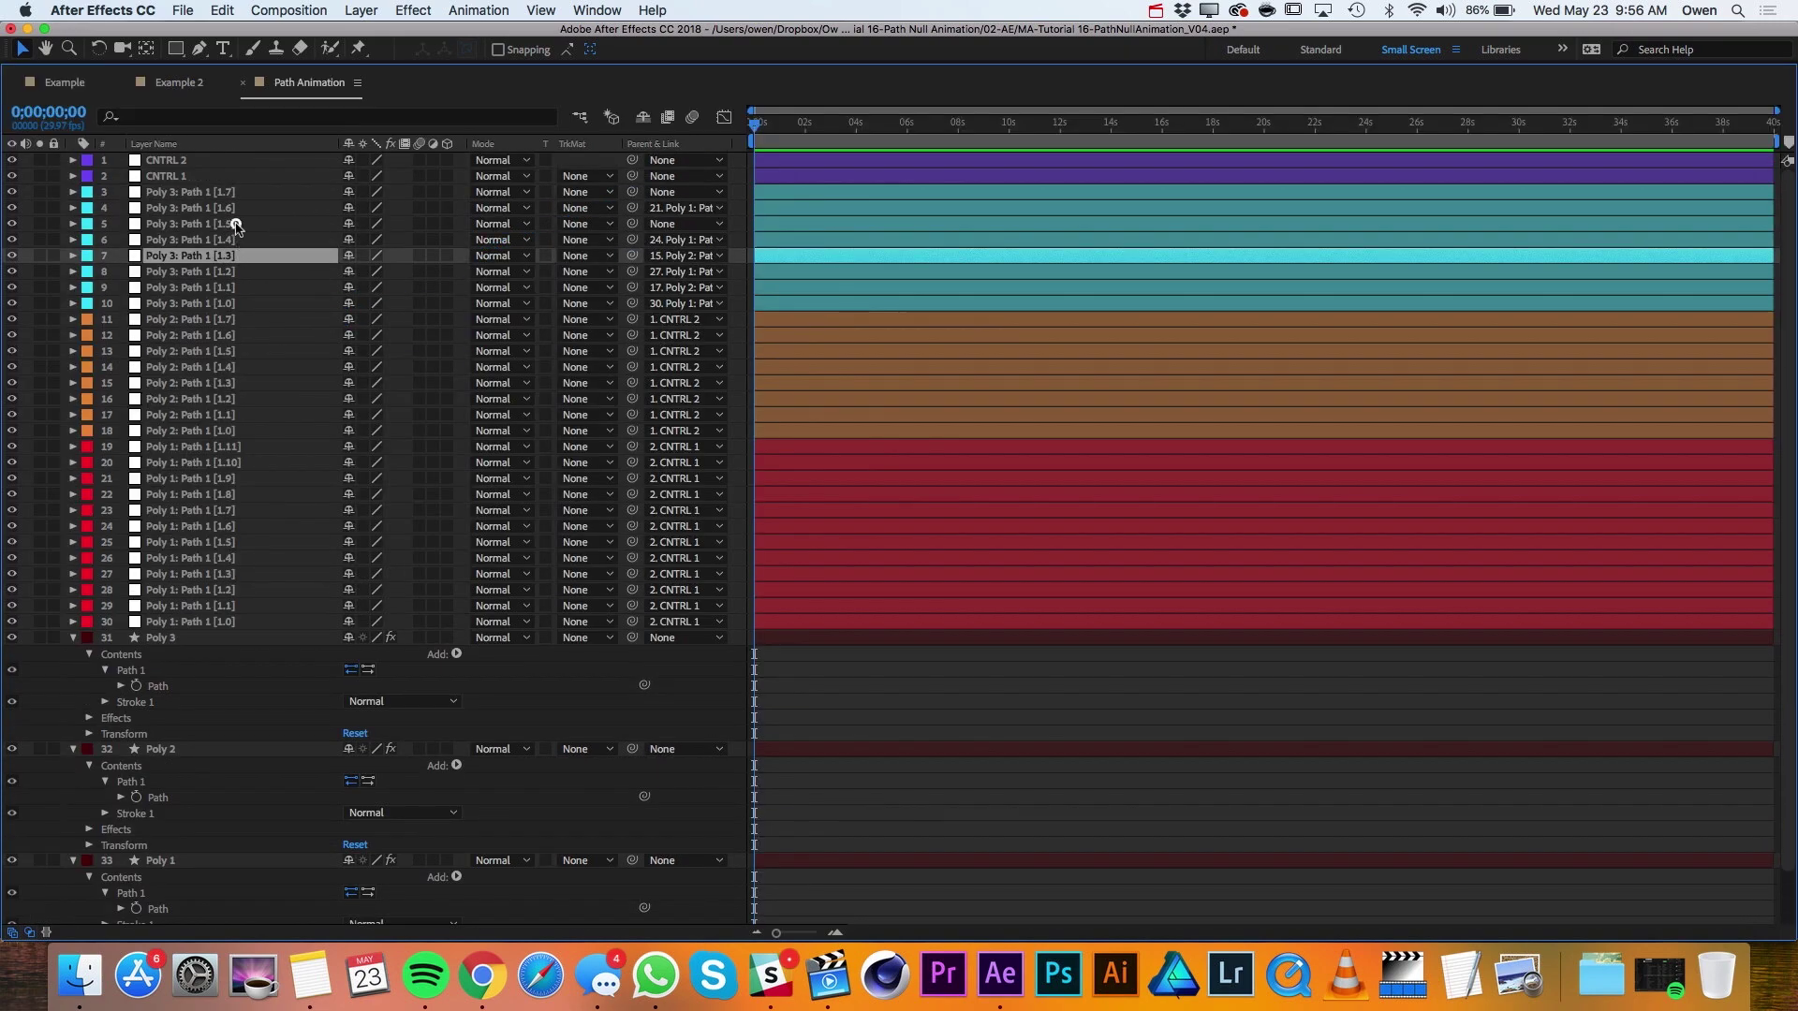
left_click(236, 226)
left_click_drag(632, 224, 253, 353)
left_click_drag(632, 192, 257, 324)
key("grave")
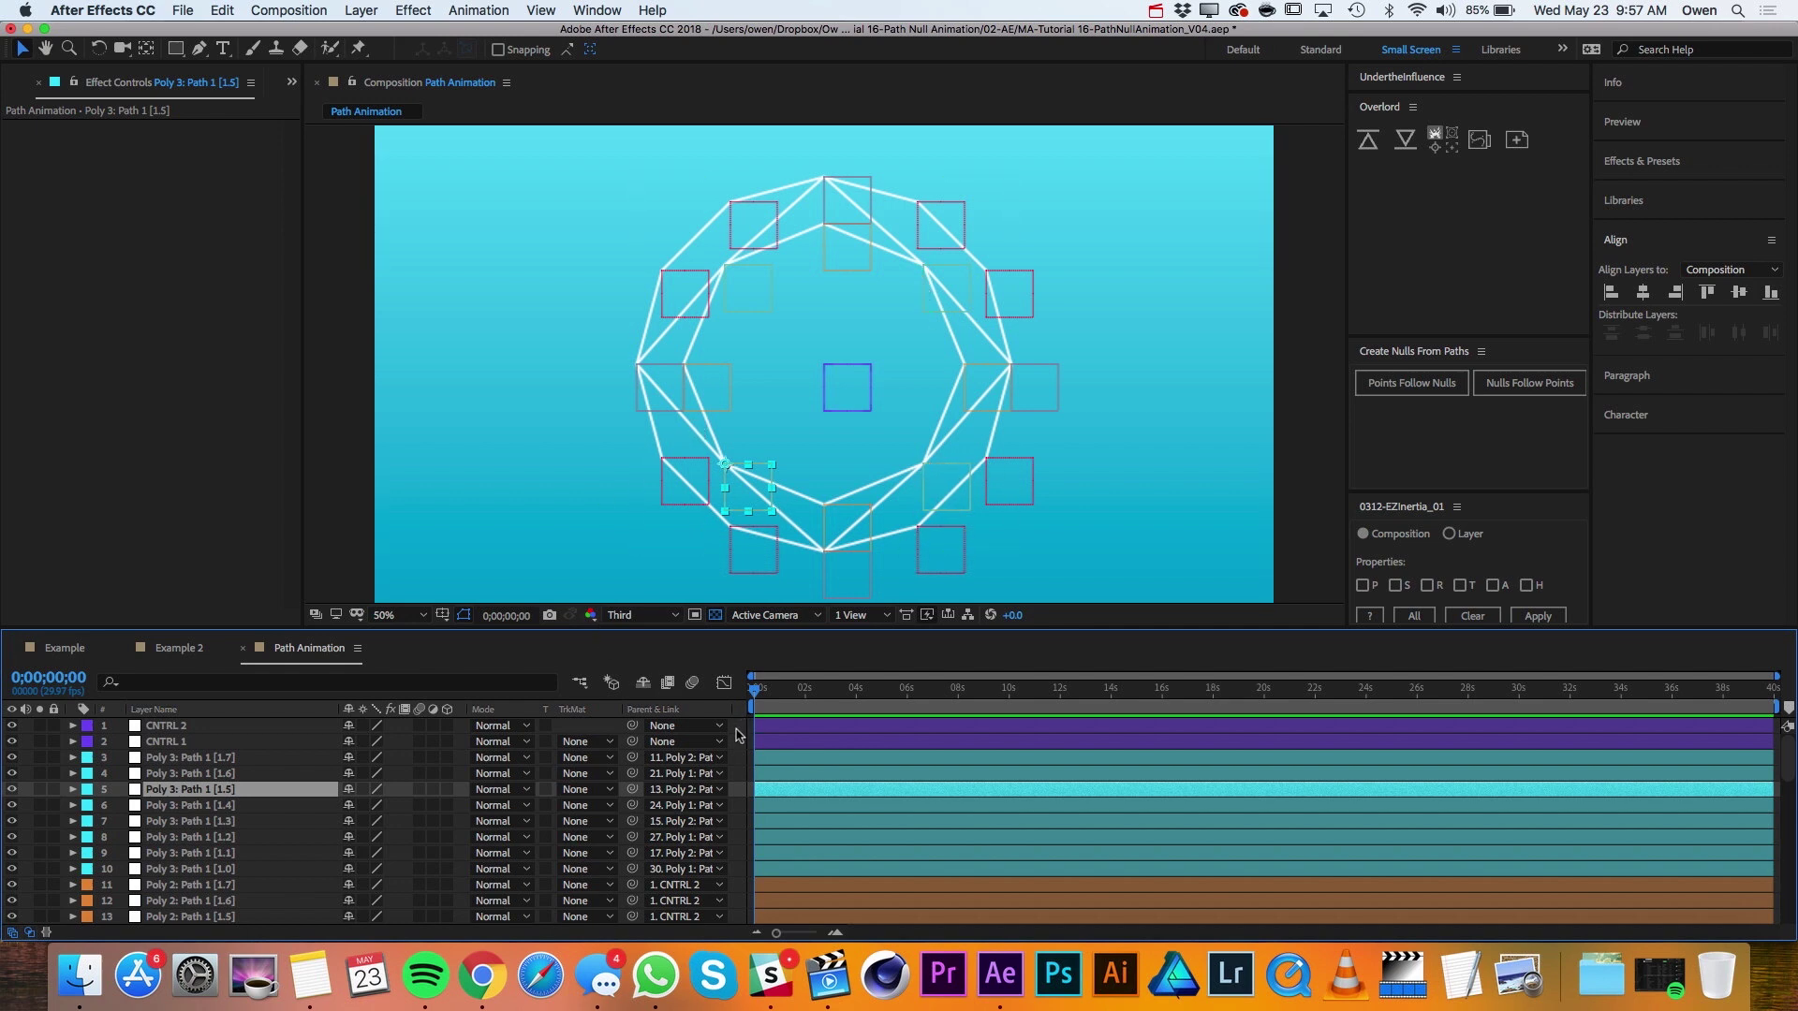
key("F2")
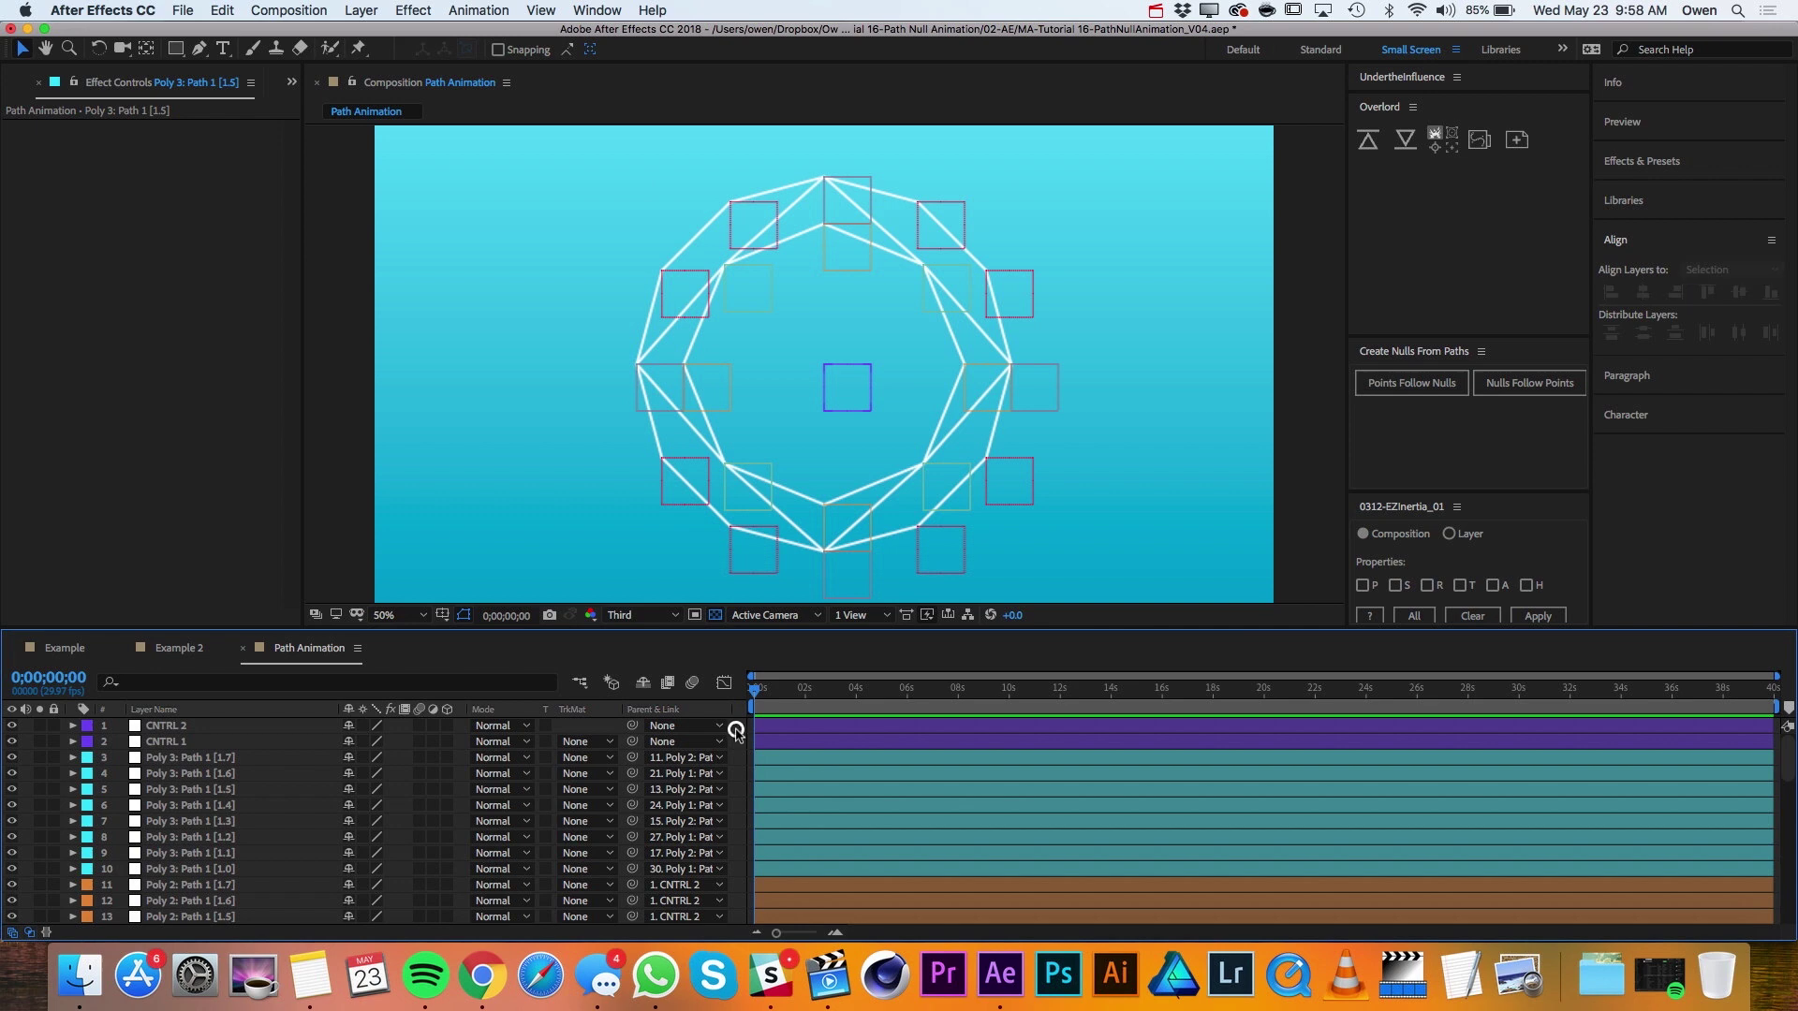
Draw a bent open path with the Pen tool near the polygons' upper-right corner.
left_click(199, 51)
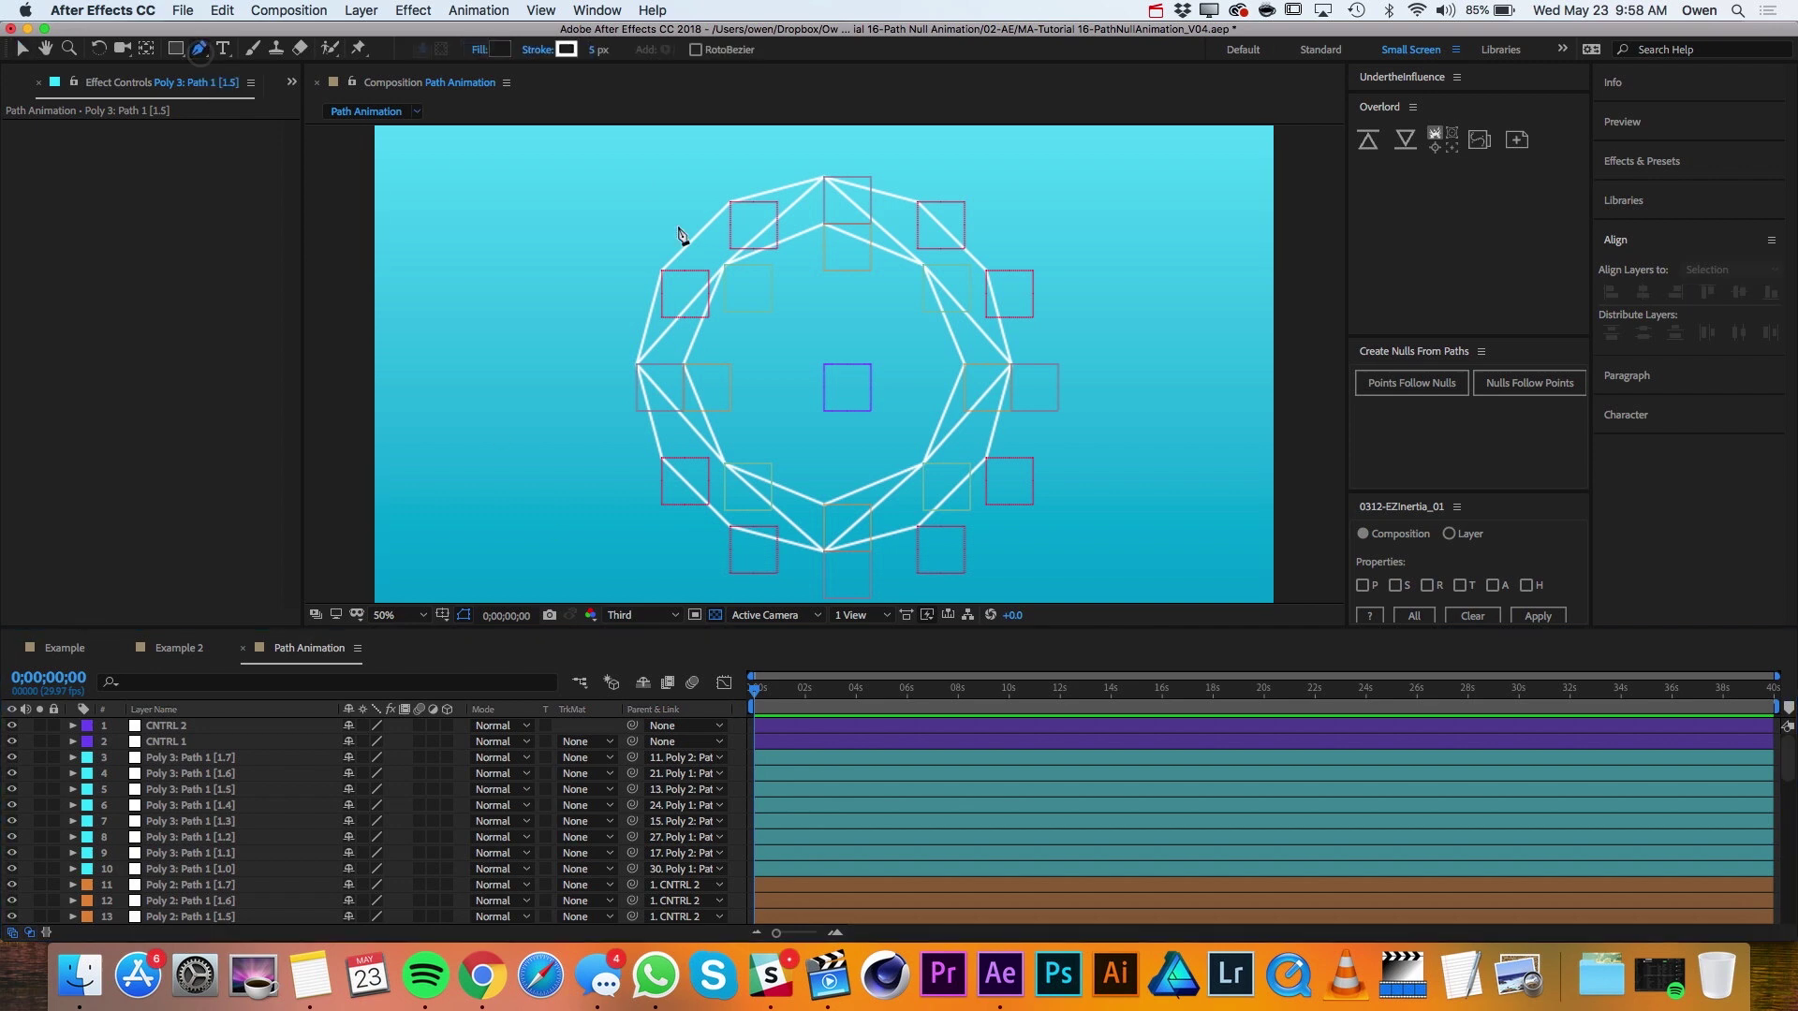
left_click(919, 203)
left_click_drag(924, 264, 987, 271)
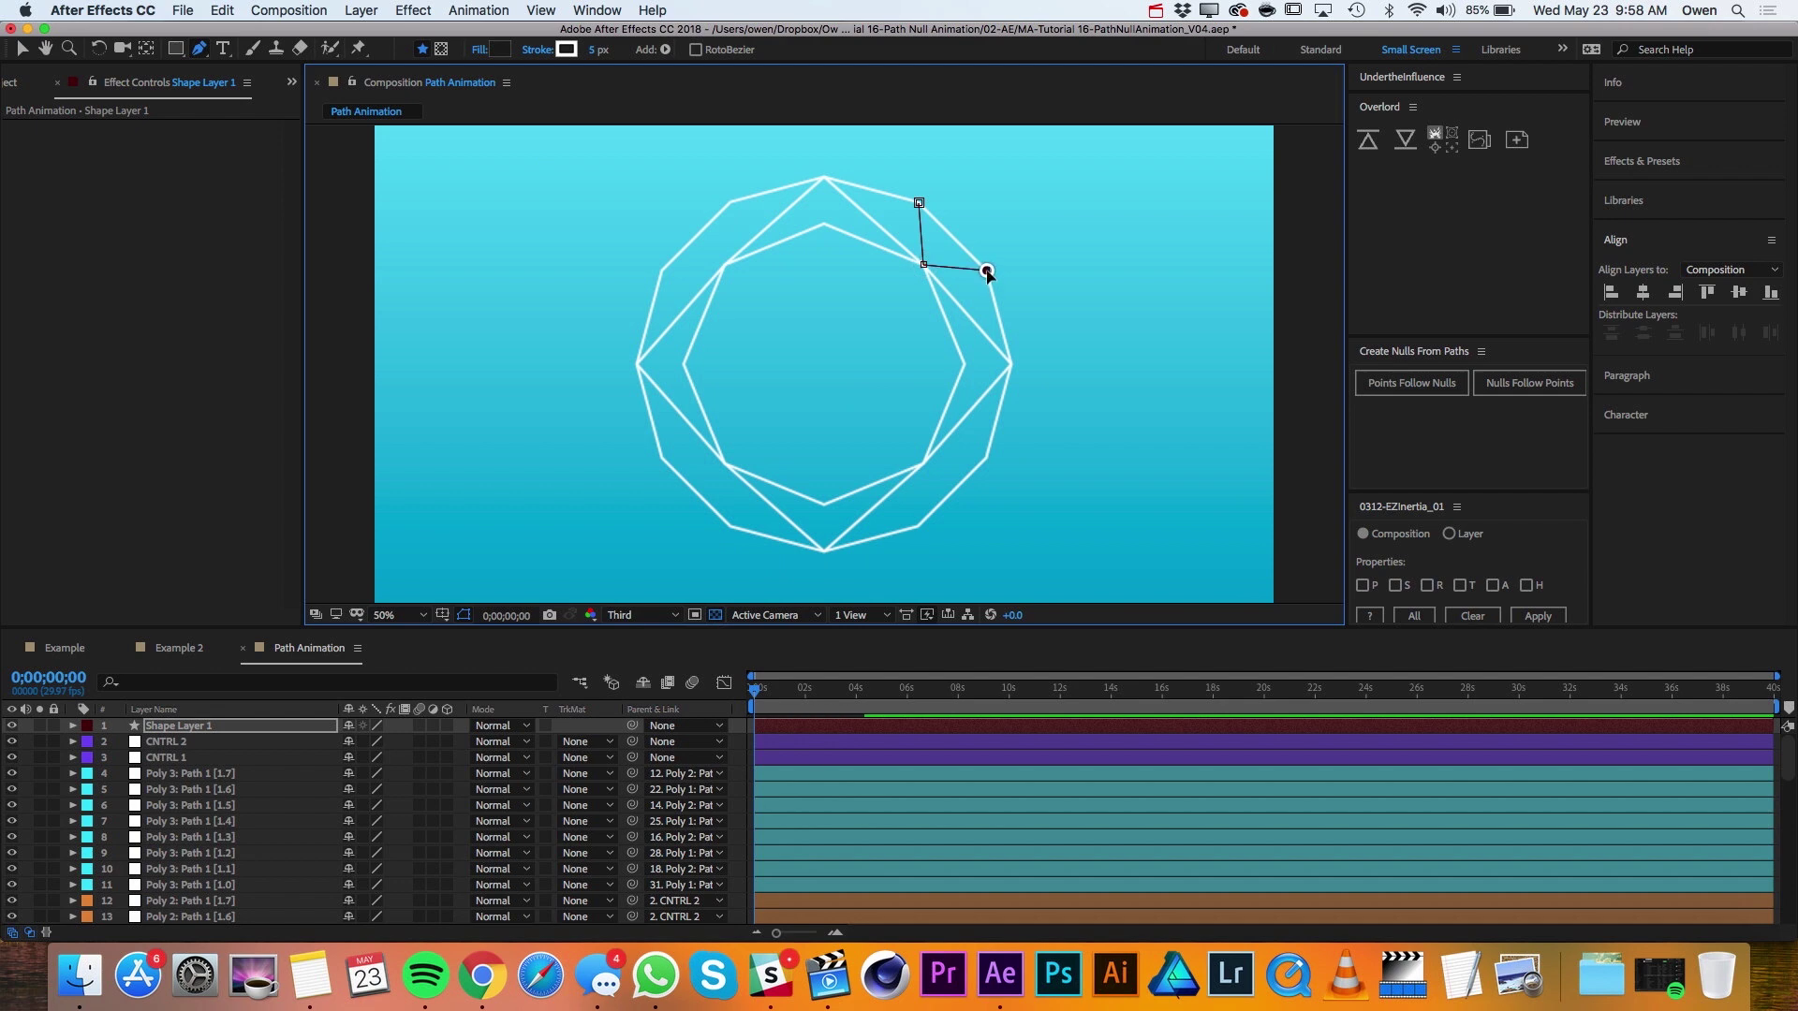
Move Path 1 out of Shape 1 into Contents and delete Shape 1 with its fill.
left_click(73, 727)
left_click(89, 742)
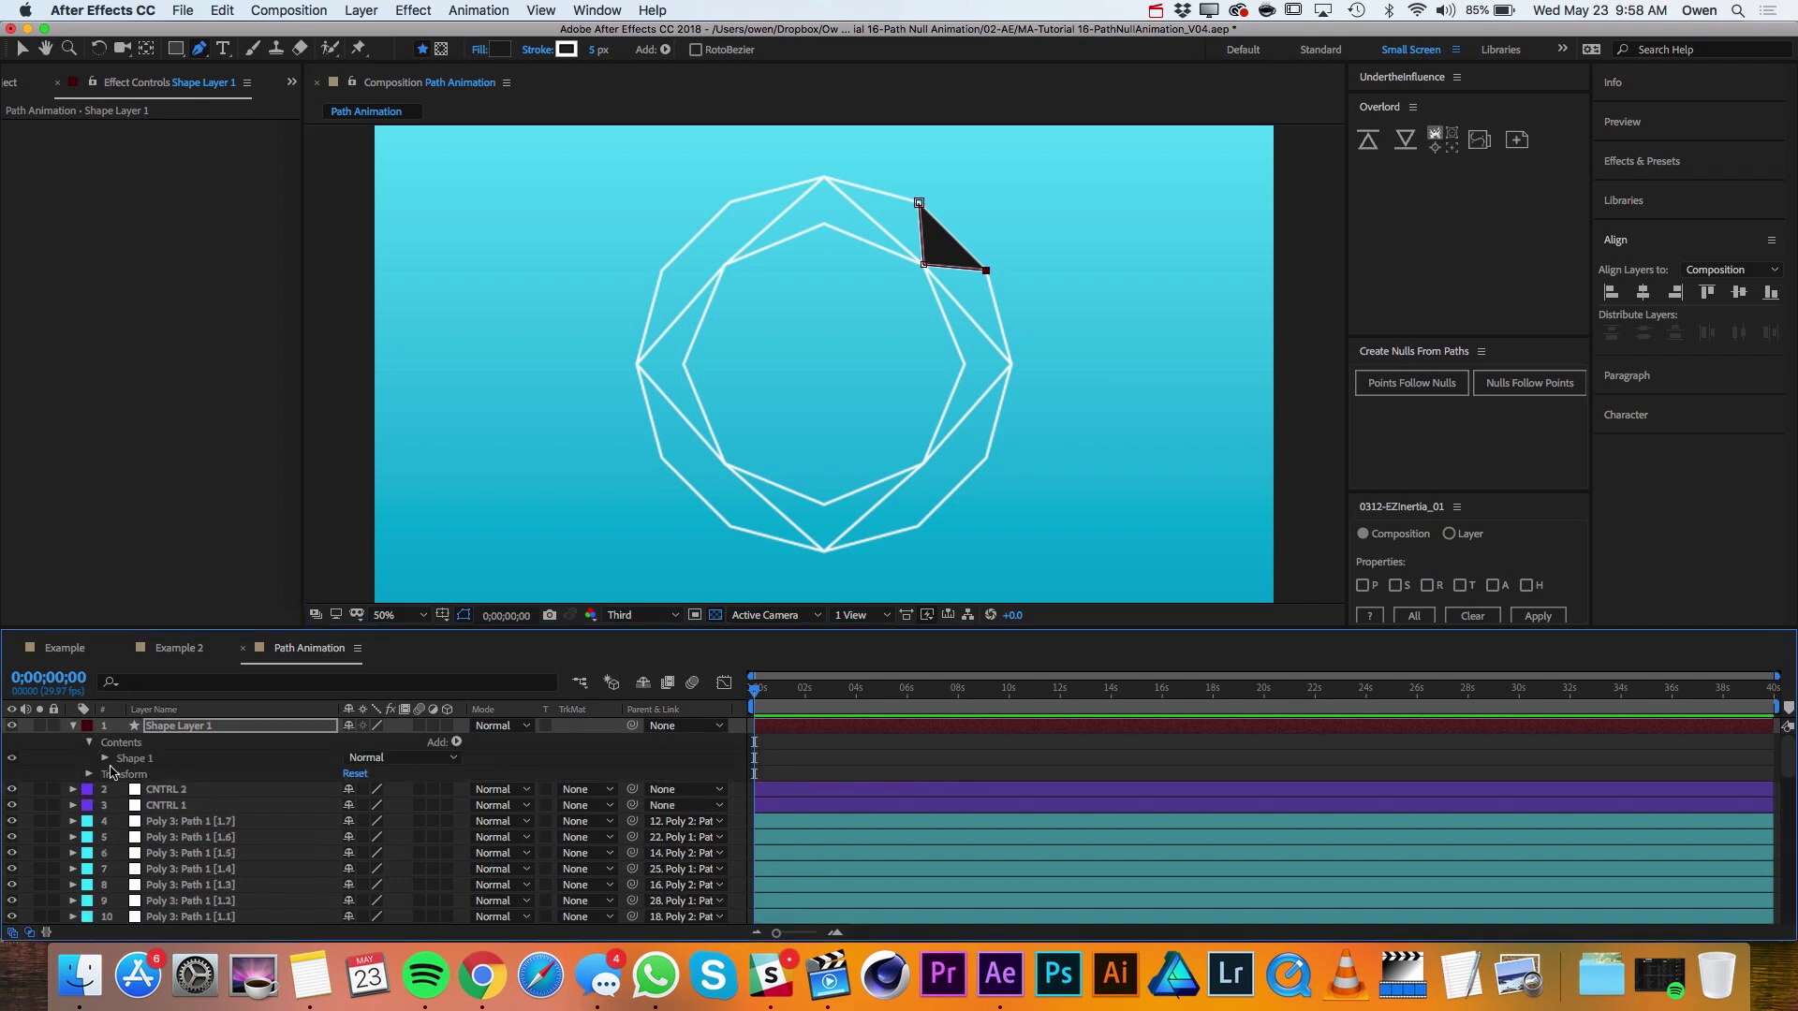
left_click(104, 758)
mouse_move(145, 775)
left_mouse_down()
mouse_move(145, 749)
mouse_move(141, 773)
left_mouse_up()
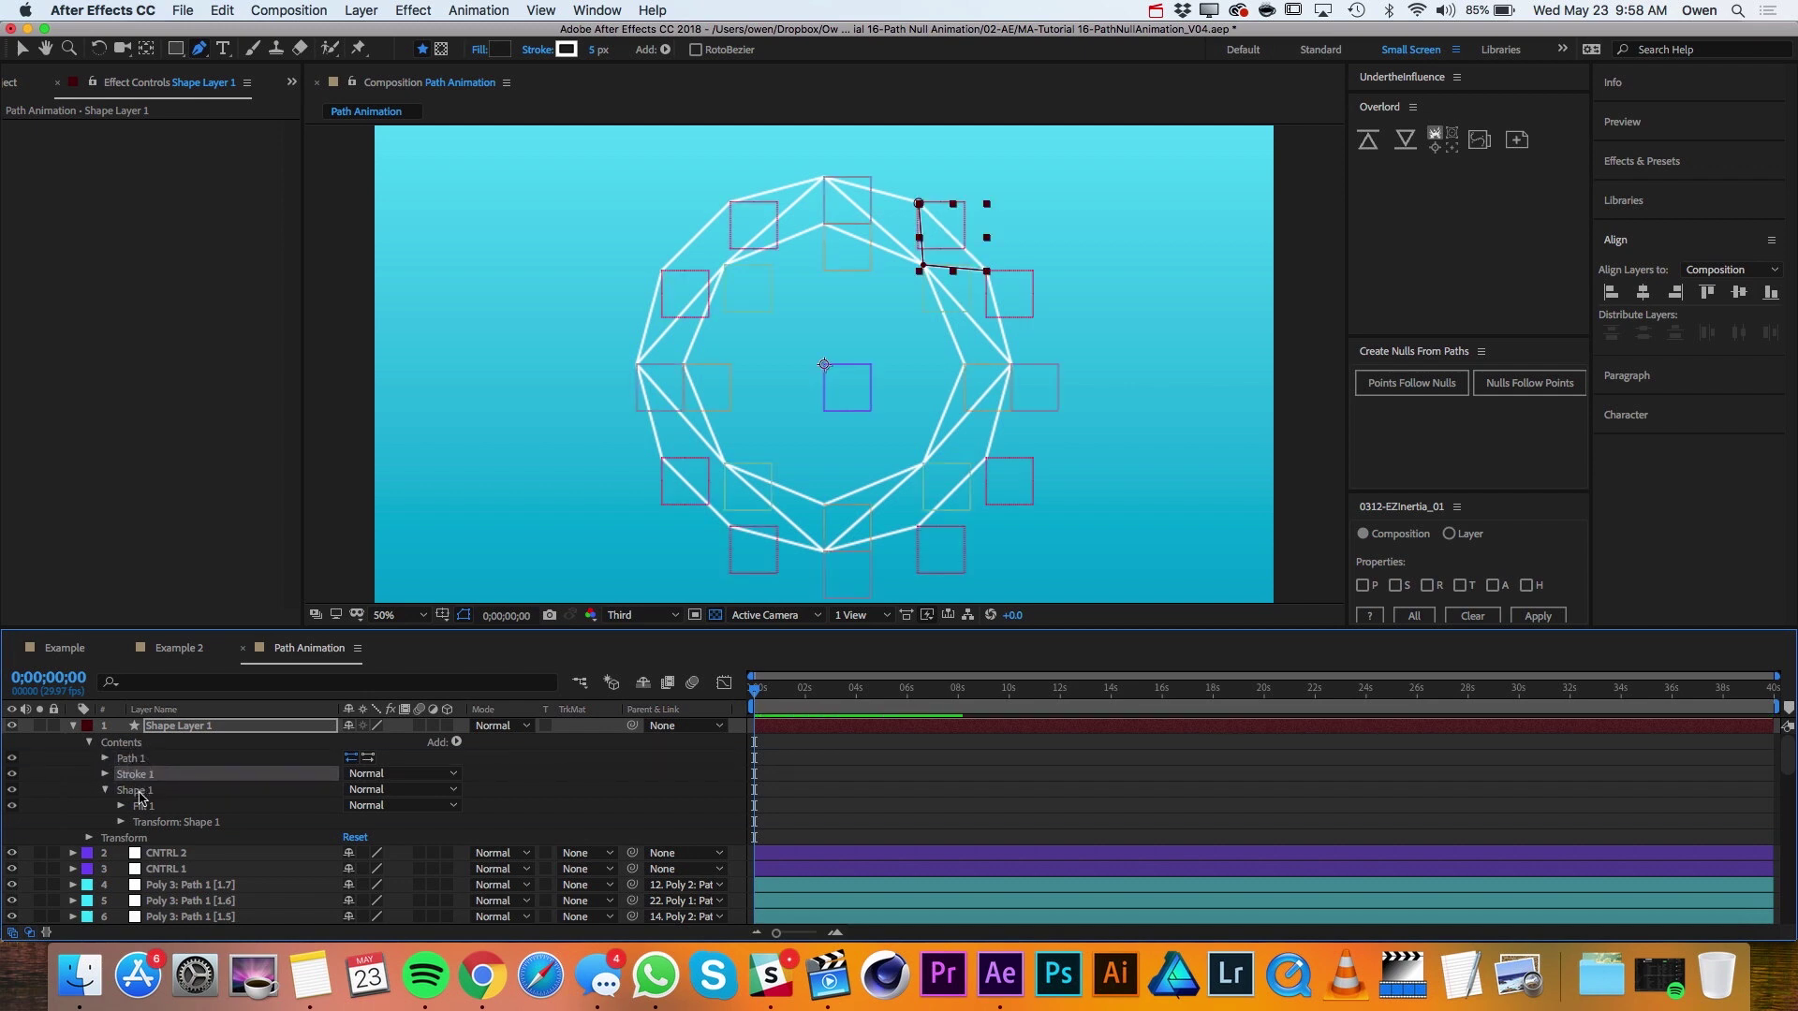
left_click(139, 791)
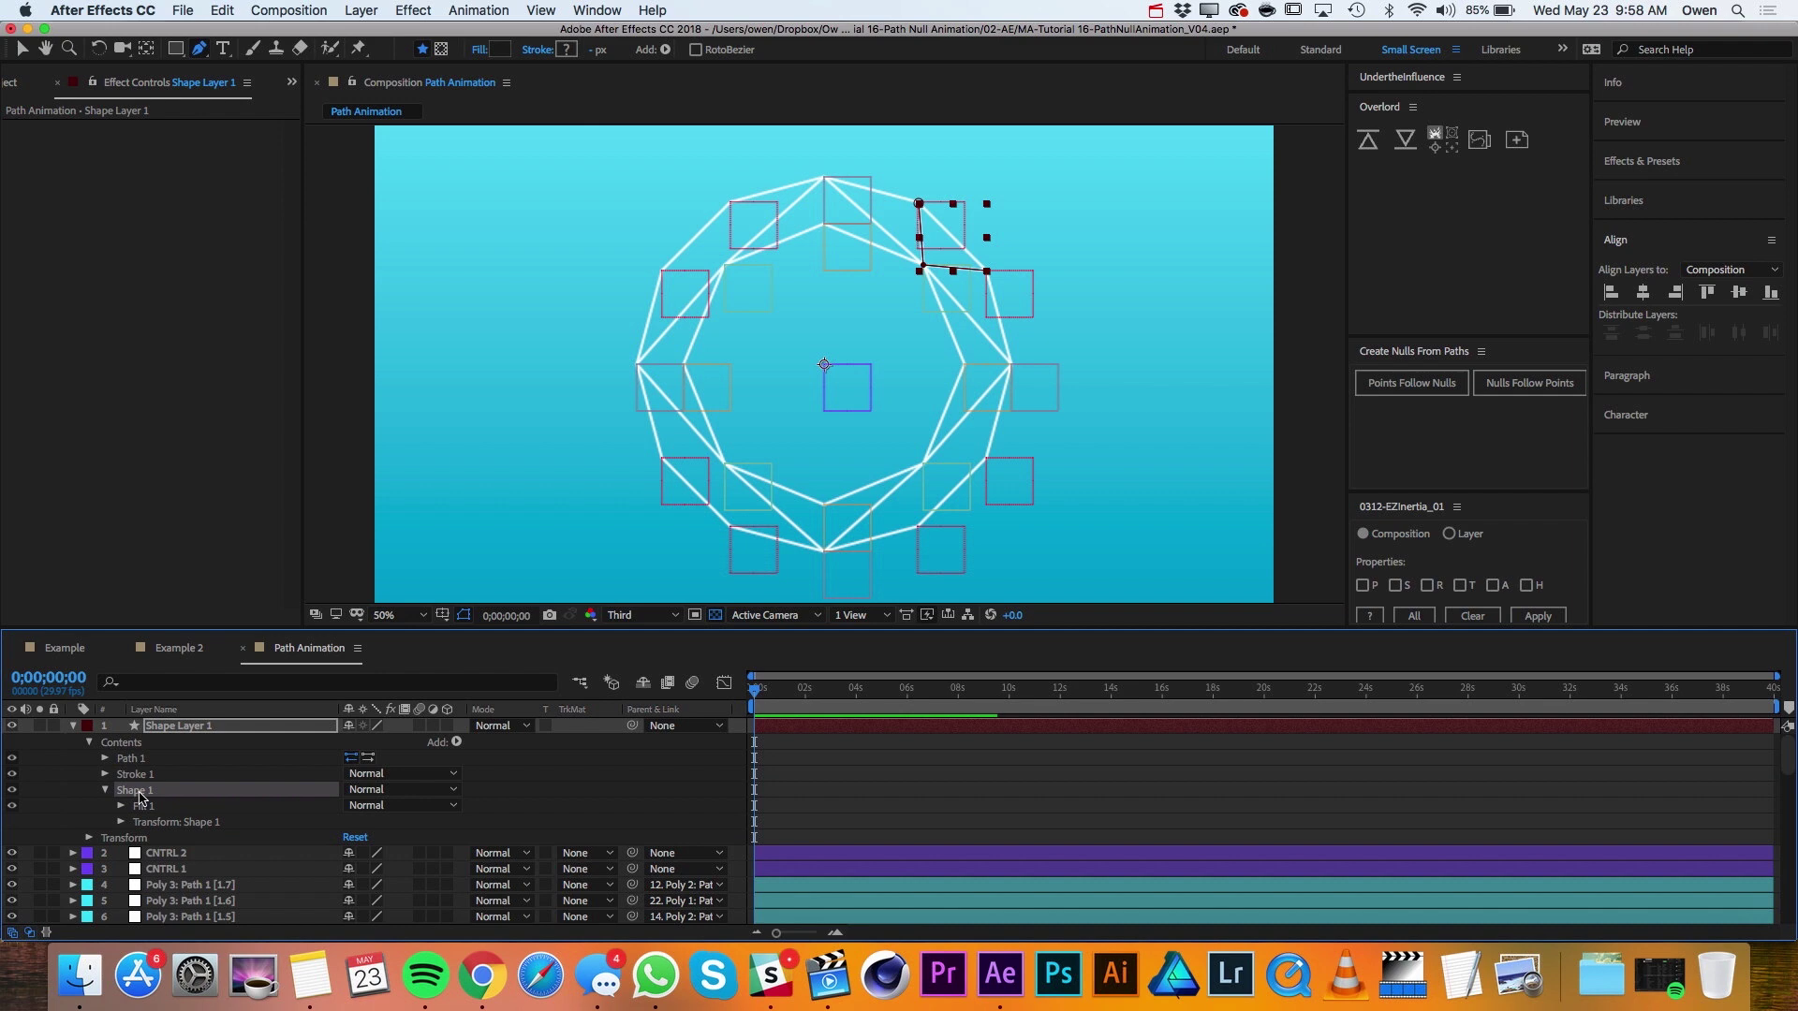
key("Delete")
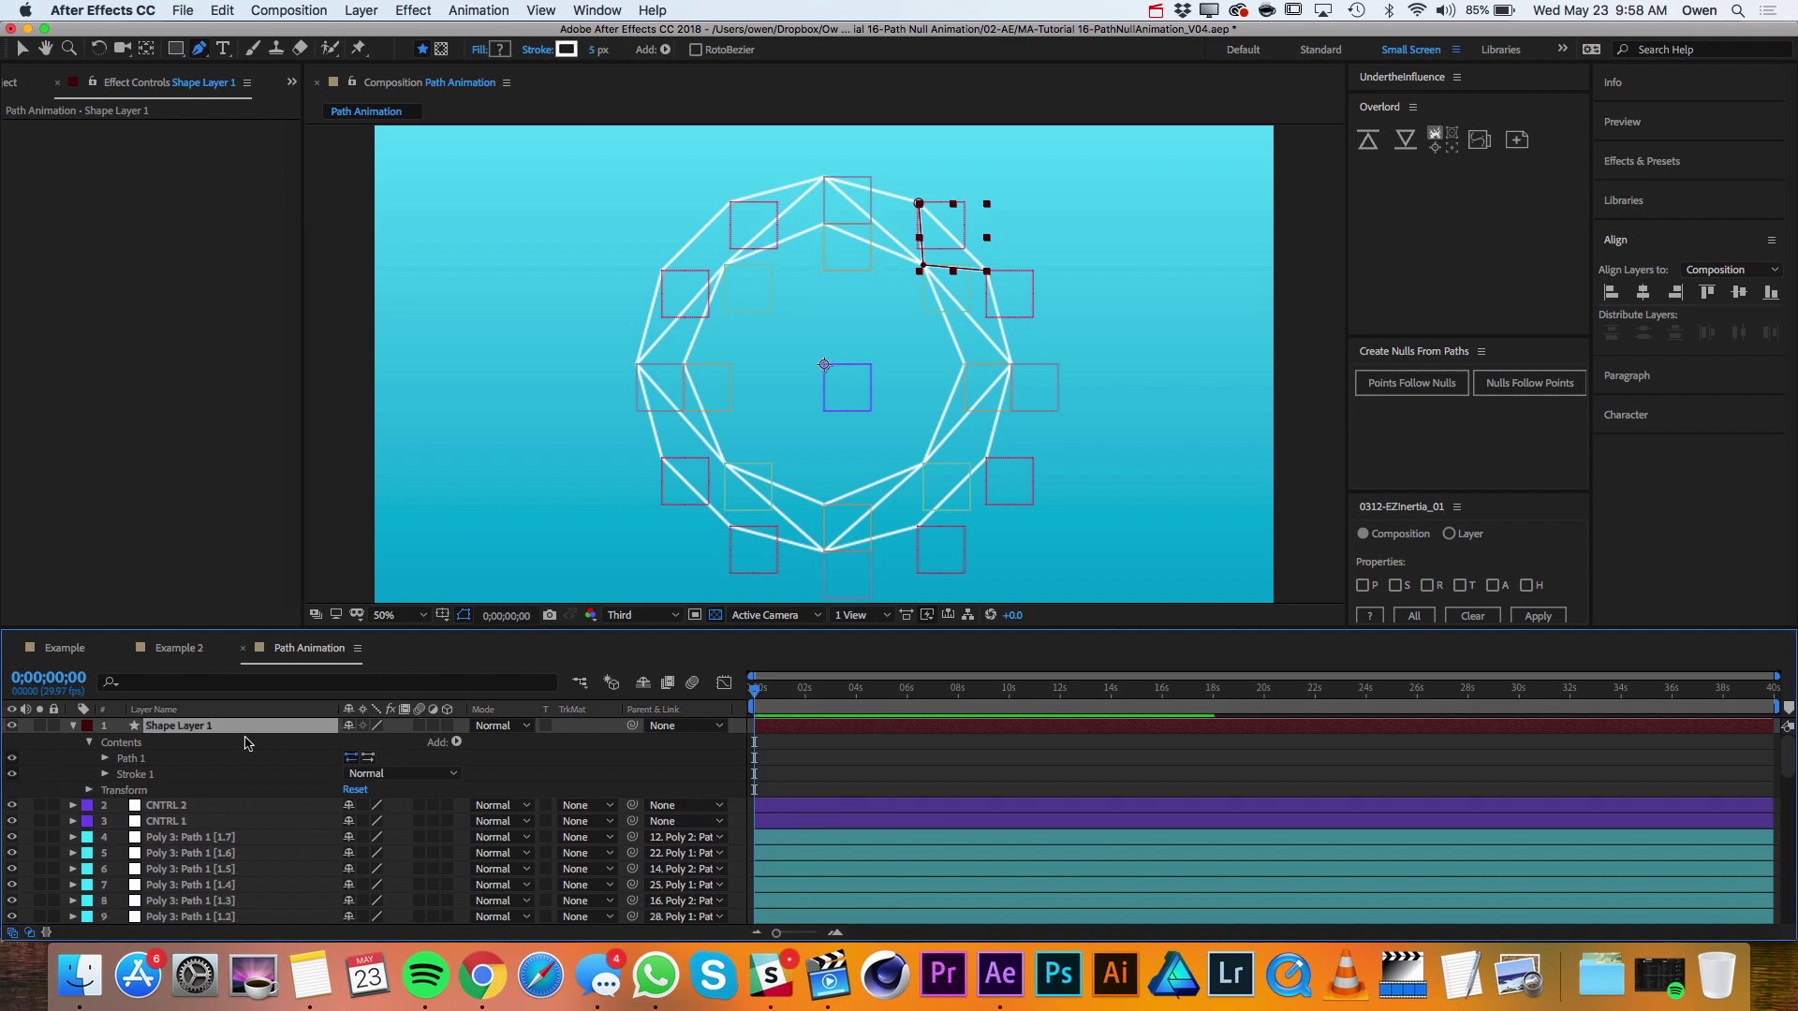
left_click(521, 749)
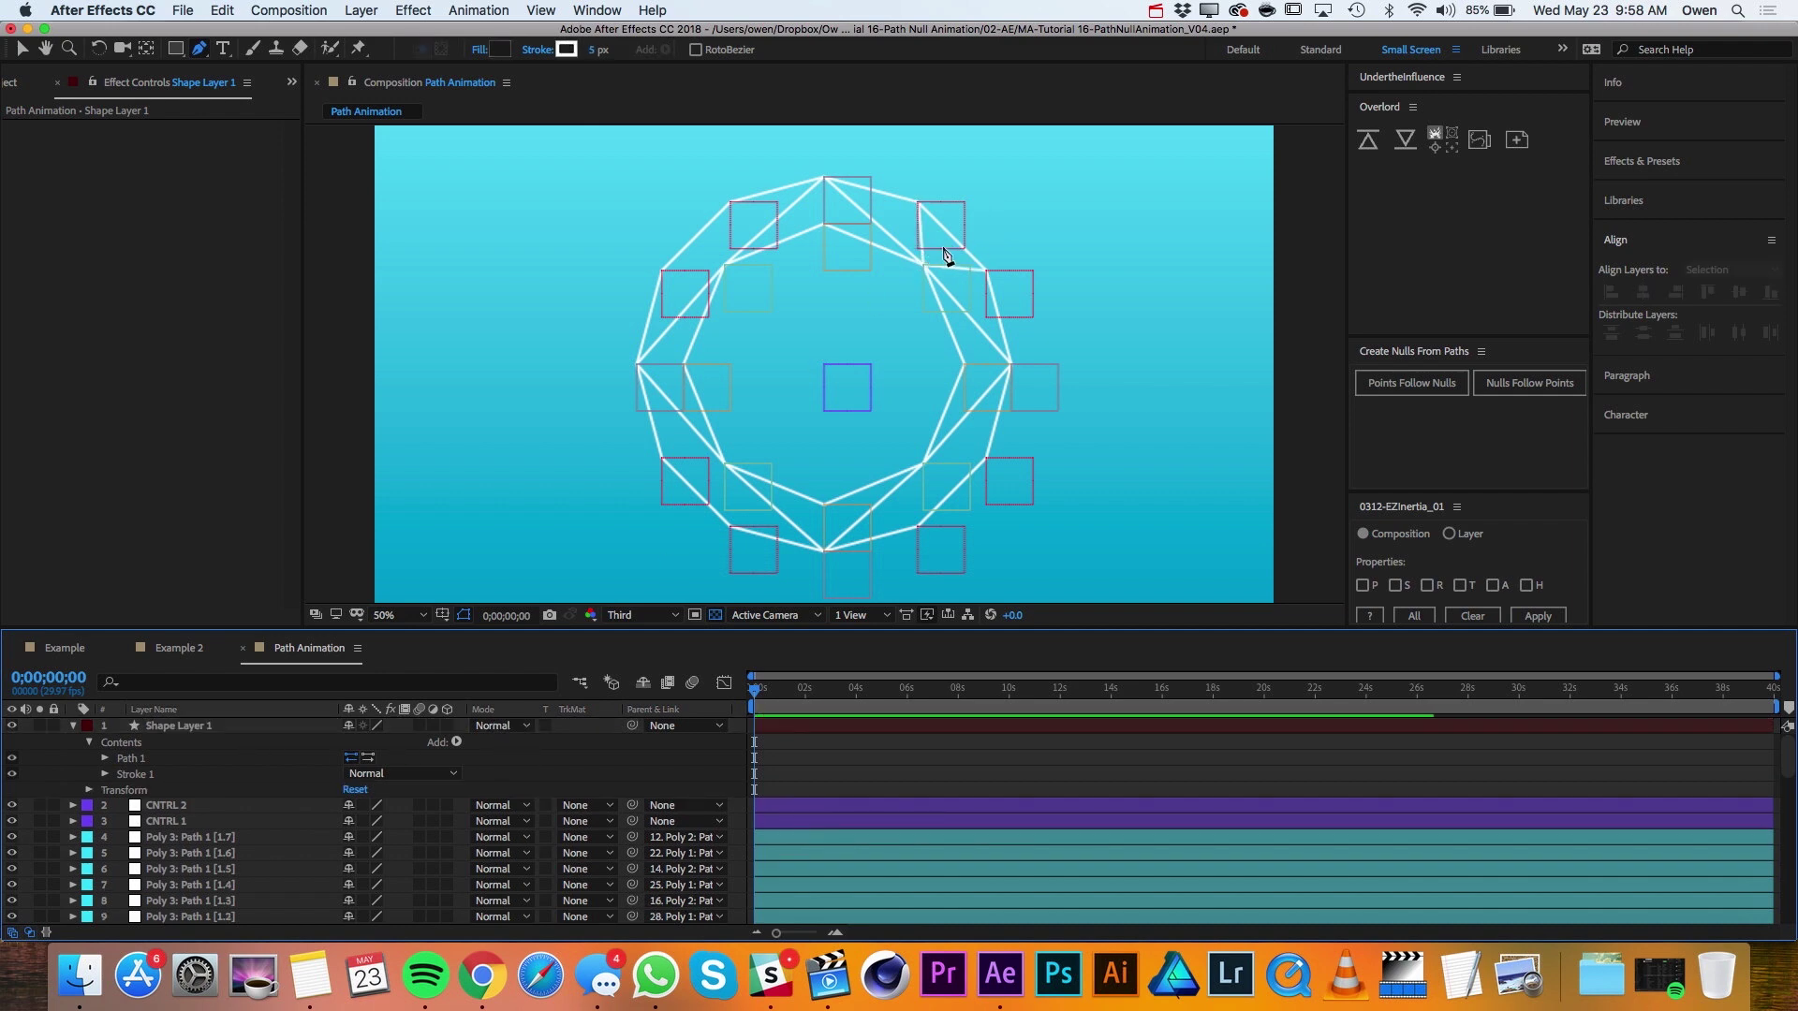
Duplicate Path 1 as Path 2 and fit it against the lower-right corner.
key("v")
left_click(155, 726)
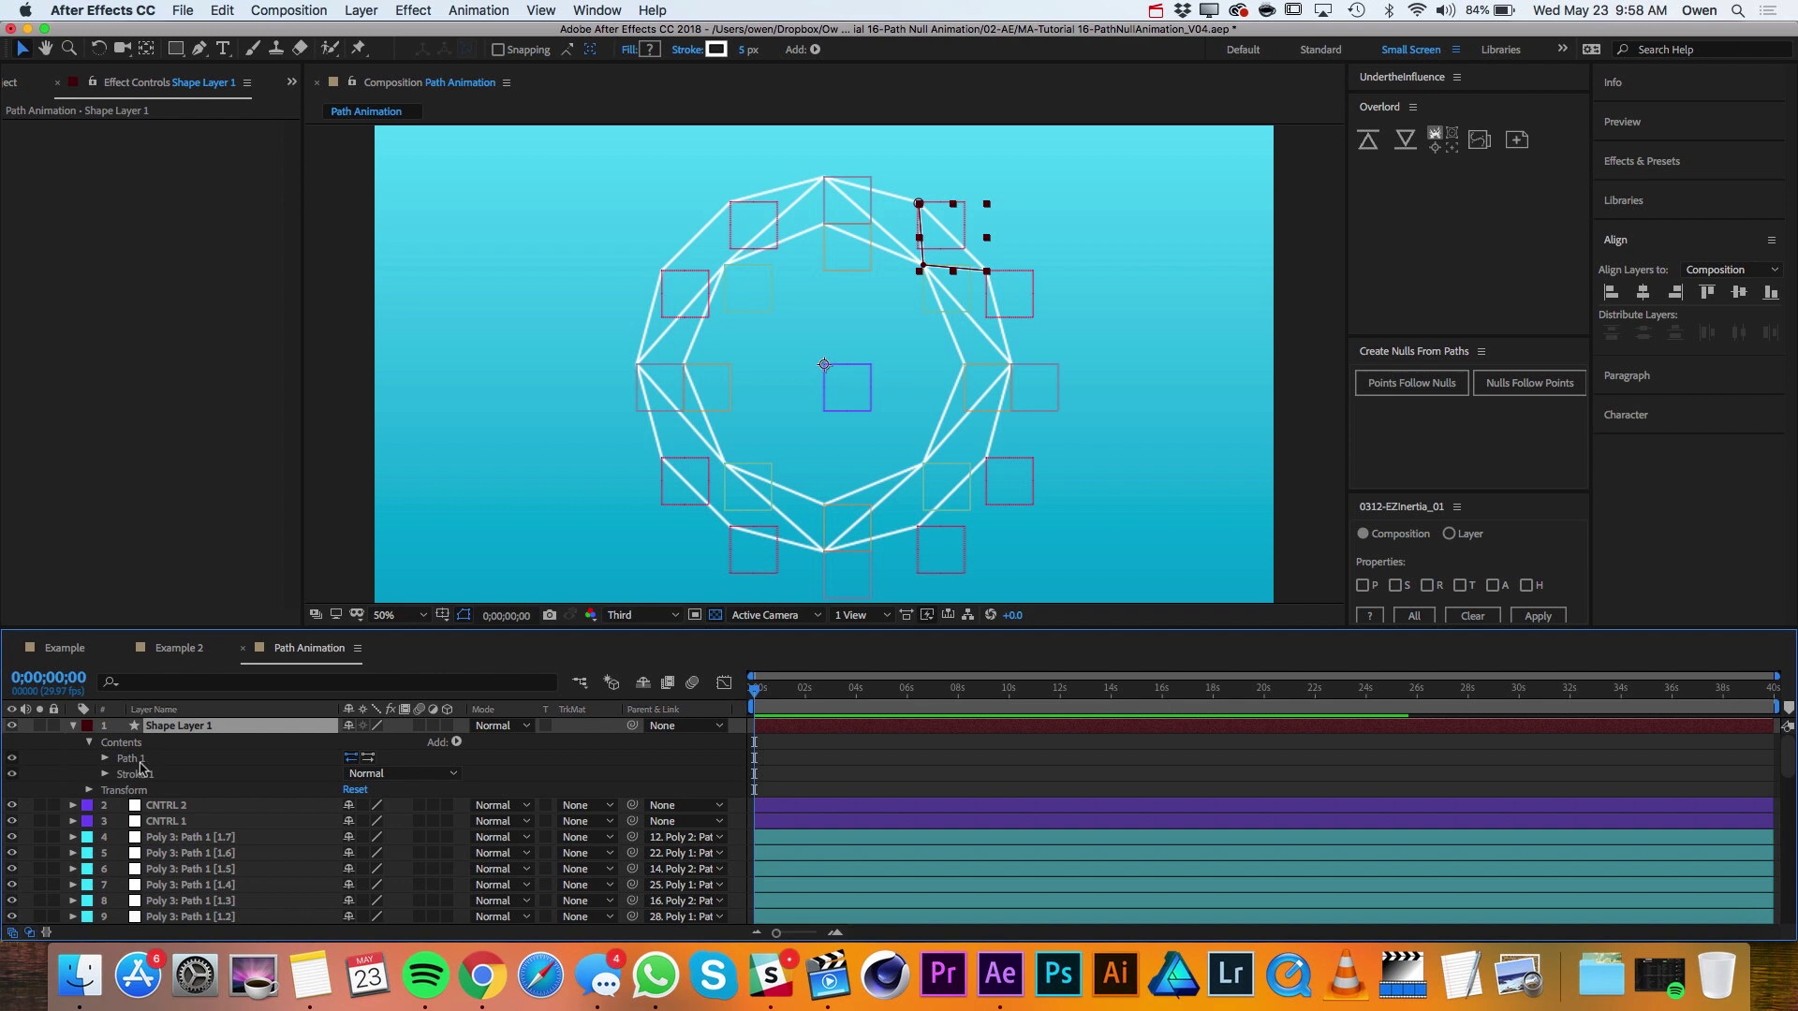
left_click(136, 760)
key("ctrl+d")
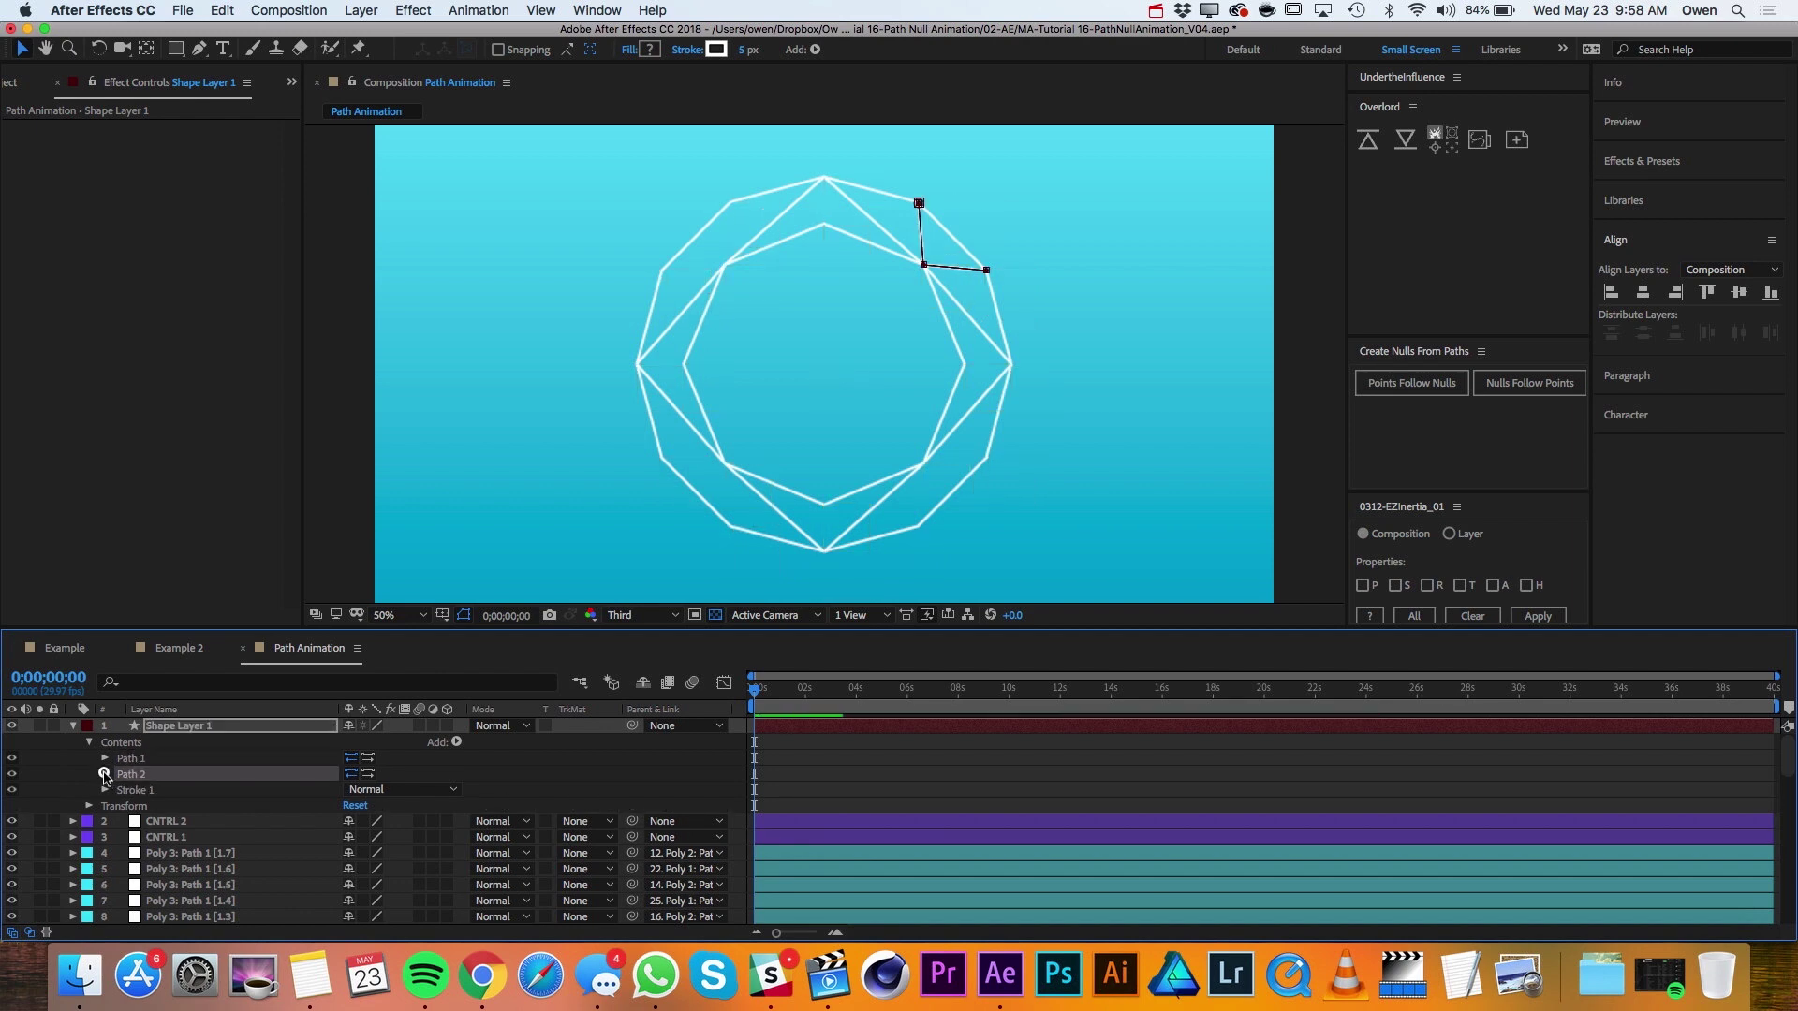
left_click(104, 774)
left_click(159, 792)
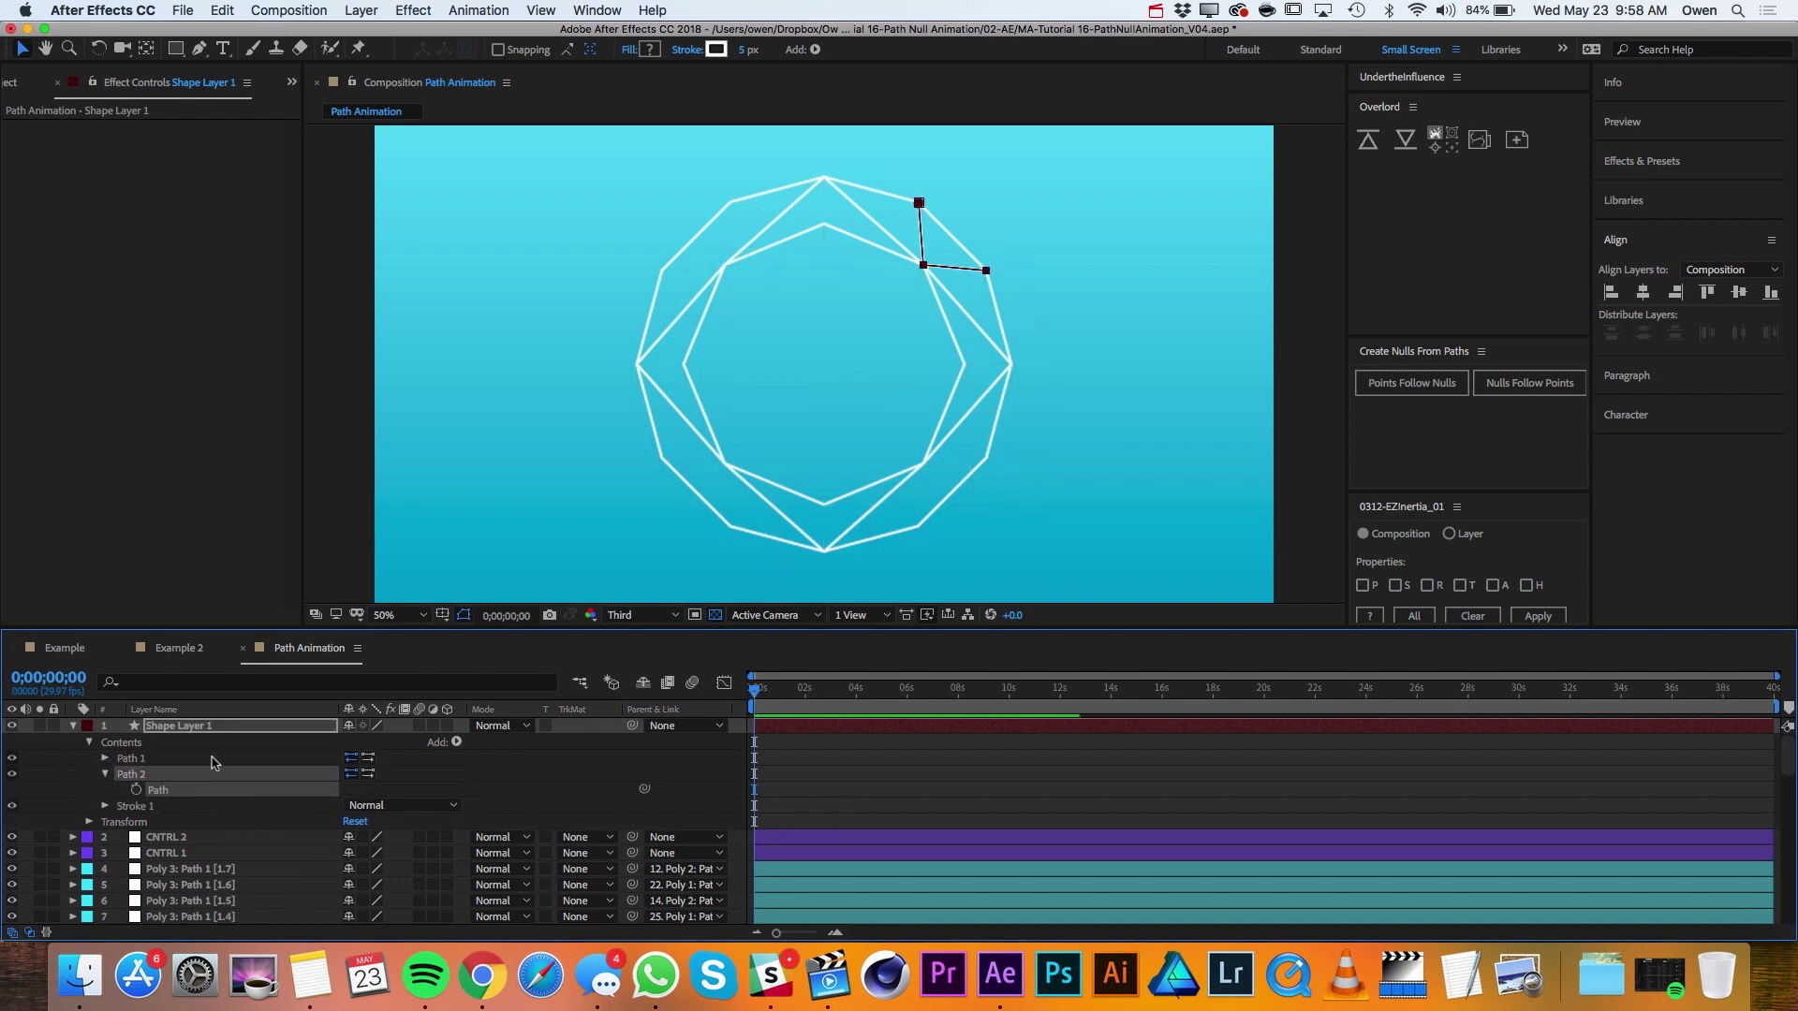
left_click_drag(920, 203, 1017, 508)
double_click(915, 410)
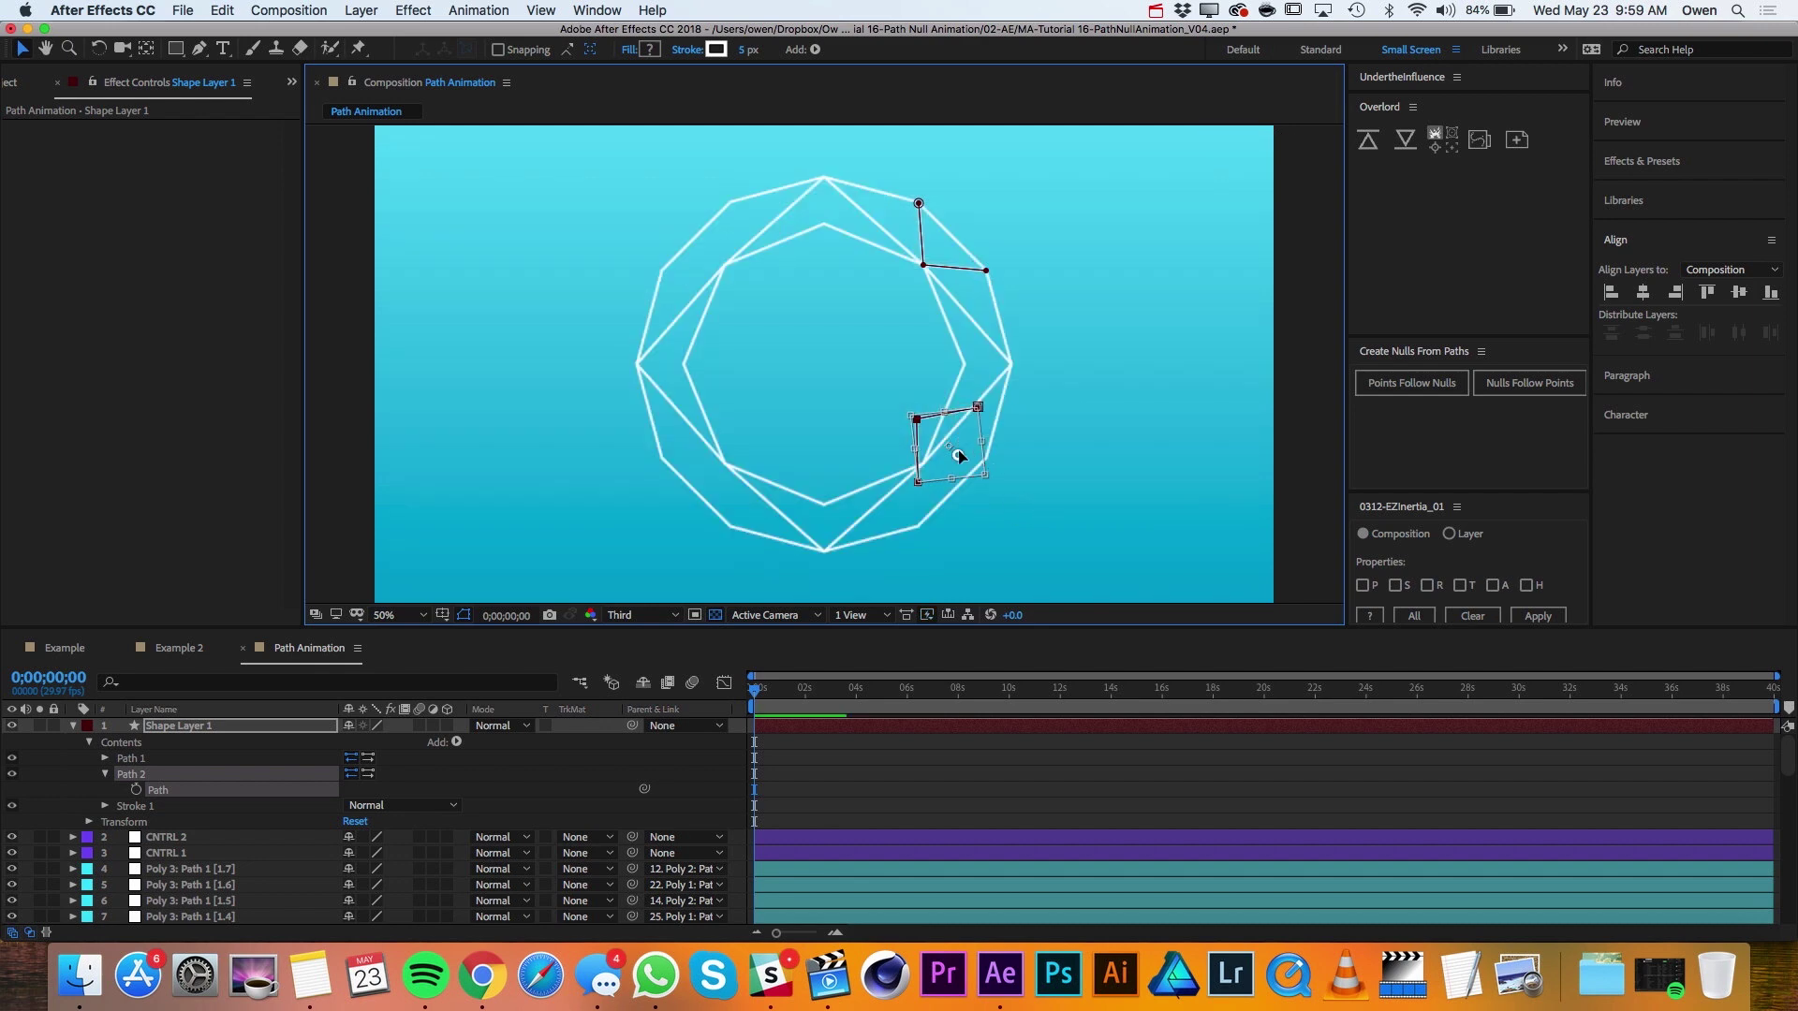
mouse_move(959, 456)
left_mouse_down()
mouse_move(963, 487)
mouse_move(975, 471)
left_mouse_up()
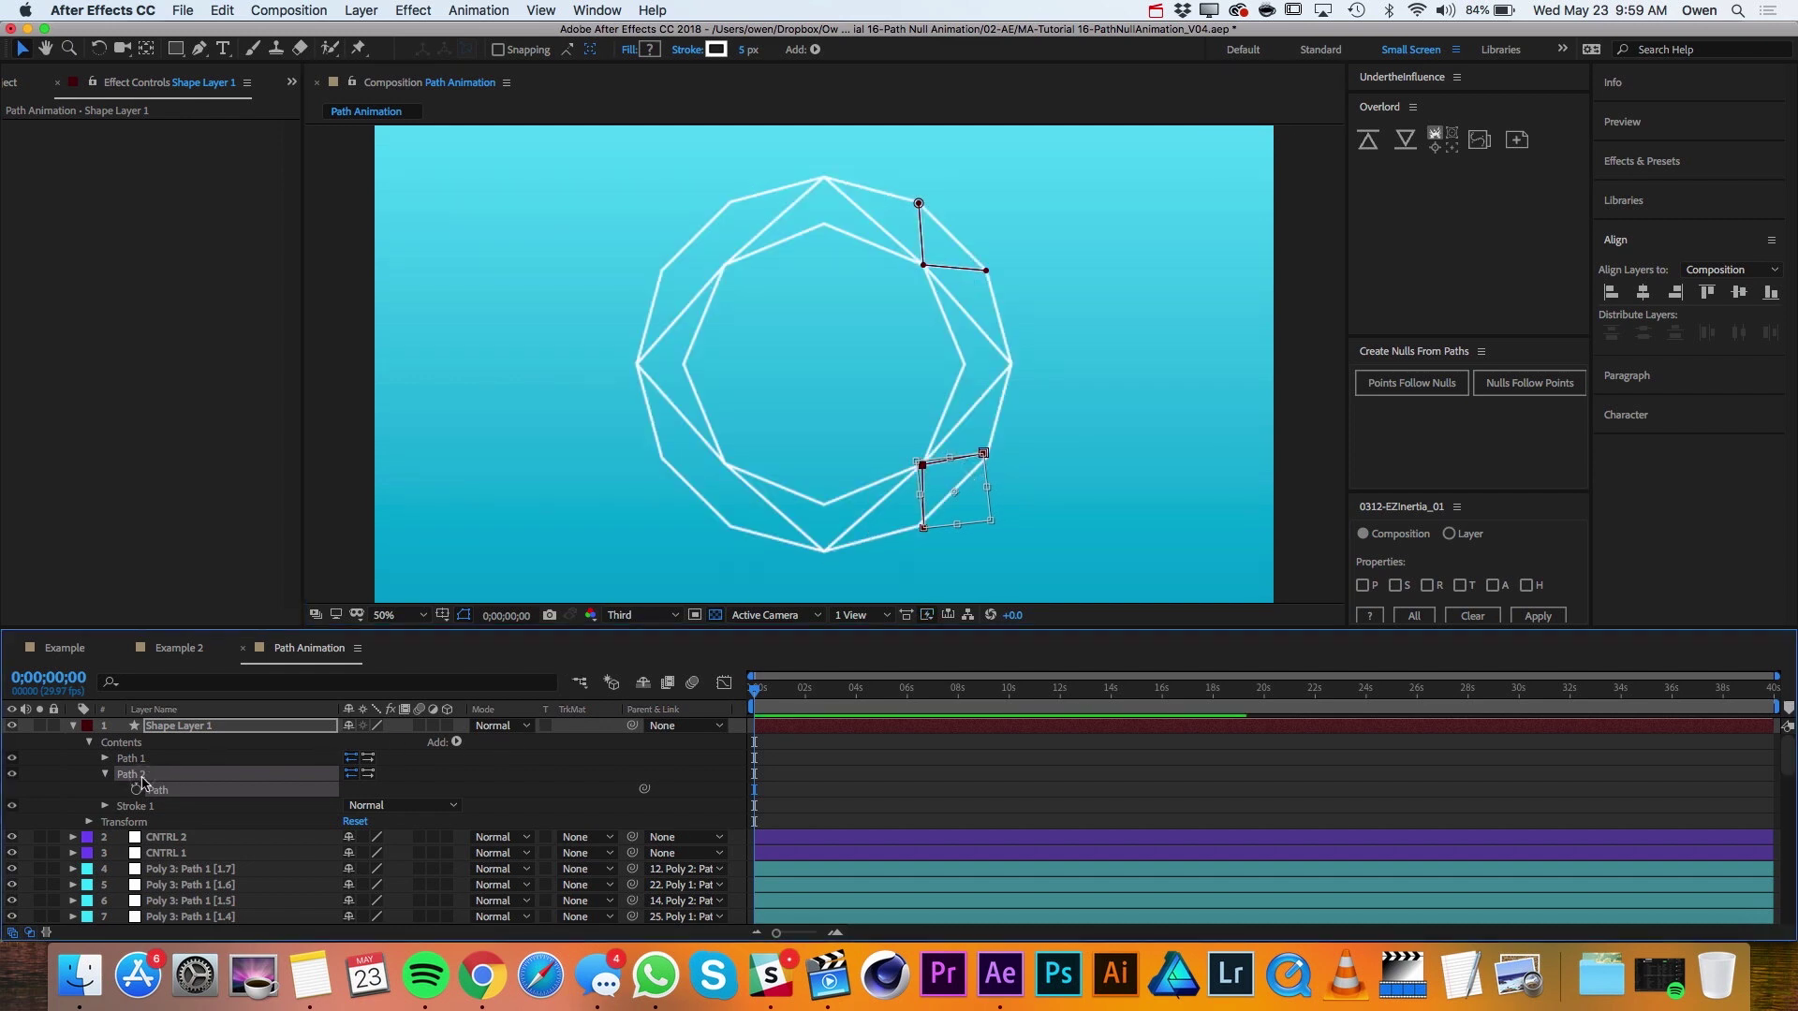
Duplicate Path 2 as Path 3 and move it to the lower-left corner.
key("super+d")
key("super+shift+a")
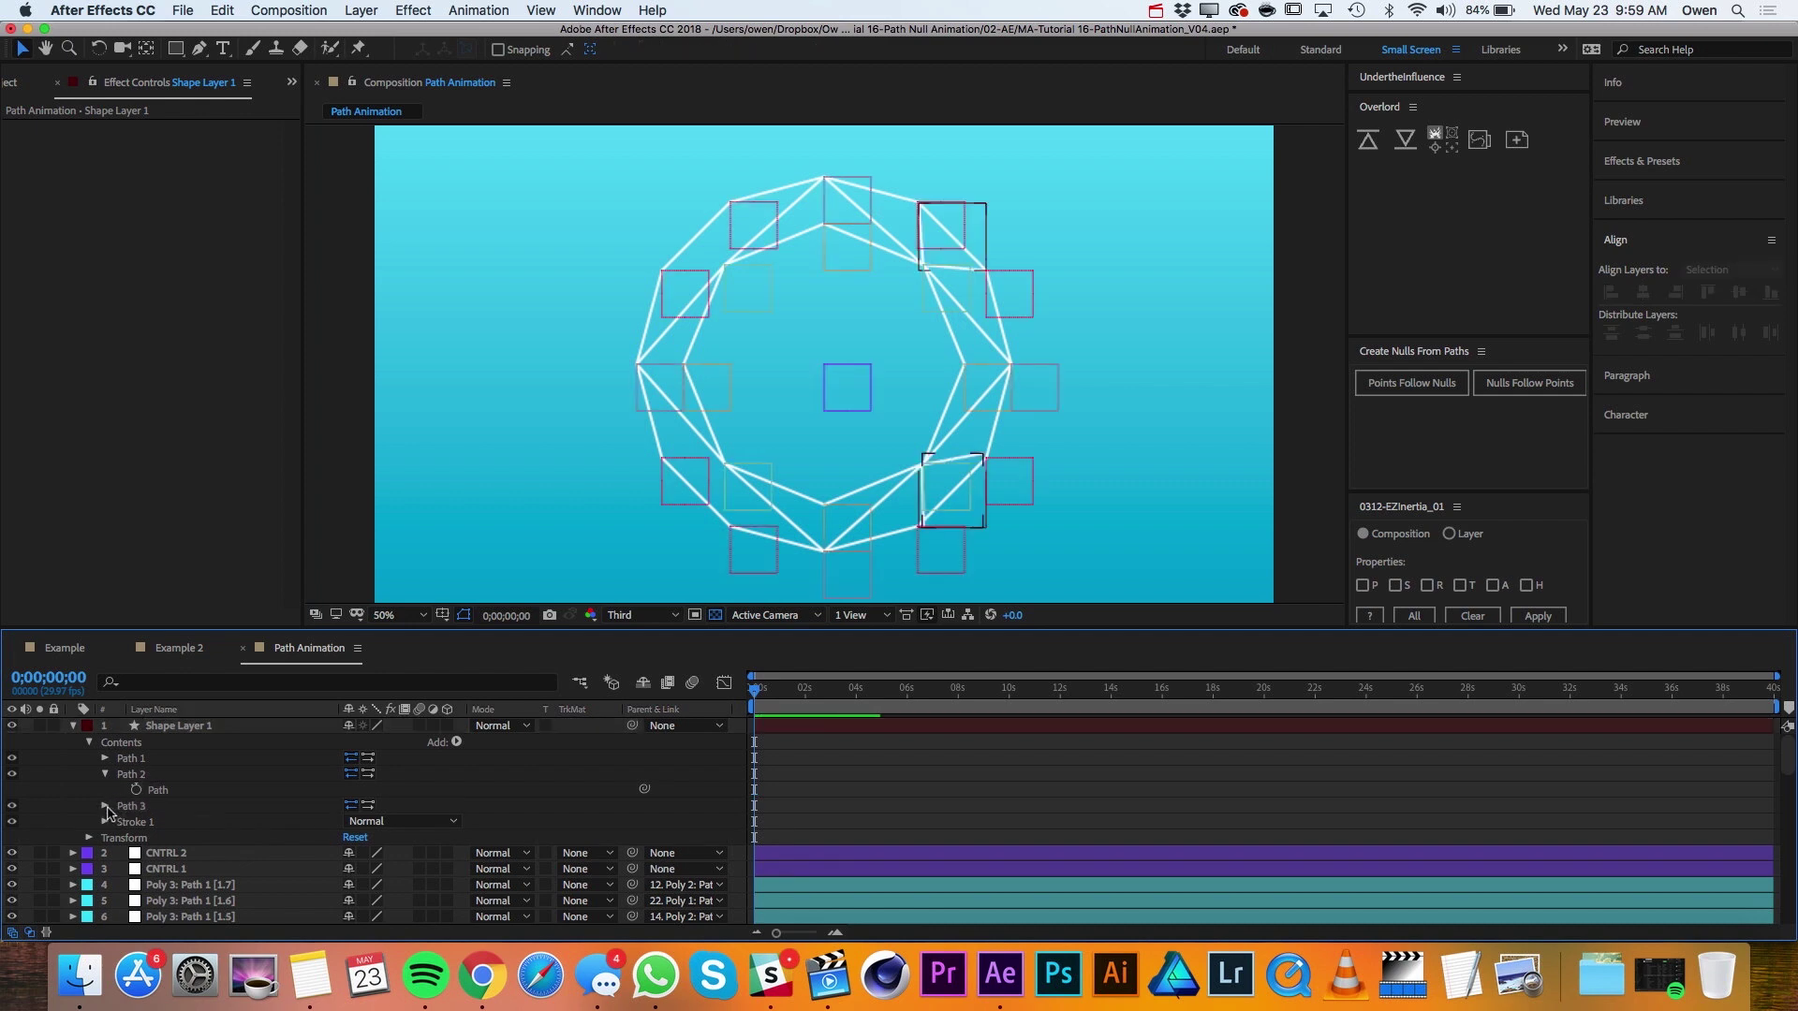
left_click(105, 806)
left_click(157, 822)
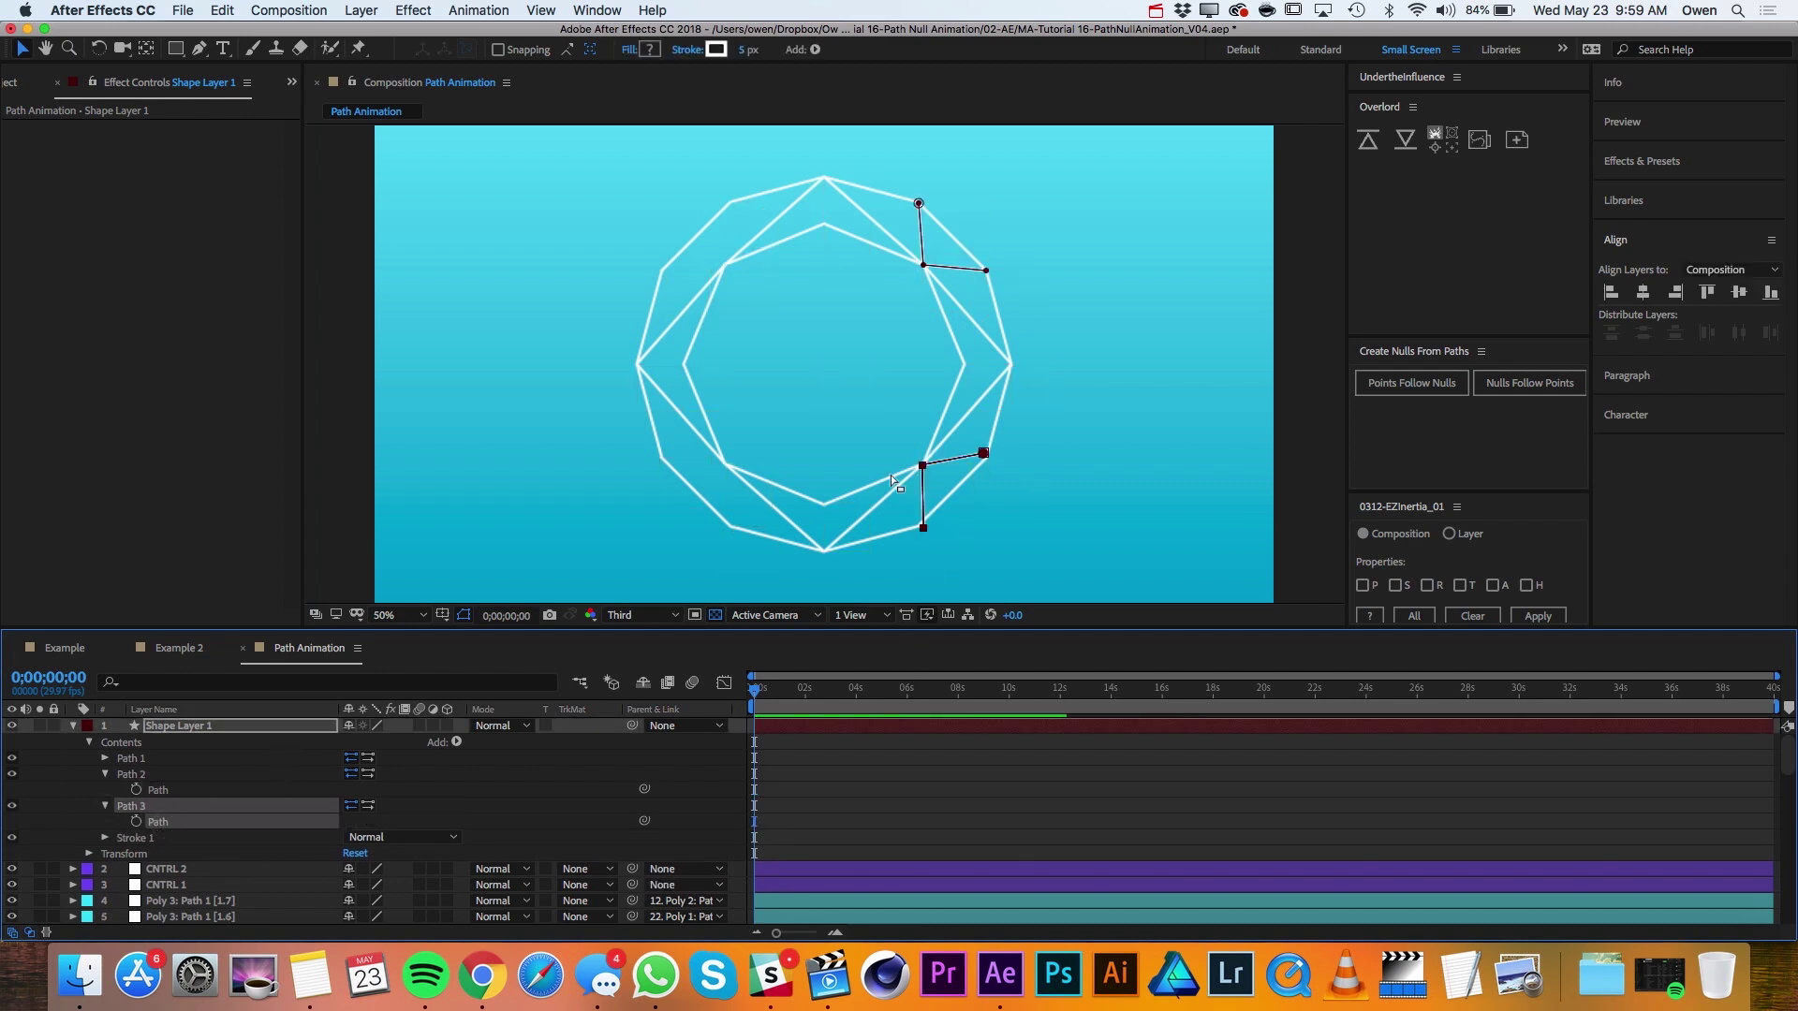
left_click(682, 471)
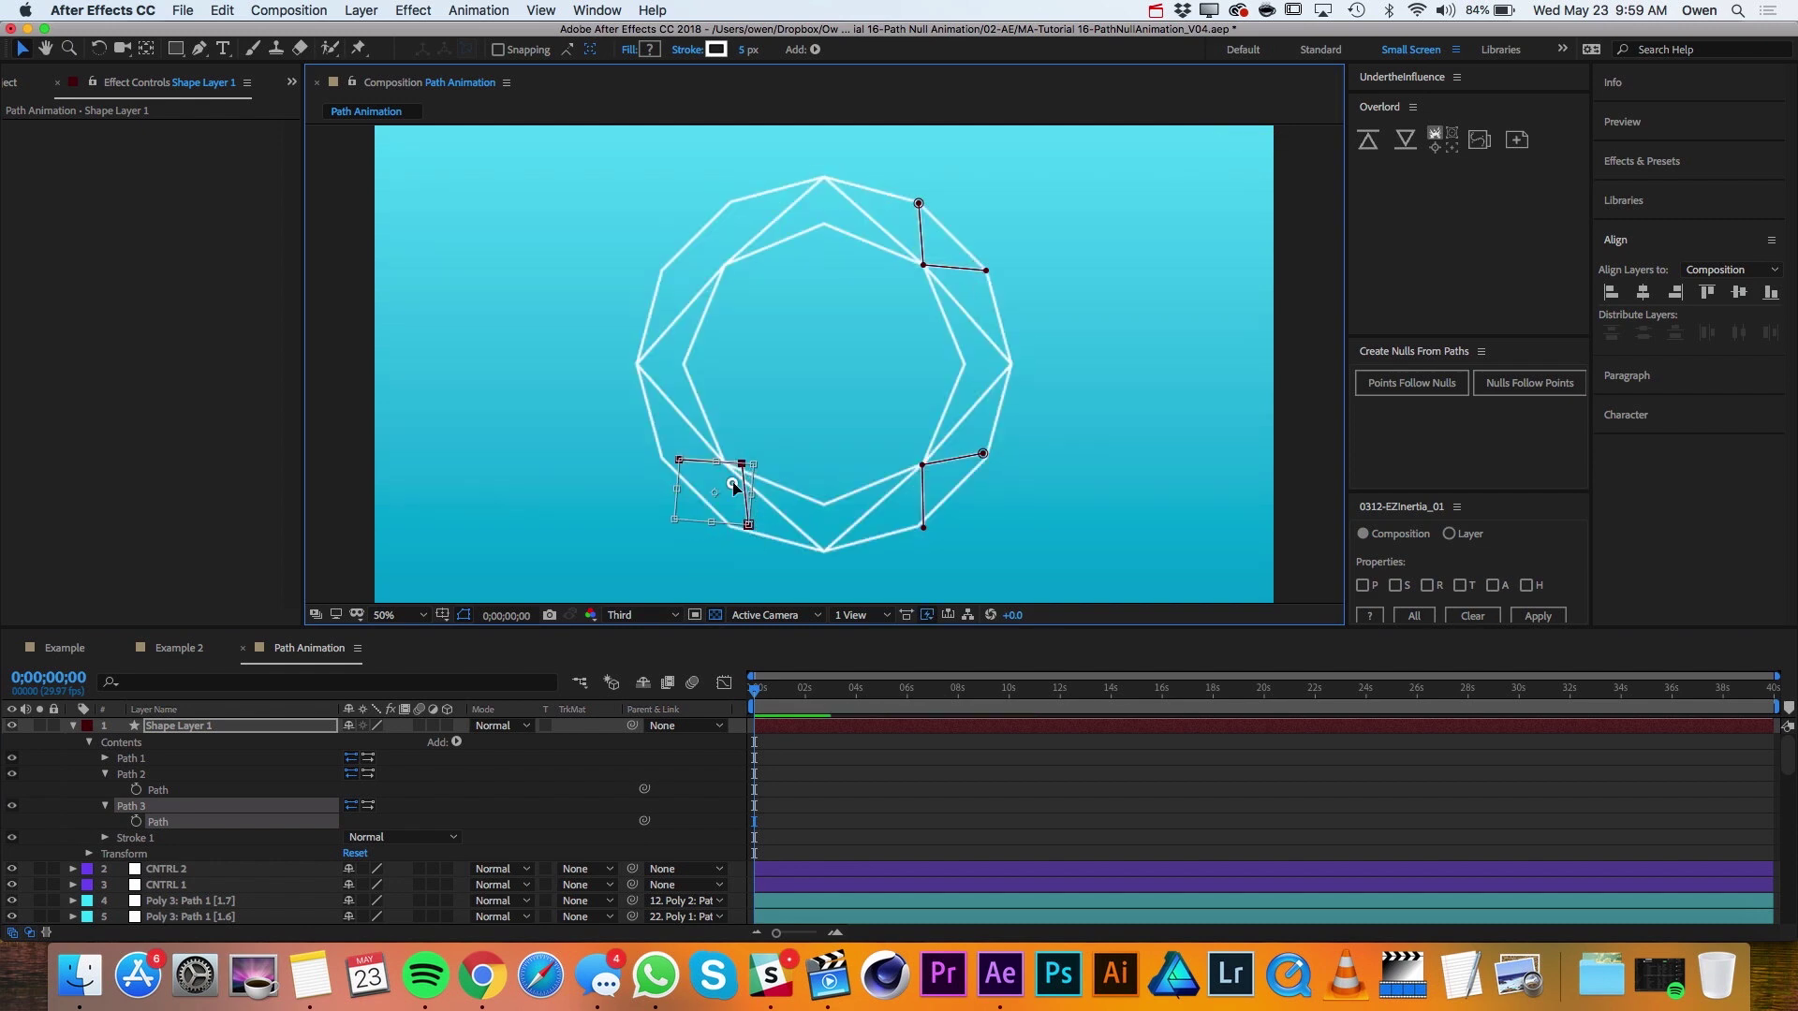
Duplicate Path 3 as Path 4 for the upper-left corner and preview the animation.
left_click(153, 807)
key("ctrl+d")
left_click(156, 853)
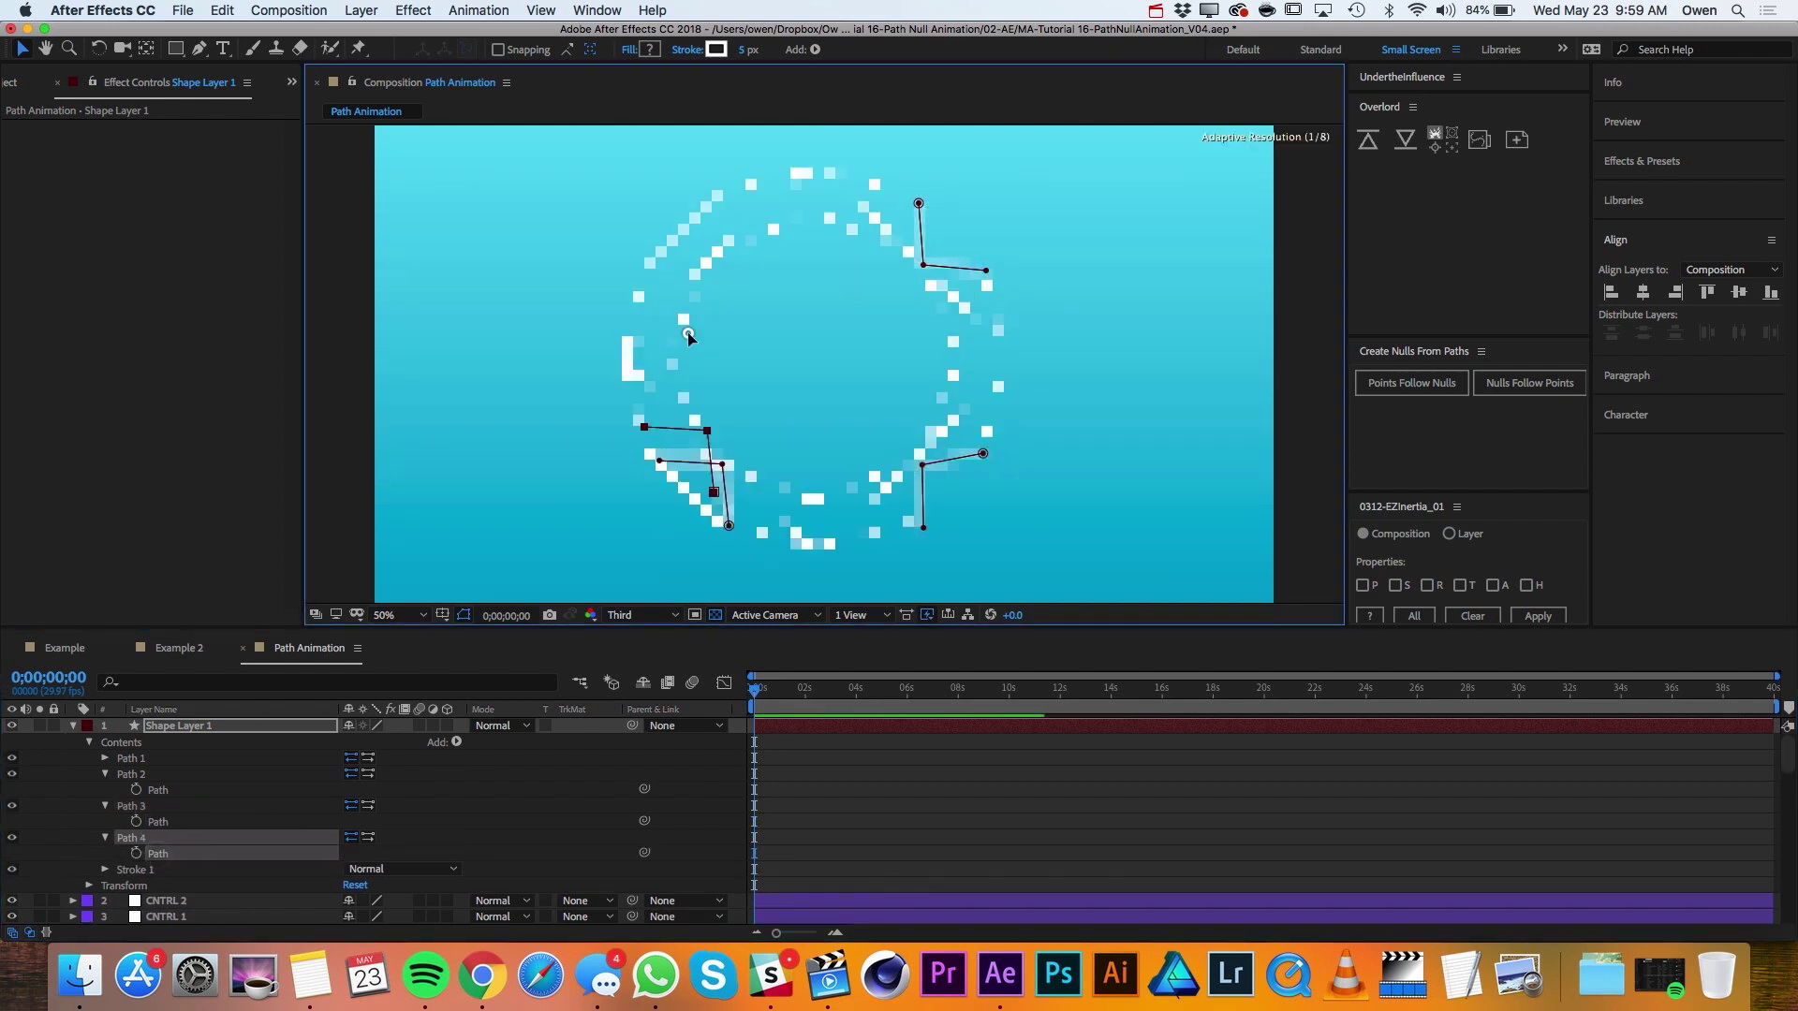
left_click(688, 247)
key("space")
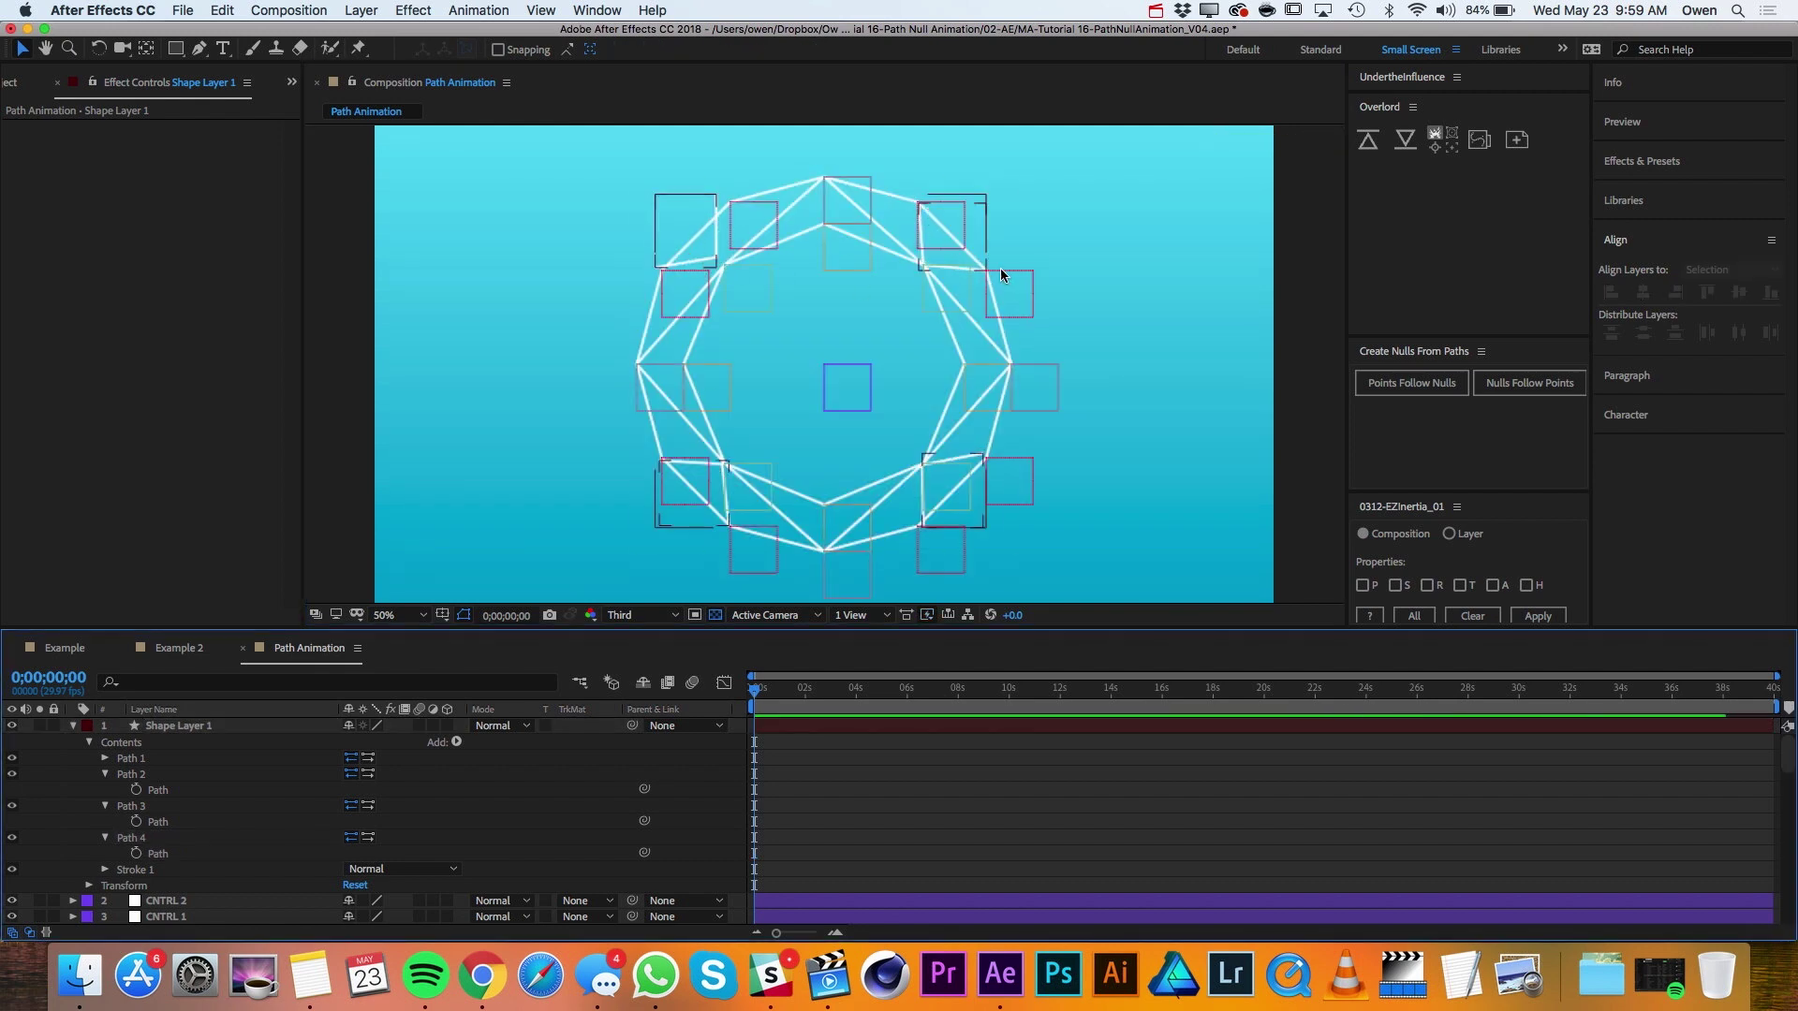
left_click(221, 727)
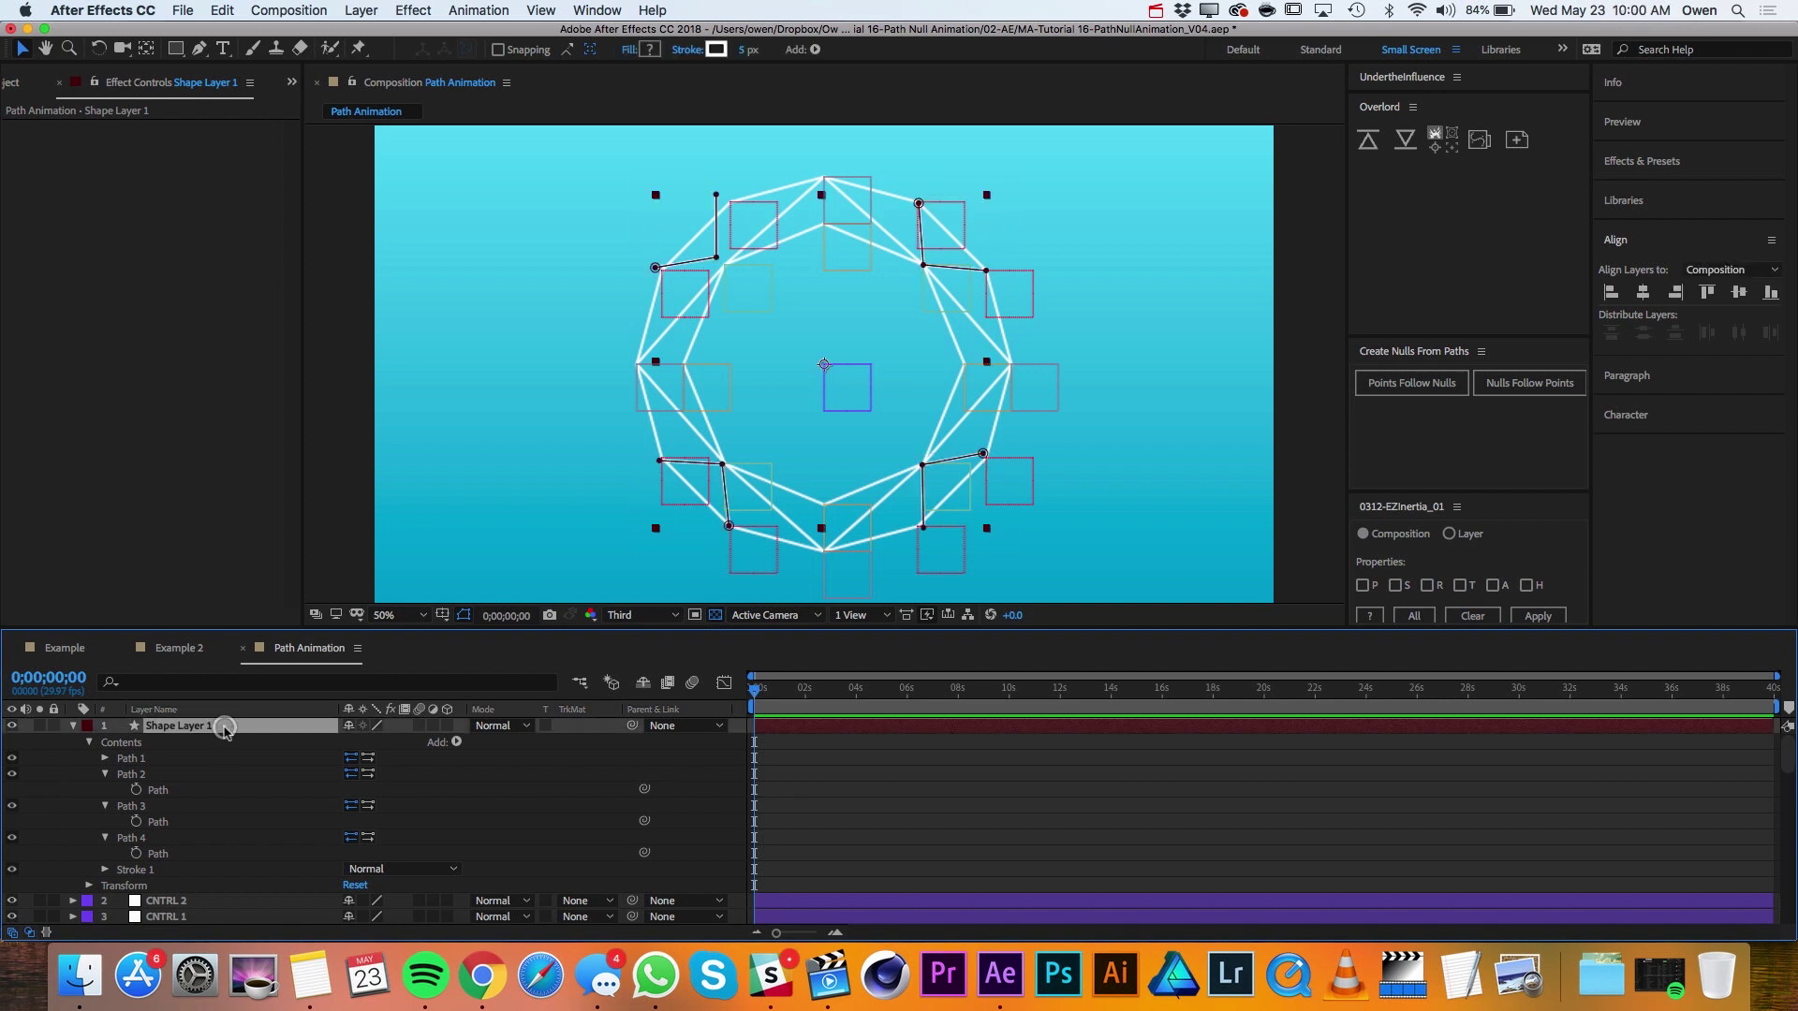
key("Return")
Rename the shape layer Extra and select the path shapes of Path 1 through Path 4.
type("Extra")
key("Return")
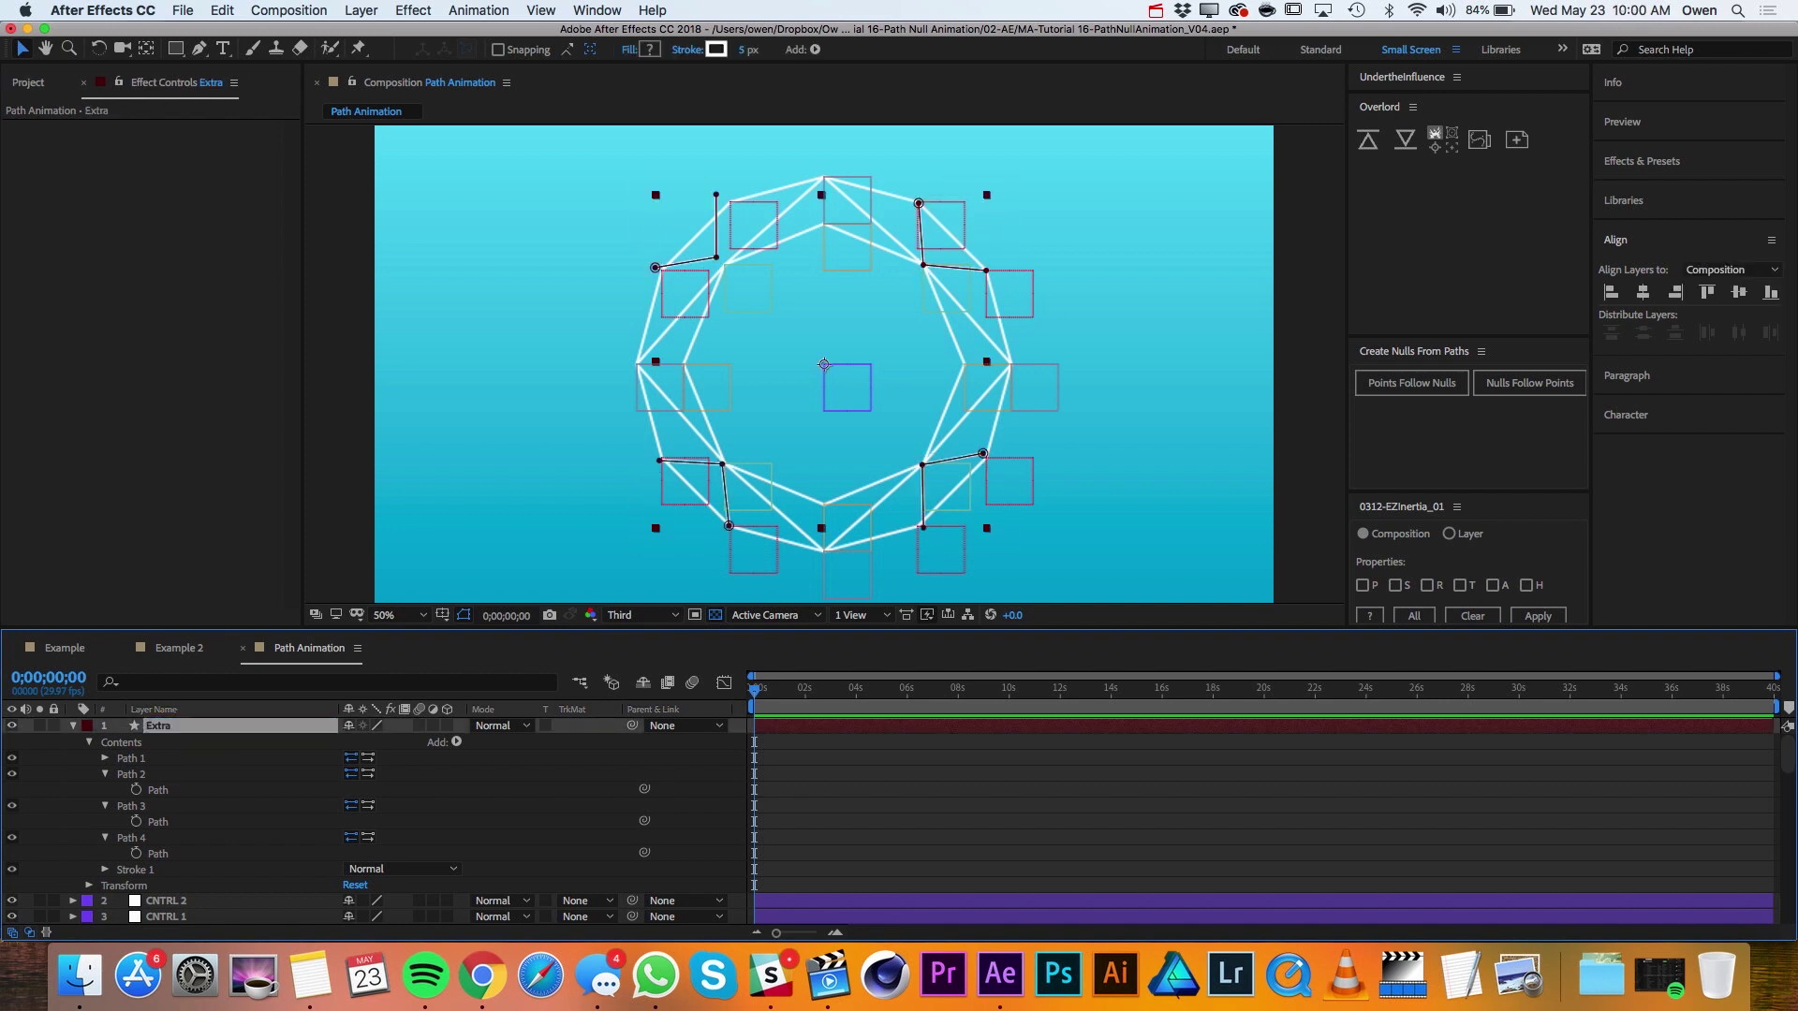
left_click(105, 758)
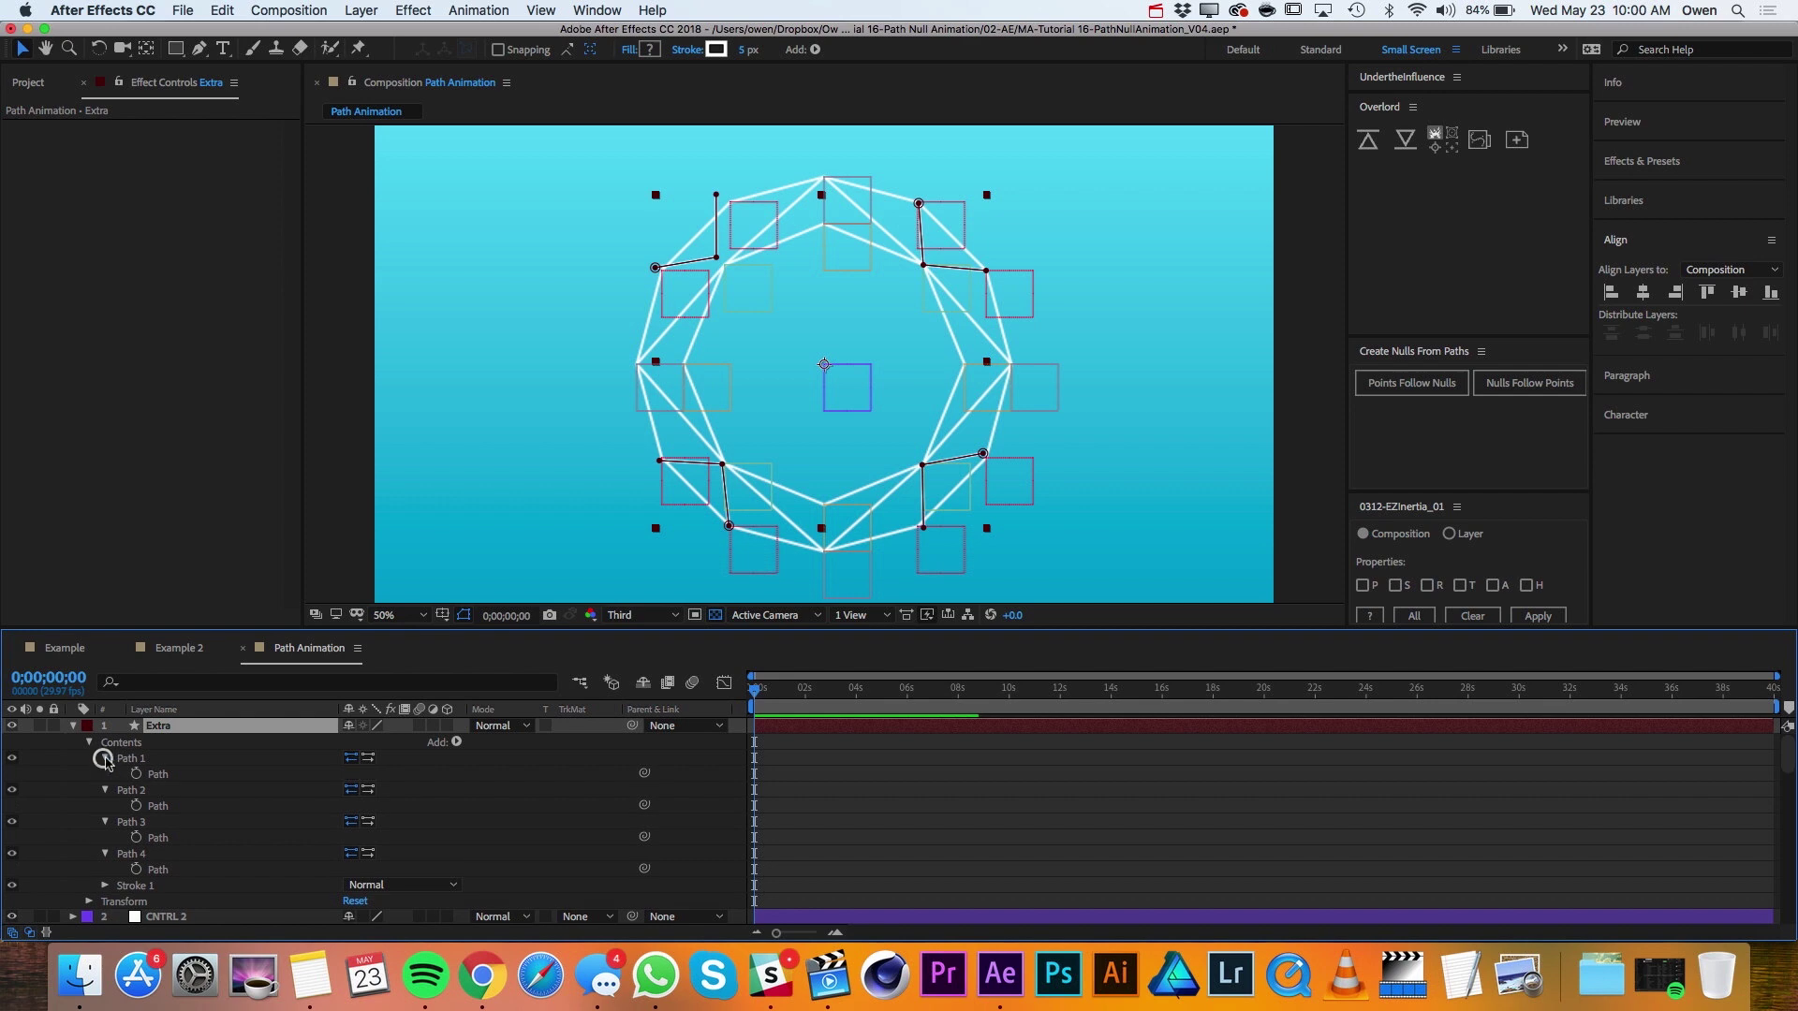
left_click(155, 774)
left_click(155, 806, "shift")
left_click(157, 838, "shift")
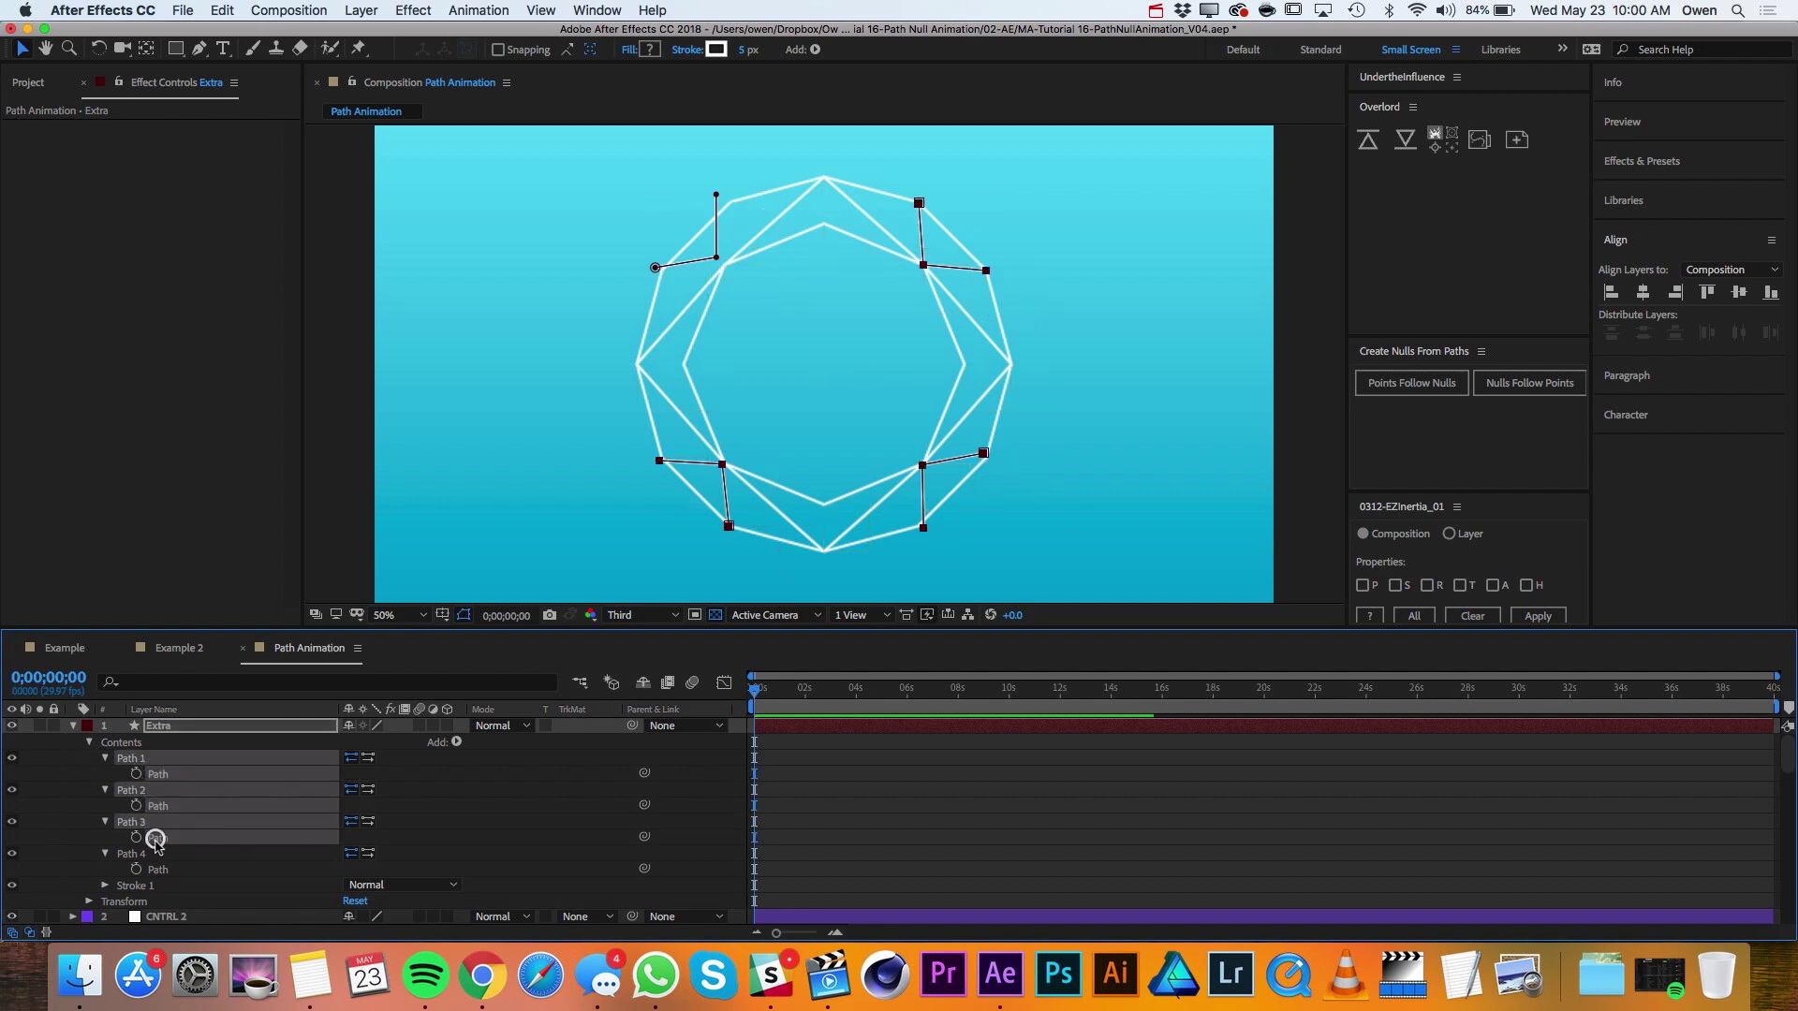
left_click(157, 870, "shift")
Create Points Follow Nulls for the four paths, producing twelve Extra vertex nulls.
left_click(1437, 390)
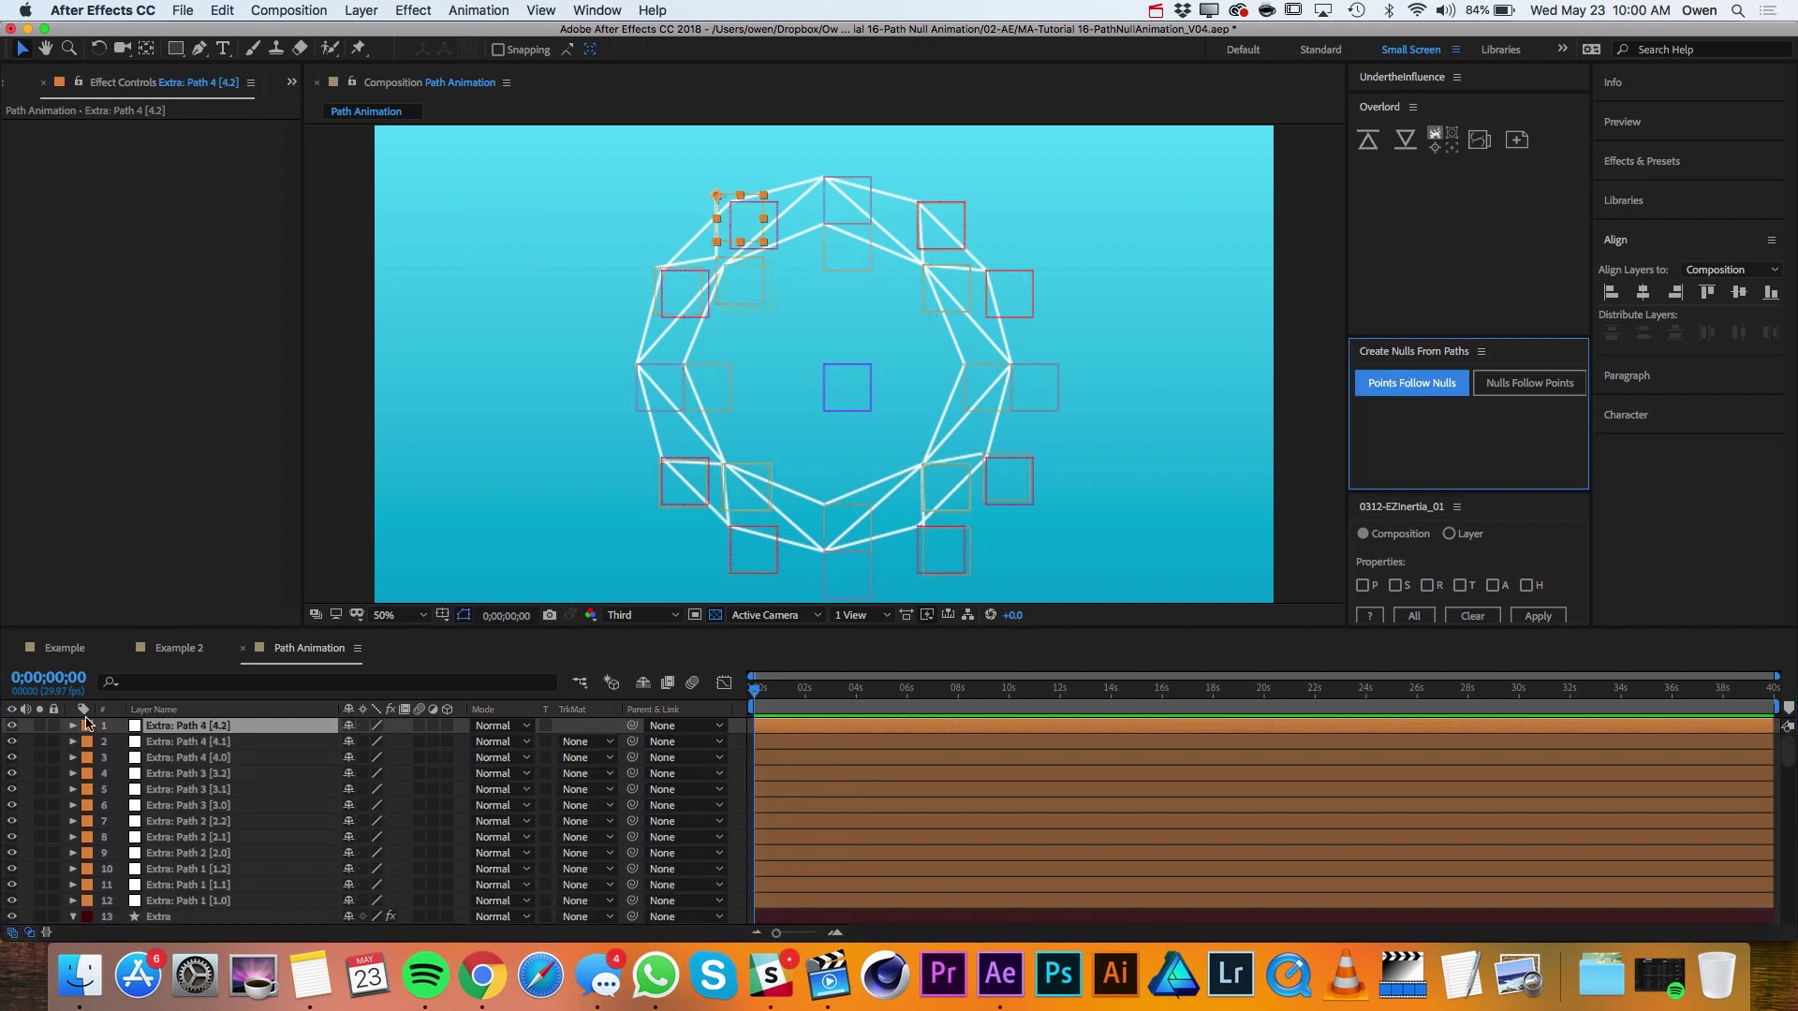
scroll(101, 900, "down", 3)
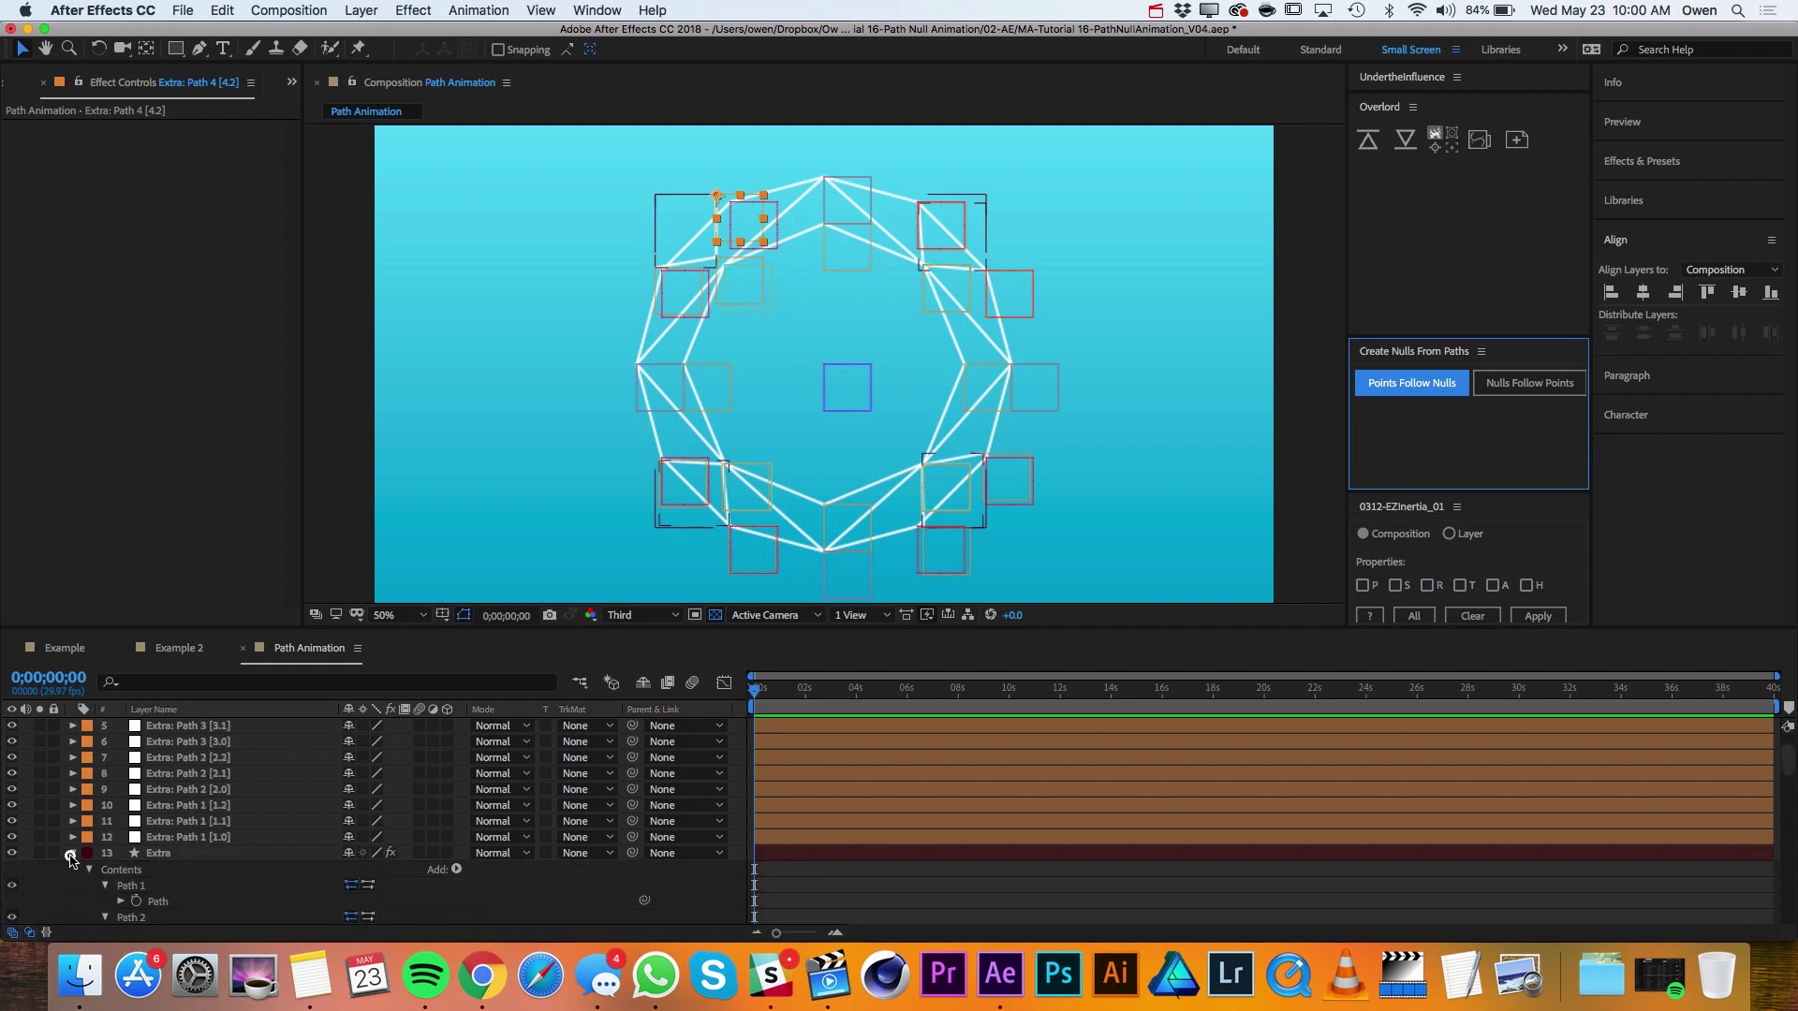
left_click(73, 853)
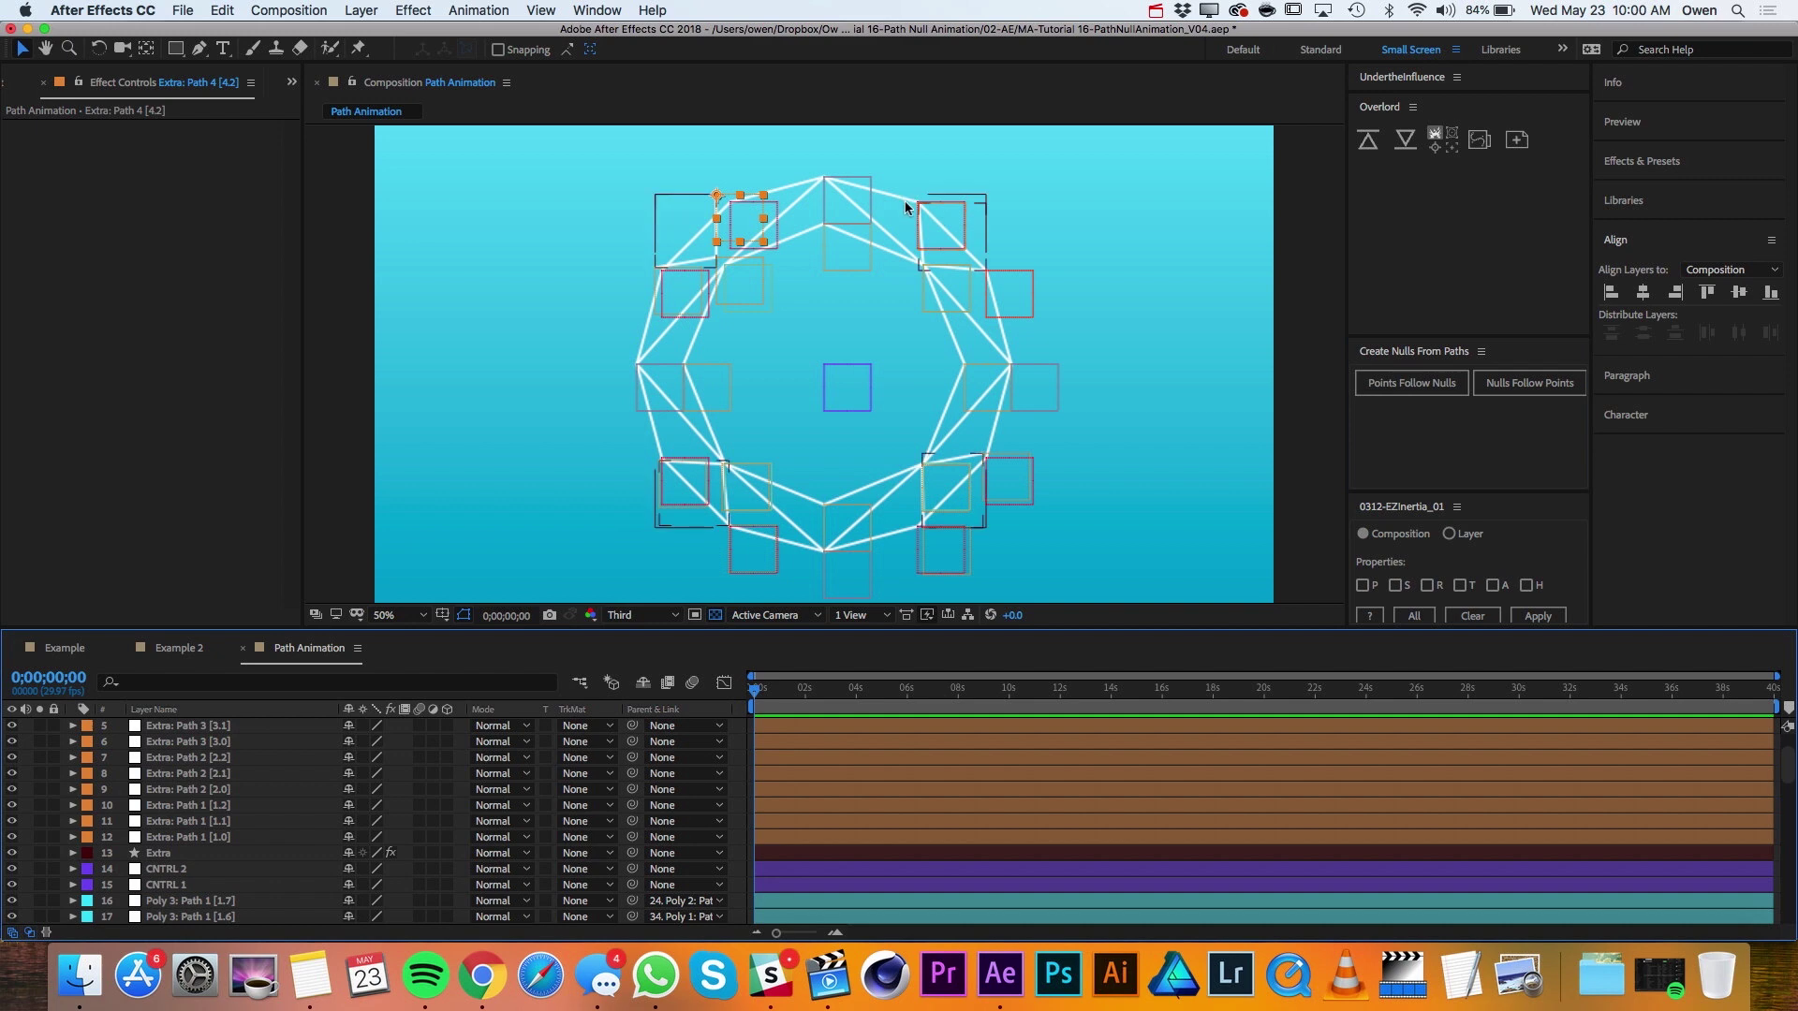
left_click(169, 838)
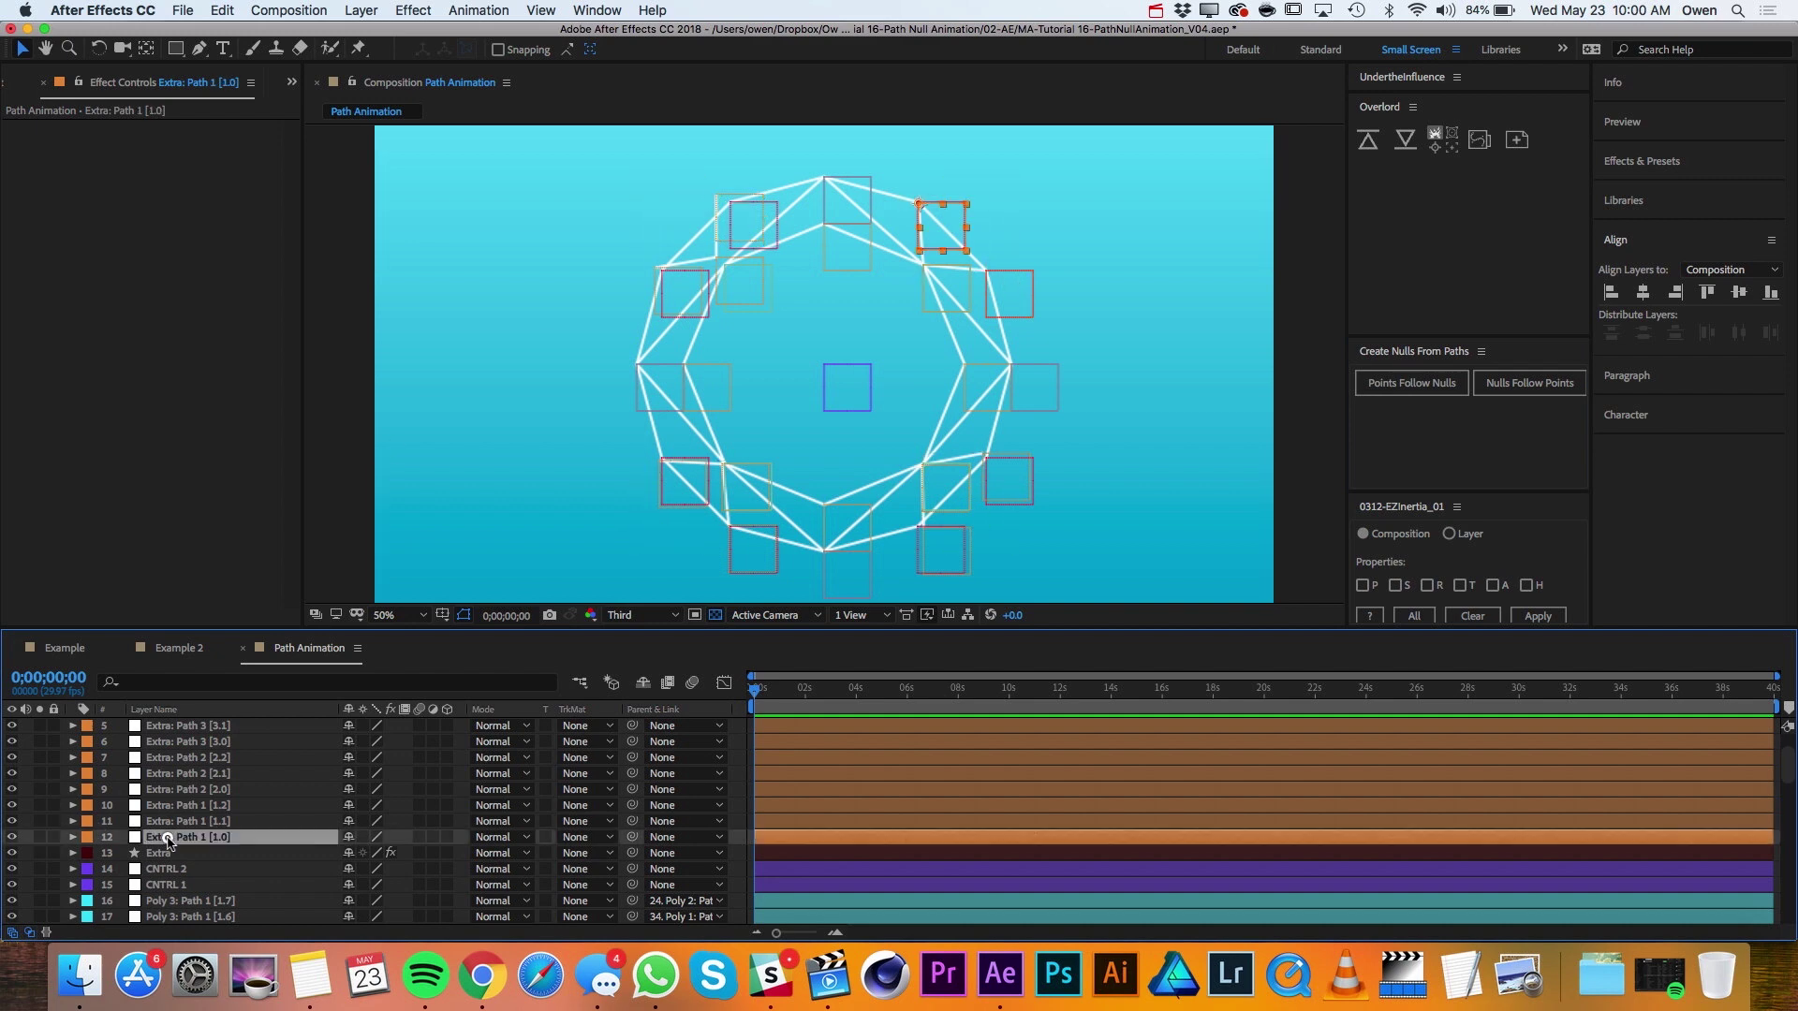
Give the twelve Extra nulls a Fuchsia label and move them below CNTRL 1.
scroll(168, 769, "up", 2)
left_click(167, 730, "shift")
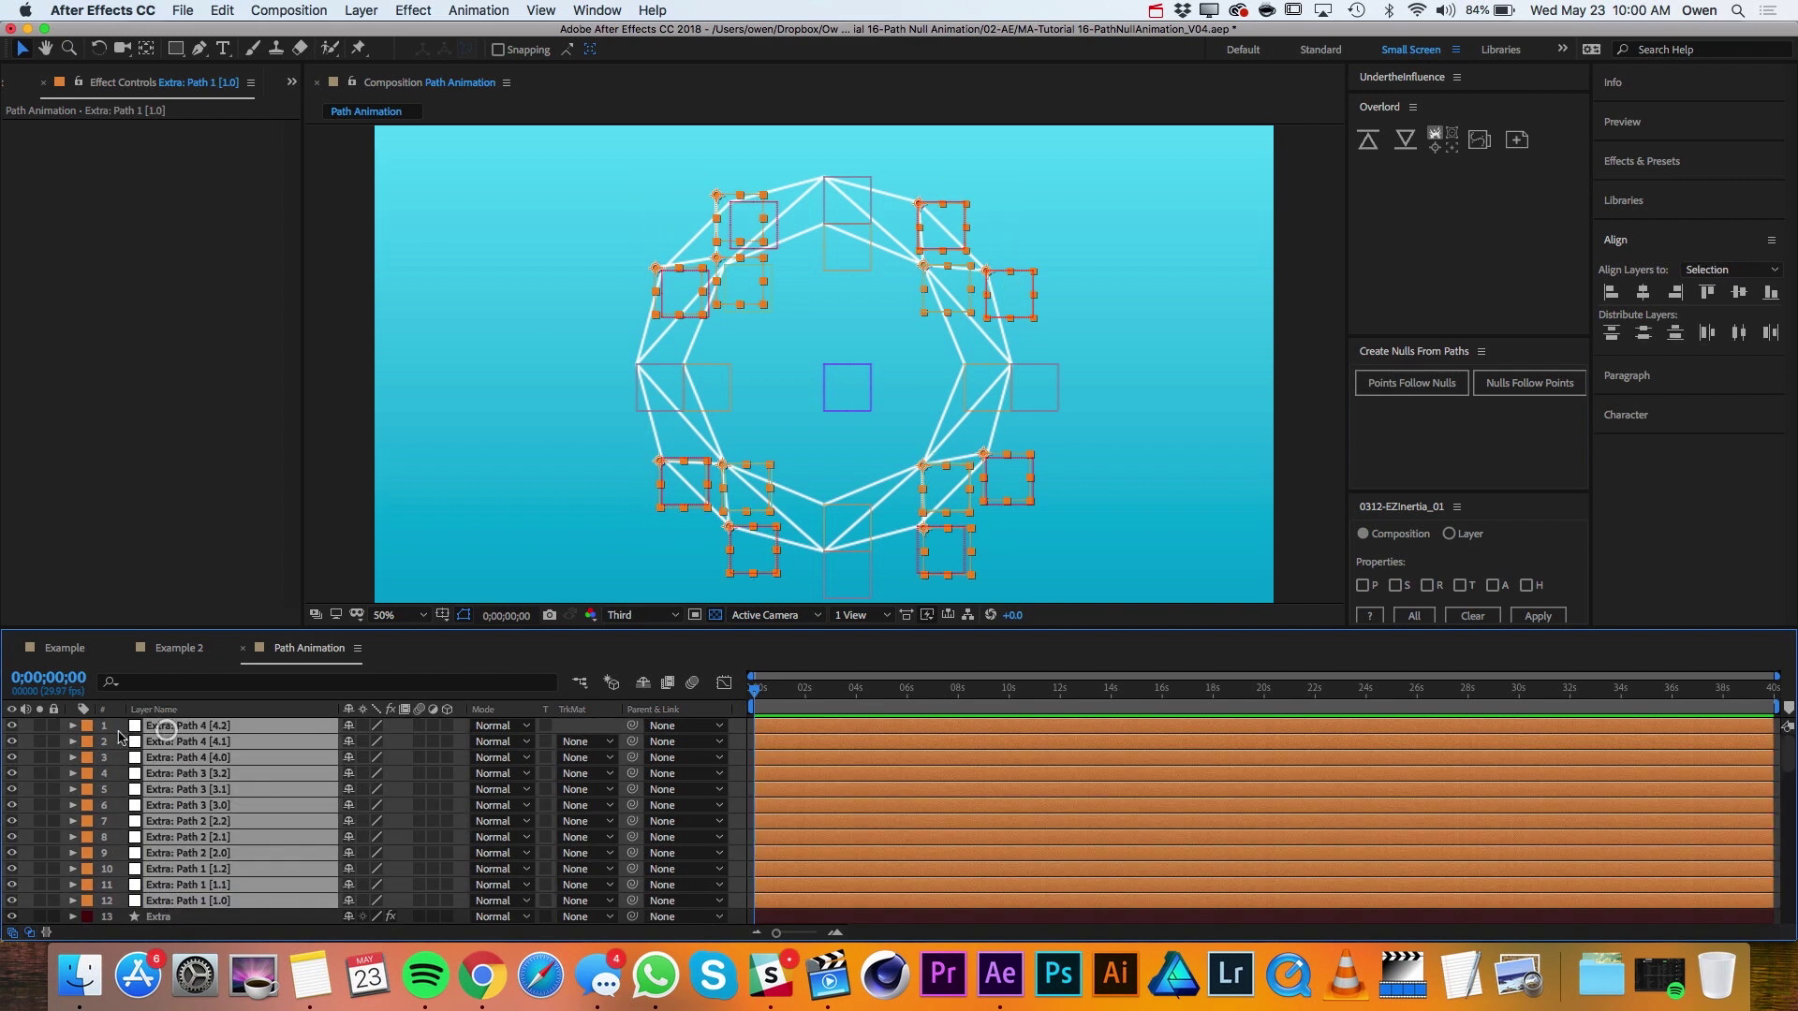
left_click(91, 730)
left_click(135, 870)
scroll(214, 860, "down", 2)
scroll(212, 848, "down", 2)
mouse_move(193, 779)
left_mouse_down()
mouse_move(209, 917)
mouse_move(204, 783)
left_mouse_up()
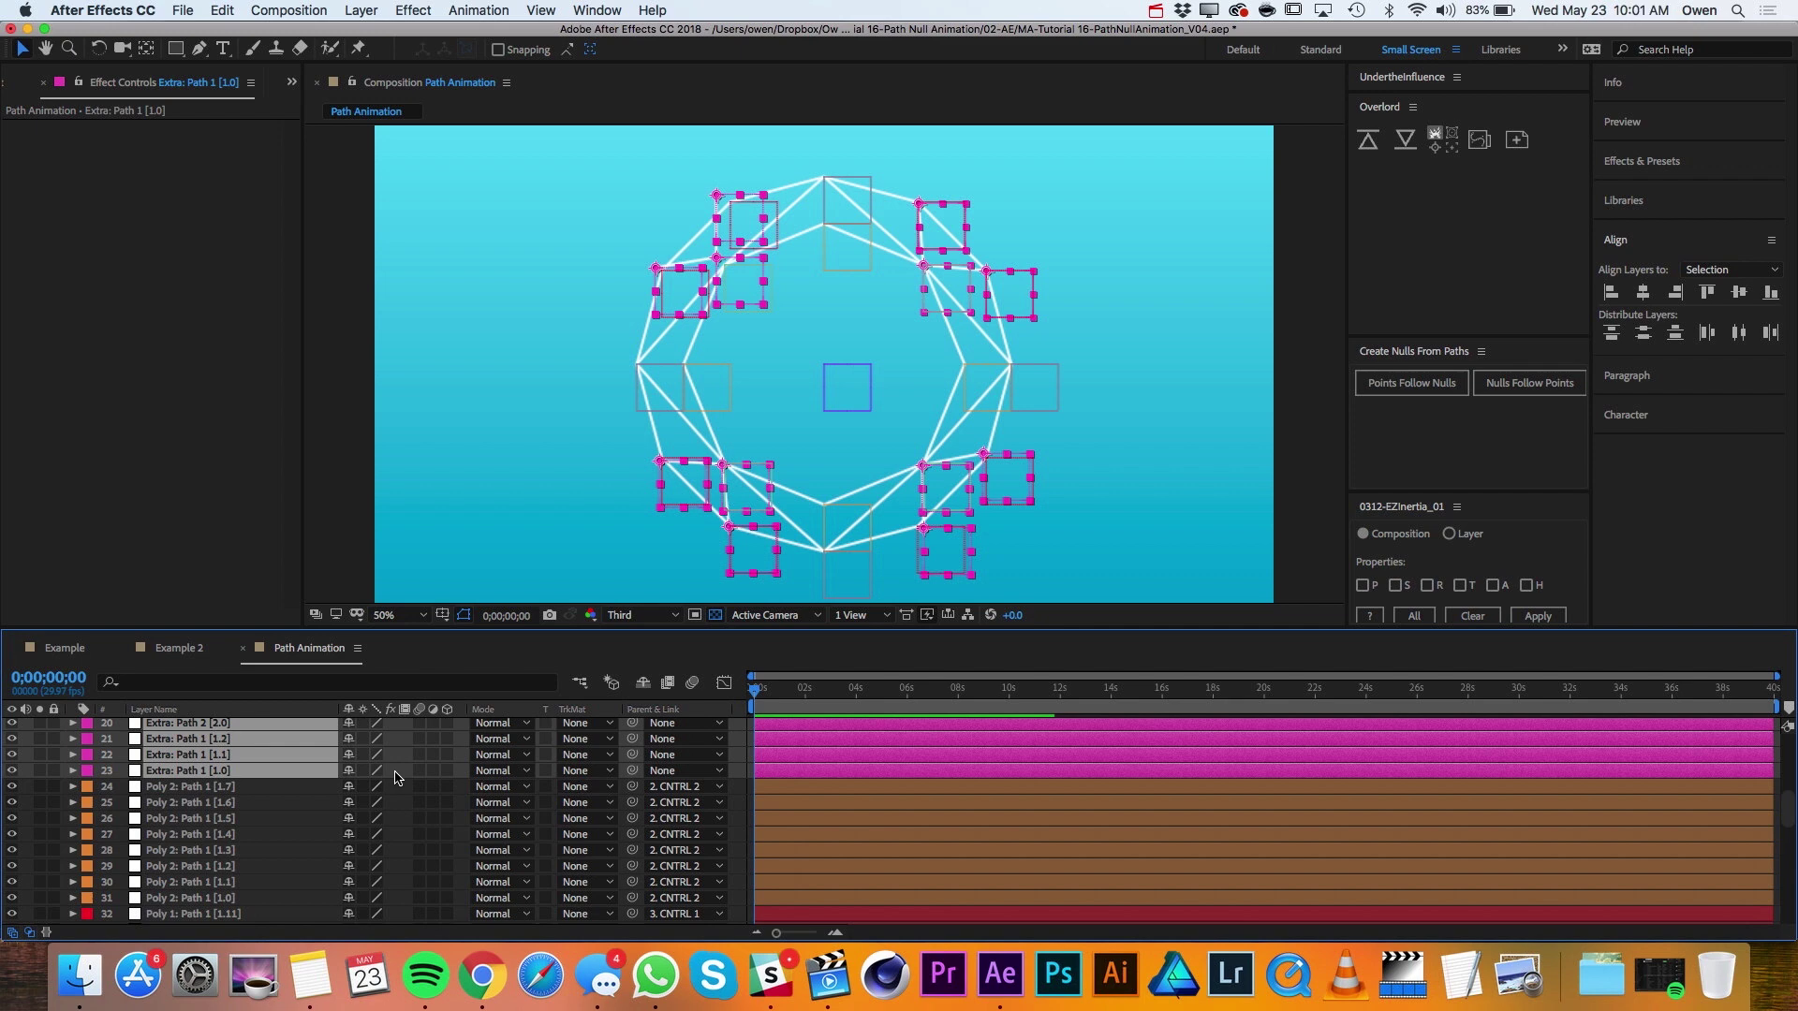
Parent Extra: Path 1 [1.0] to a Poly 1 null and test by moving Poly 1: Path 1 [1.1], then undo.
left_click(237, 772)
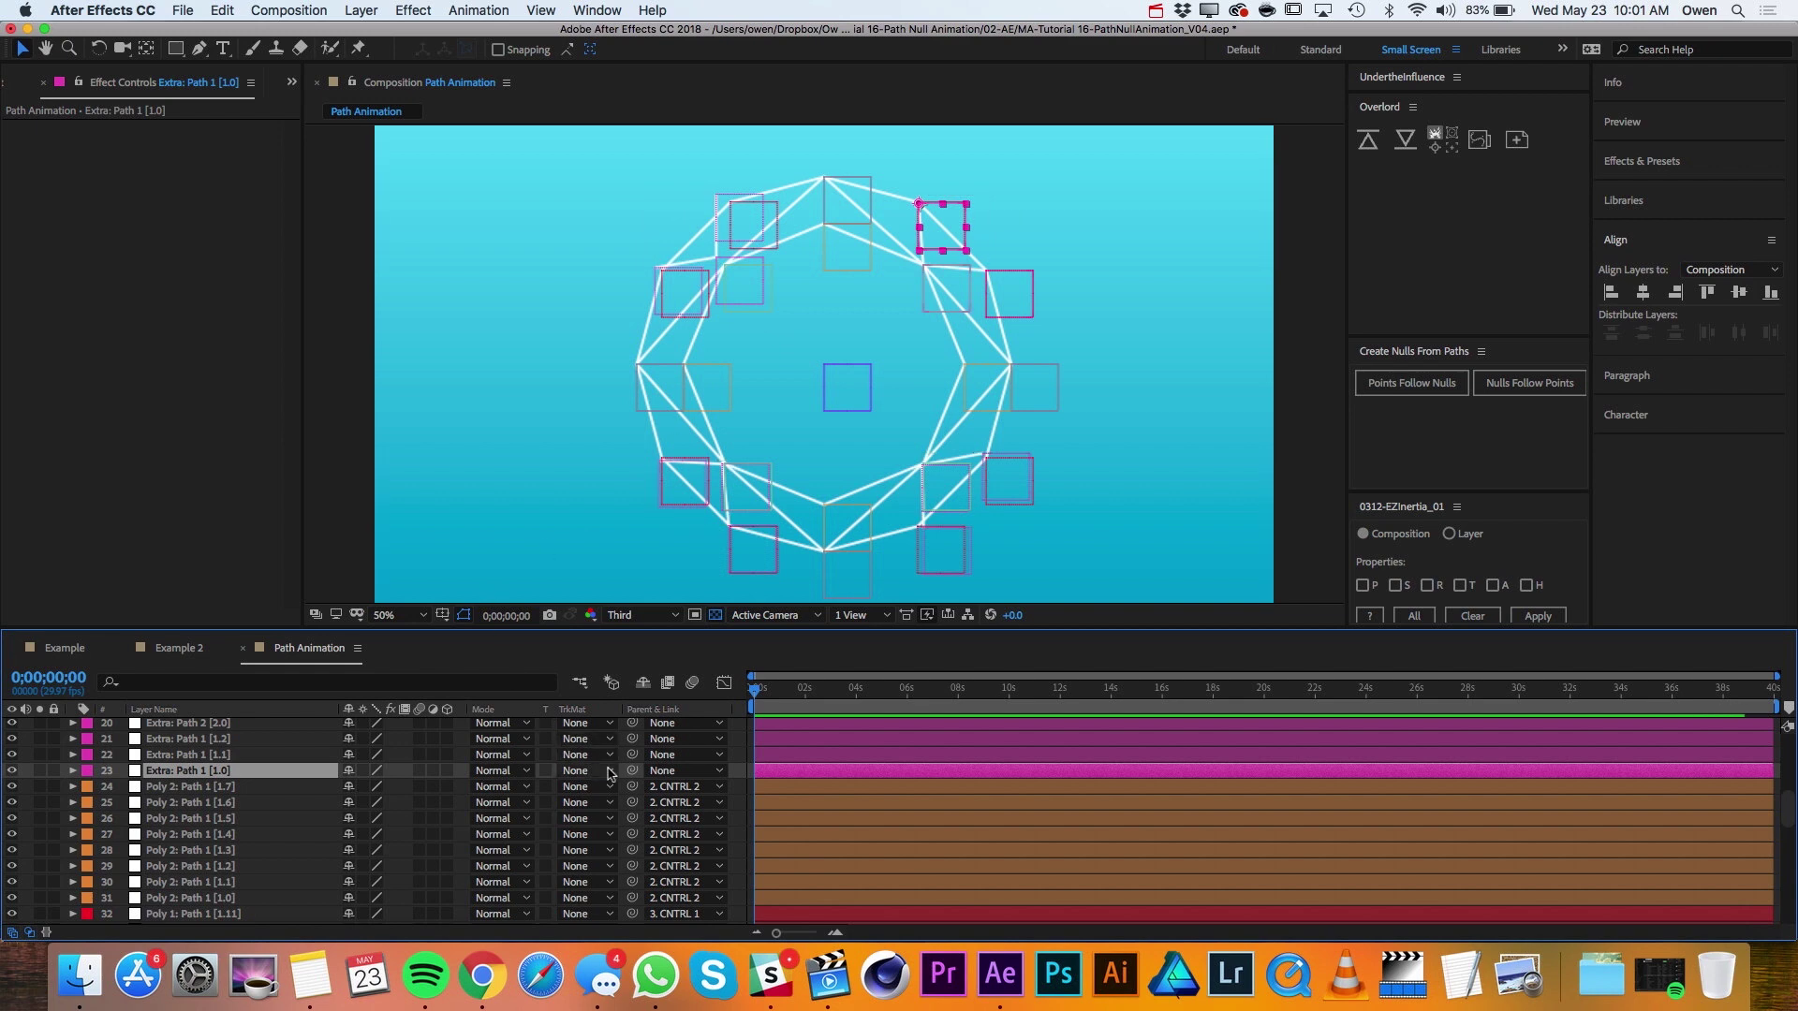
left_click_drag(634, 775, 275, 836)
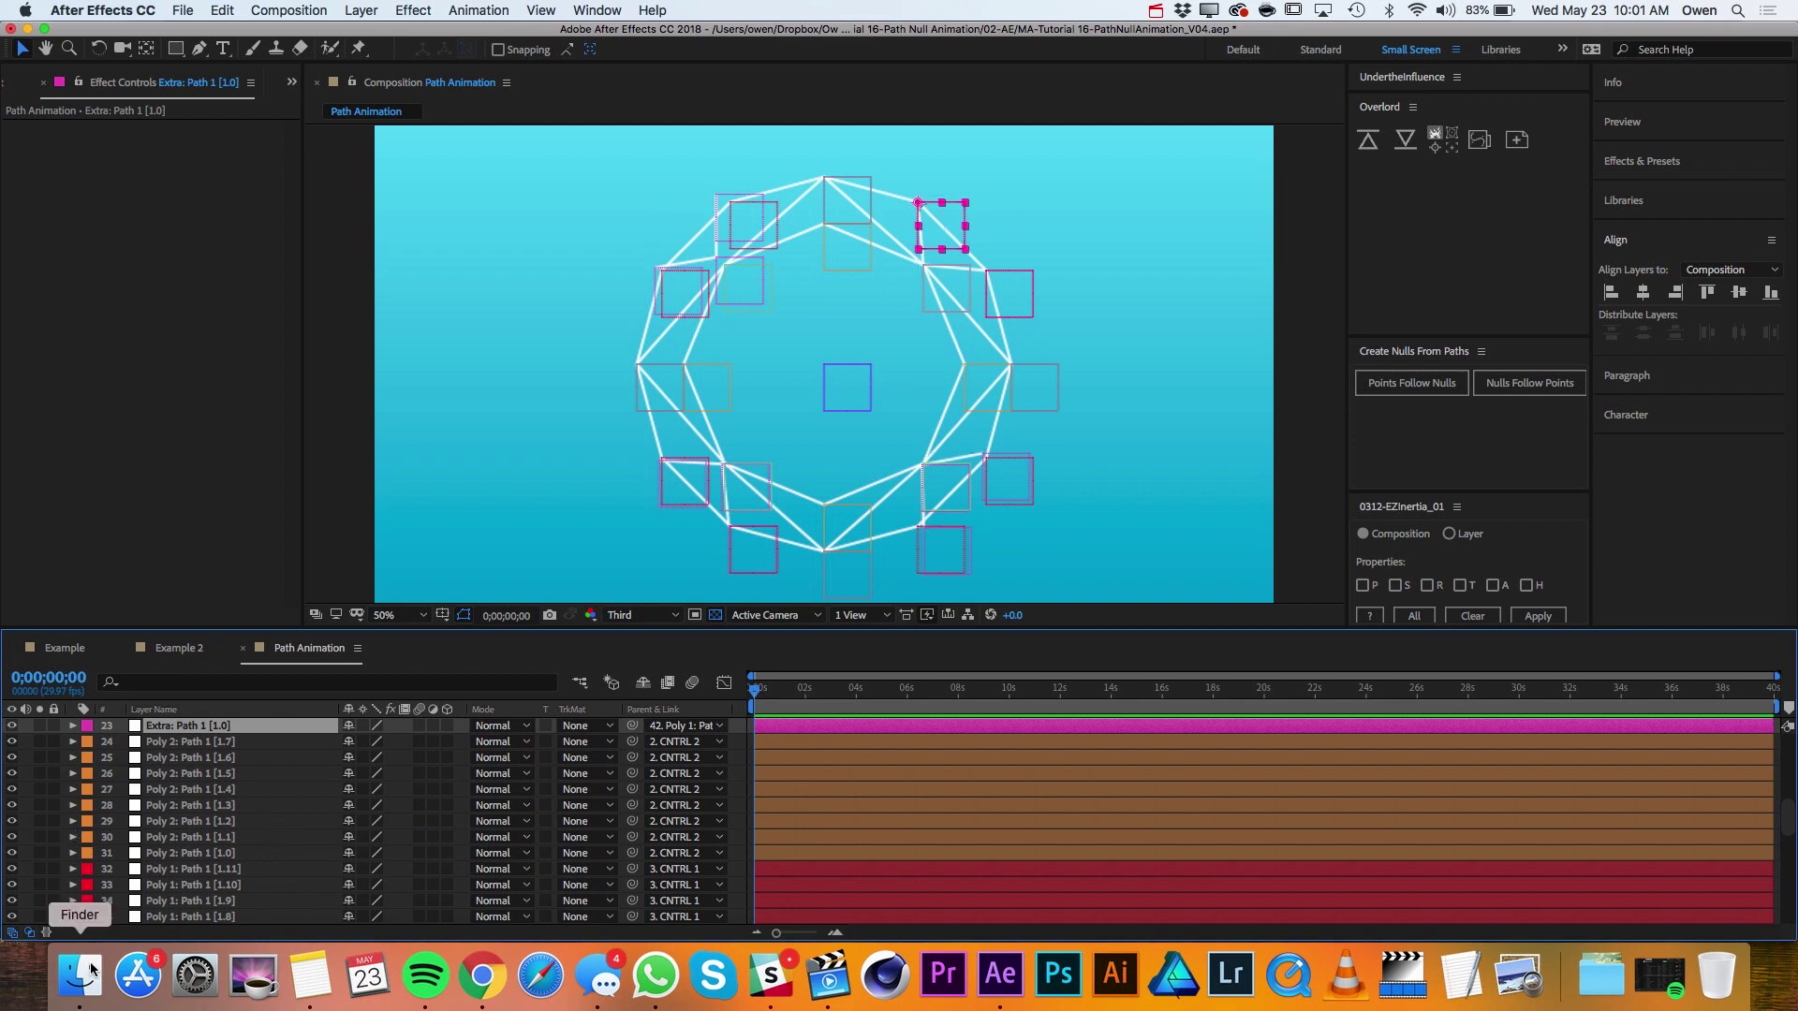
scroll(187, 843, "down", 8)
scroll(187, 842, "up", 2)
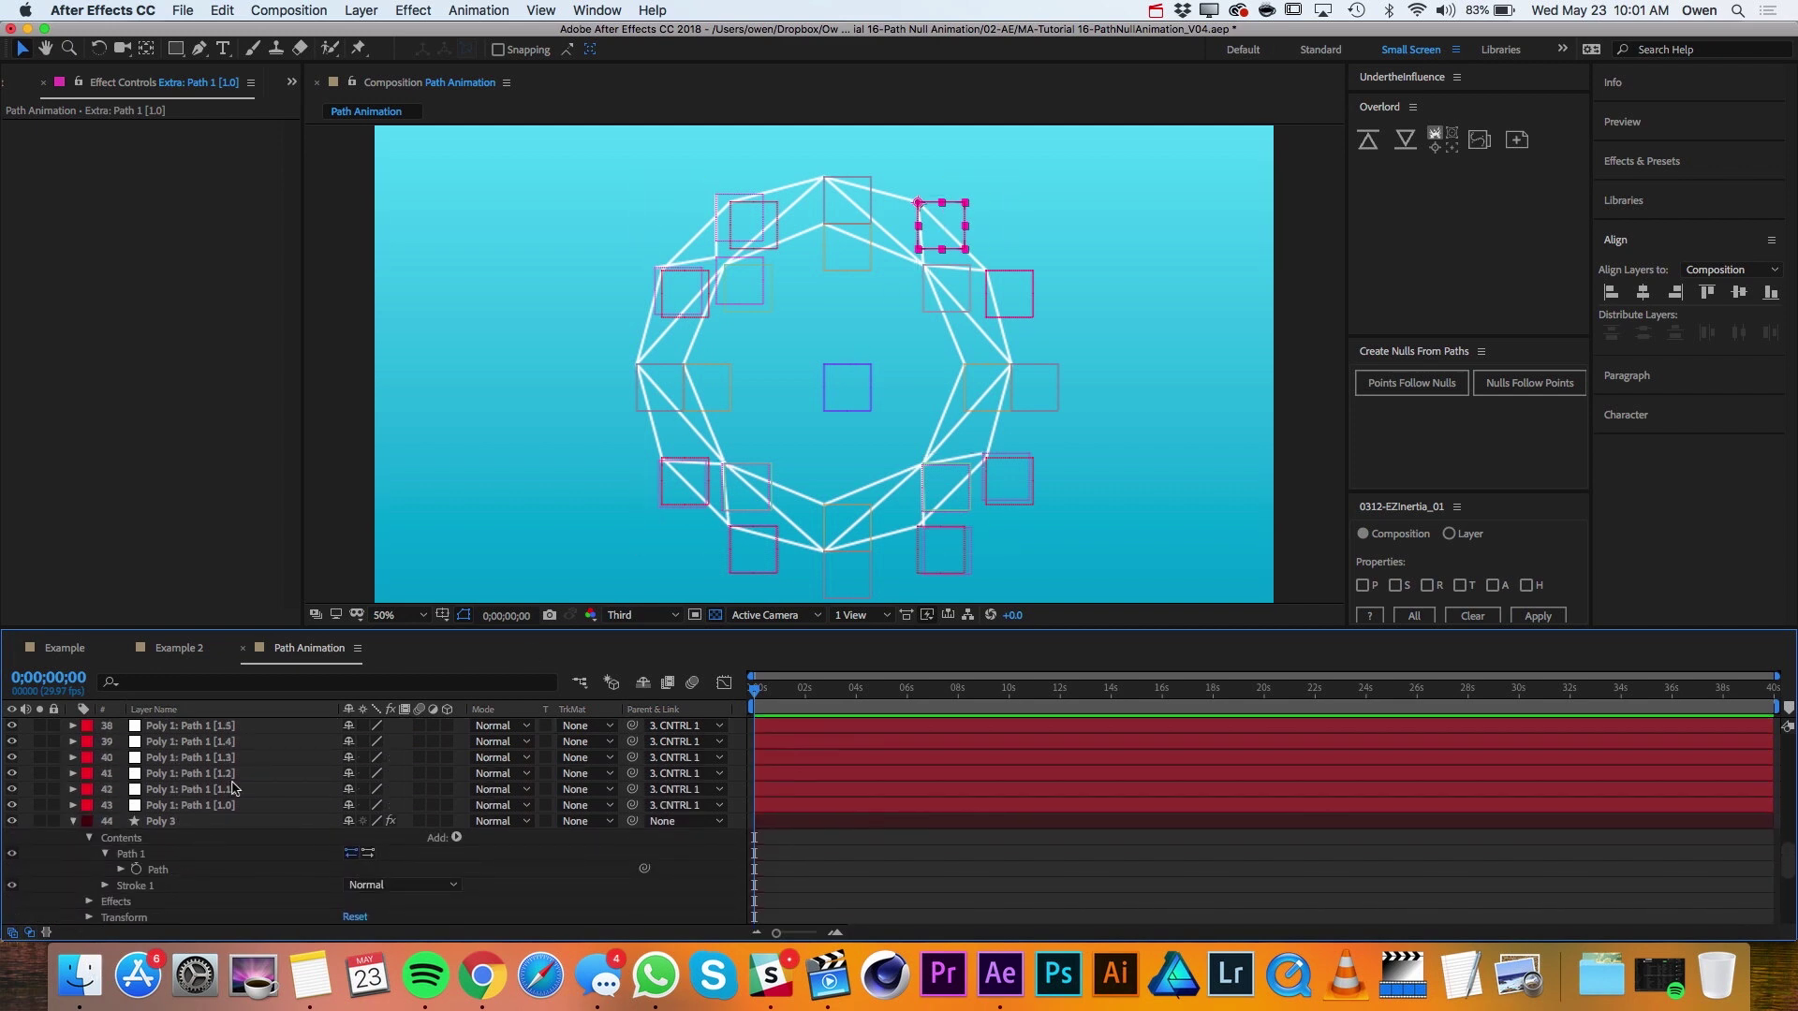
left_click(232, 790)
left_click_drag(939, 225, 991, 192)
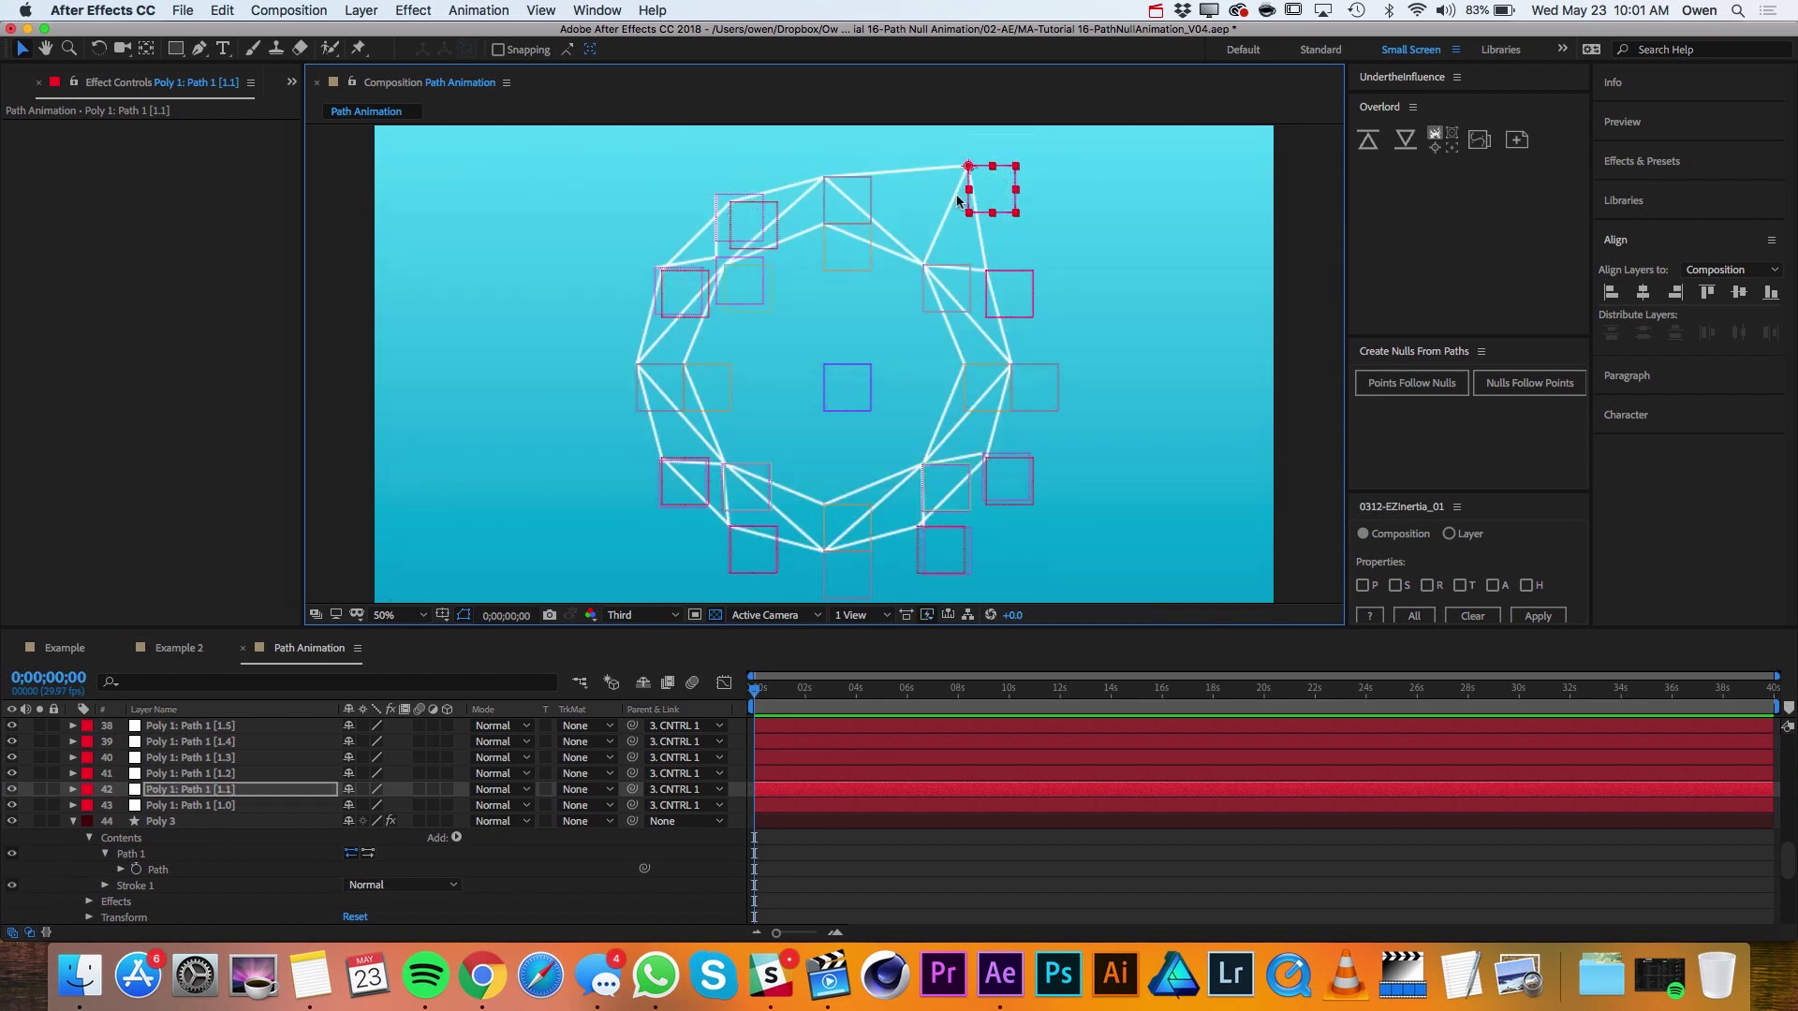
key("super+z")
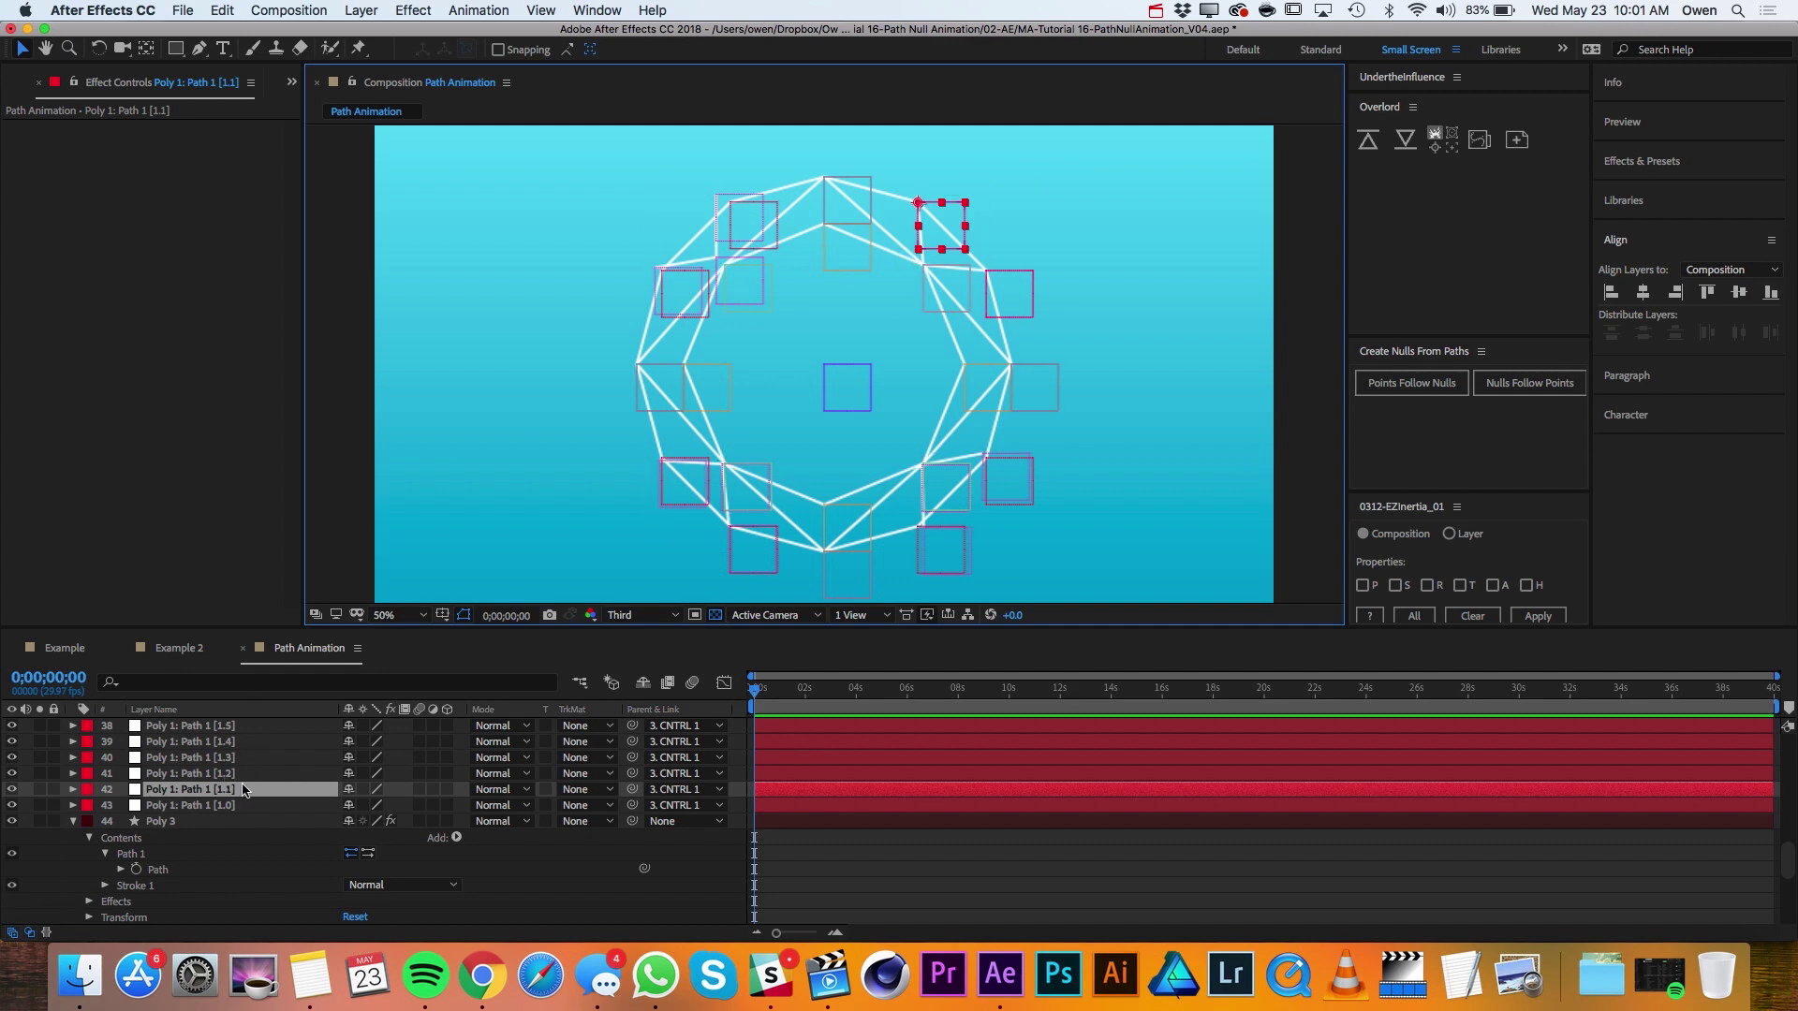
Parent Extra: Path 1 [1.2] to Poly 1 layer 41 and [1.1] to Poly 2 layer 30.
scroll(244, 789, "up", 8)
left_click(234, 860)
key("grave")
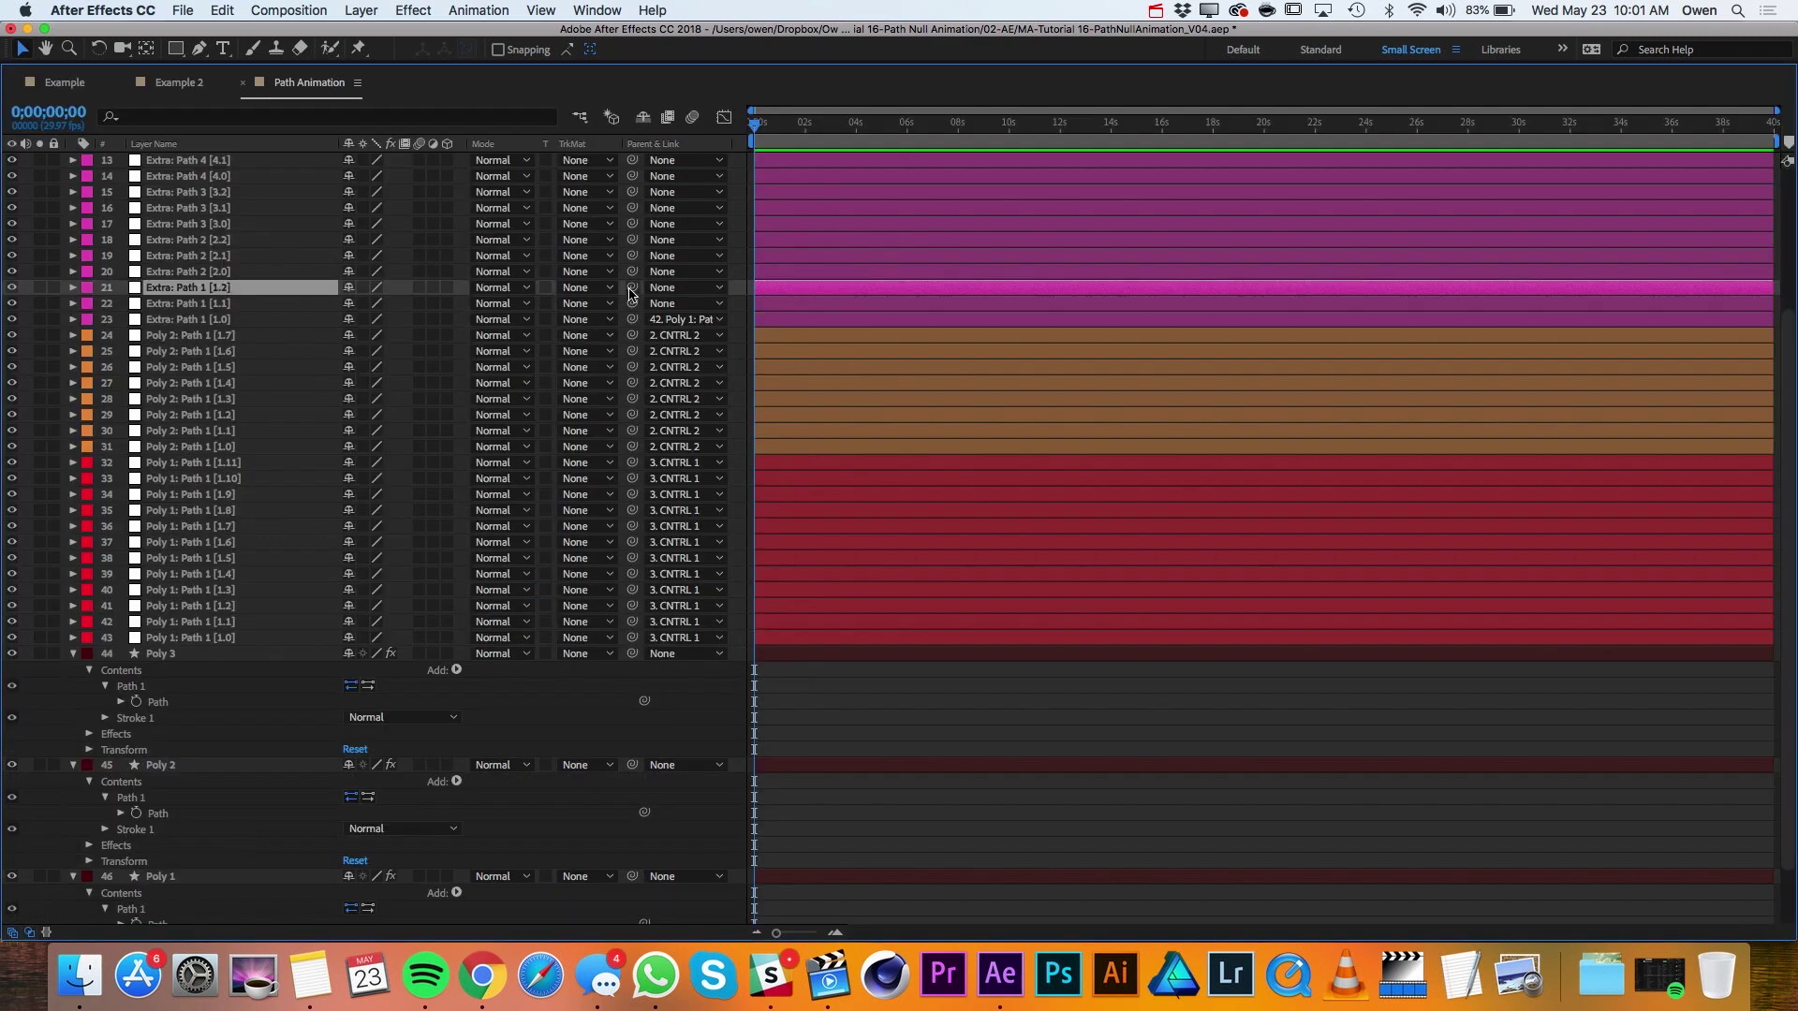
left_click_drag(632, 291, 240, 606)
left_click(240, 272)
key("grave")
key("super+Down")
key("super+Down")
key("grave")
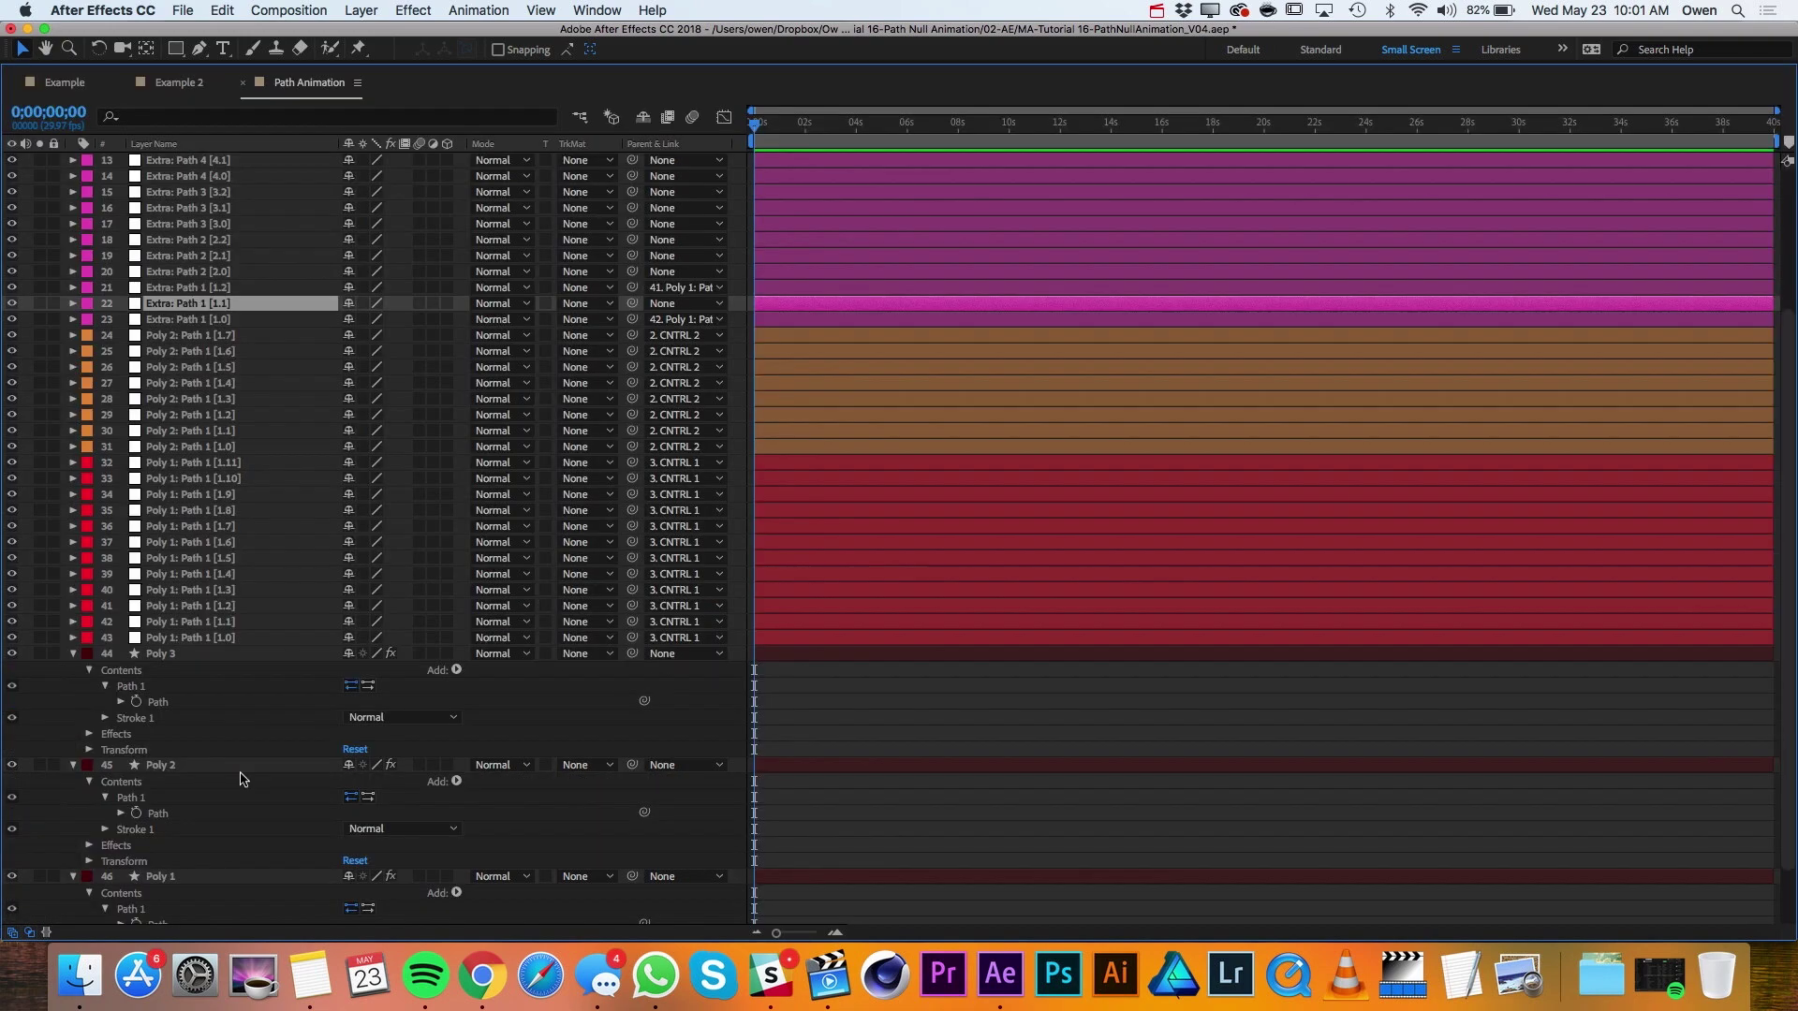
left_click_drag(632, 303, 265, 433)
key("grave")
Parent Extra: Path 2 [2.2] to Poly 1 layer 38 and [2.0] to layer 39.
left_click(222, 841)
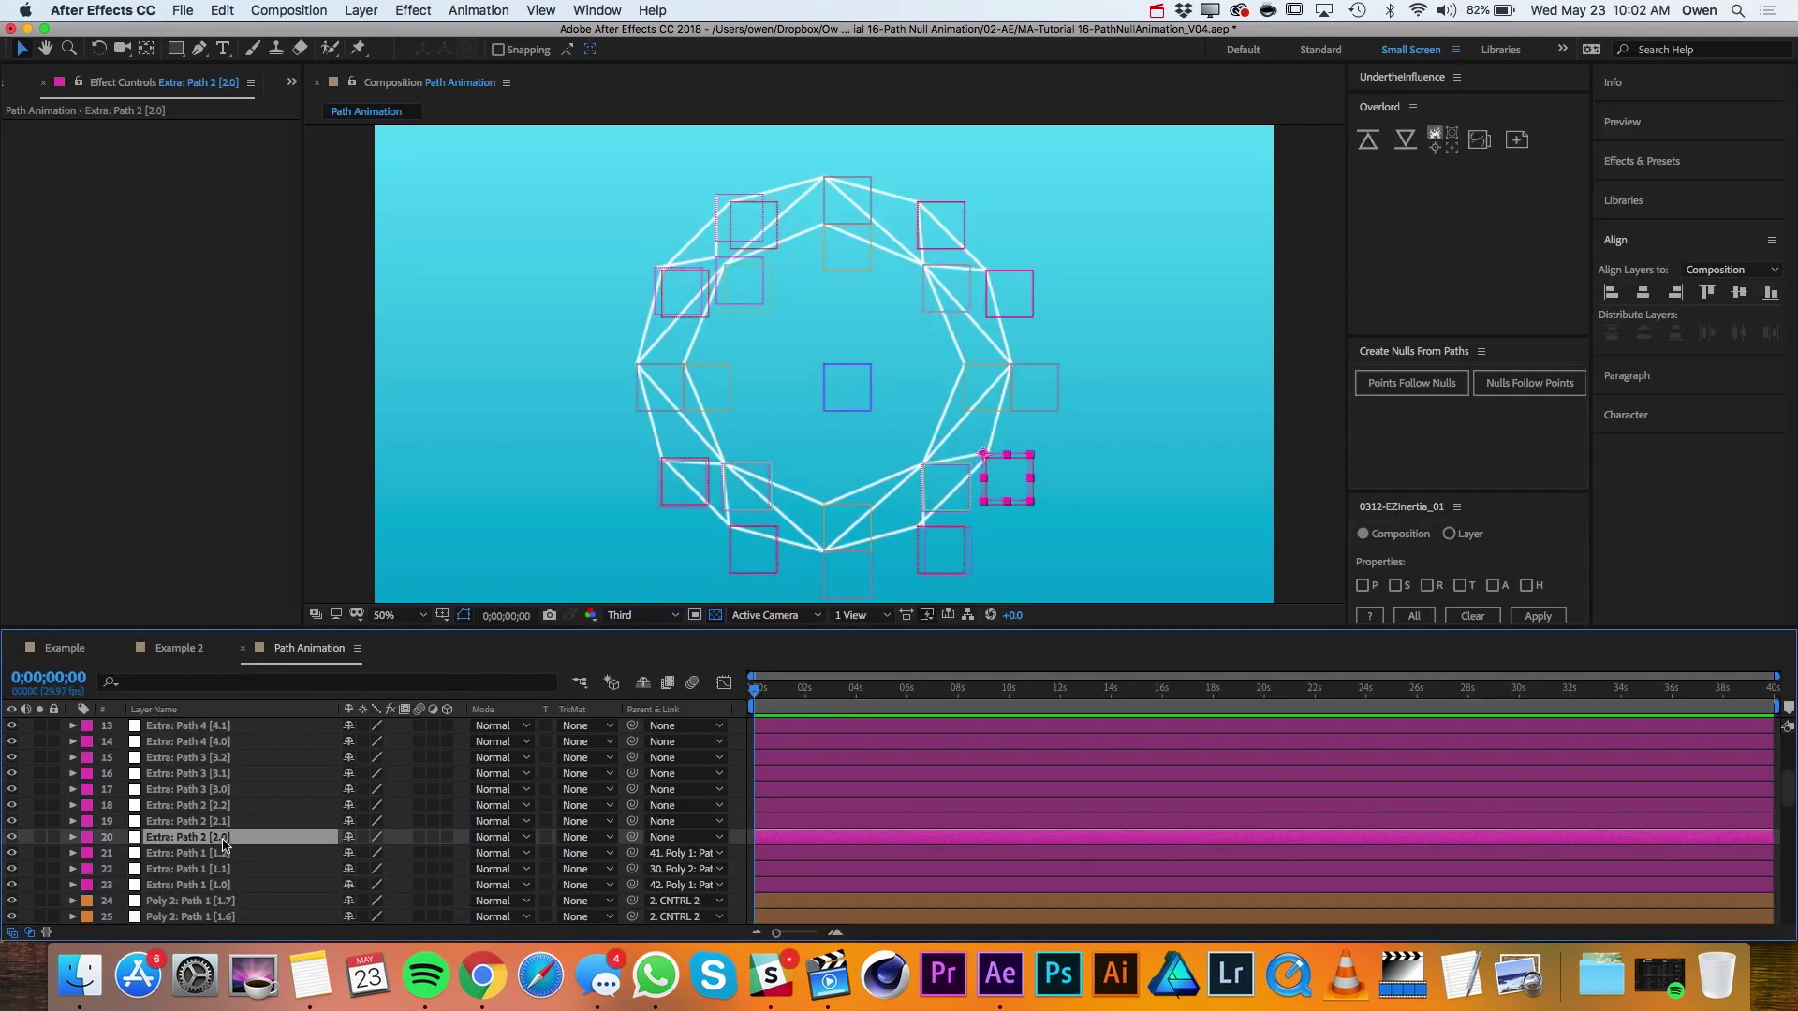
key("grave")
left_click_drag(632, 271, 265, 574)
left_click_drag(632, 240, 281, 415)
key("grave")
Parent the Extra: Path 3 nulls, including [3.0] to Poly 1 layer 36.
left_click(223, 790)
key("grave")
left_click_drag(632, 224, 273, 542)
key("grave")
left_click(278, 763)
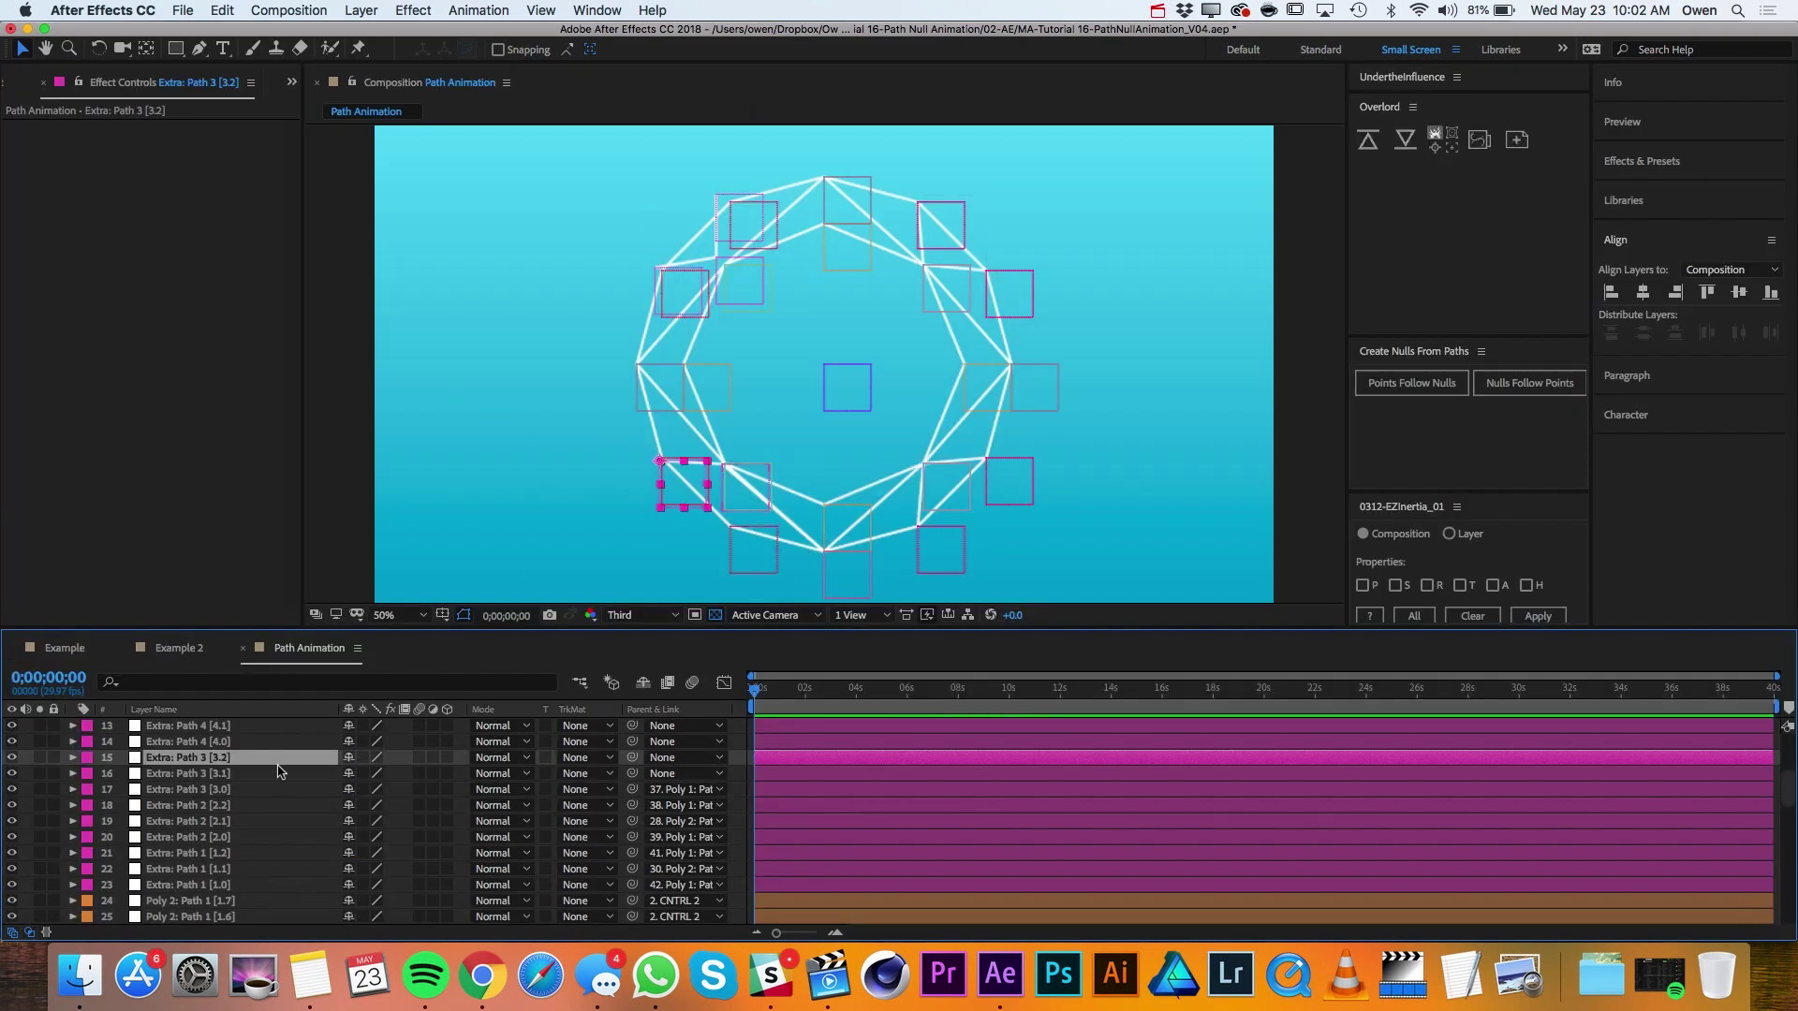
key("grave")
left_click_drag(632, 224, 273, 526)
key("grave")
key("grave")
key("grave")
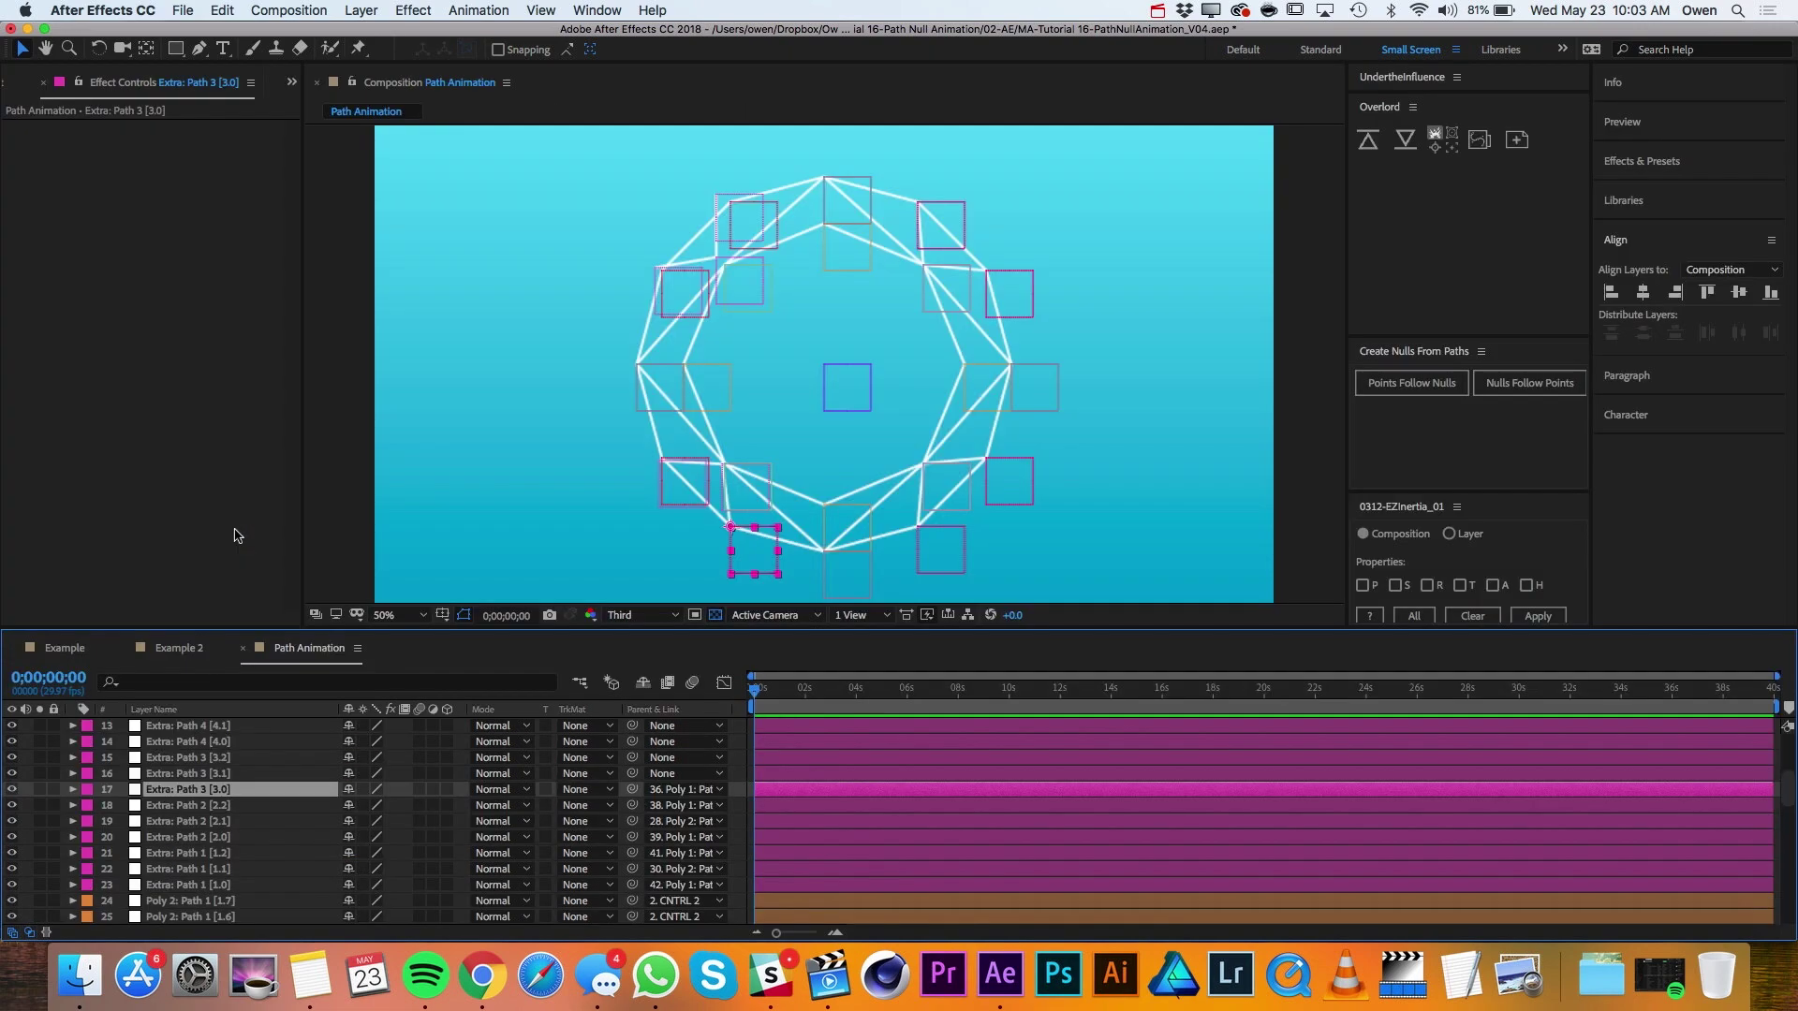
left_click(223, 758)
Parent the Extra: Path 4 nulls, including [4.2] to Poly 1 layer 32.
key("grave")
left_click_drag(632, 192, 281, 497)
key("grave")
scroll(225, 890, "down", 3)
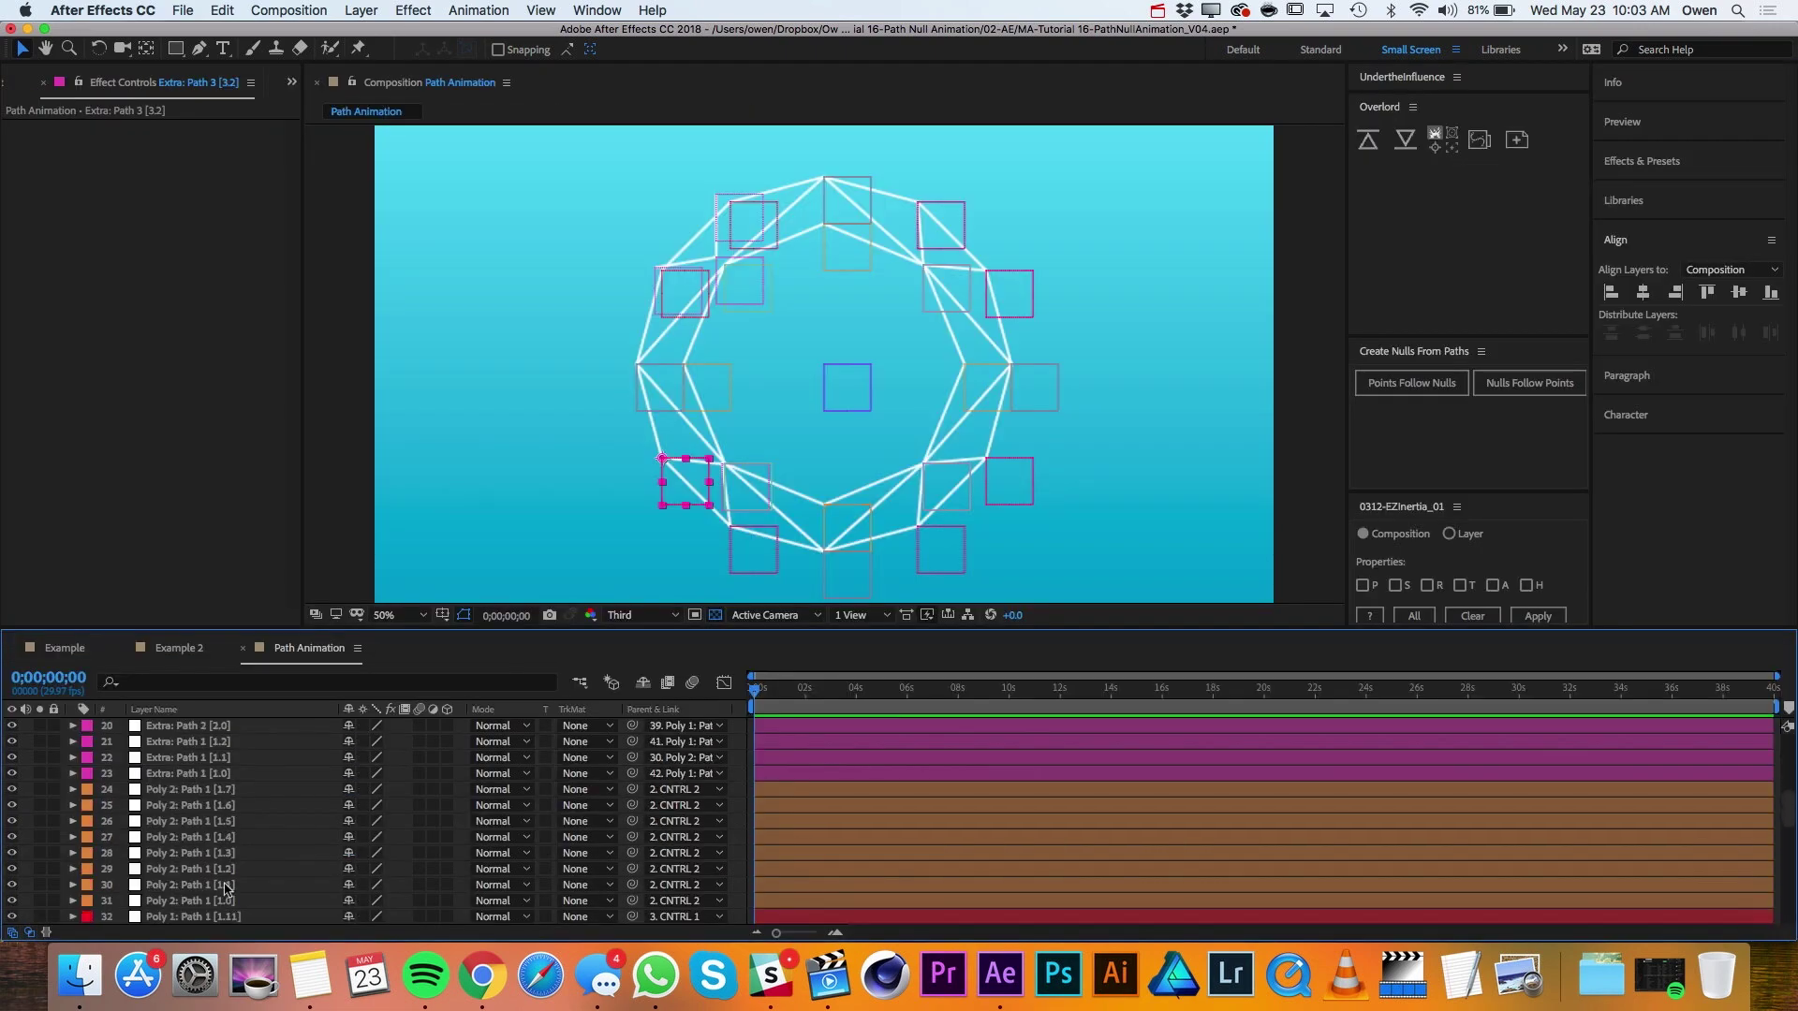
left_click(225, 821)
key("grave")
key("grave")
scroll(225, 824, "up", 3)
left_click(218, 765)
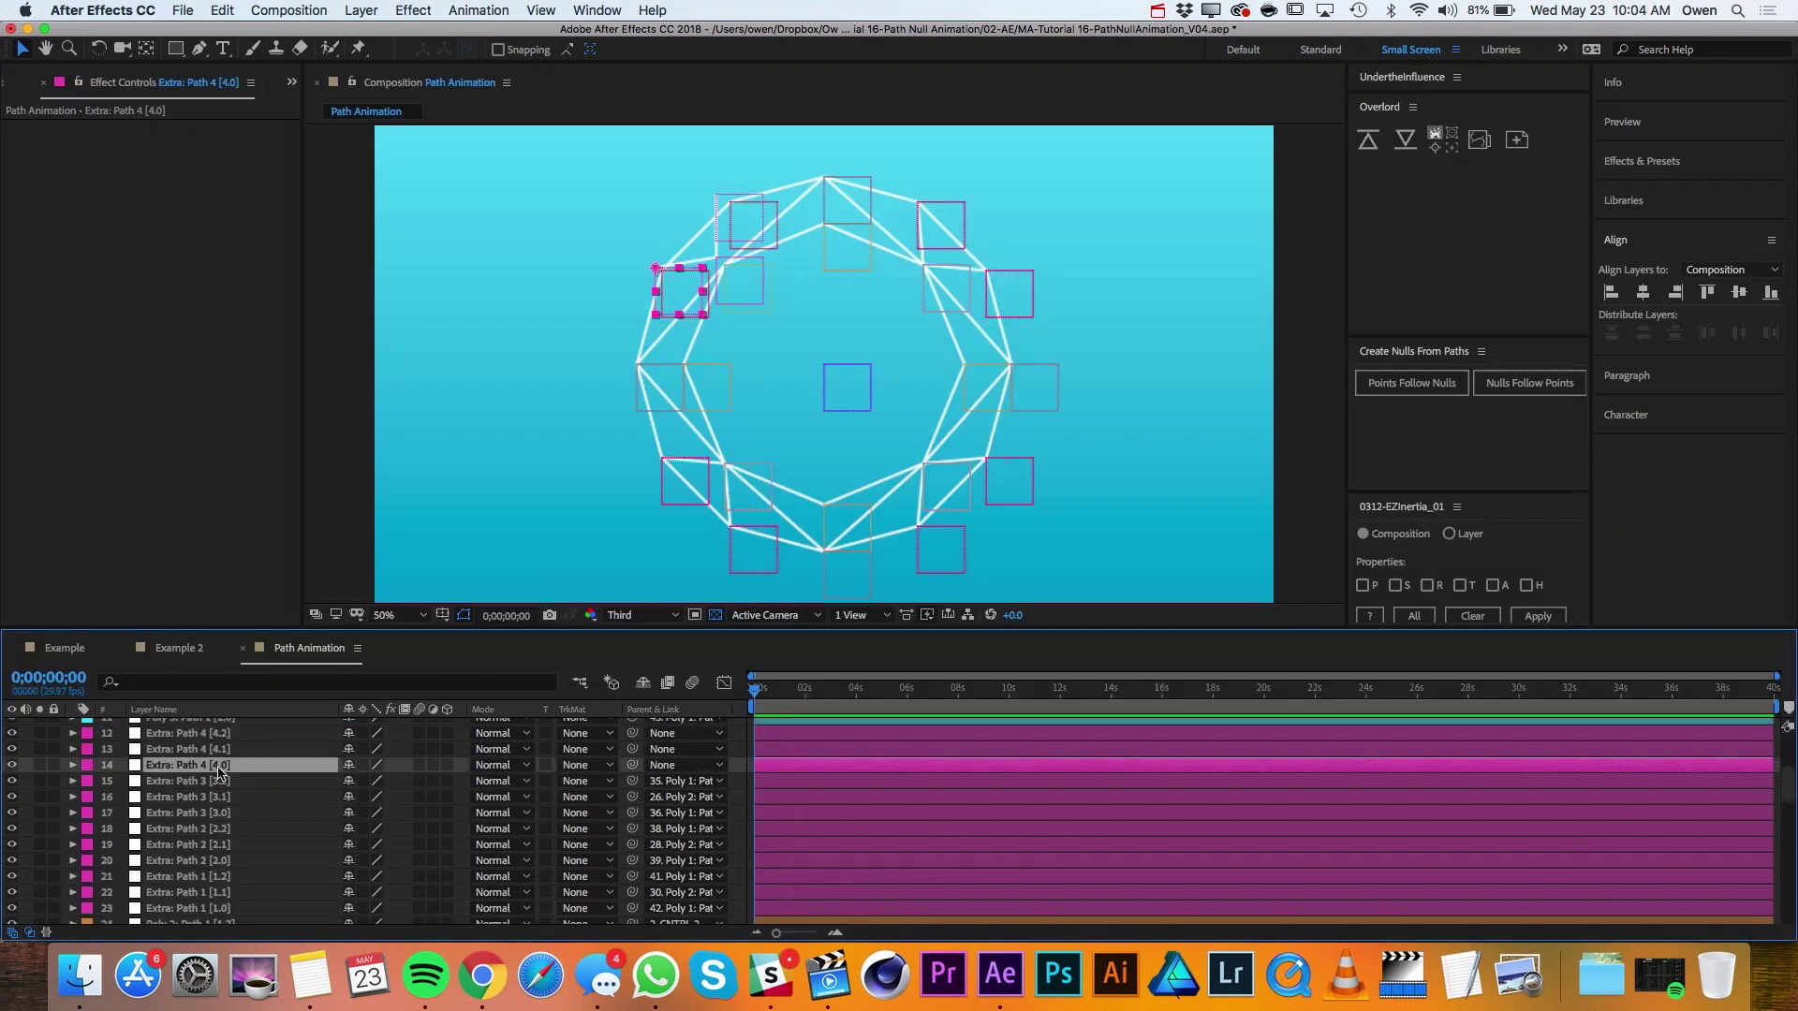
left_click(218, 733)
key("grave")
left_click_drag(632, 173, 281, 389)
key("grave")
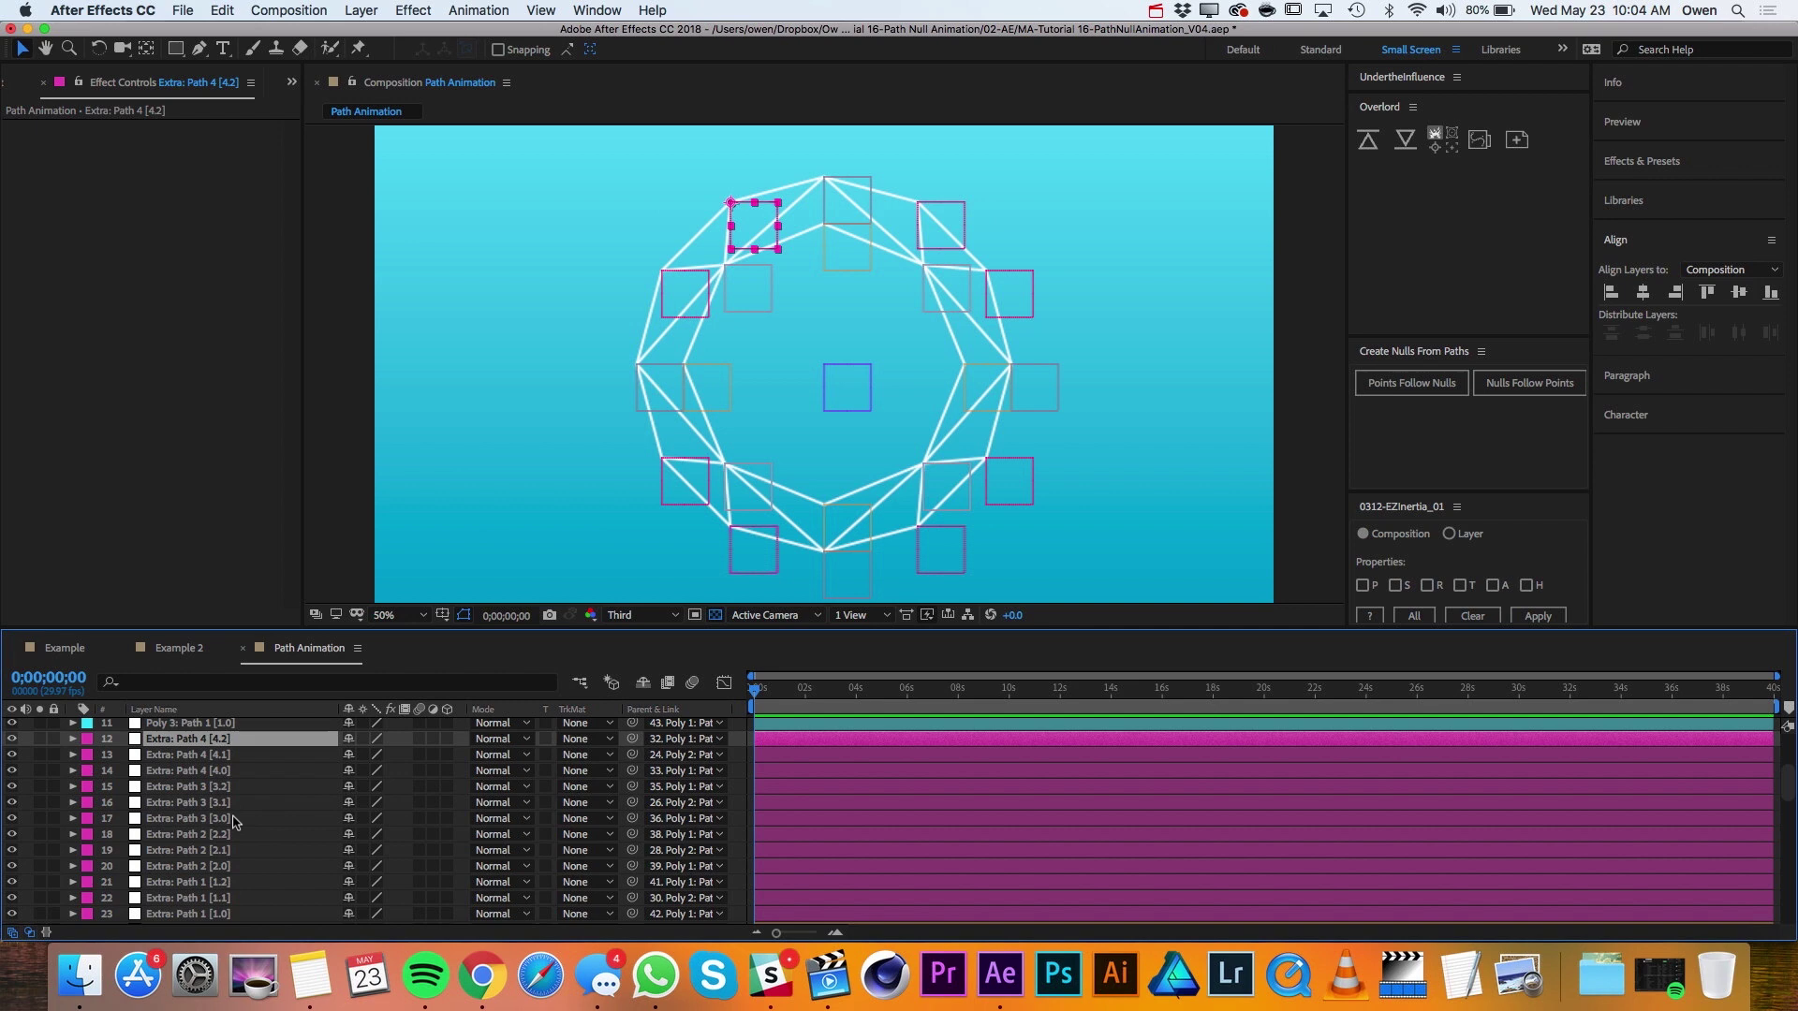
Move Extra beside Poly 3, collapse Poly 3 and Poly 2, and stack Extra through Poly 1 as layers 3–6.
scroll(234, 821, "up", 5)
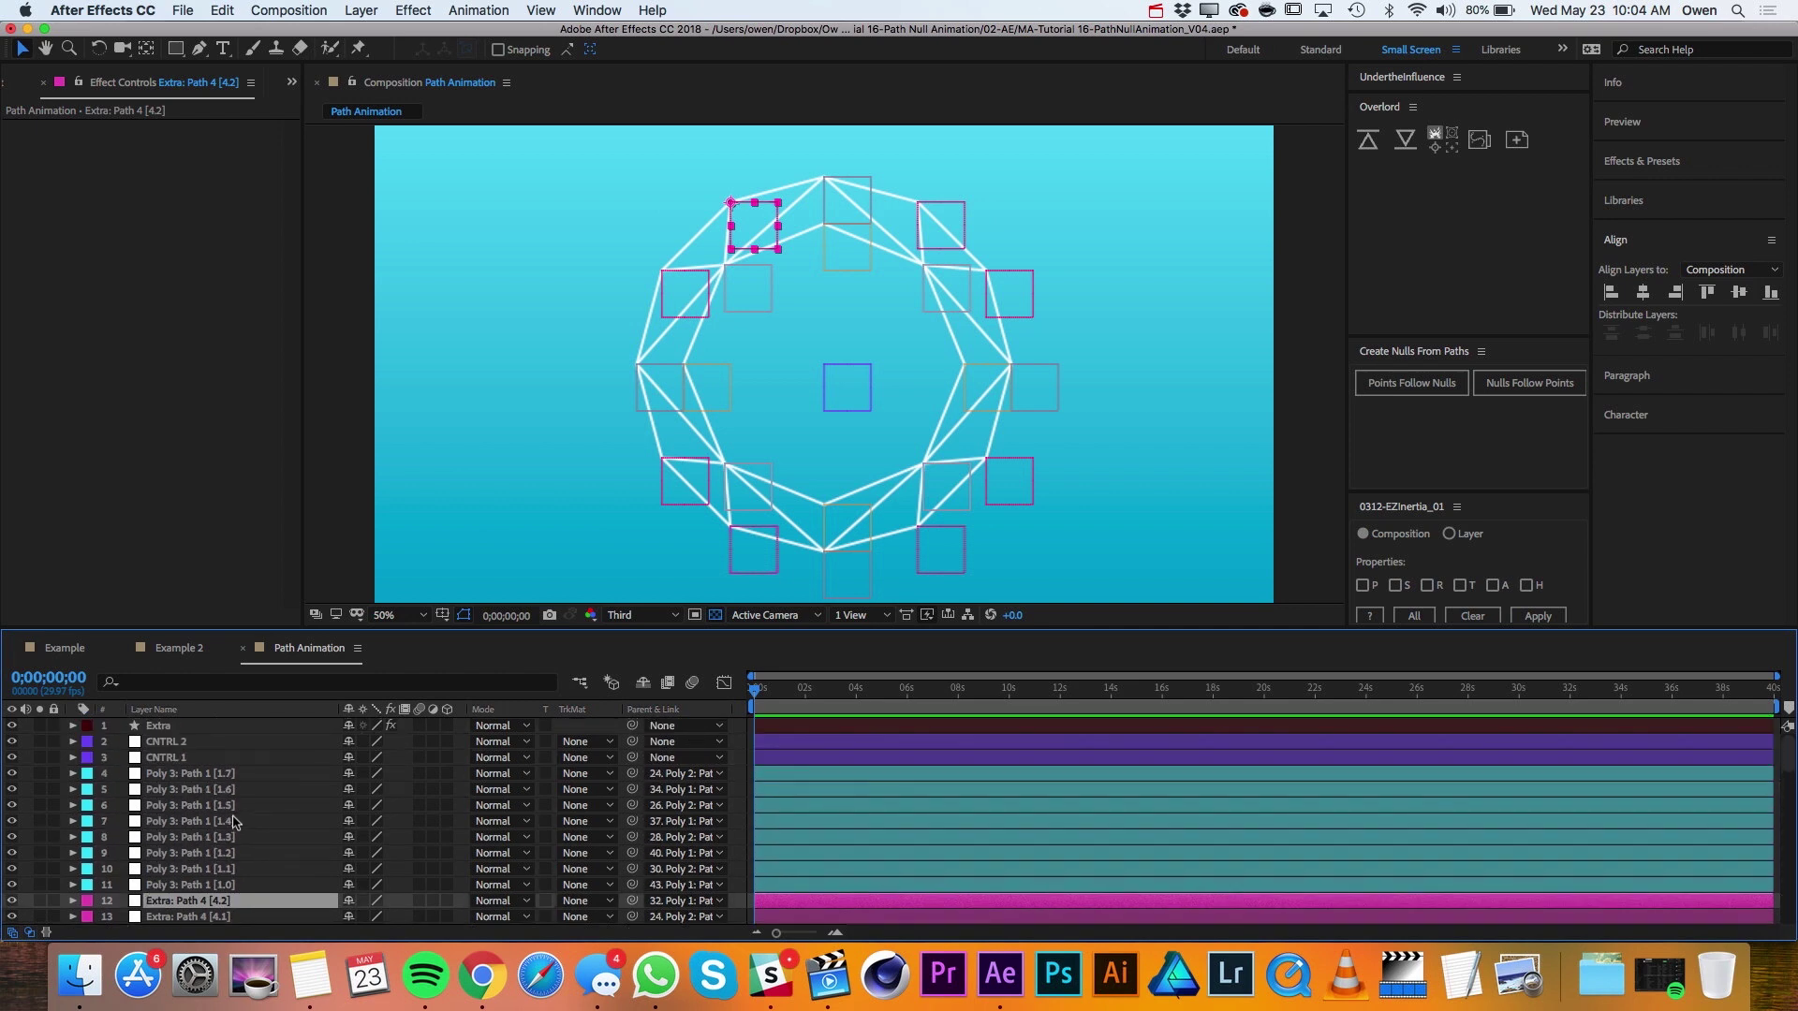
left_click_drag(176, 730, 193, 765)
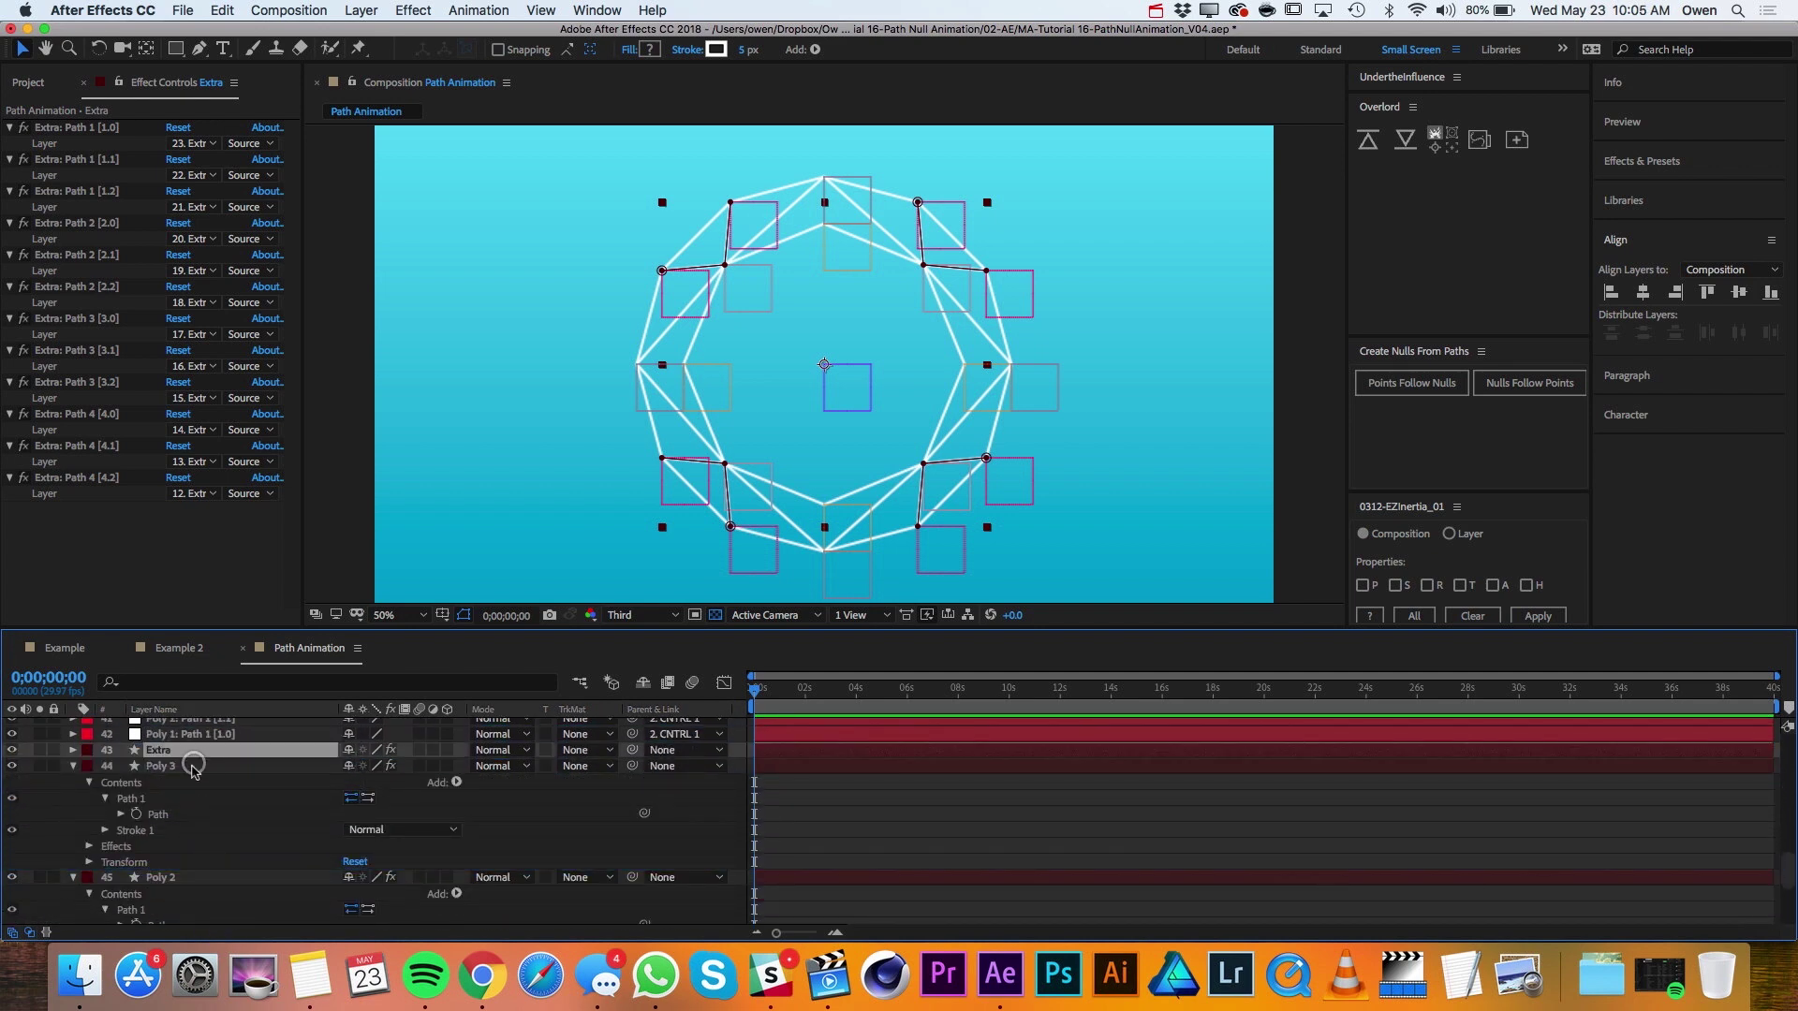
left_click(78, 766)
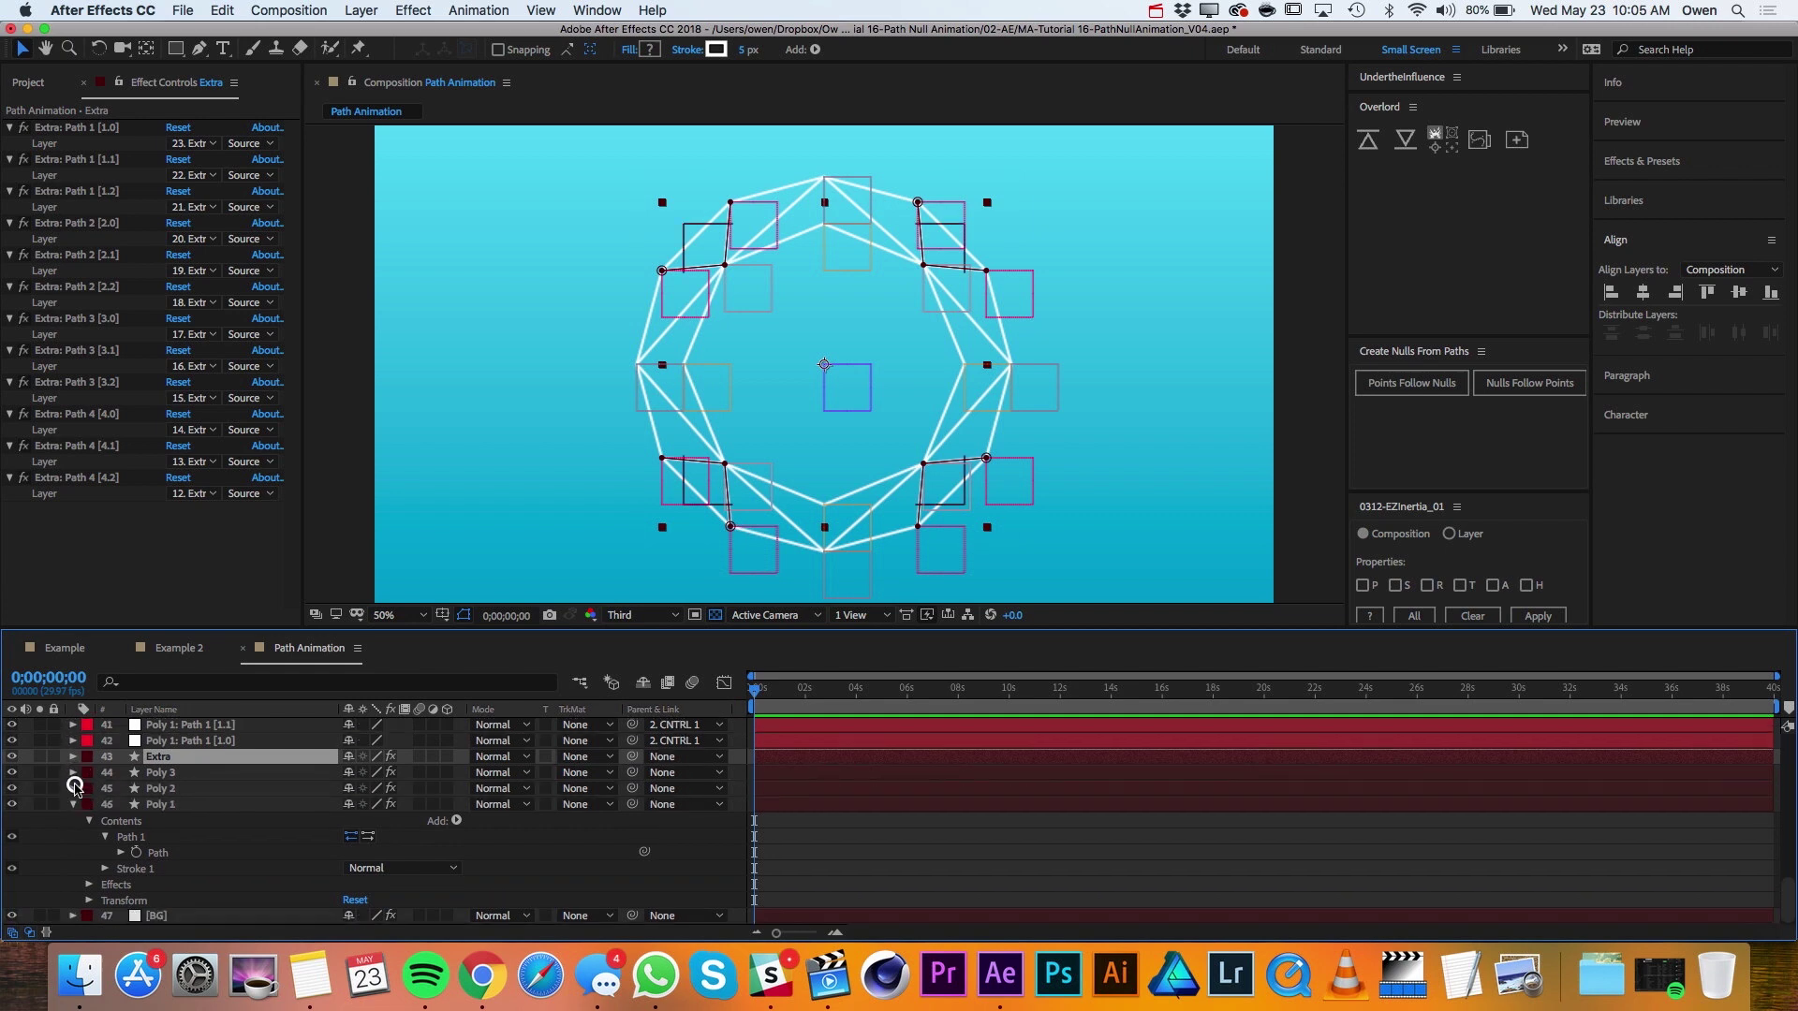
left_click(78, 806)
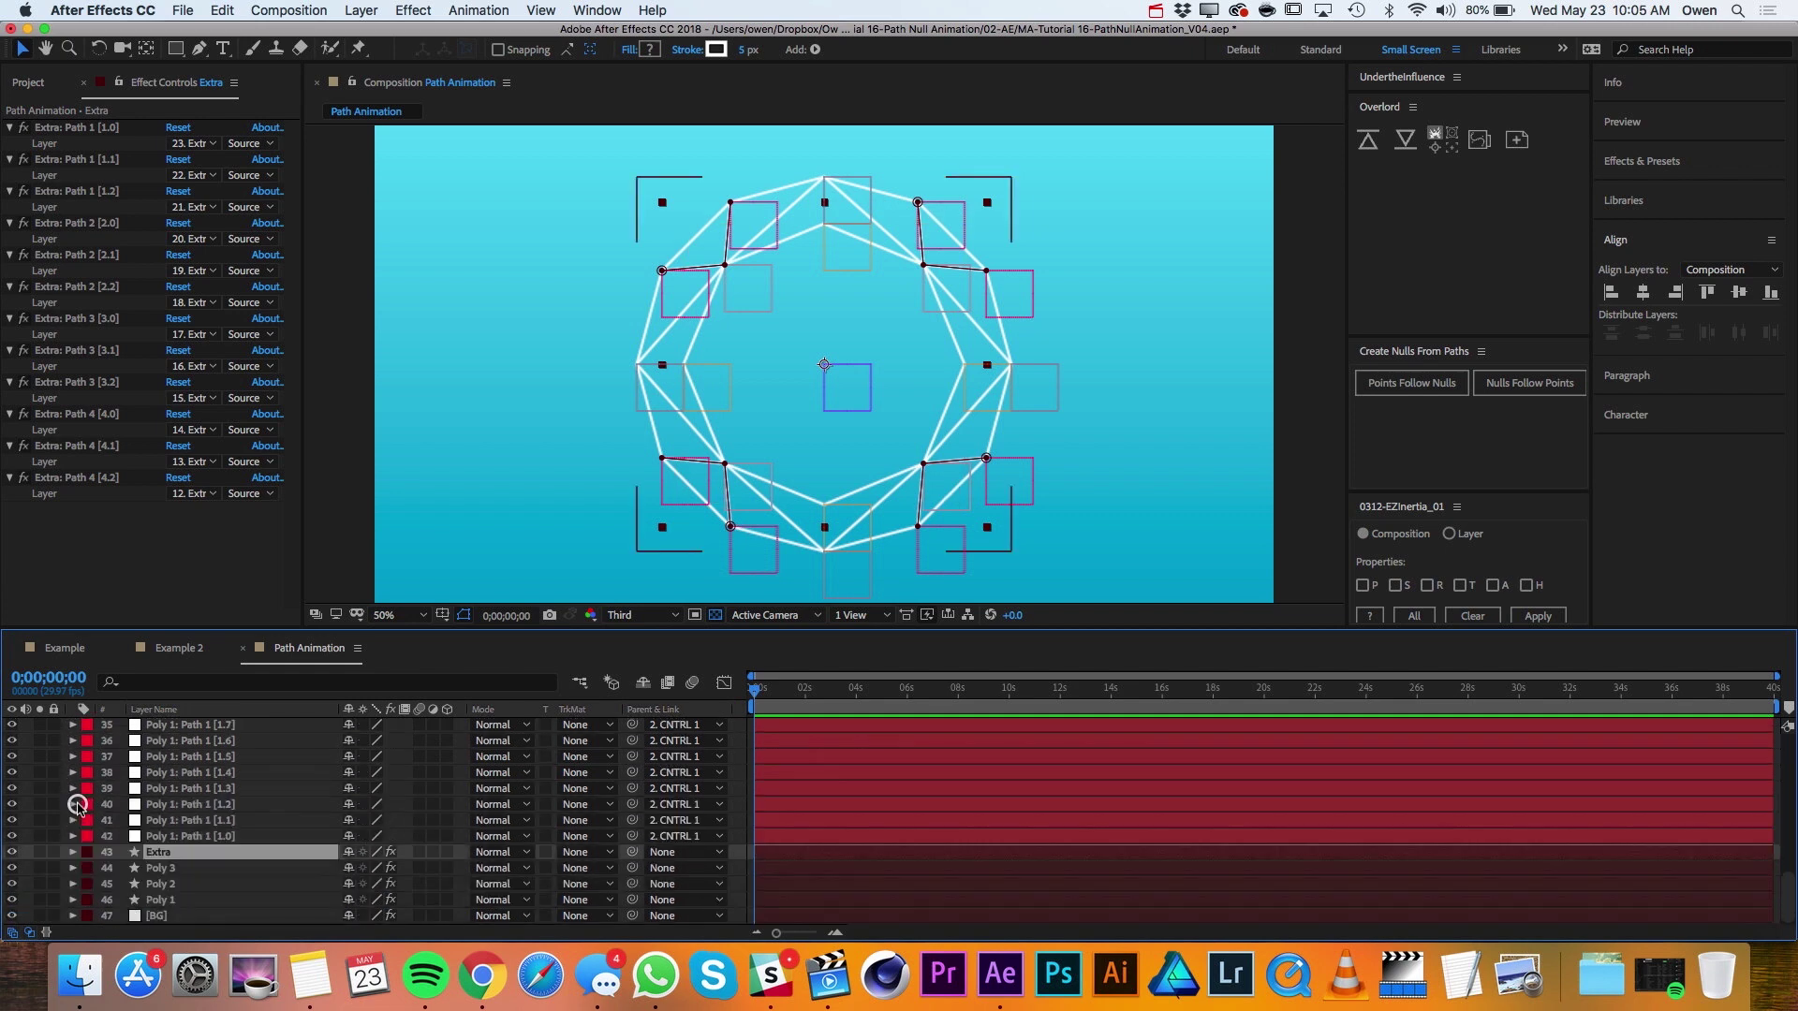
left_click(188, 900, "shift")
left_click_drag(182, 854, 180, 754)
left_click(161, 741)
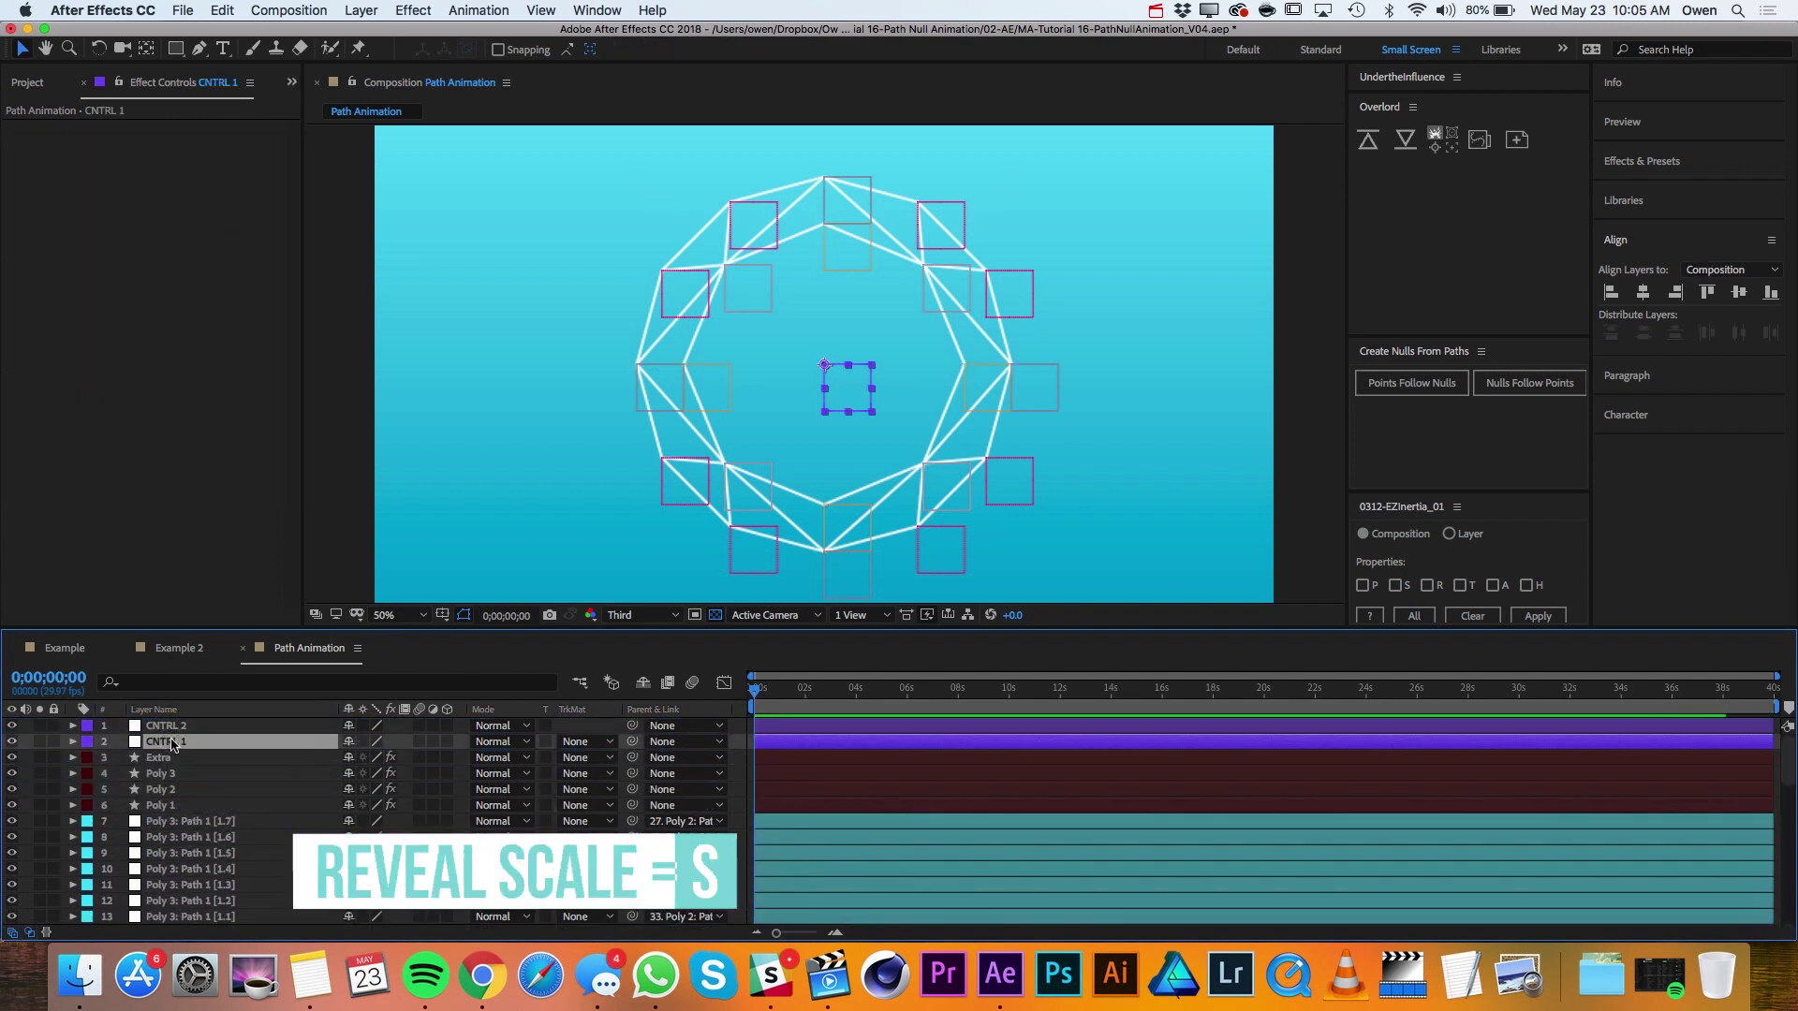
Keyframe CNTRL 1's Scale at 0% at the start and 115% at frame 12.
key("s")
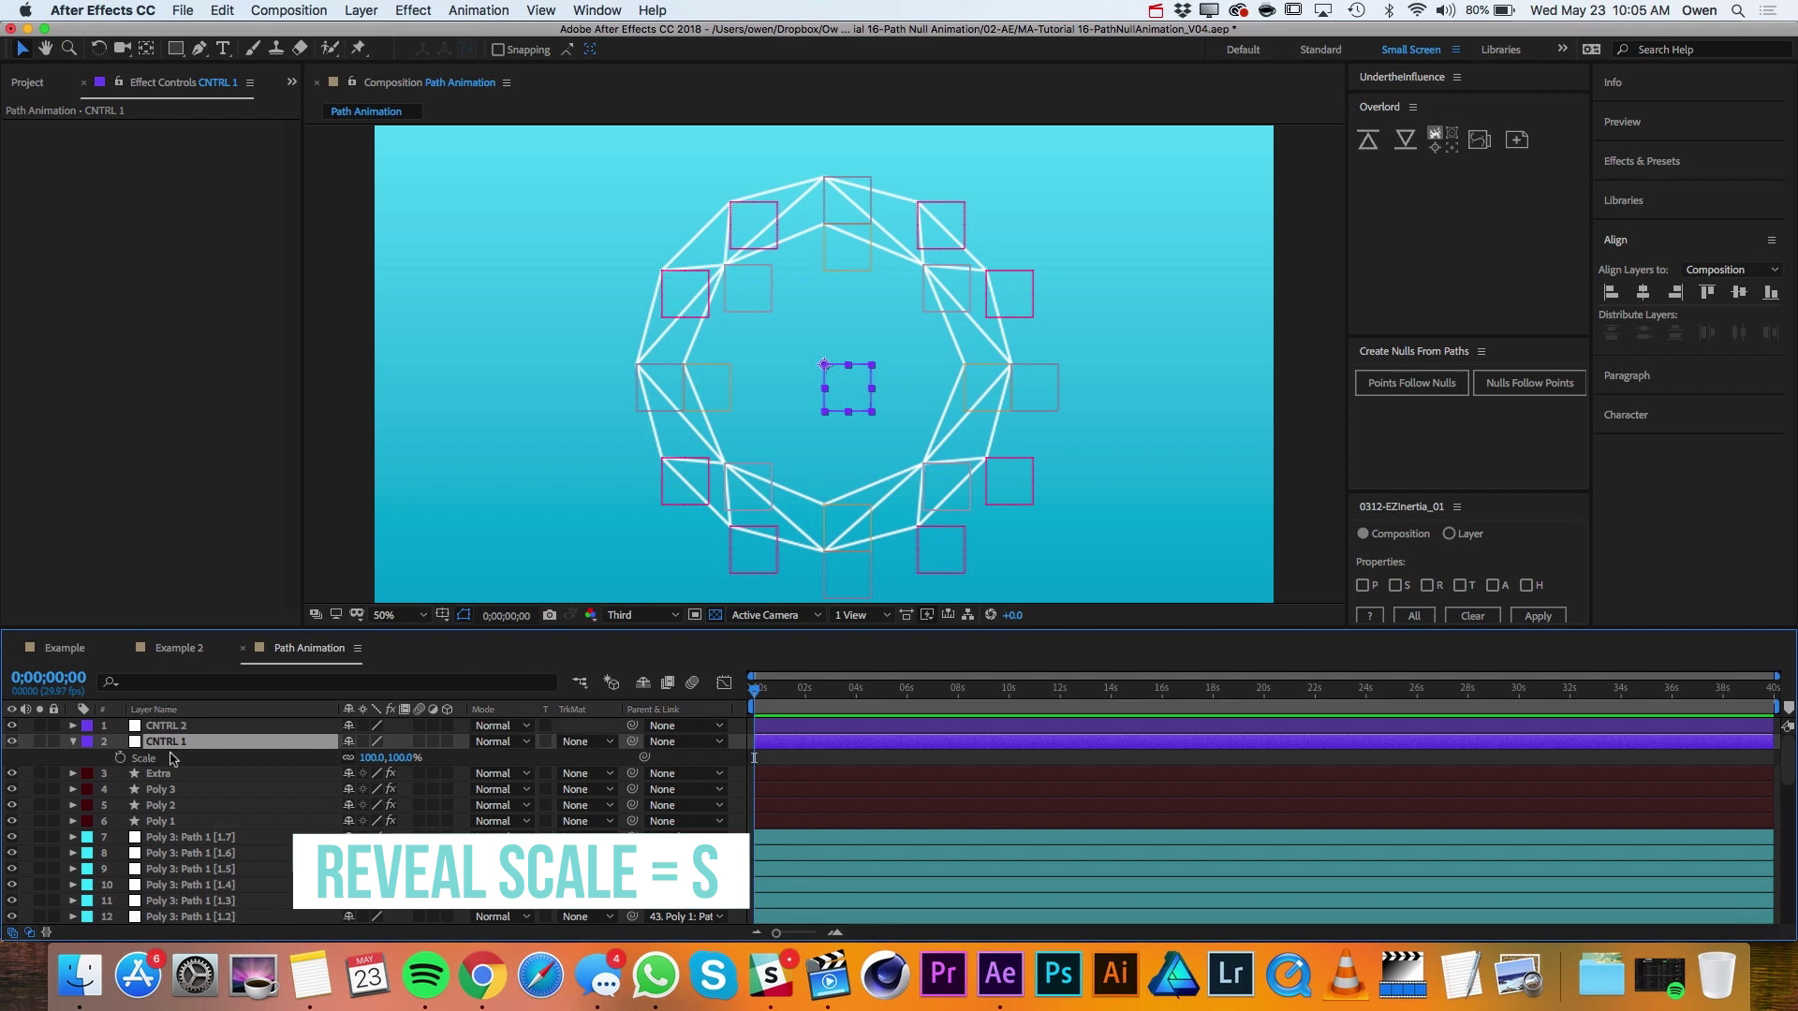
left_click(120, 757)
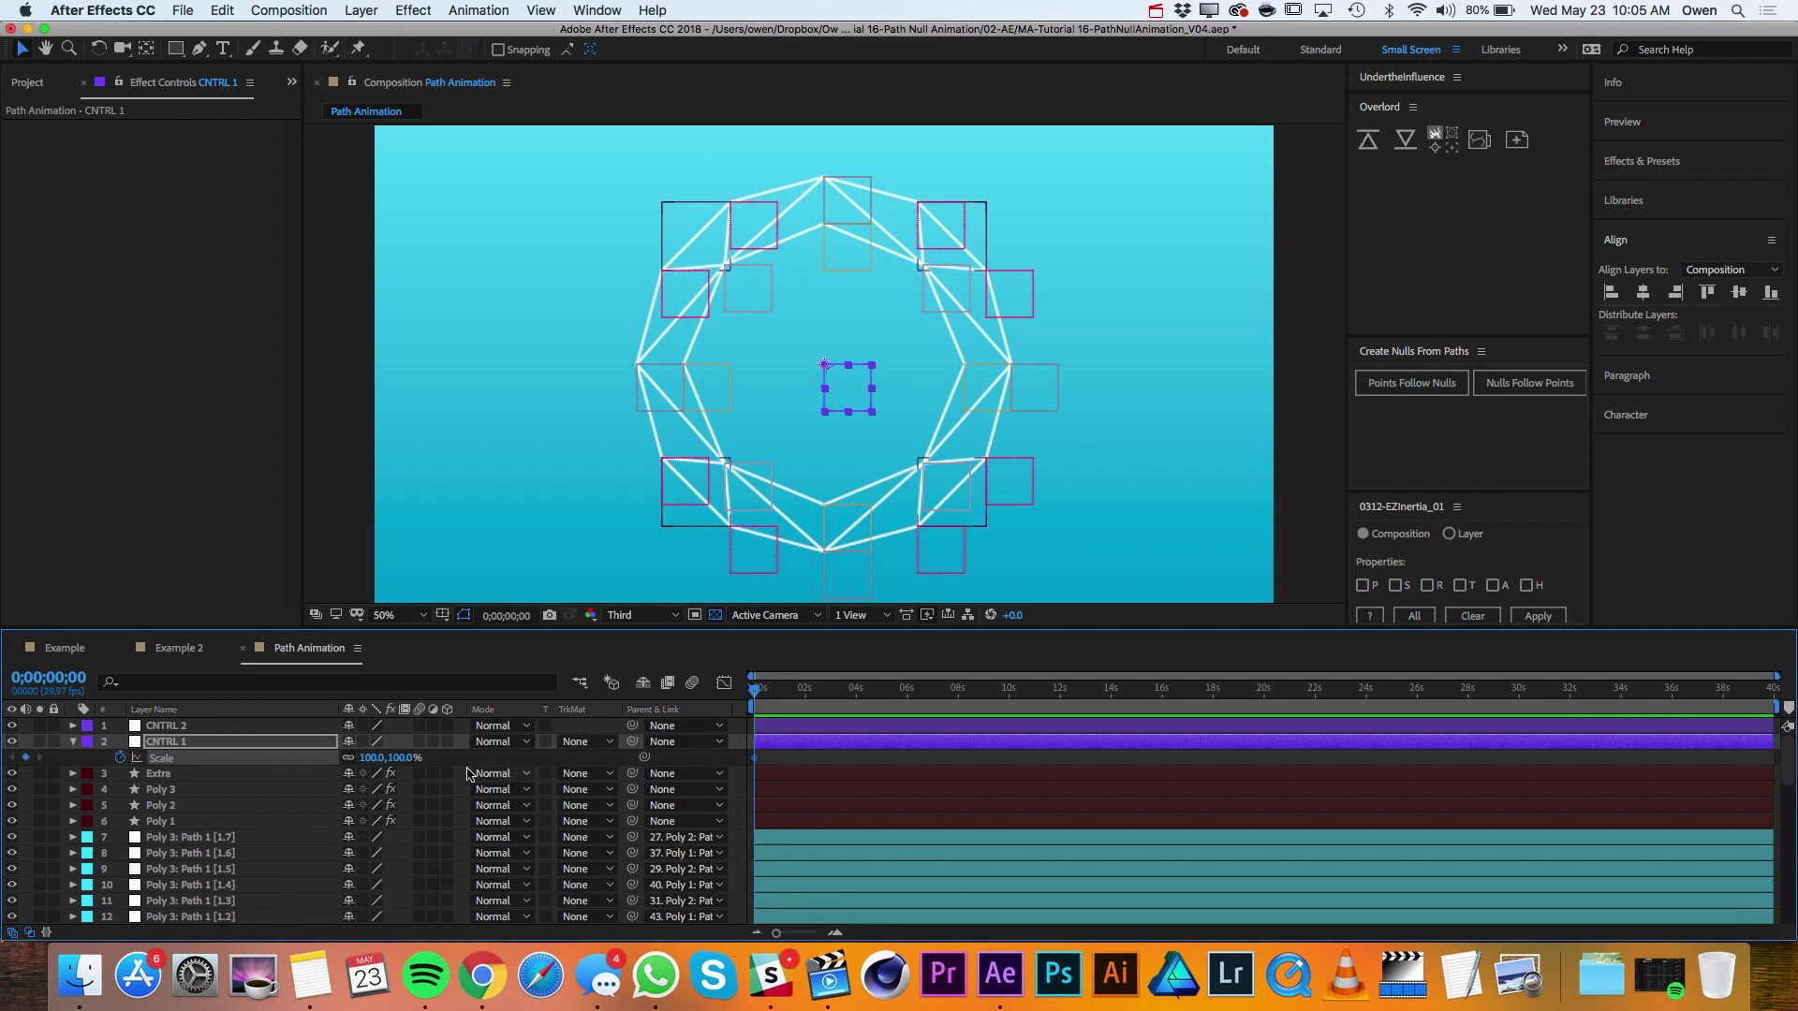
left_click(404, 758)
key("Return")
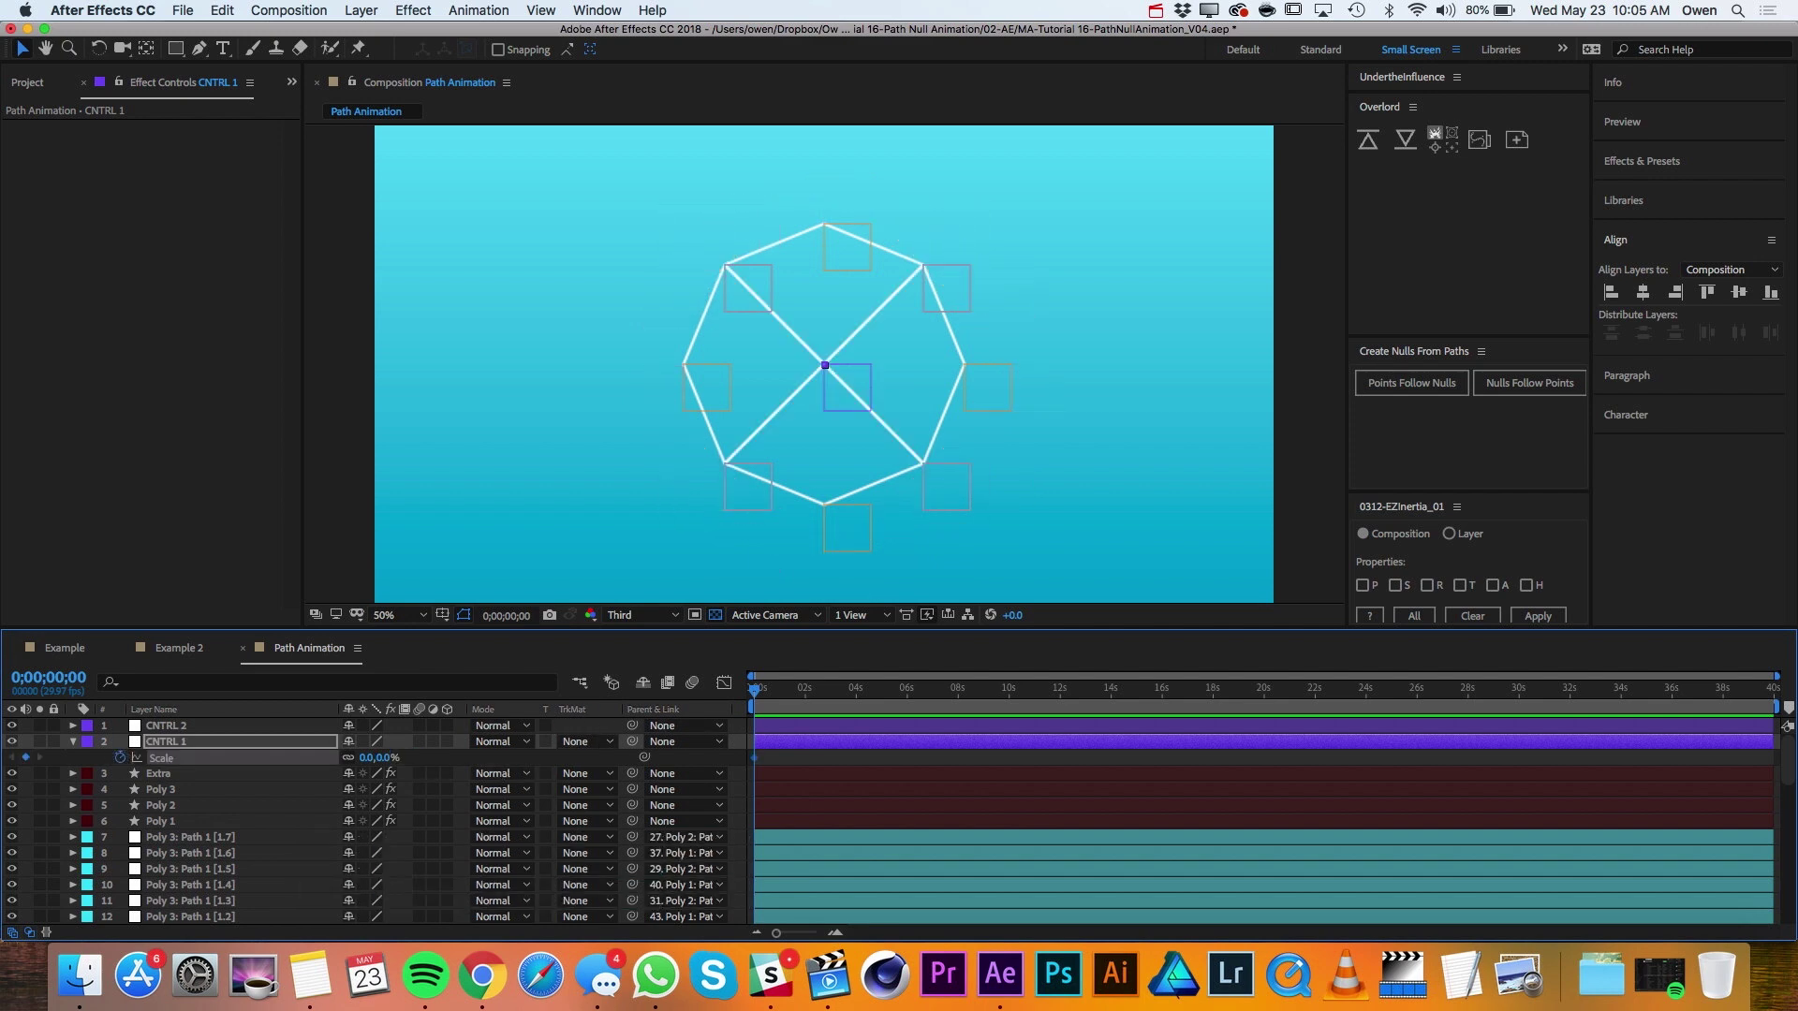
key("equal")
key("equal")
key("equal")
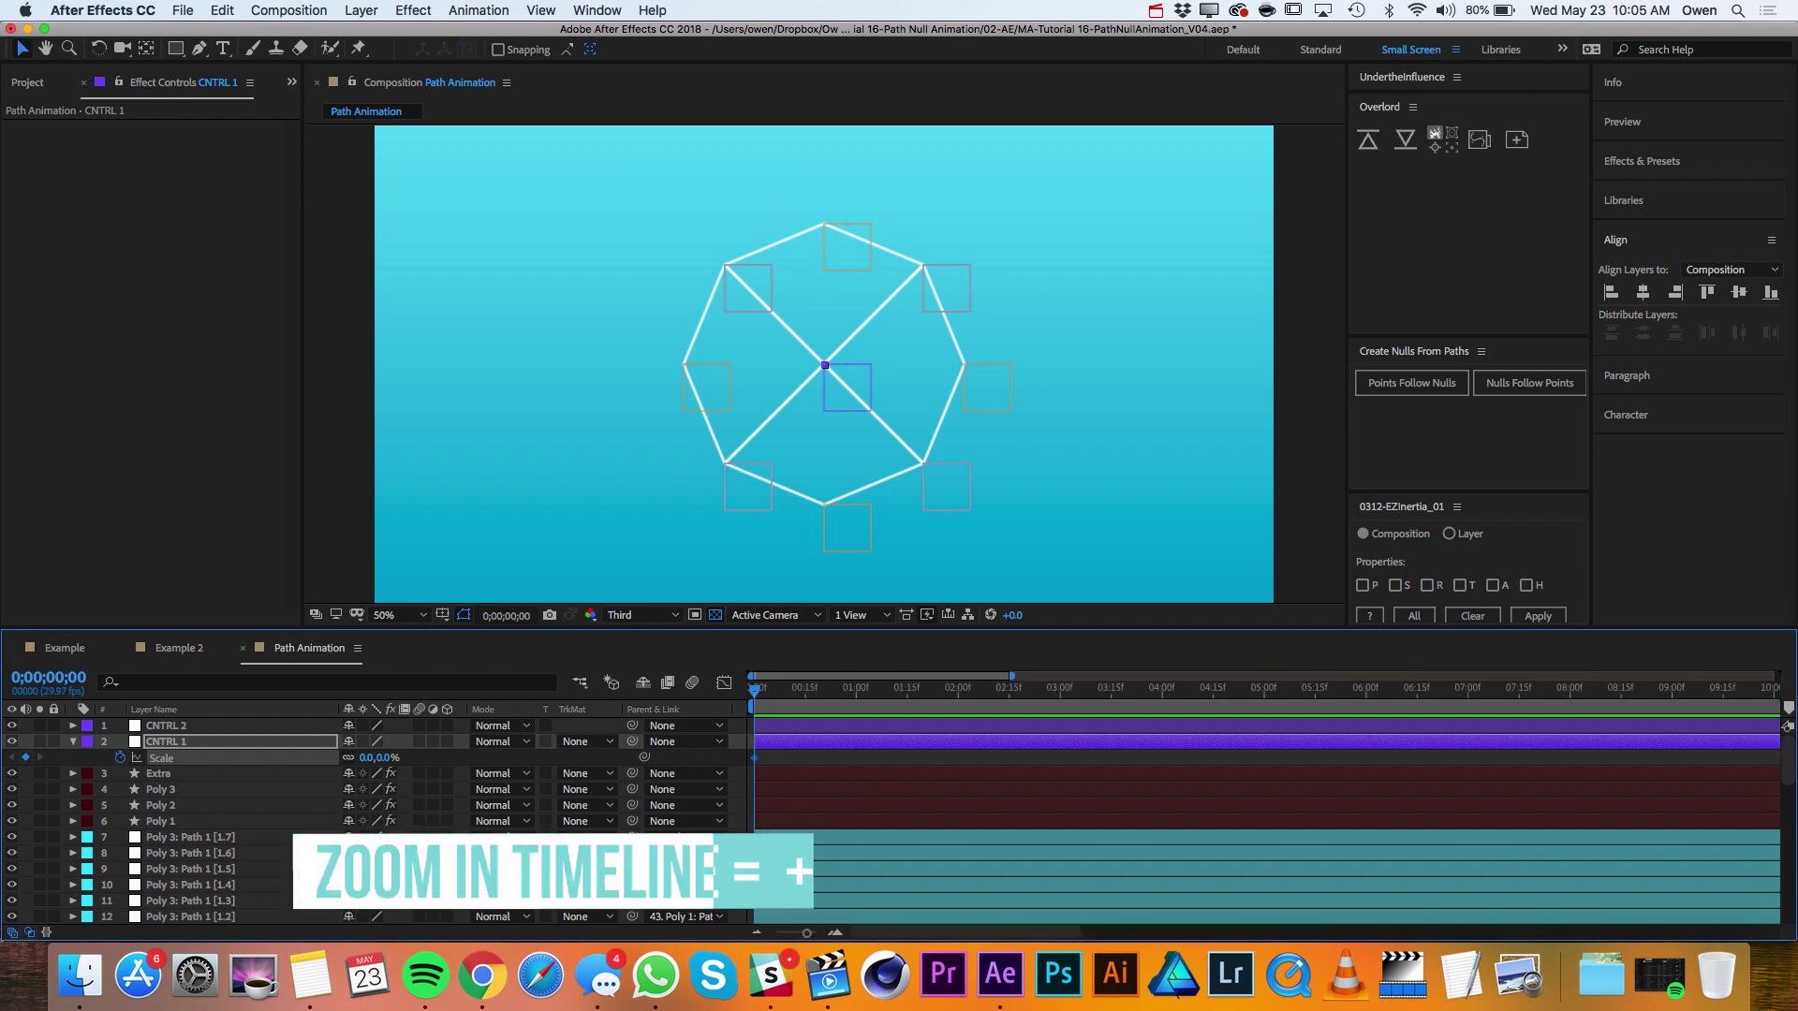
left_click_drag(828, 694, 834, 698)
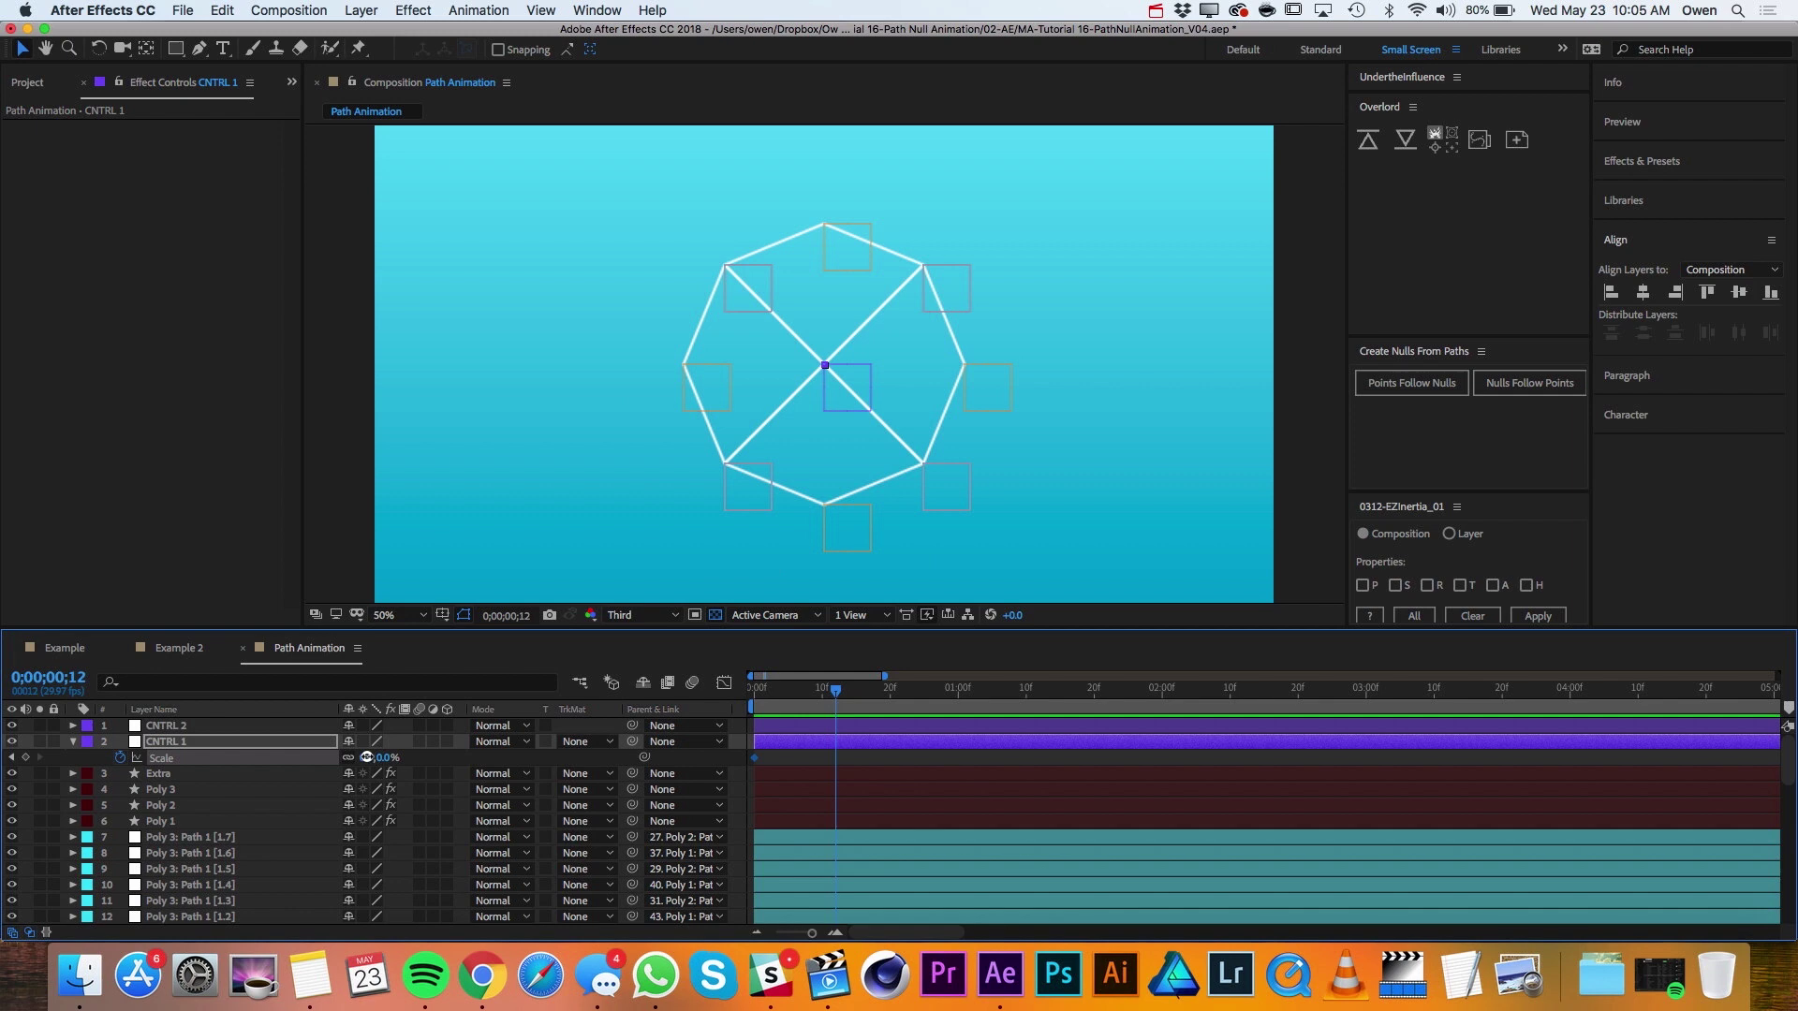
left_click(368, 757)
type("115")
key("Return")
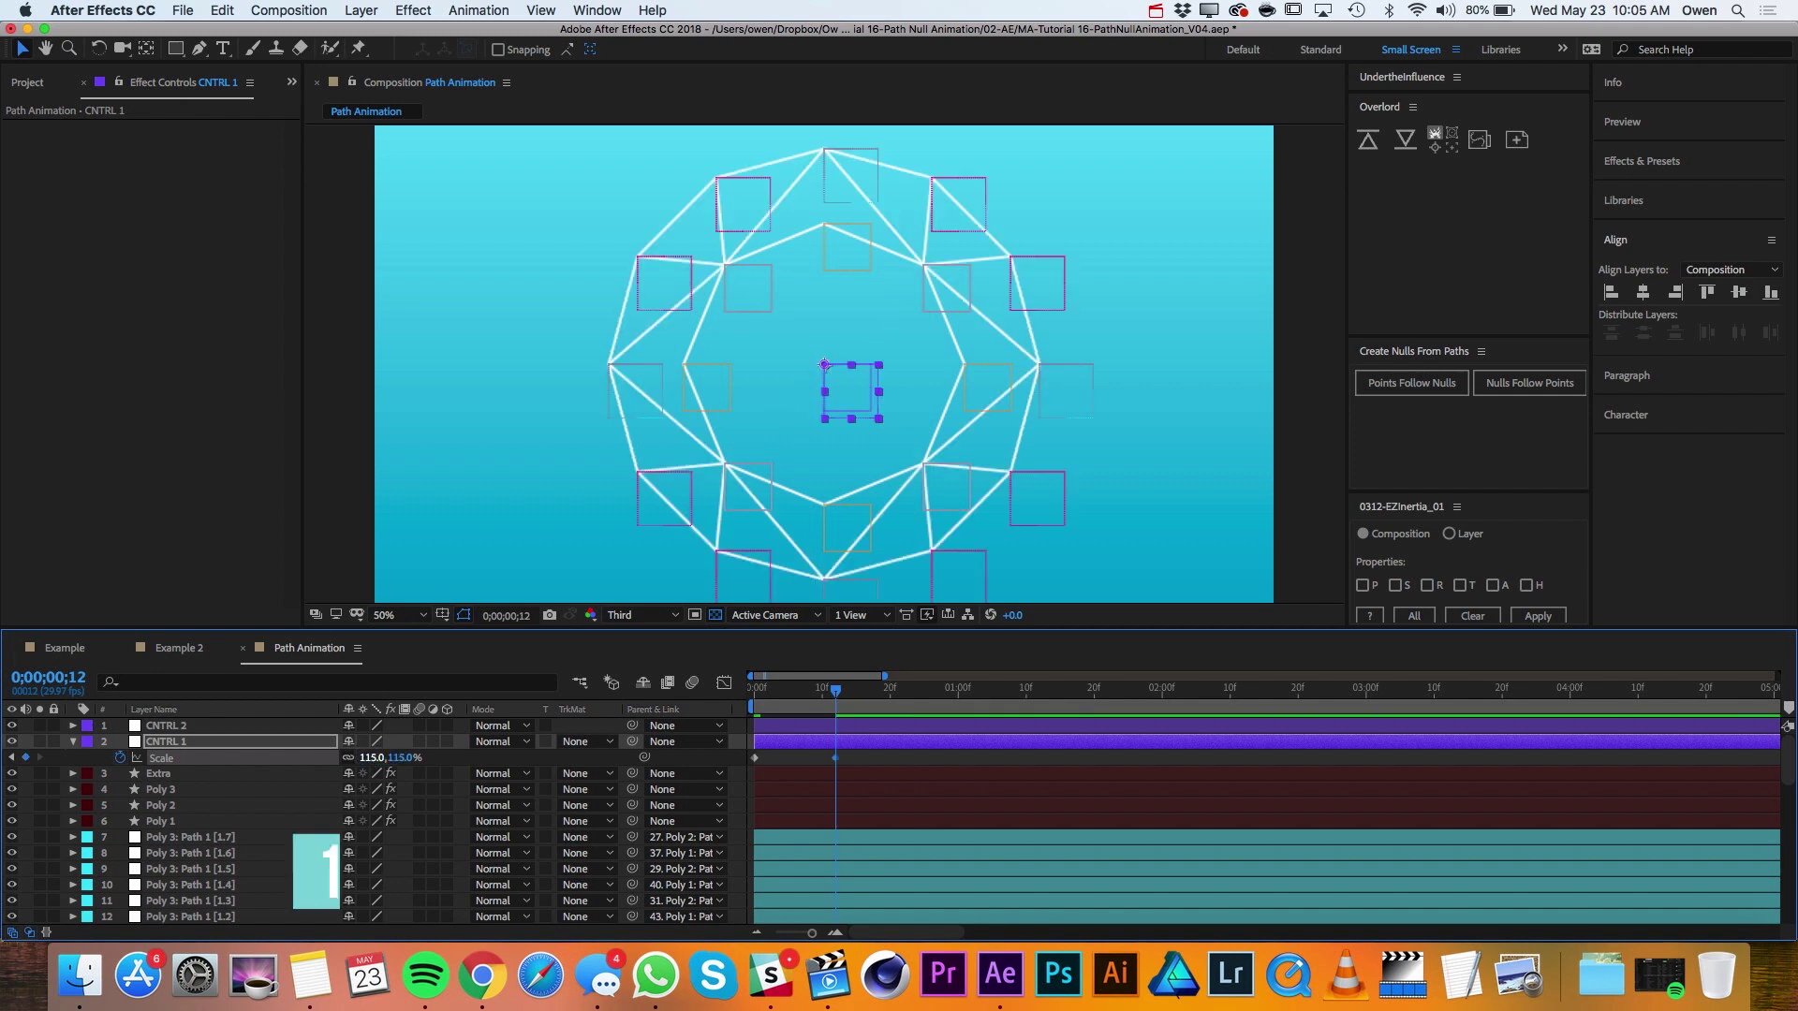
Add Scale keyframes of 98% at frame 17 and 100% at frame 22, then select the three later keyframes.
key("super+Right")
key("super+Right")
key("super+Right")
key("super+Right")
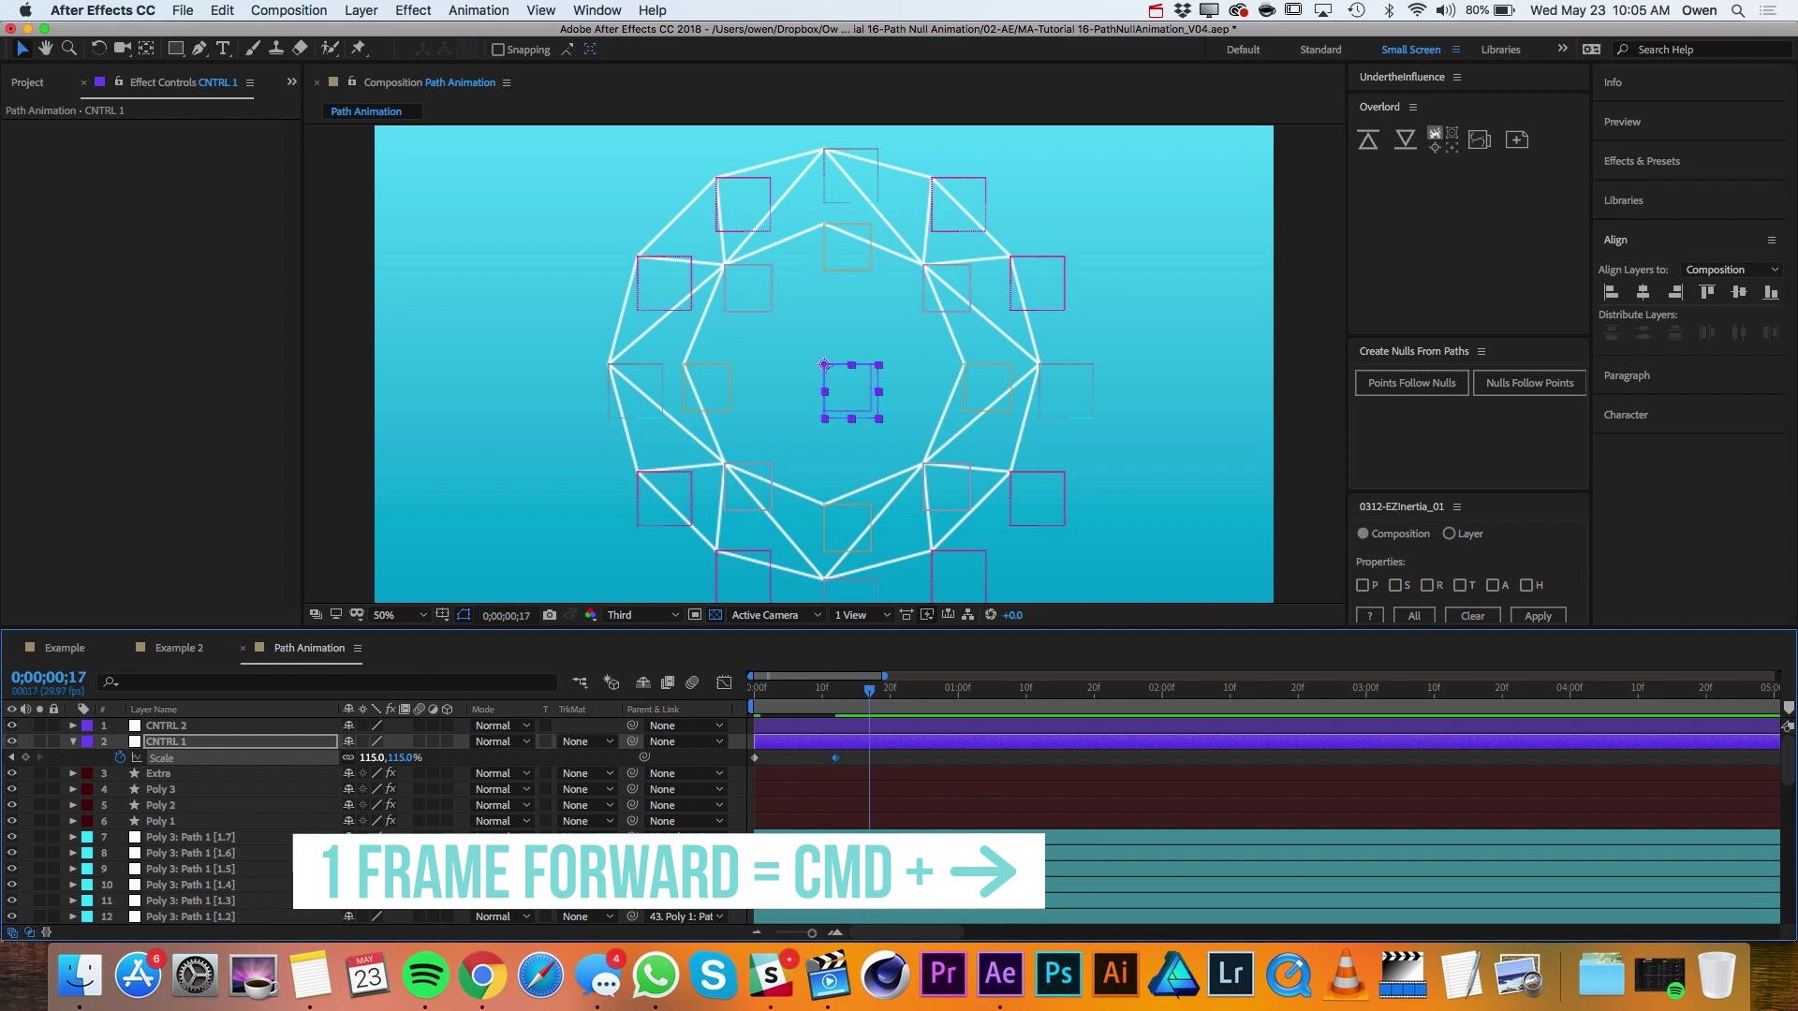
left_click(373, 757)
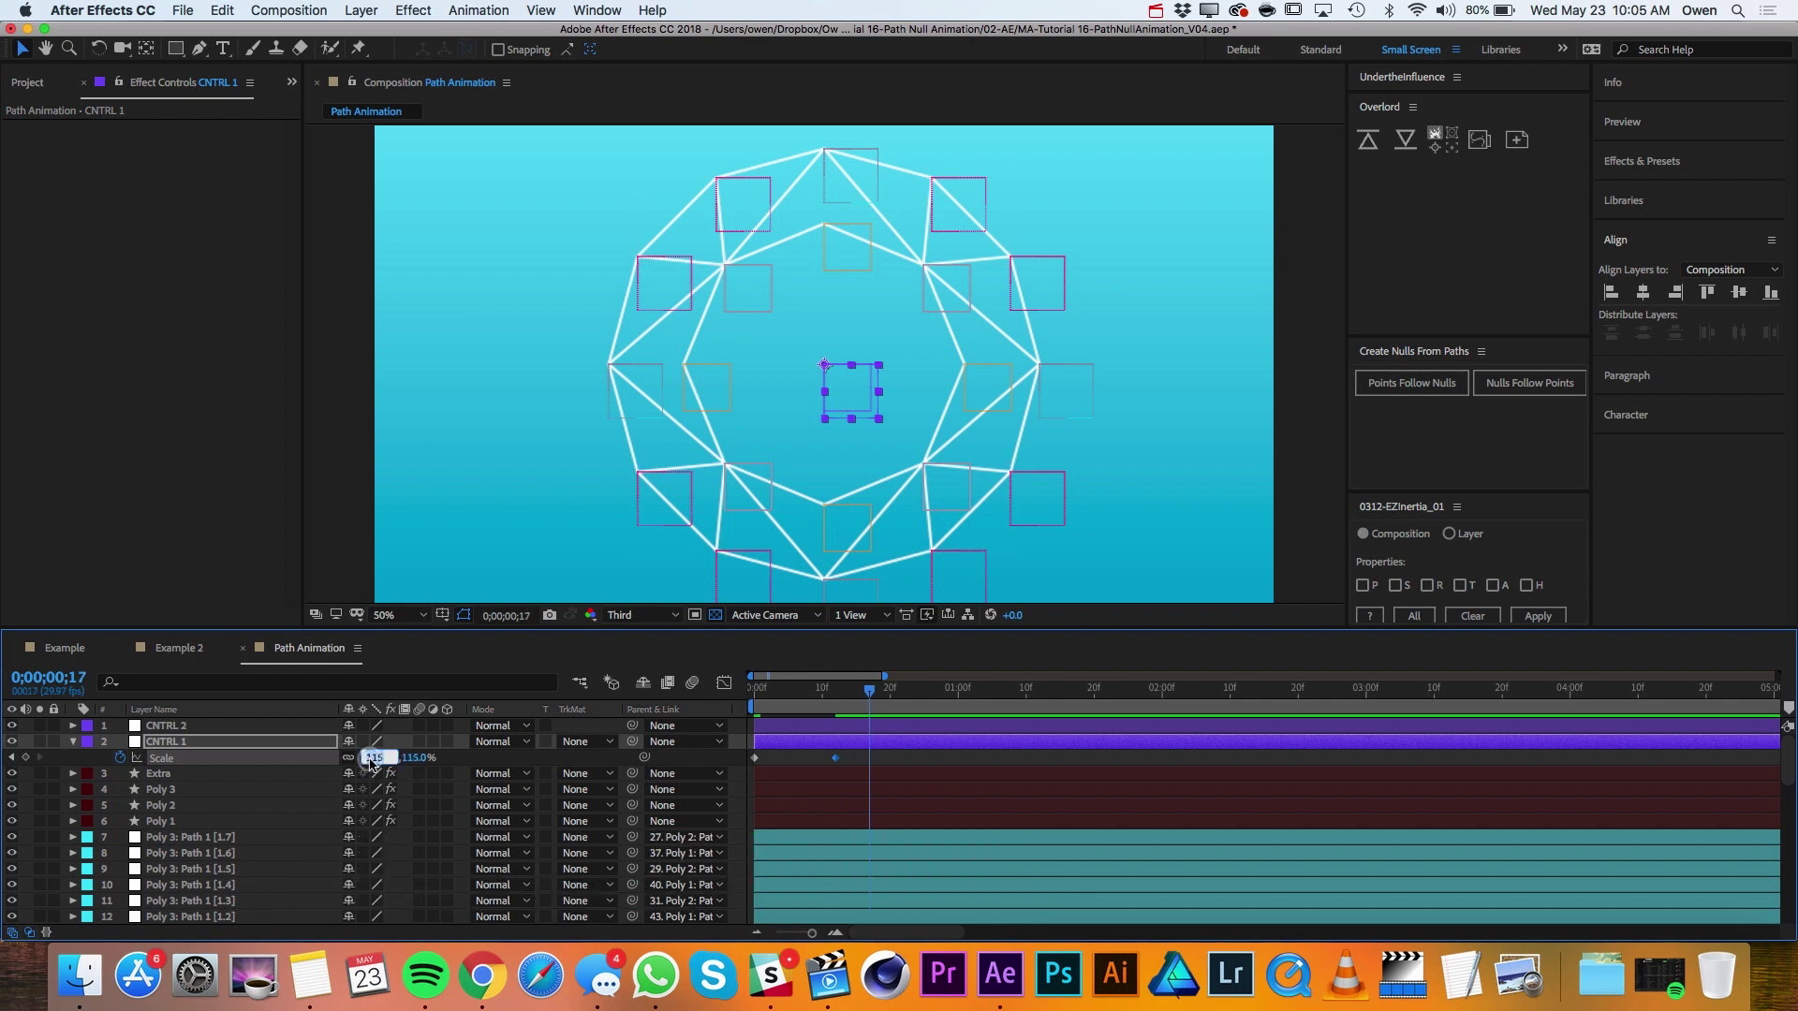
key("Return")
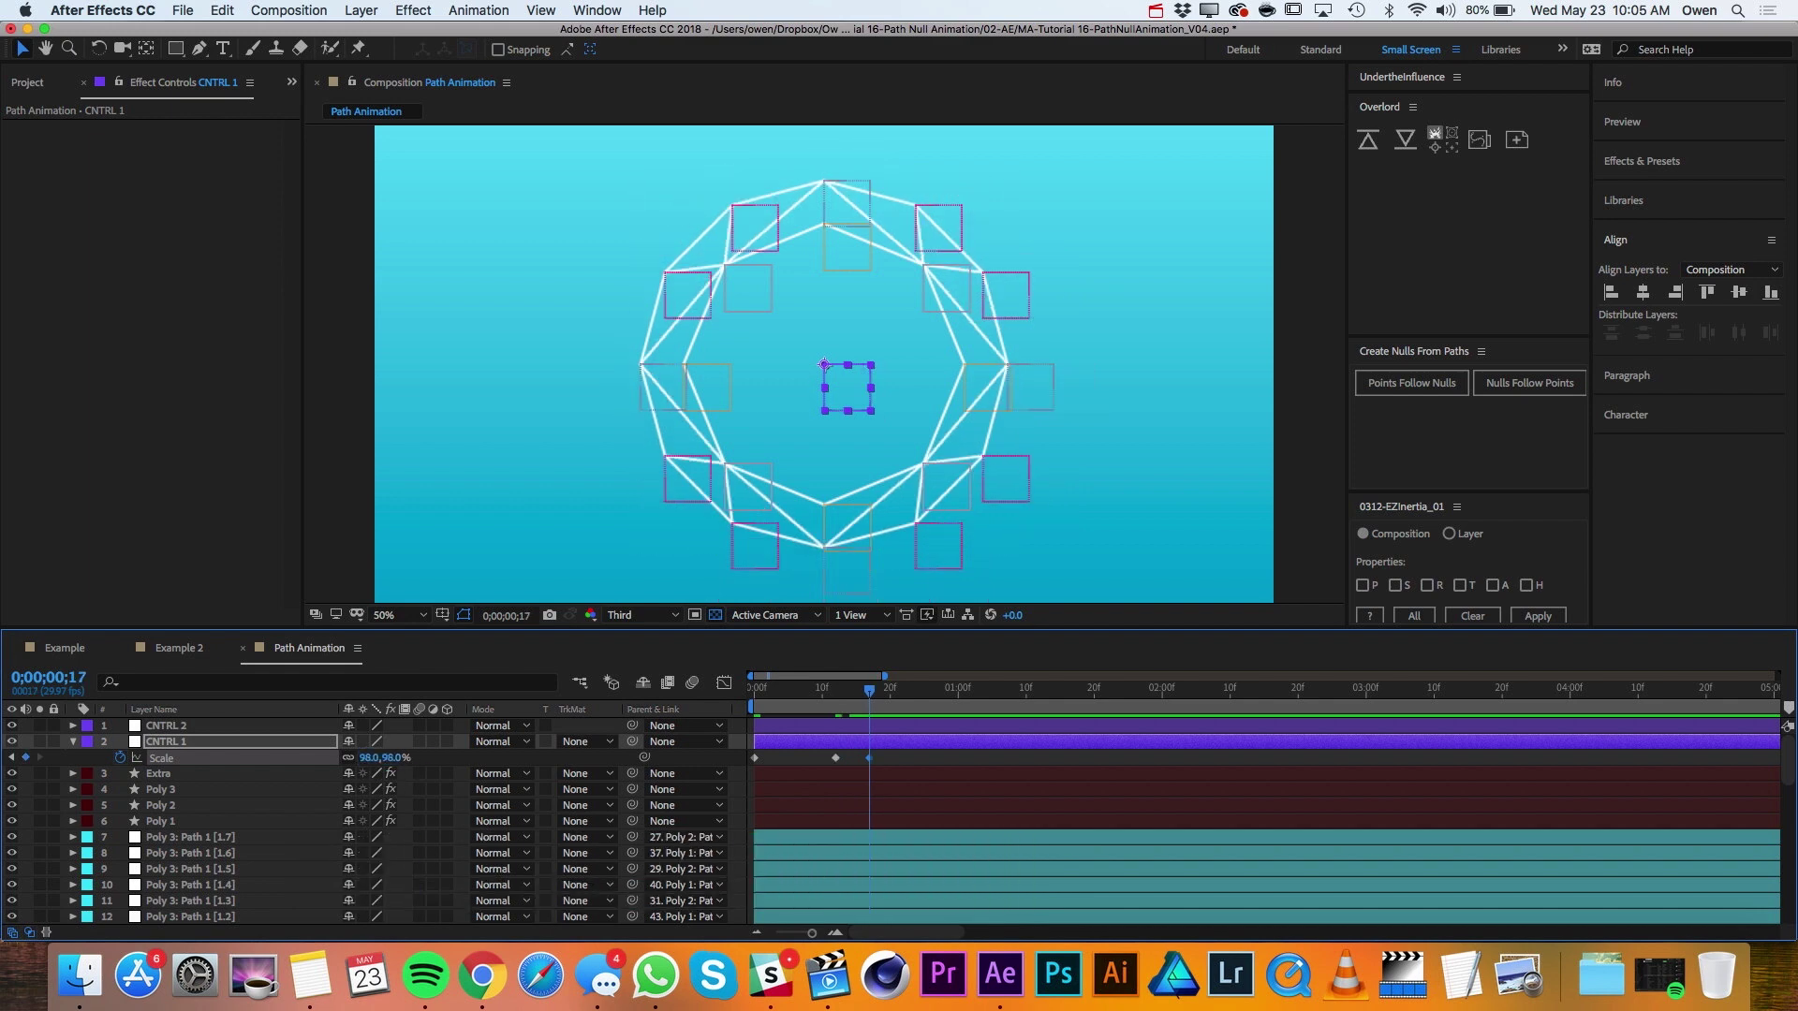
key("super+Right")
key("super+Right")
key("super+Right")
key("super+Right")
left_click(388, 757)
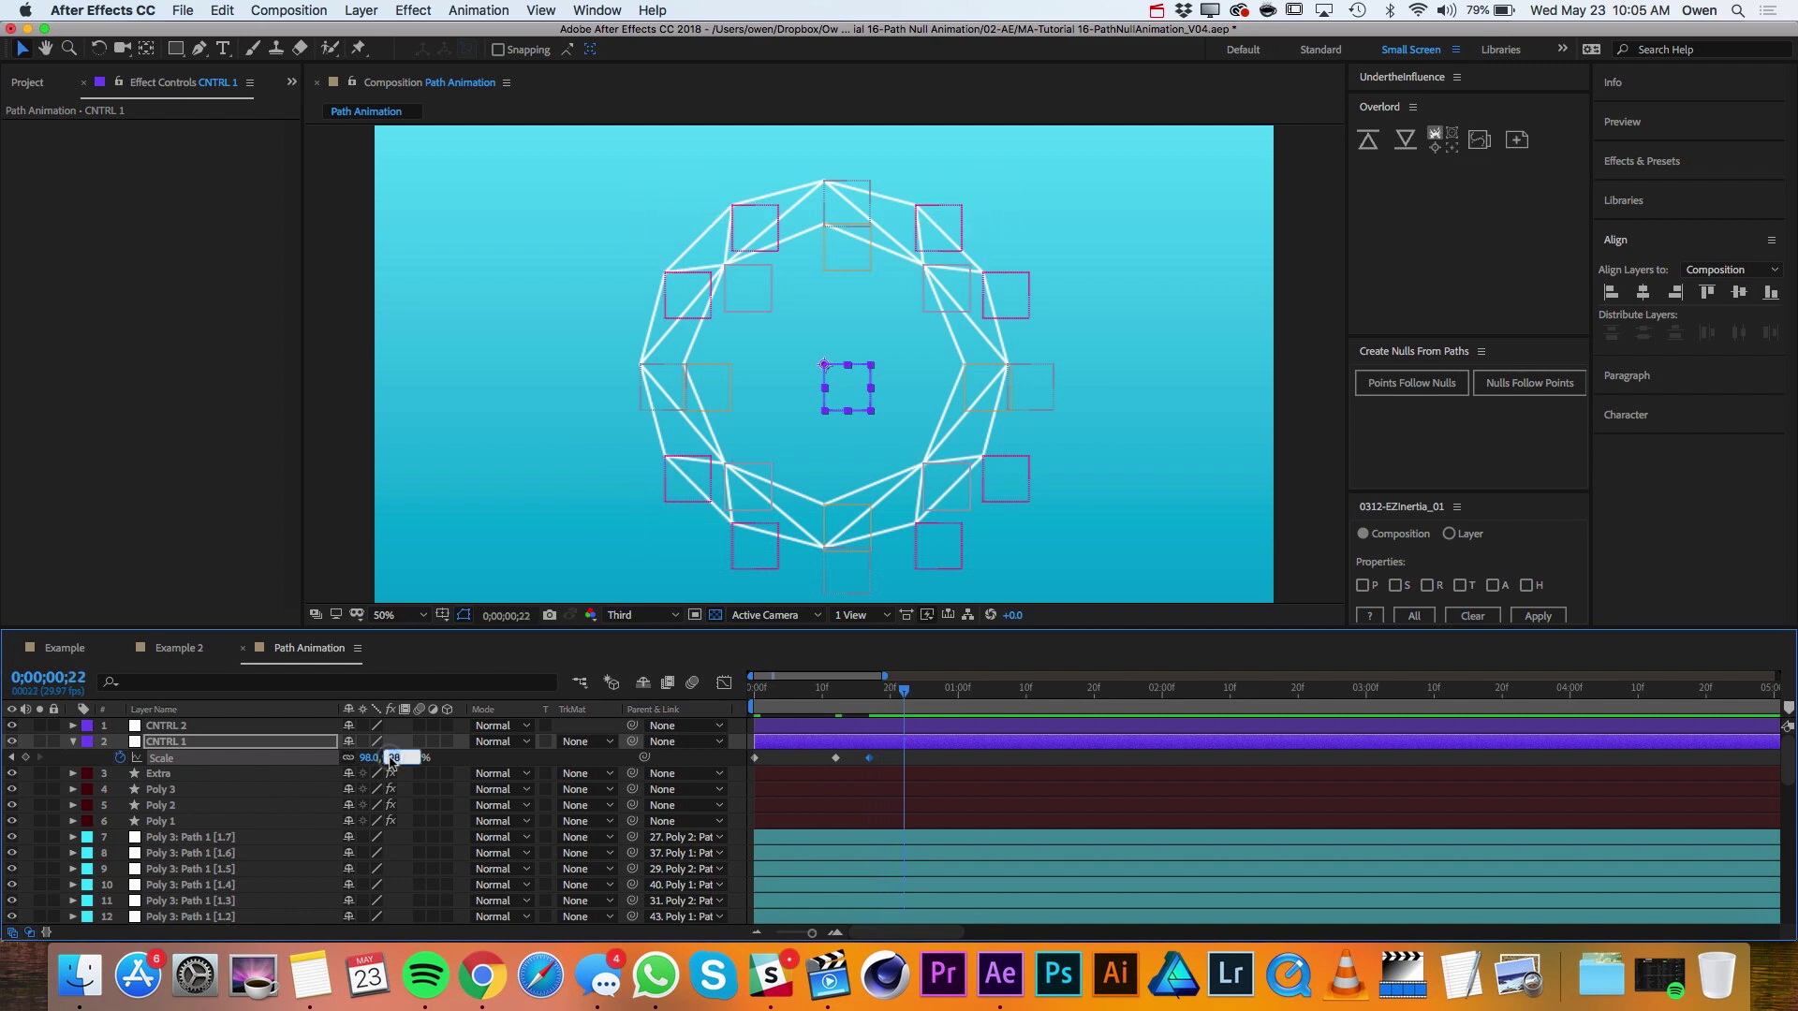
type("100")
key("Return")
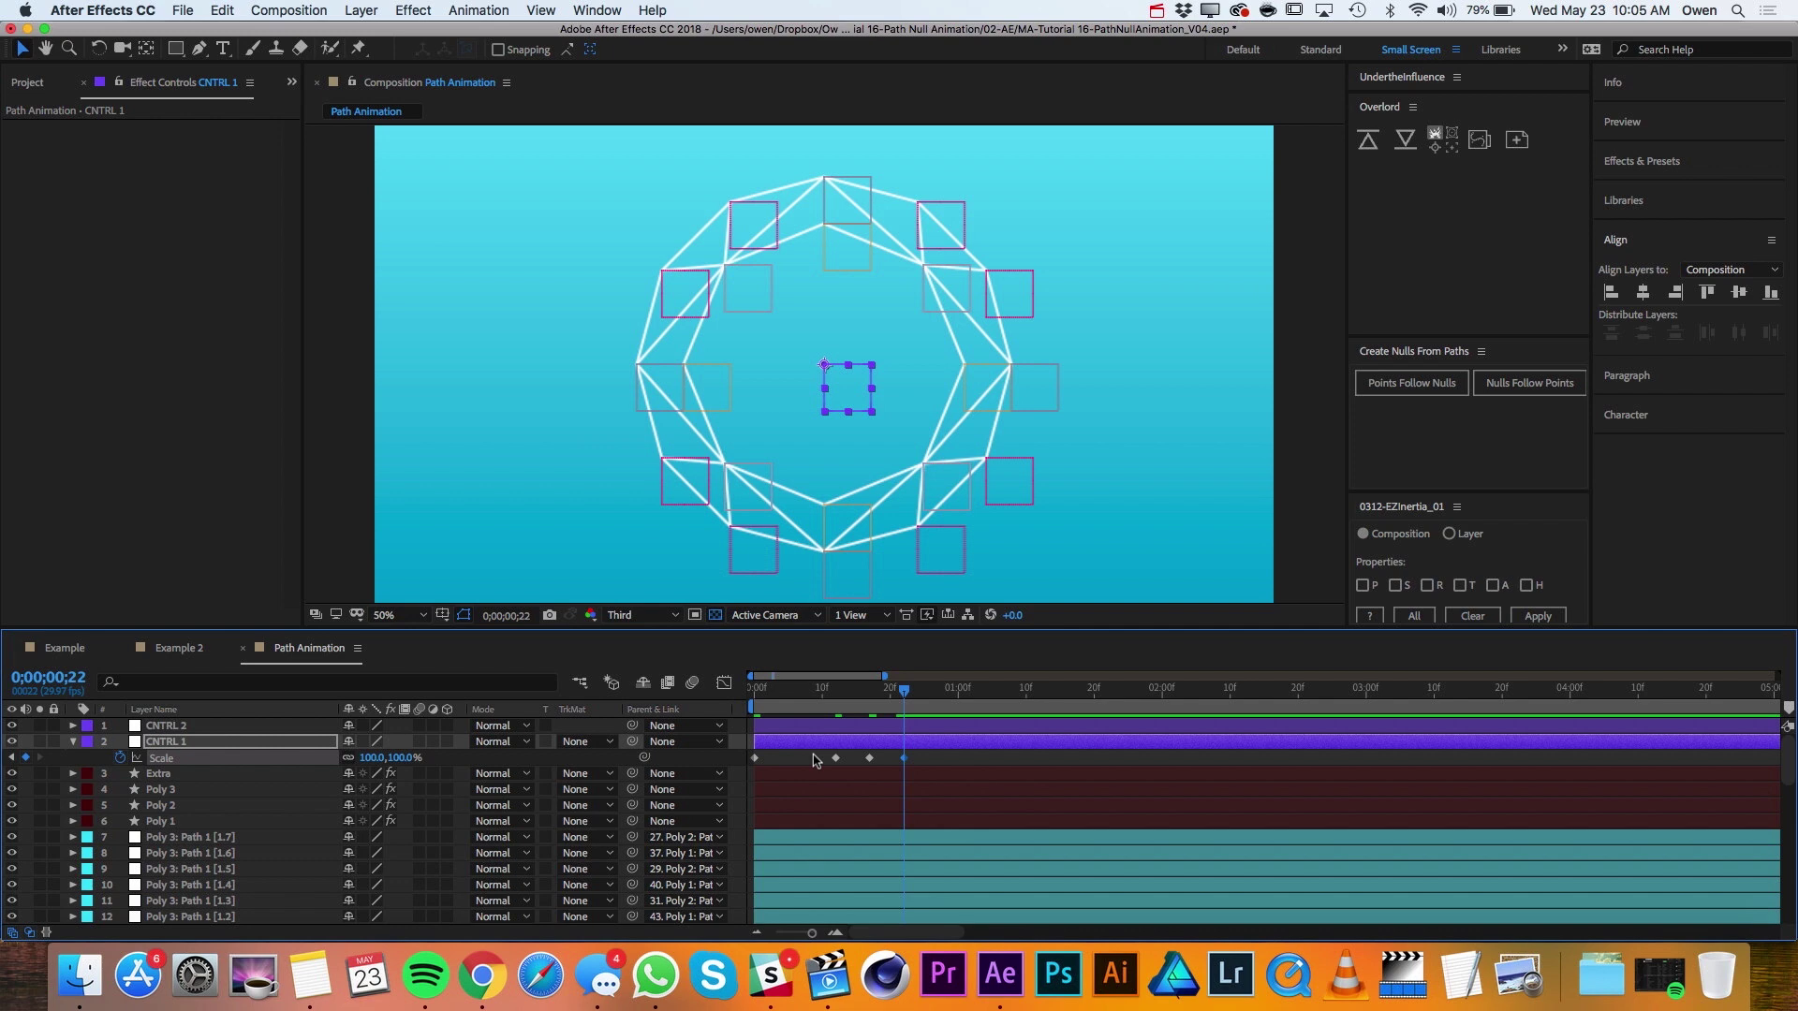
left_click_drag(813, 753, 905, 763)
Apply Easy Ease to the 115%, 98% and 100% scale keyframes.
right_click(904, 758)
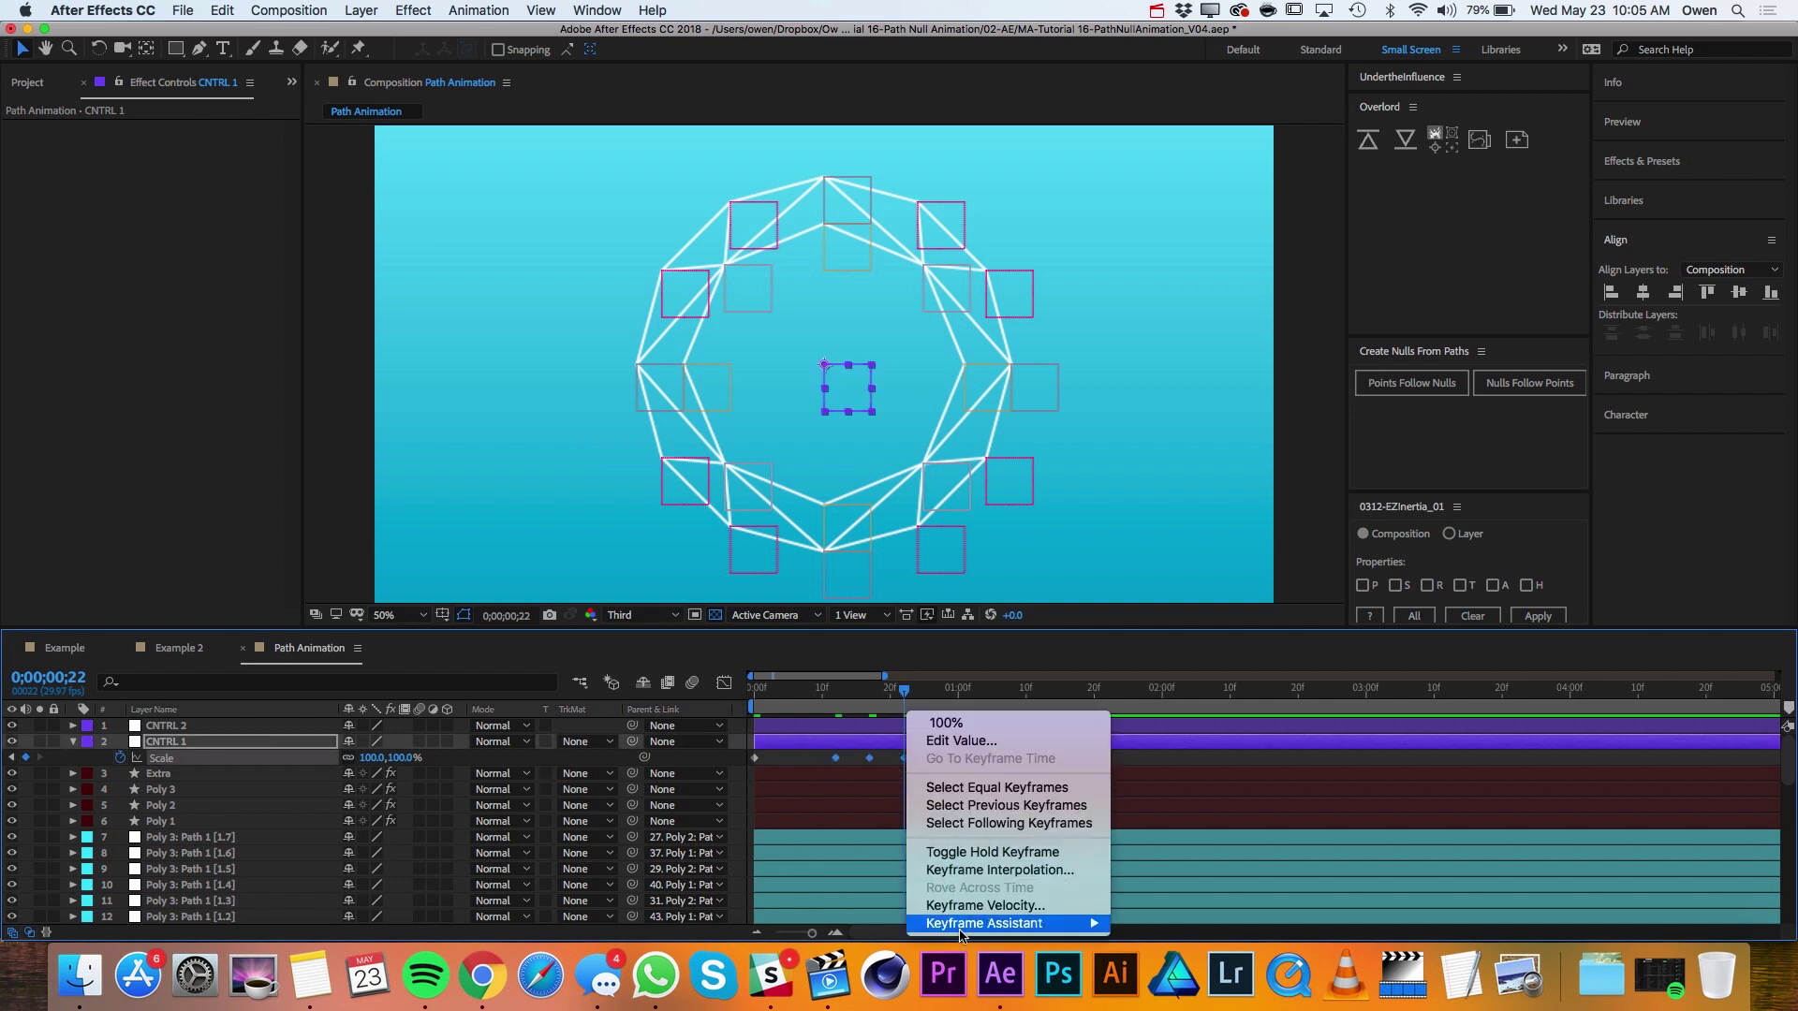
mouse_move(960, 930)
left_click(1198, 819)
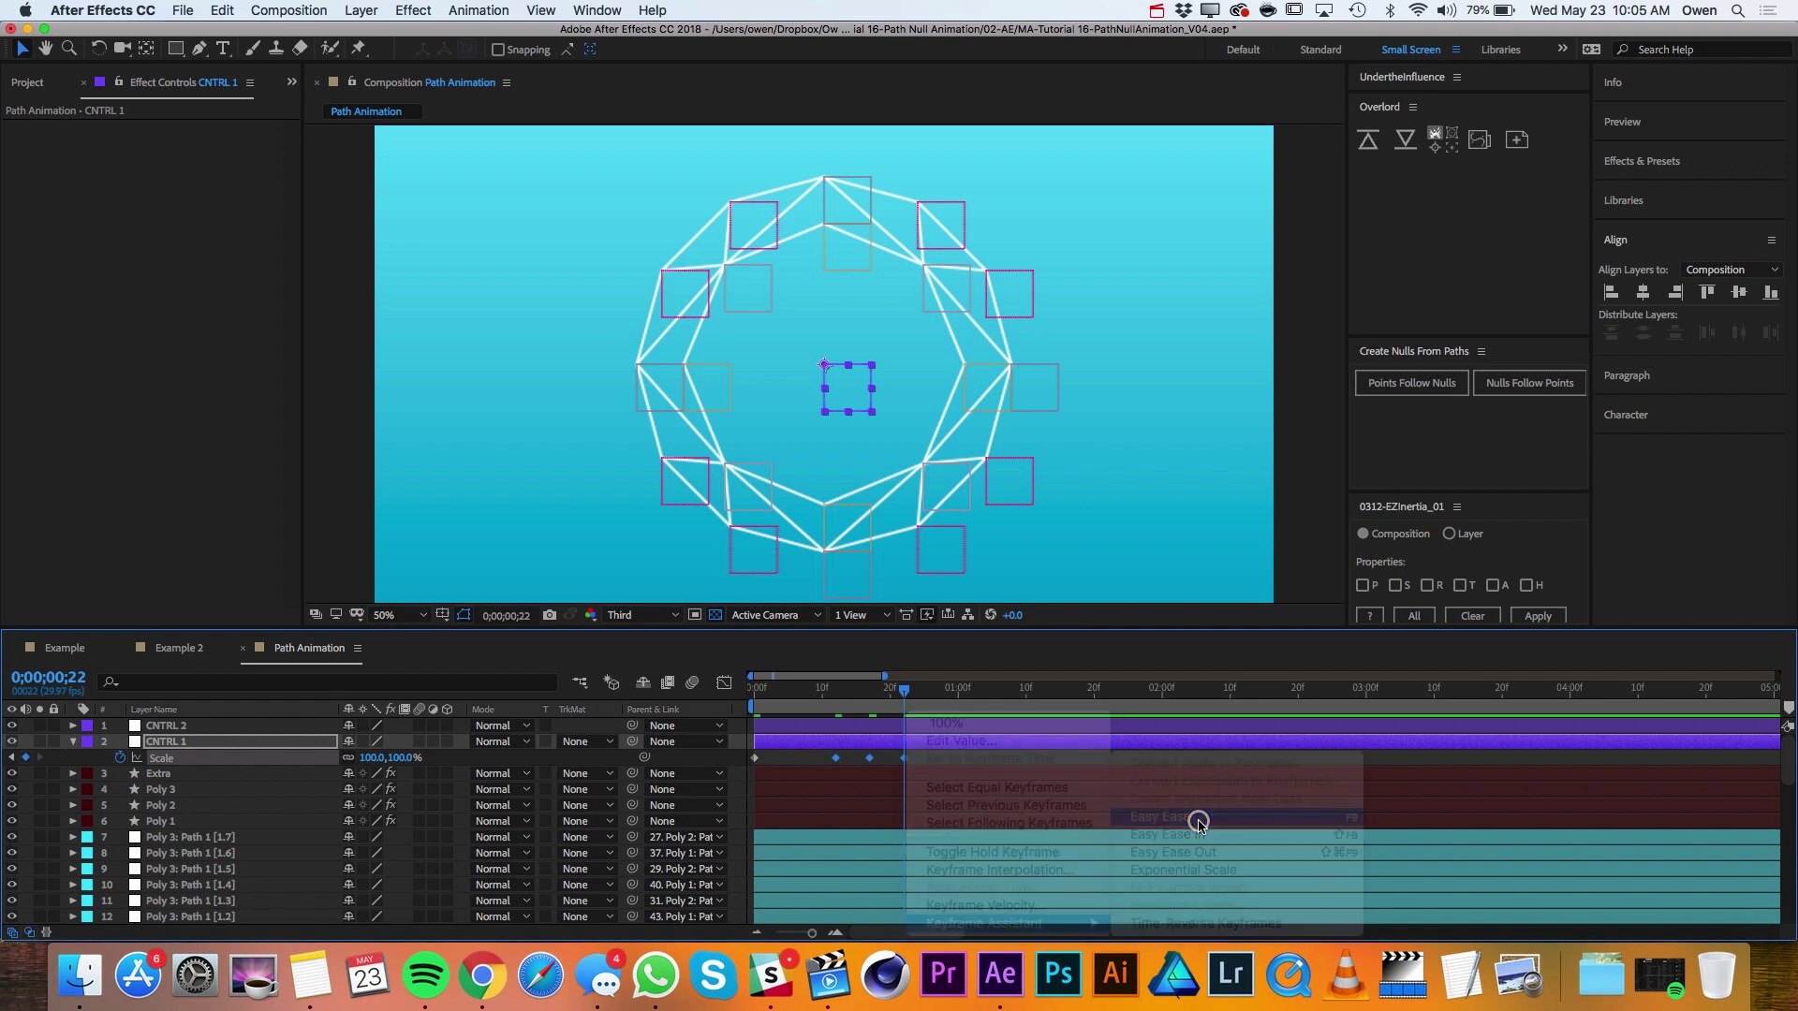
left_click(820, 766)
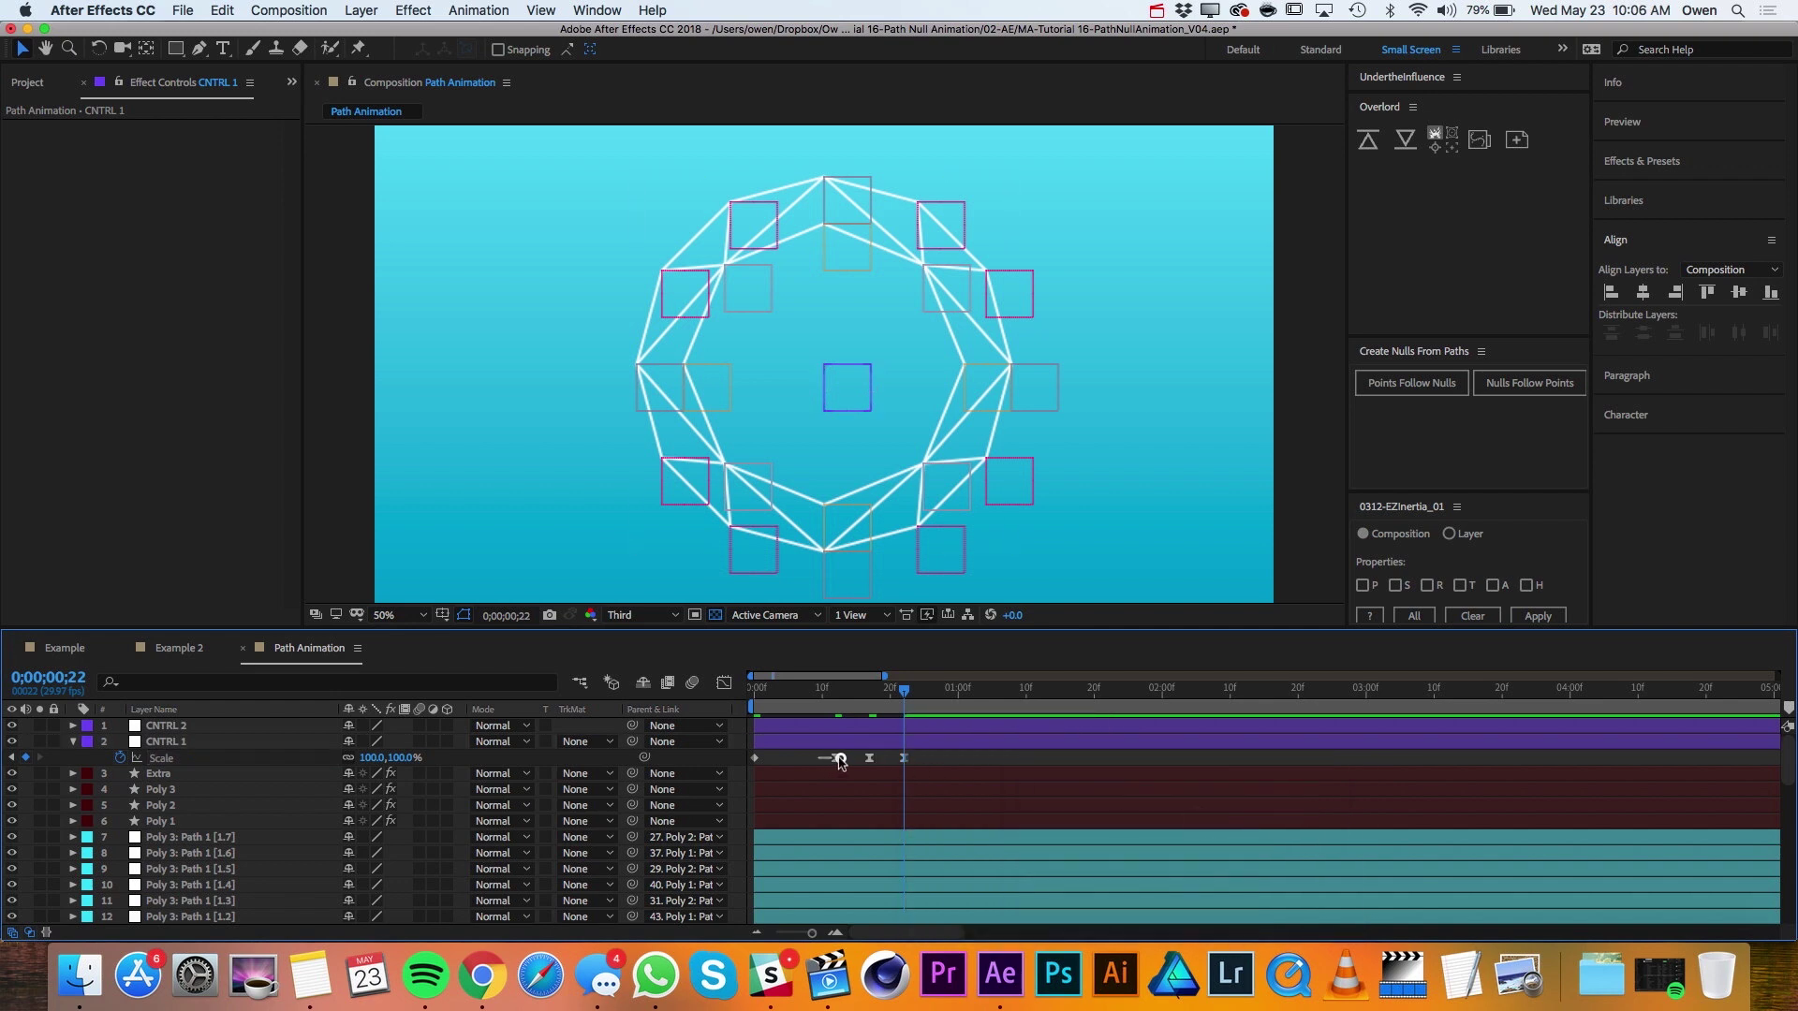
Set the 115% keyframe's incoming velocity influence to 100%.
left_click(835, 759)
right_click(835, 759)
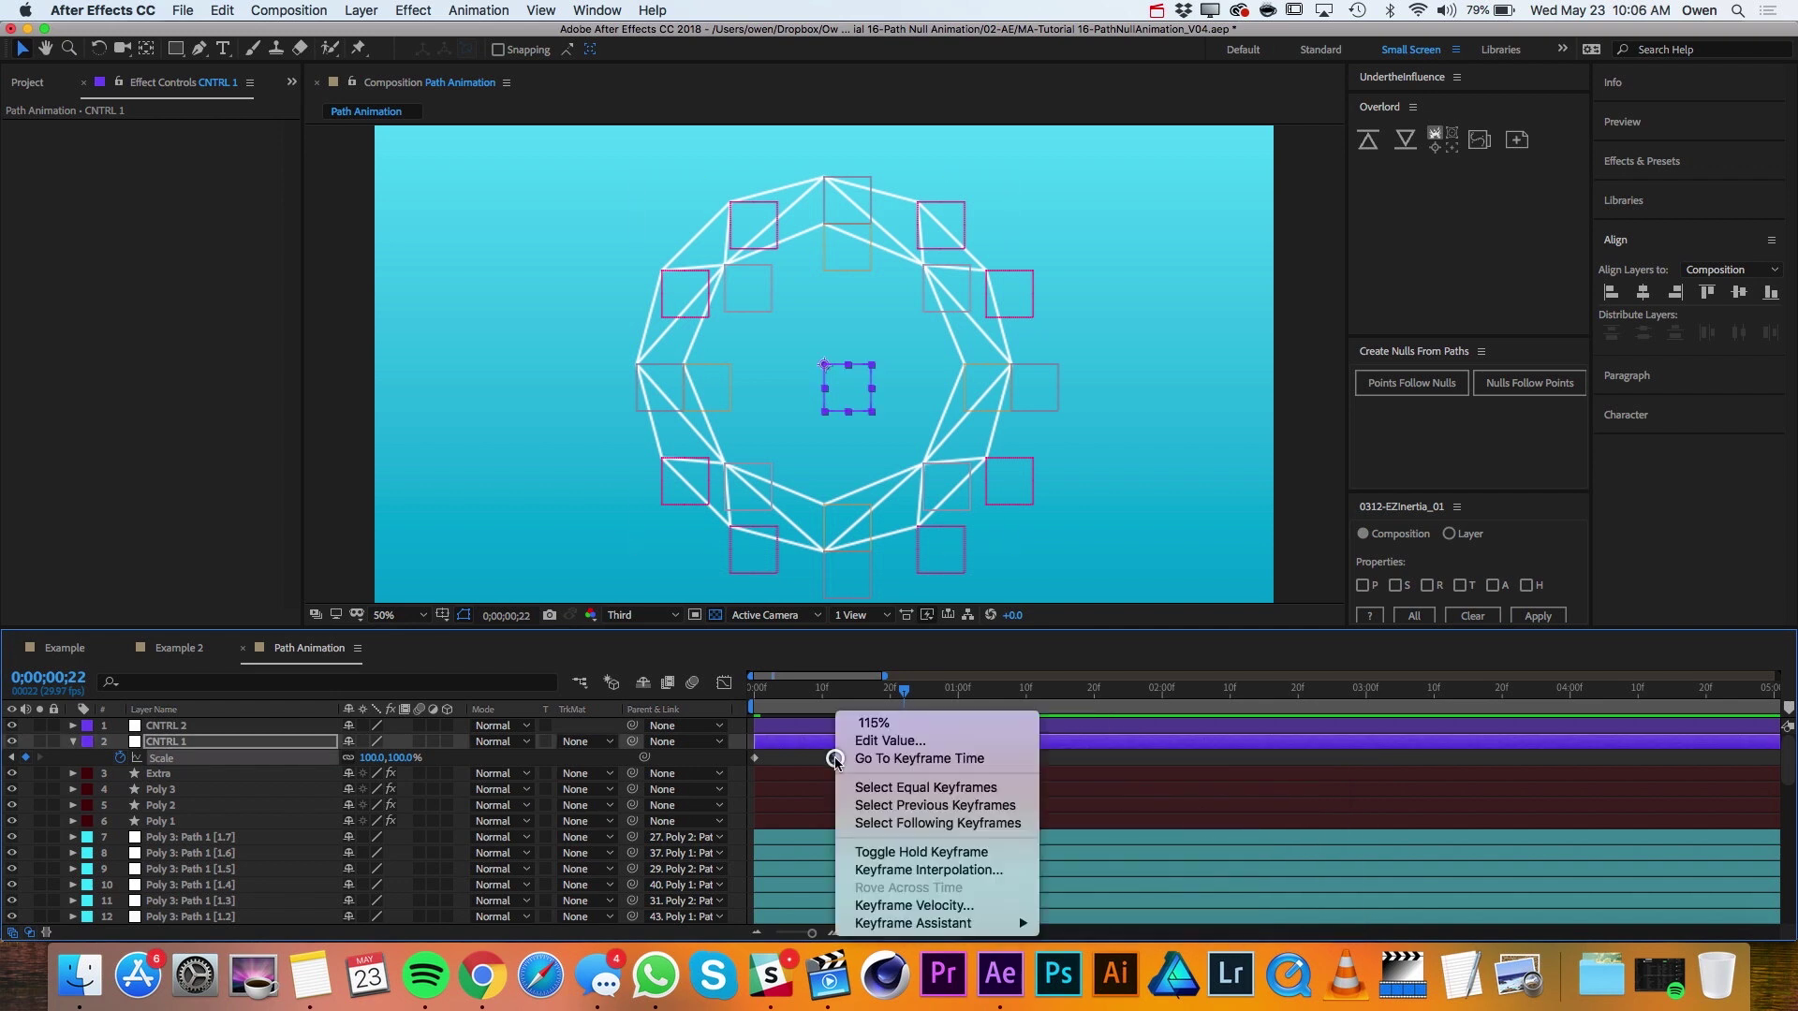
left_click(884, 904)
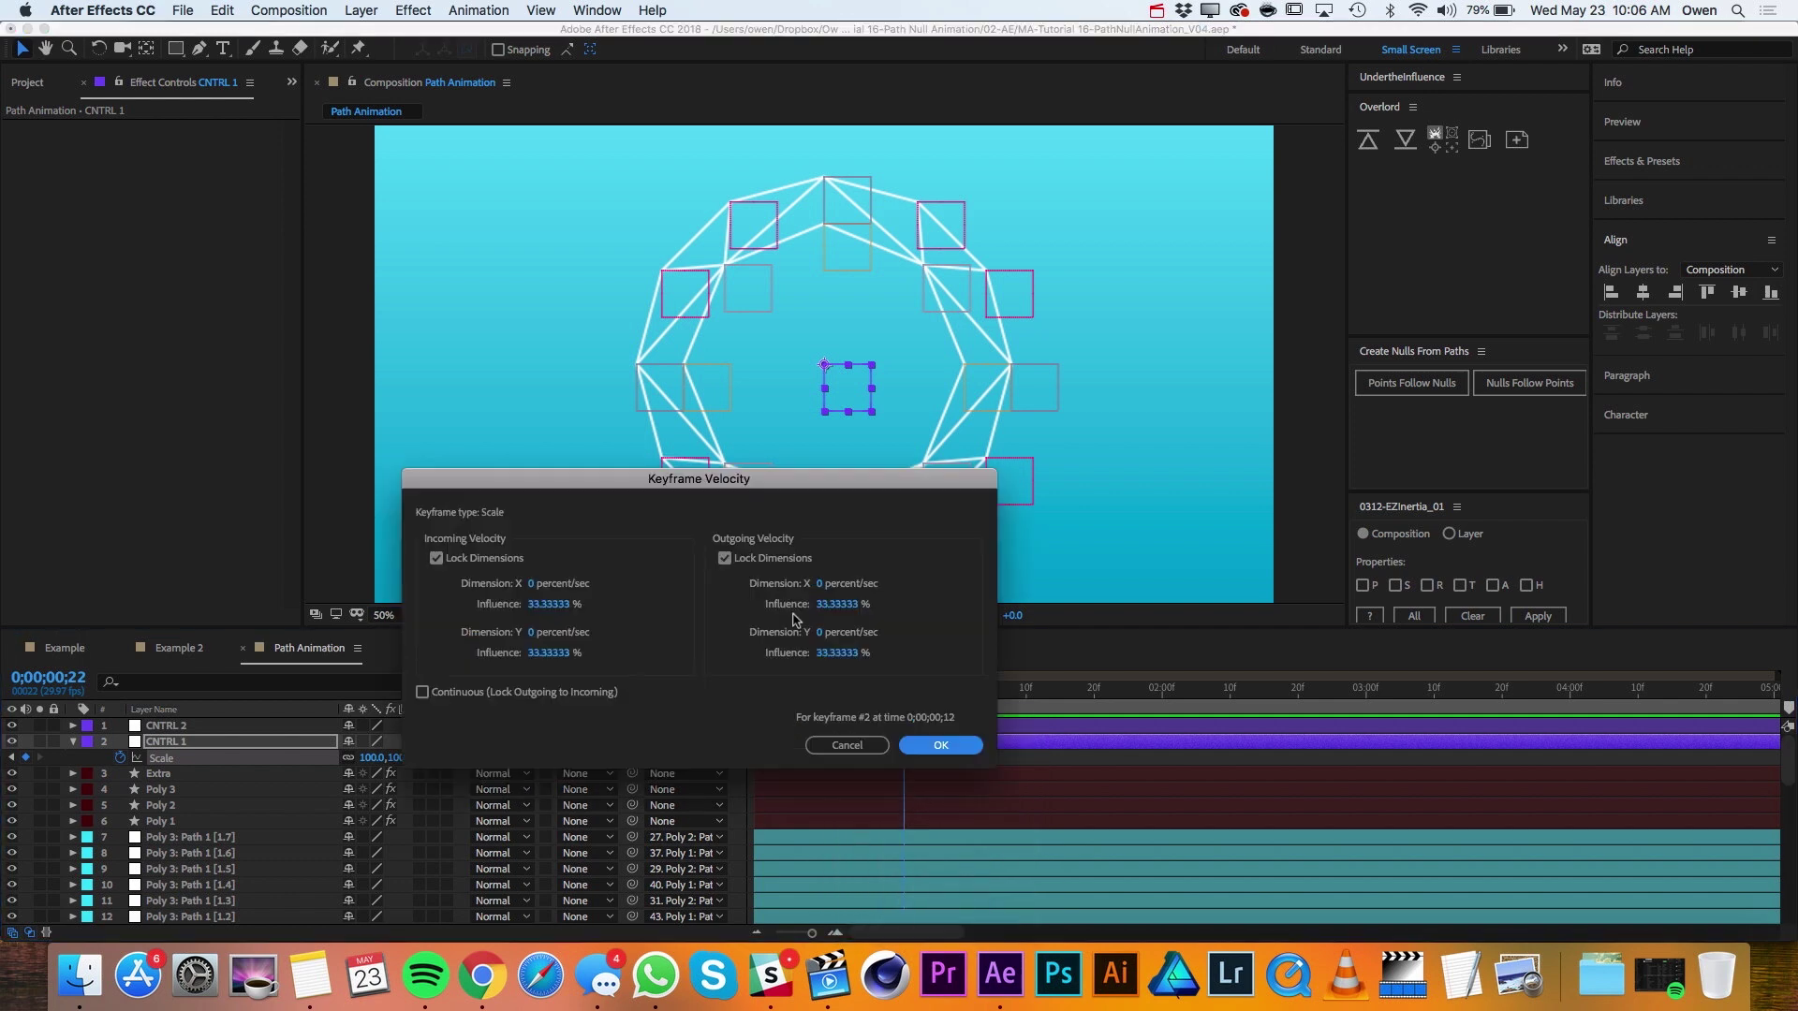
left_click(553, 605)
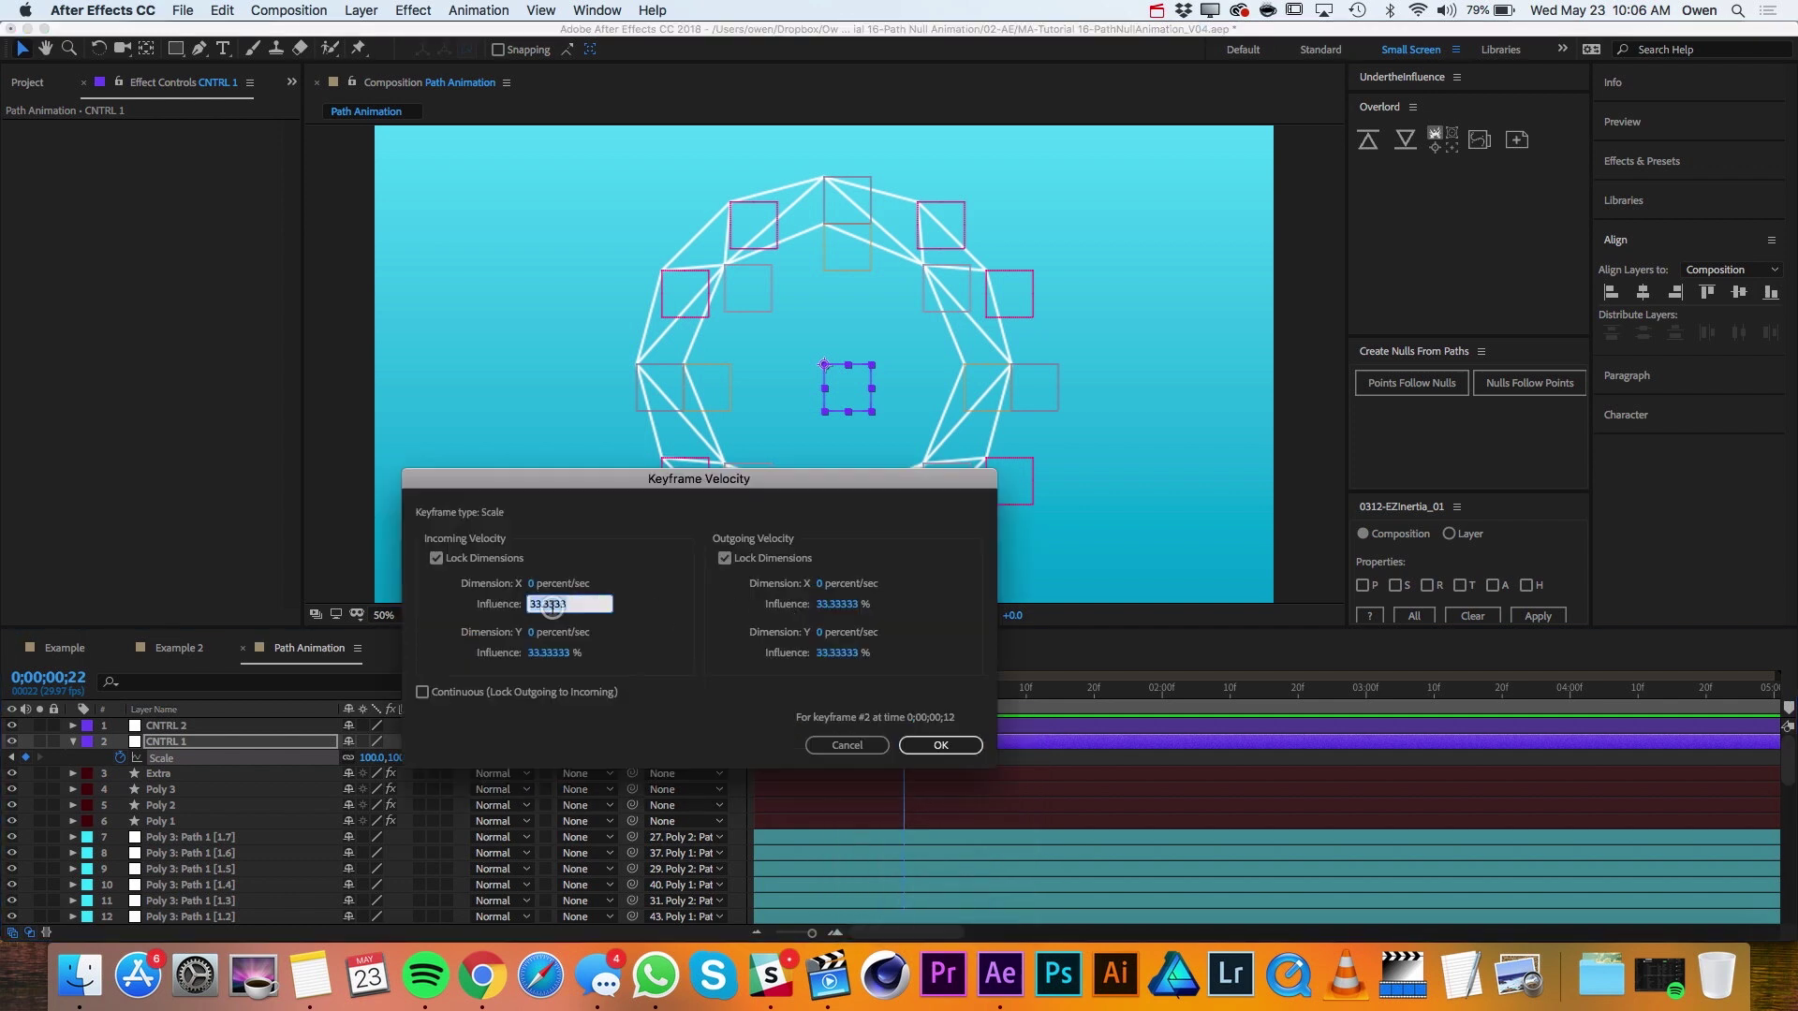
type("100")
key("Return")
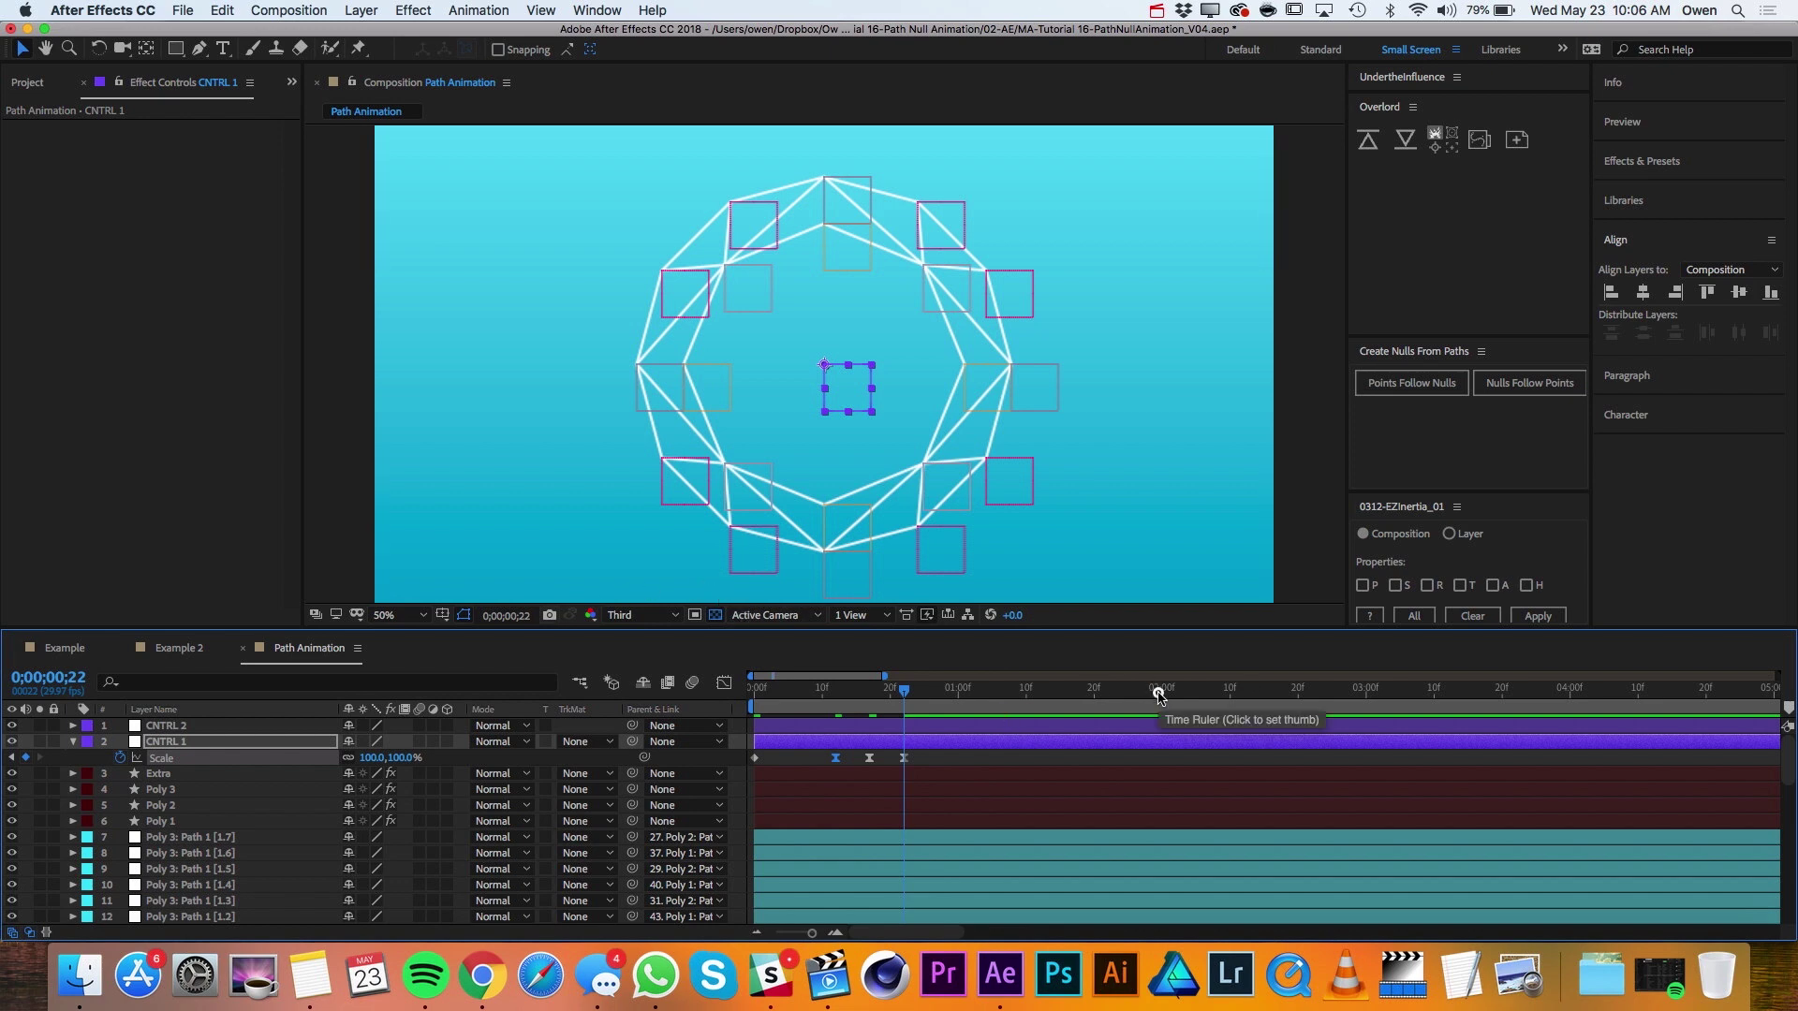
Keyframe CNTRL 1's Scale at 115% just after 2 seconds, then -115% ten frames later.
left_click_drag(1155, 694, 1162, 693)
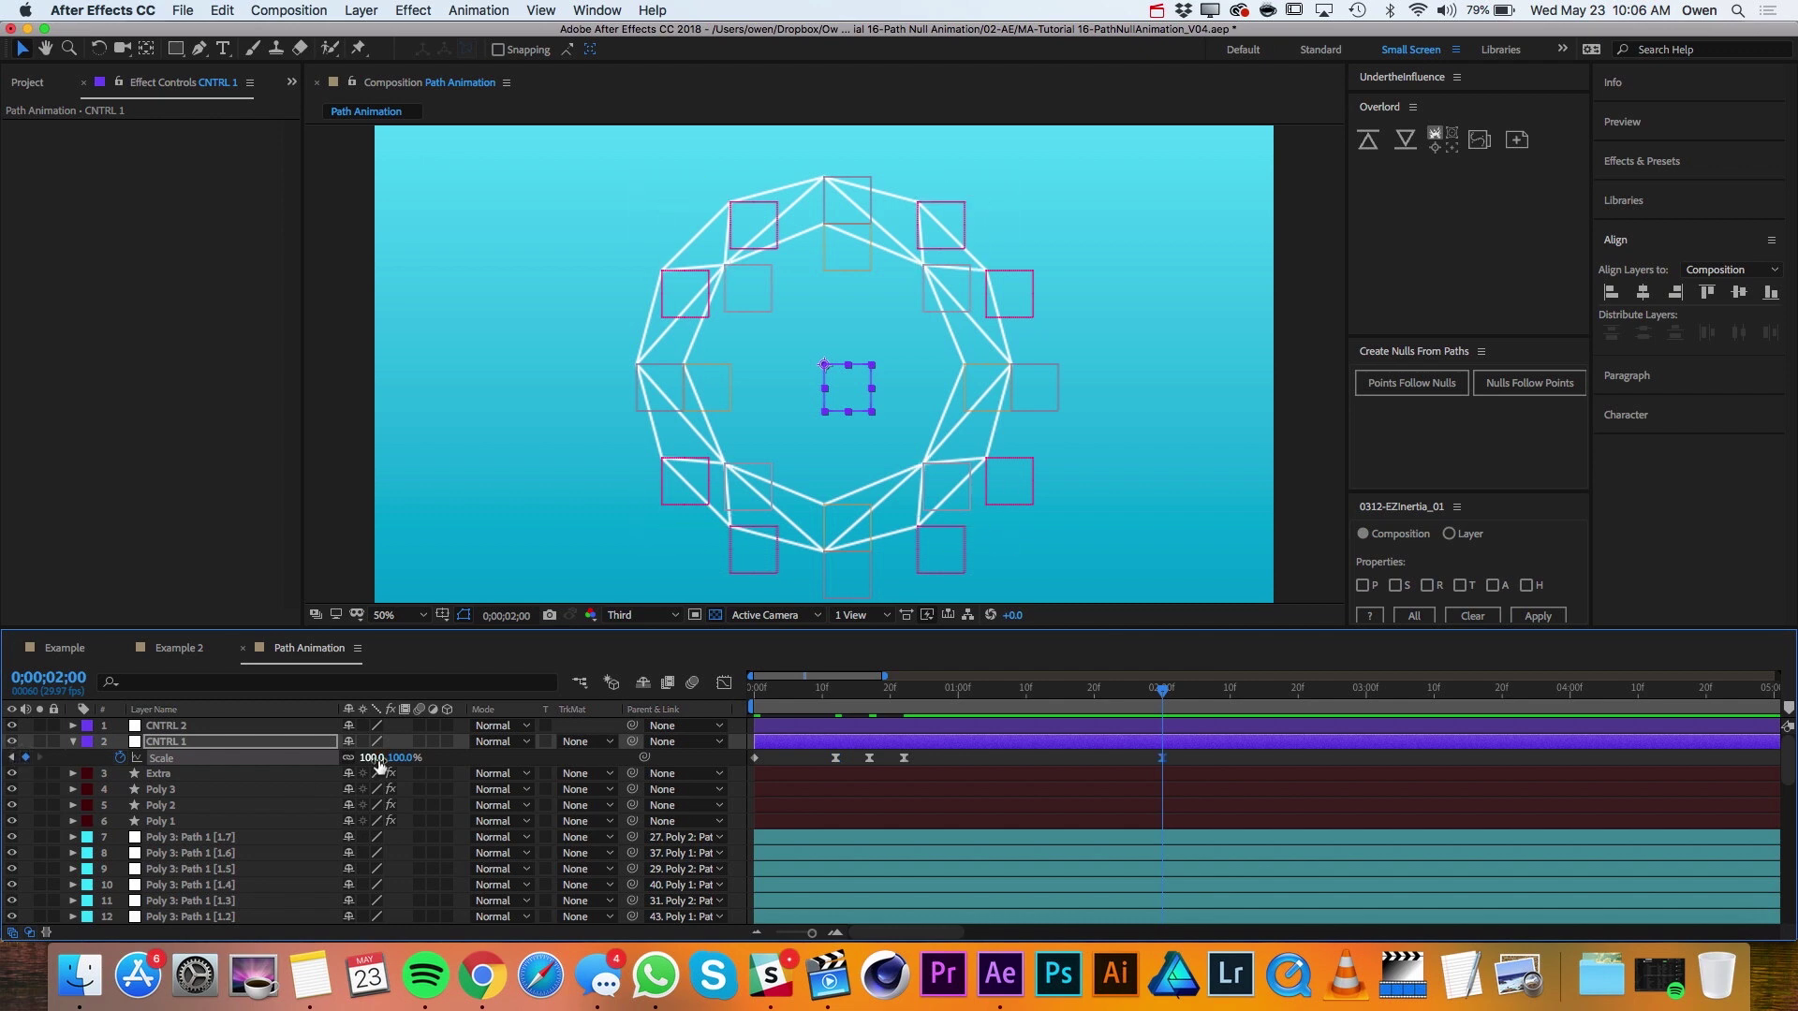
key("Page_Down")
key("Page_Down")
key("Page_Down")
key("Page_Down")
left_click(368, 758)
key("Return")
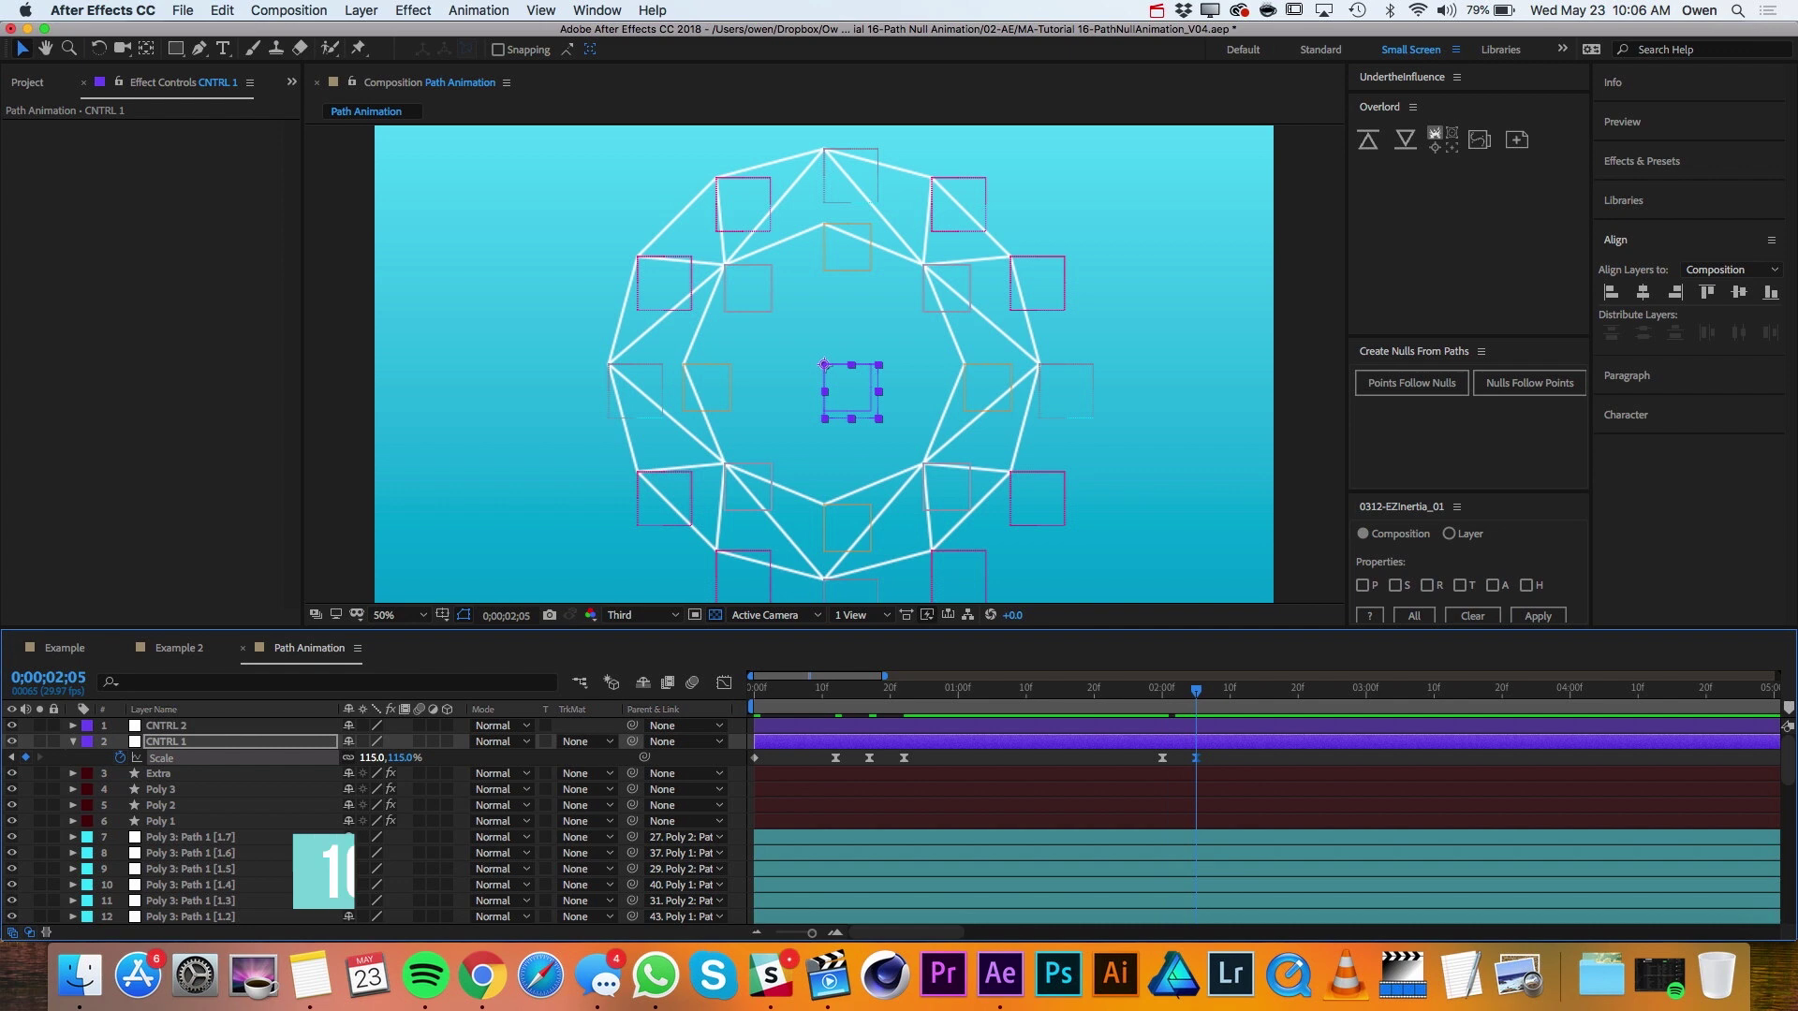
key("shift+super+Right")
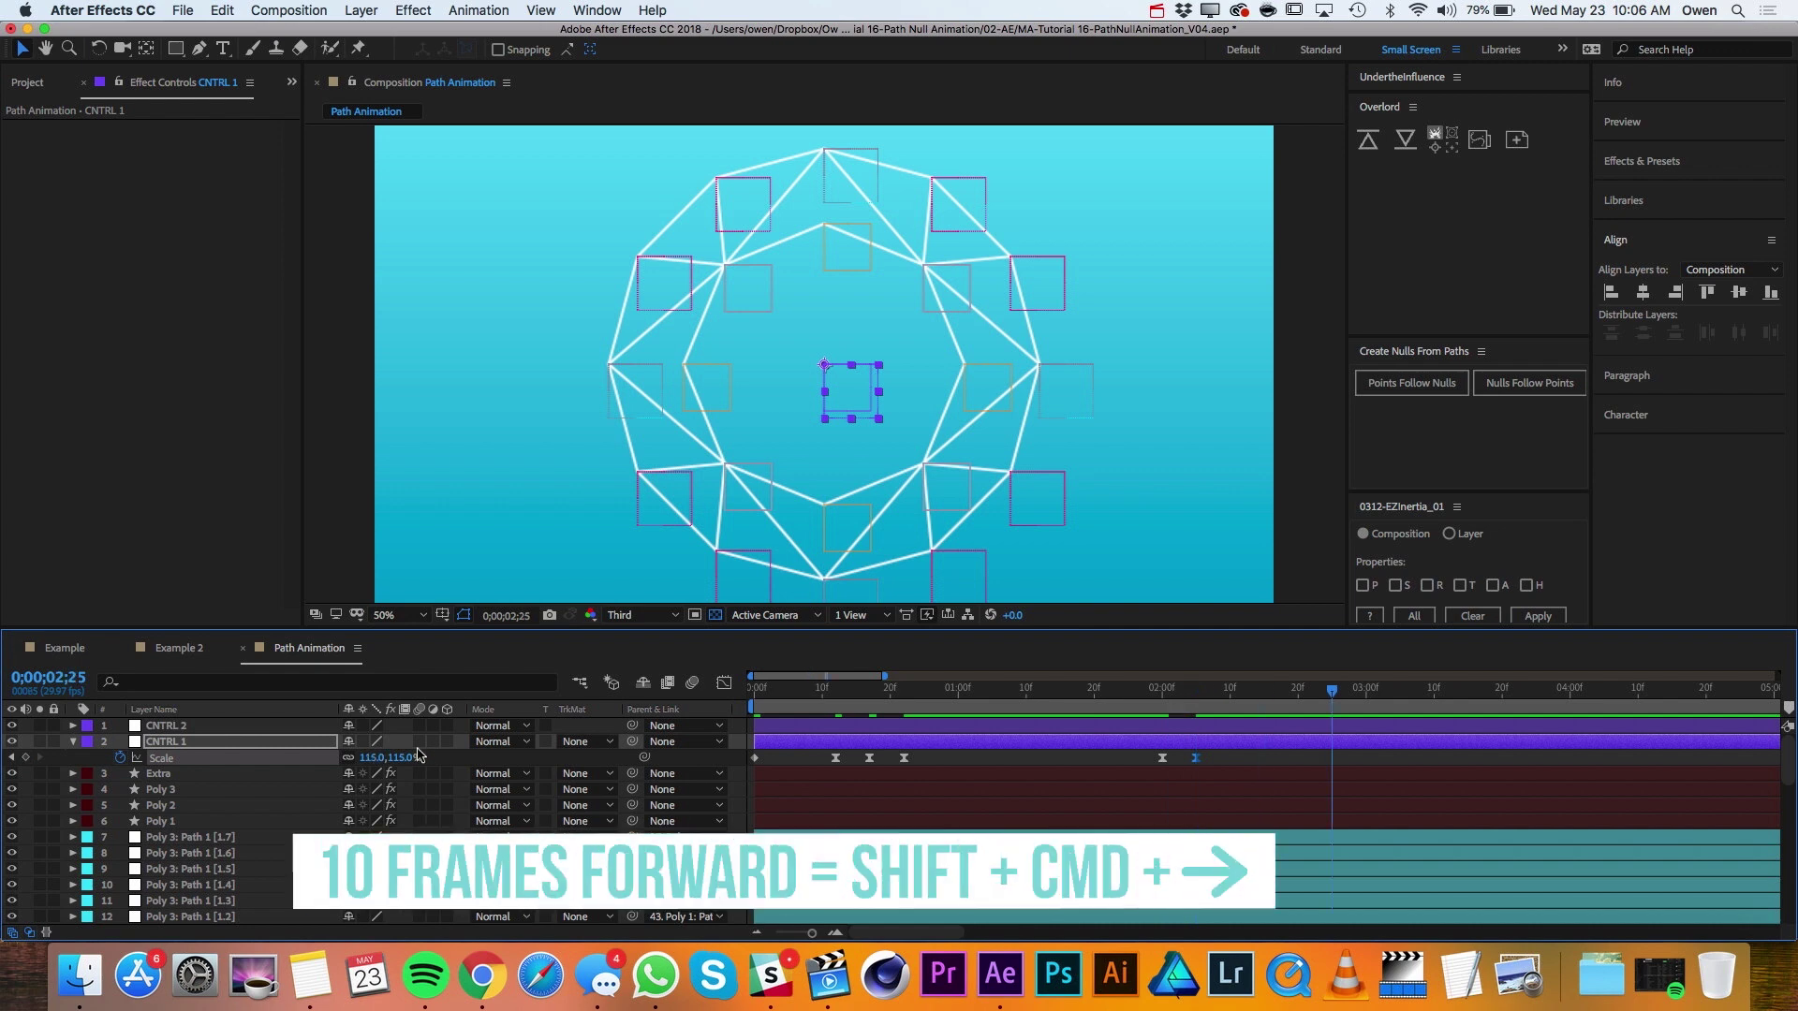
left_click(371, 758)
type("-11")
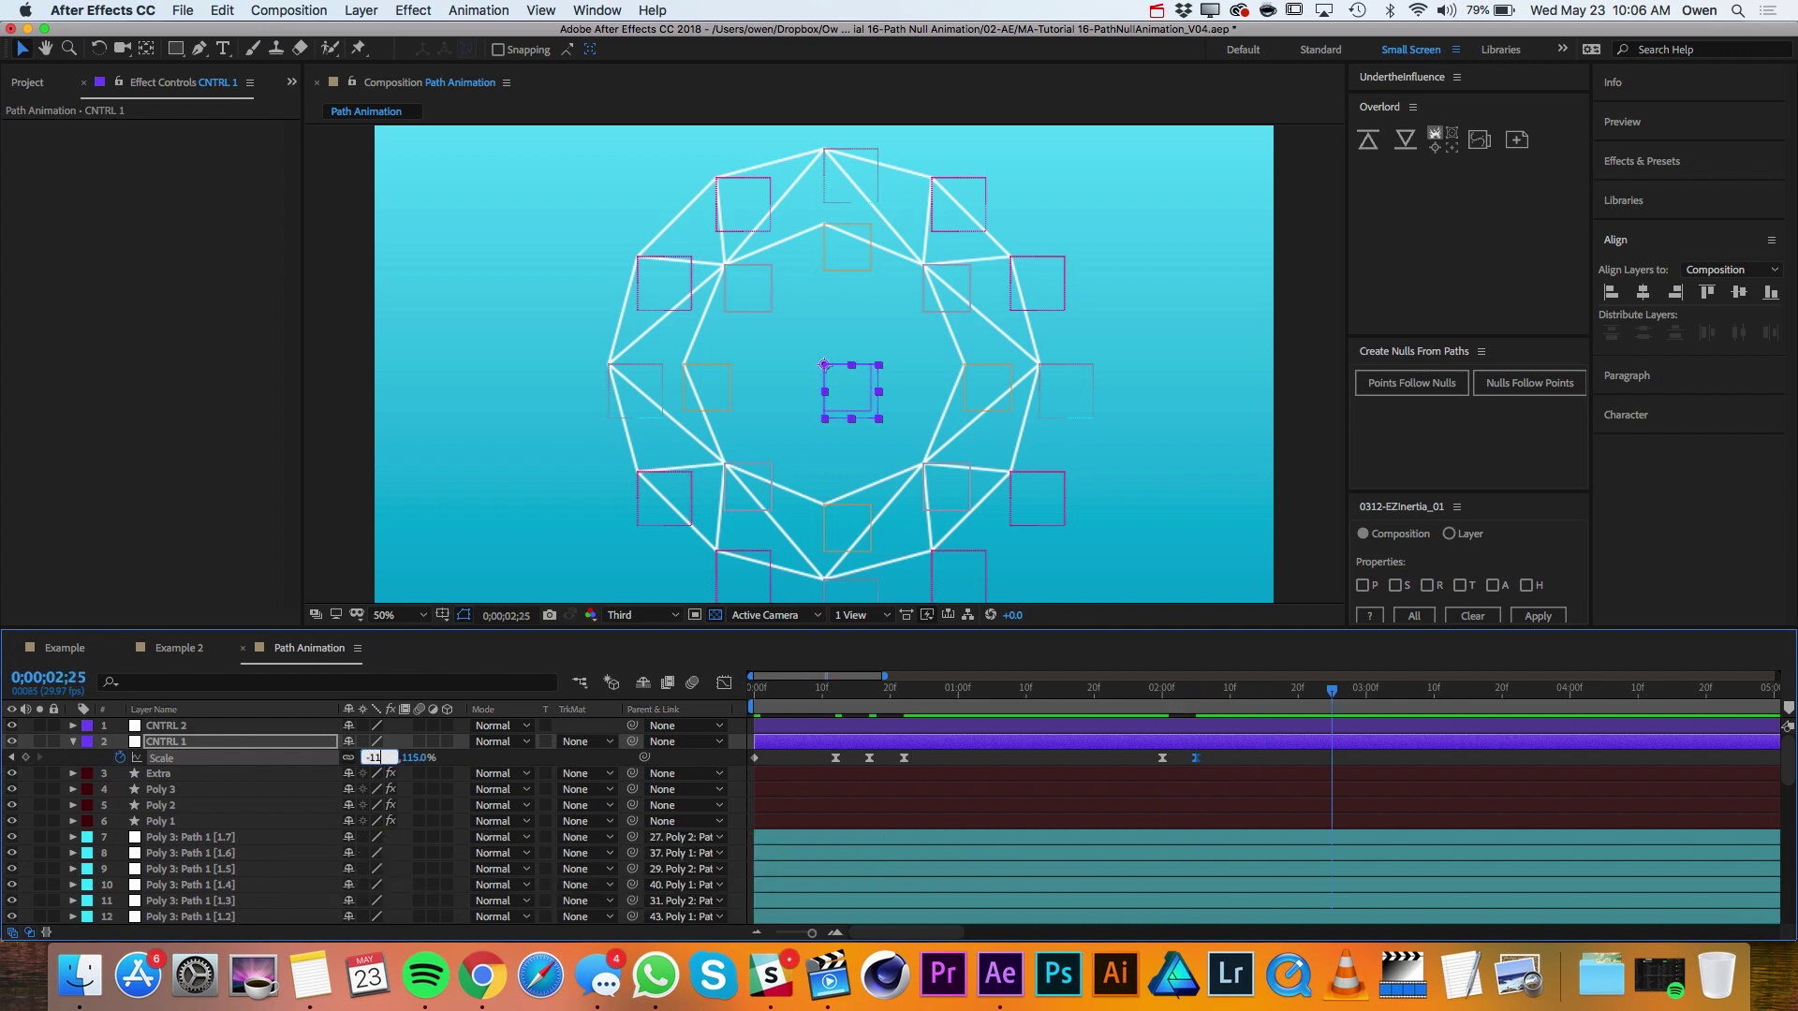
type("5")
key("Return")
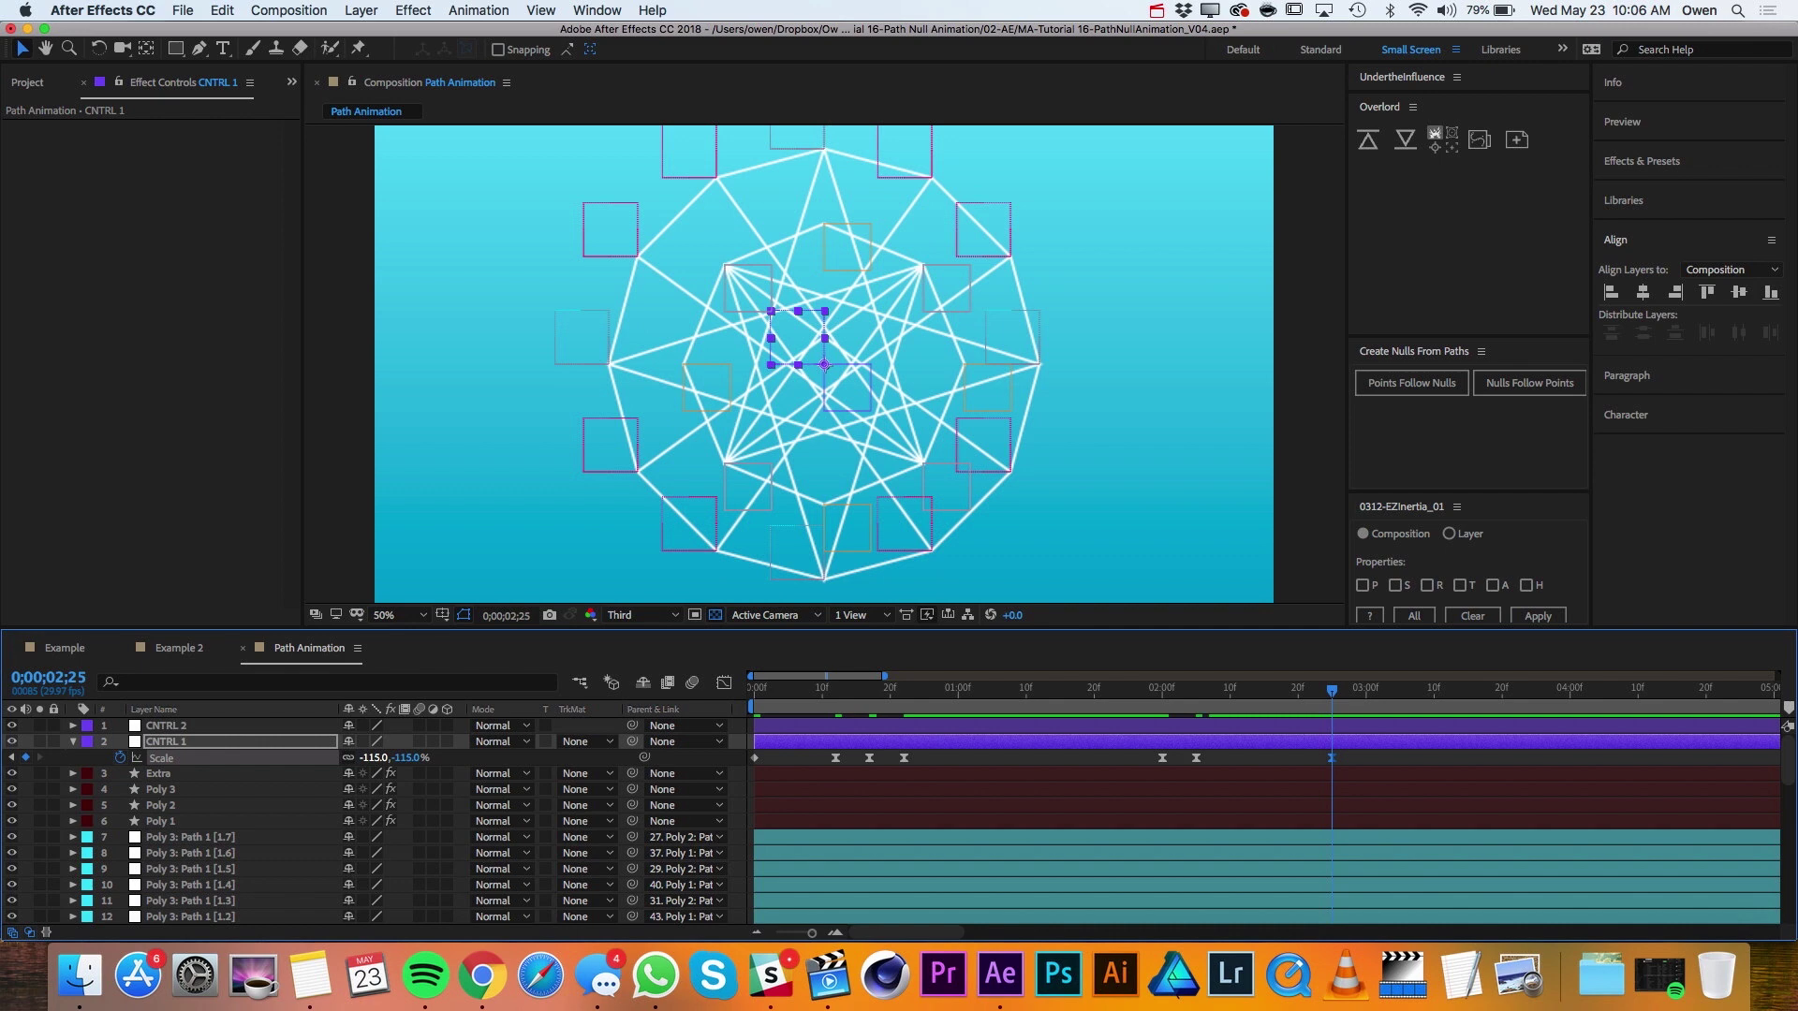
Add CNTRL 1 Scale keyframes of -98% at 0;00;03;00 and -100% two frames later.
key("super+Right")
key("super+Right")
key("super+Right")
key("super+Right")
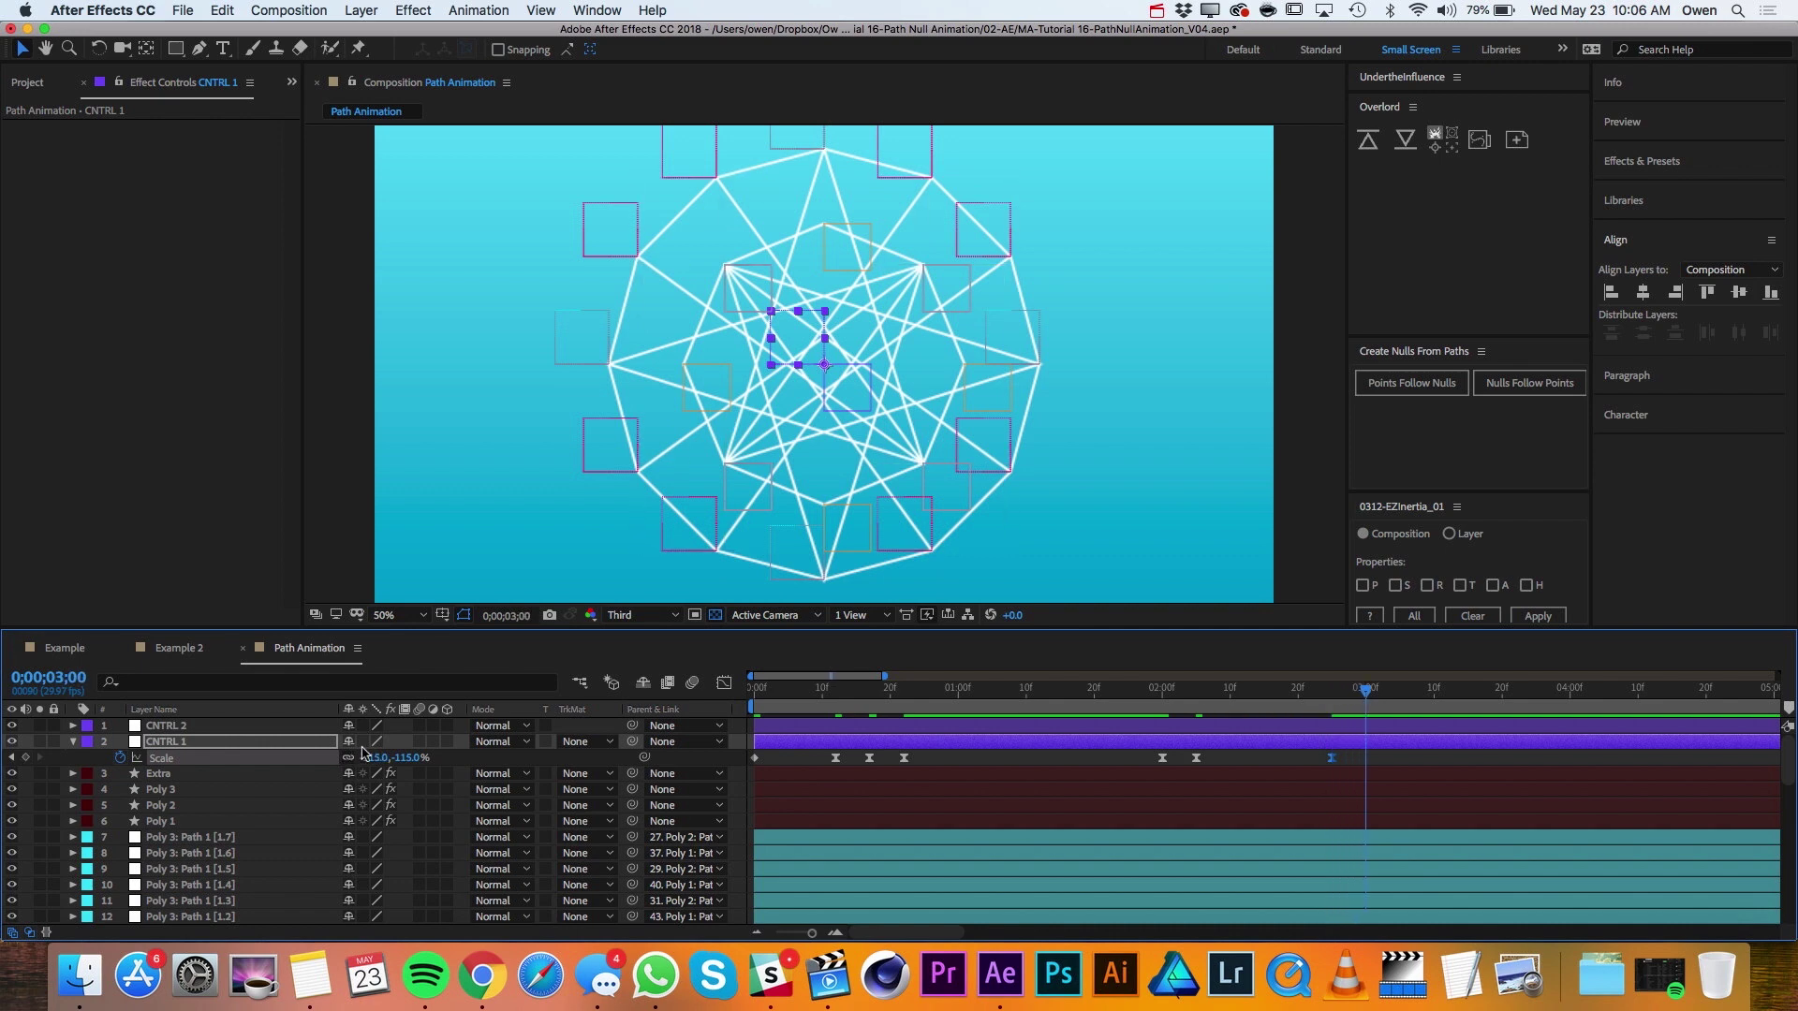
left_click(371, 759)
type("-98")
key("Return")
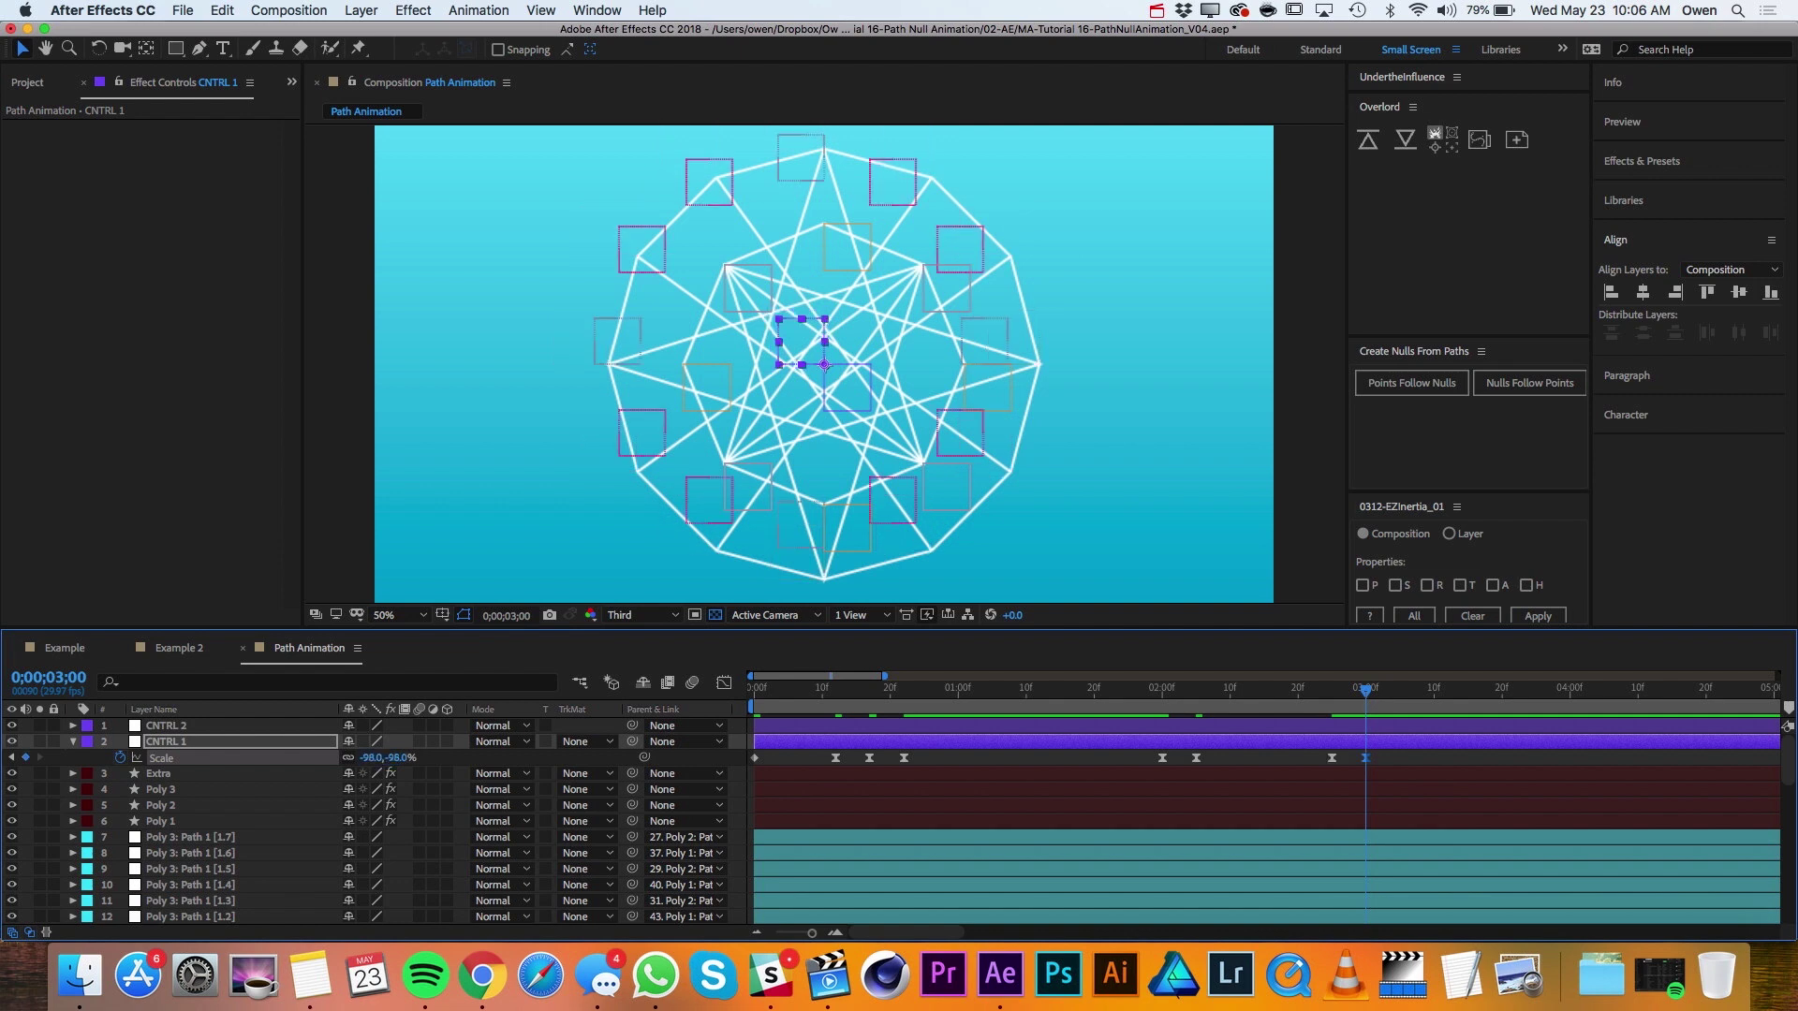
key("super+Right")
key("super+Right")
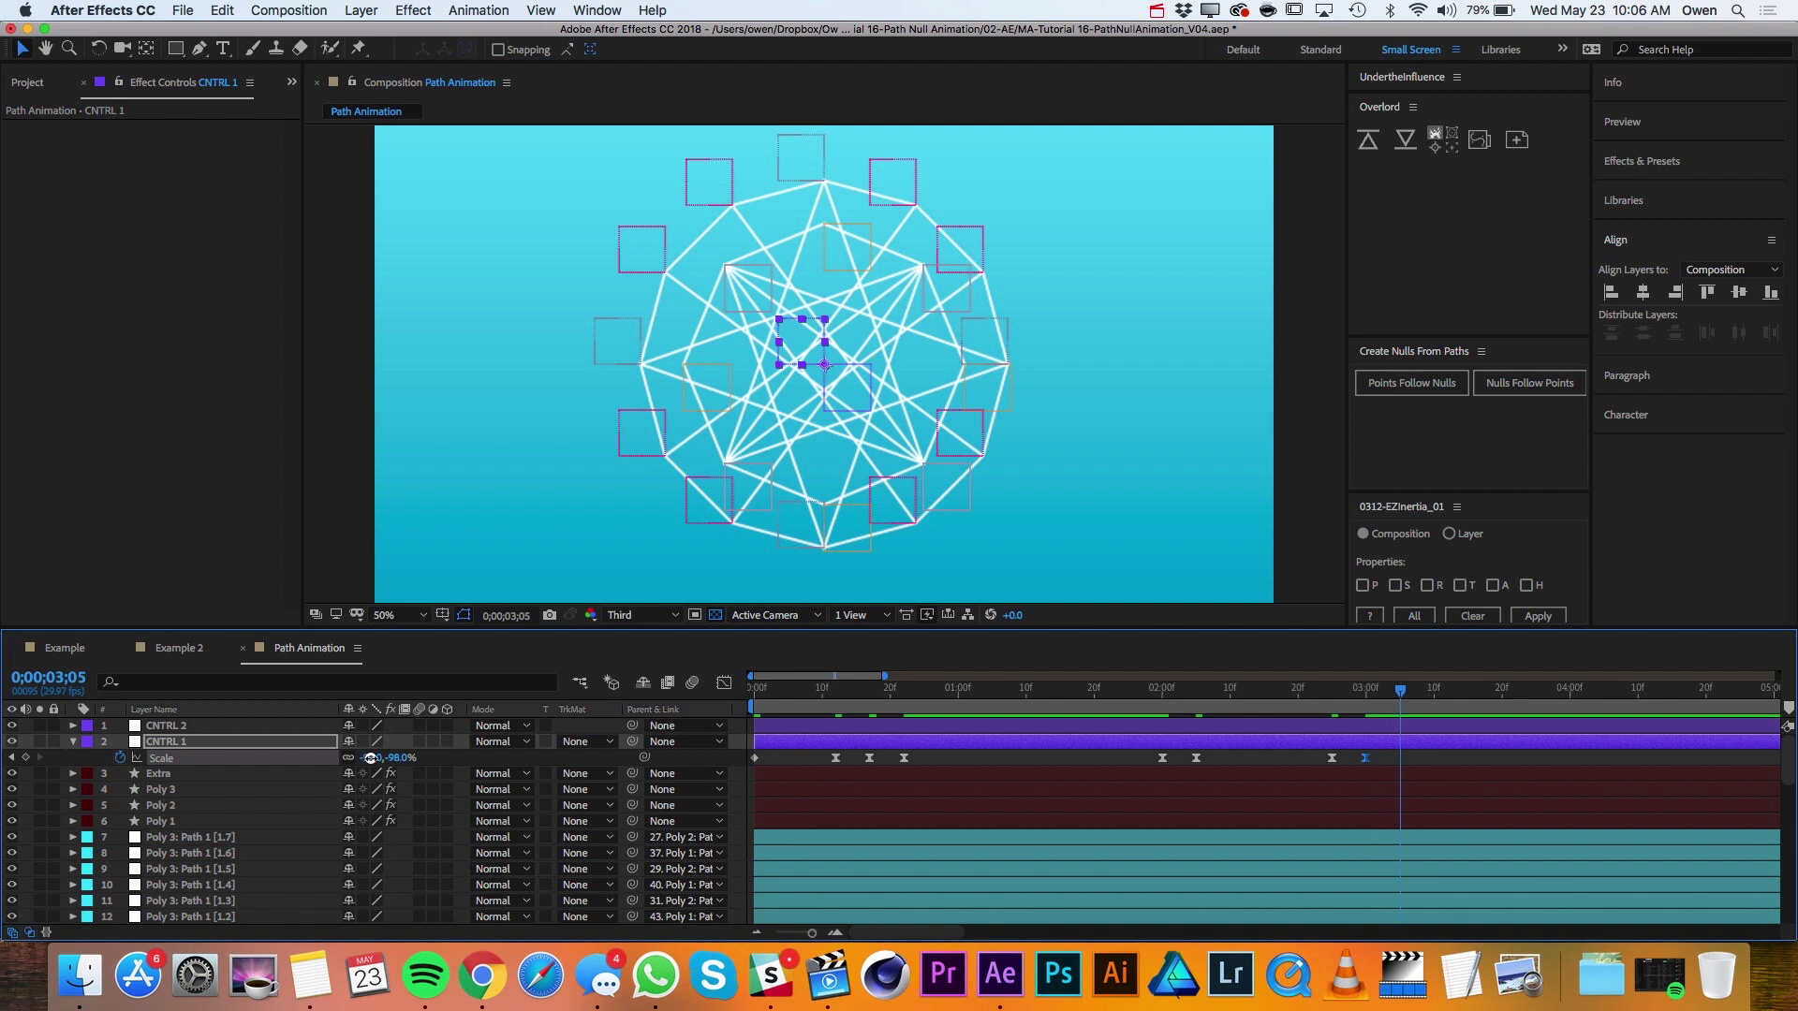
left_click(370, 759)
type("-100")
key("Return")
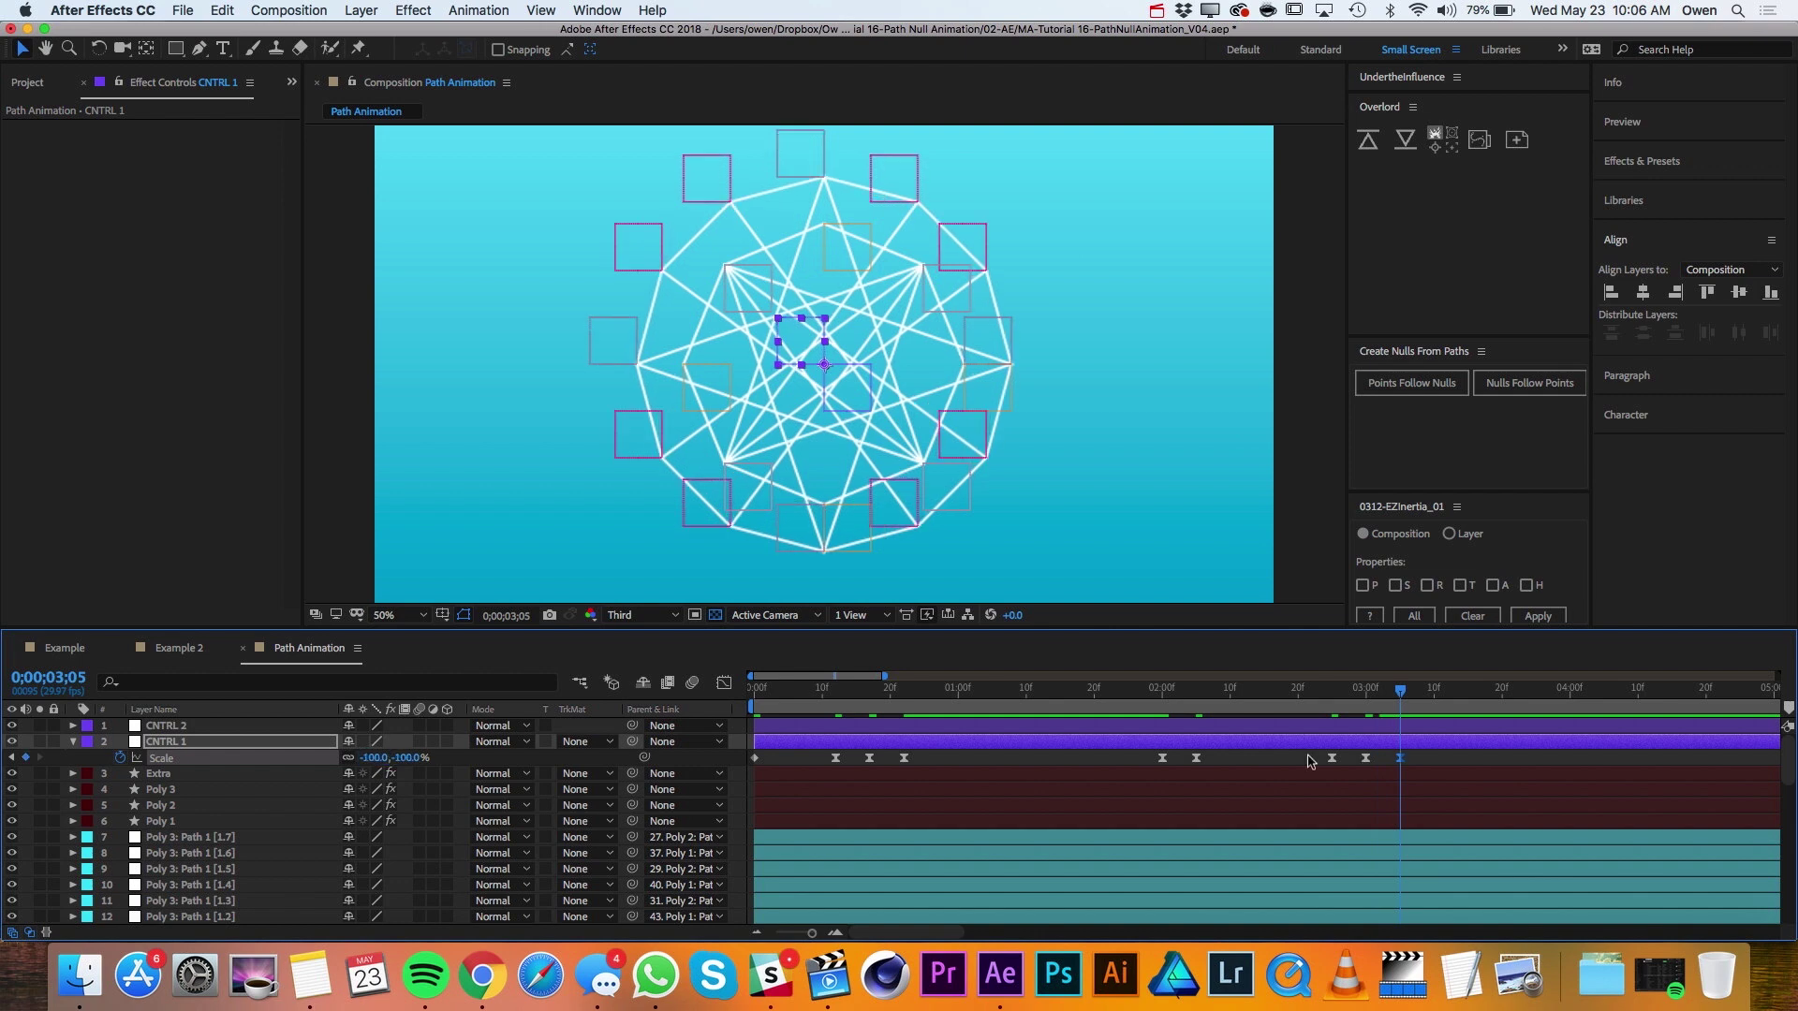
Apply Easy Ease to the last three Scale keyframes and to the 115%/-115% pair.
left_click_drag(1309, 761, 1409, 765)
left_click(1401, 759, "super")
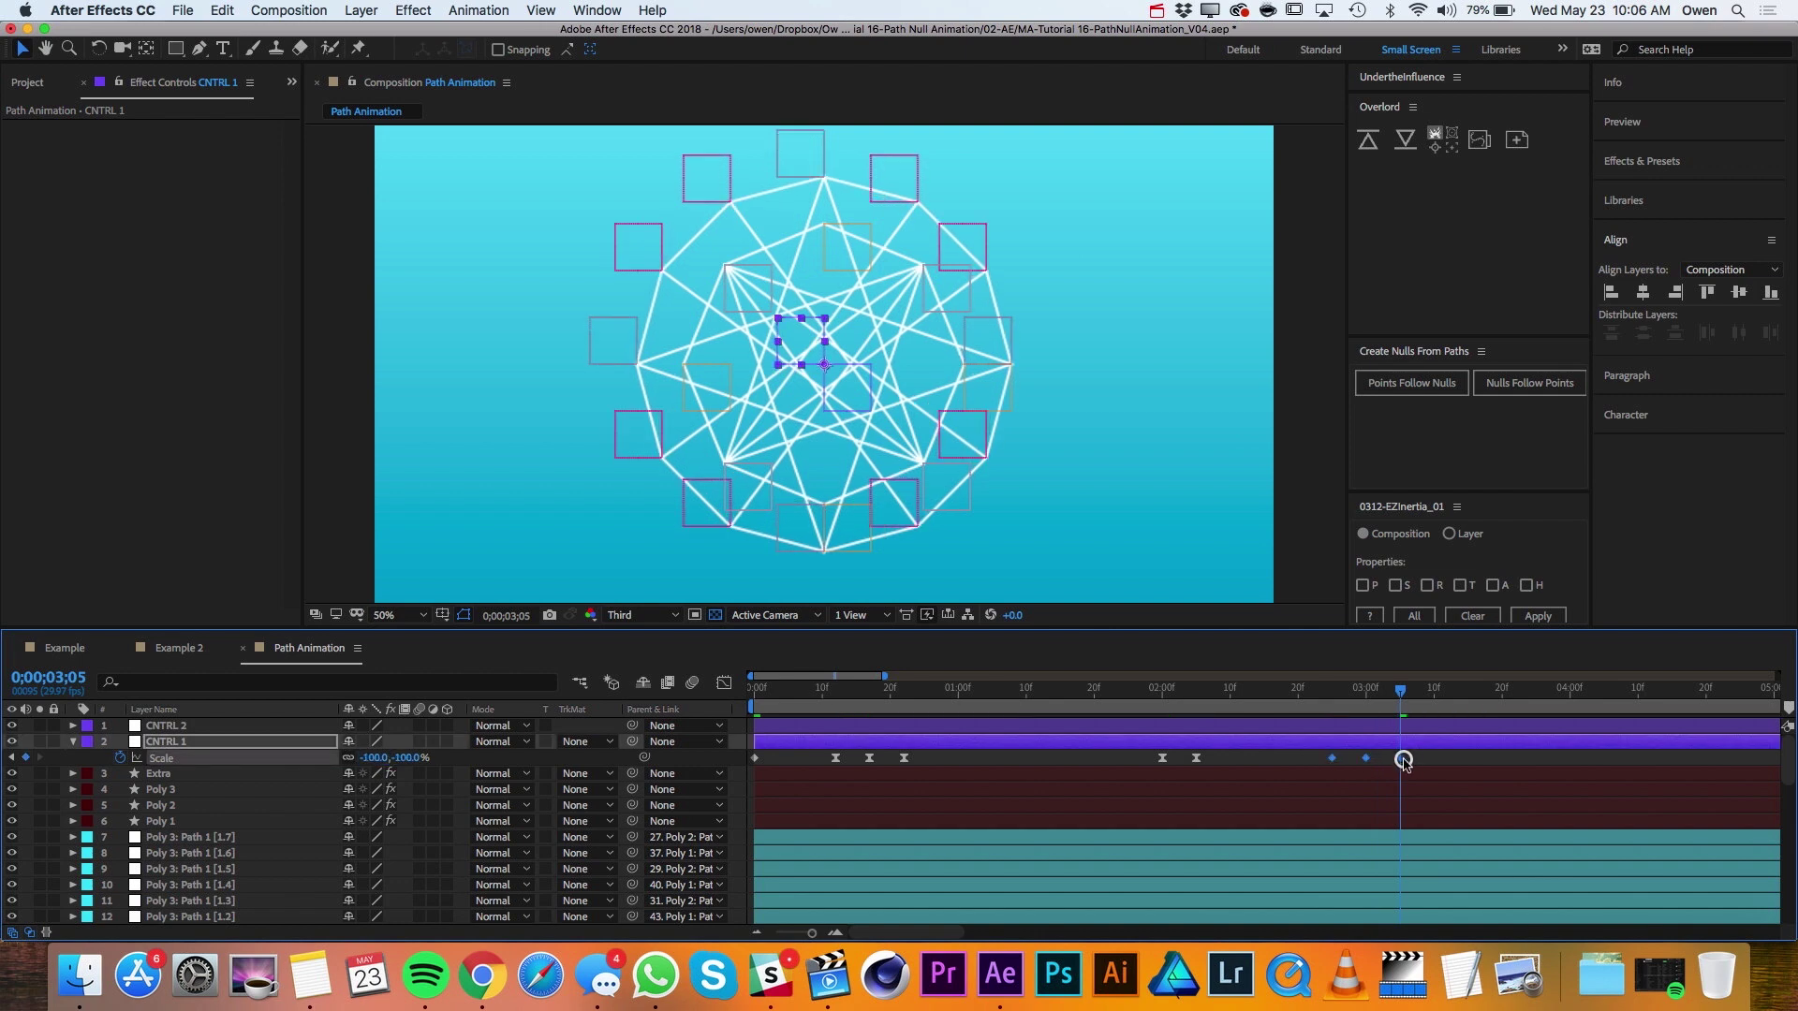
key("F9")
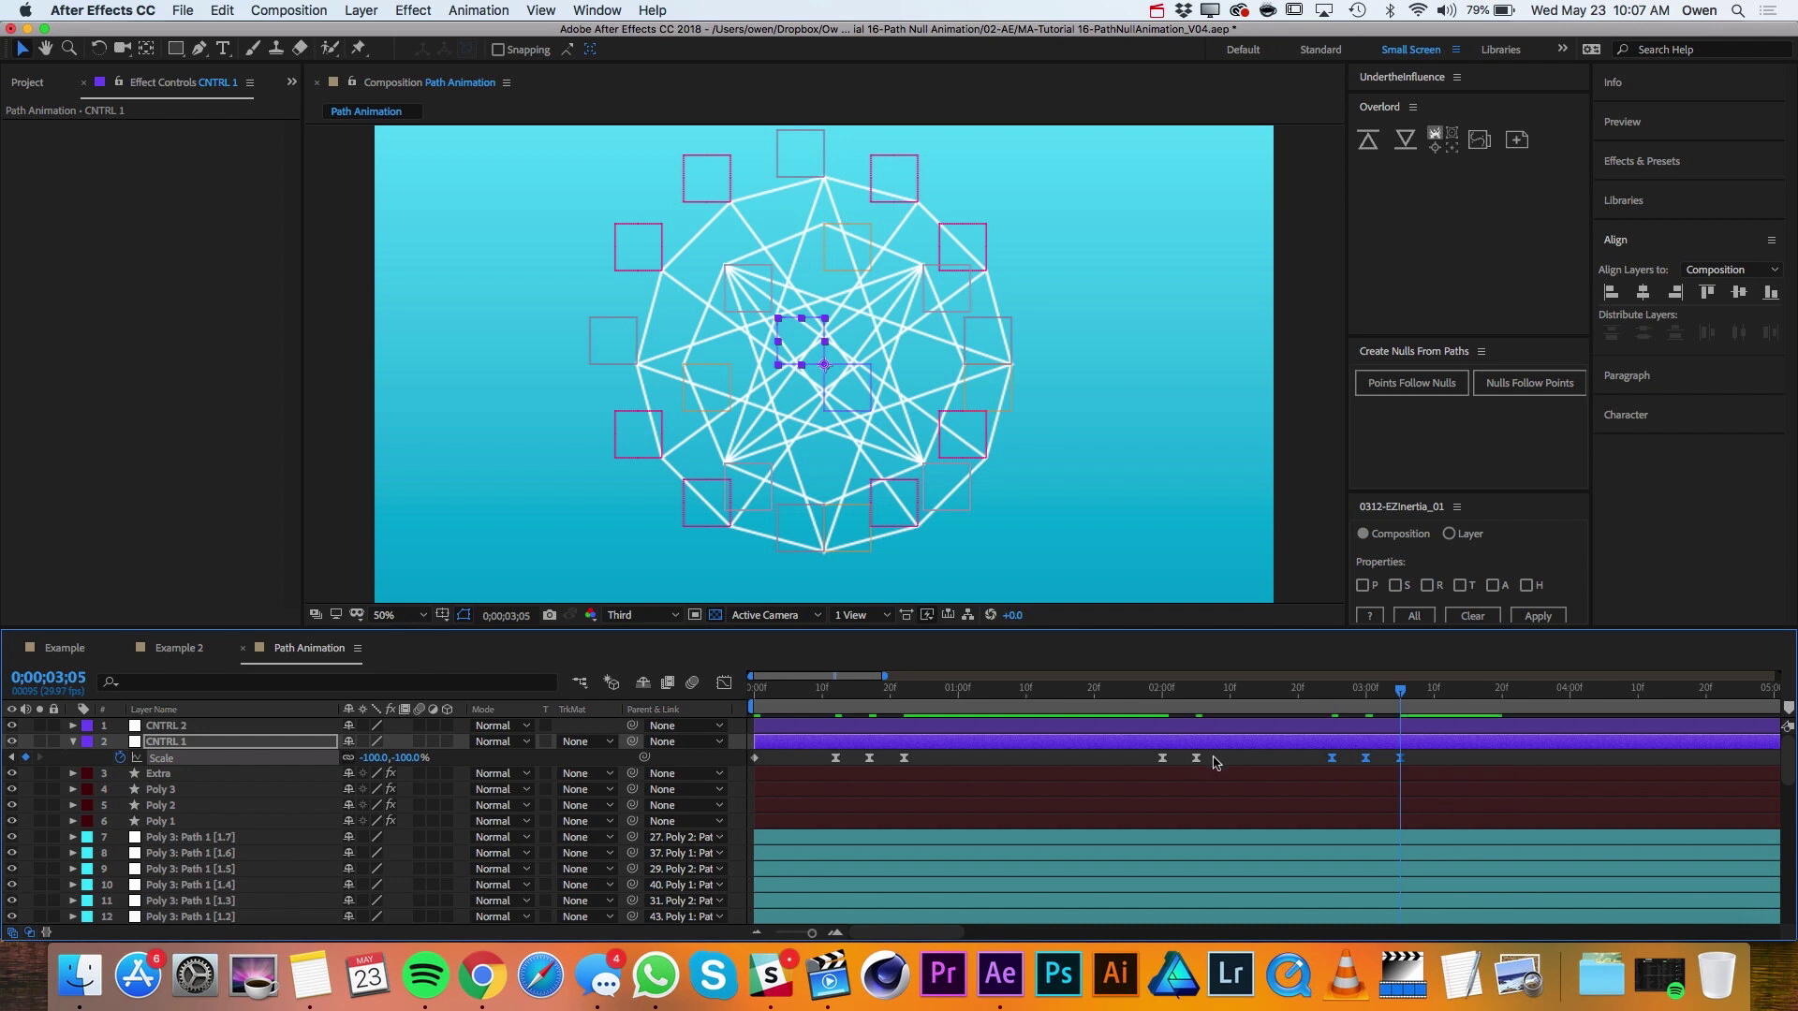
left_click_drag(1214, 762, 1147, 764)
right_click(1164, 758)
mouse_move(1218, 918)
left_click(1404, 807)
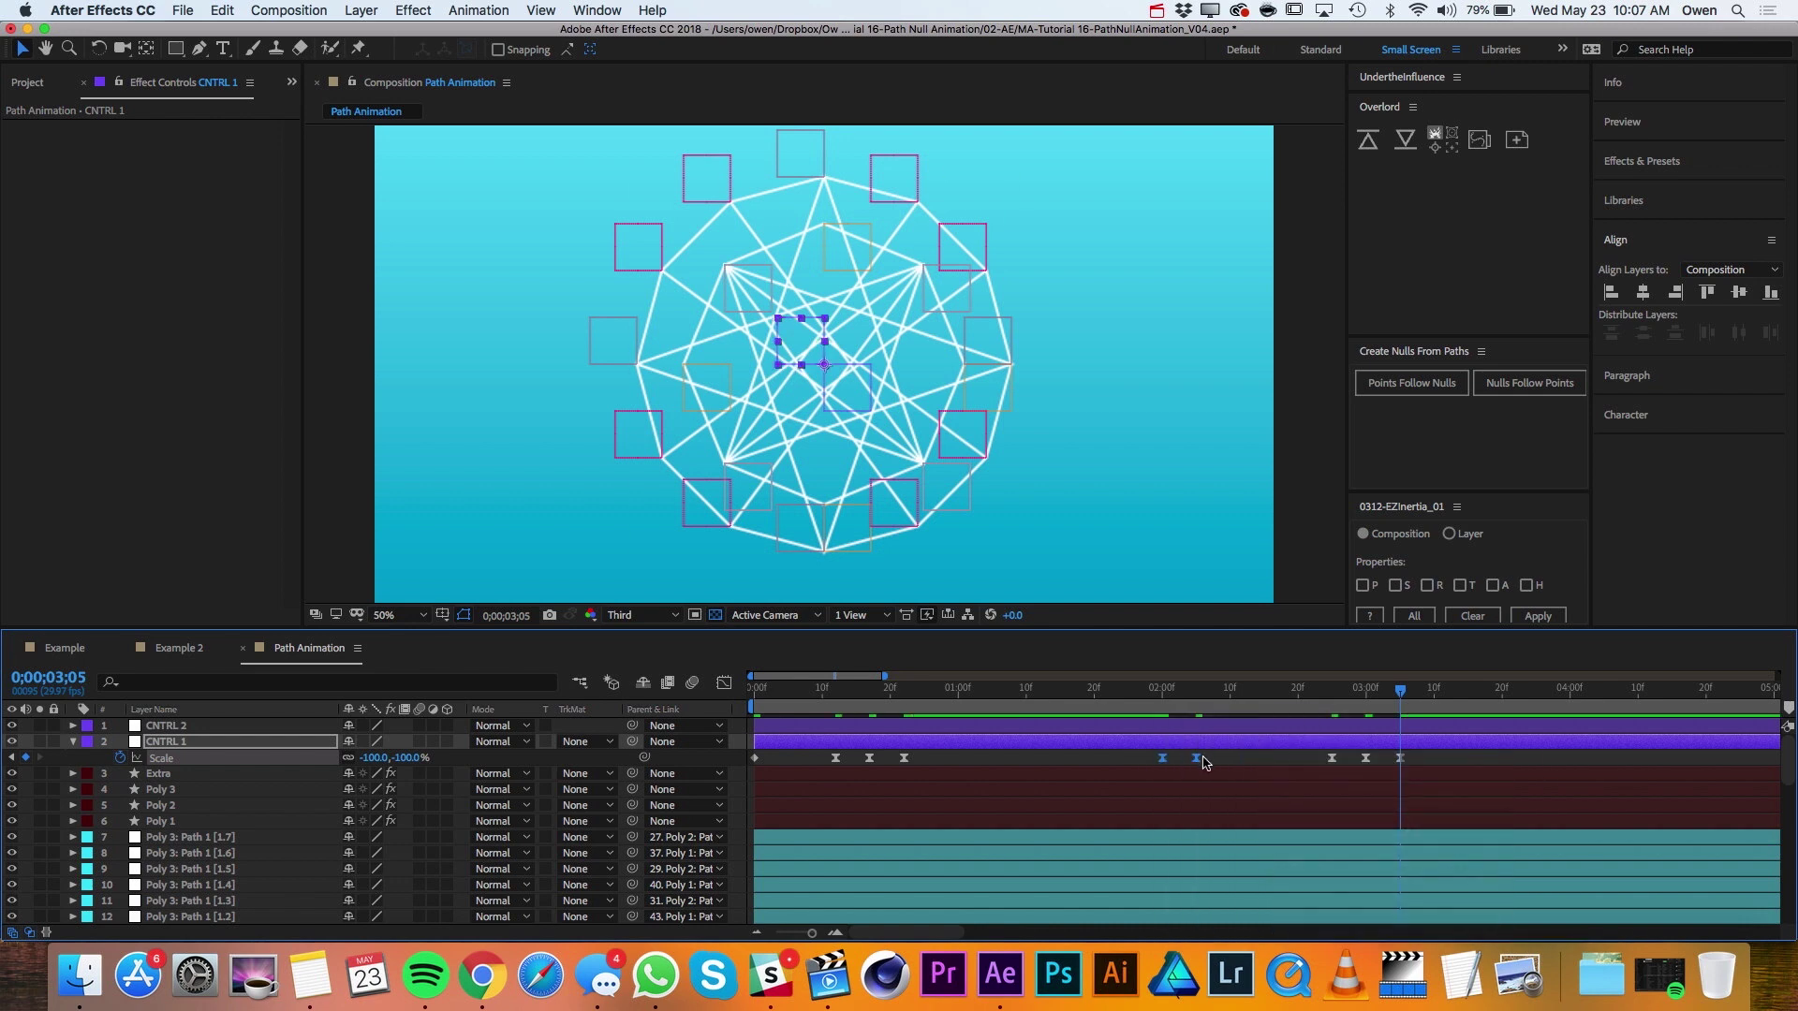
Set the 115% keyframe's velocity influence to 5% incoming and 50% outgoing.
left_click(1203, 763)
left_click(1196, 758)
right_click(1195, 762)
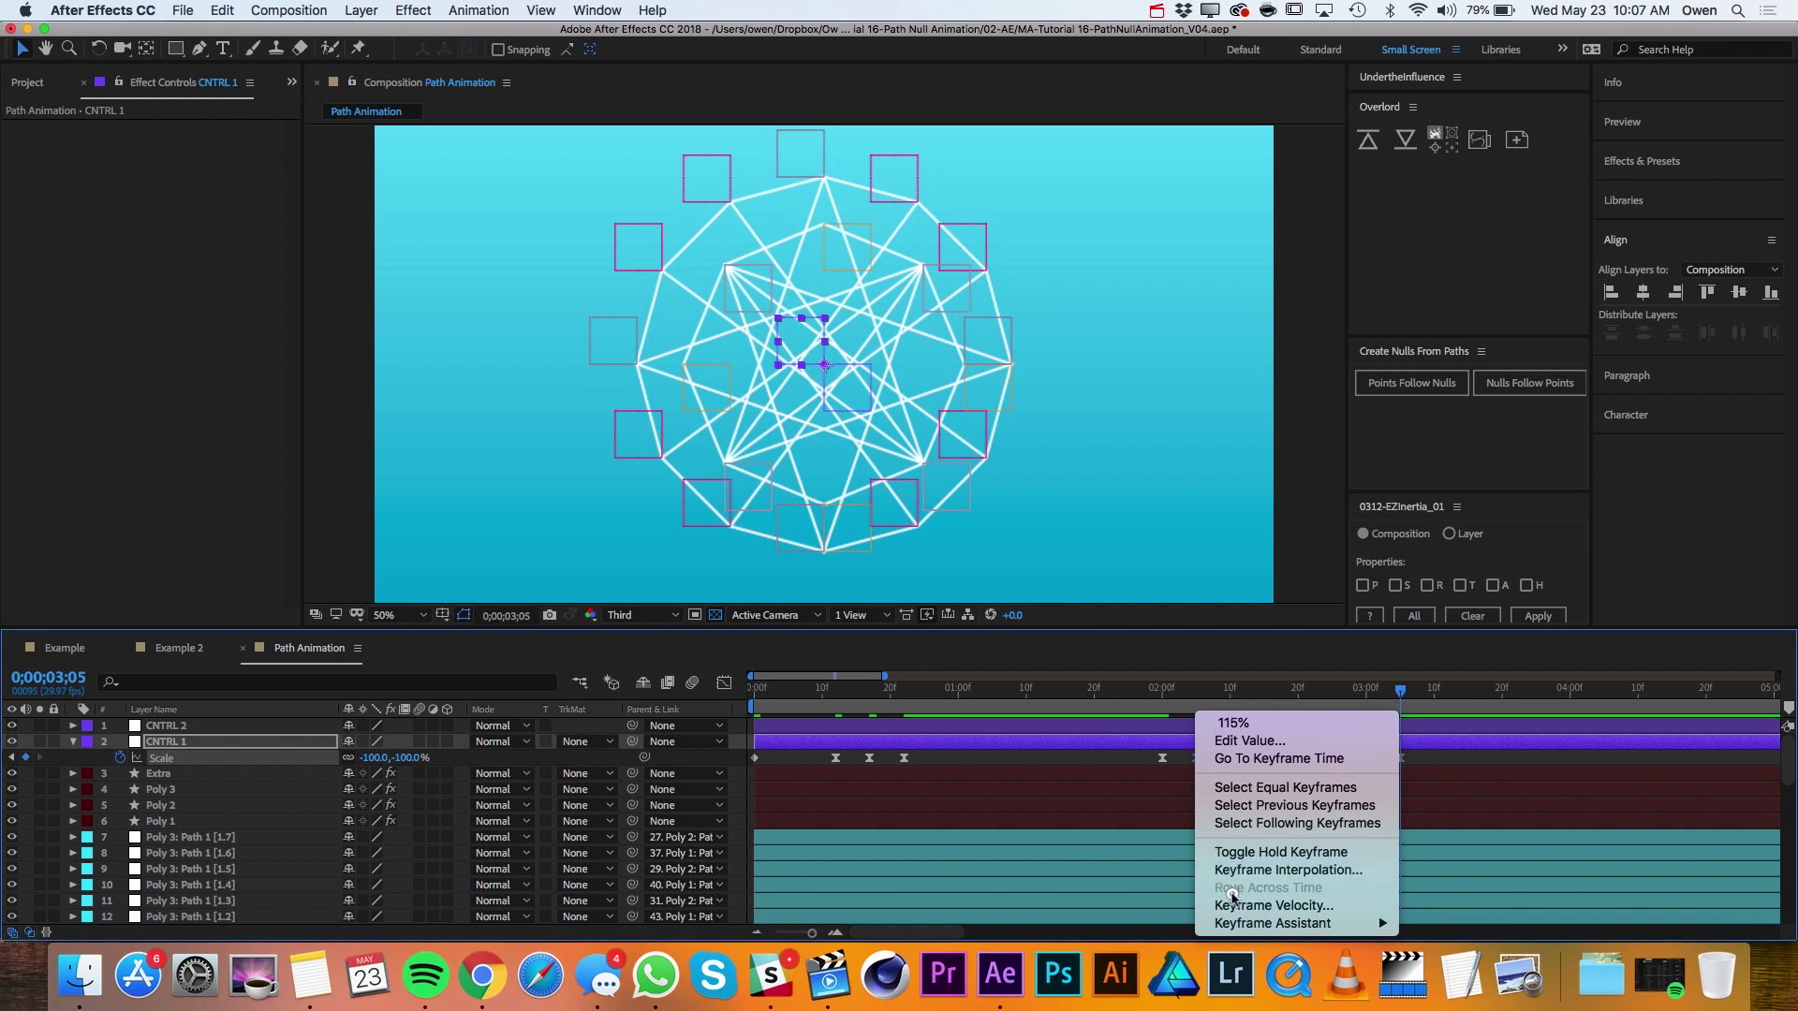
left_click(1236, 905)
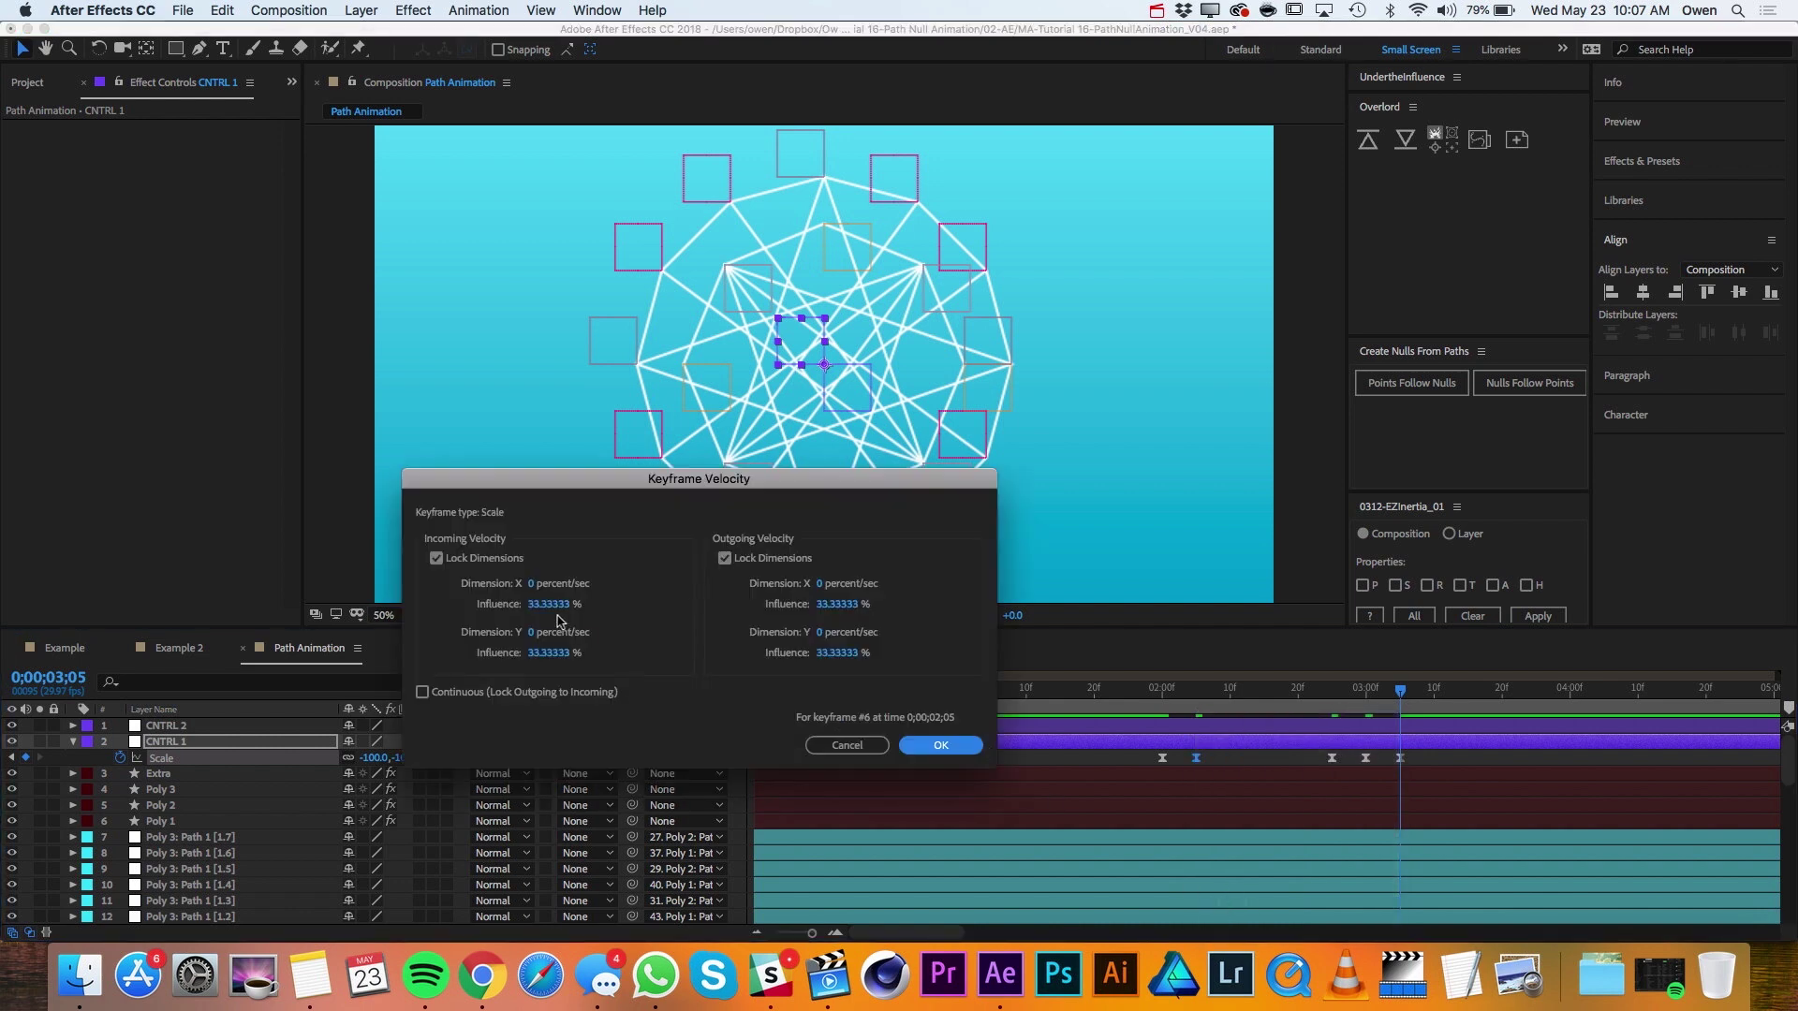
left_click(545, 604)
type("50")
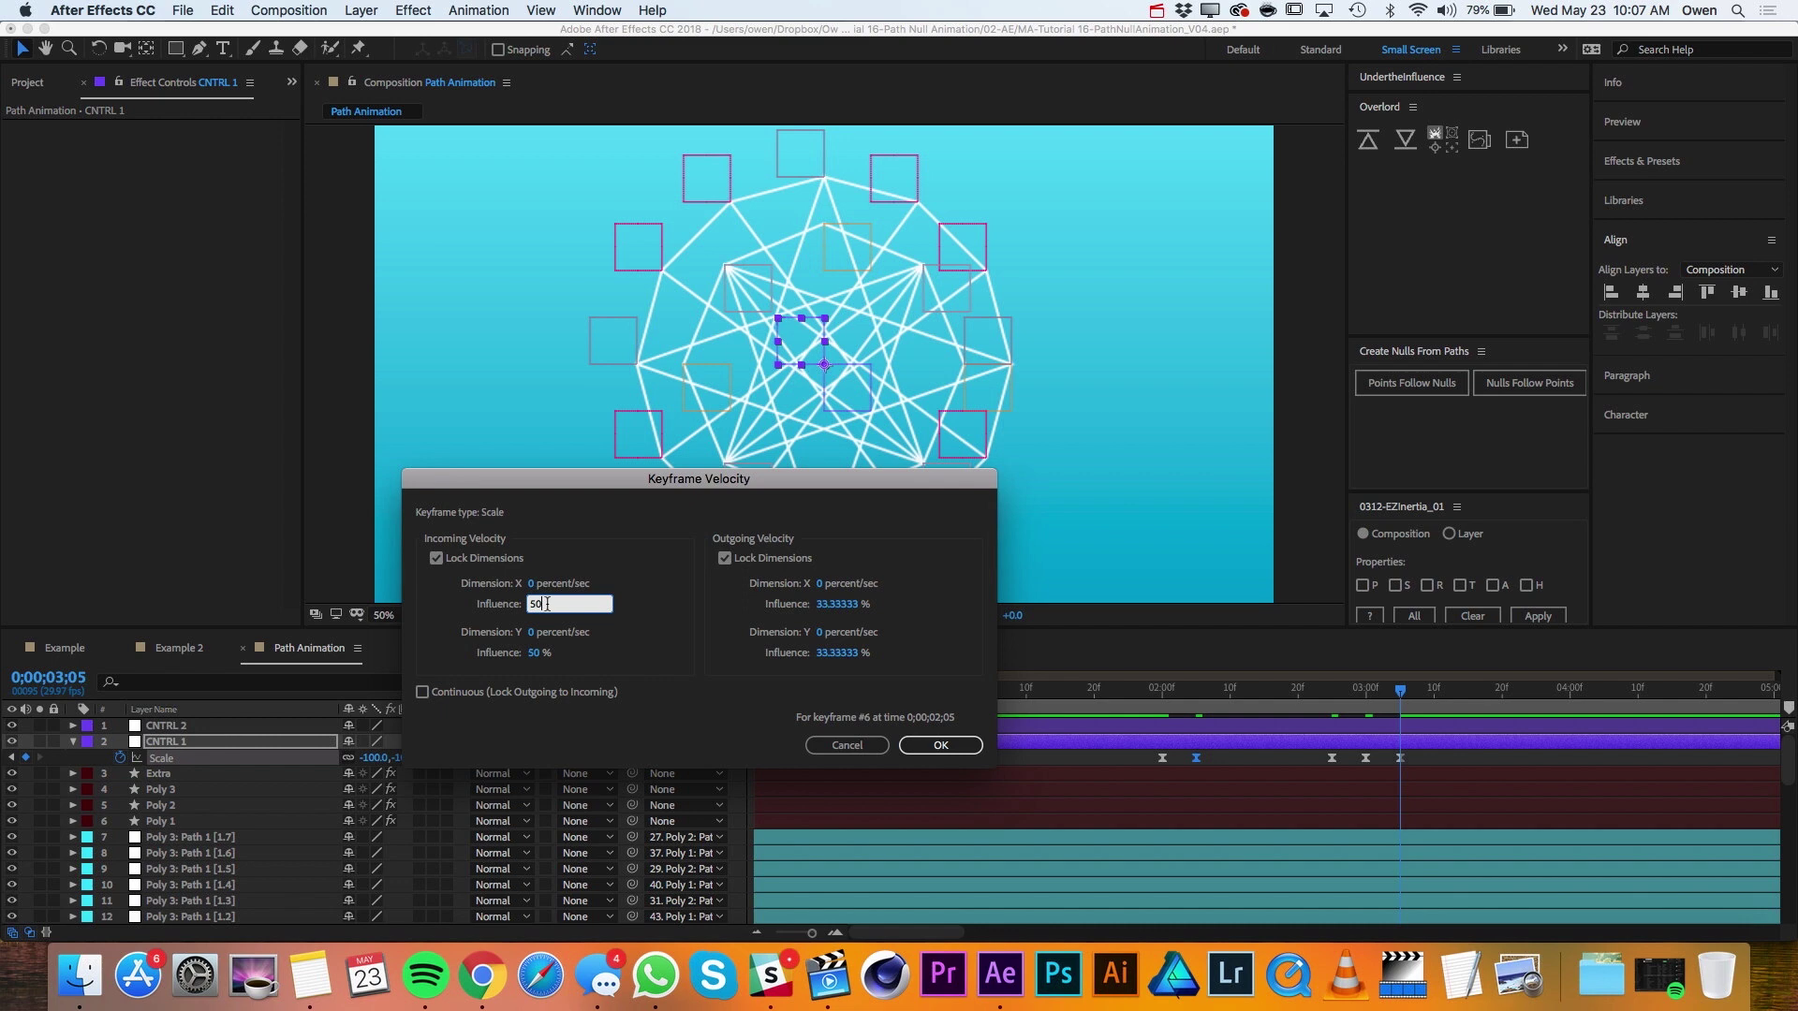
left_click(836, 604)
type("50")
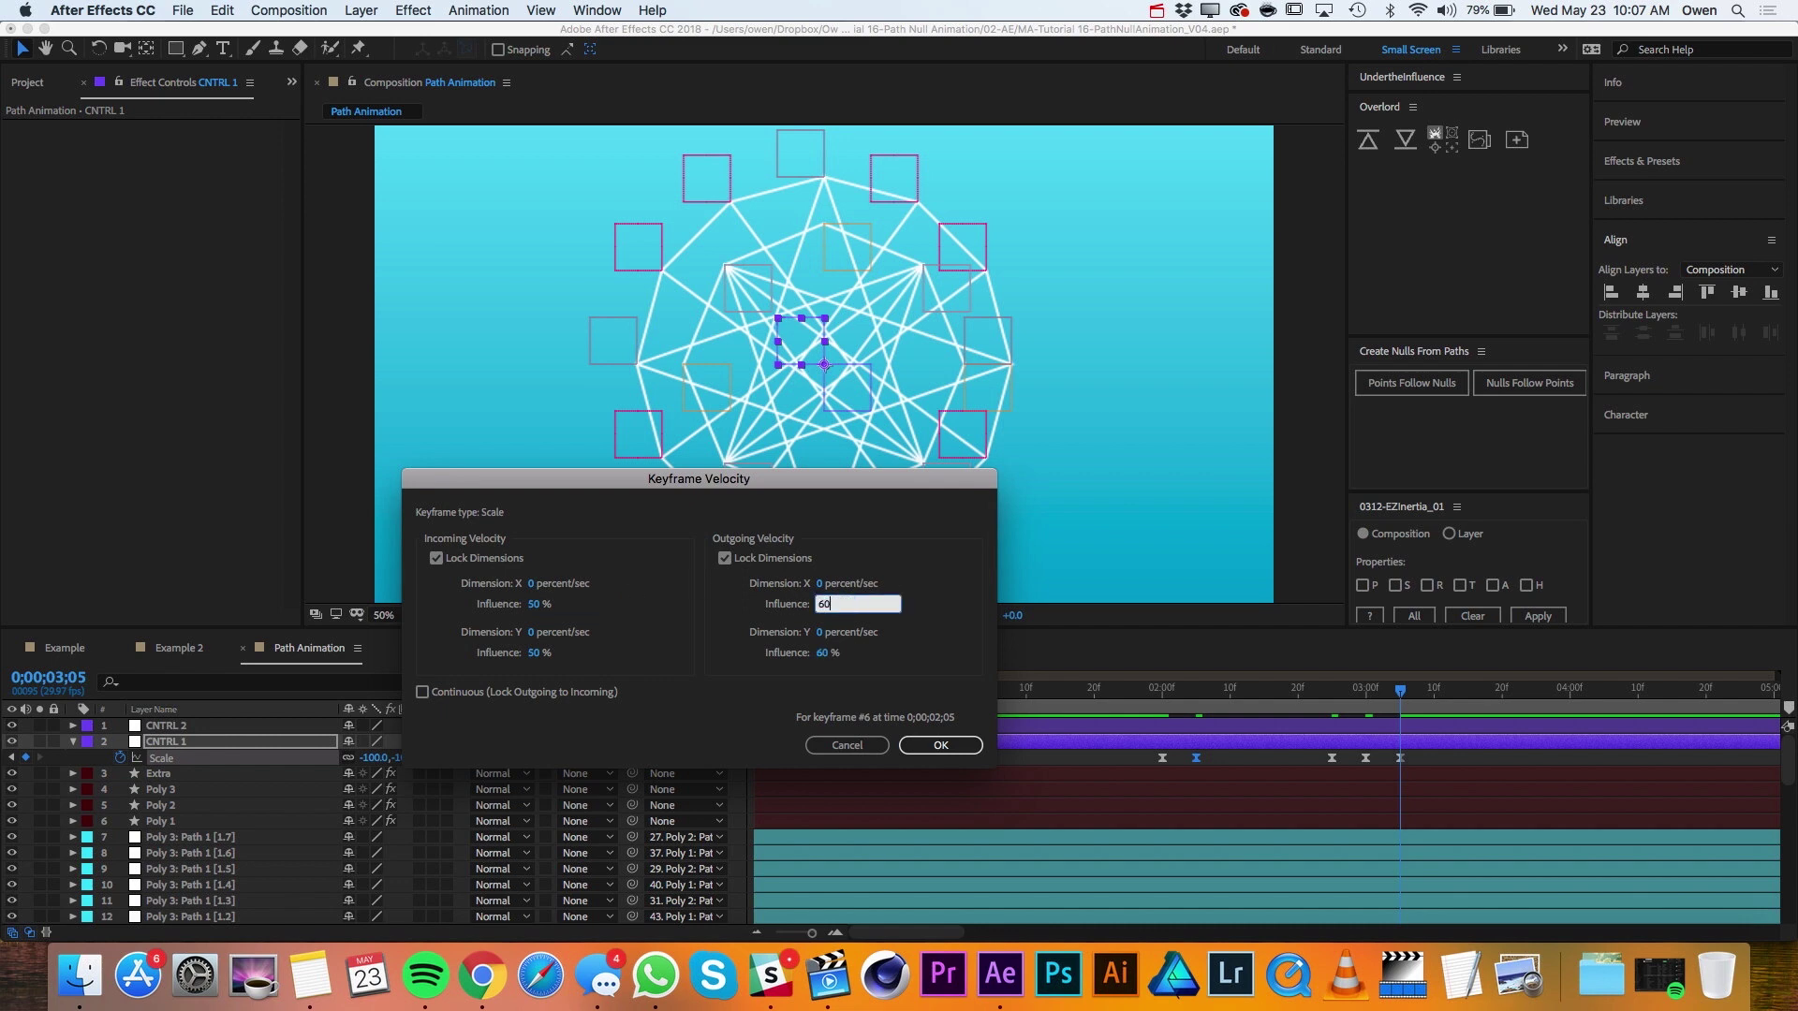
key("Return")
Set the -115% keyframe's incoming velocity influence to 80%.
left_click(1332, 759)
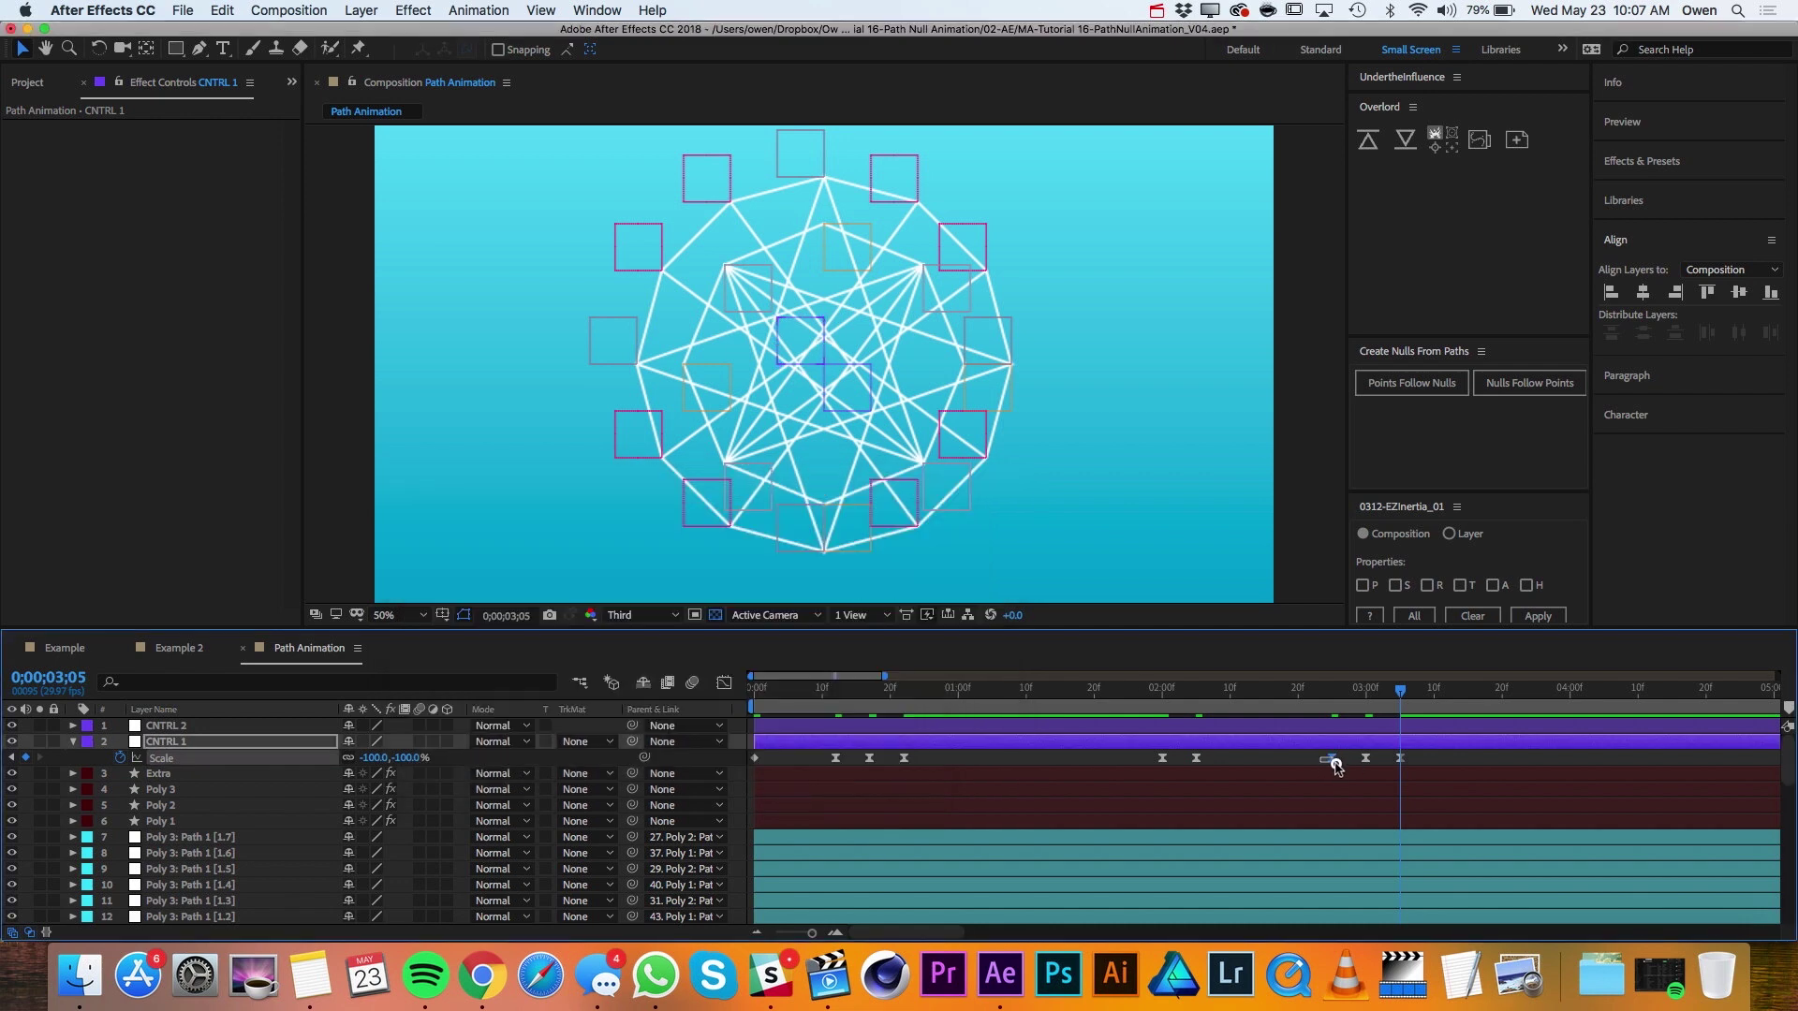
right_click(1333, 763)
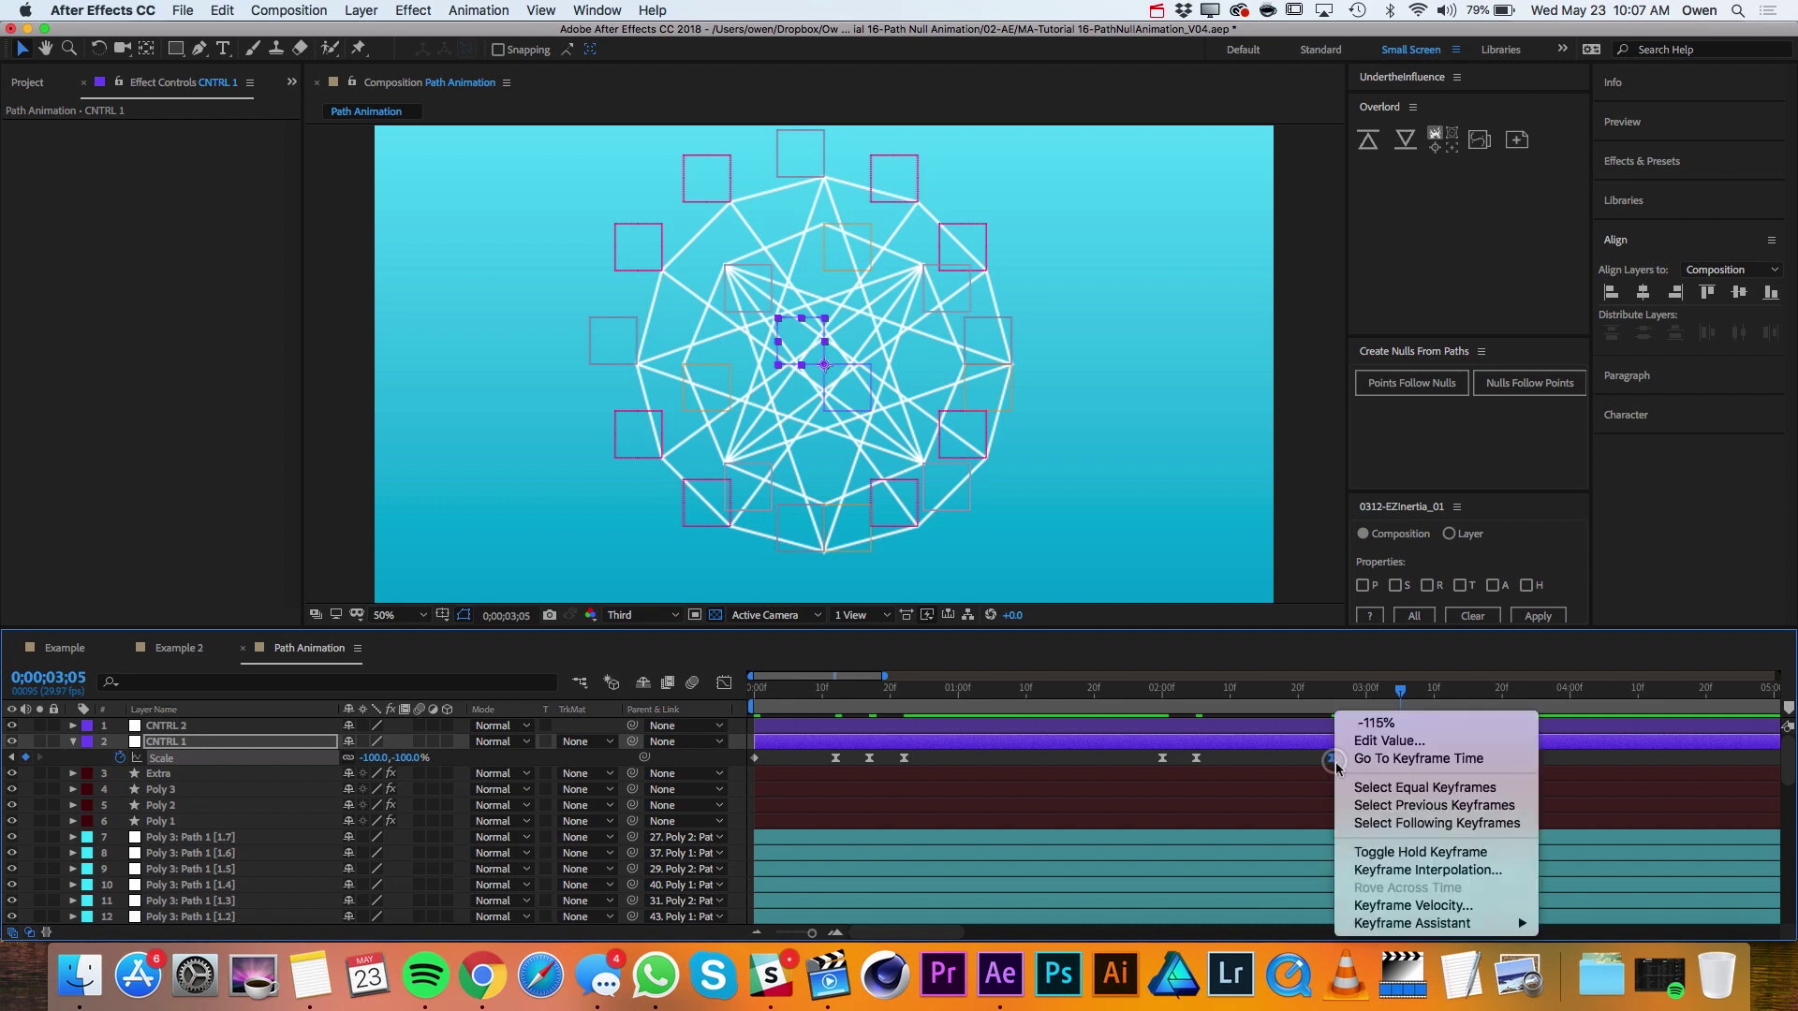
left_click(1386, 902)
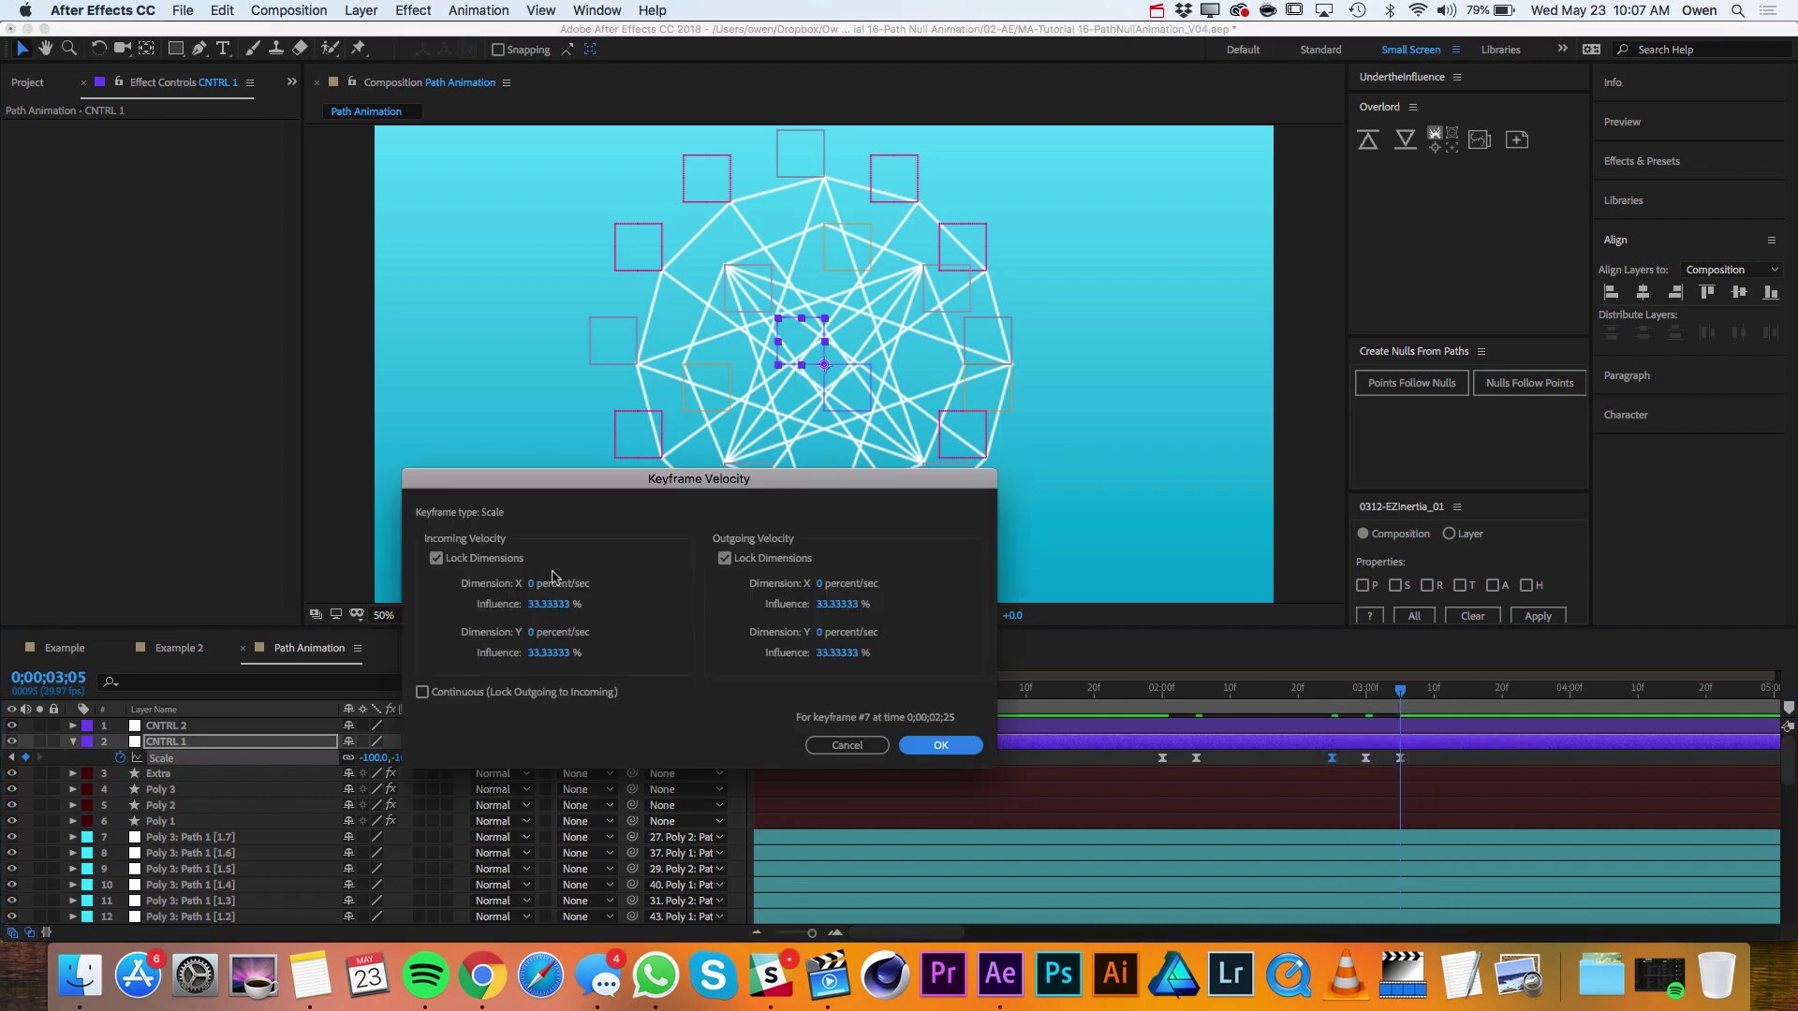
left_click(544, 604)
type("80")
key("Return")
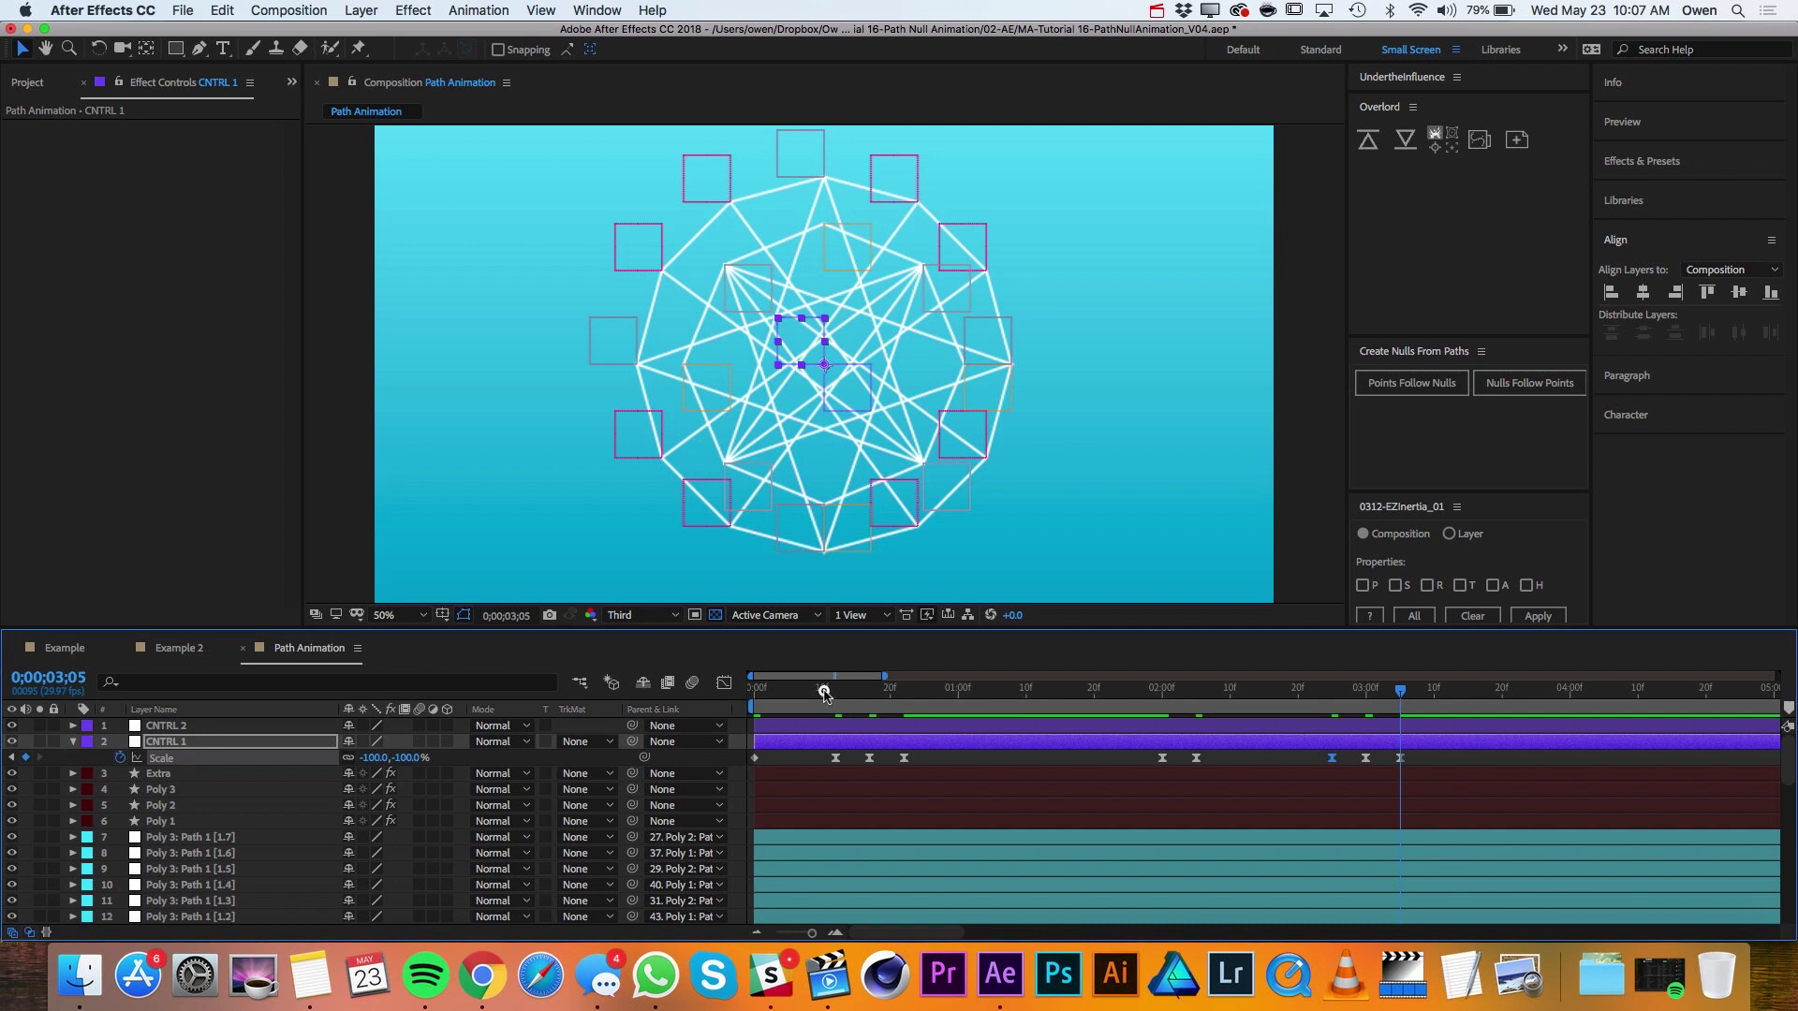
left_click_drag(824, 693, 868, 697)
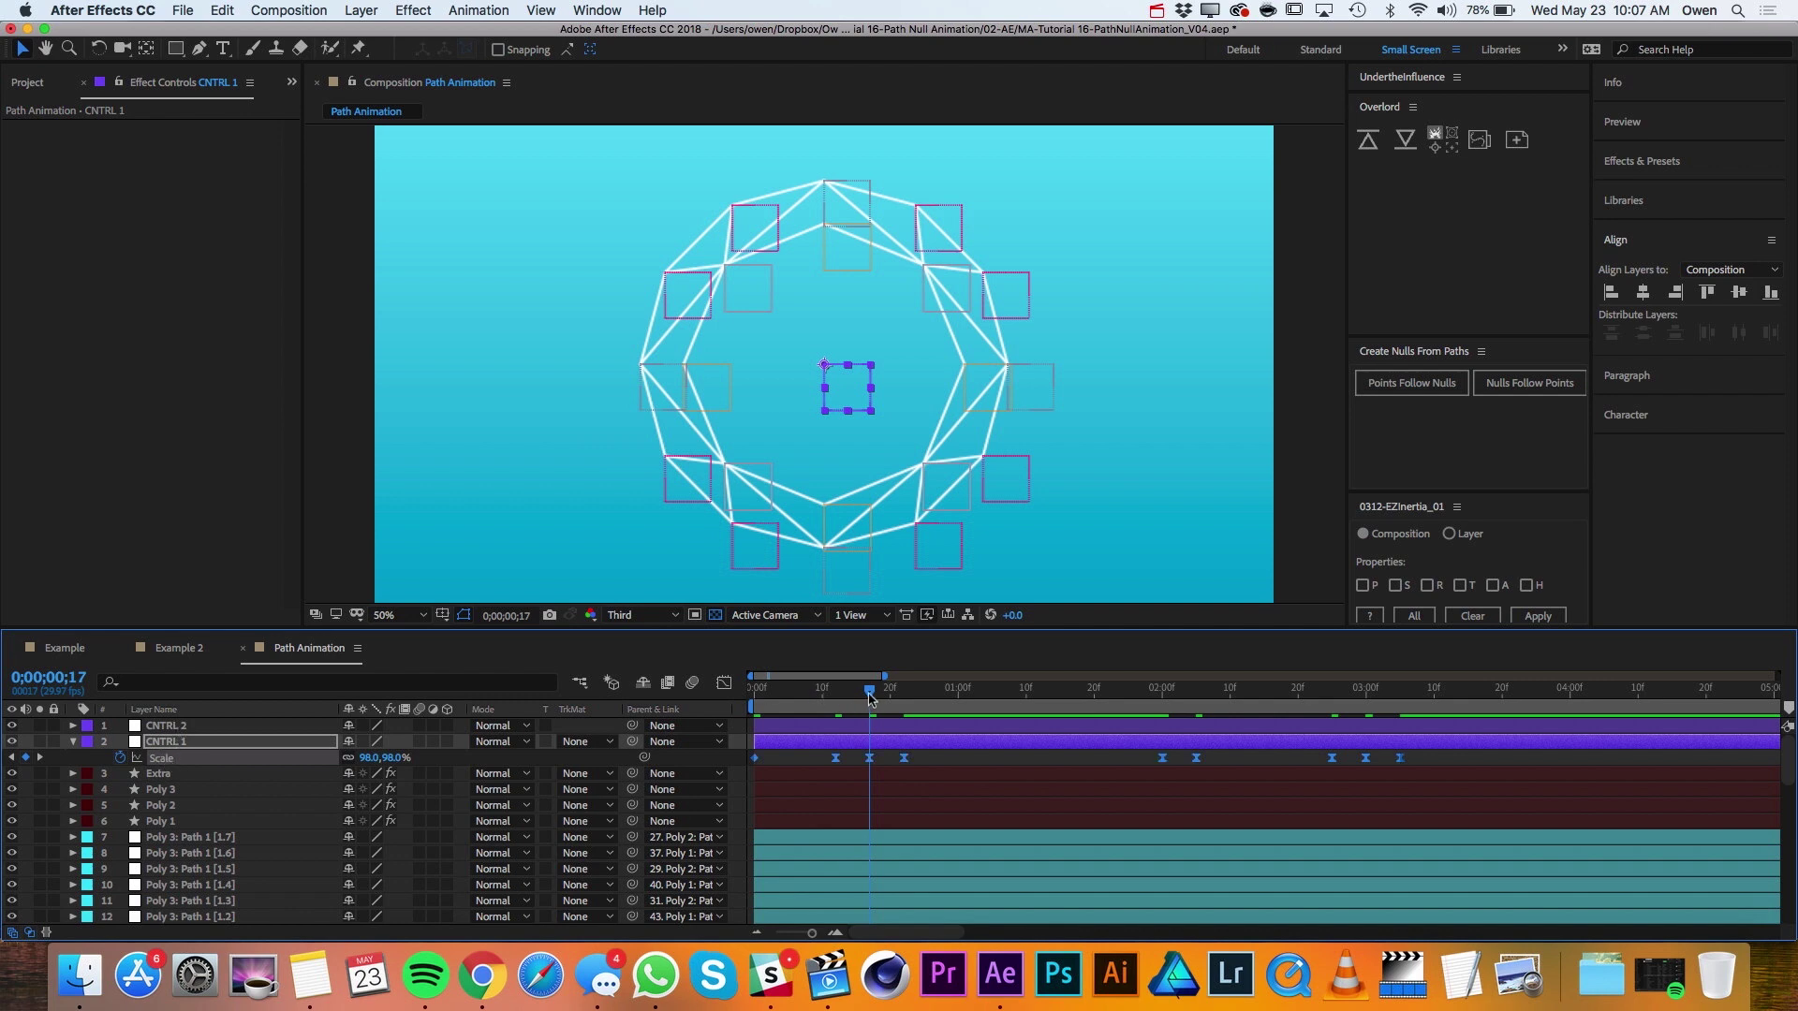
Paste CNTRL 1's copied Scale keyframes onto CNTRL 2 at the first frame.
left_click_drag(868, 697, 754, 697)
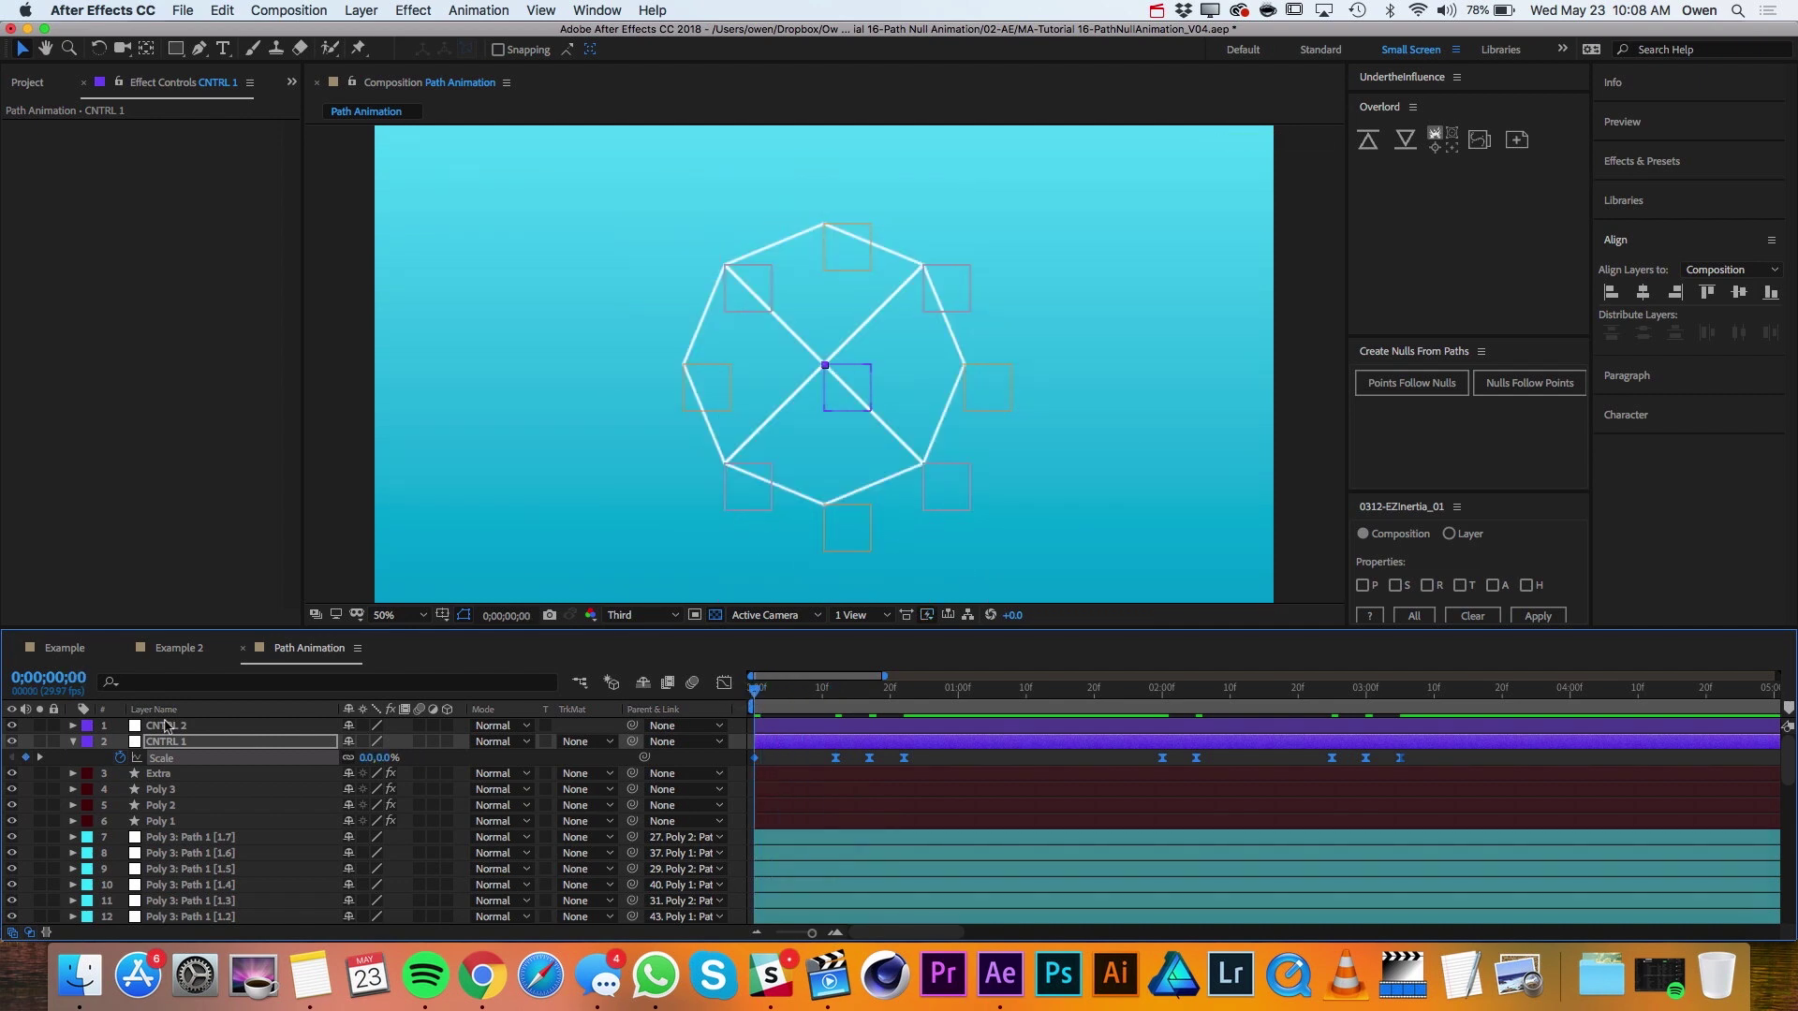
left_click(173, 727)
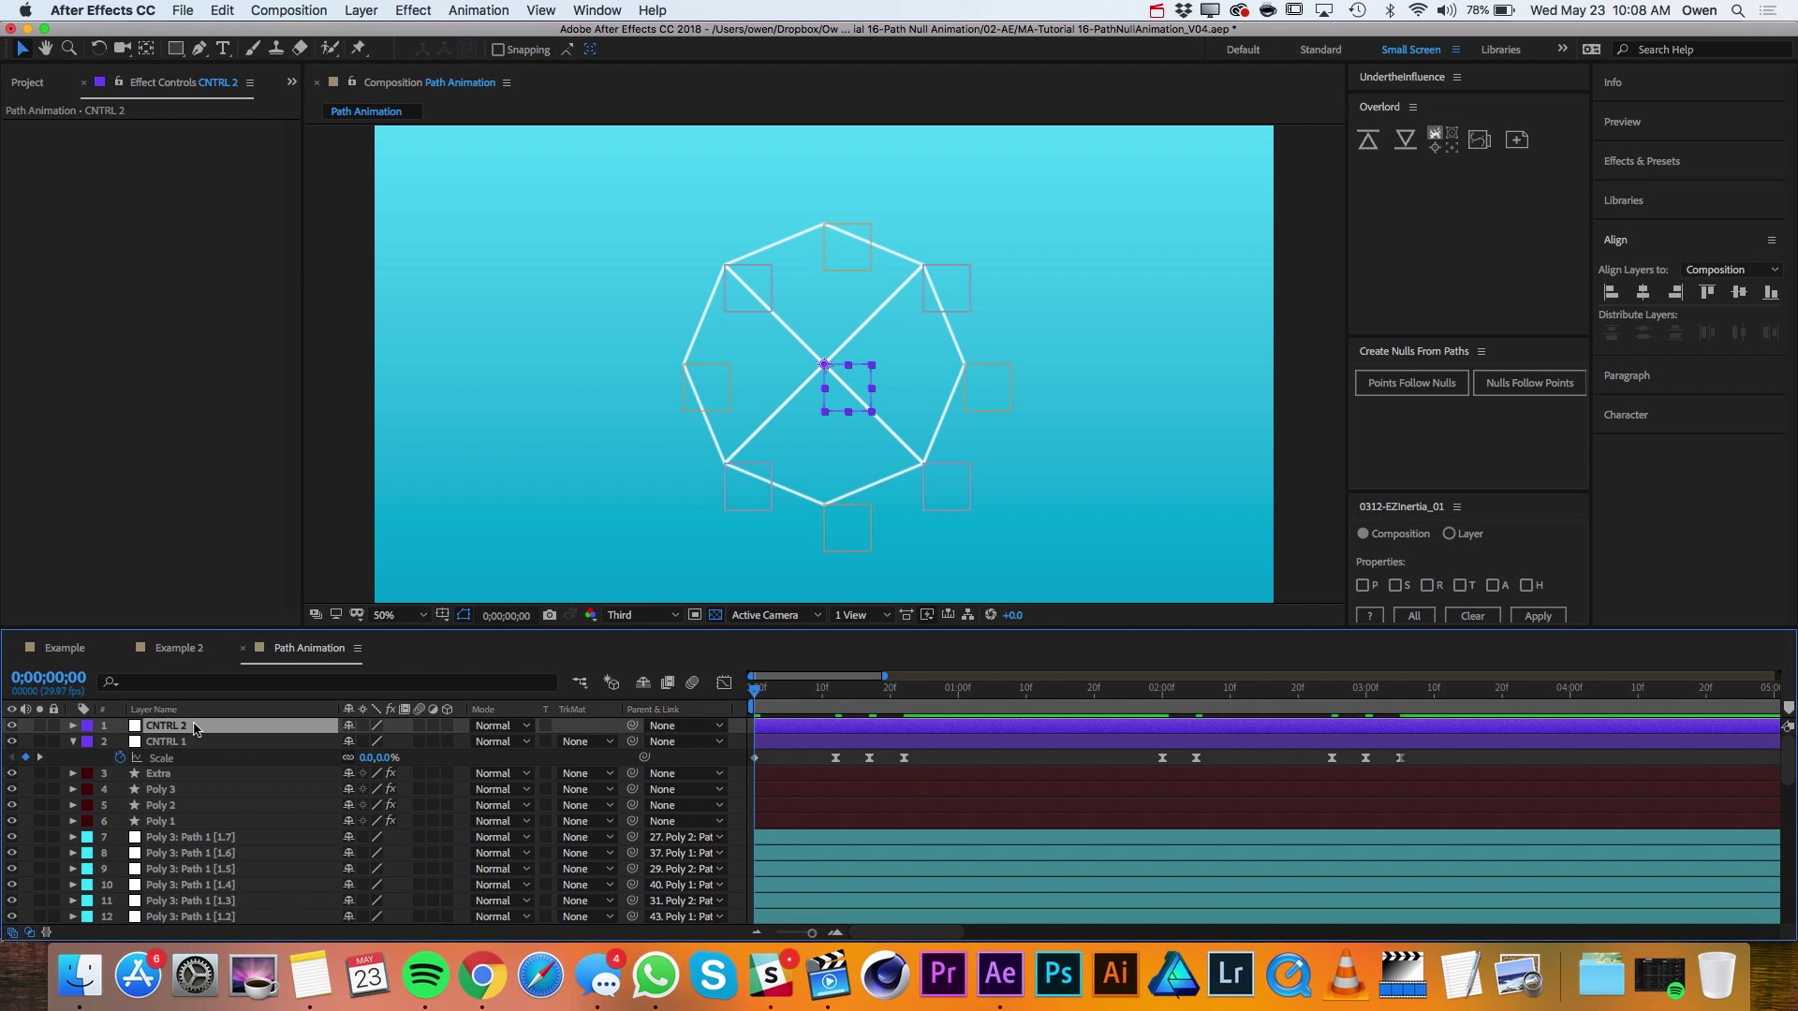
key("super+v")
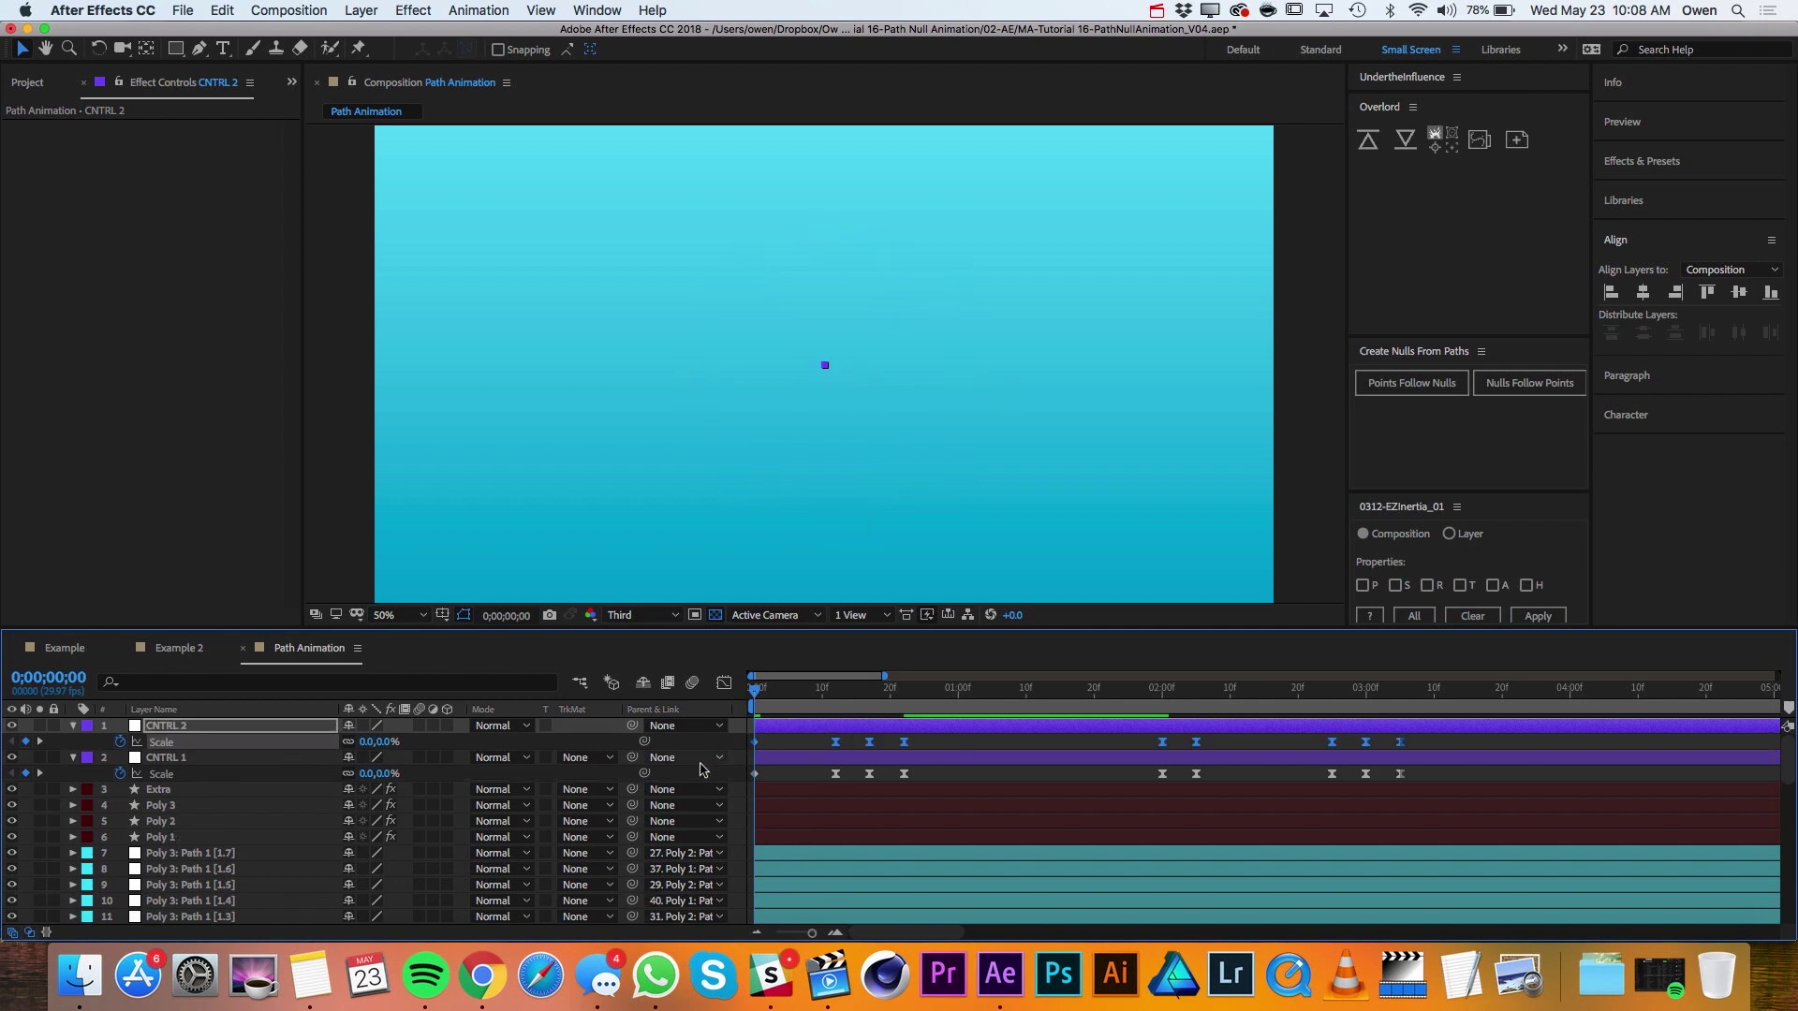
Shift CNTRL 2 about three frames later and move its five later Scale keyframes earlier.
left_click(215, 727)
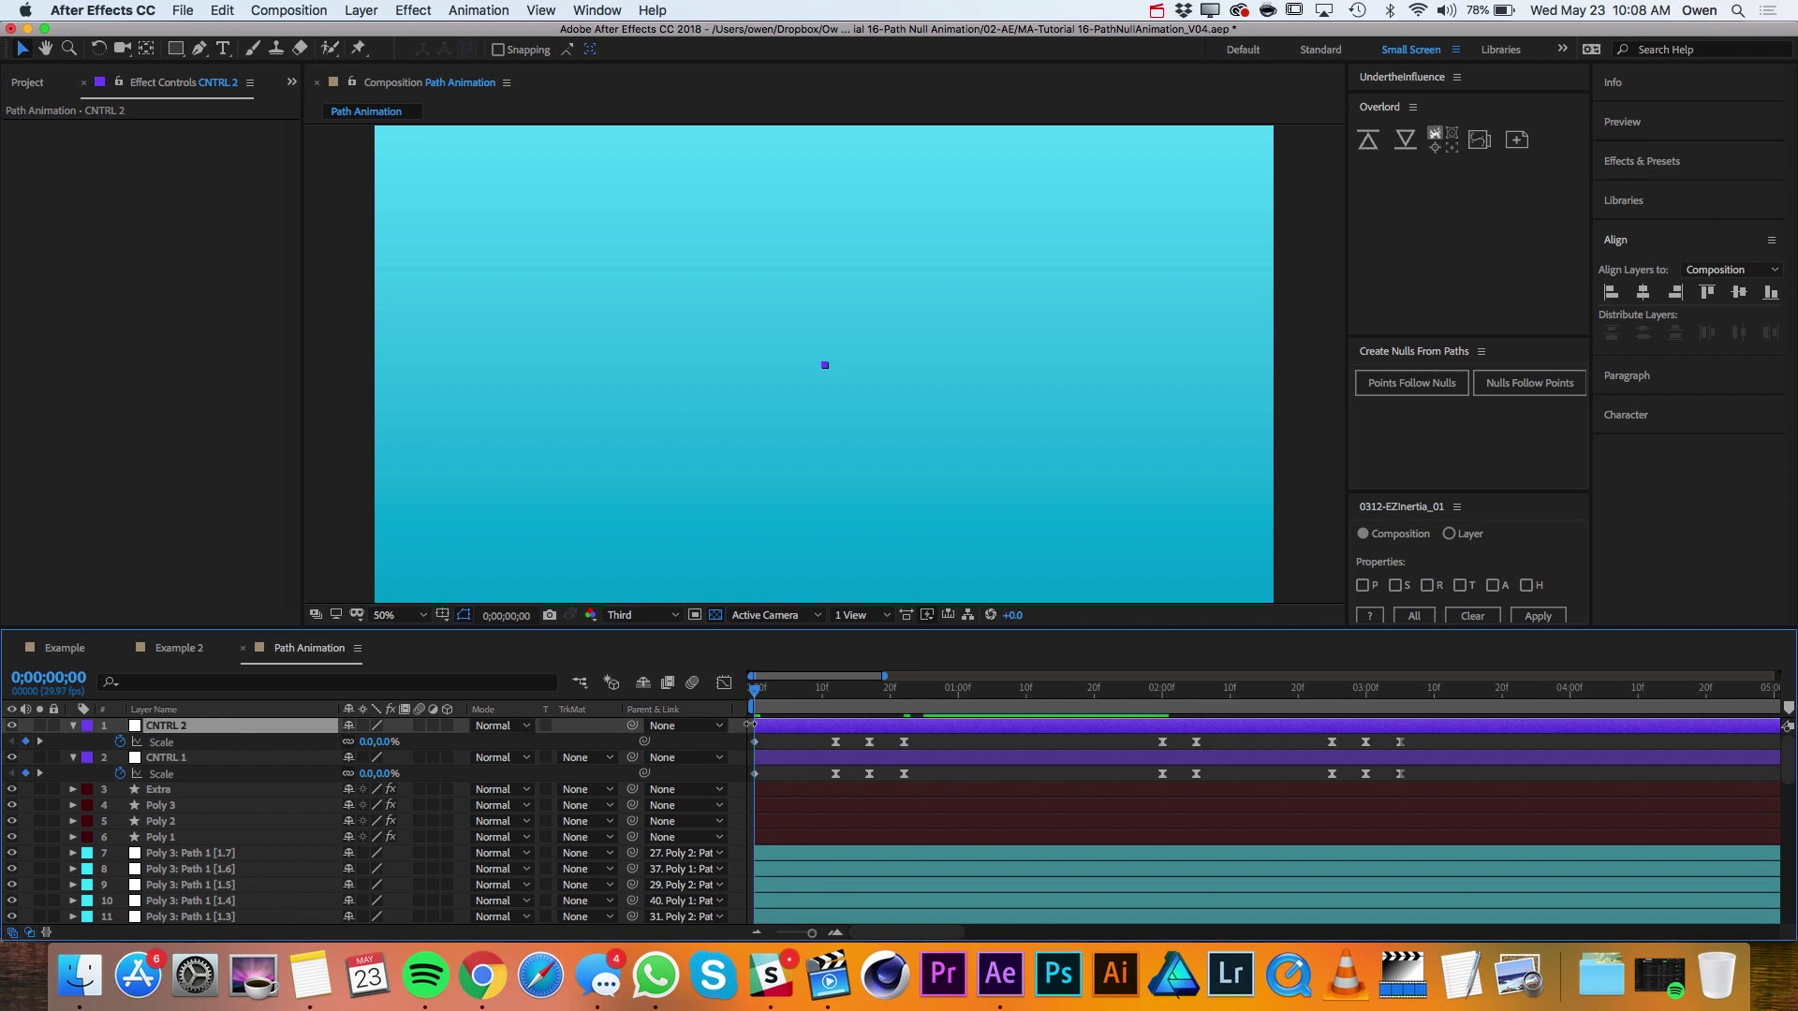
left_click_drag(766, 729, 807, 695)
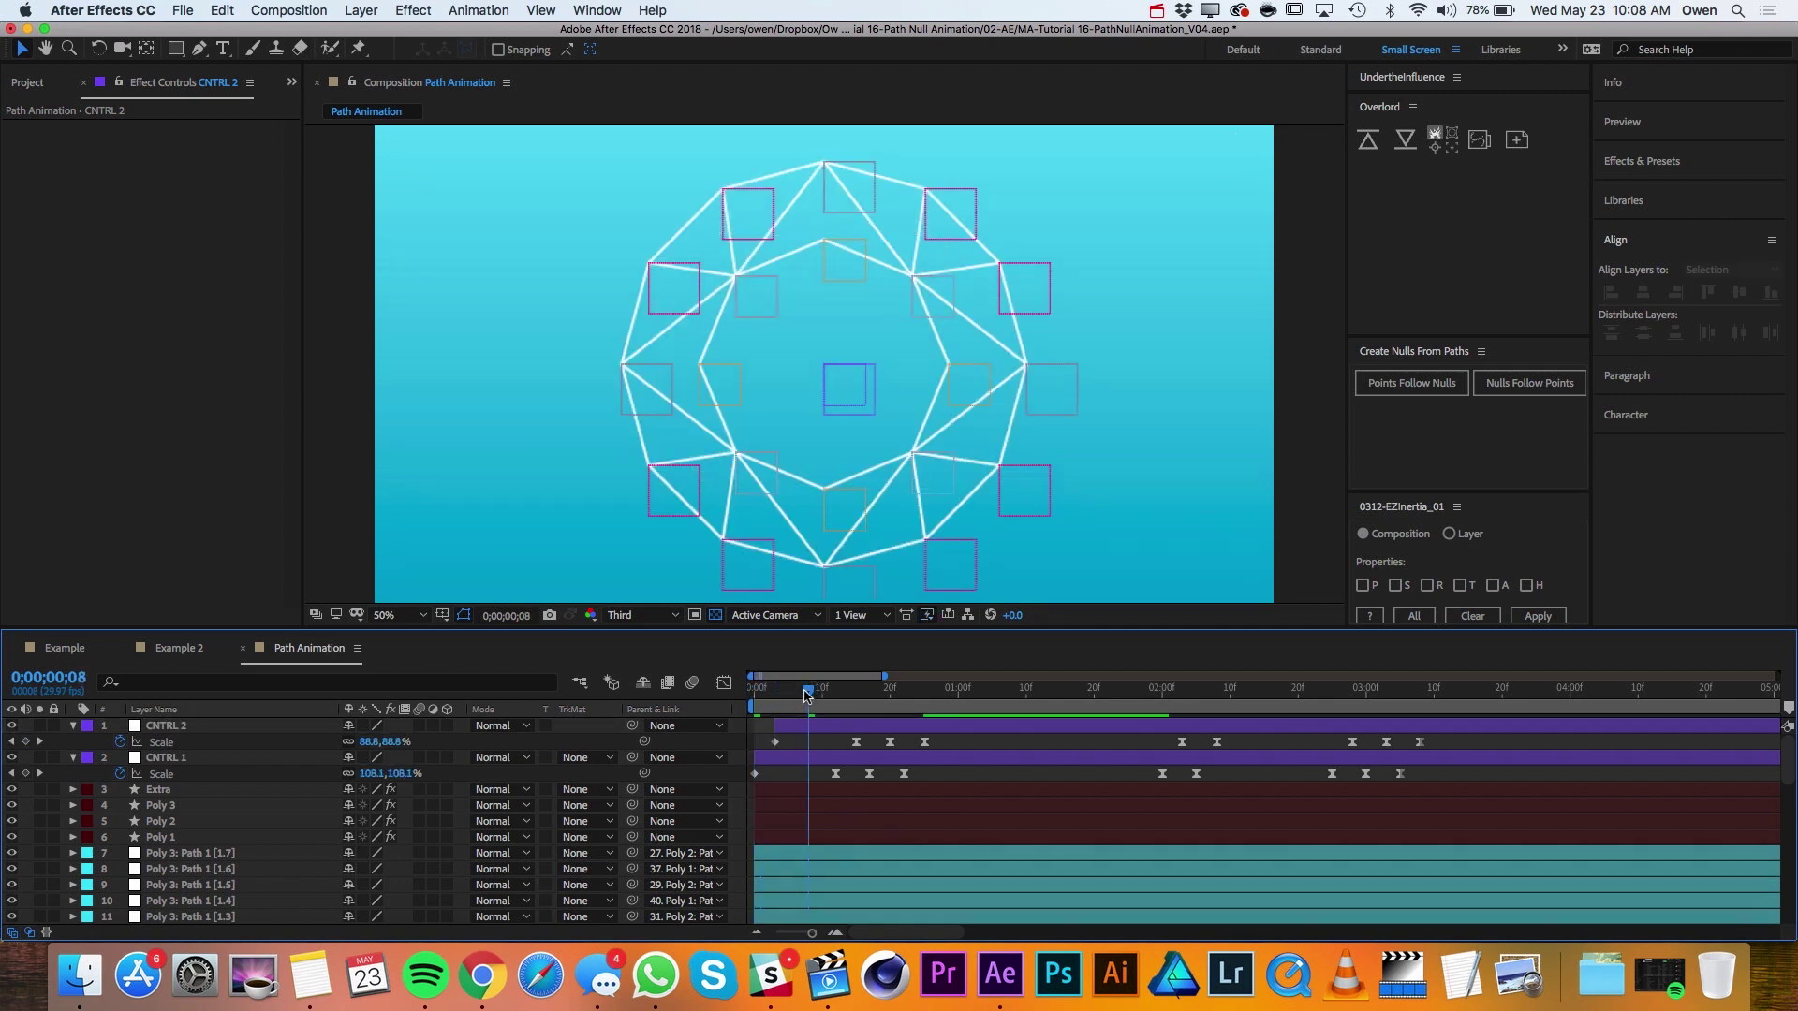
left_click_drag(1166, 743, 1452, 750)
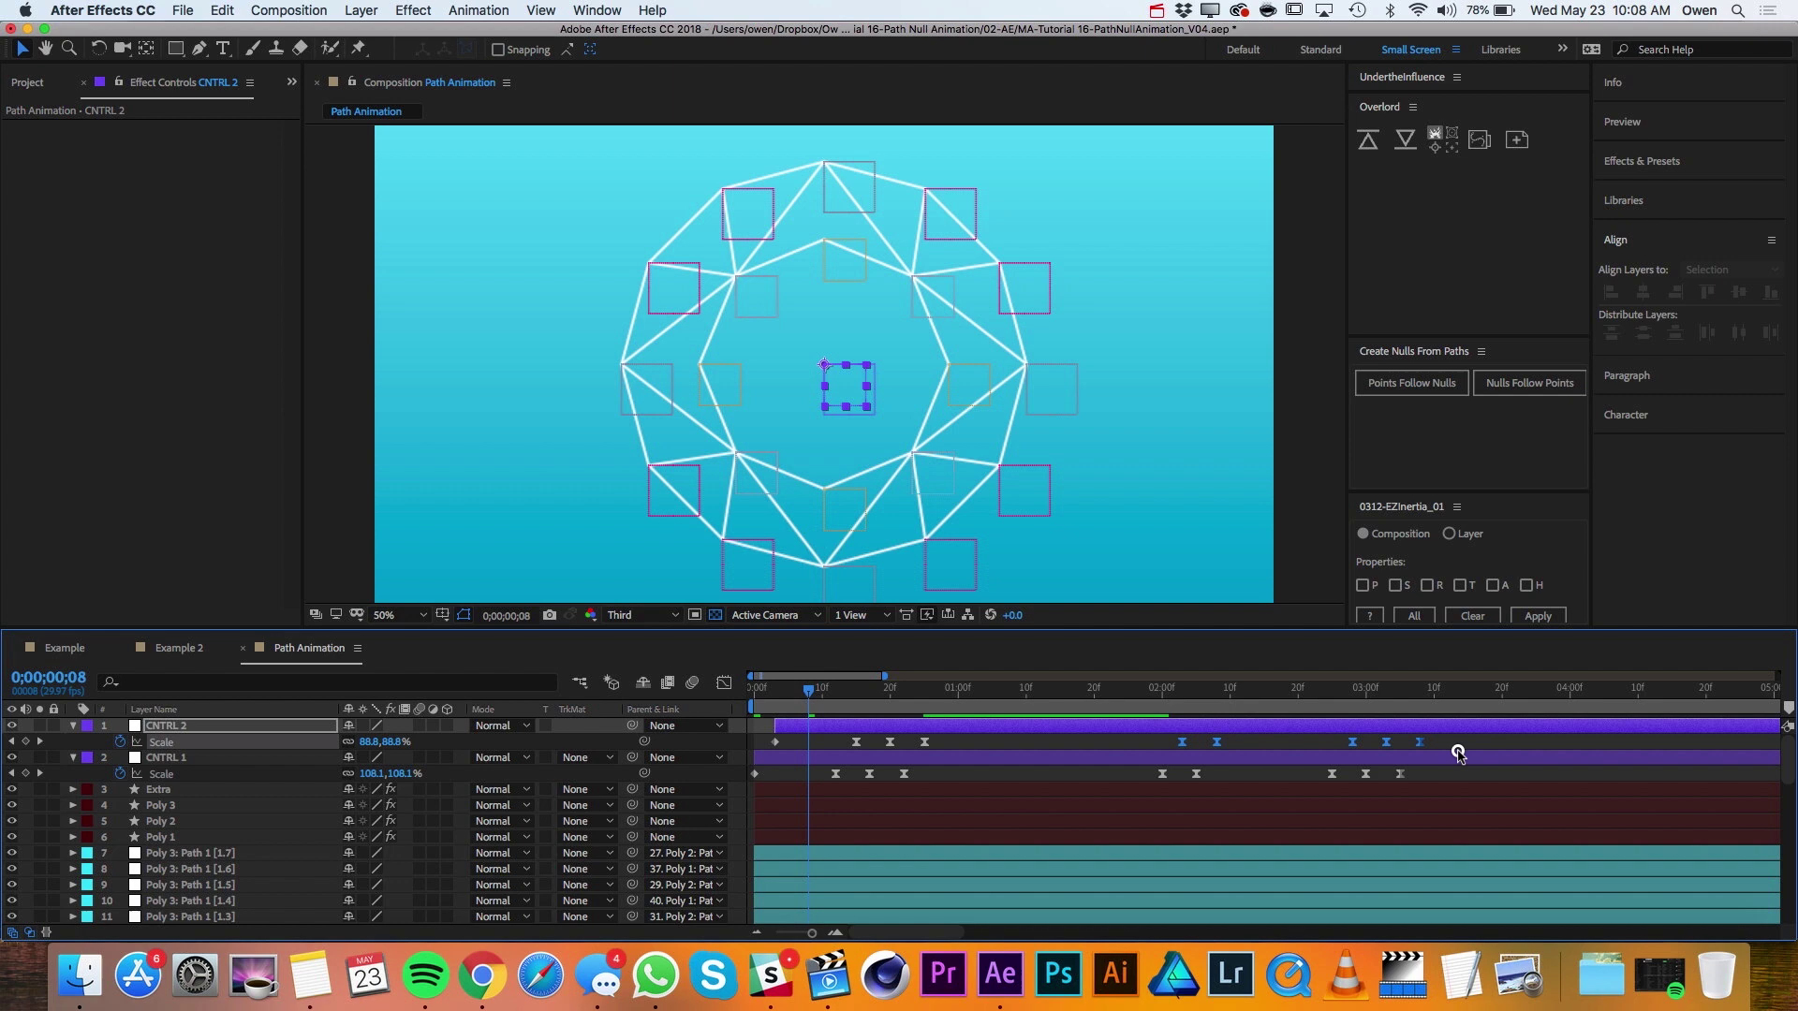
left_click_drag(1184, 747, 1156, 746)
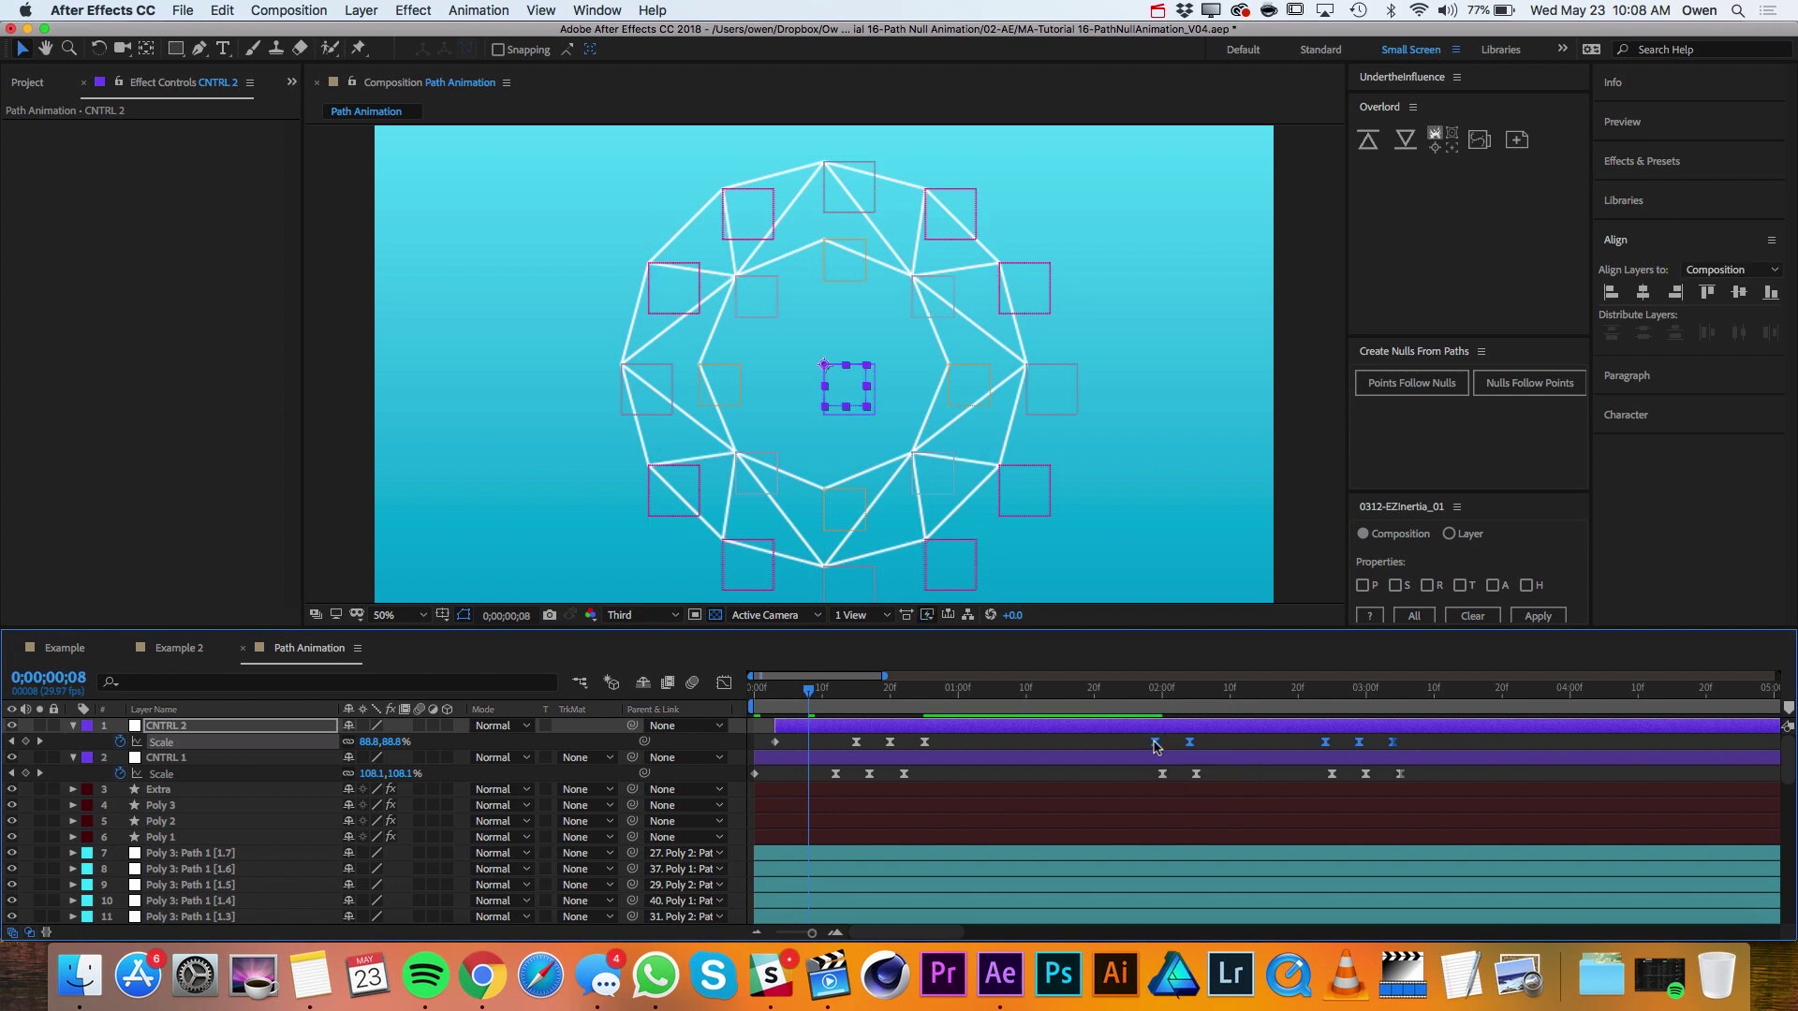
mouse_move(1154, 745)
key("alt+Left")
End the work area at 0;00;03;20.
left_click(1440, 692)
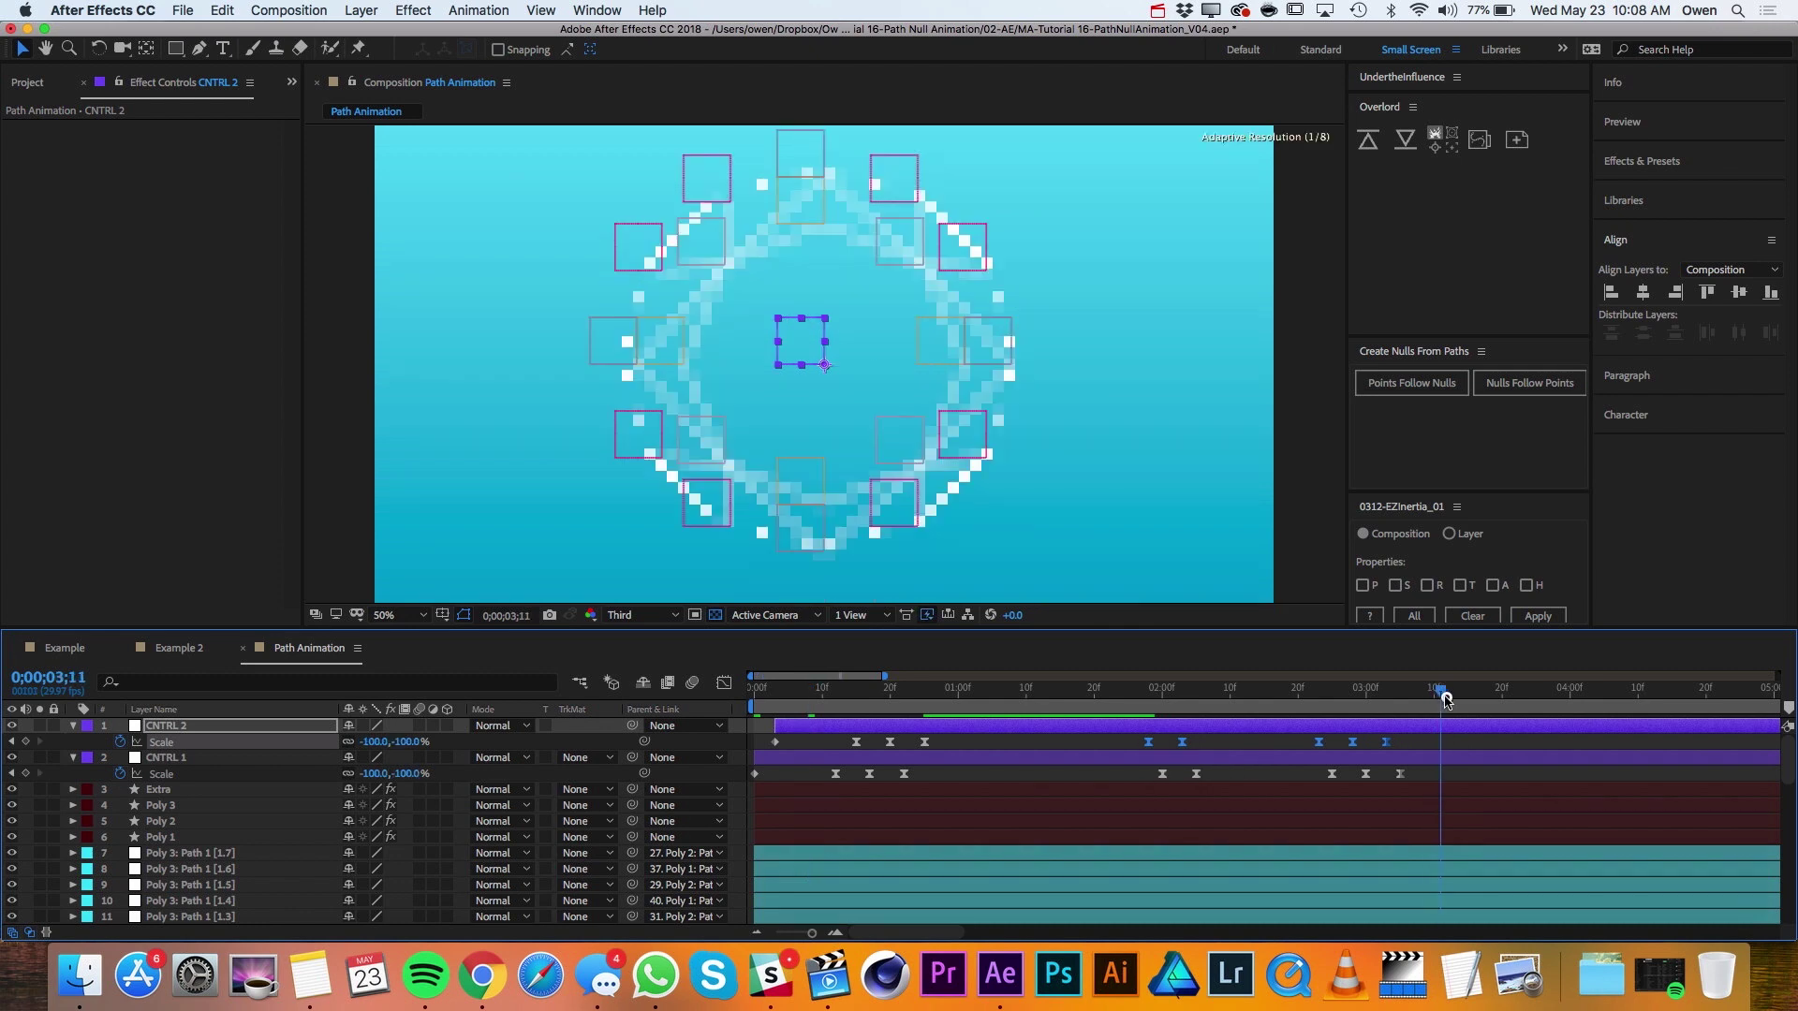
left_click_drag(1445, 700, 1501, 702)
key("n")
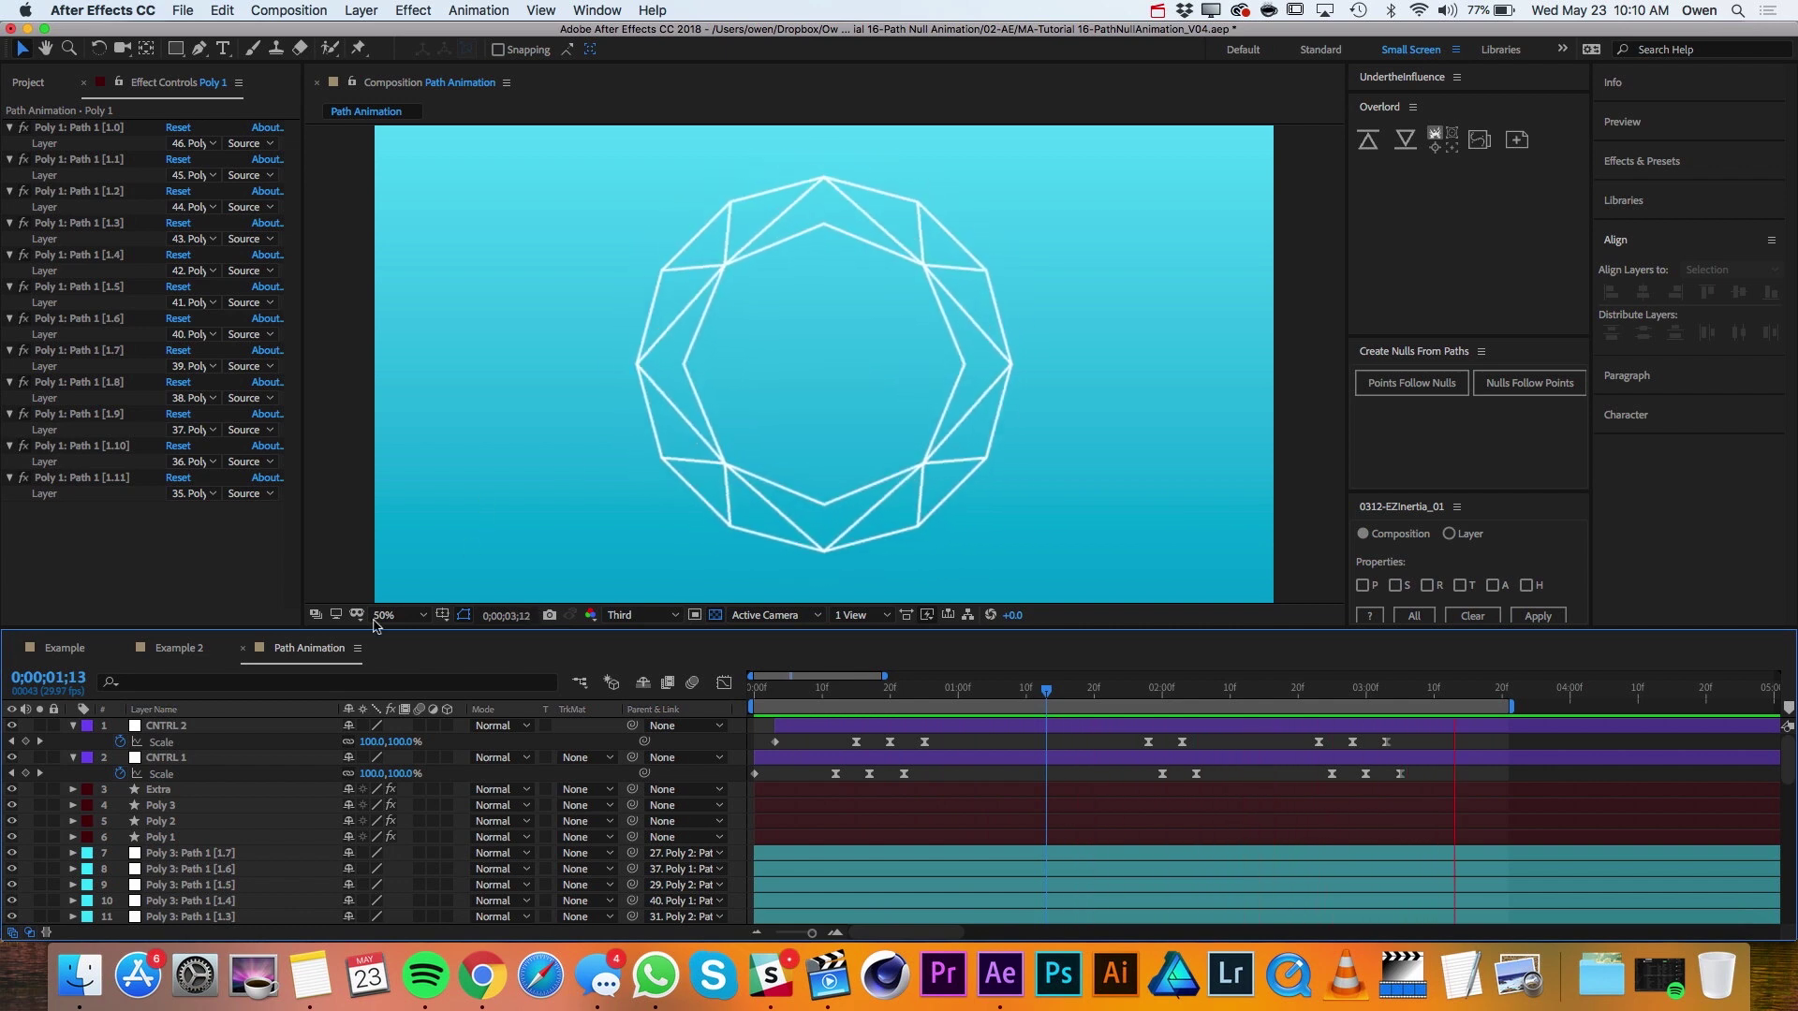
Duplicate the Poly 2 layer and name the copy Poly 2 Matte.
key("space")
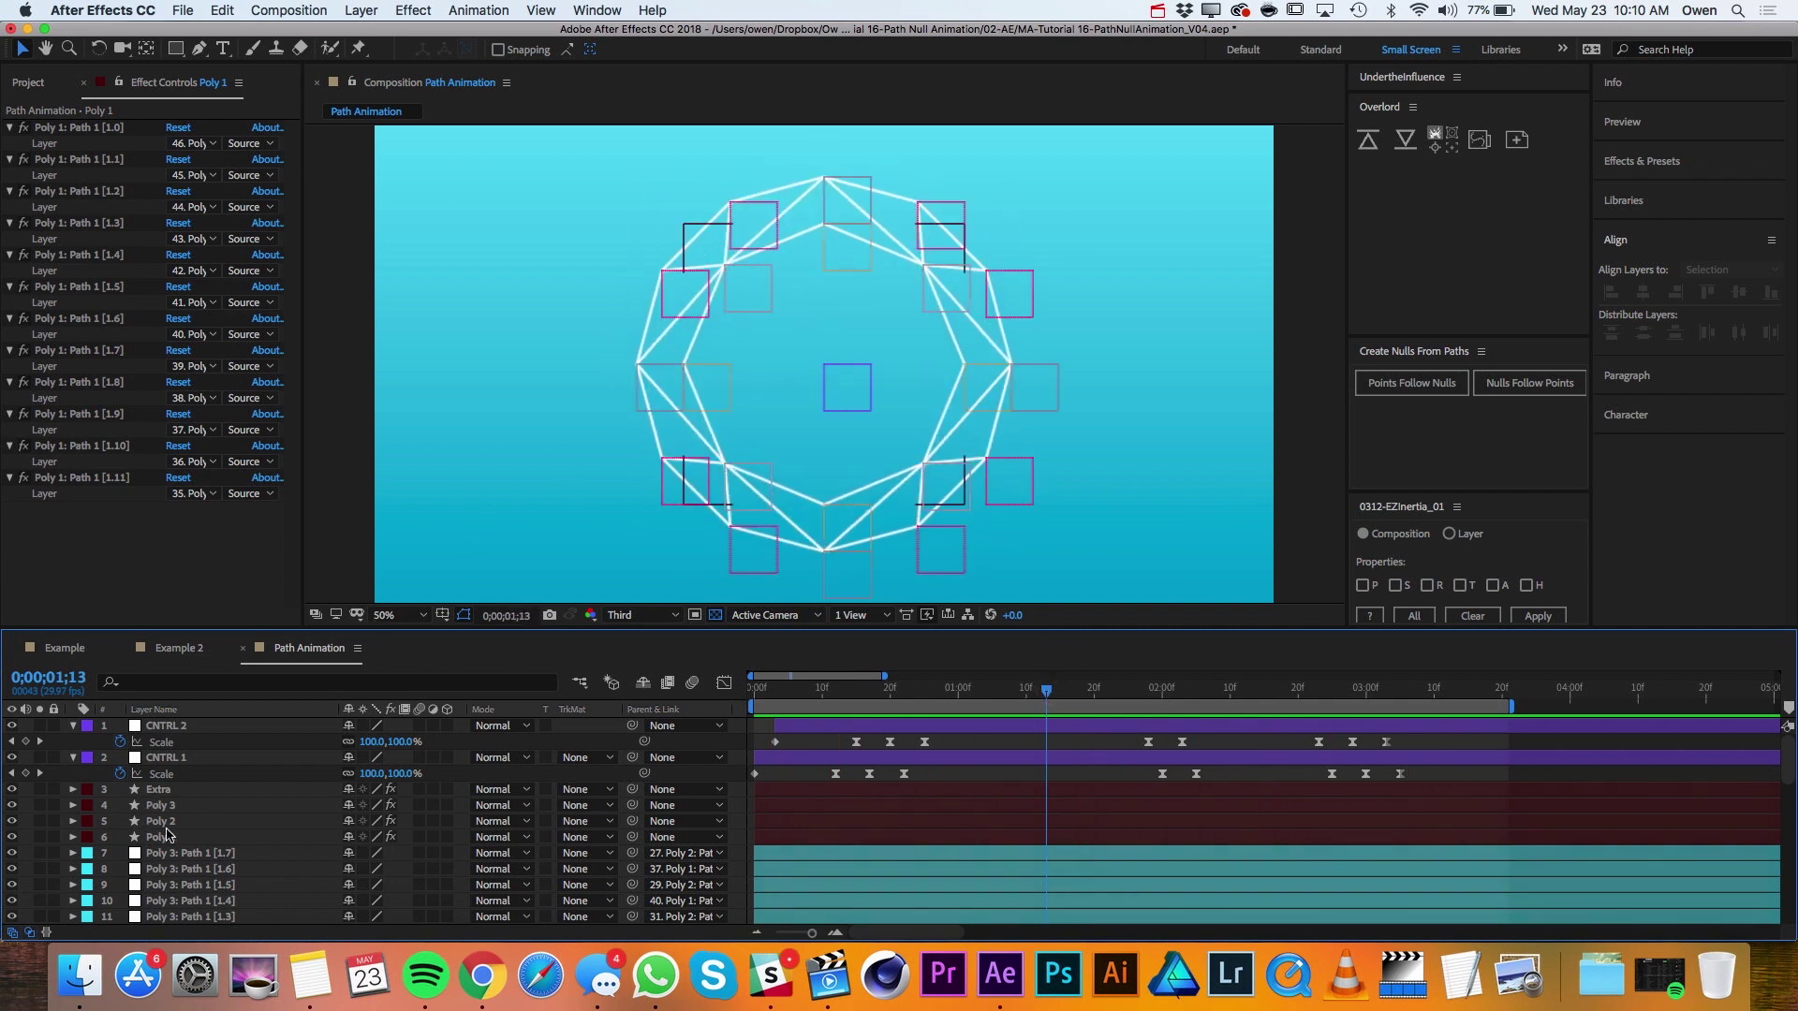
left_click(170, 823)
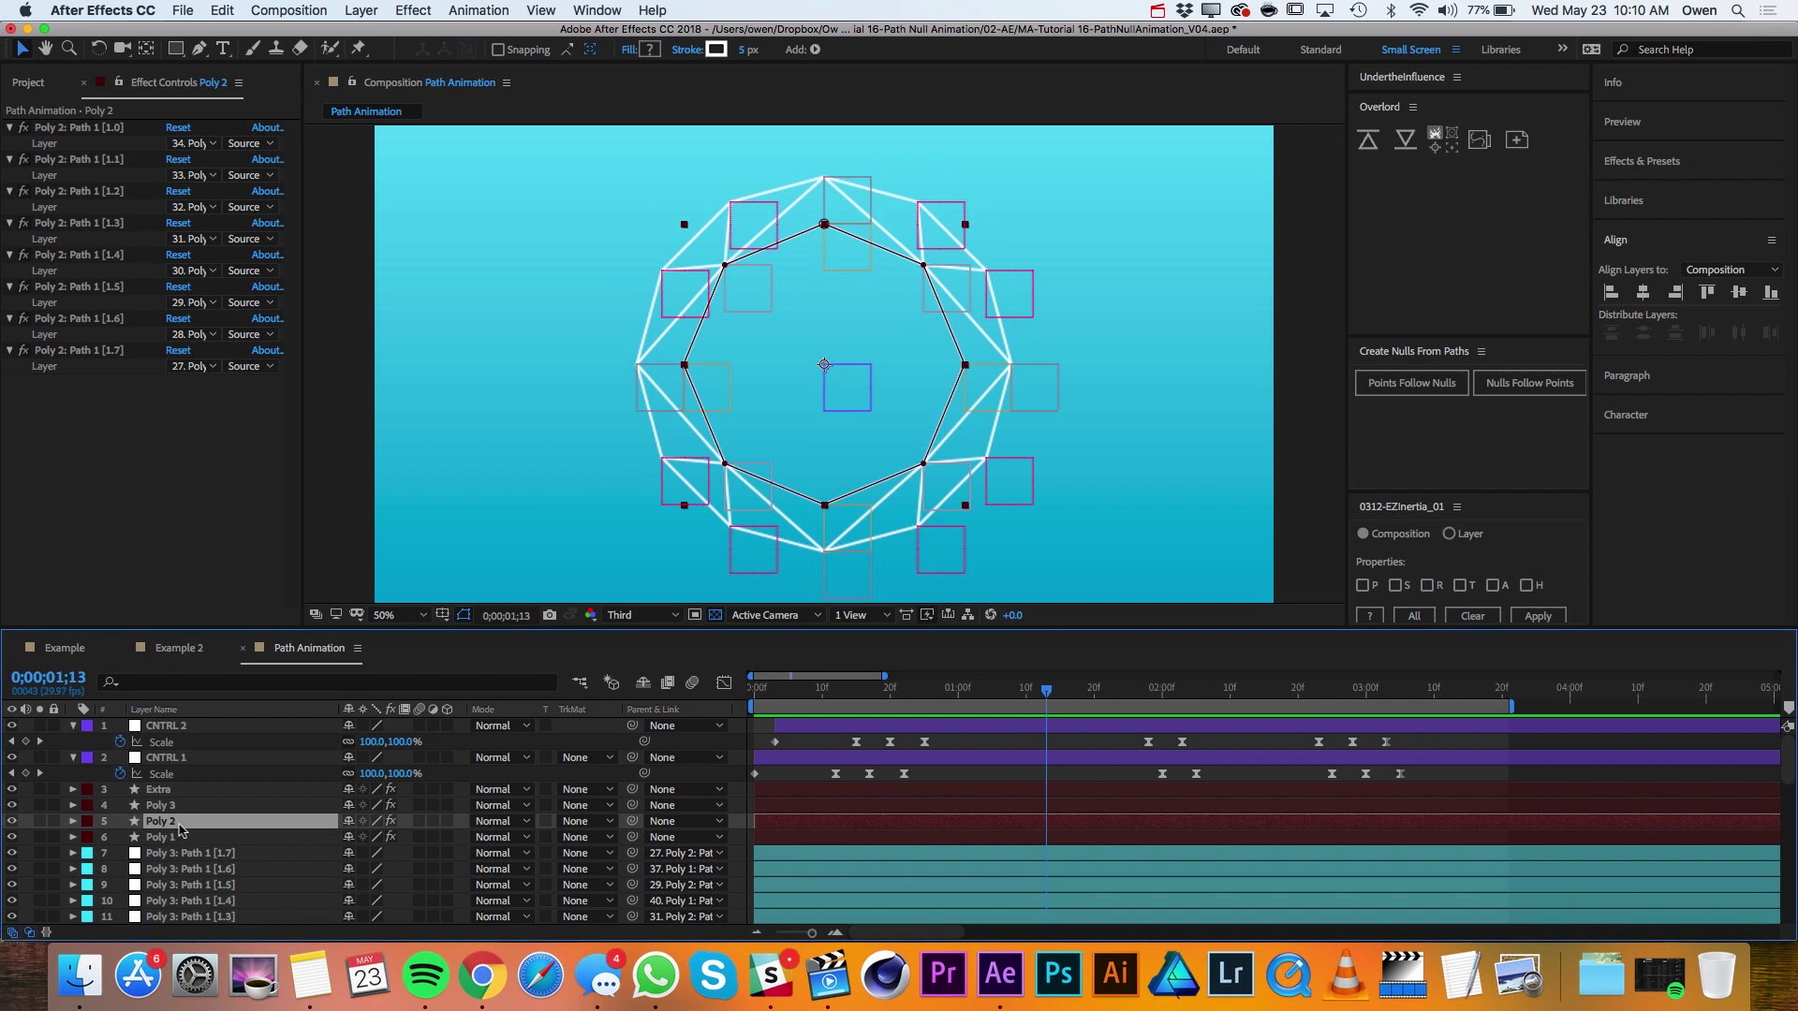
key("super+d")
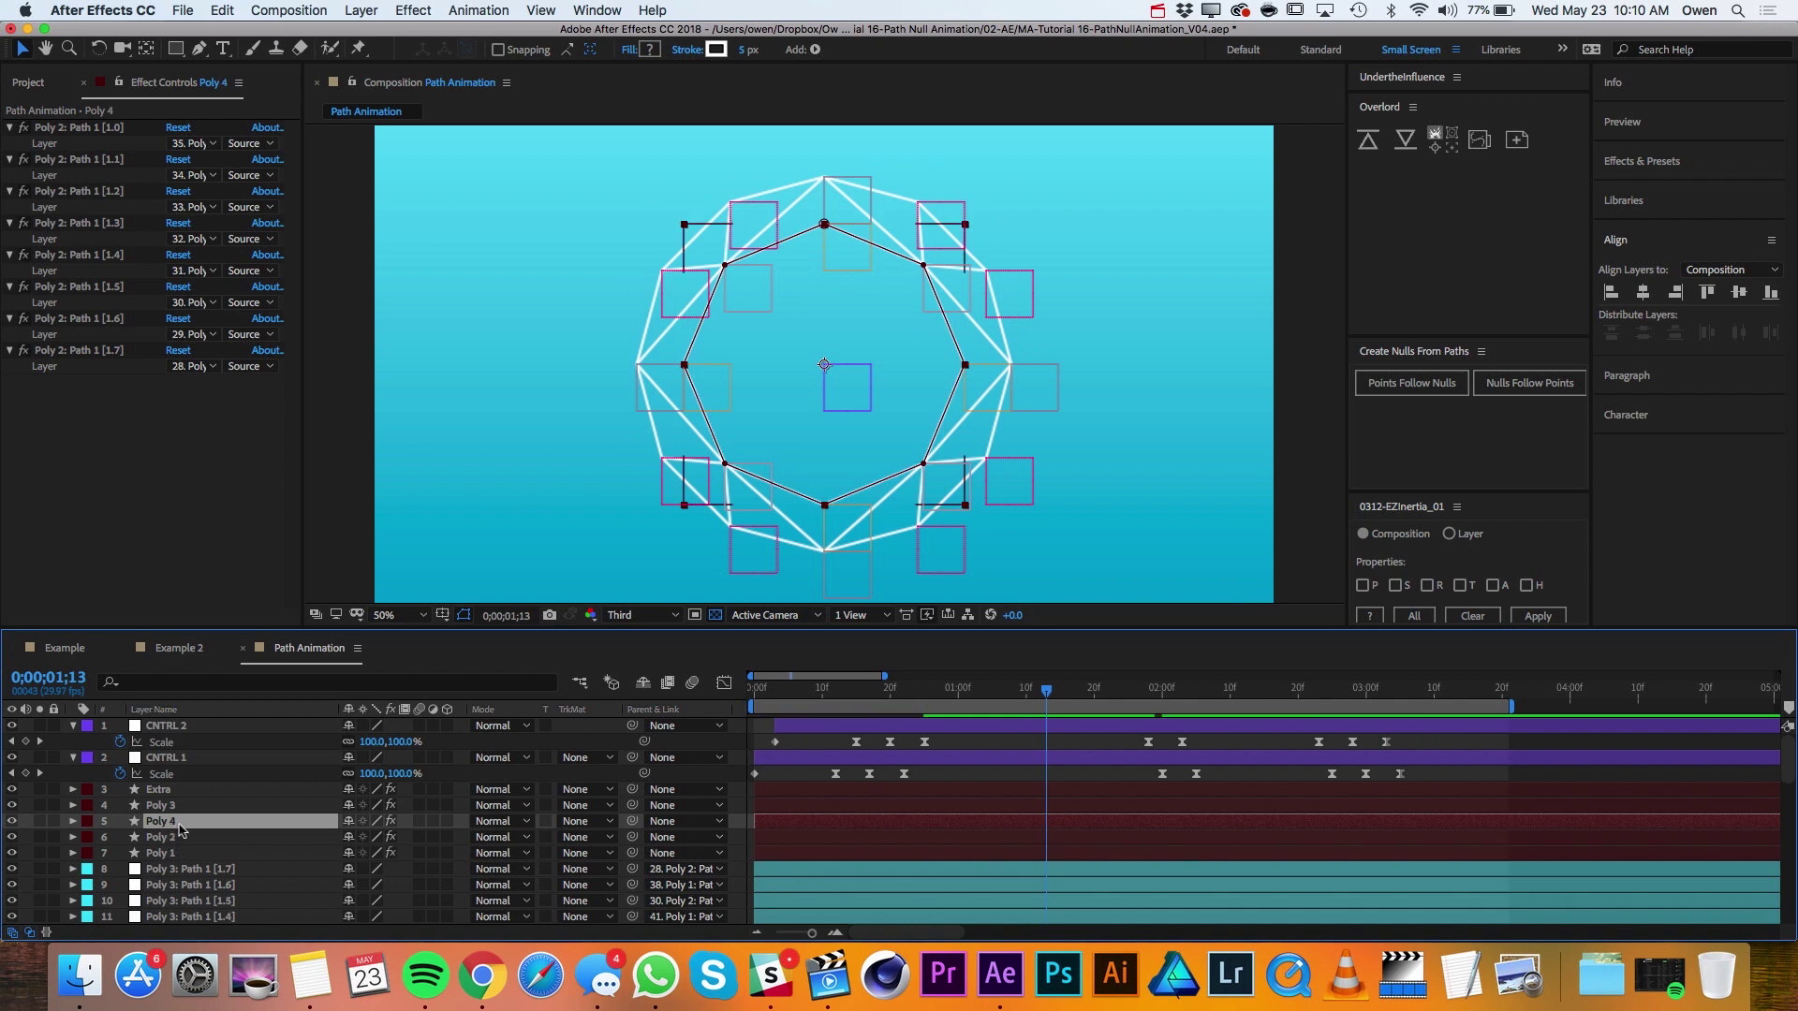
key("Return")
key("Right")
key("BackSpace")
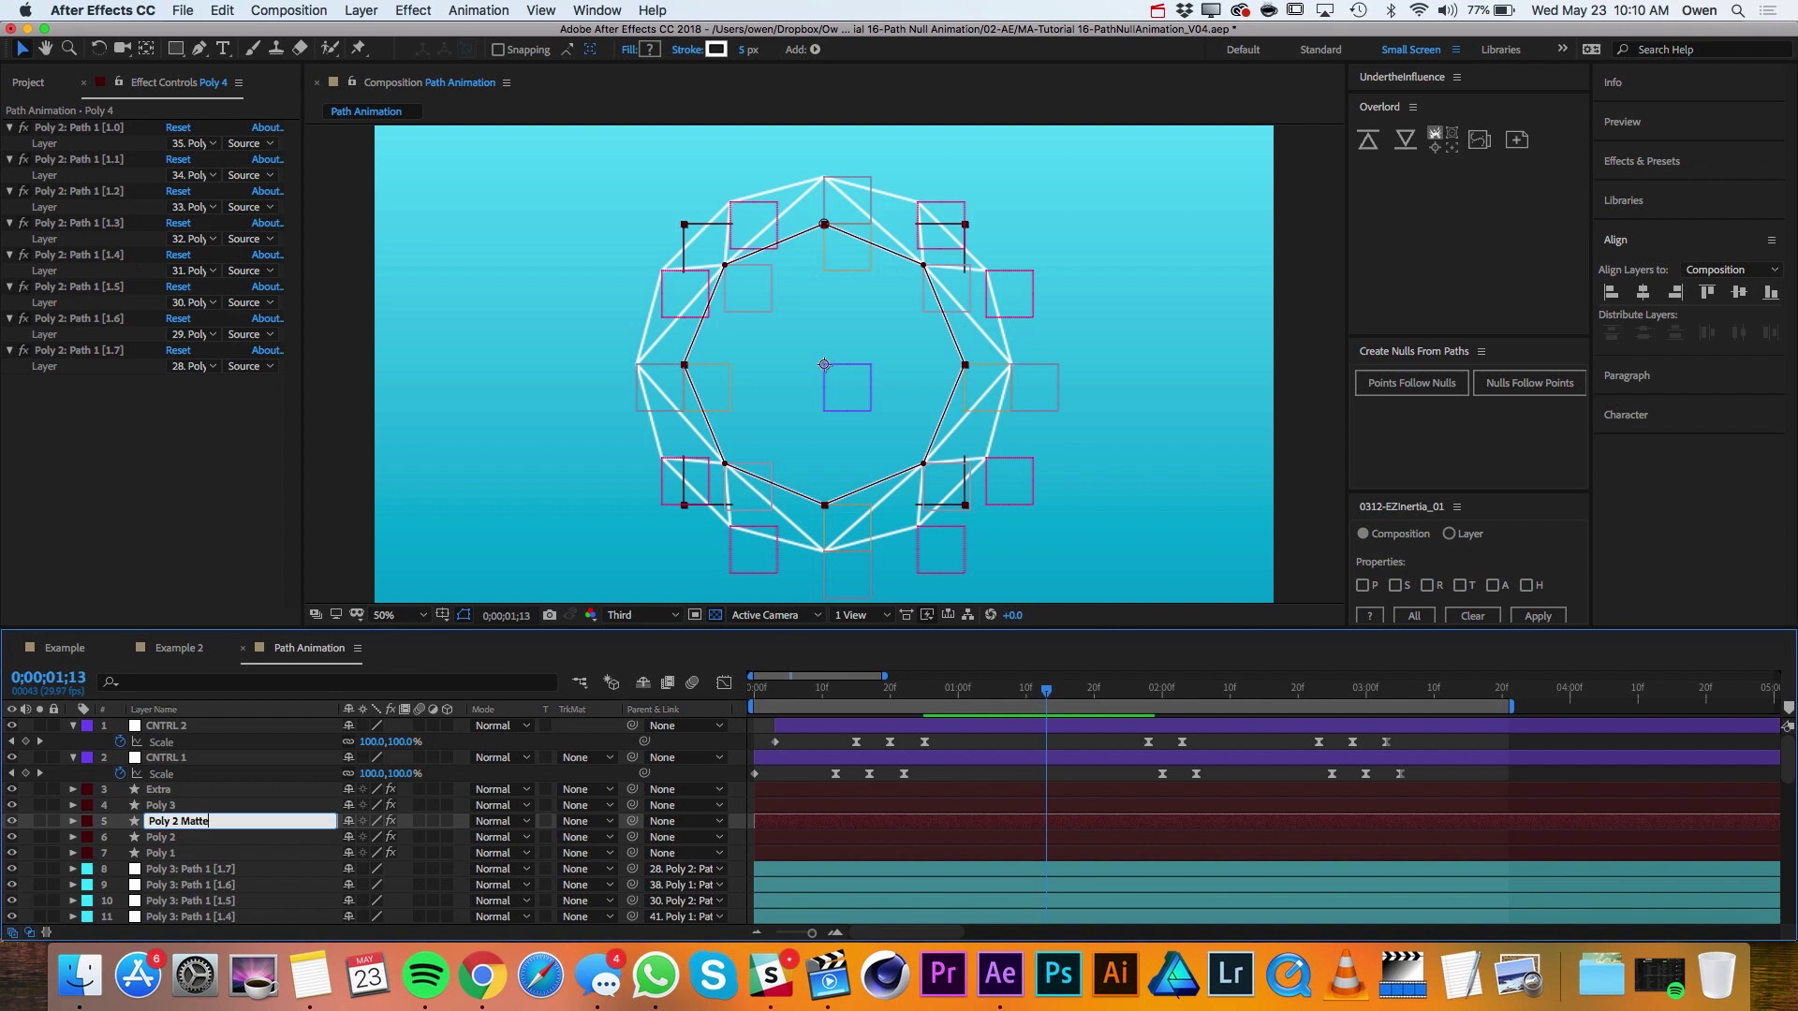
key("Return")
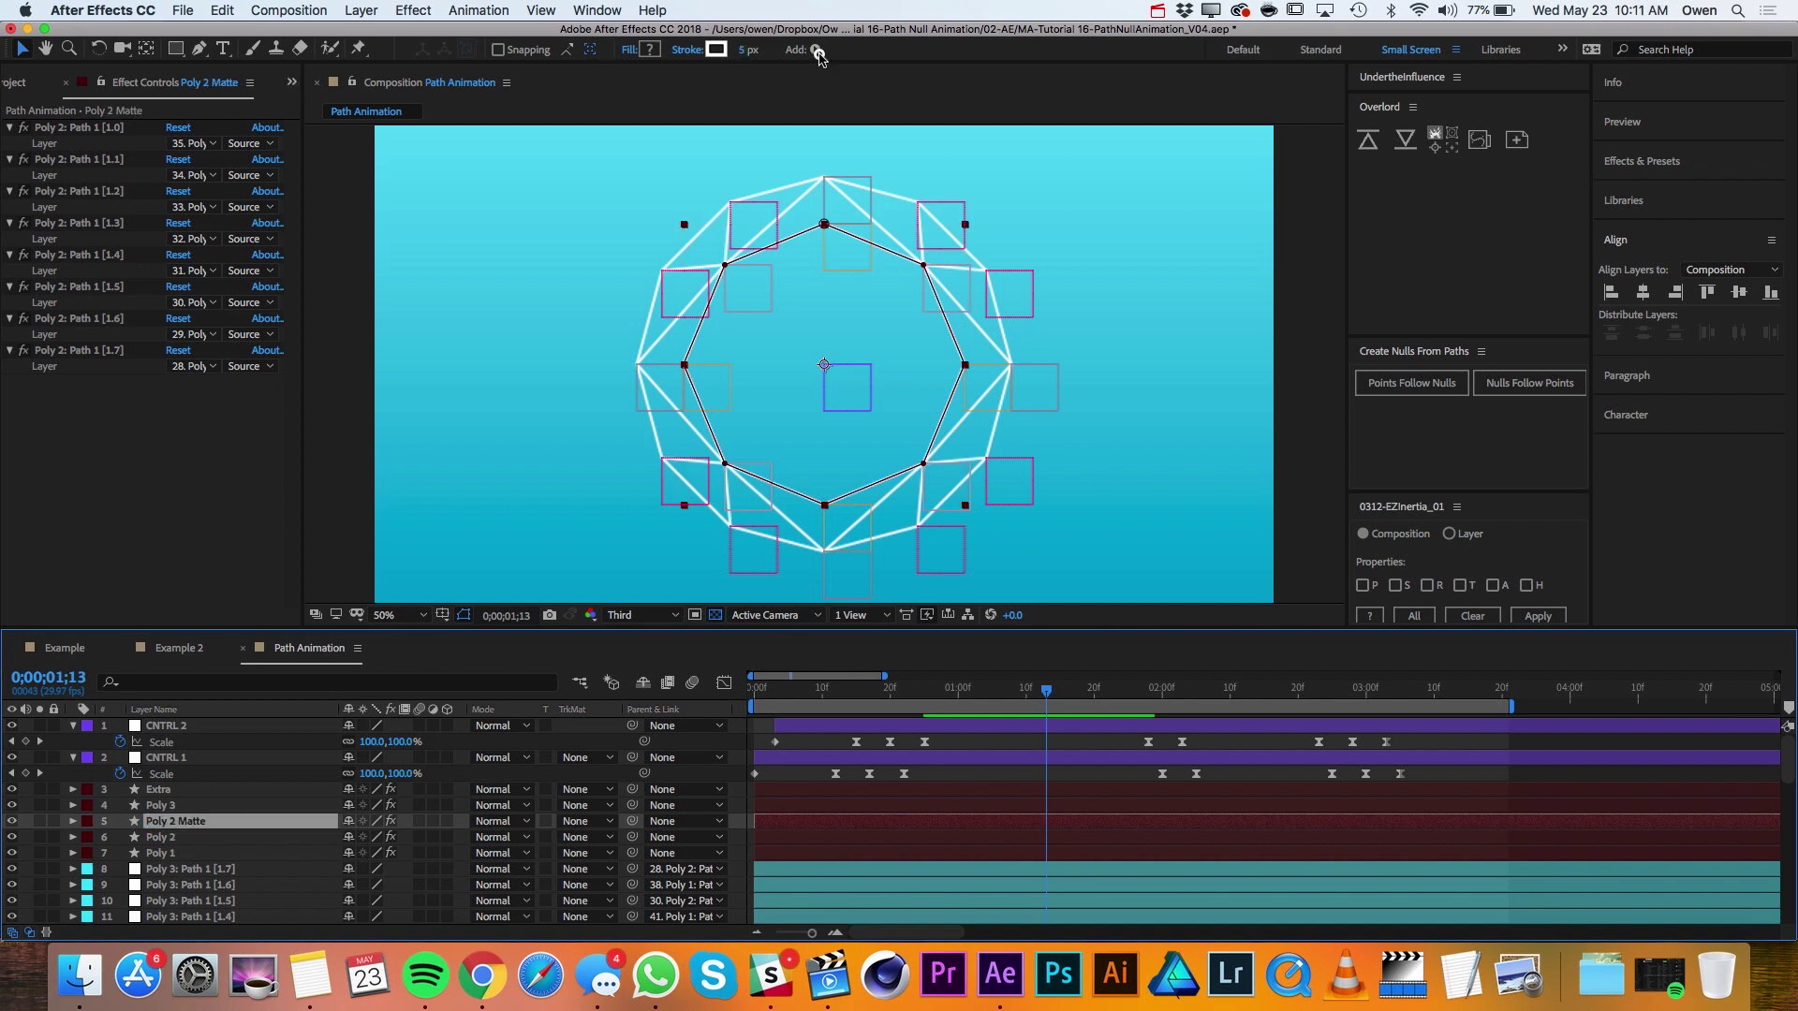
Add a red fill to Poly 2 Matte and move it below Poly 1.
left_click(816, 51)
left_click(854, 177)
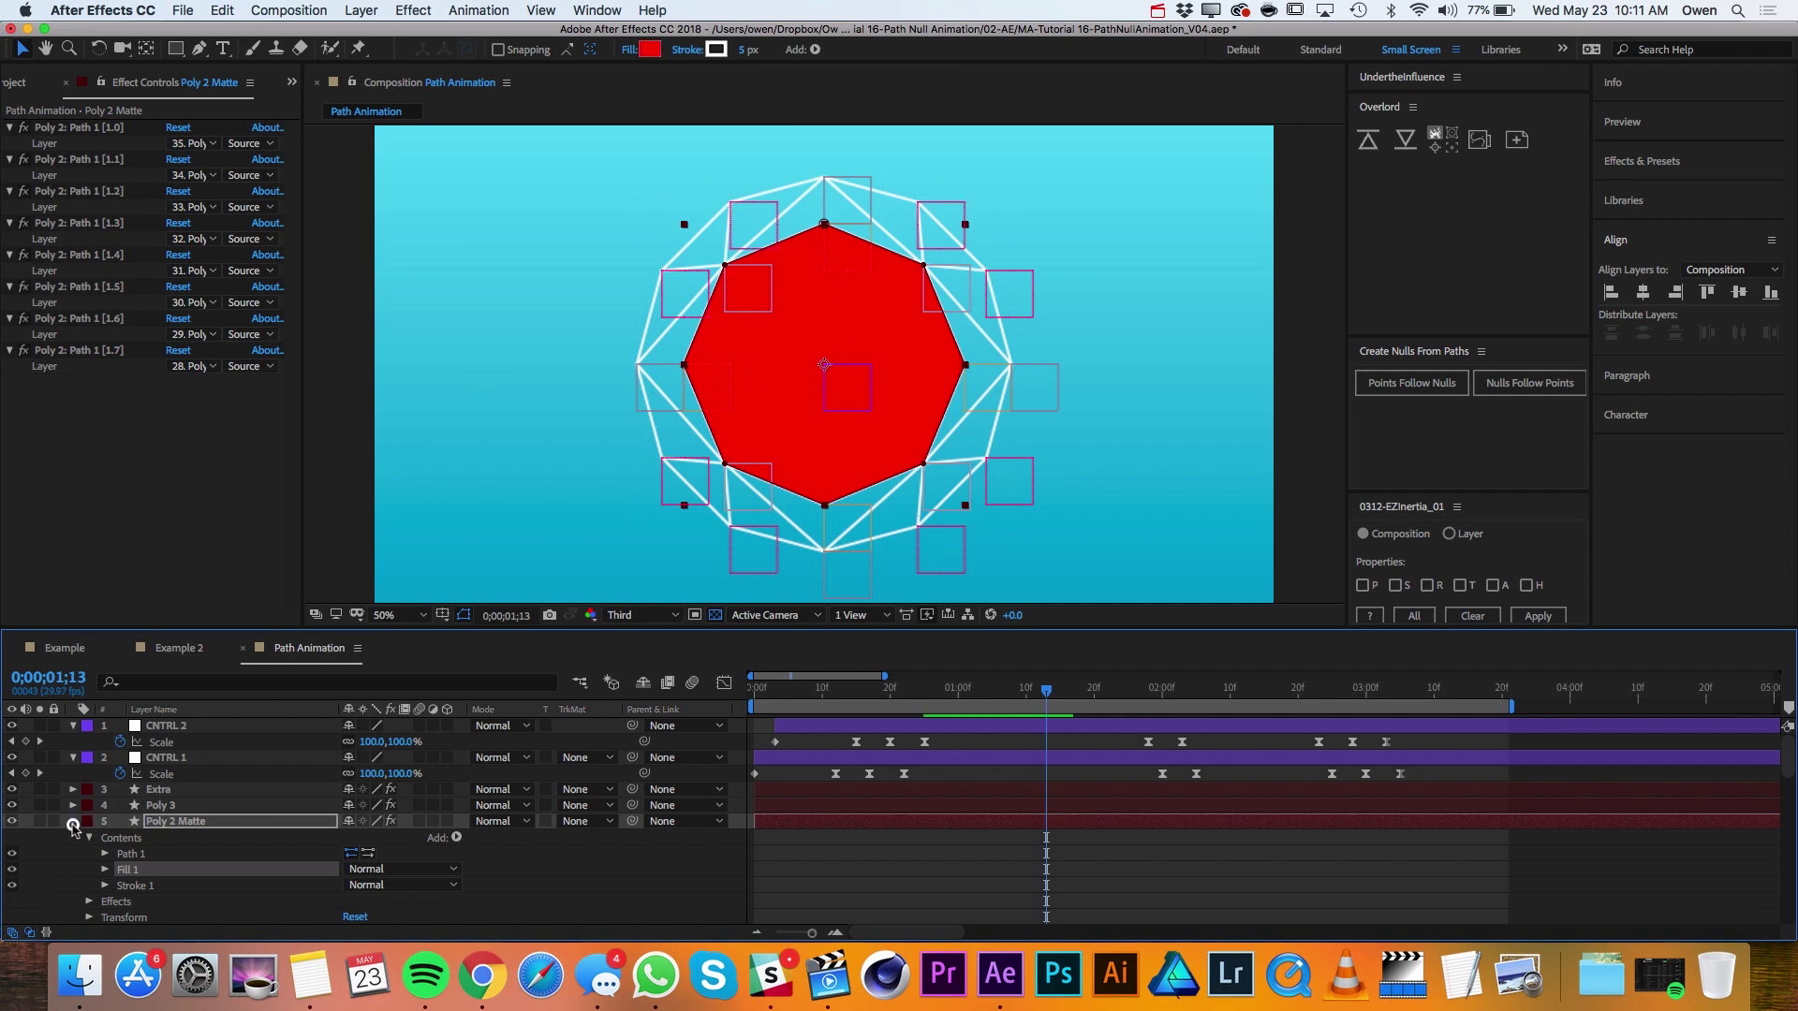
left_click(73, 822)
left_click_drag(180, 824, 182, 858)
left_click(17, 83)
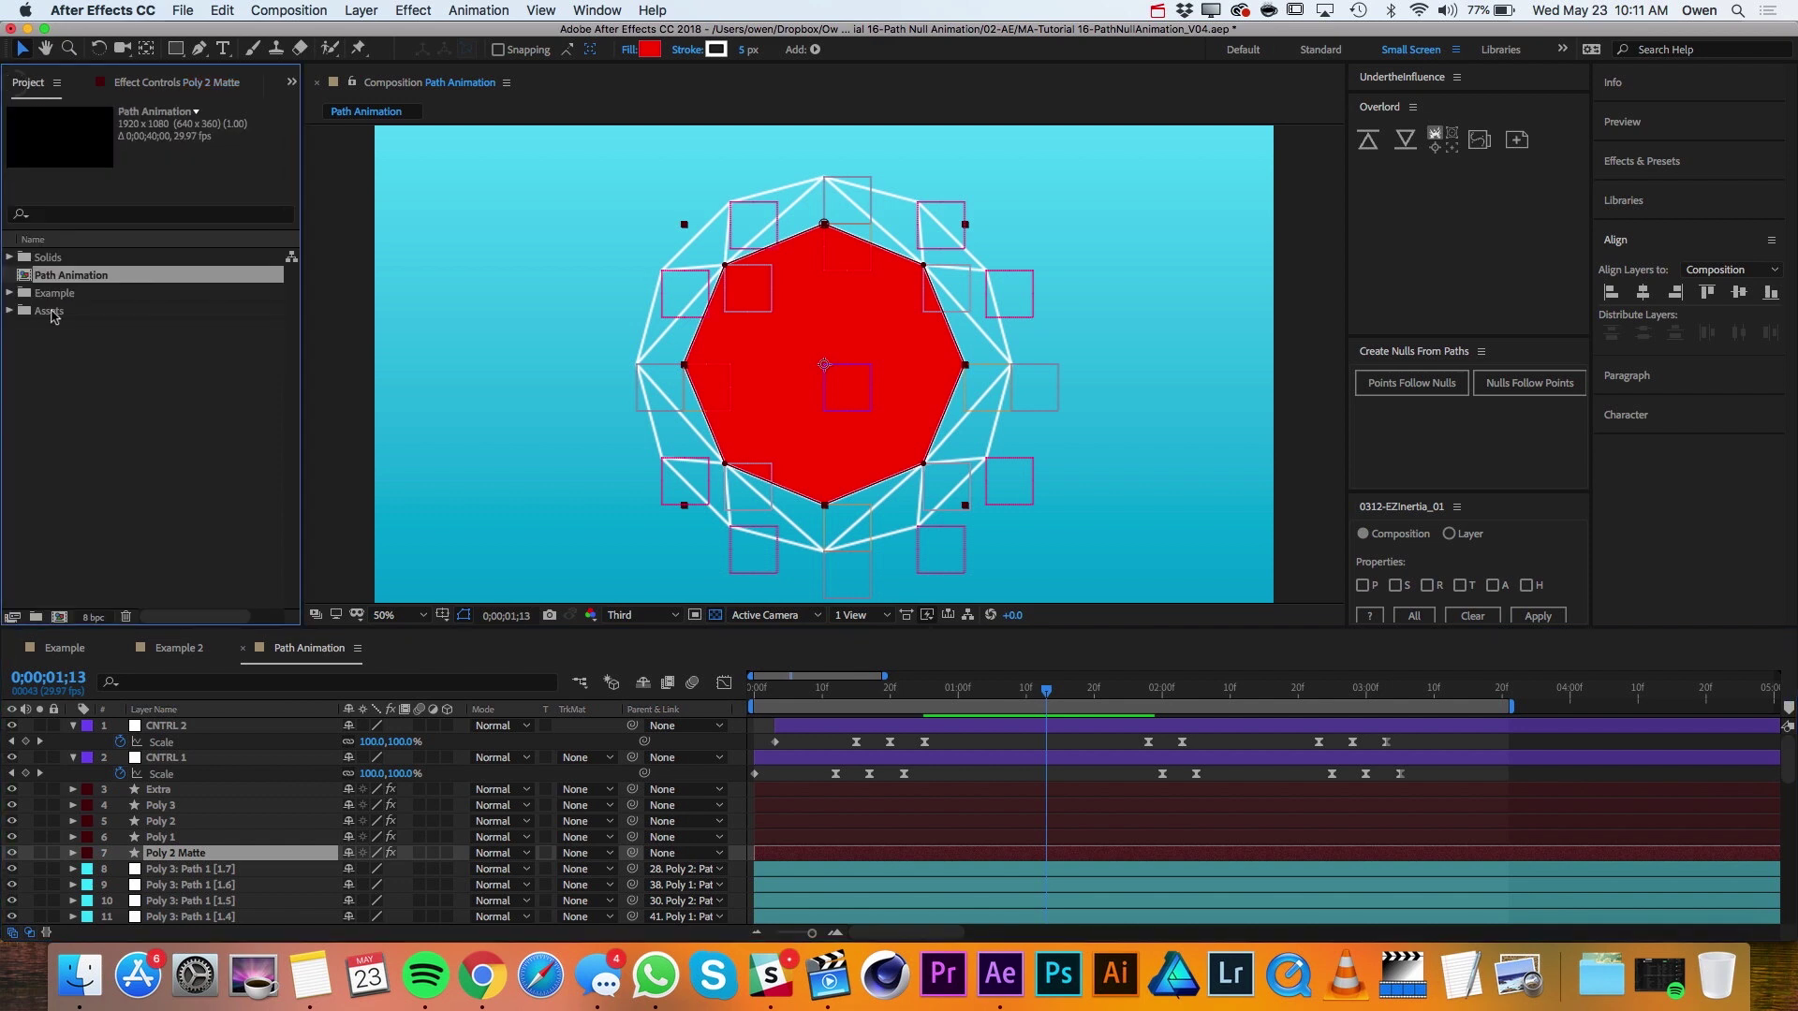
Add _DSC0344.jpg from the Assets folder below Poly 2 Matte.
left_click(11, 312)
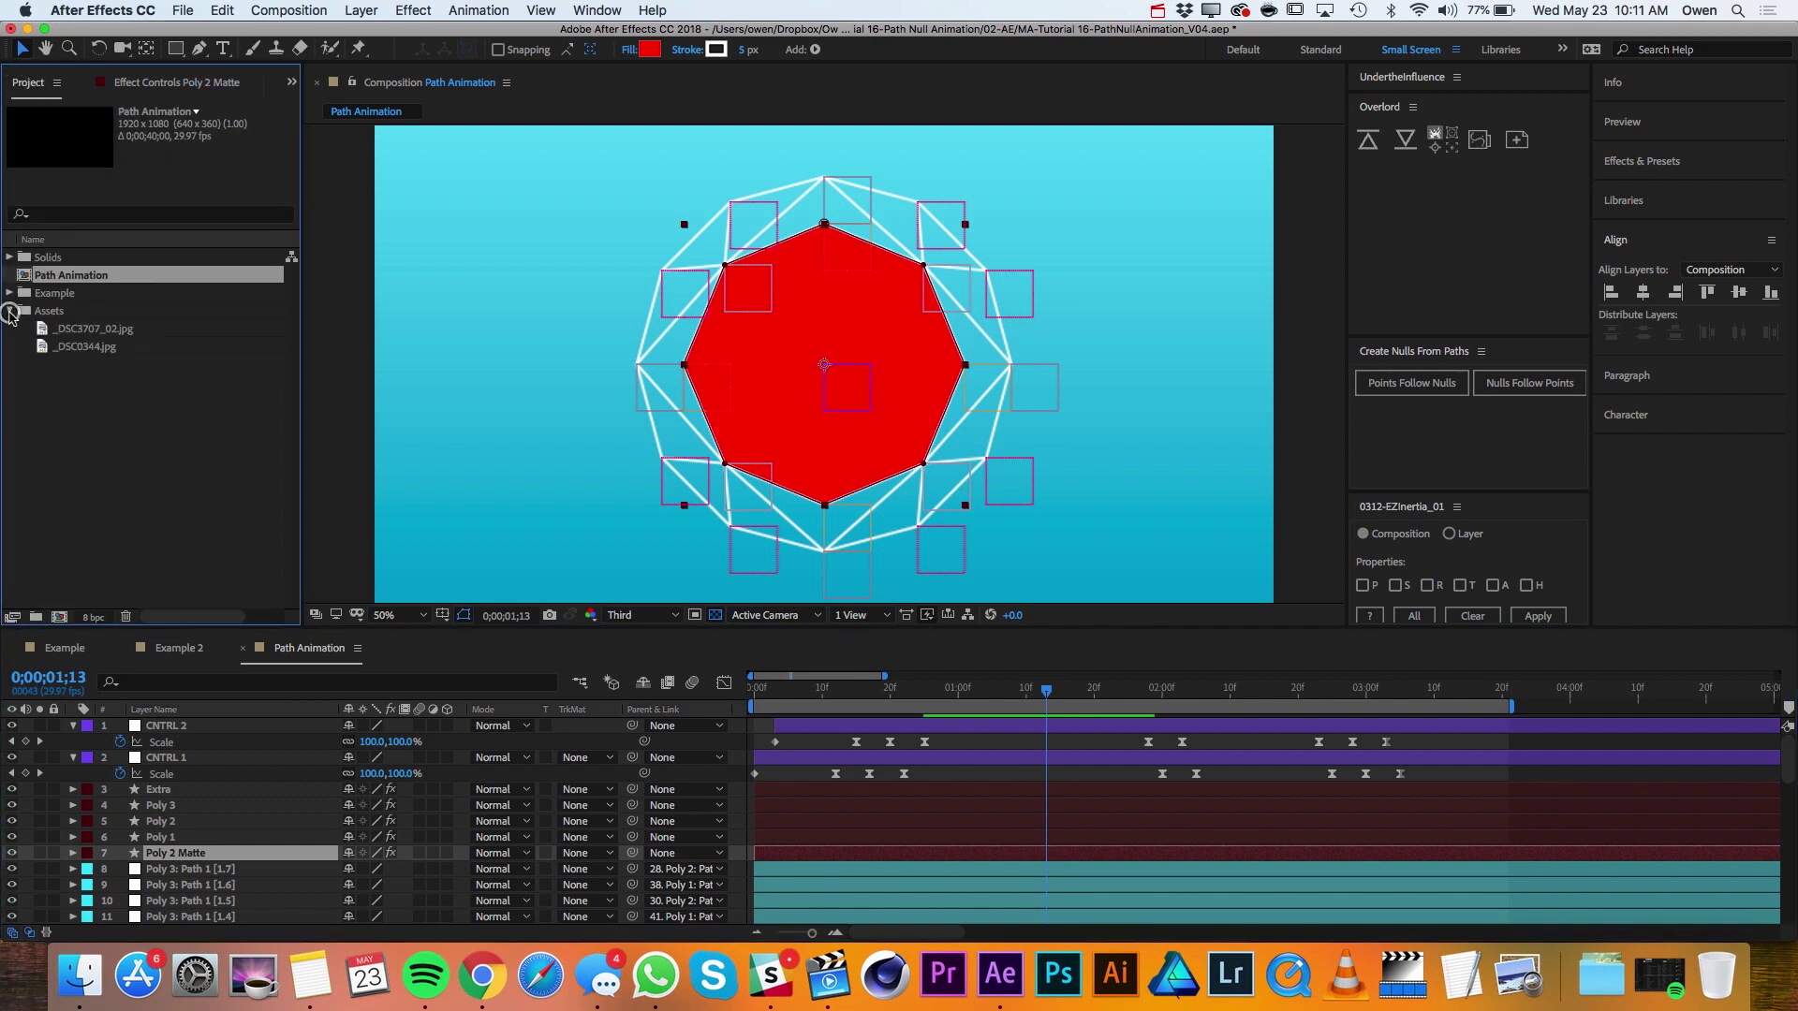
left_click(83, 332)
left_click(105, 347)
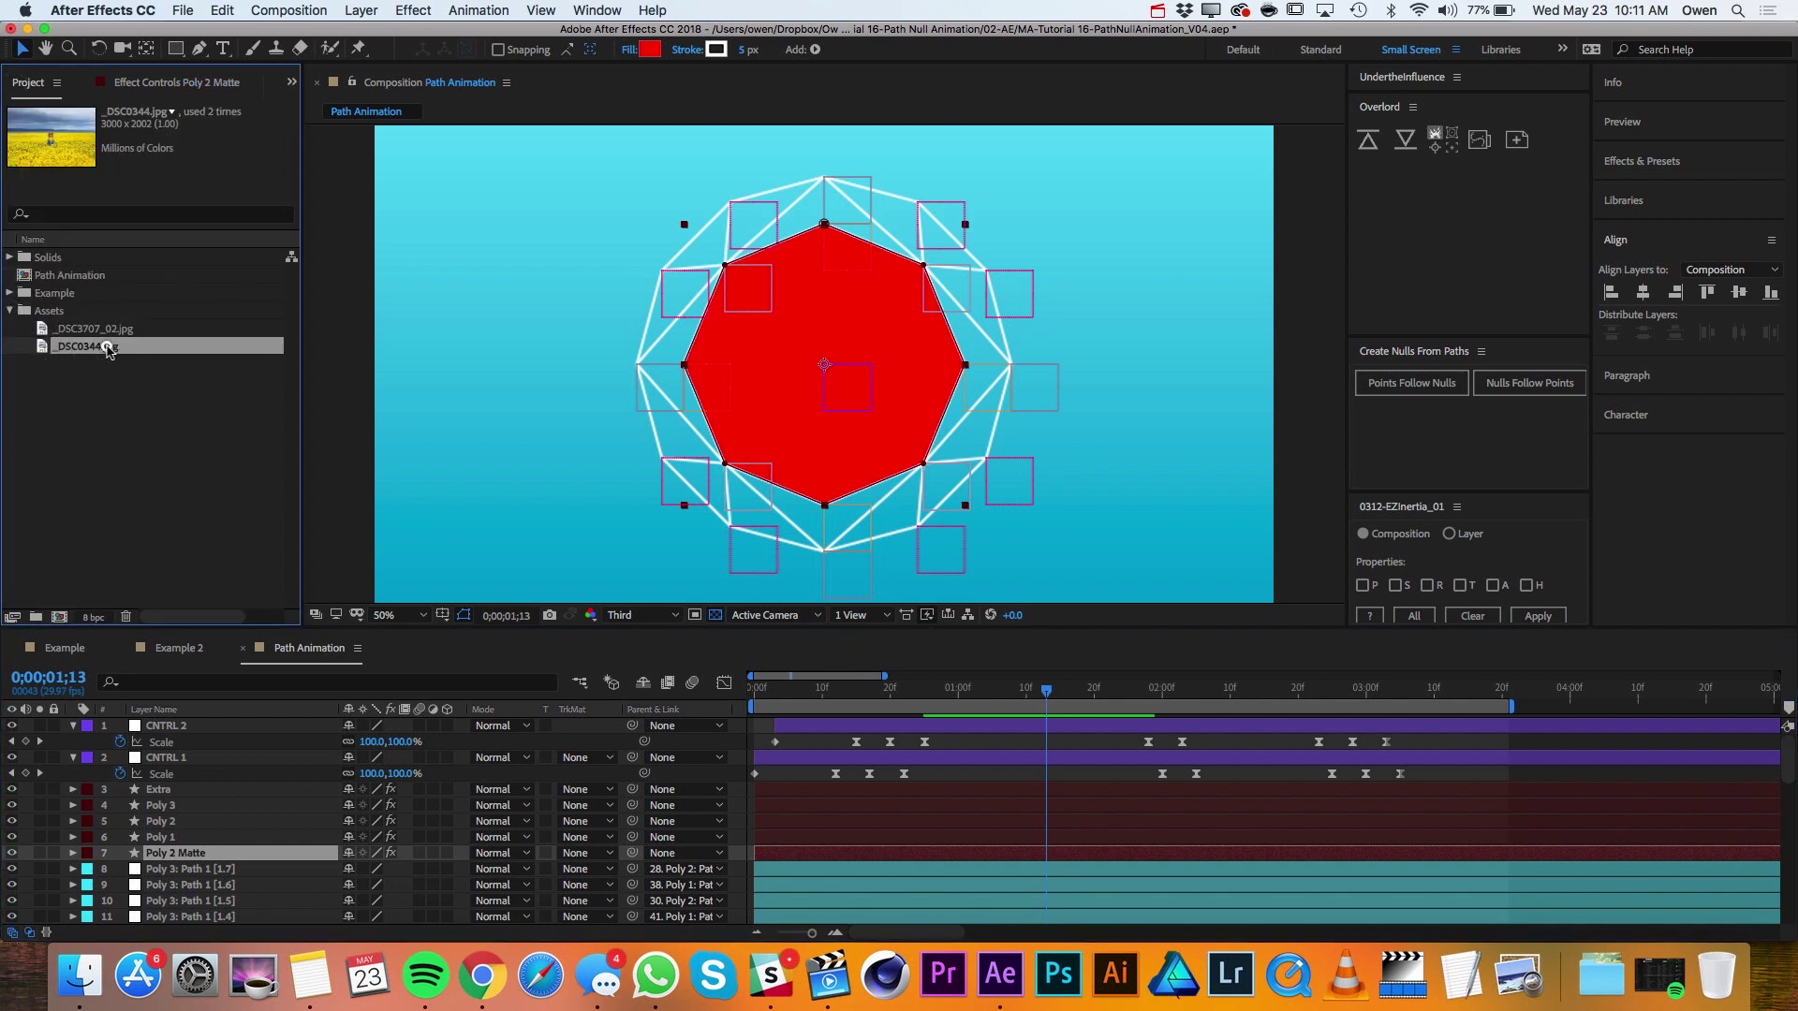
left_click_drag(110, 352, 221, 856)
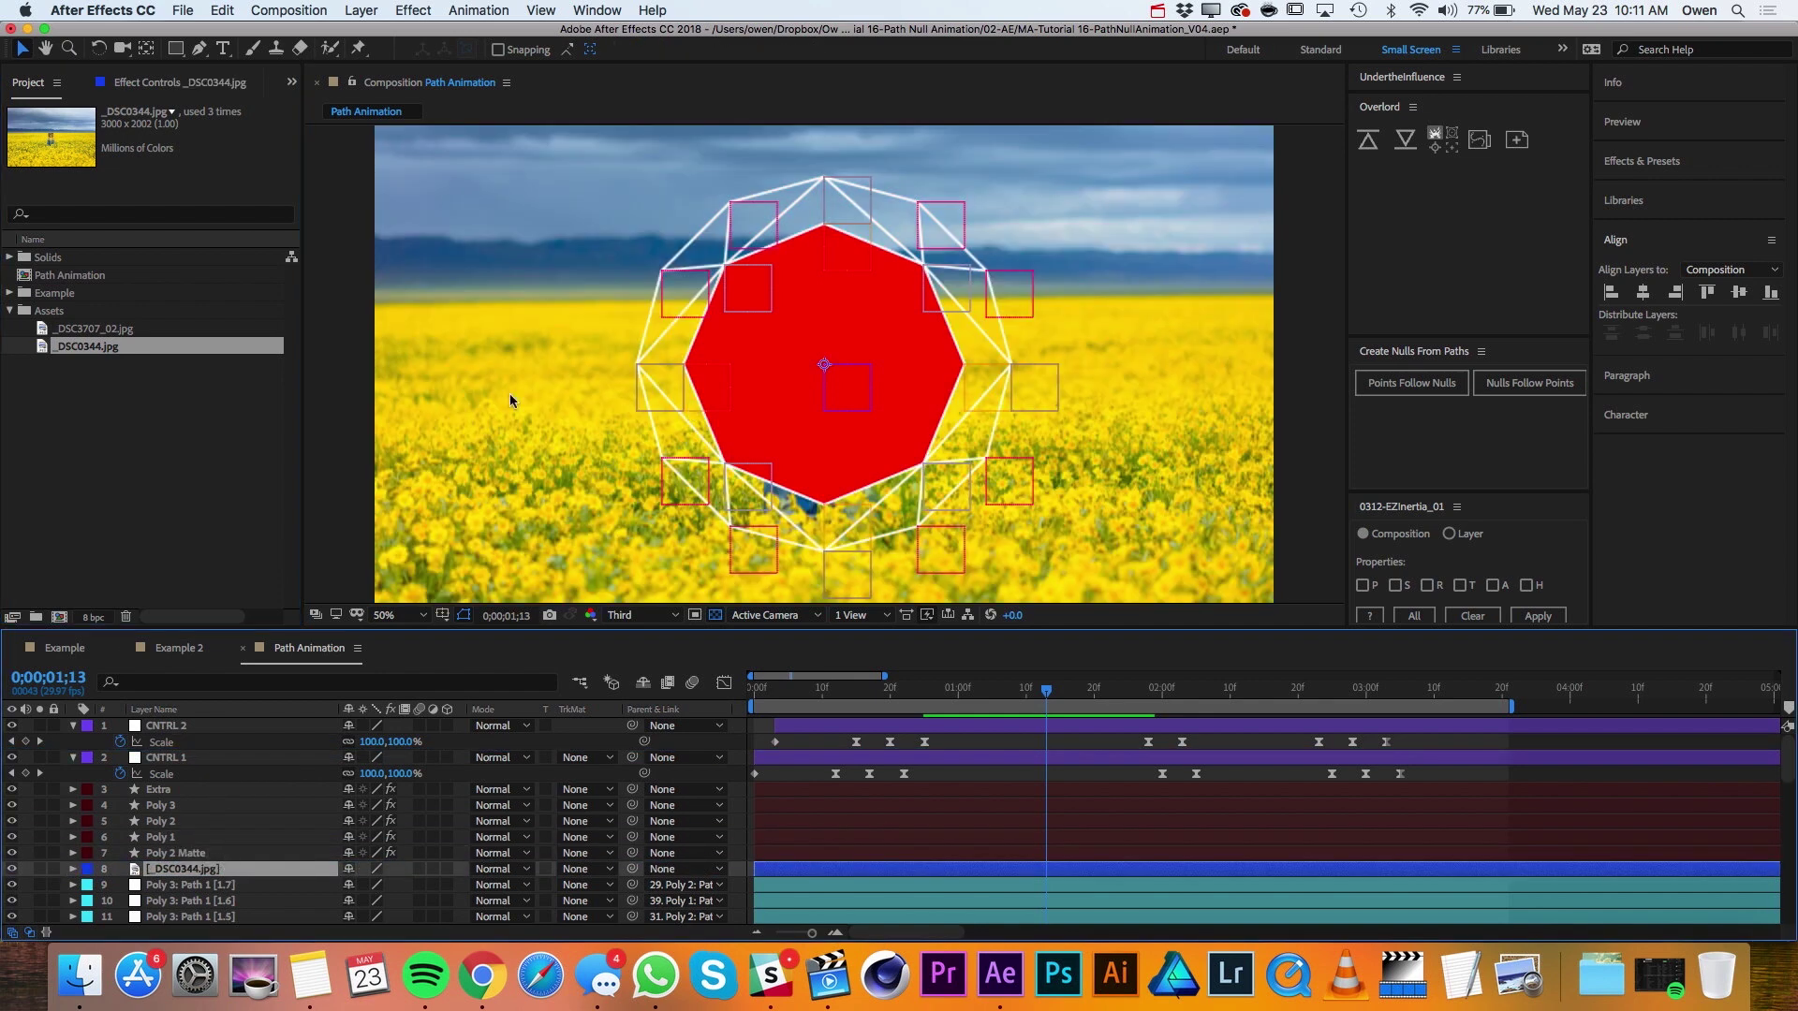
Scale the _DSC0344.jpg photo to 40% and alpha-matte it to Poly 2 Matte.
key("s")
left_click_drag(373, 884, 312, 881)
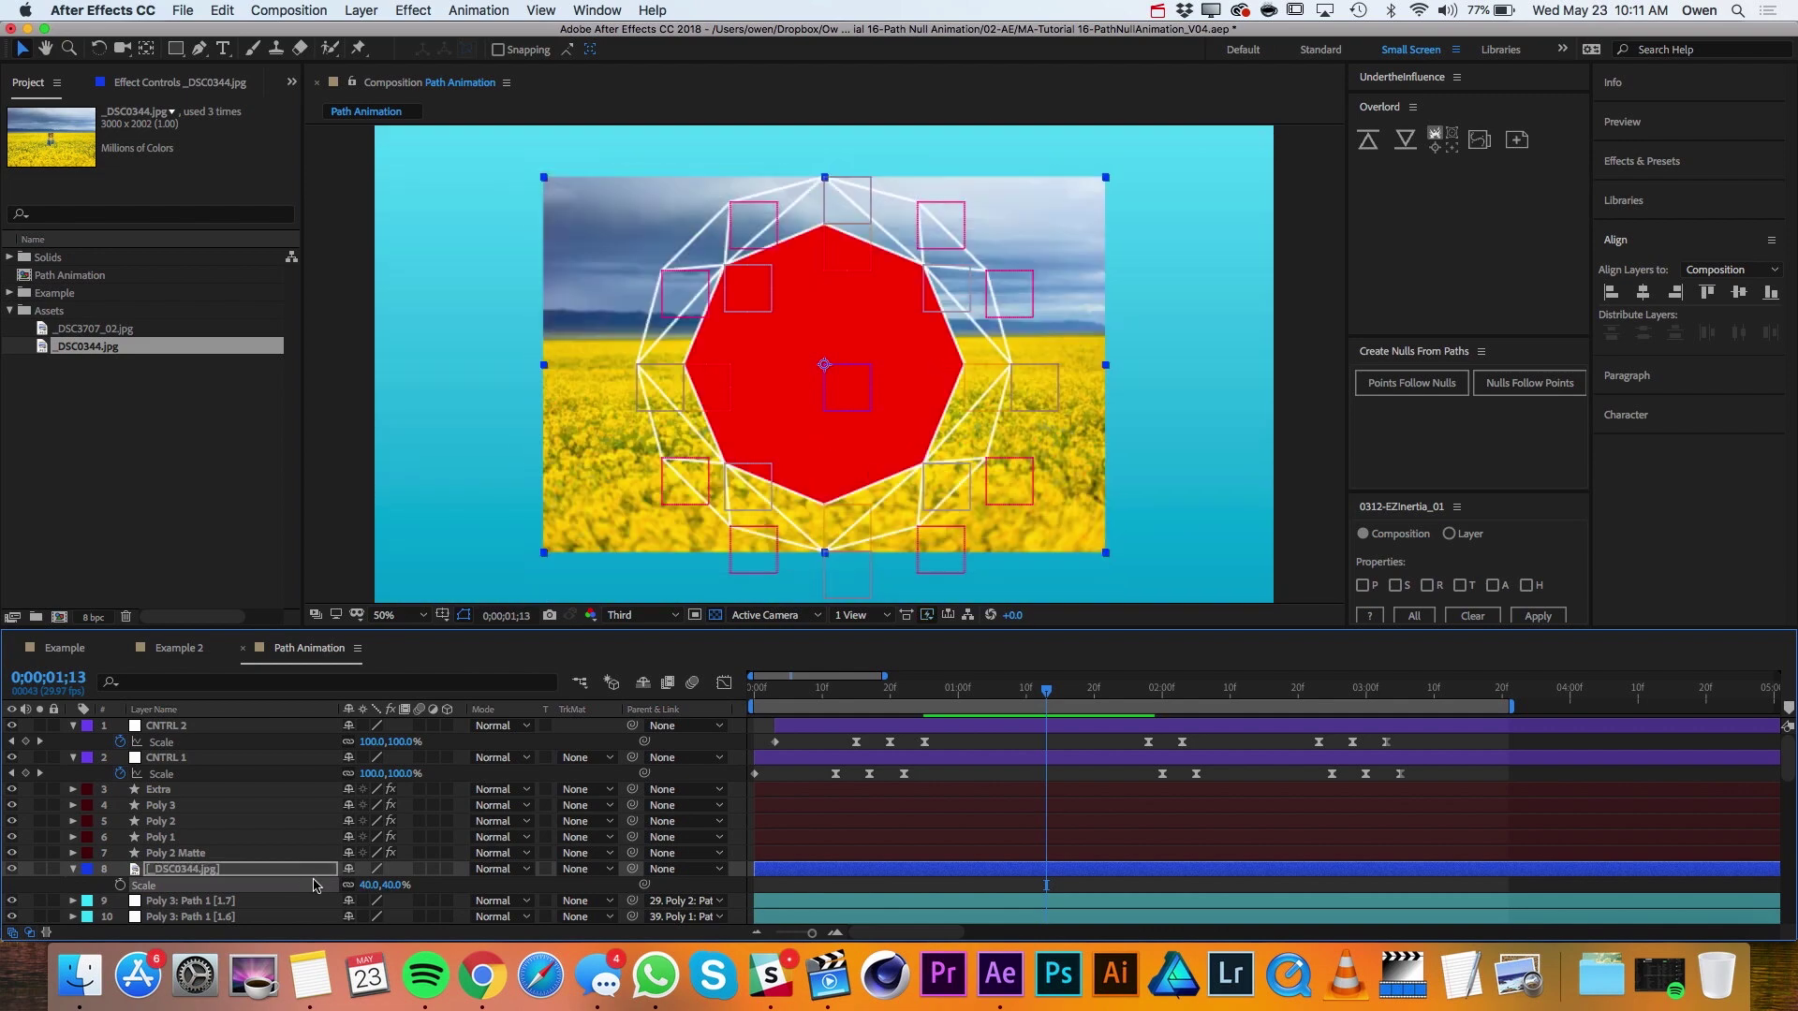
left_click(578, 869)
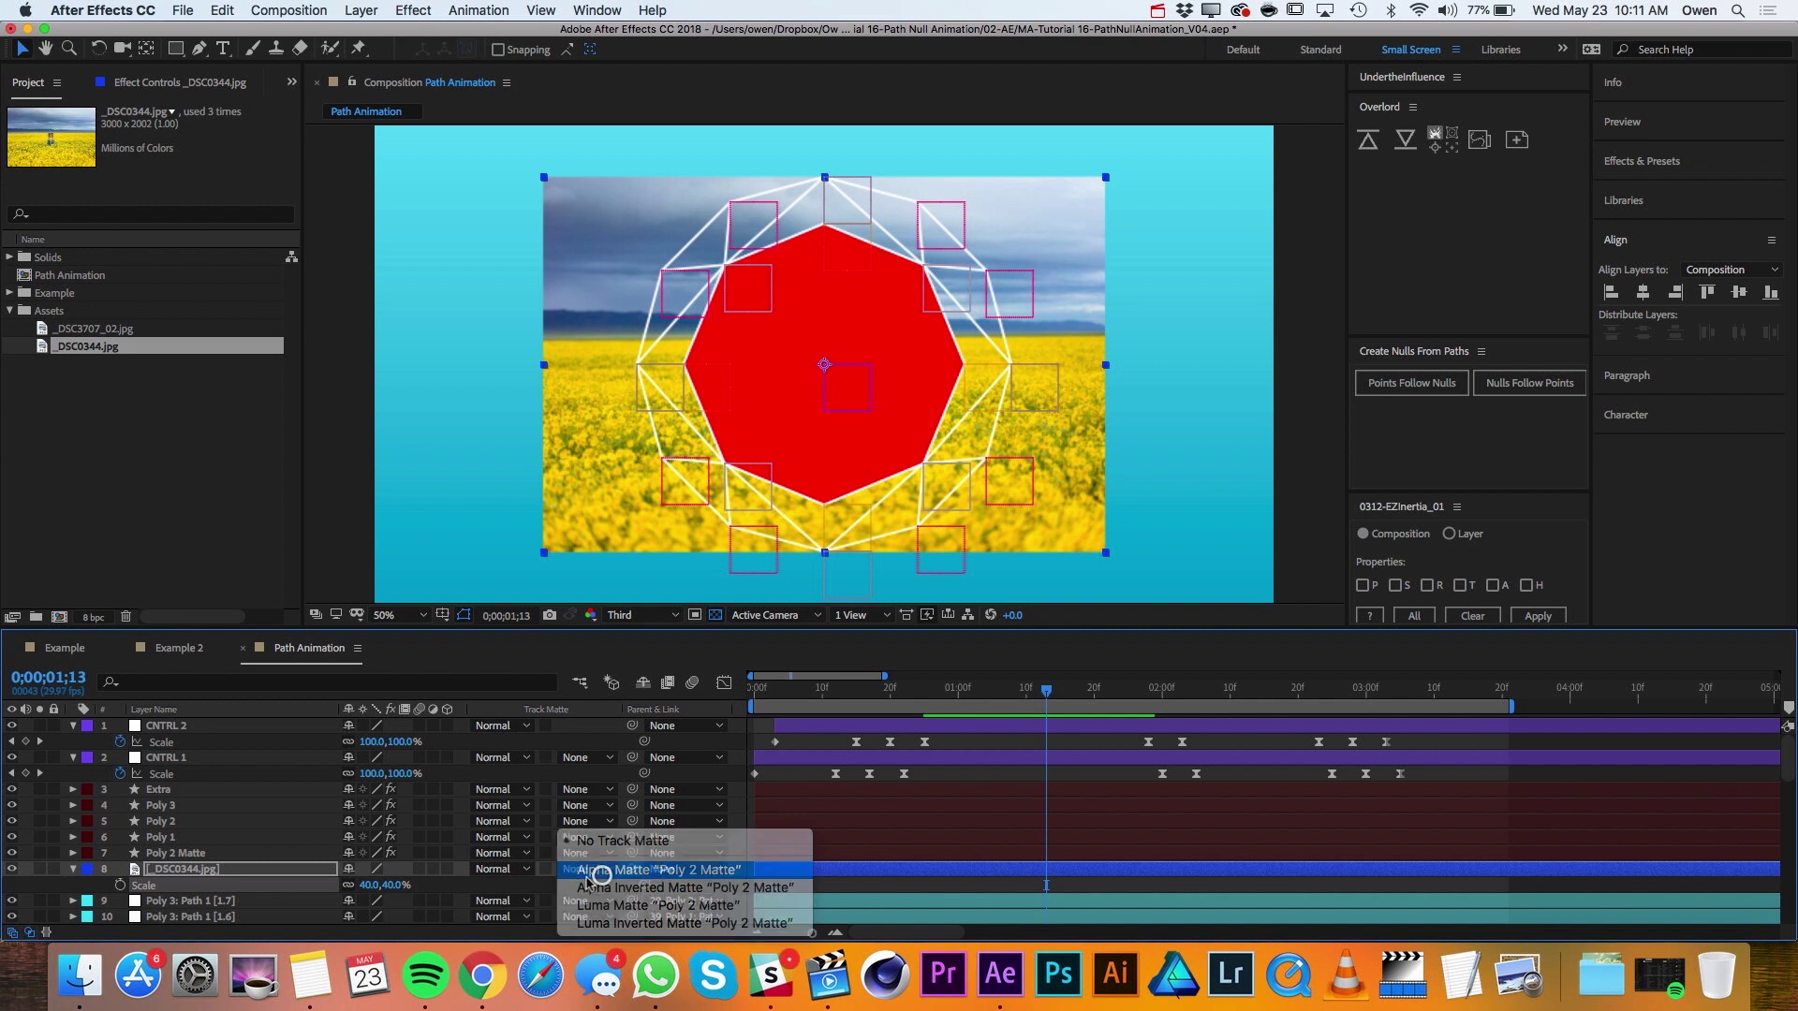
left_click(594, 870)
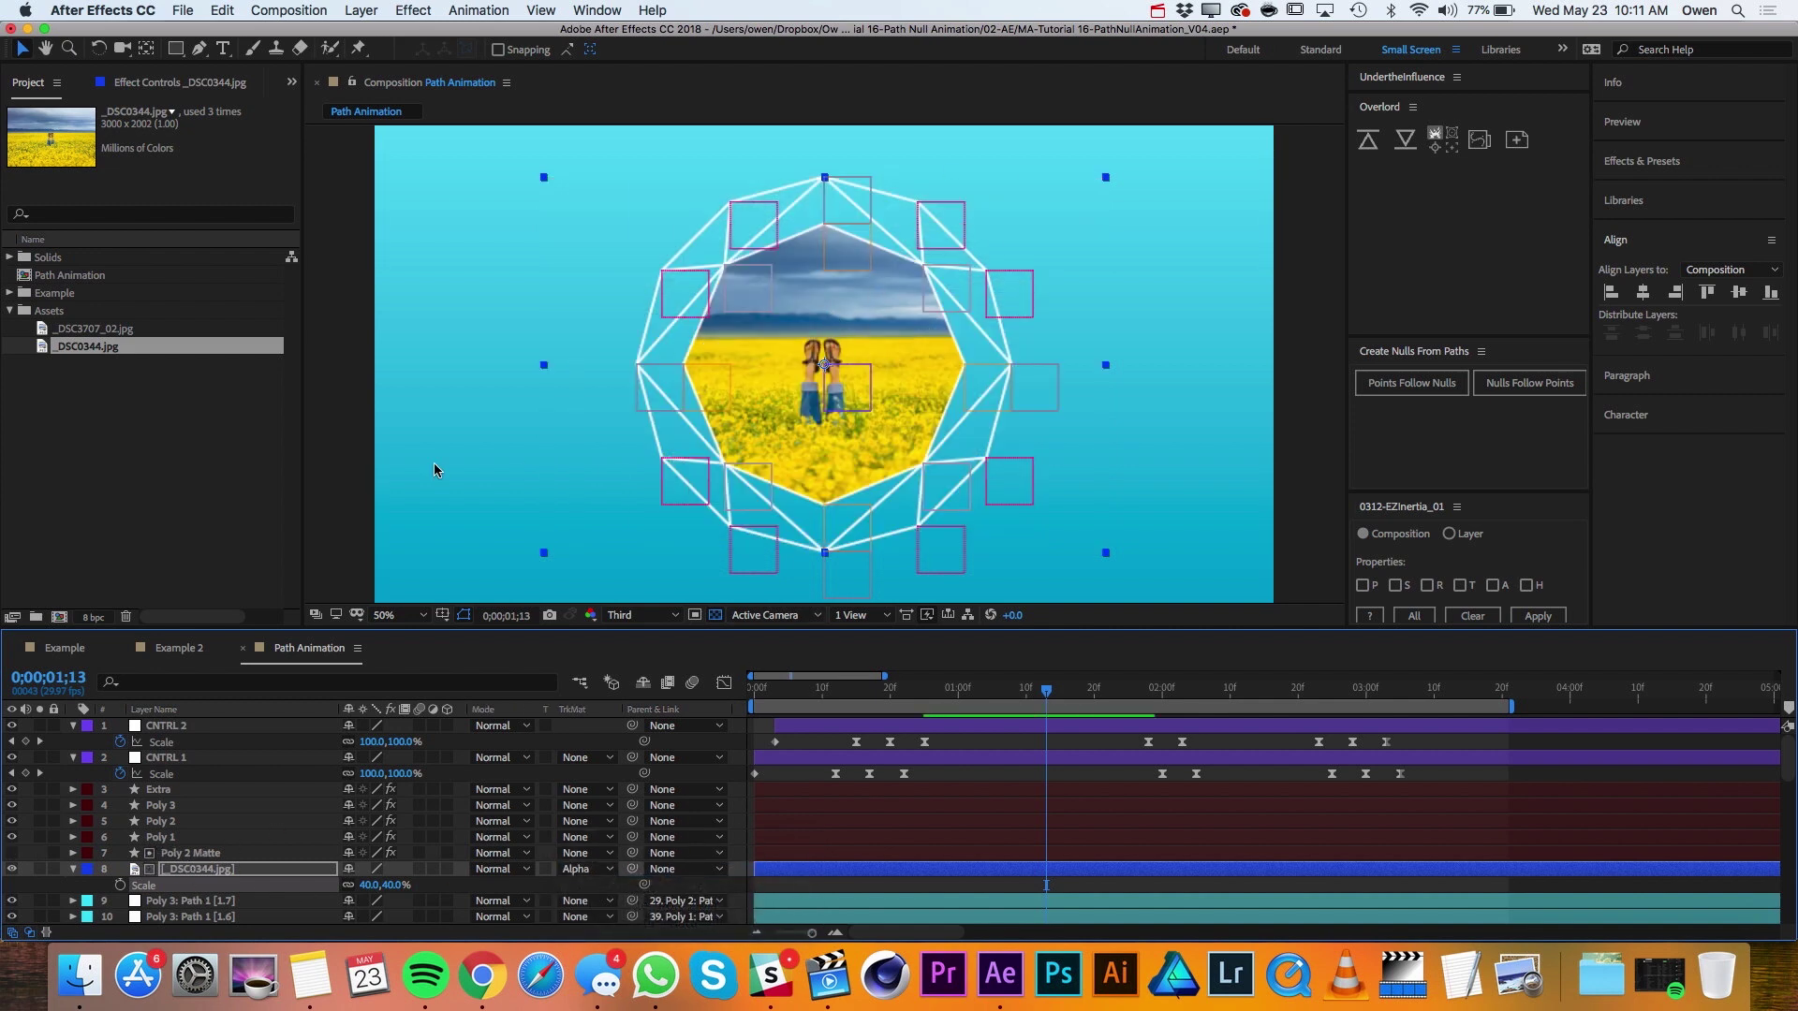
key("space")
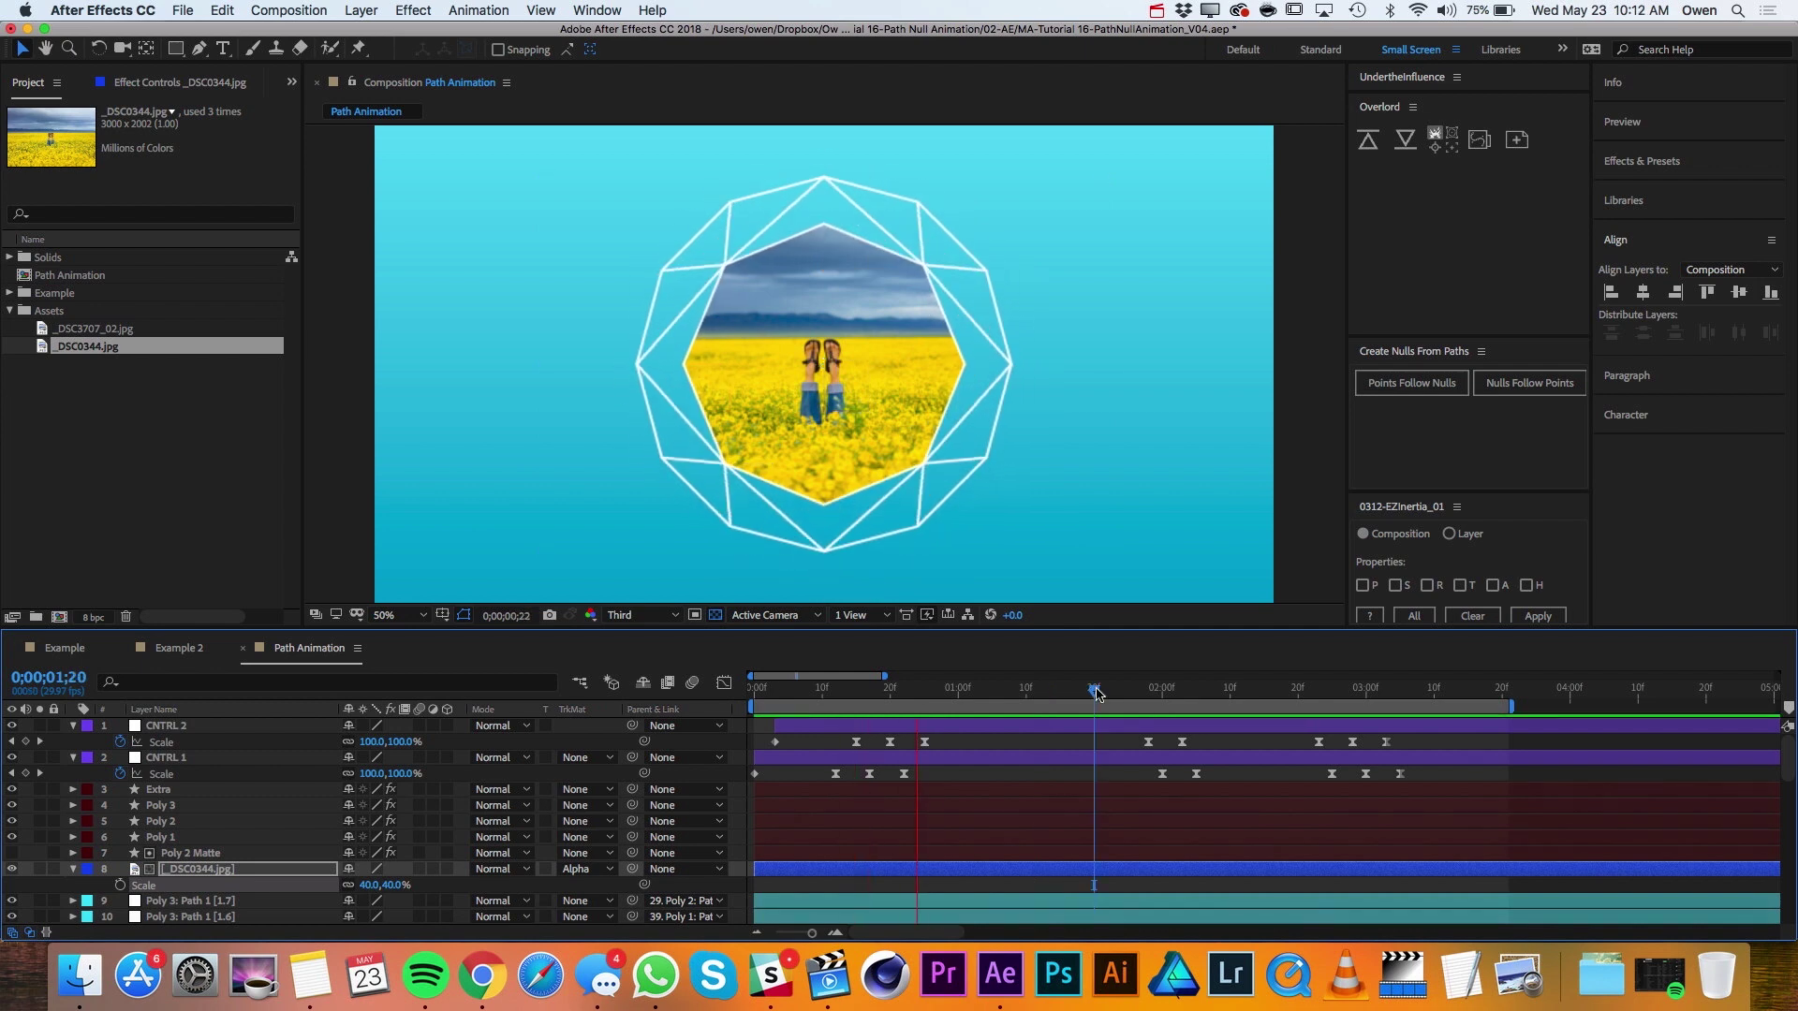
Add a linear Scale keyframe on CNTRL 2 at 2;11.
left_click(1225, 690)
left_click_drag(1229, 692, 1251, 691)
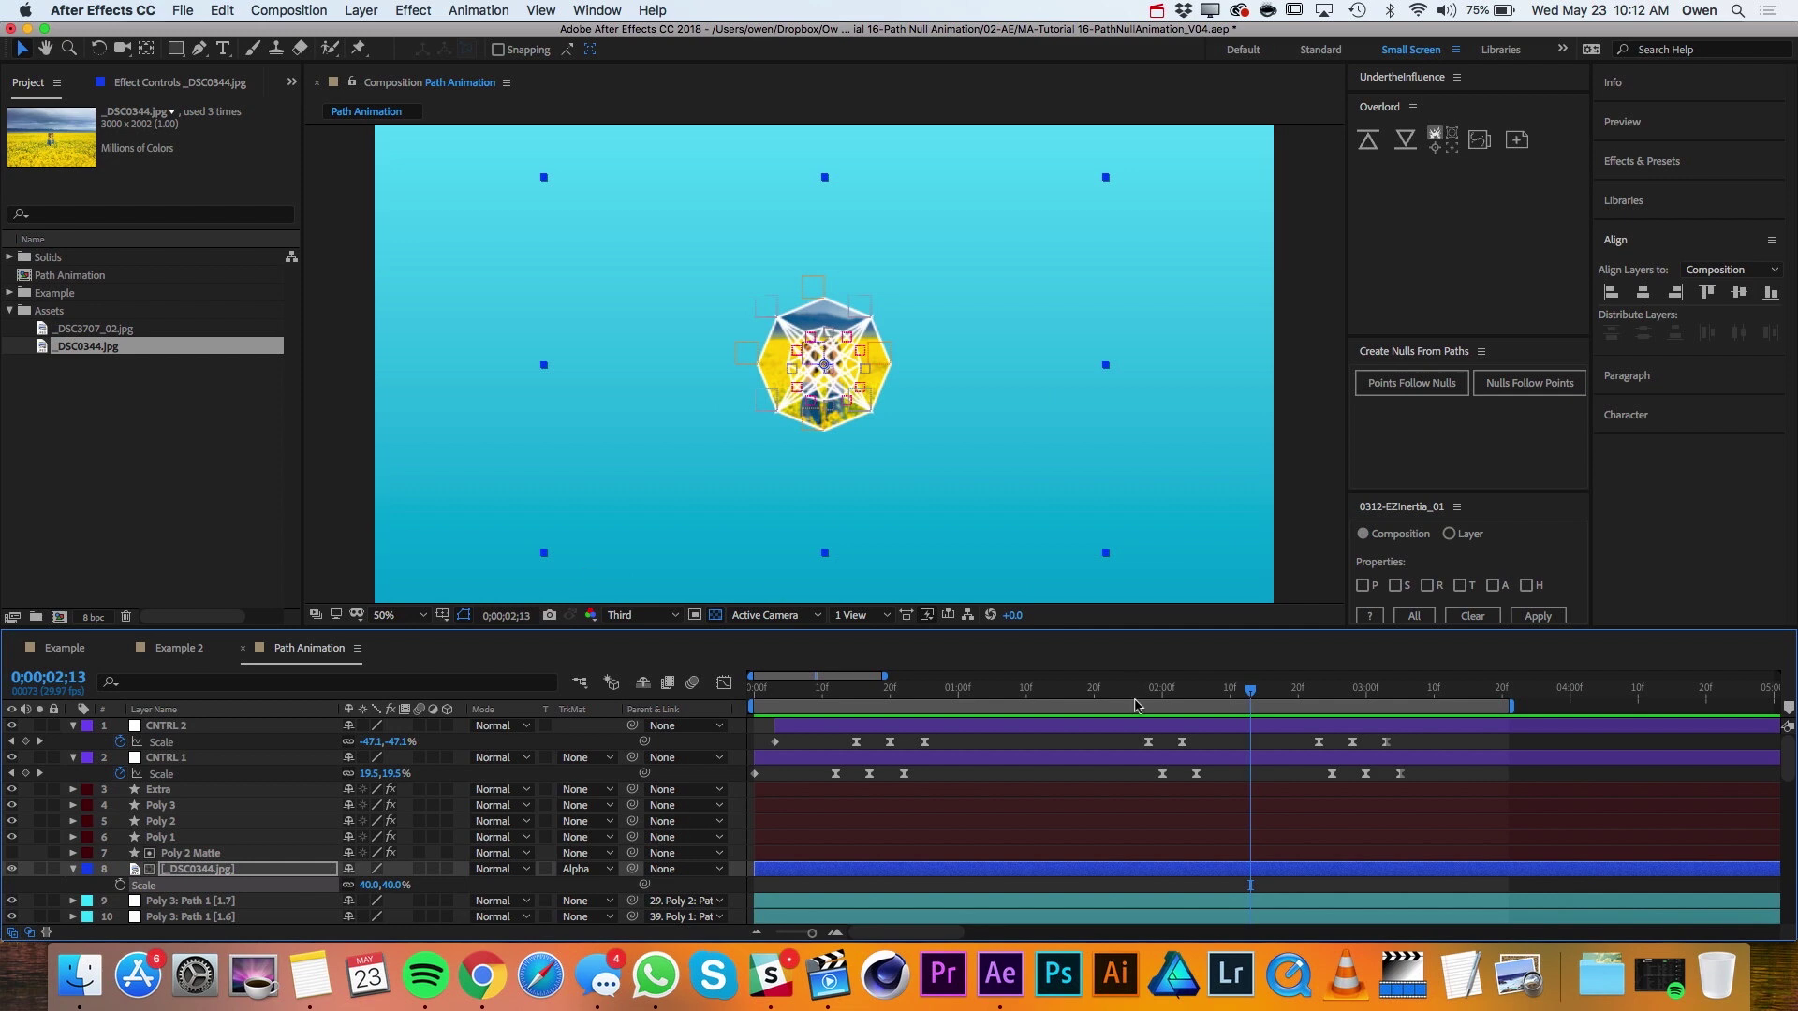
left_click(1233, 728)
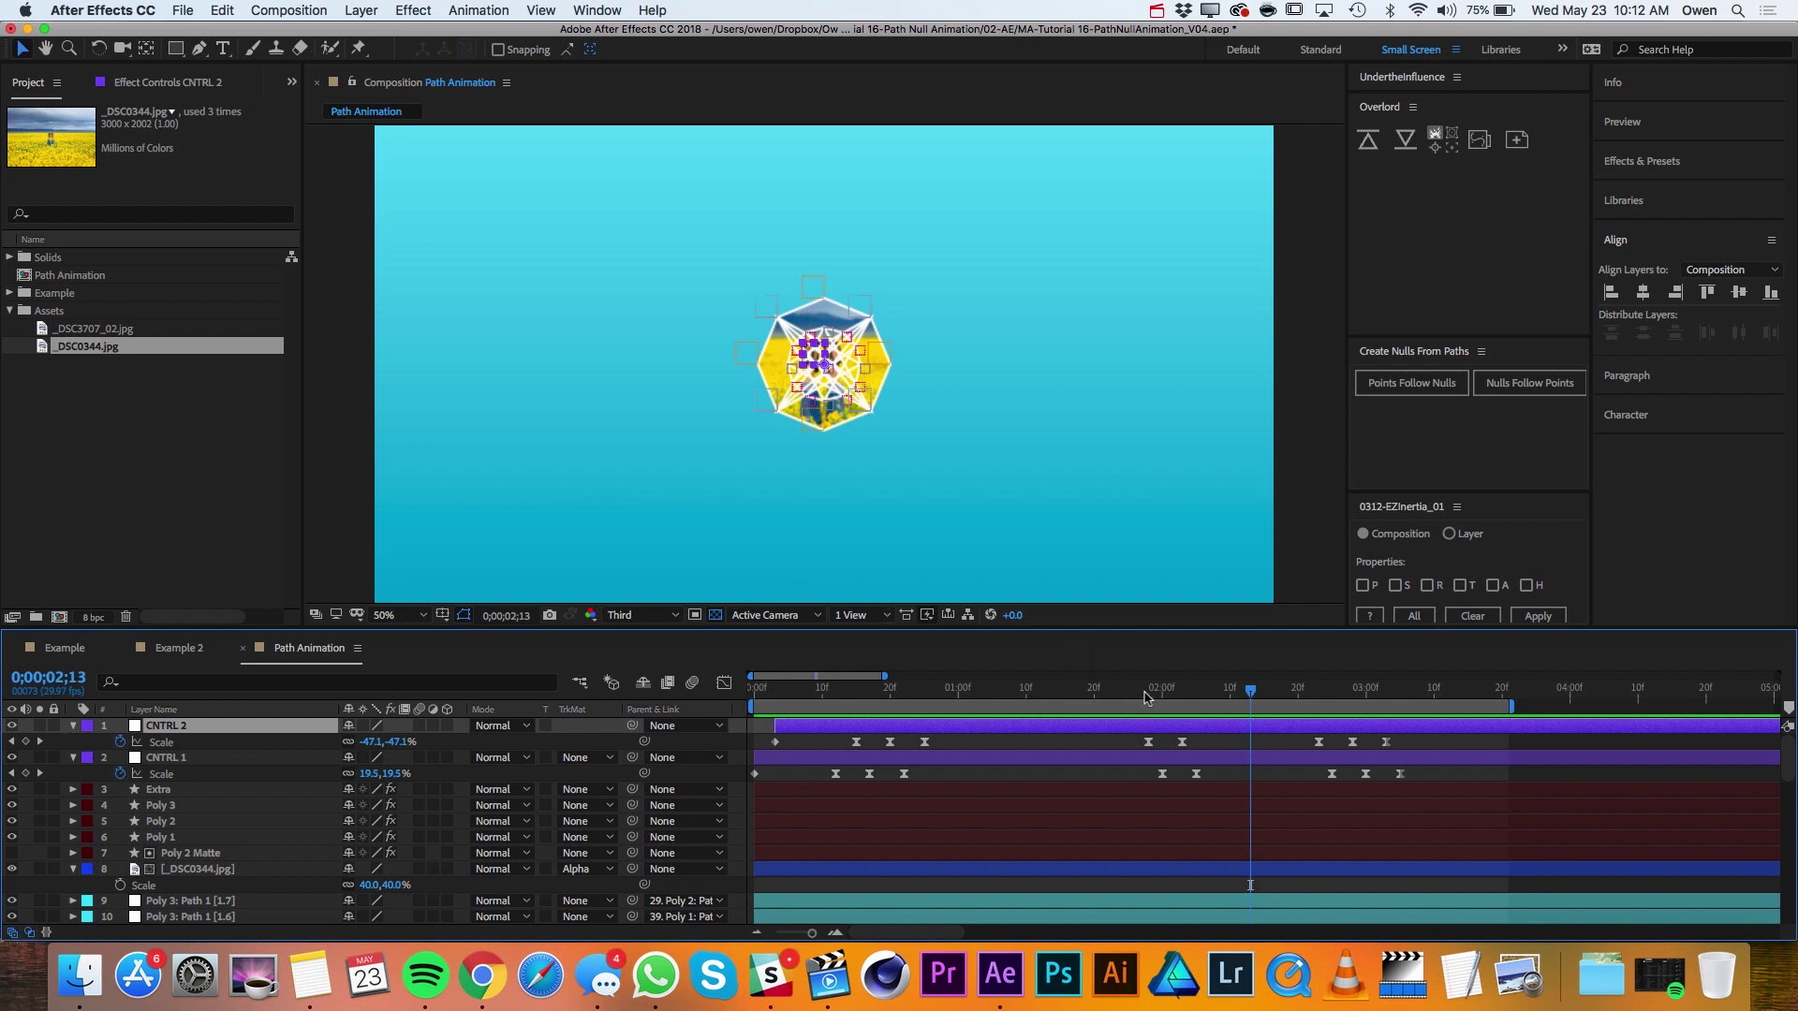
left_click_drag(1144, 697, 1247, 749)
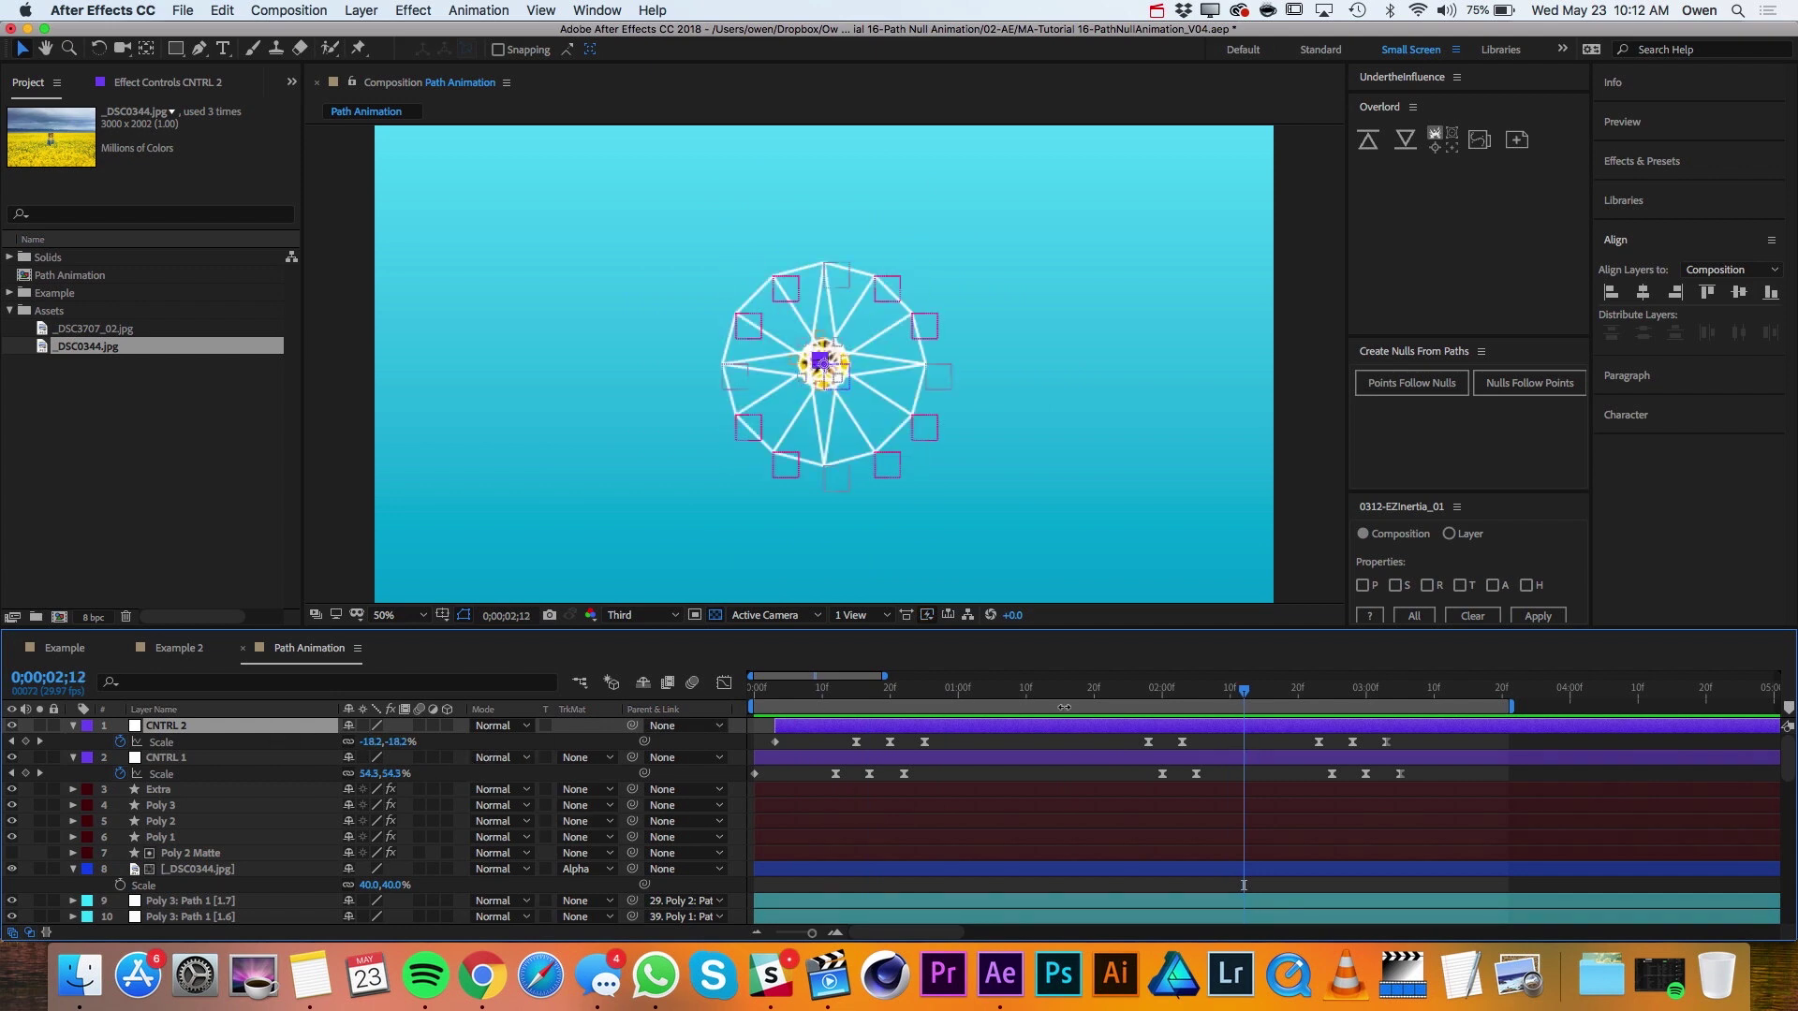
key("Page_Up")
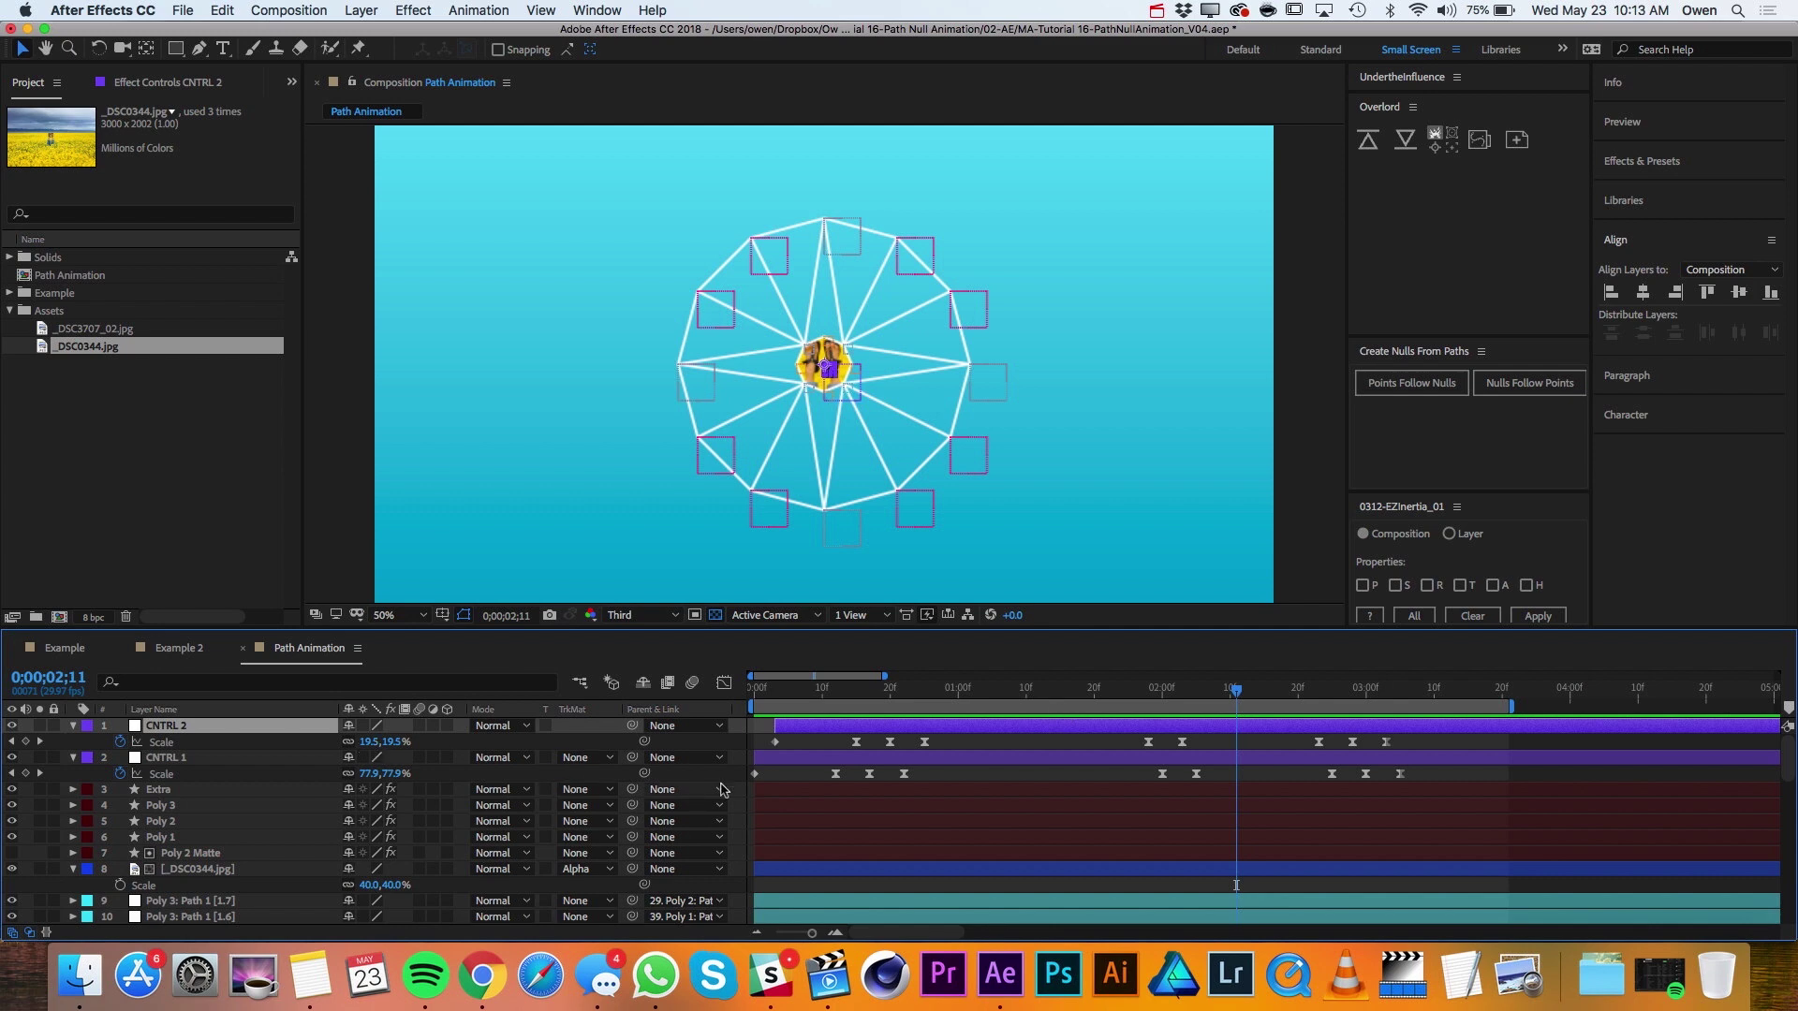
key("Page_Down")
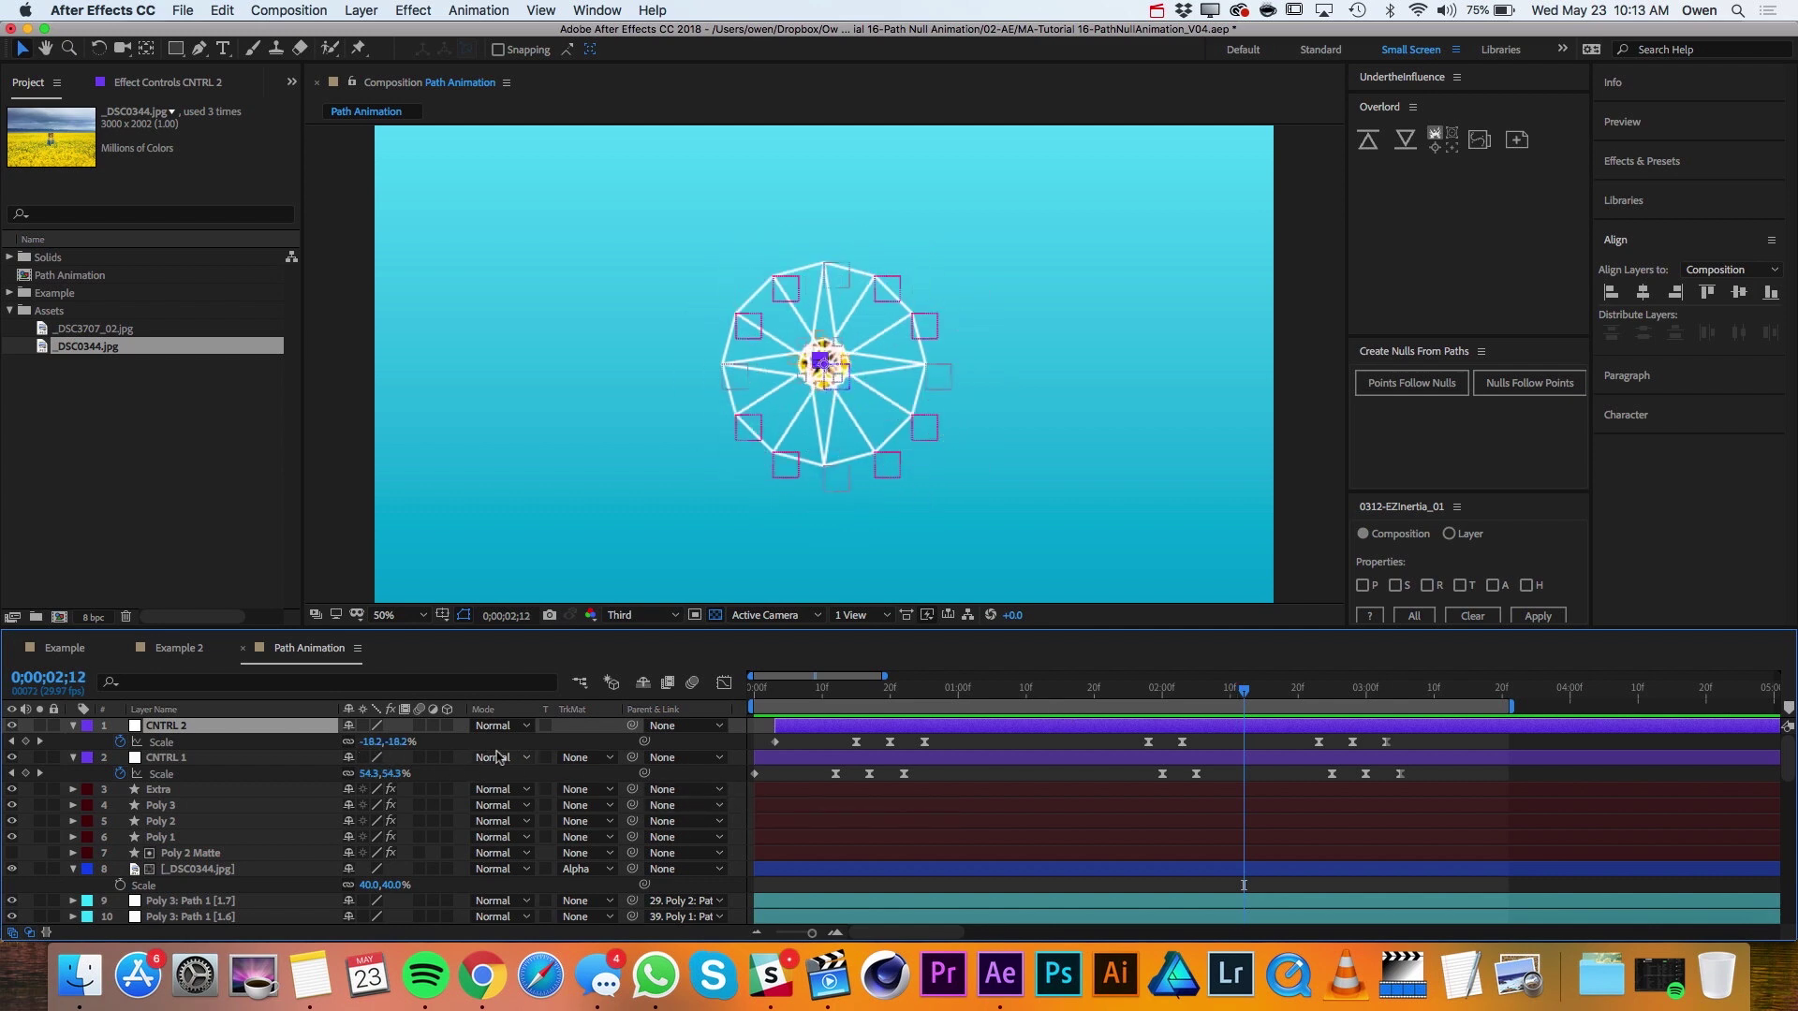
key("Page_Up")
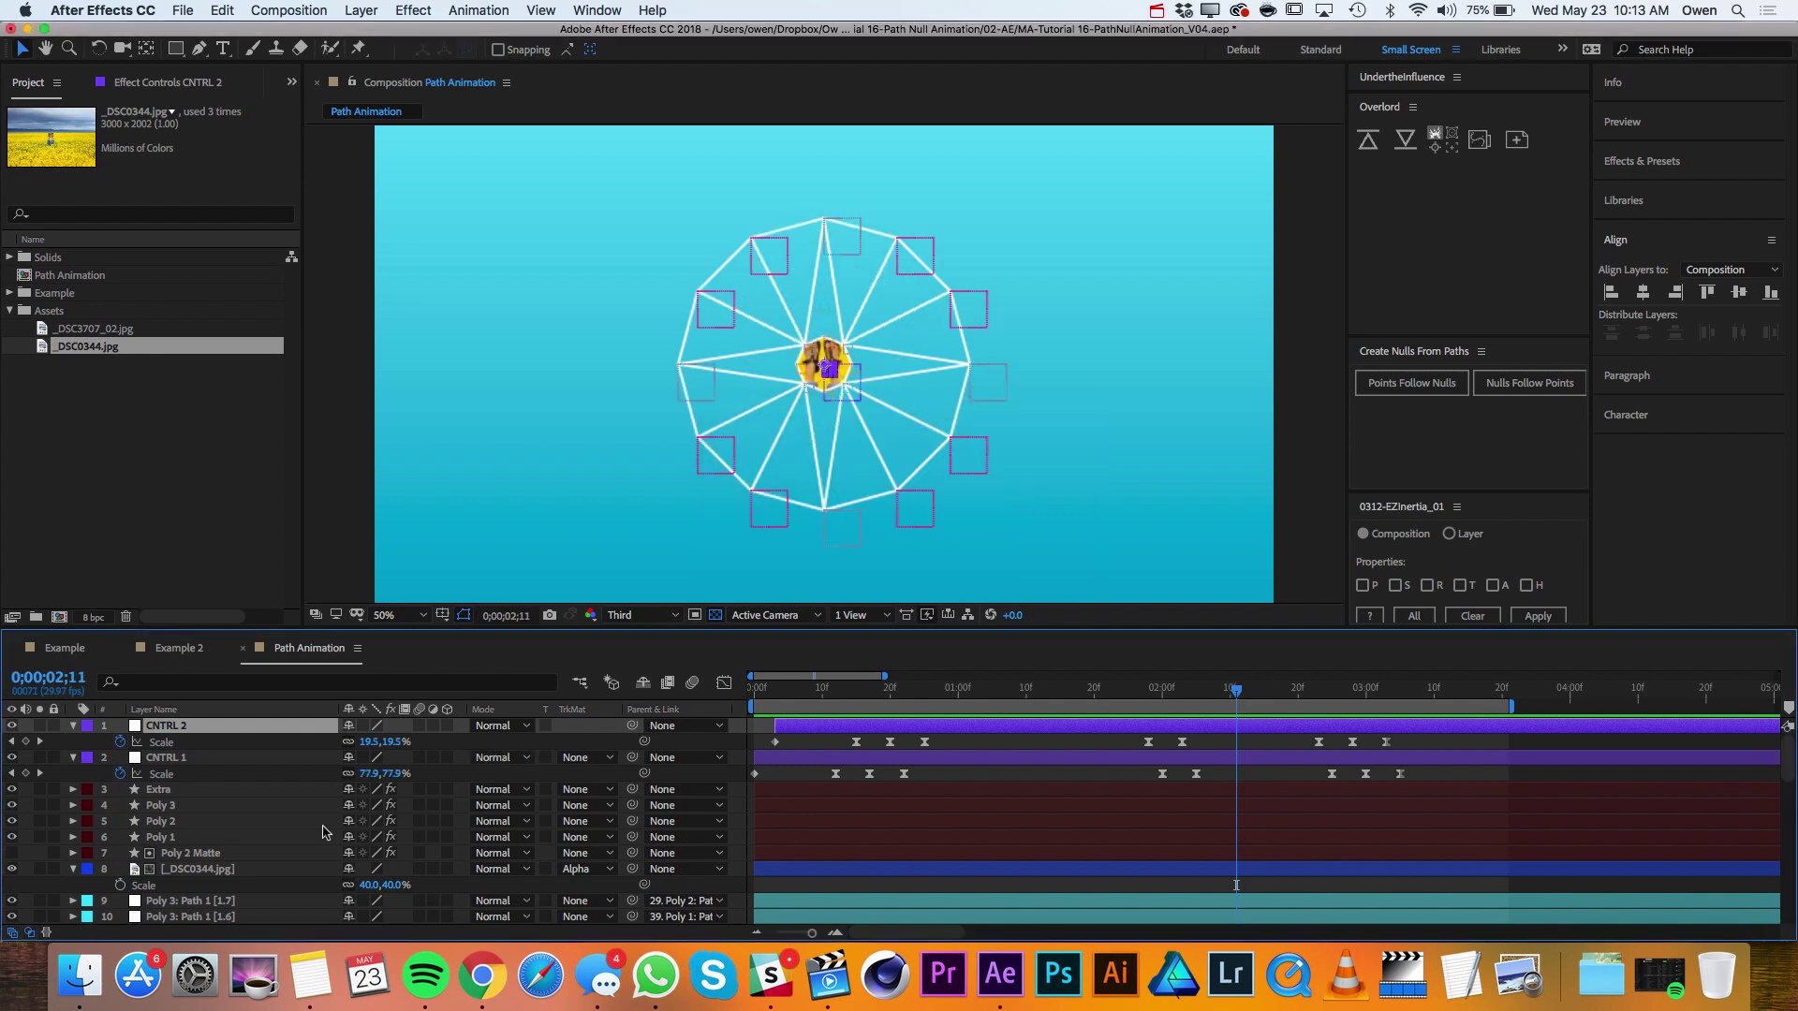
left_click(25, 742)
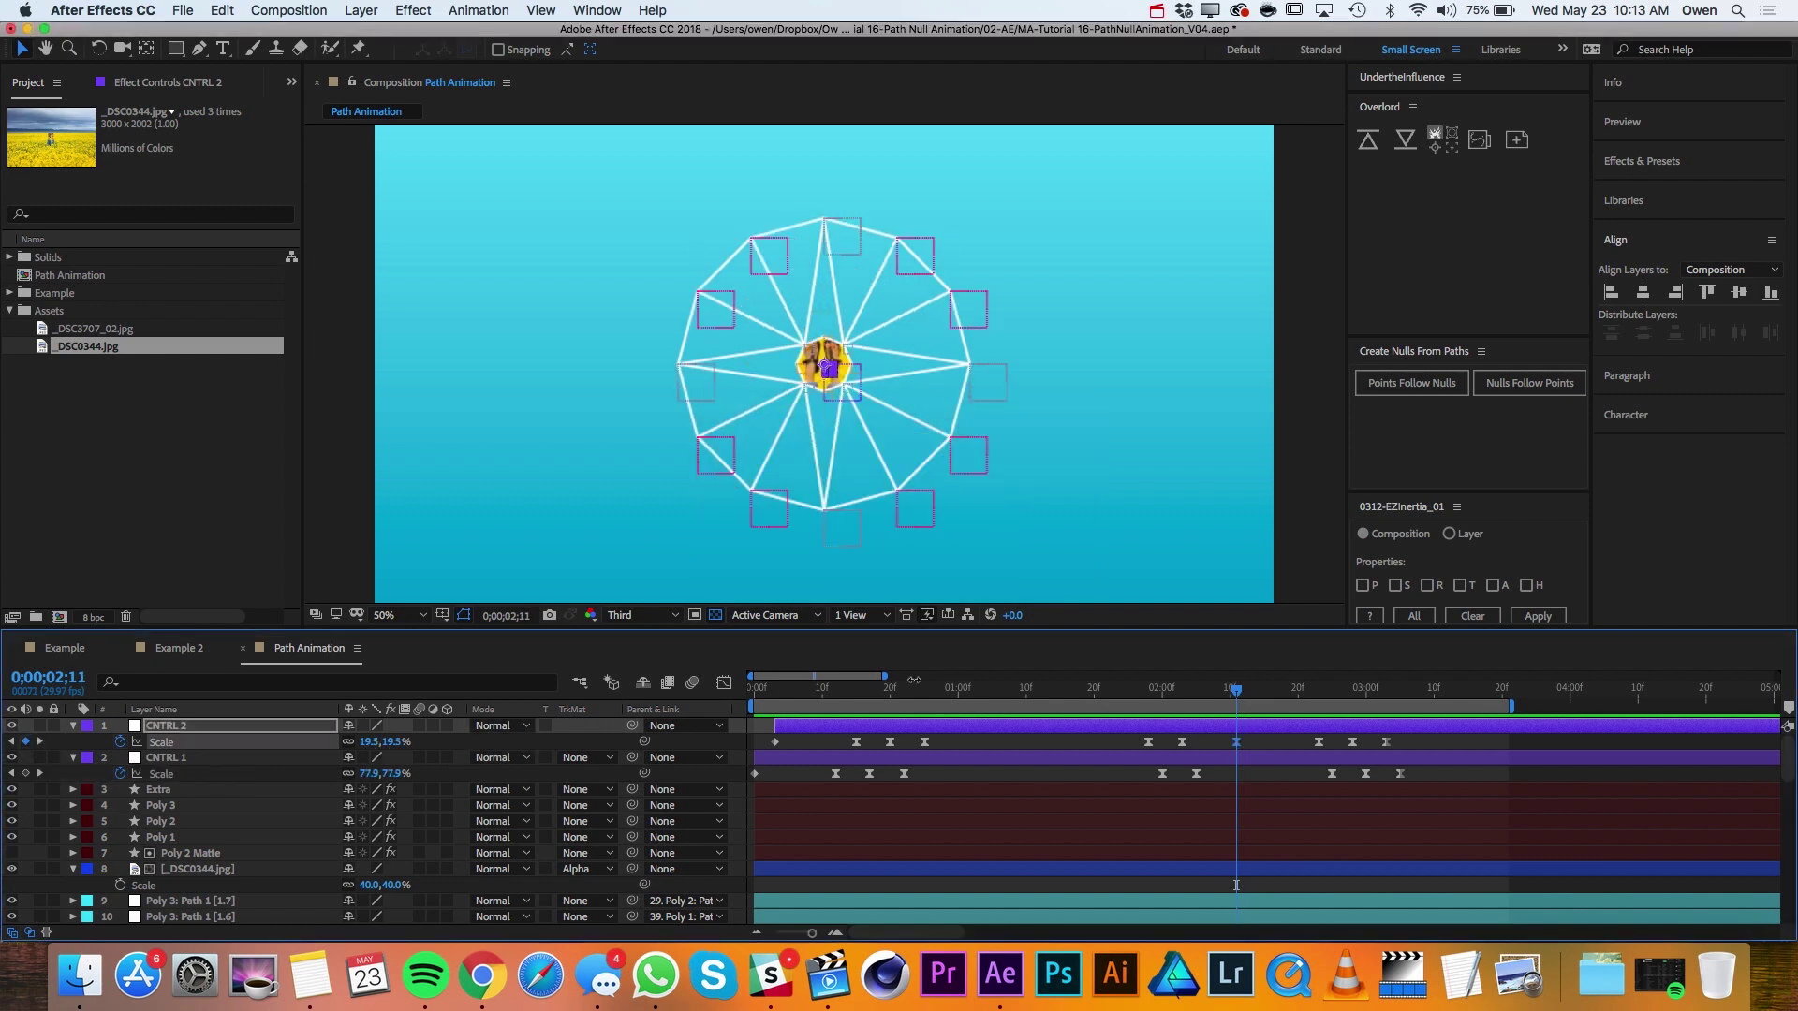
left_click(1237, 743, "super")
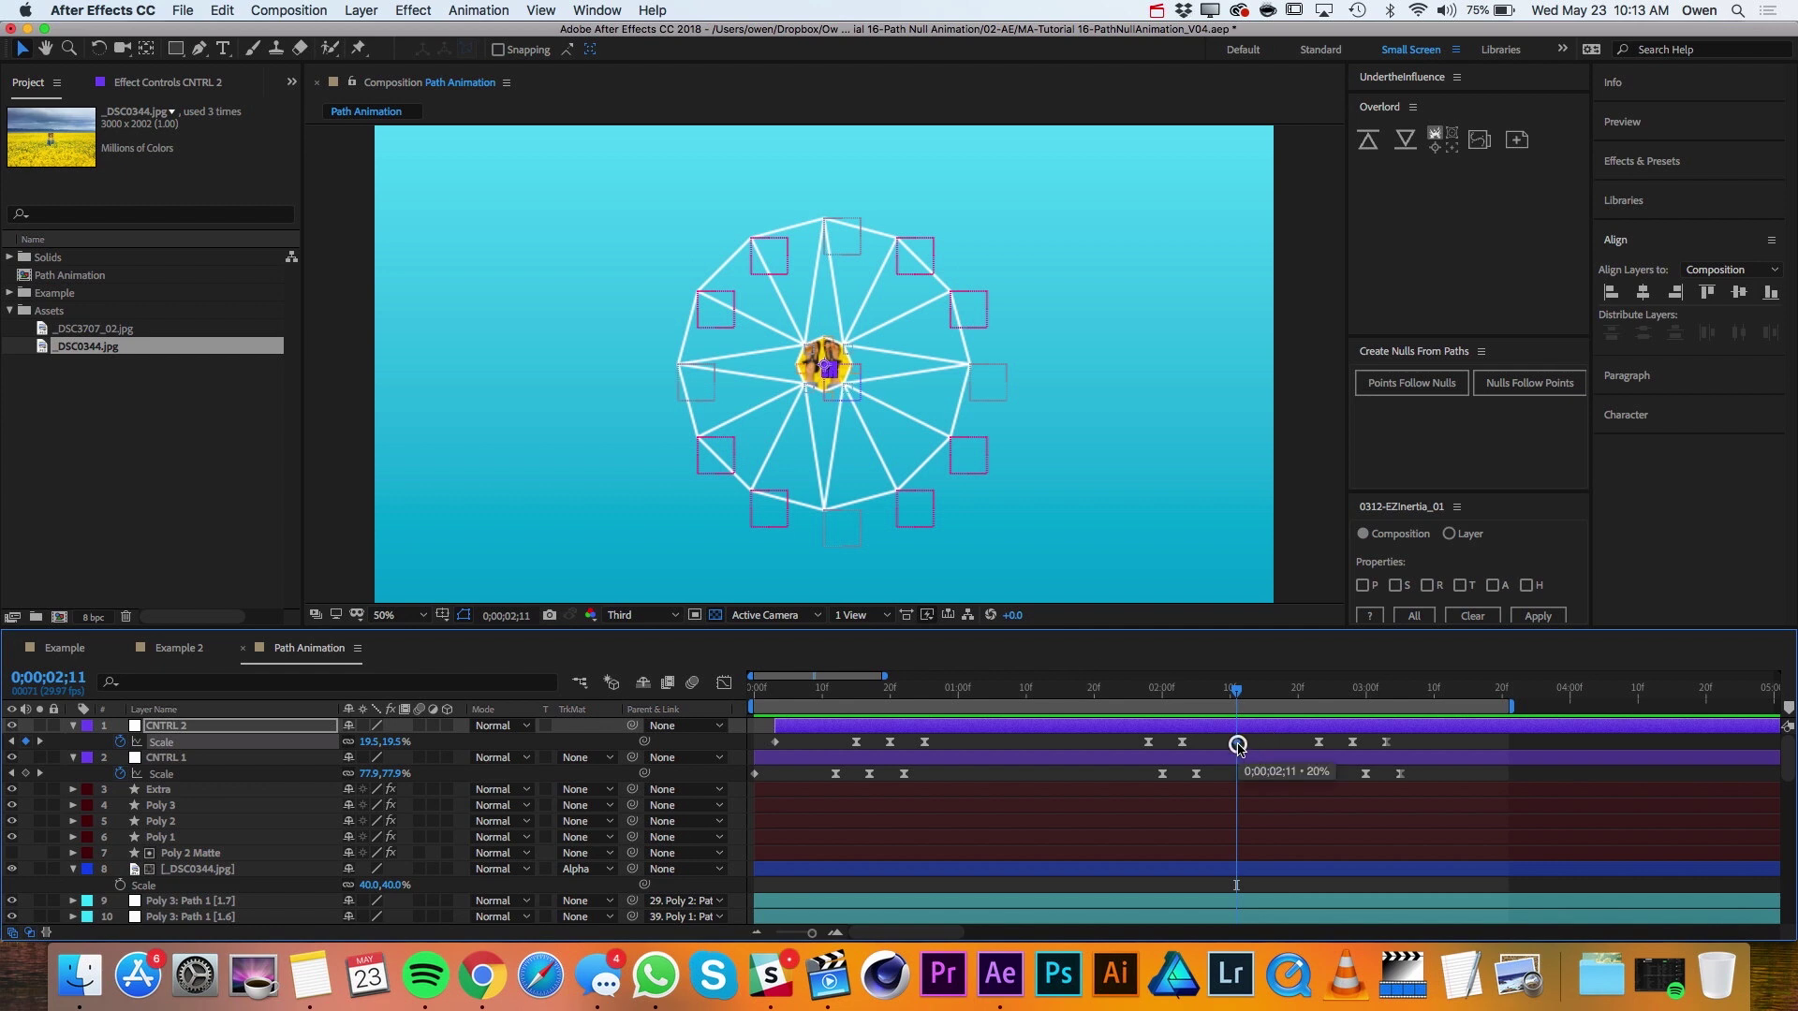
Set CNTRL 2's Scale to 0% at 2;13.
key("Page_Down")
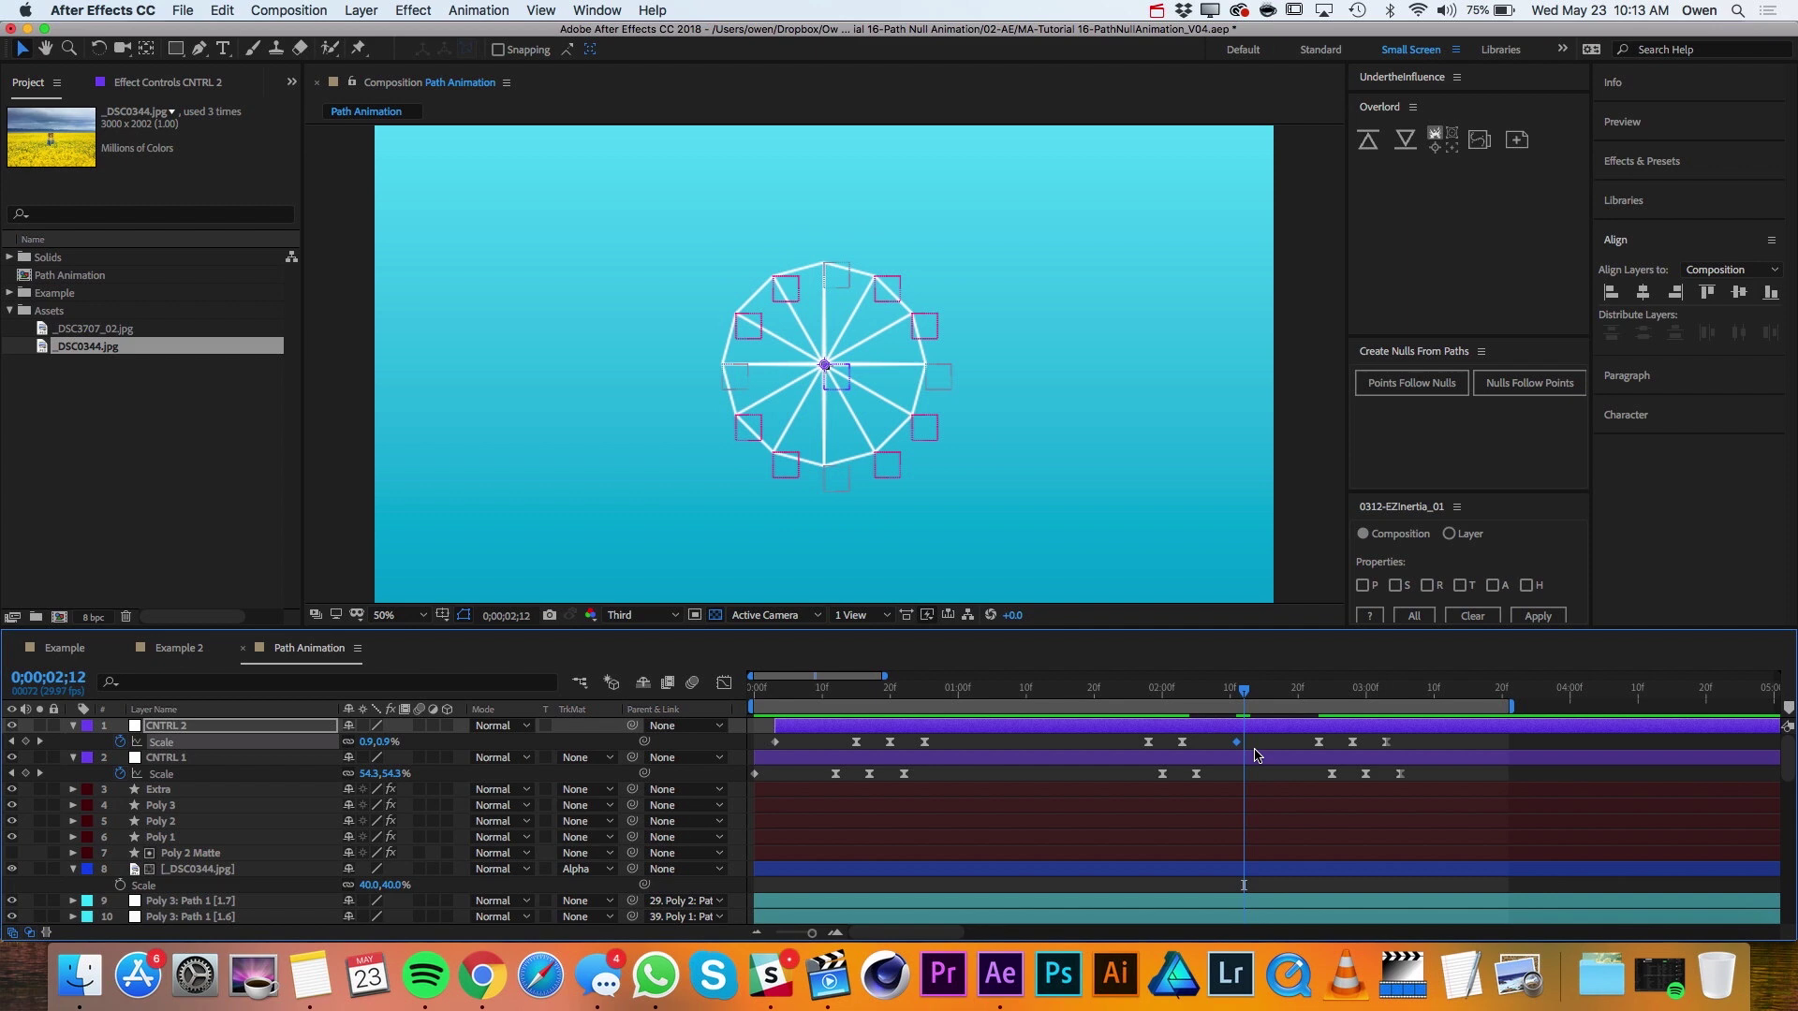
key("Page_Down")
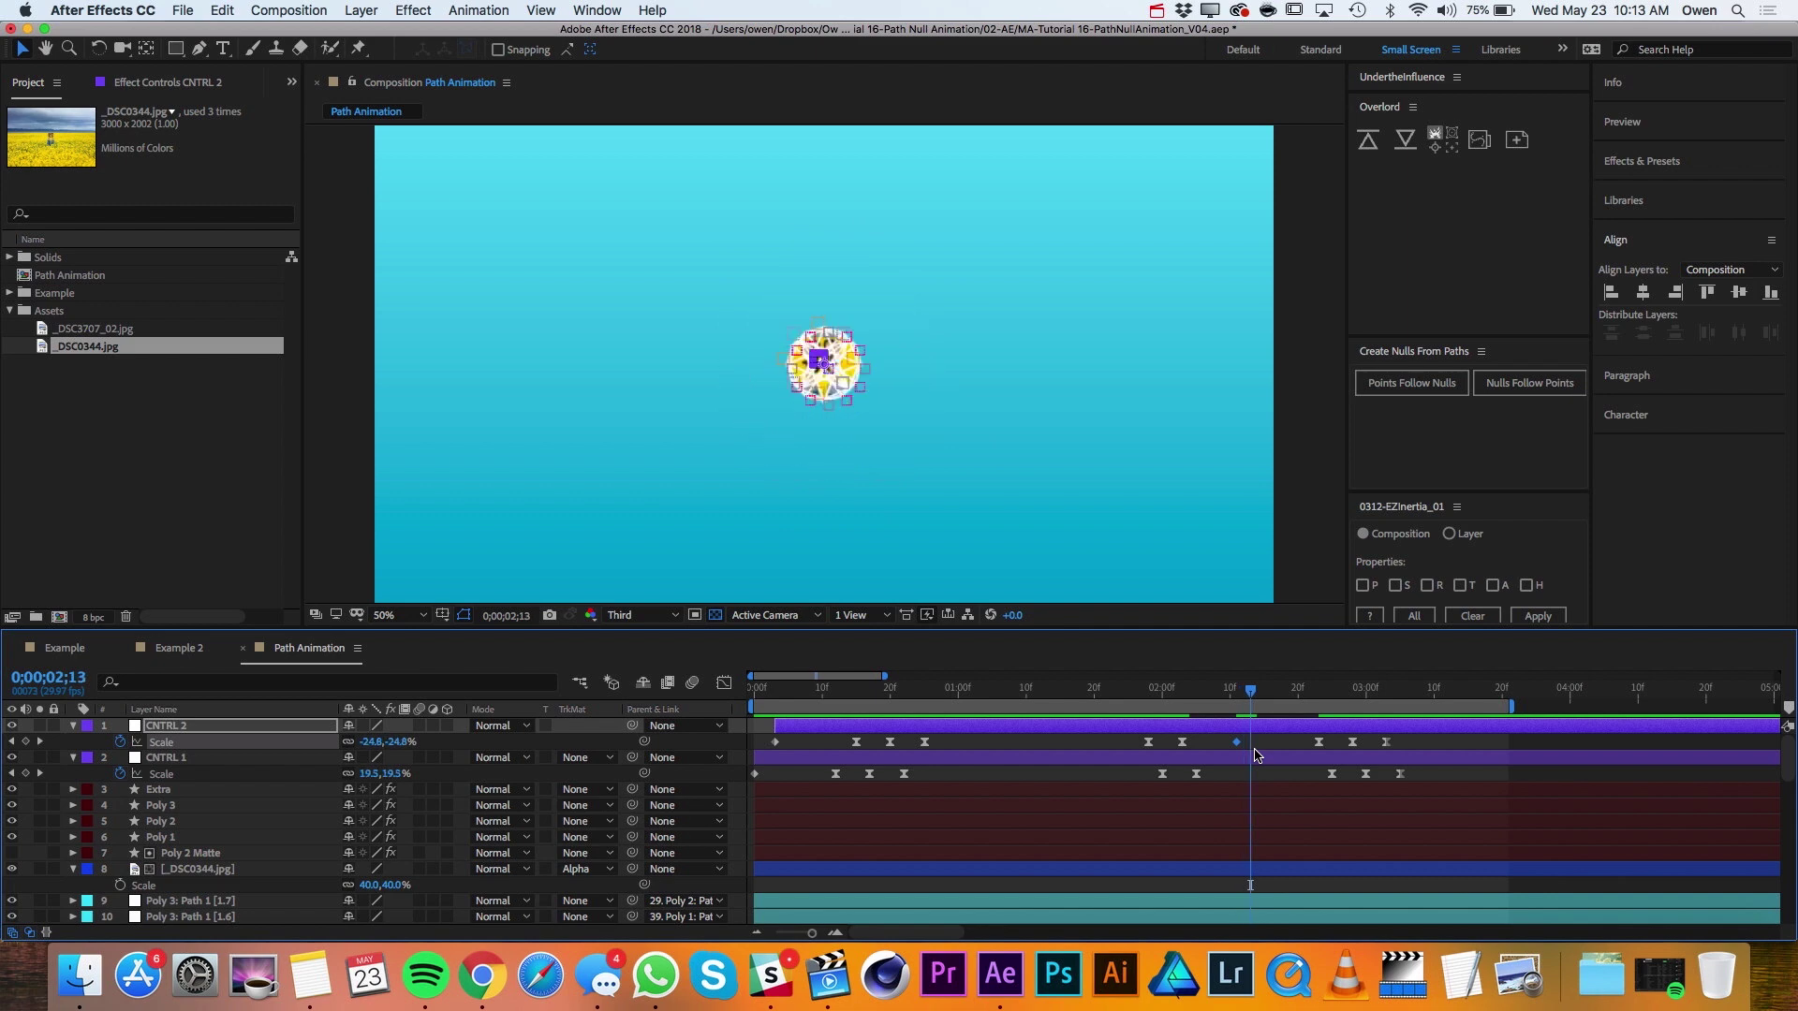
left_click(26, 742)
left_click(372, 742)
type("0")
key("Return")
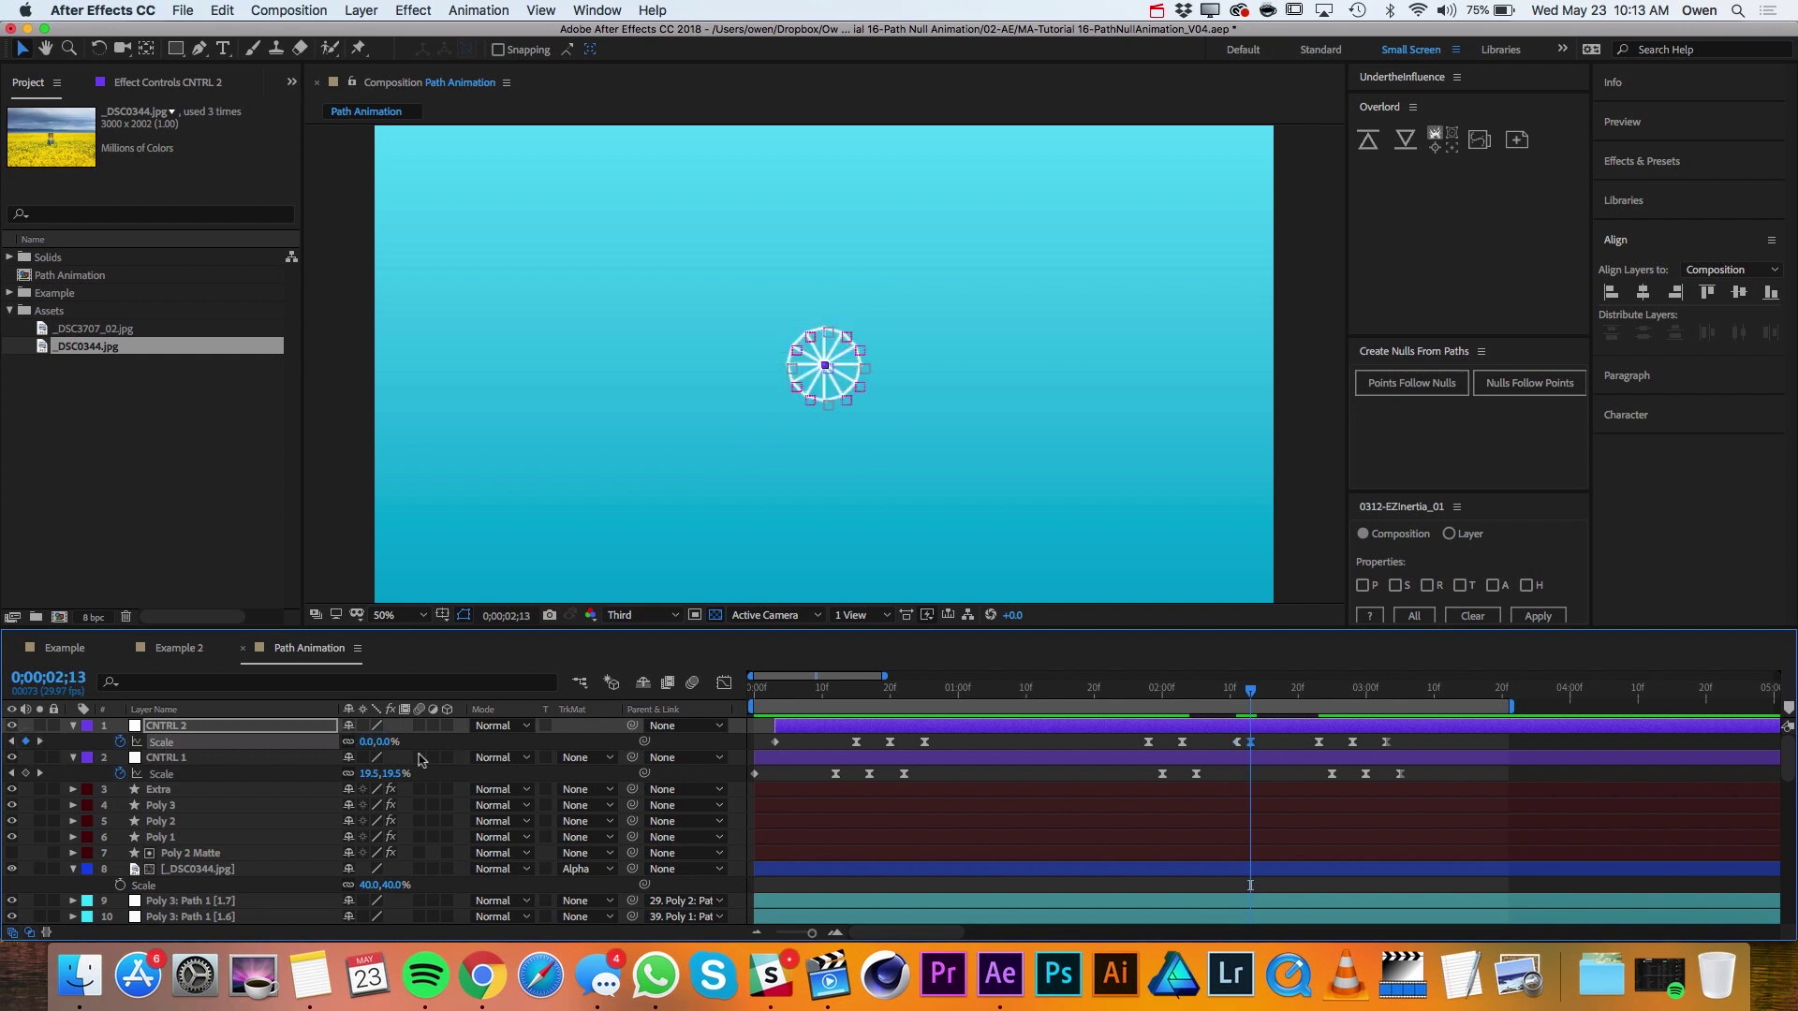
left_click(1253, 749)
key("Page_Down")
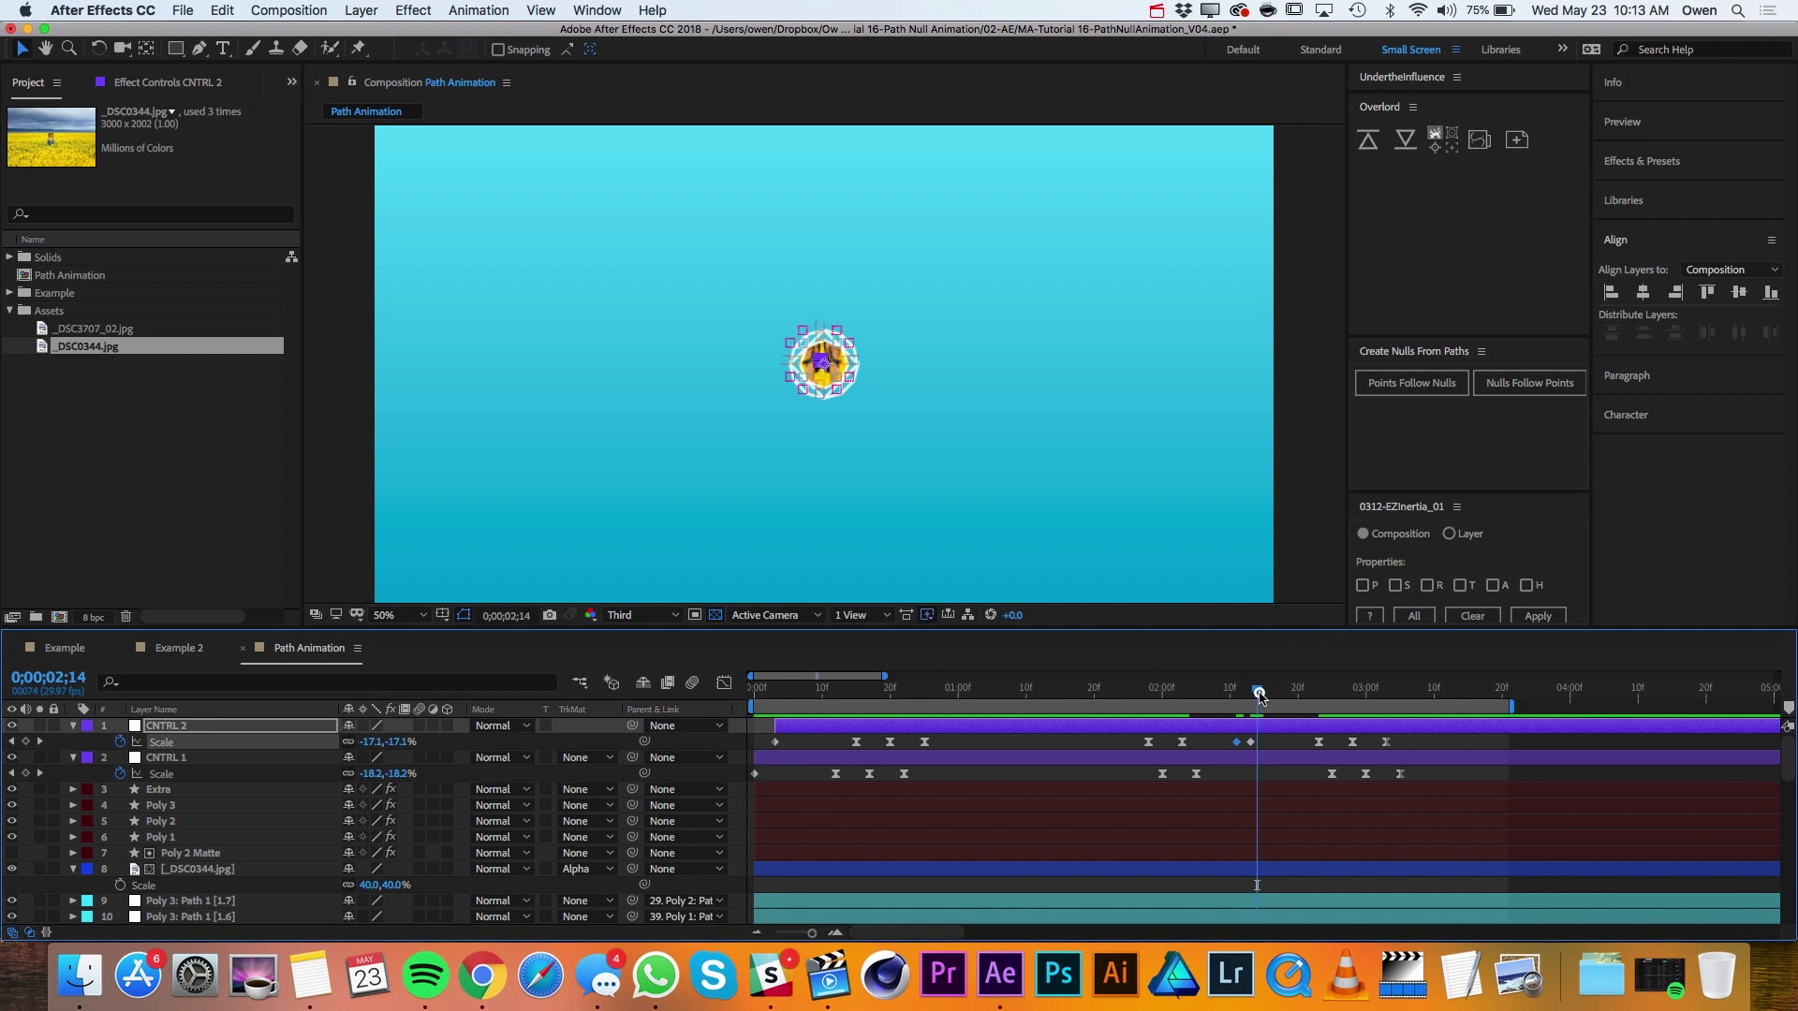
mouse_move(1258, 694)
left_mouse_down()
mouse_move(1280, 698)
mouse_move(1197, 697)
mouse_move(1250, 698)
left_mouse_up()
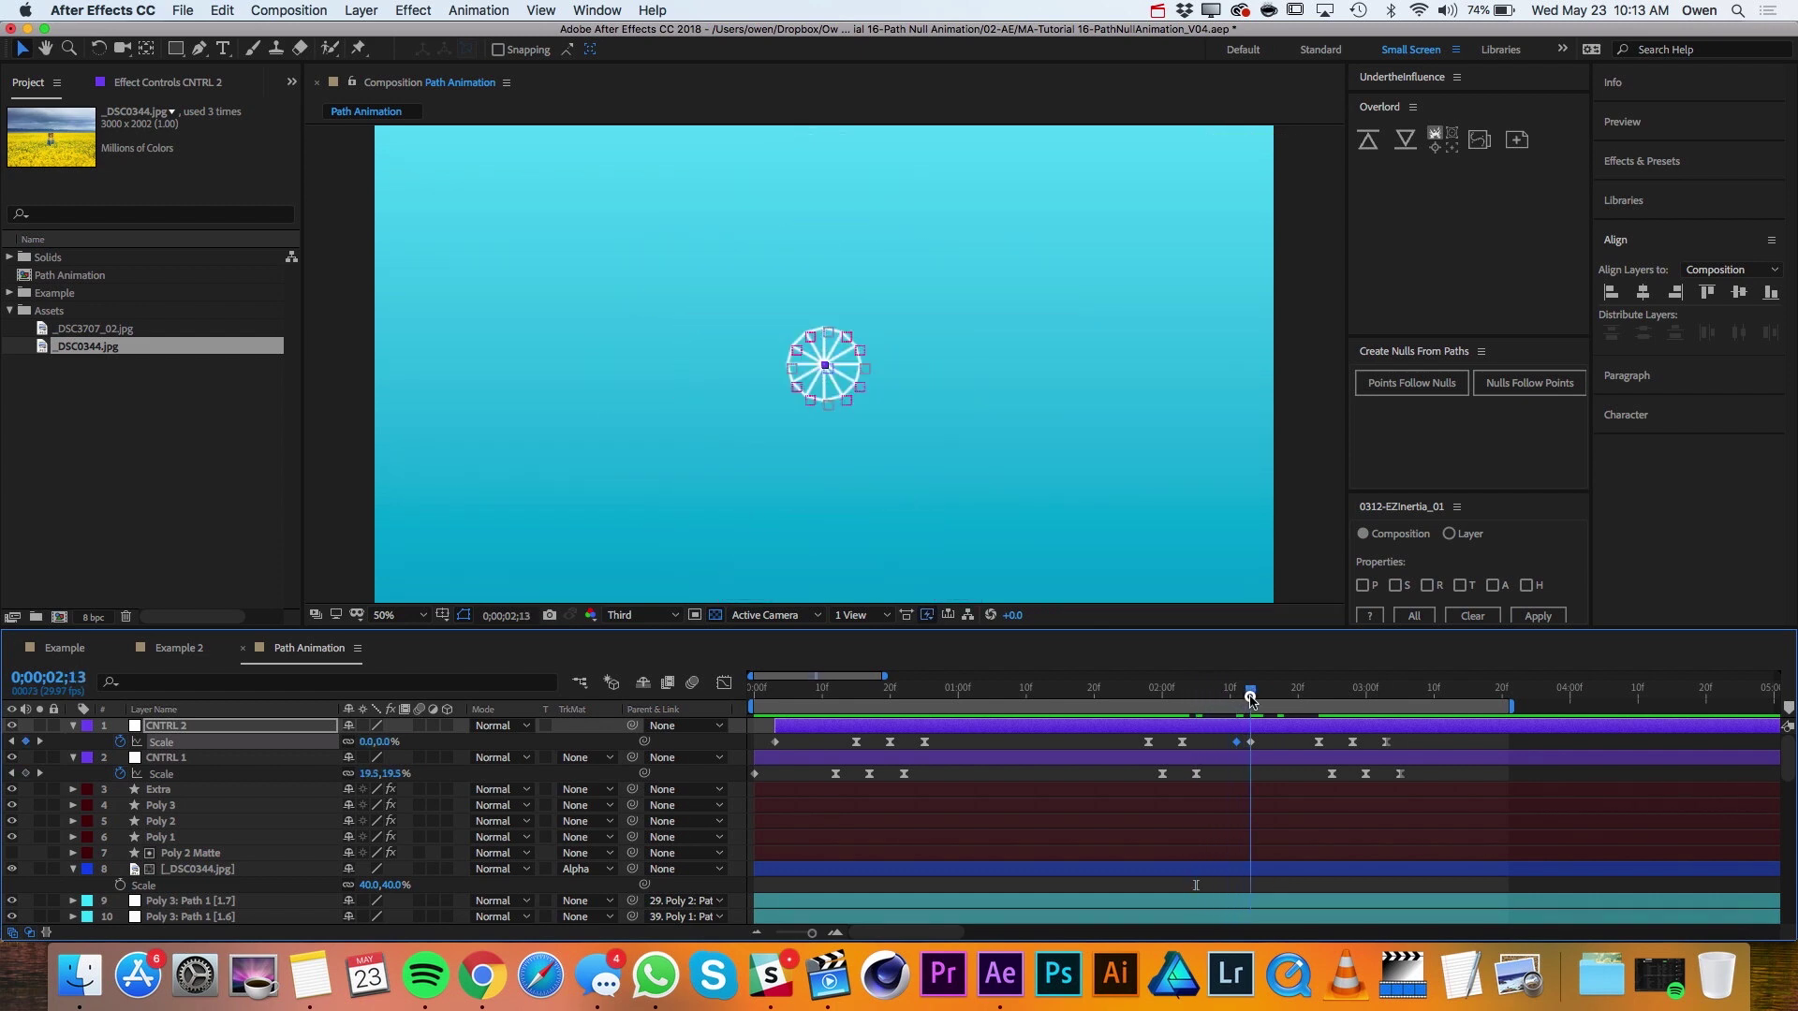
key("space")
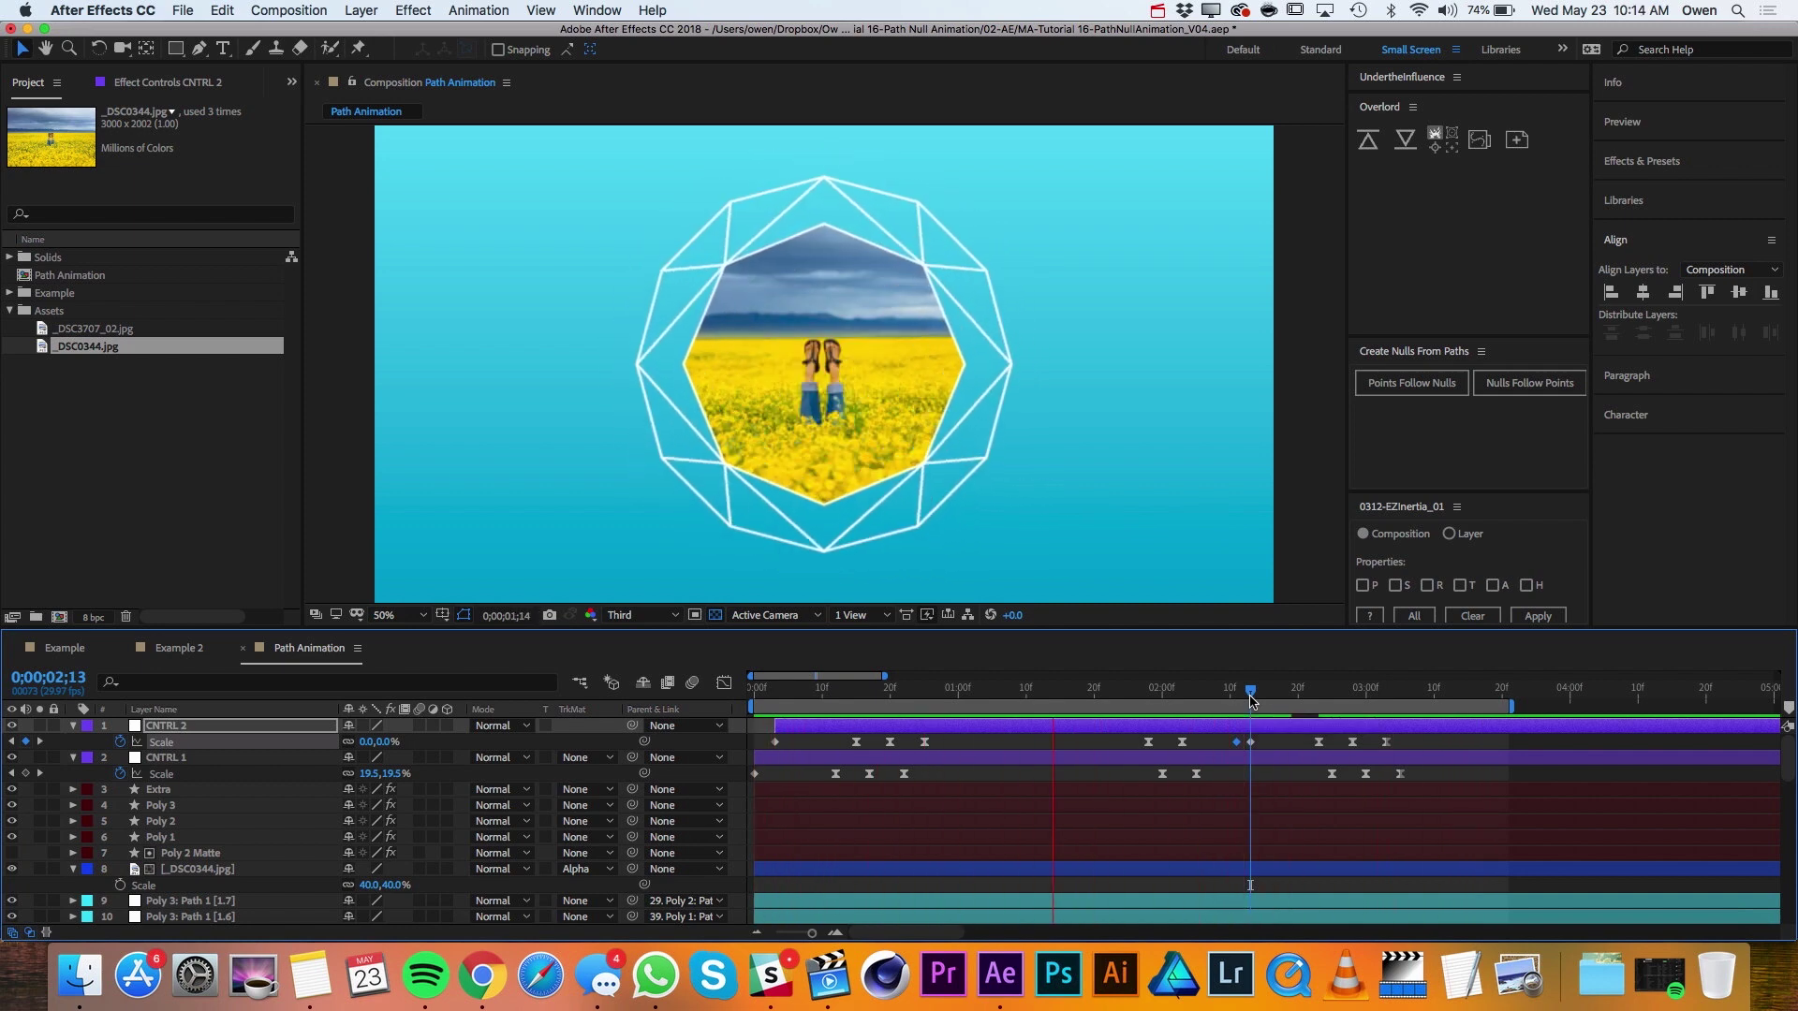
mouse_move(1250, 701)
left_mouse_down()
mouse_move(1223, 694)
mouse_move(1251, 697)
left_mouse_up()
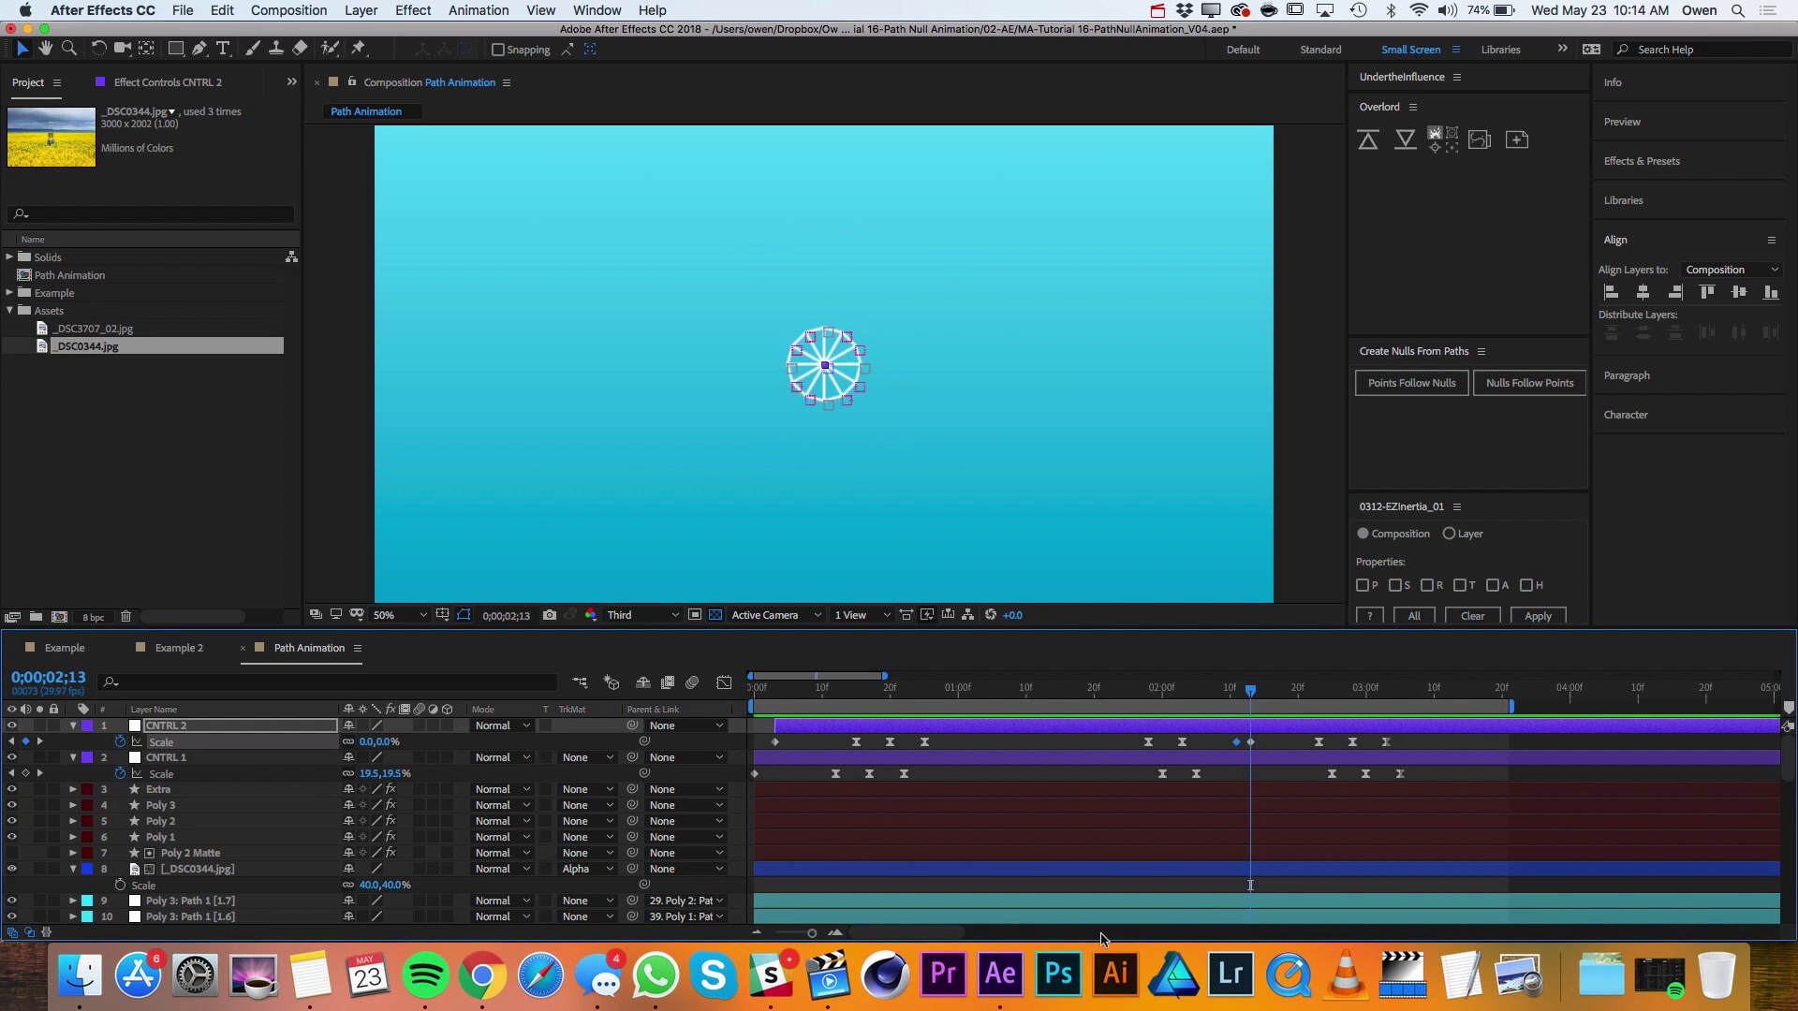
left_click(1208, 870)
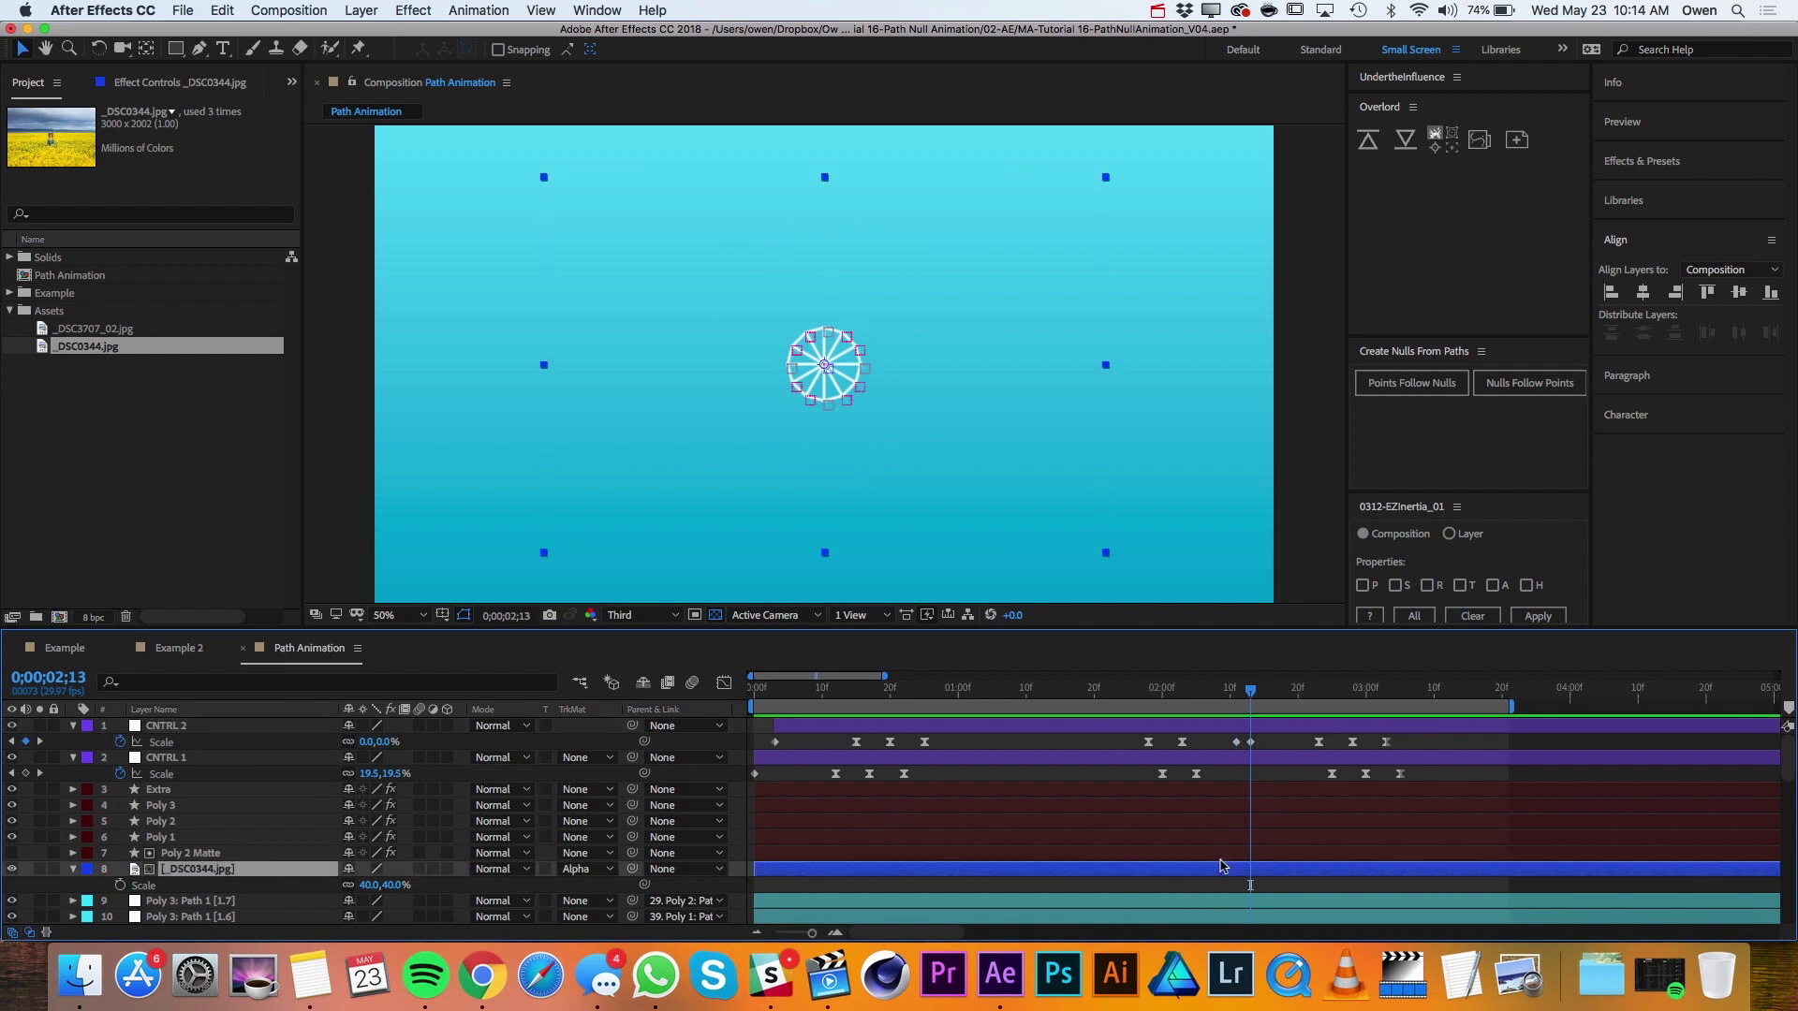
Split the Poly 2 Matte layer at the current time.
left_click(1222, 856, "shift")
left_click(1220, 835)
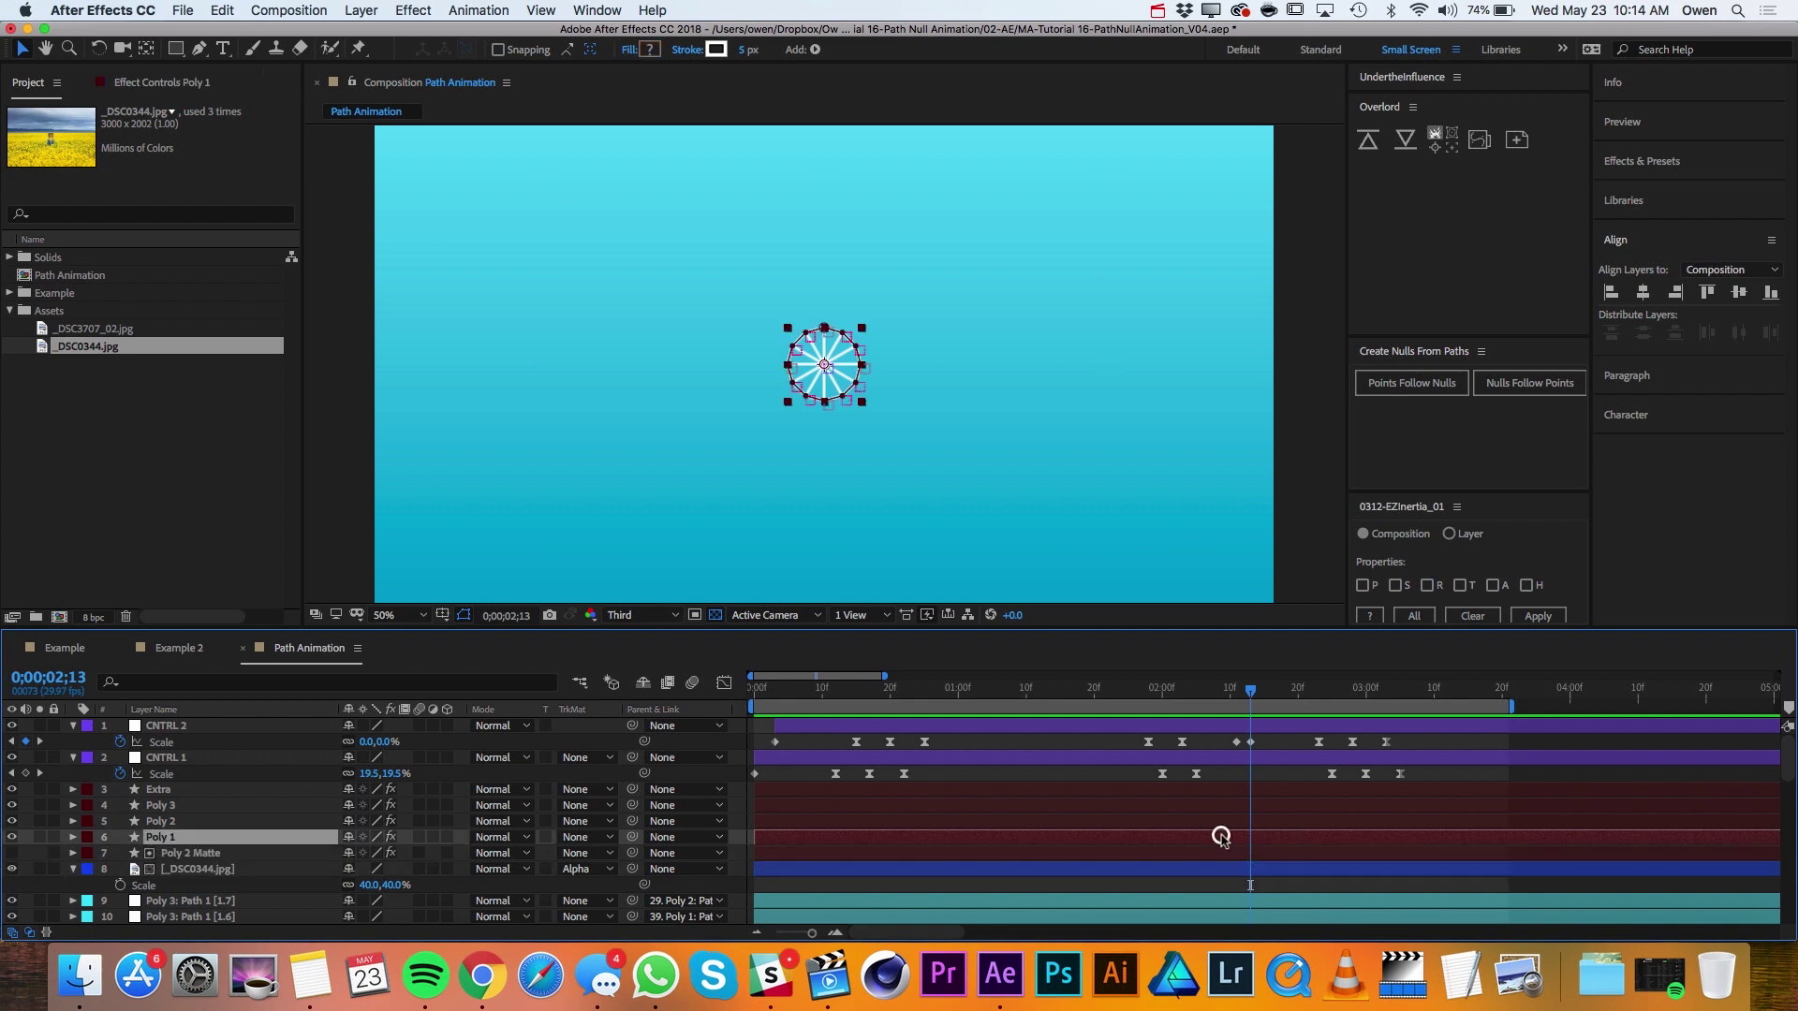
left_click(1223, 854)
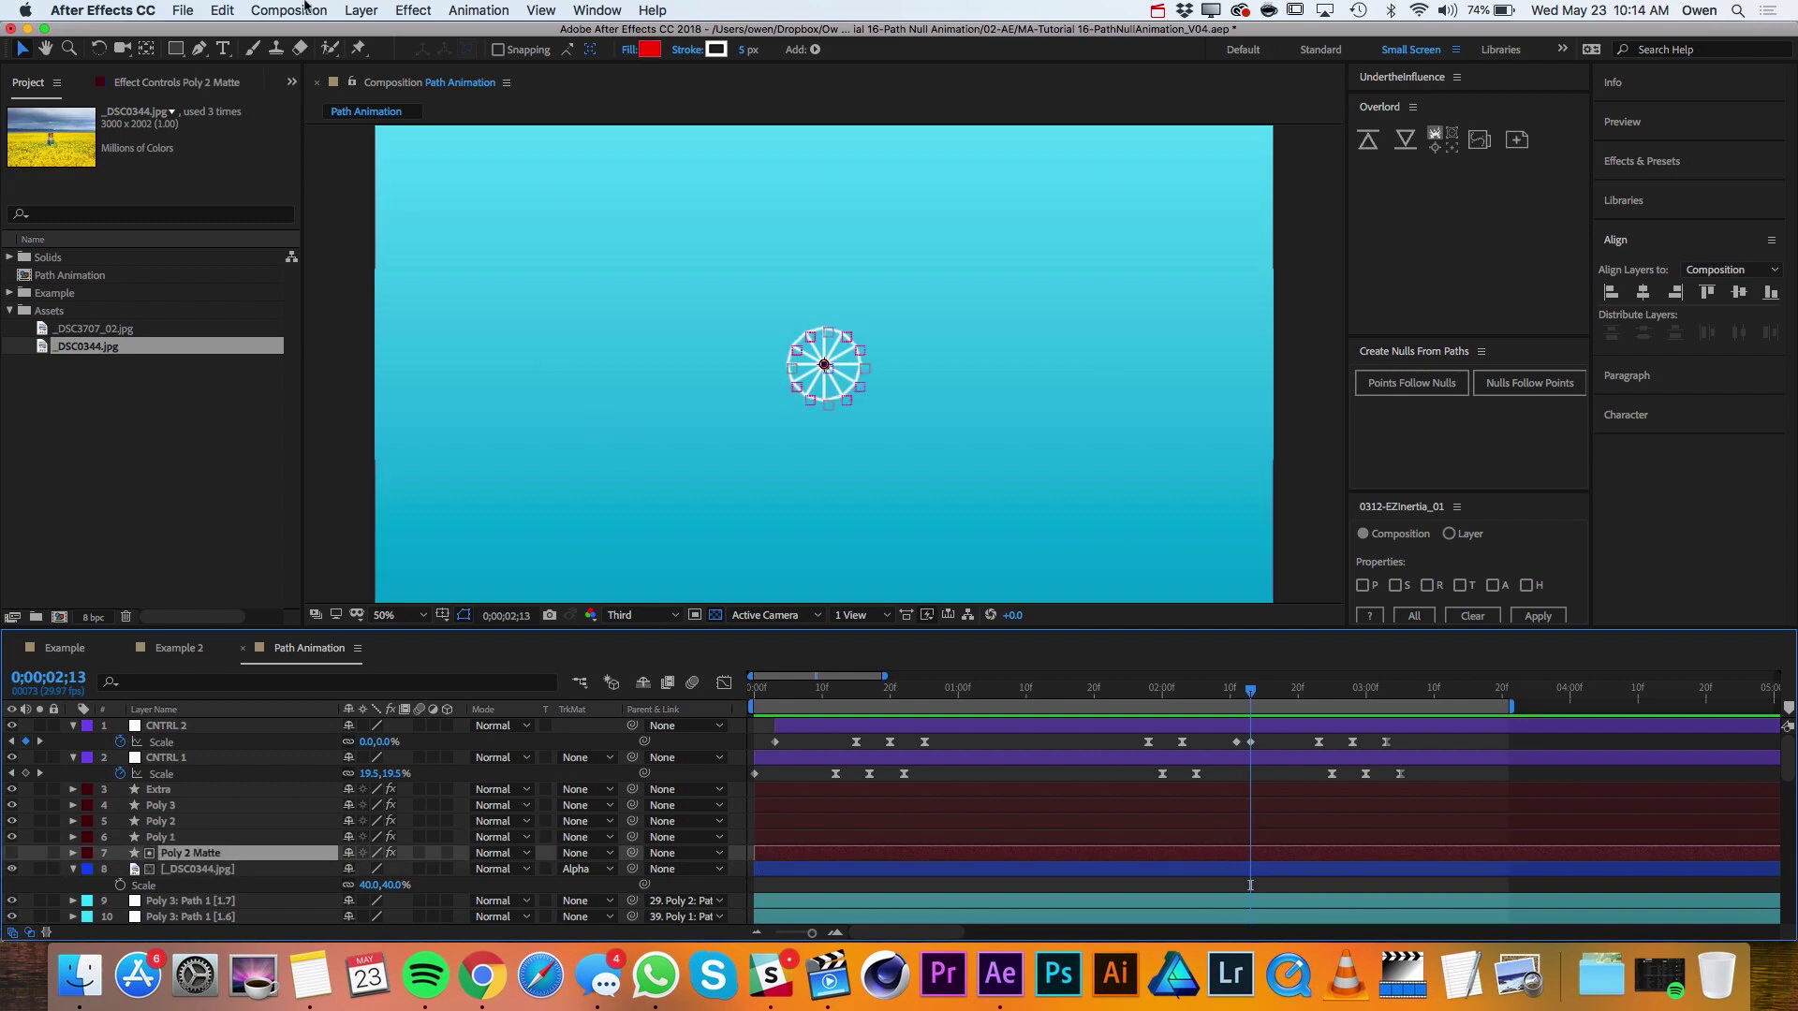
left_click(222, 11)
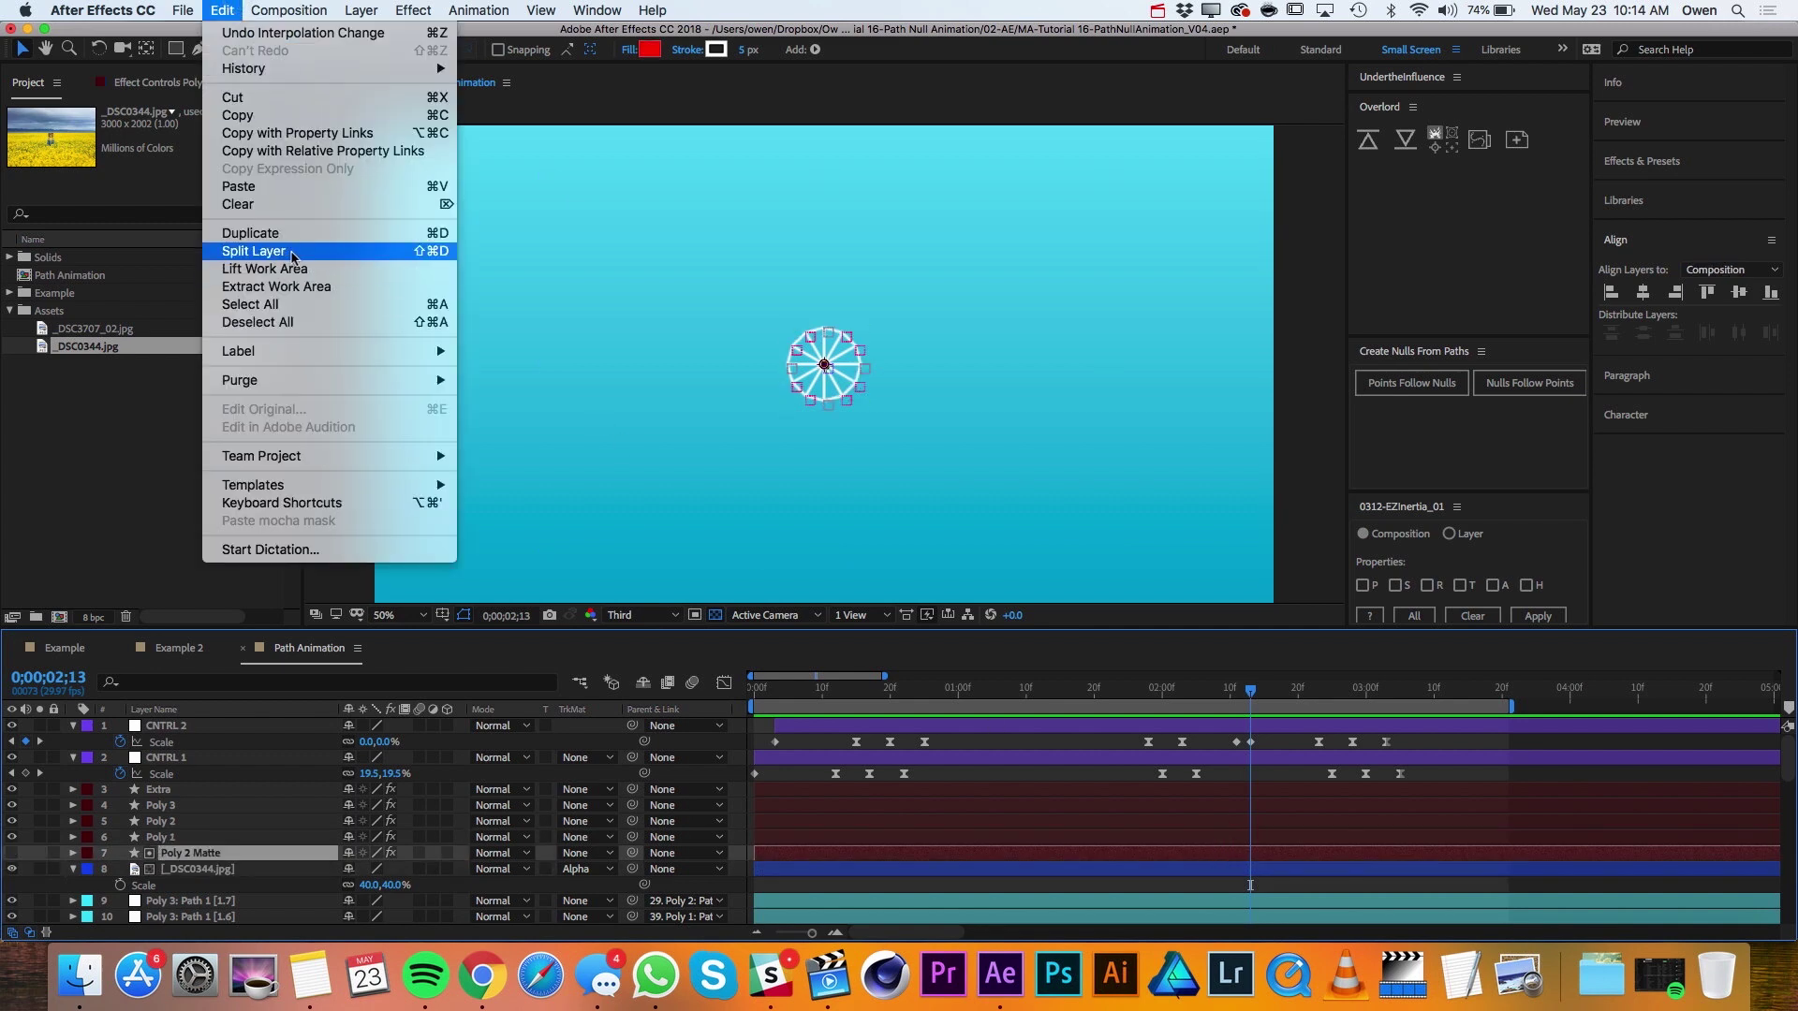
left_click(252, 251)
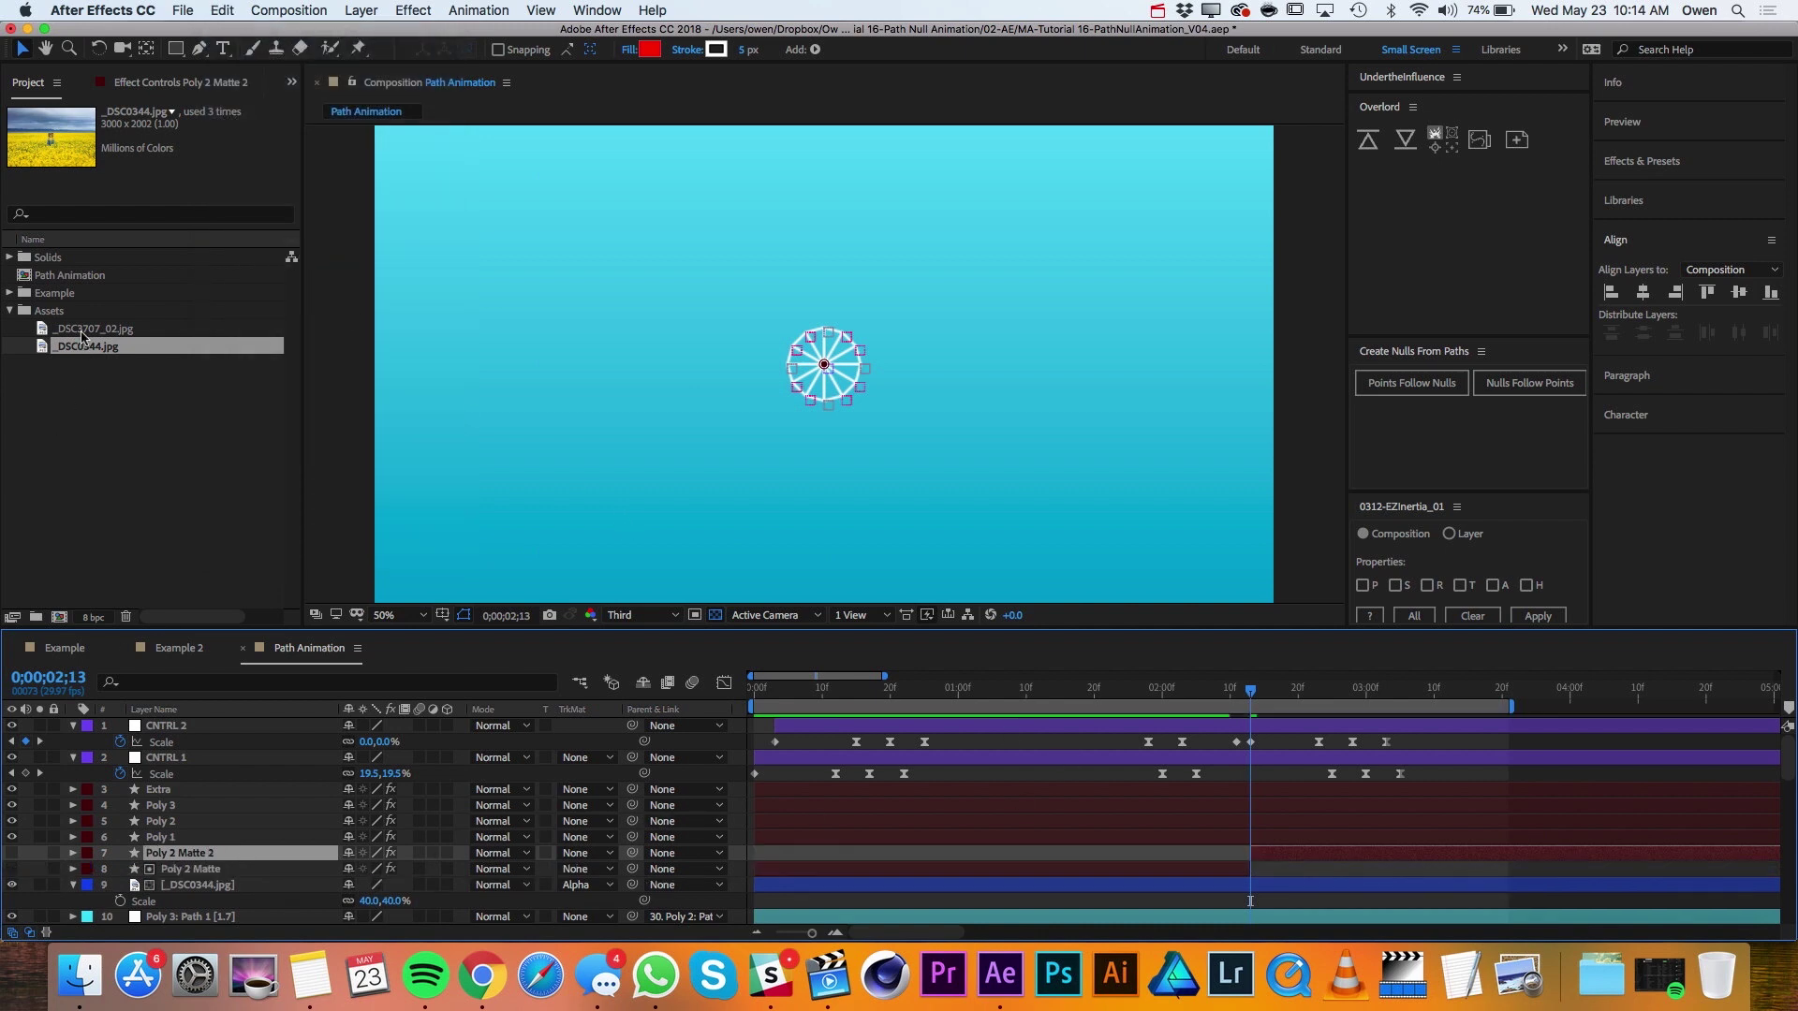
Add _DSC3707_02.jpg to the composition, alpha-matted to Poly 2 Matte 2.
left_click_drag(82, 332, 180, 861)
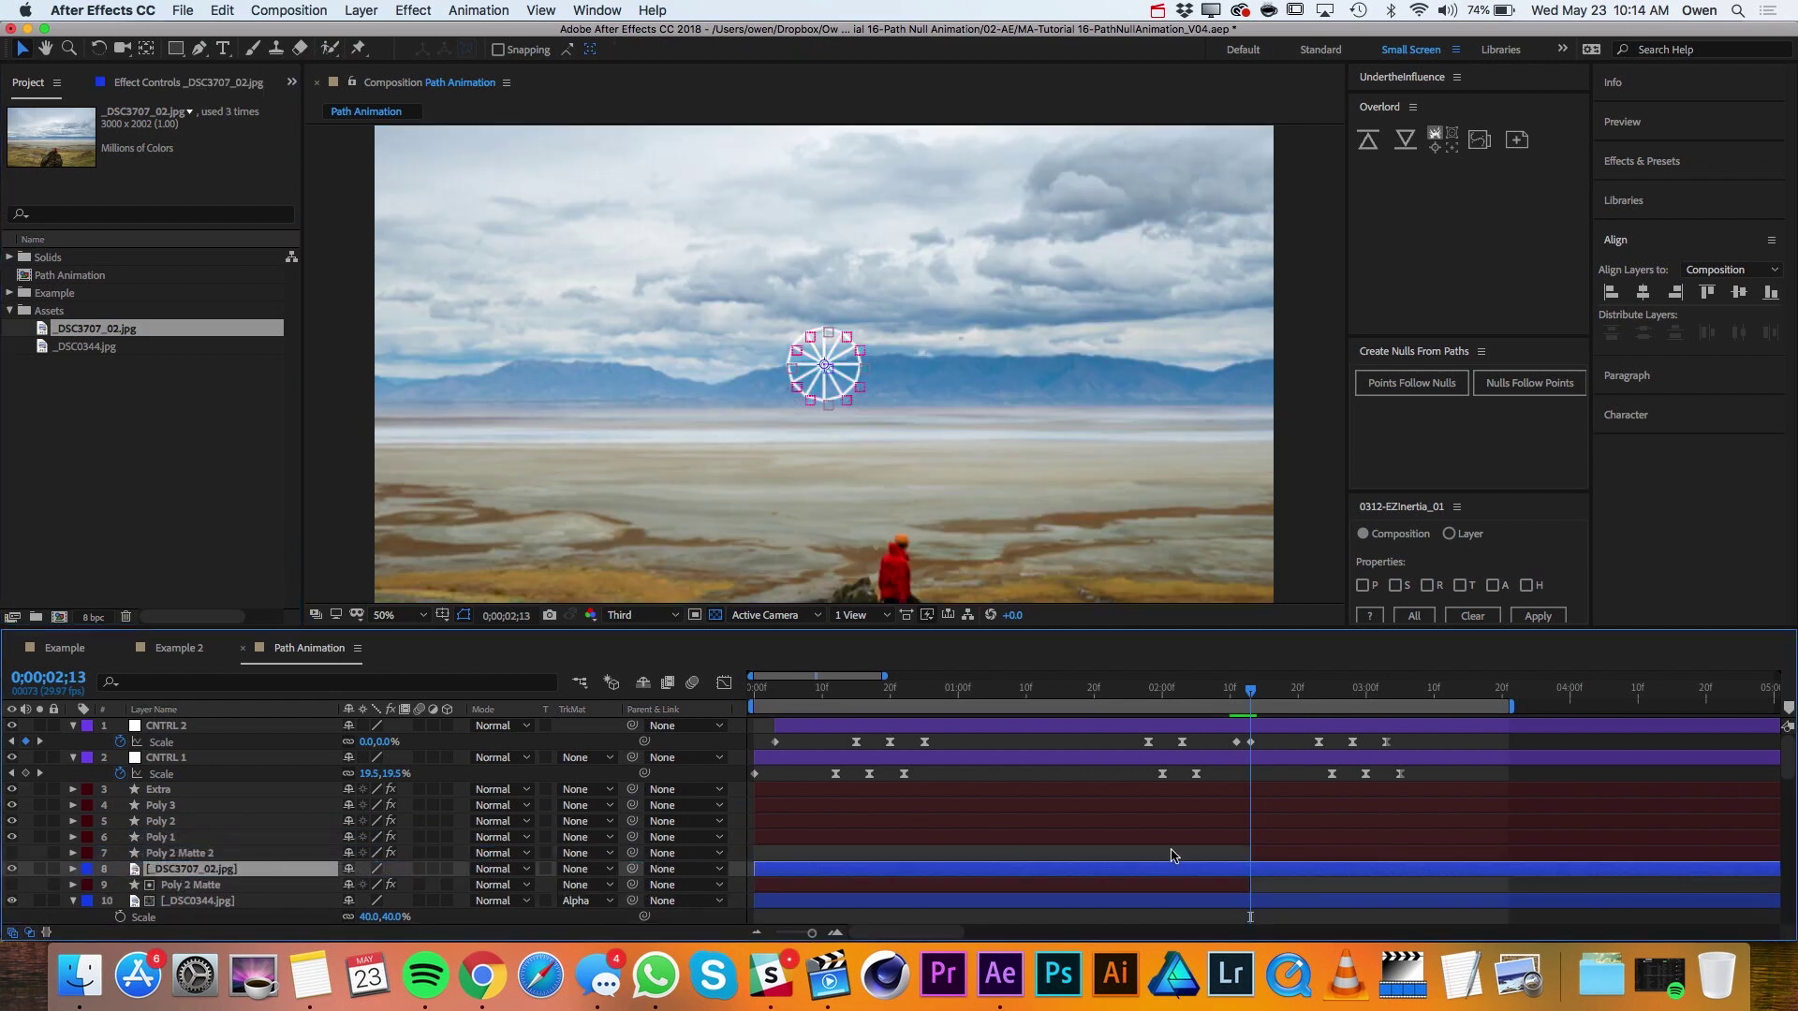
left_click(566, 868)
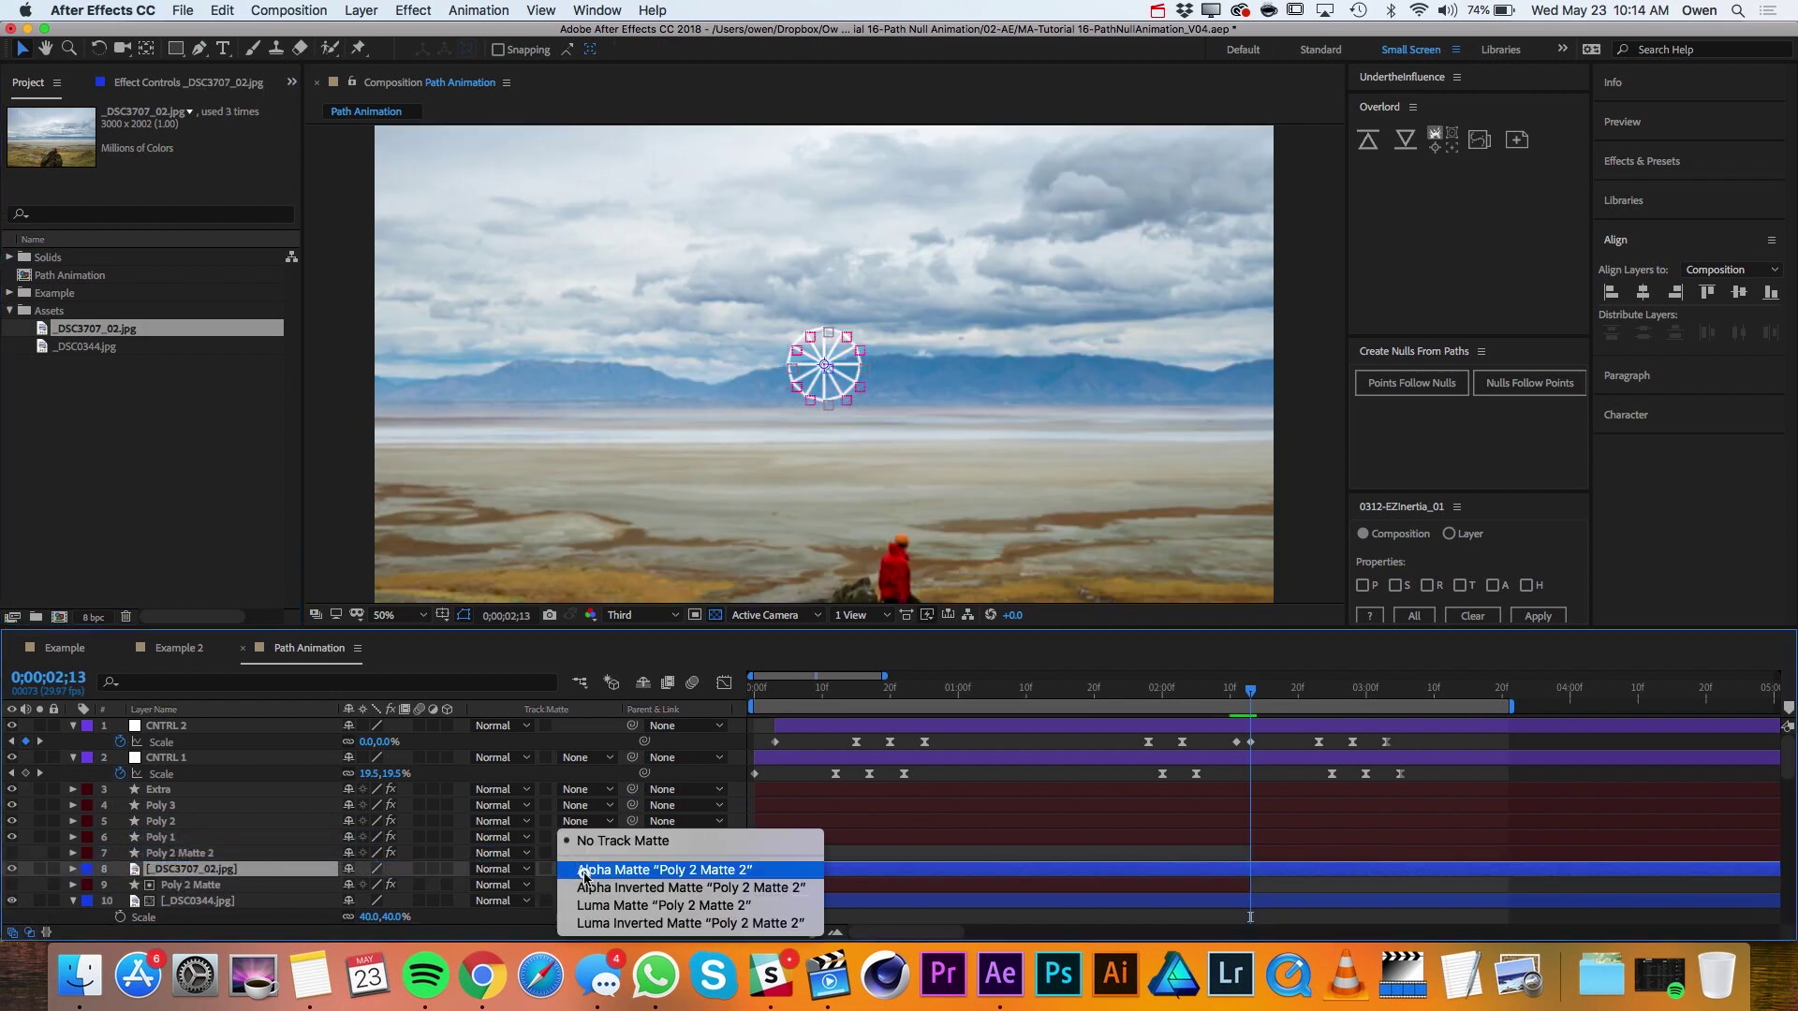
left_click(584, 872)
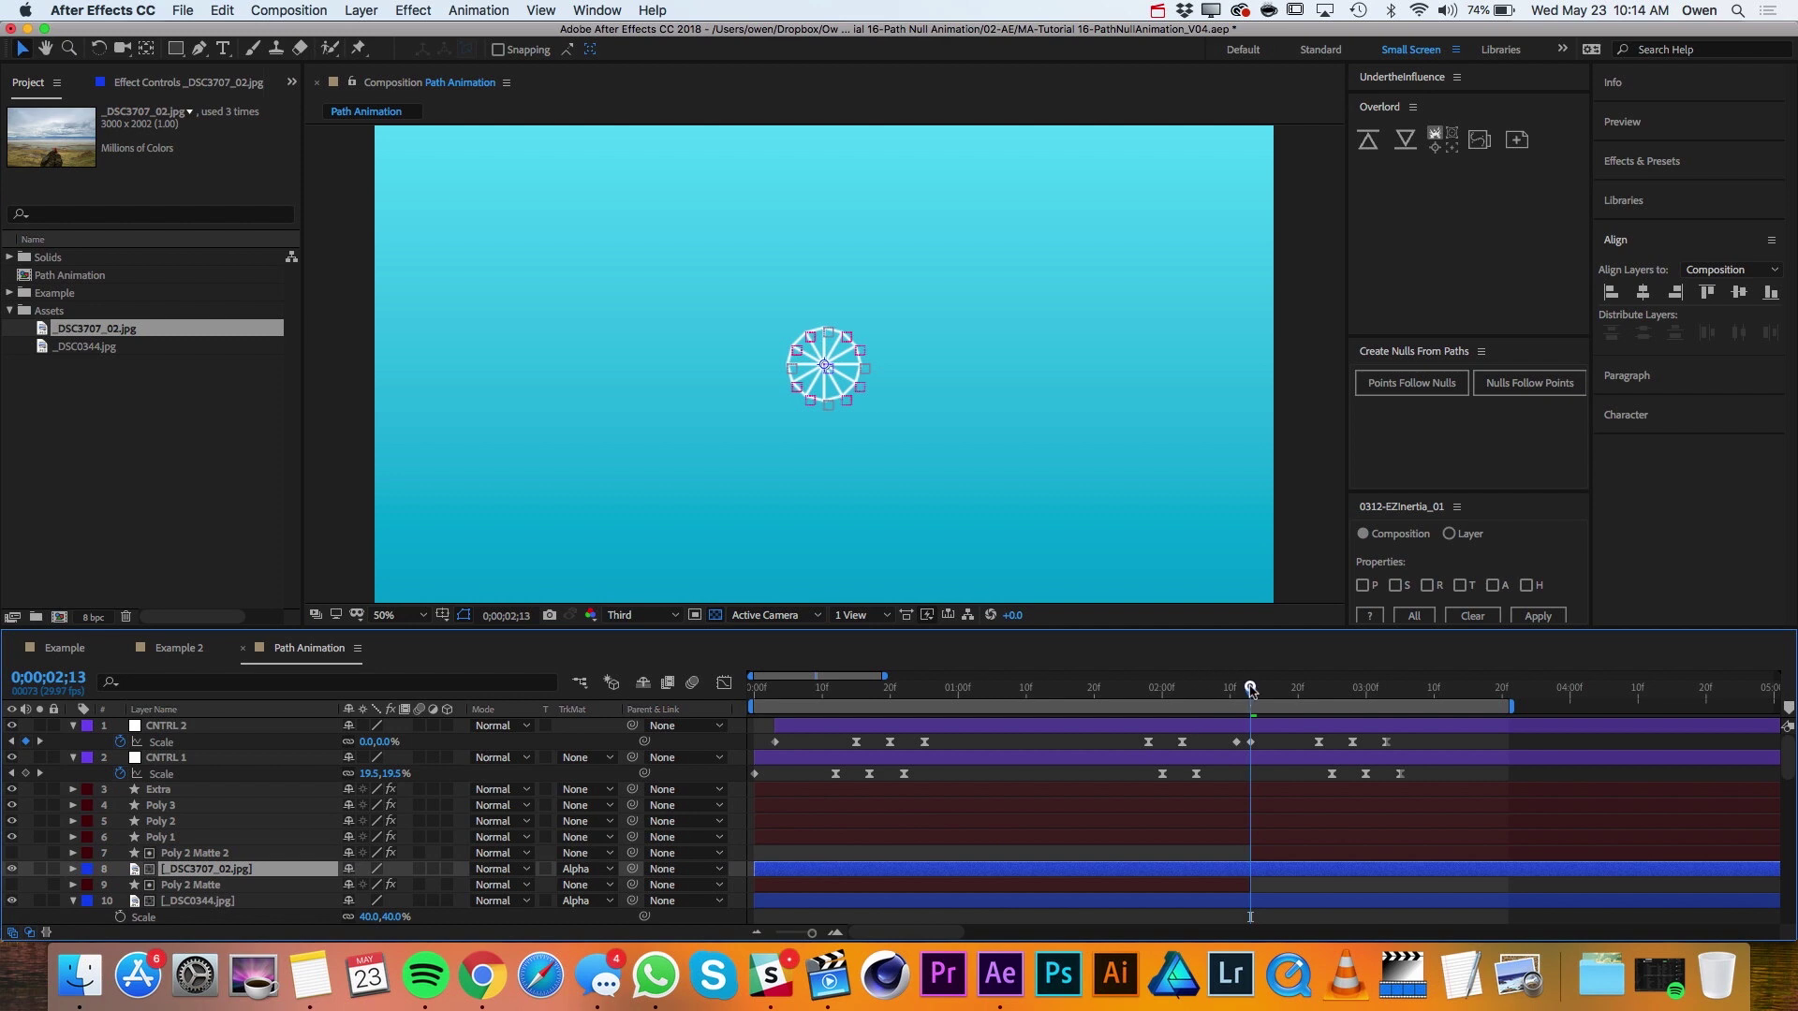
key("space")
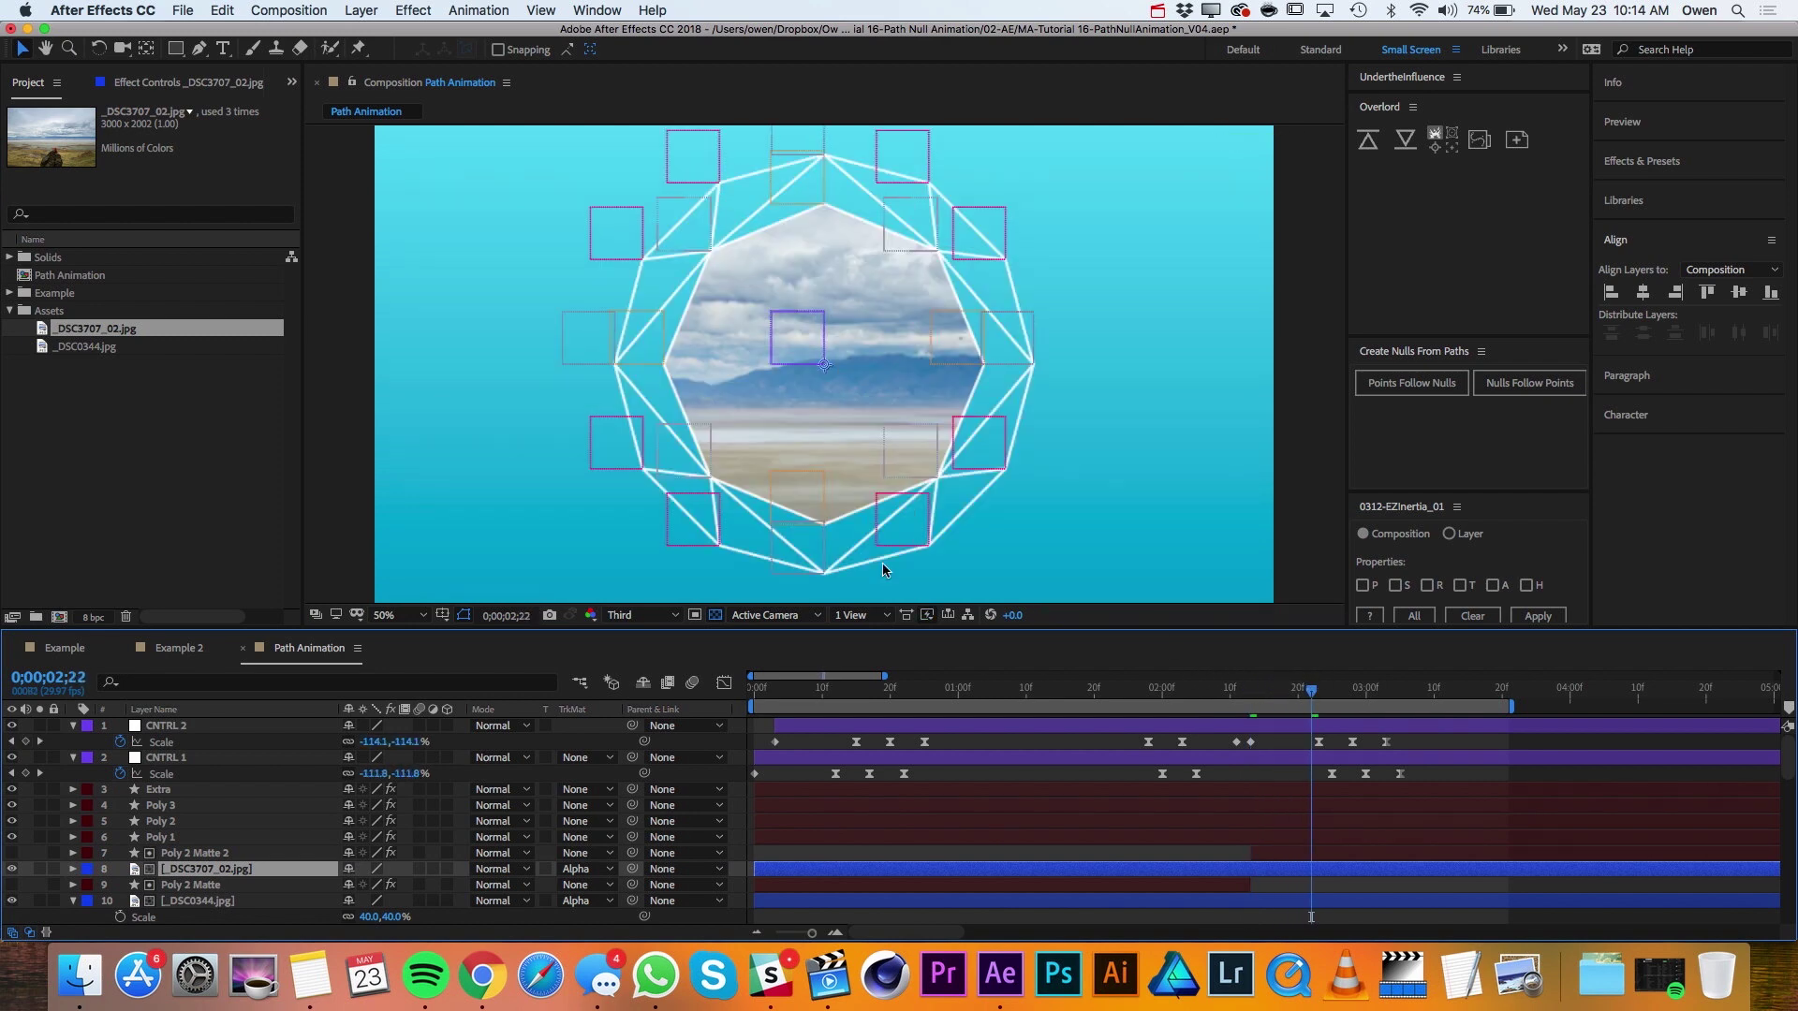
Scale the _DSC3707_02.jpg photo to 50% and nudge it upward.
key("s")
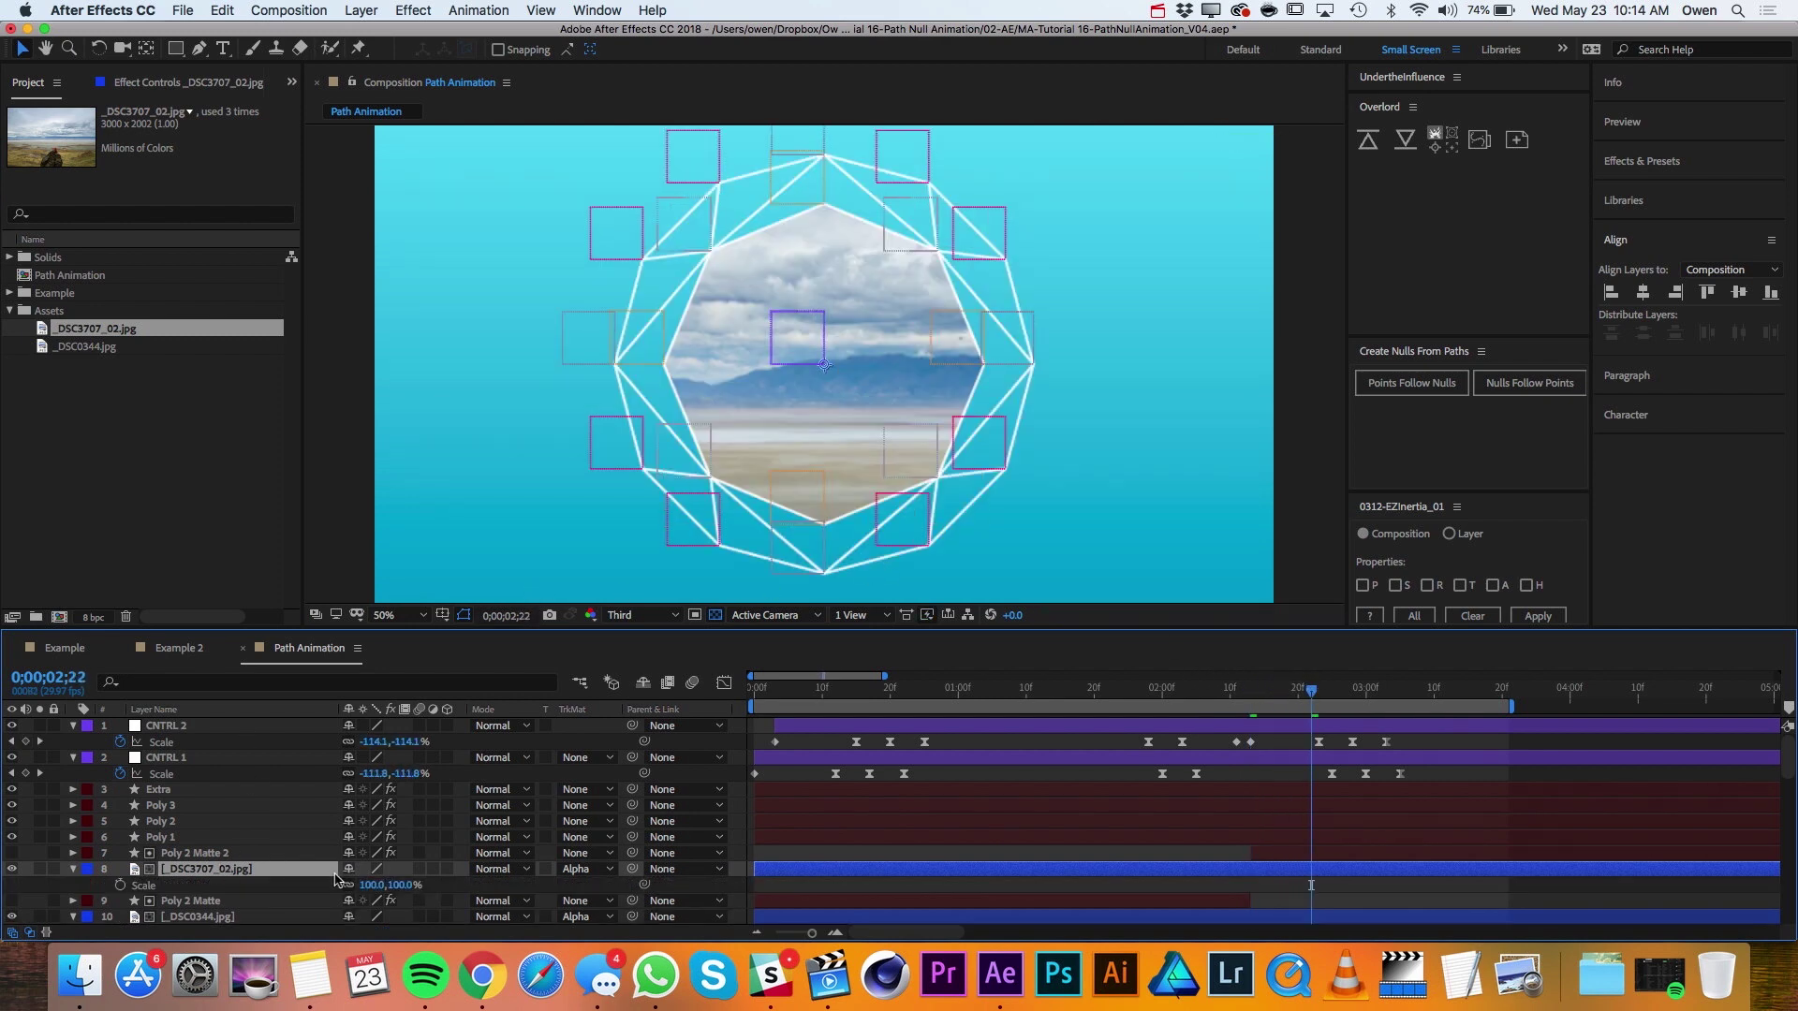
left_click(369, 886)
type("50")
key("Return")
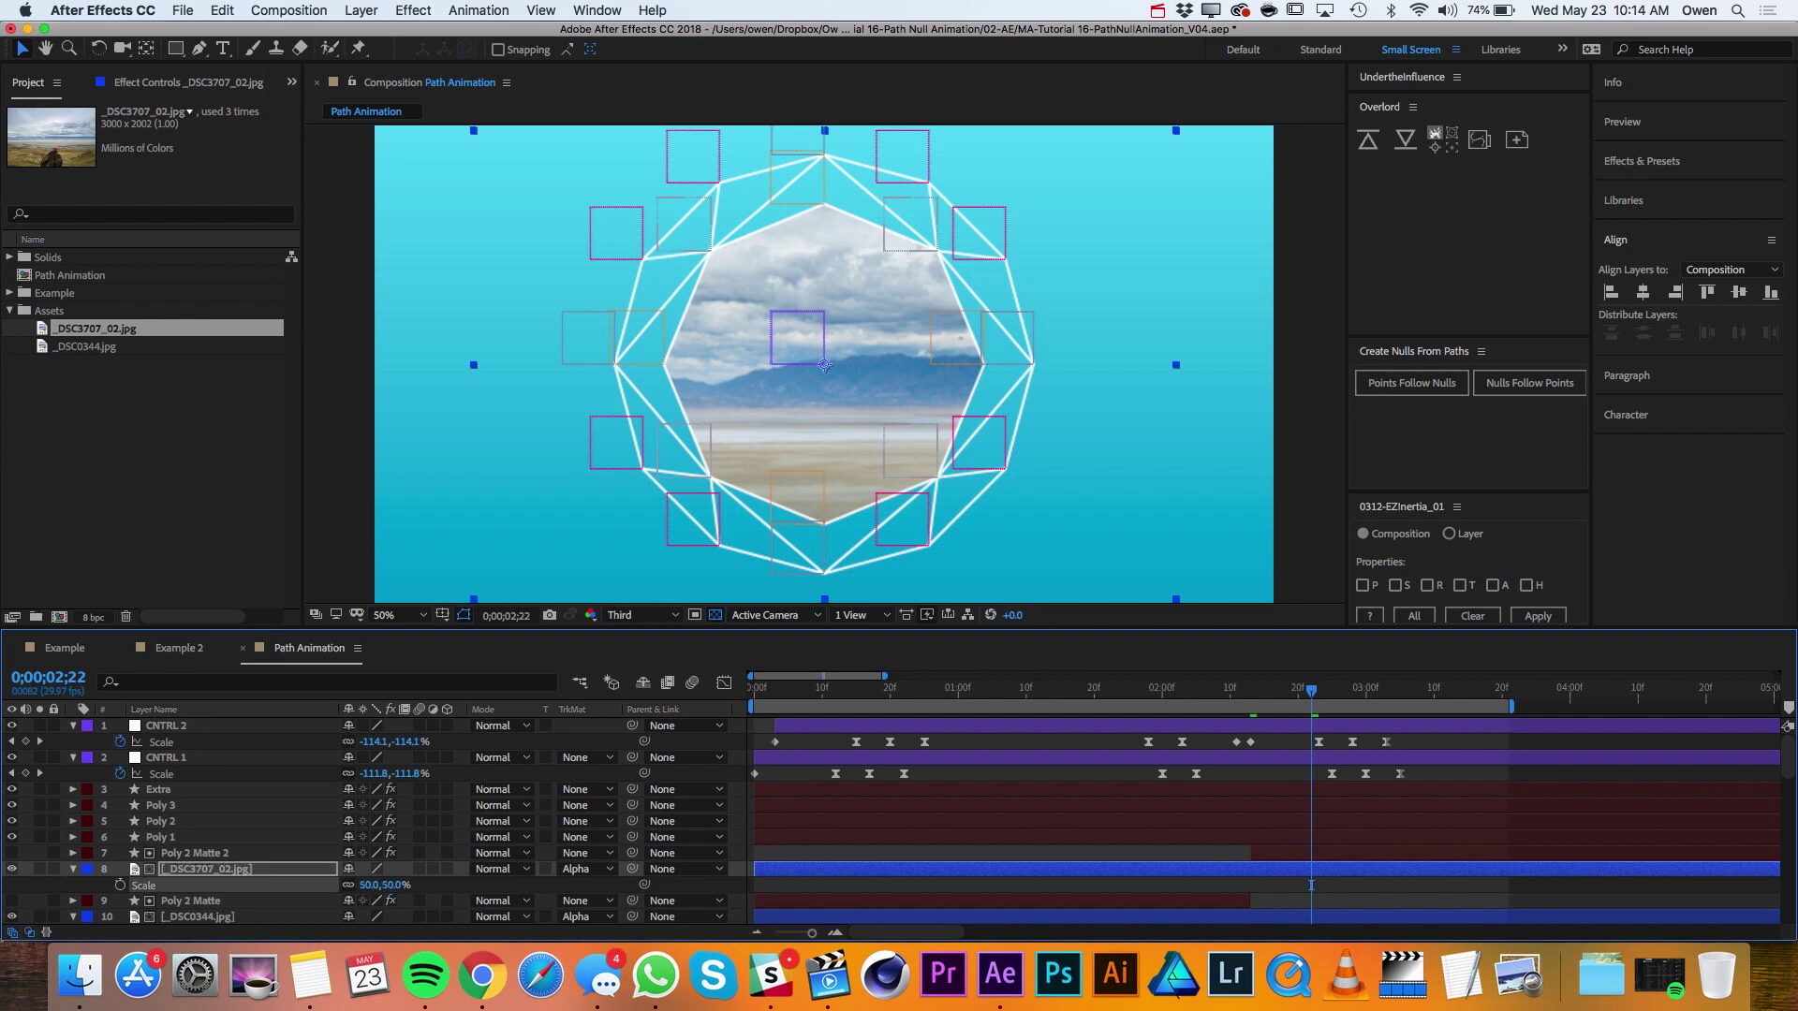
left_click(559, 475)
key("shift+Up")
key("shift+Up")
key("shift+Up")
key("shift+Up")
key("shift+Up")
key("shift+Up")
key("shift+Up")
key("shift+Up")
key("shift+Up")
key("shift+Up")
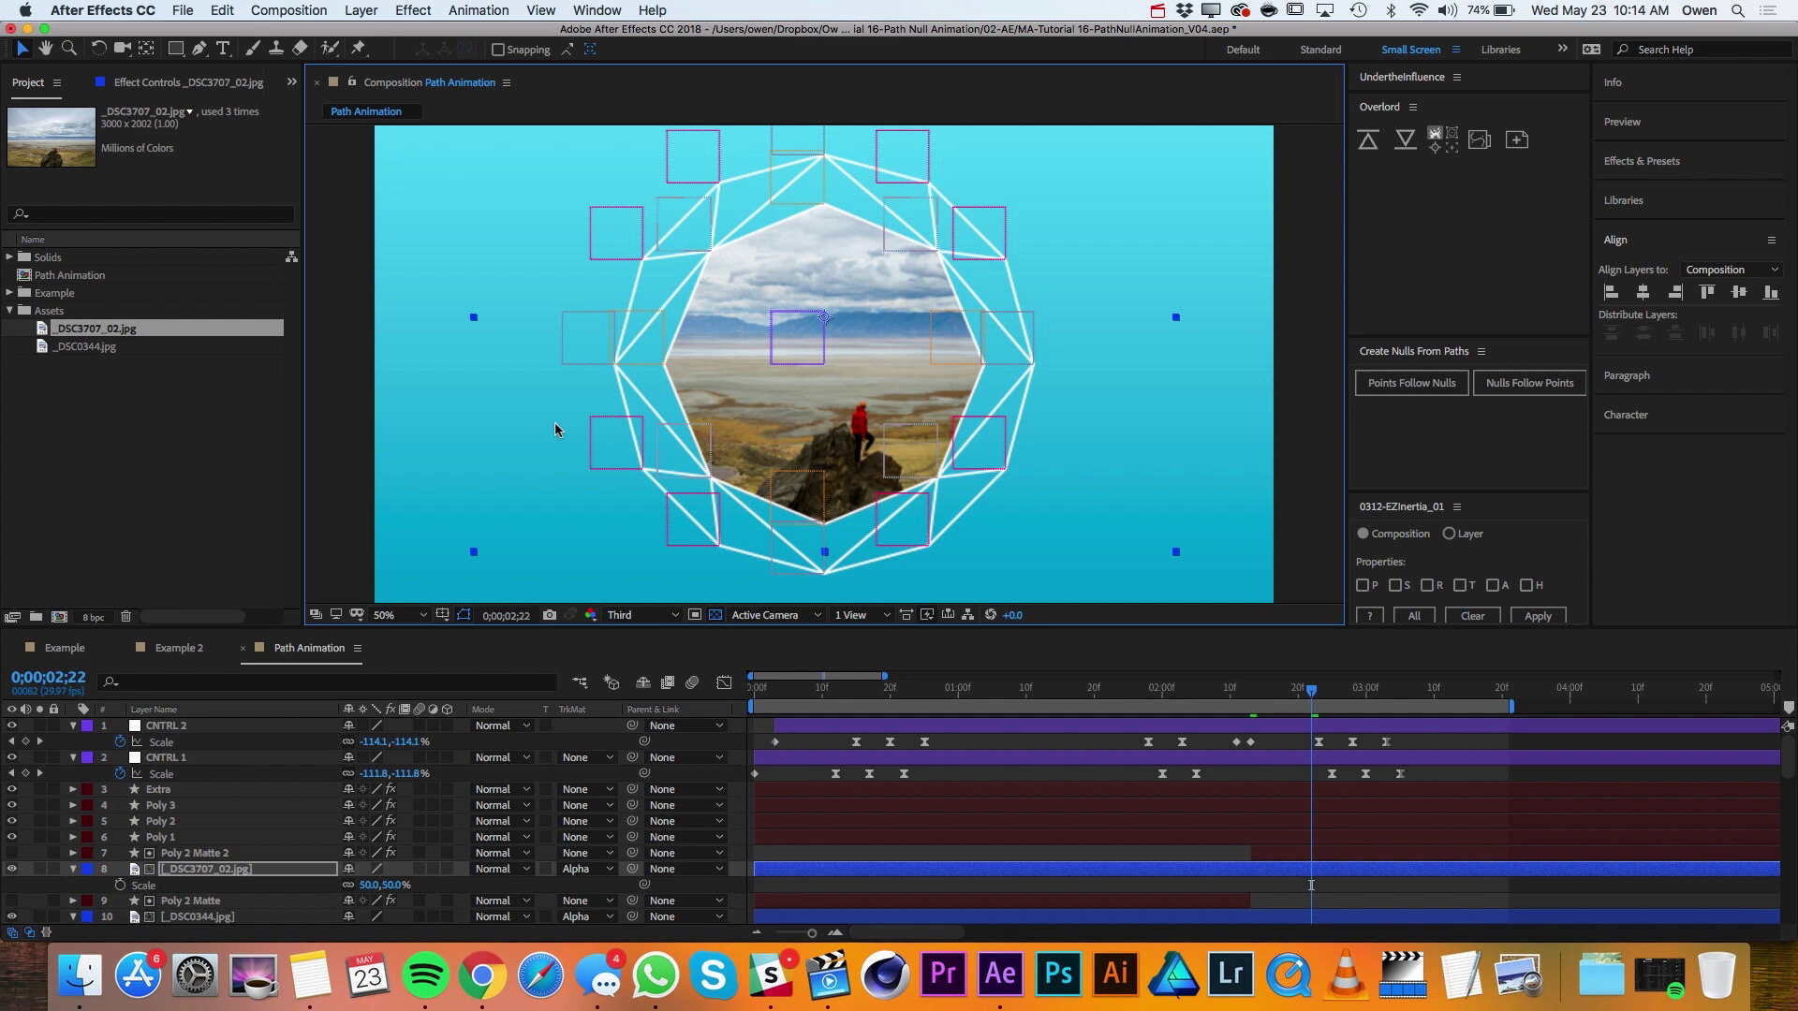
key("space")
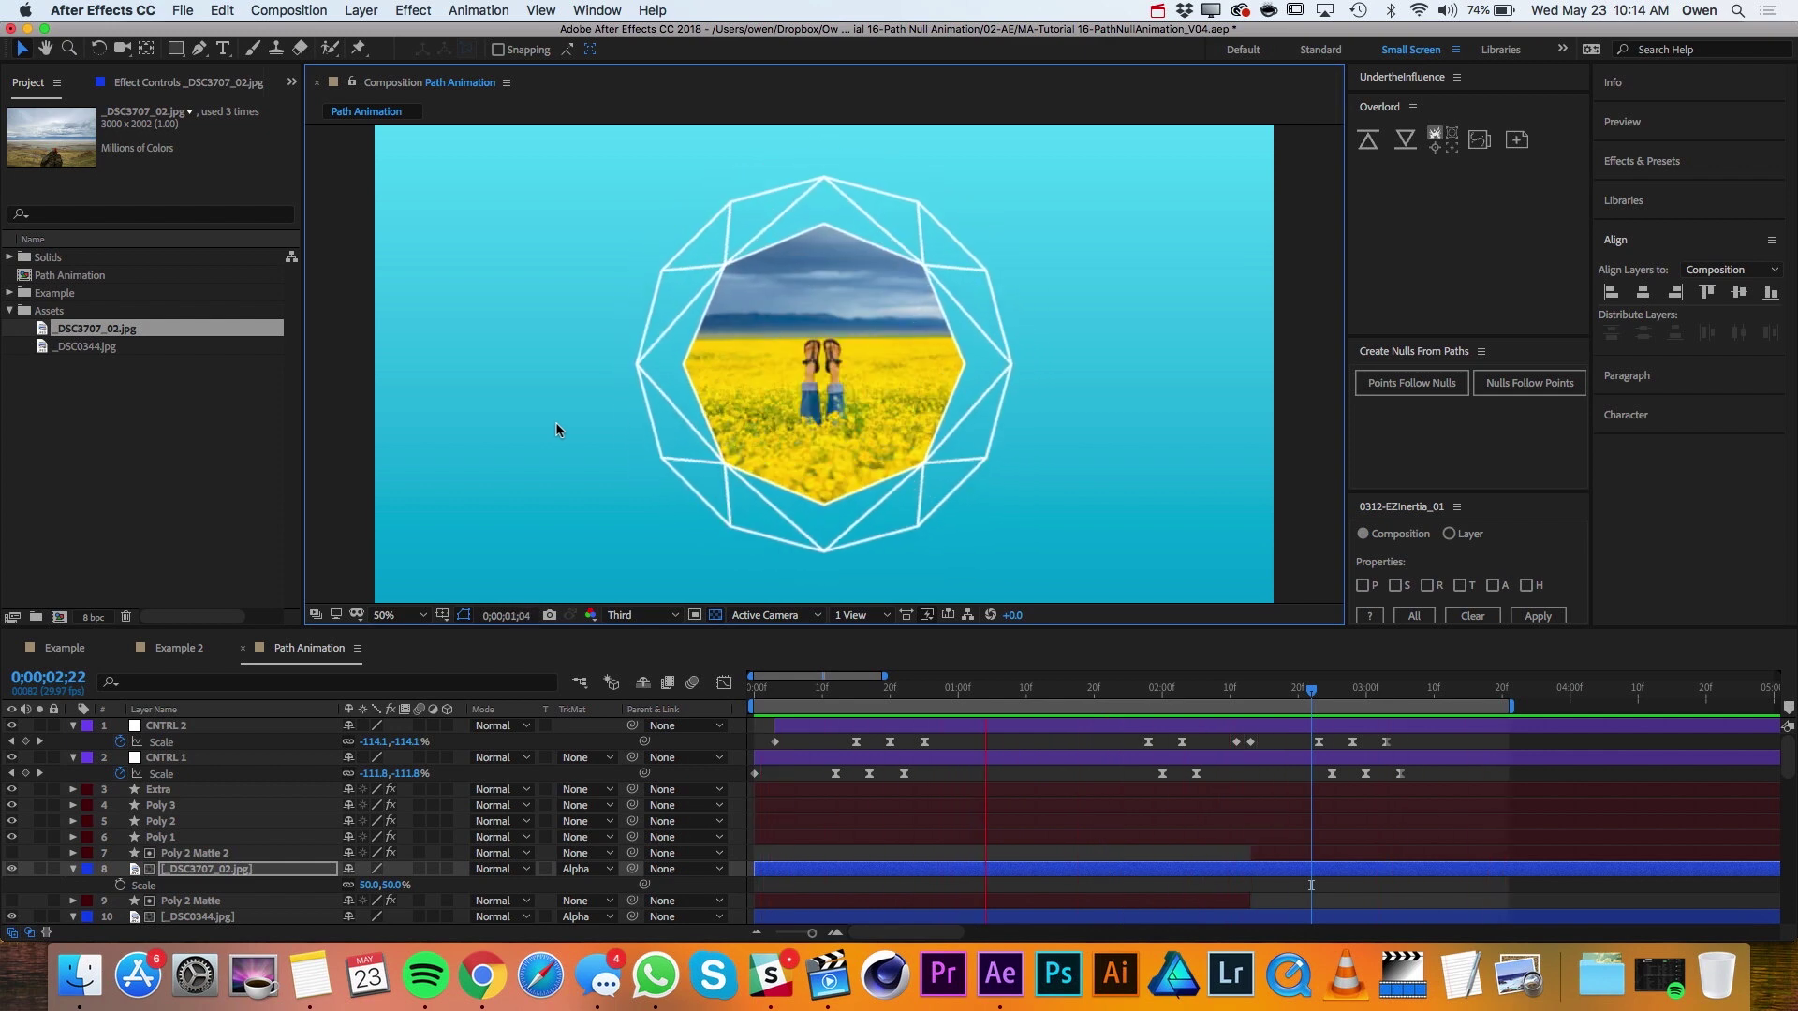
Add a null named Rotate at the top of the stack and parent CNTRL 1 and CNTRL 2 to it.
key("space")
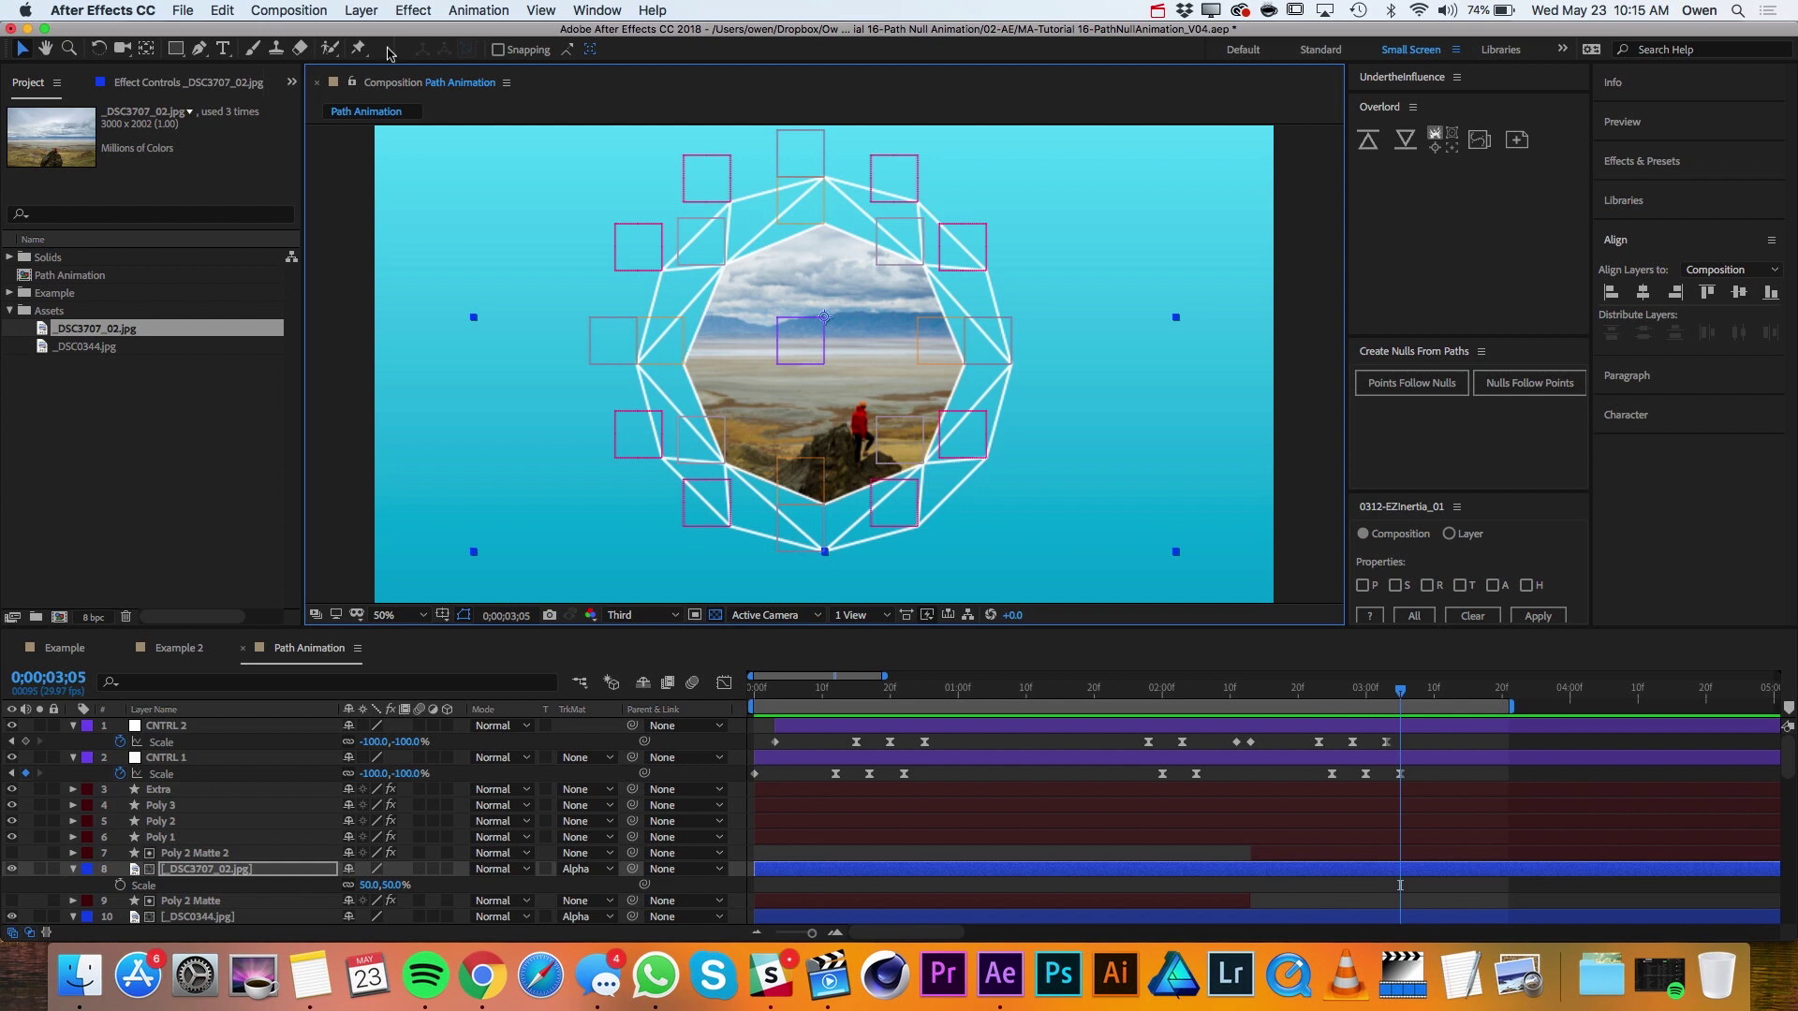
left_click(371, 12)
mouse_move(429, 35)
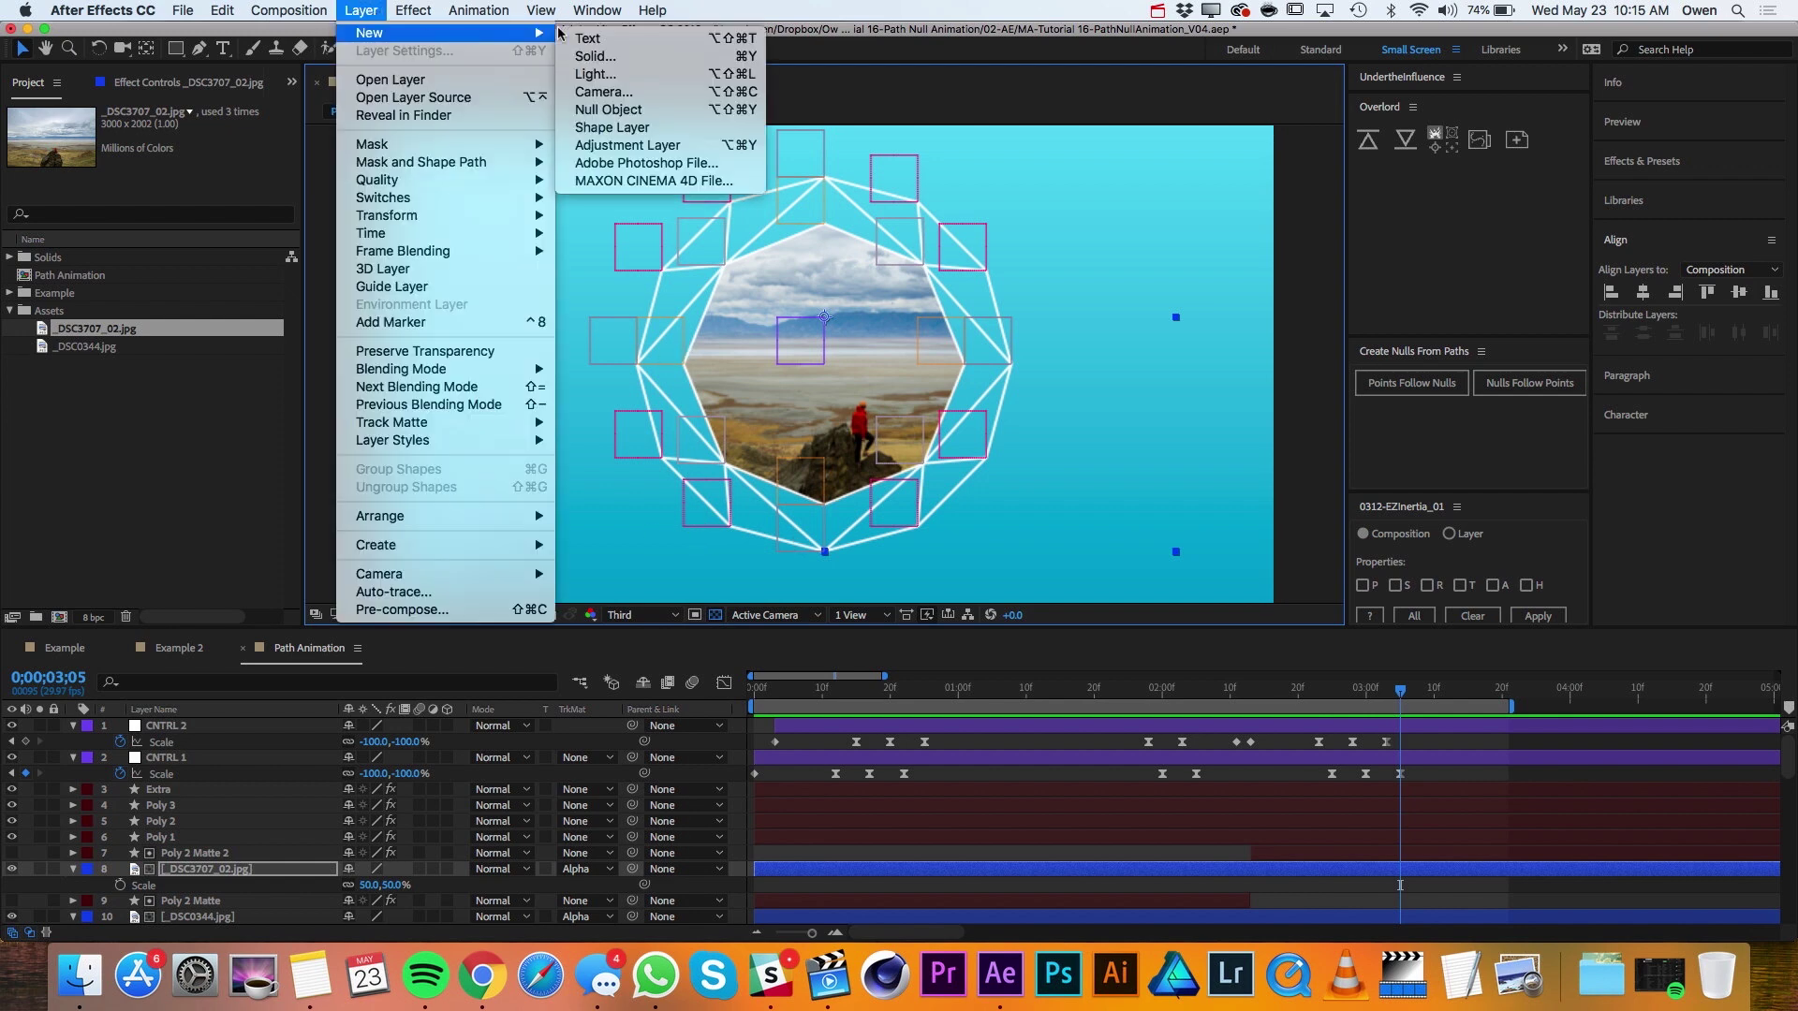
left_click(639, 112)
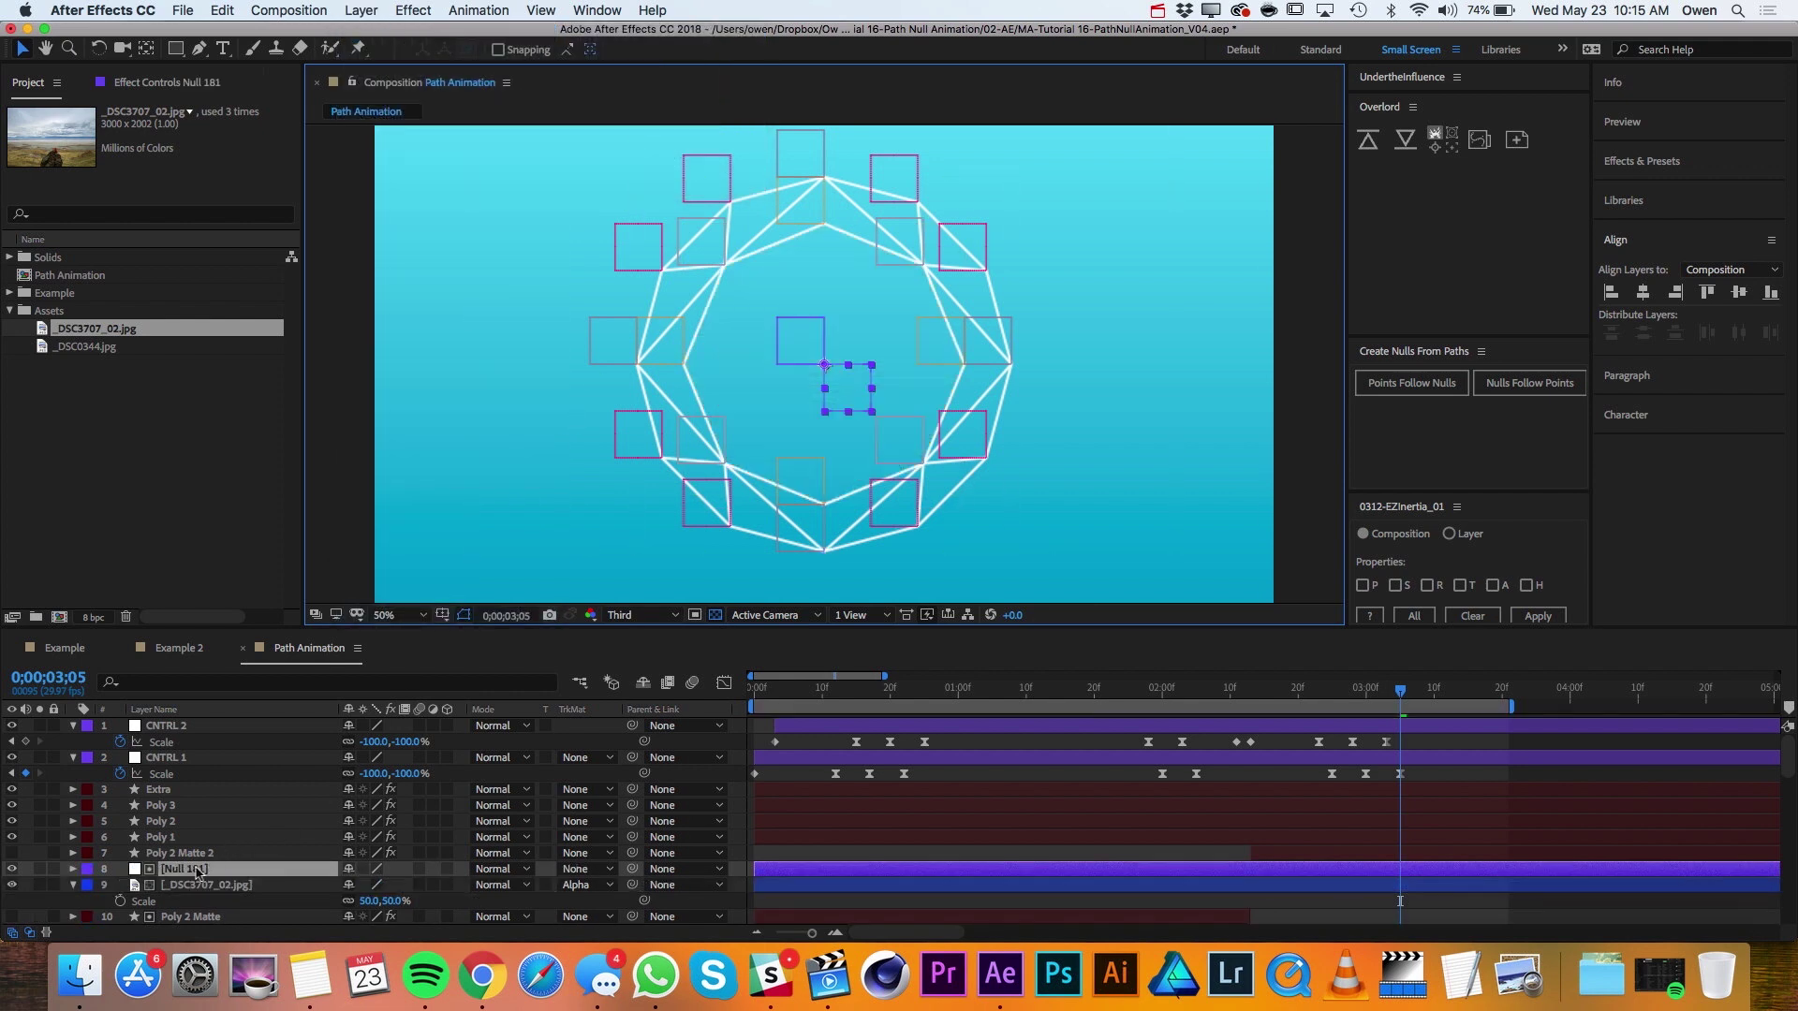
left_click_drag(196, 872, 189, 728)
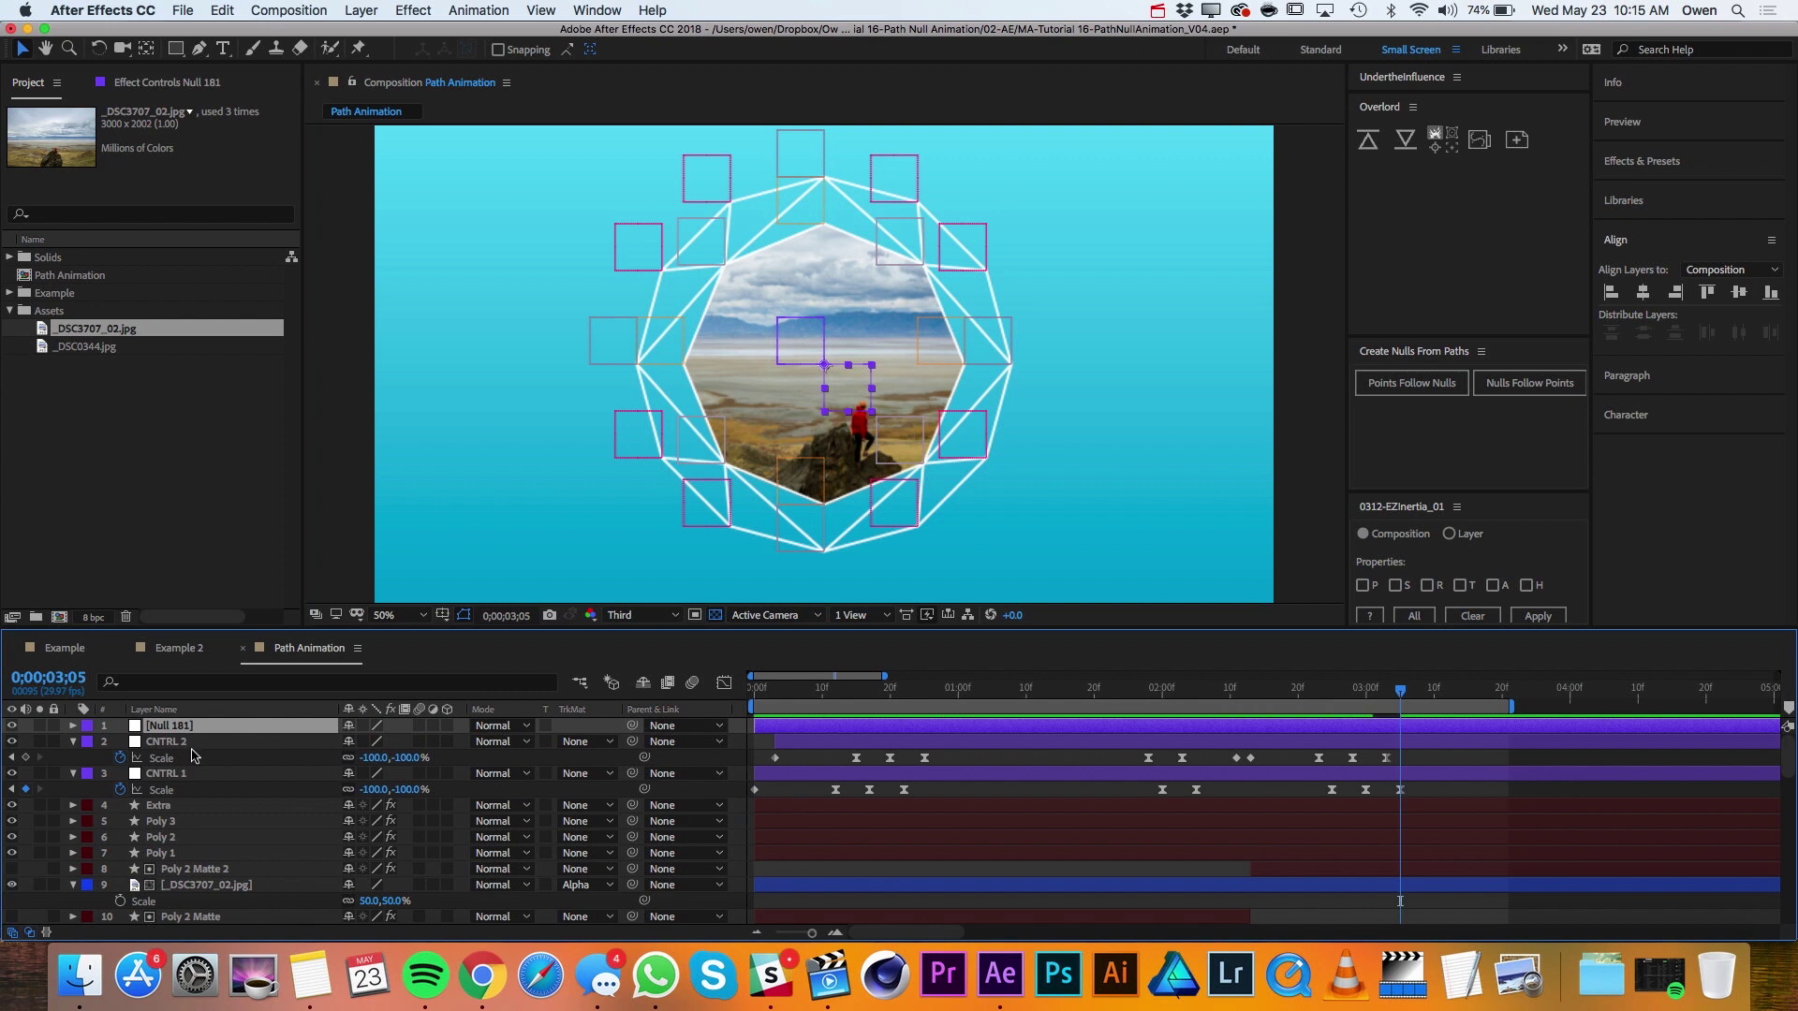
key("Return")
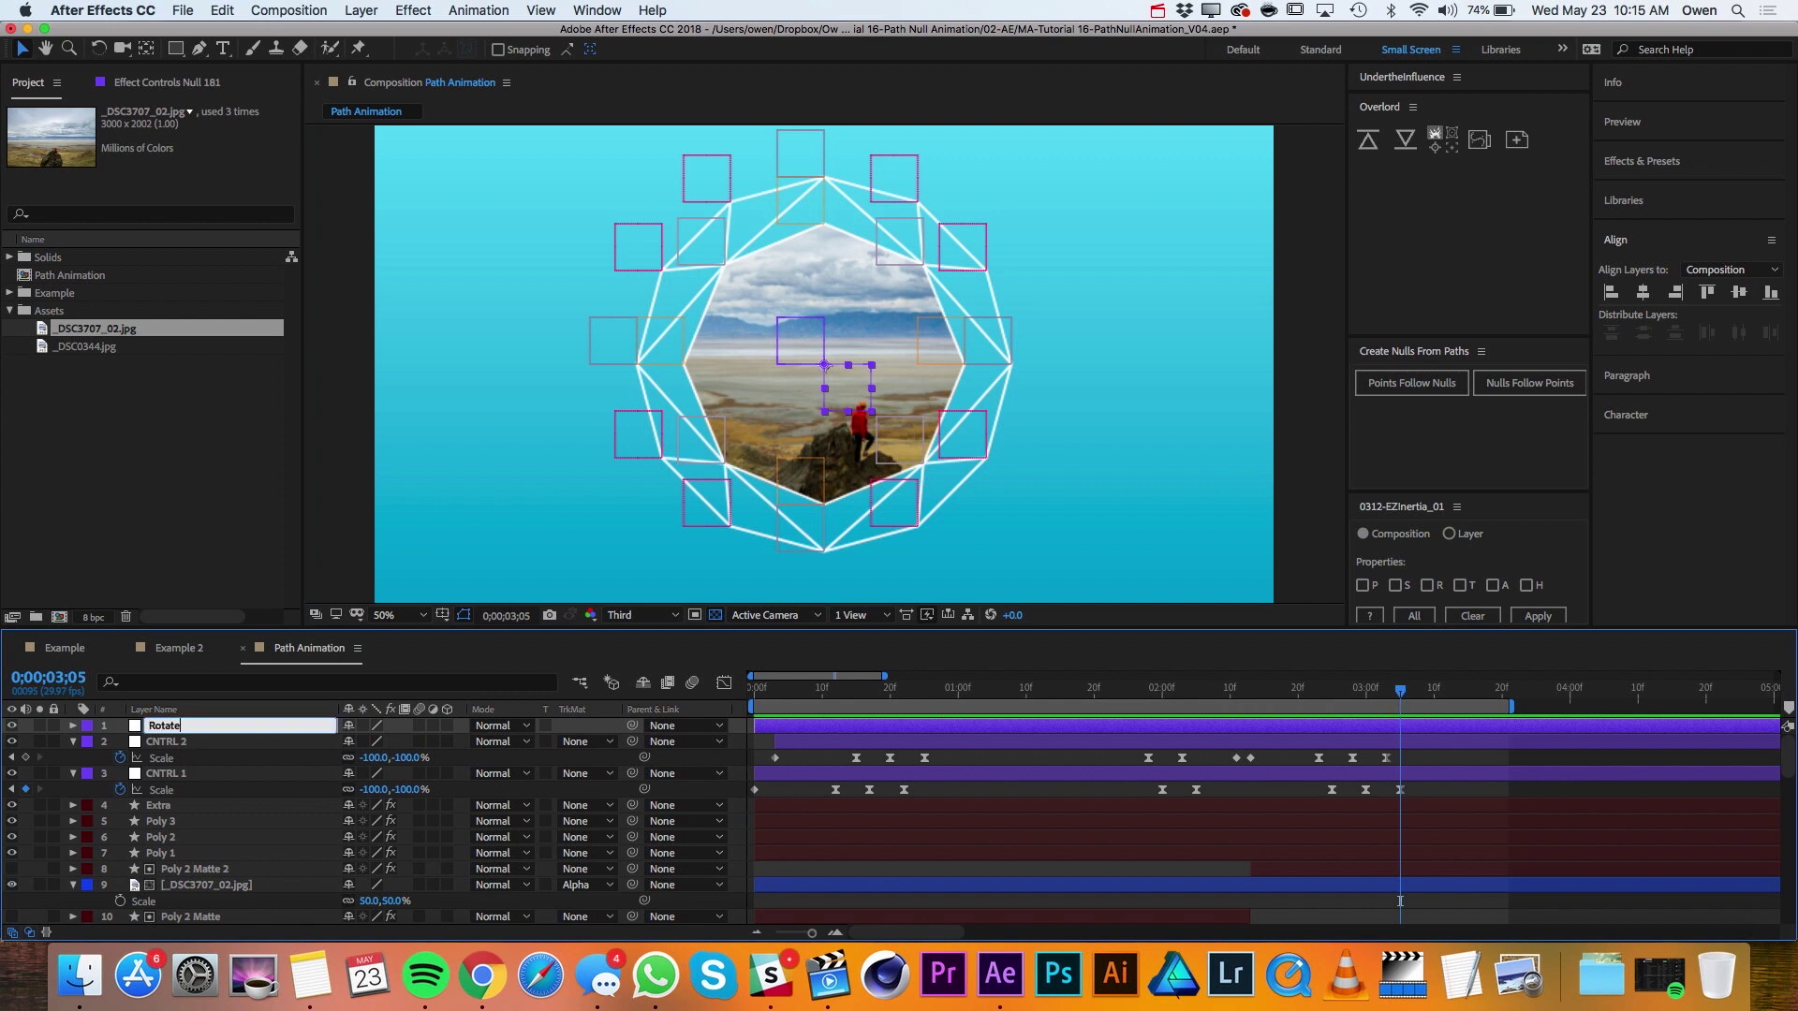
key("Return")
left_click(167, 741)
left_click(178, 773, "shift")
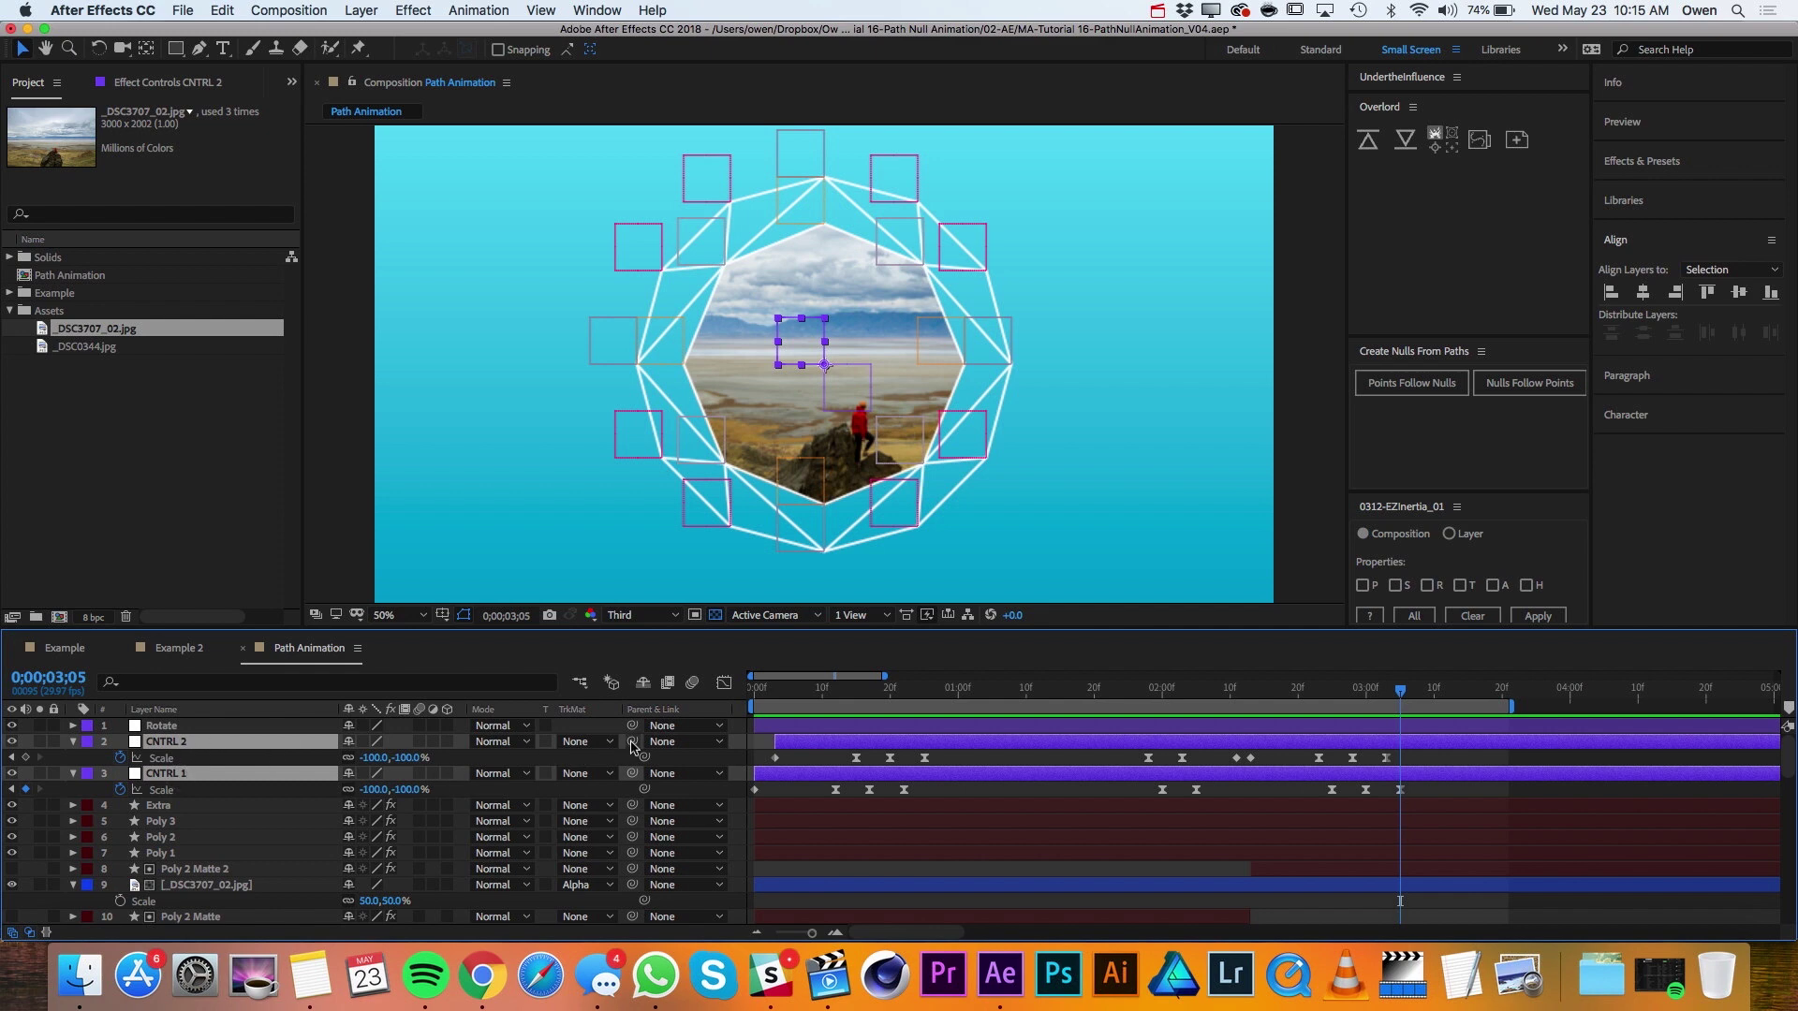
left_click_drag(632, 741, 168, 727)
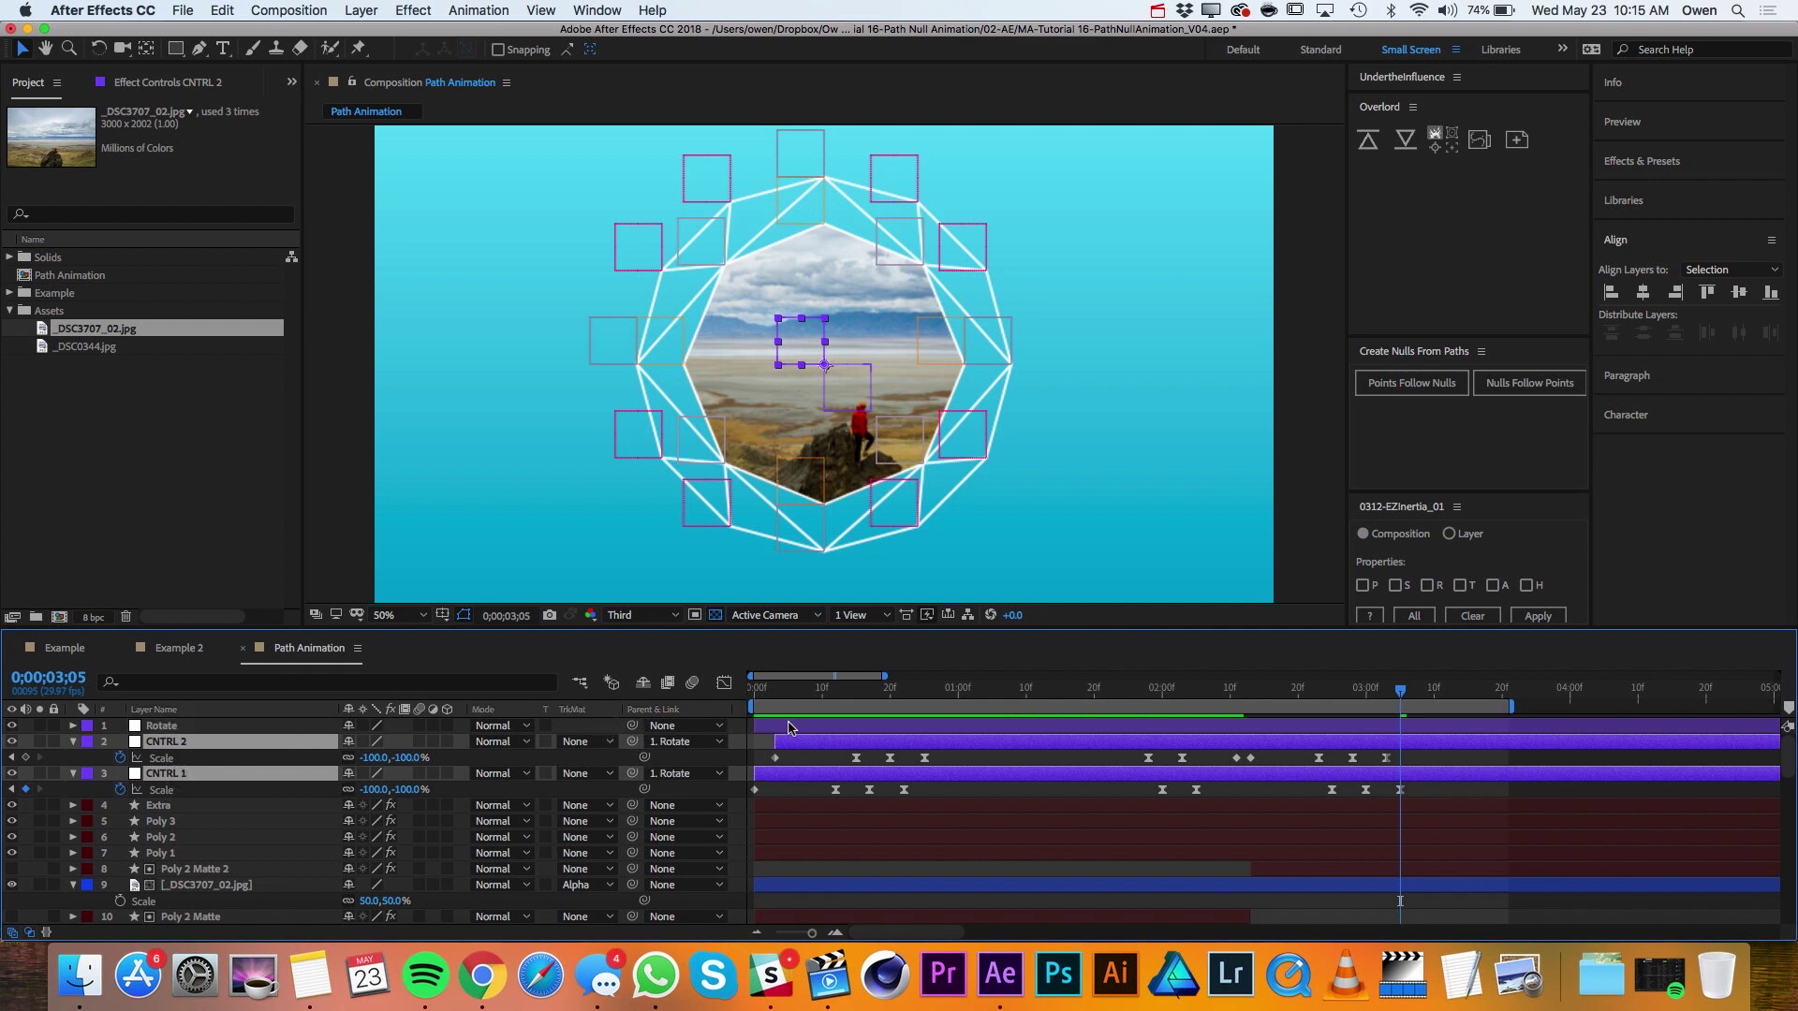
Give Rotate's Rotation the expression time*30 for a continuous spin.
left_click(225, 724)
key("r")
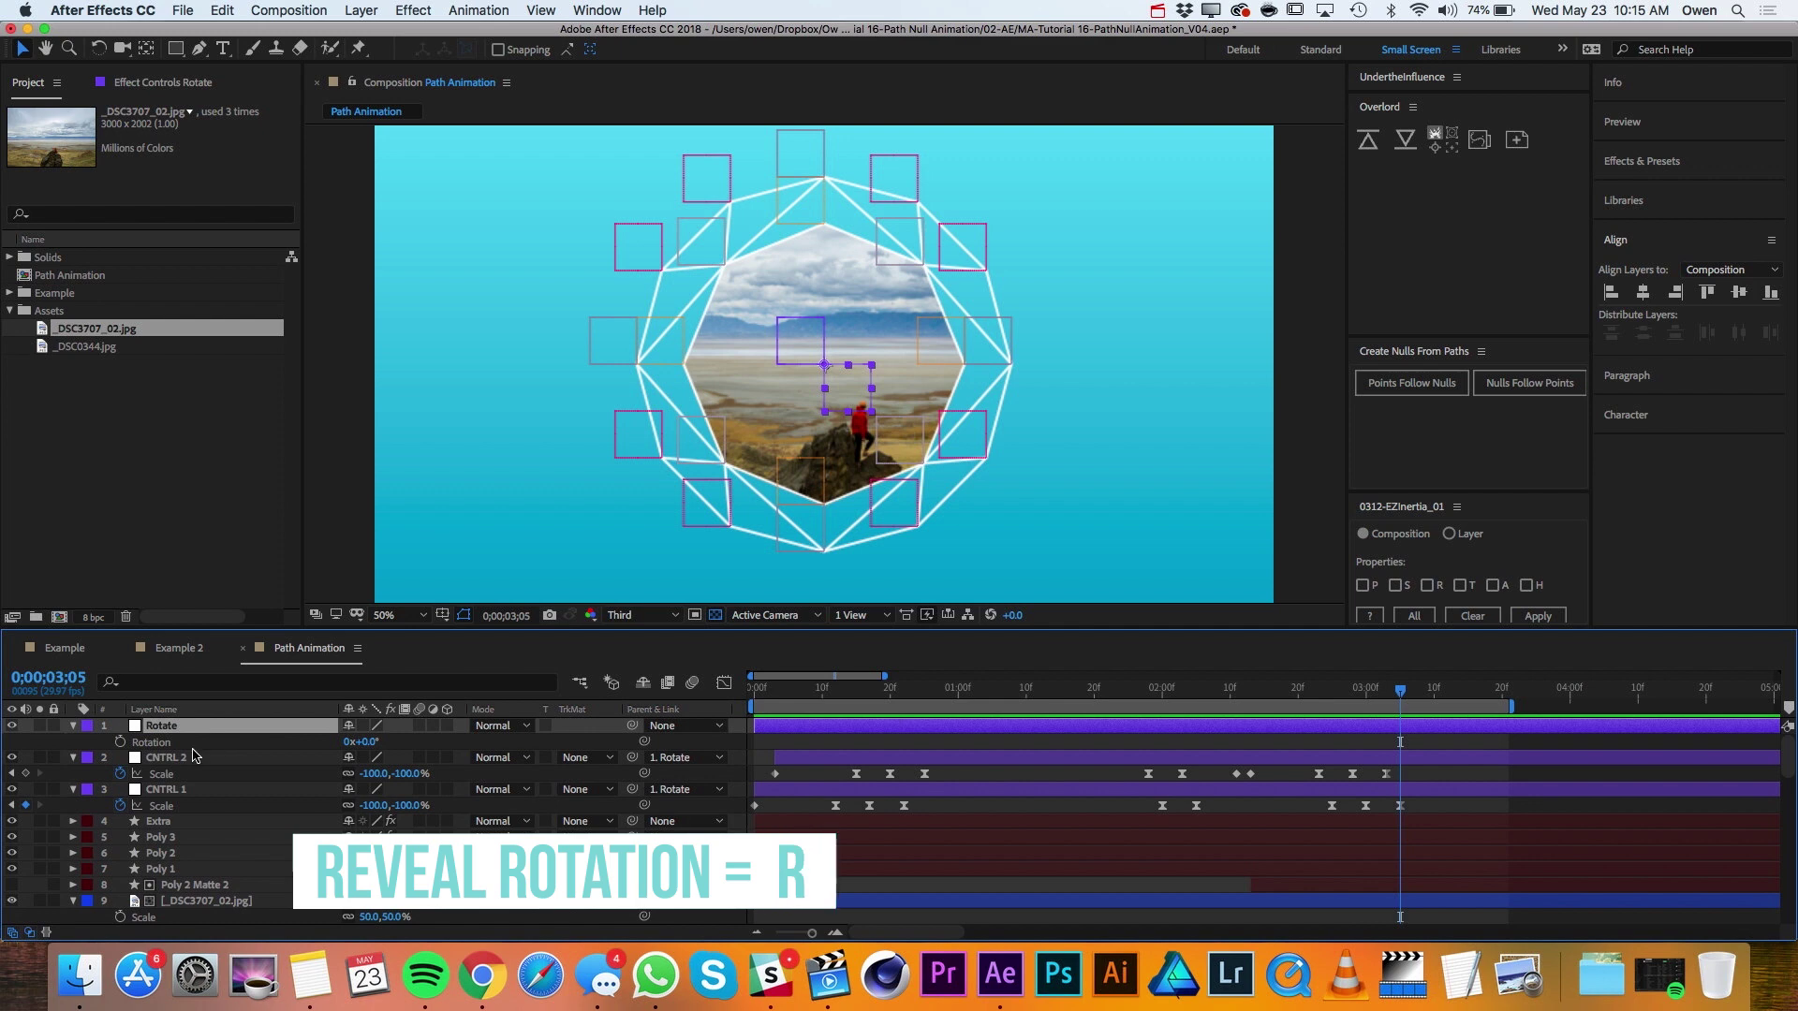
left_click(121, 742, "alt")
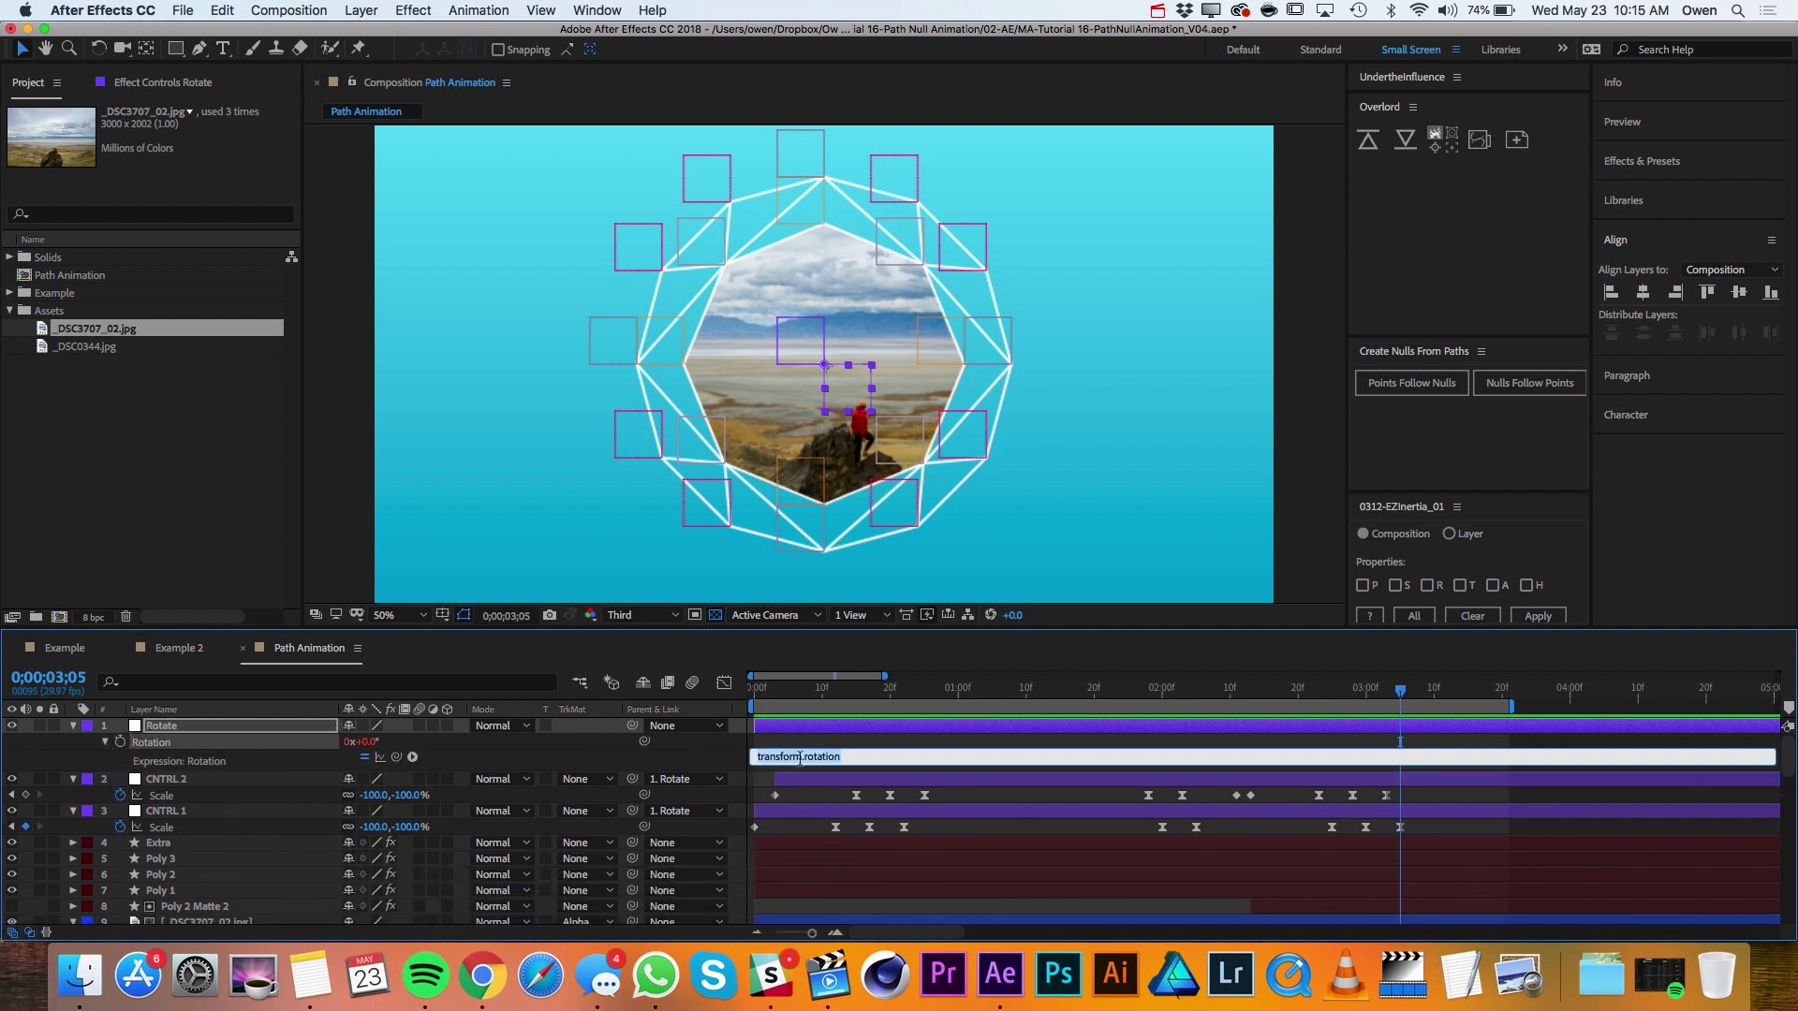
type("t")
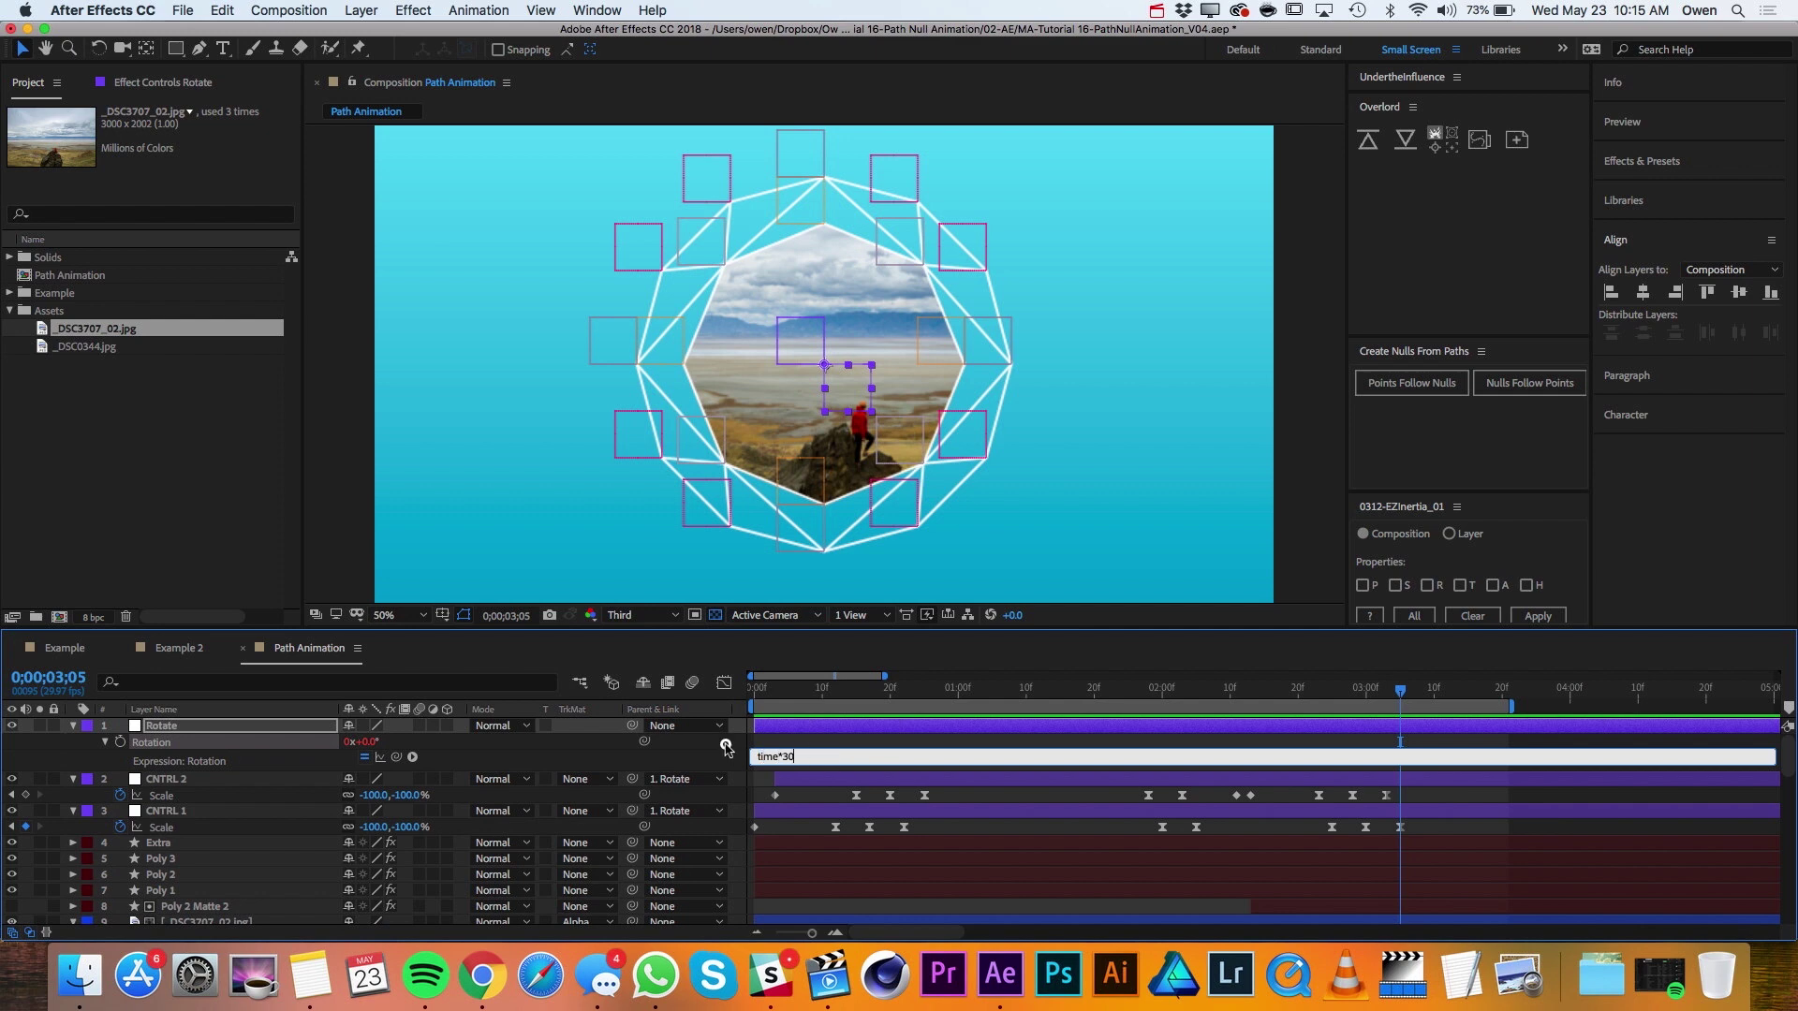
type("ime*30")
left_click(725, 747)
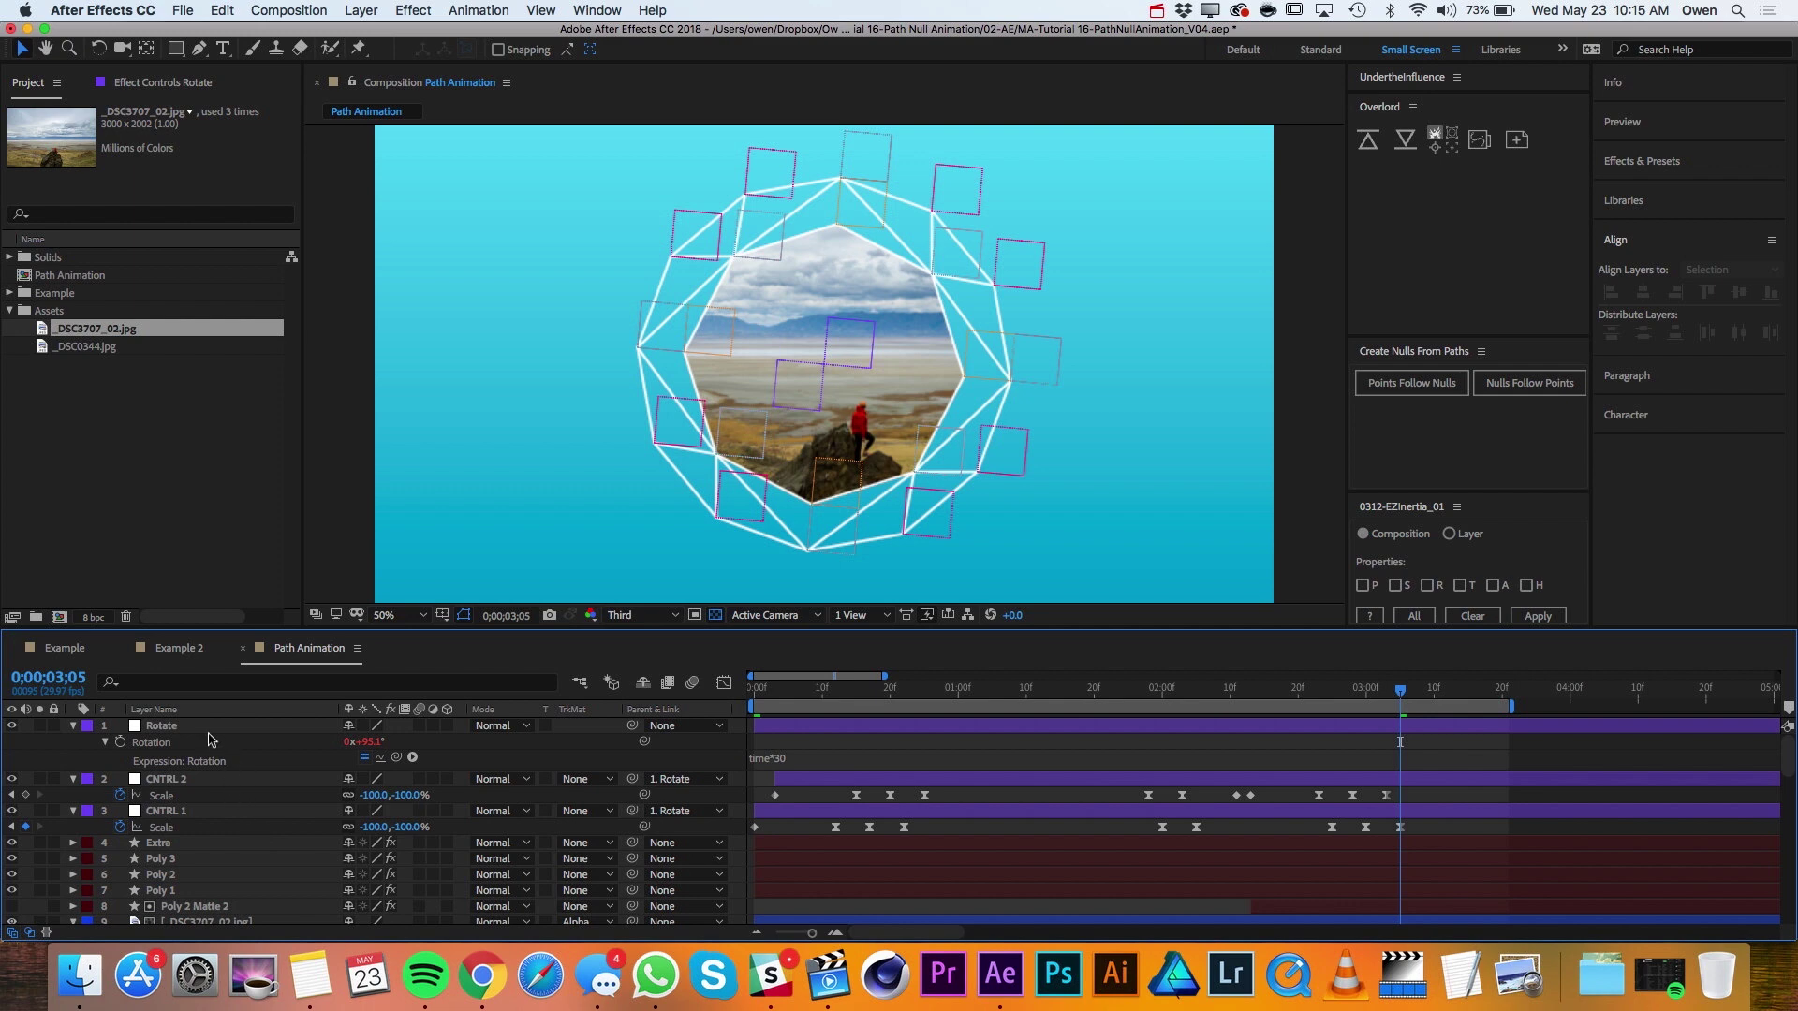
key("space")
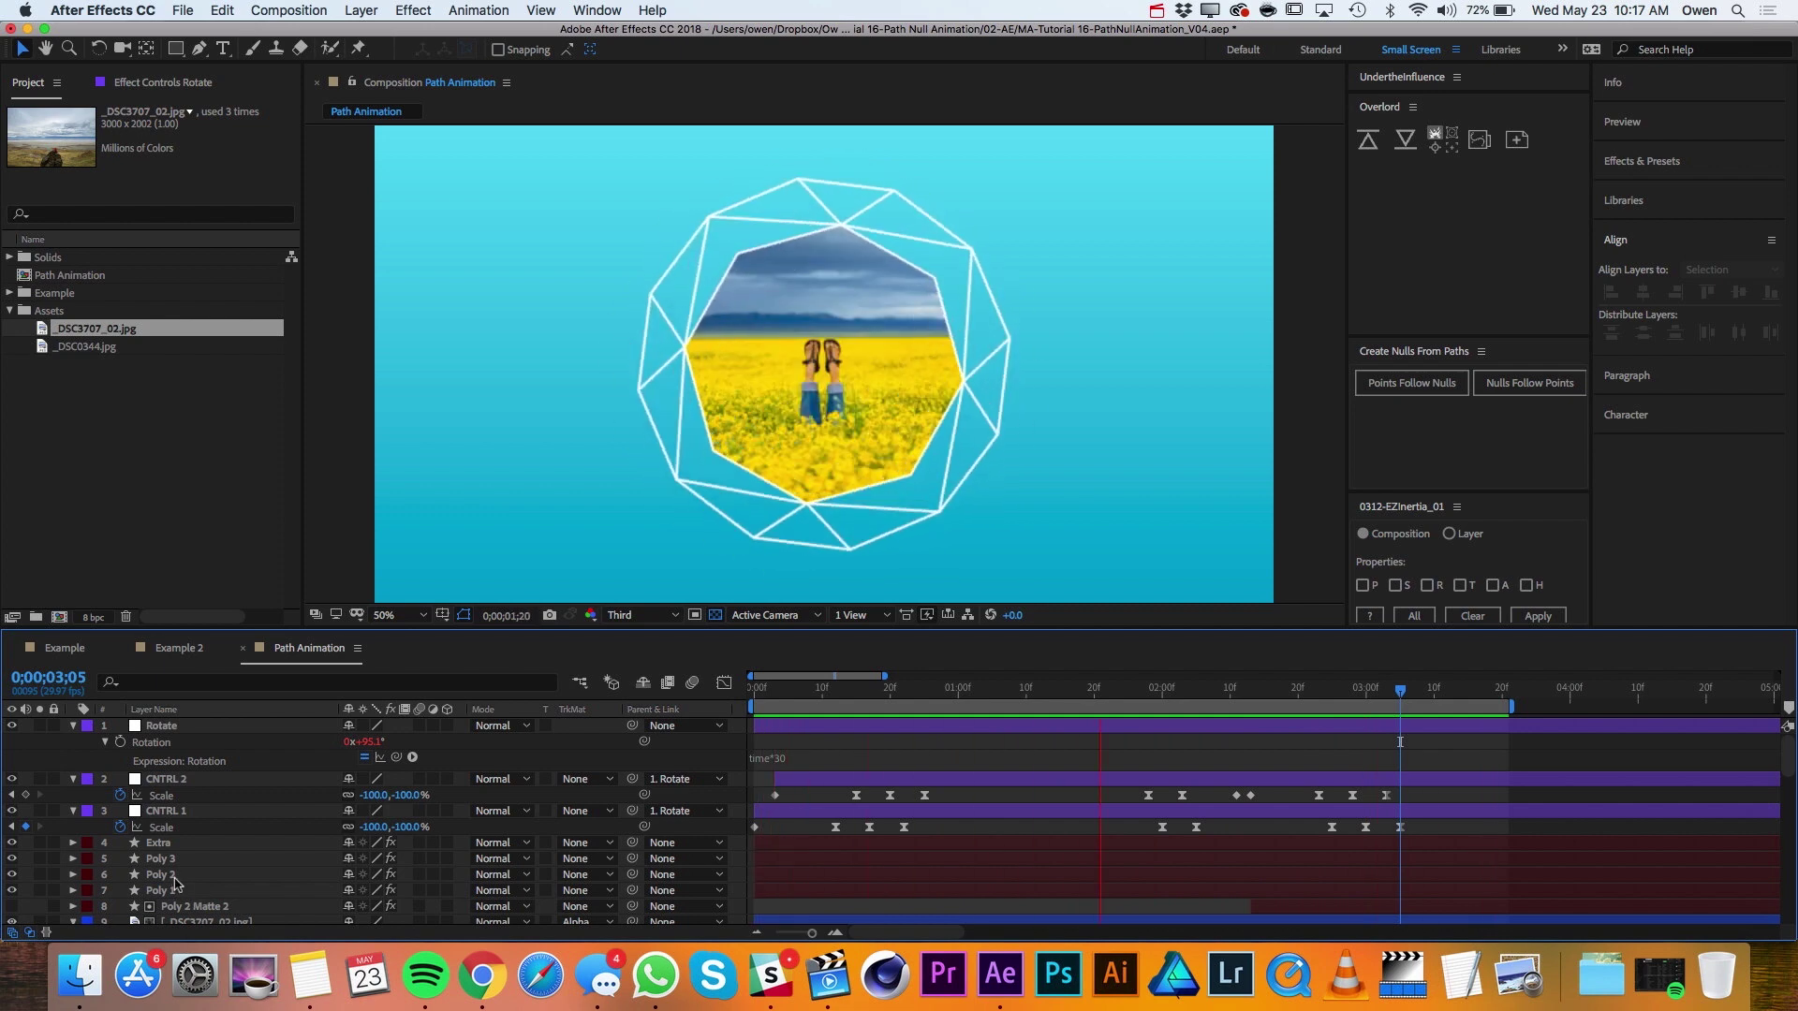
left_click(174, 875)
Set the stroke width to 15 px on Poly 2 and 10 px on Poly 3.
key("space")
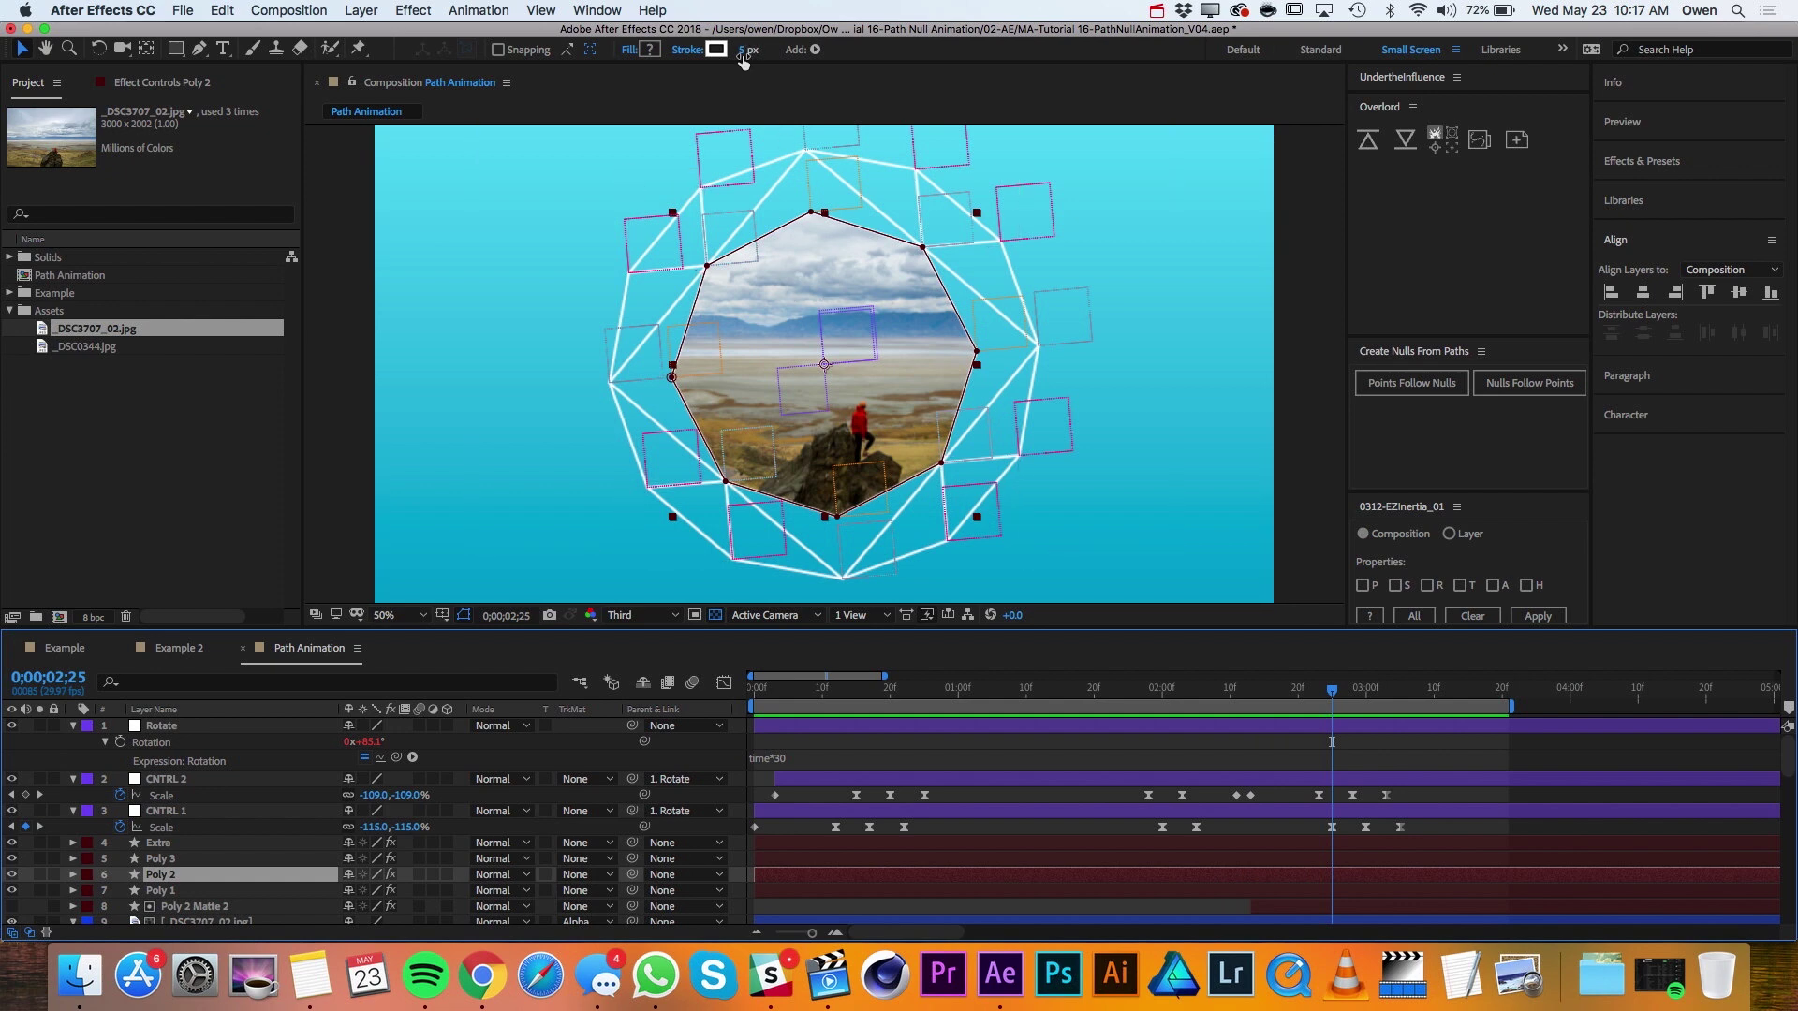
left_click_drag(746, 50, 777, 50)
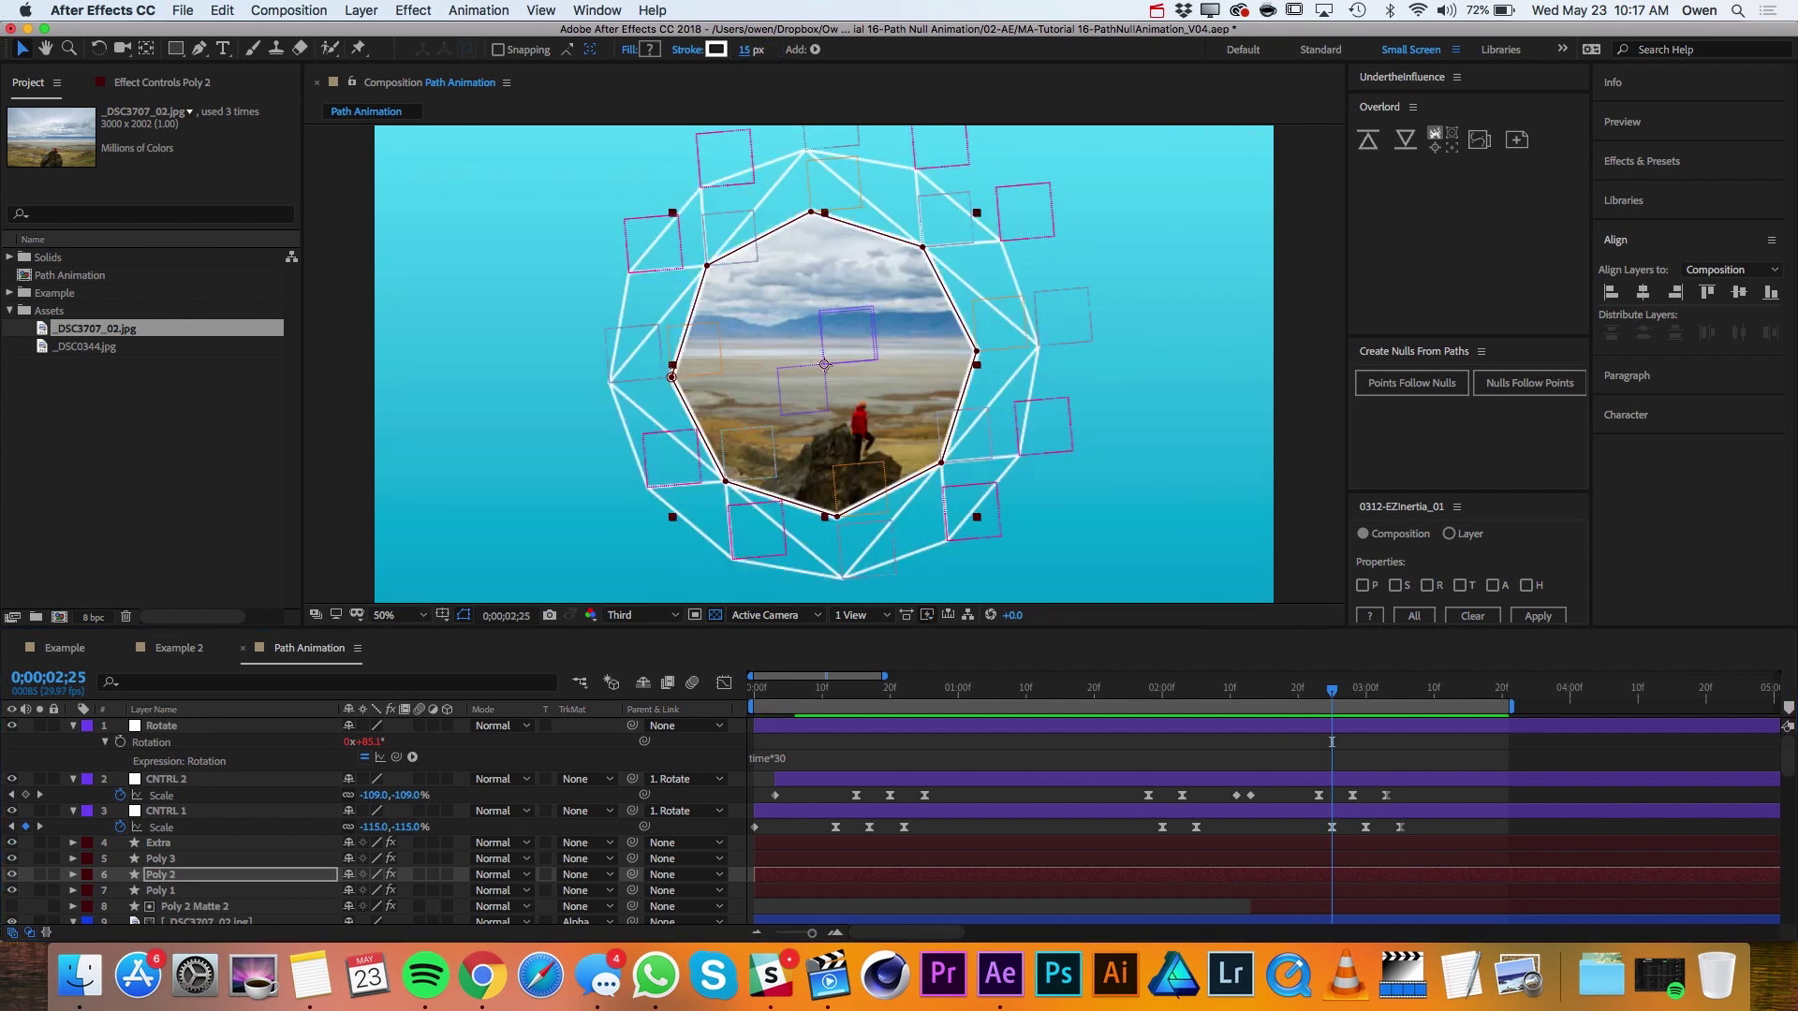
left_click(174, 858)
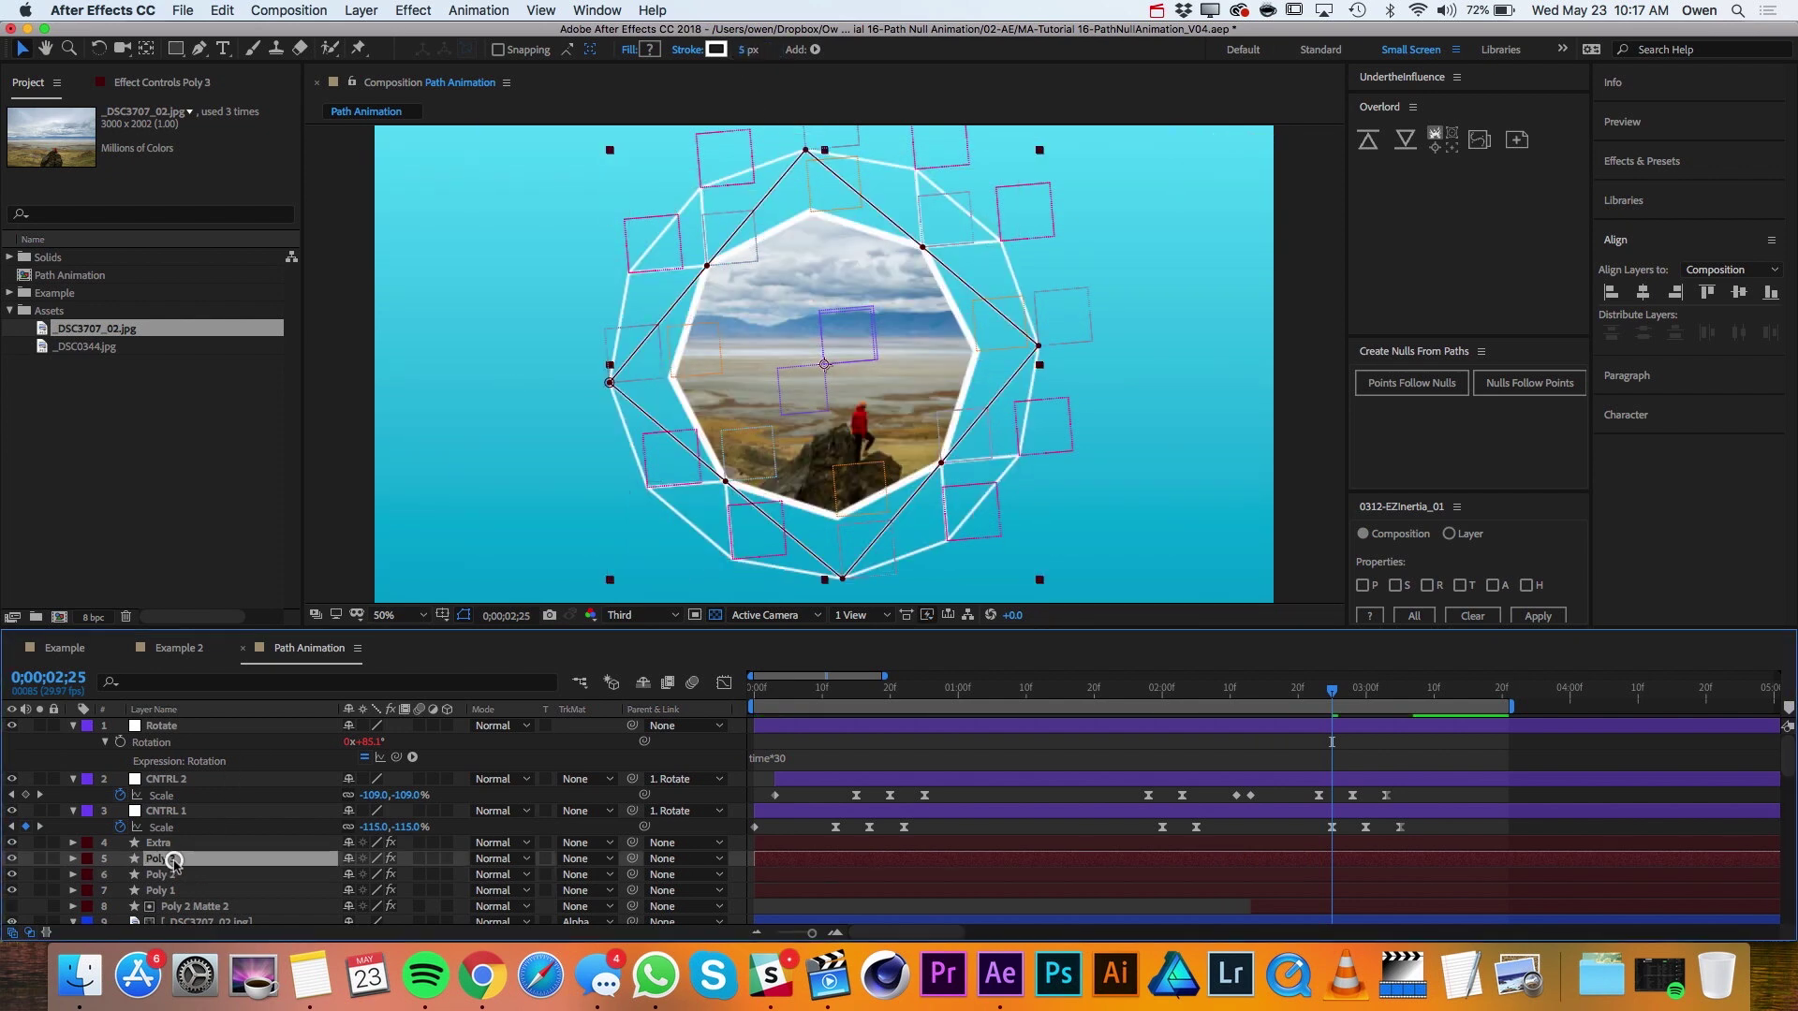
left_click_drag(173, 859, 535, 75)
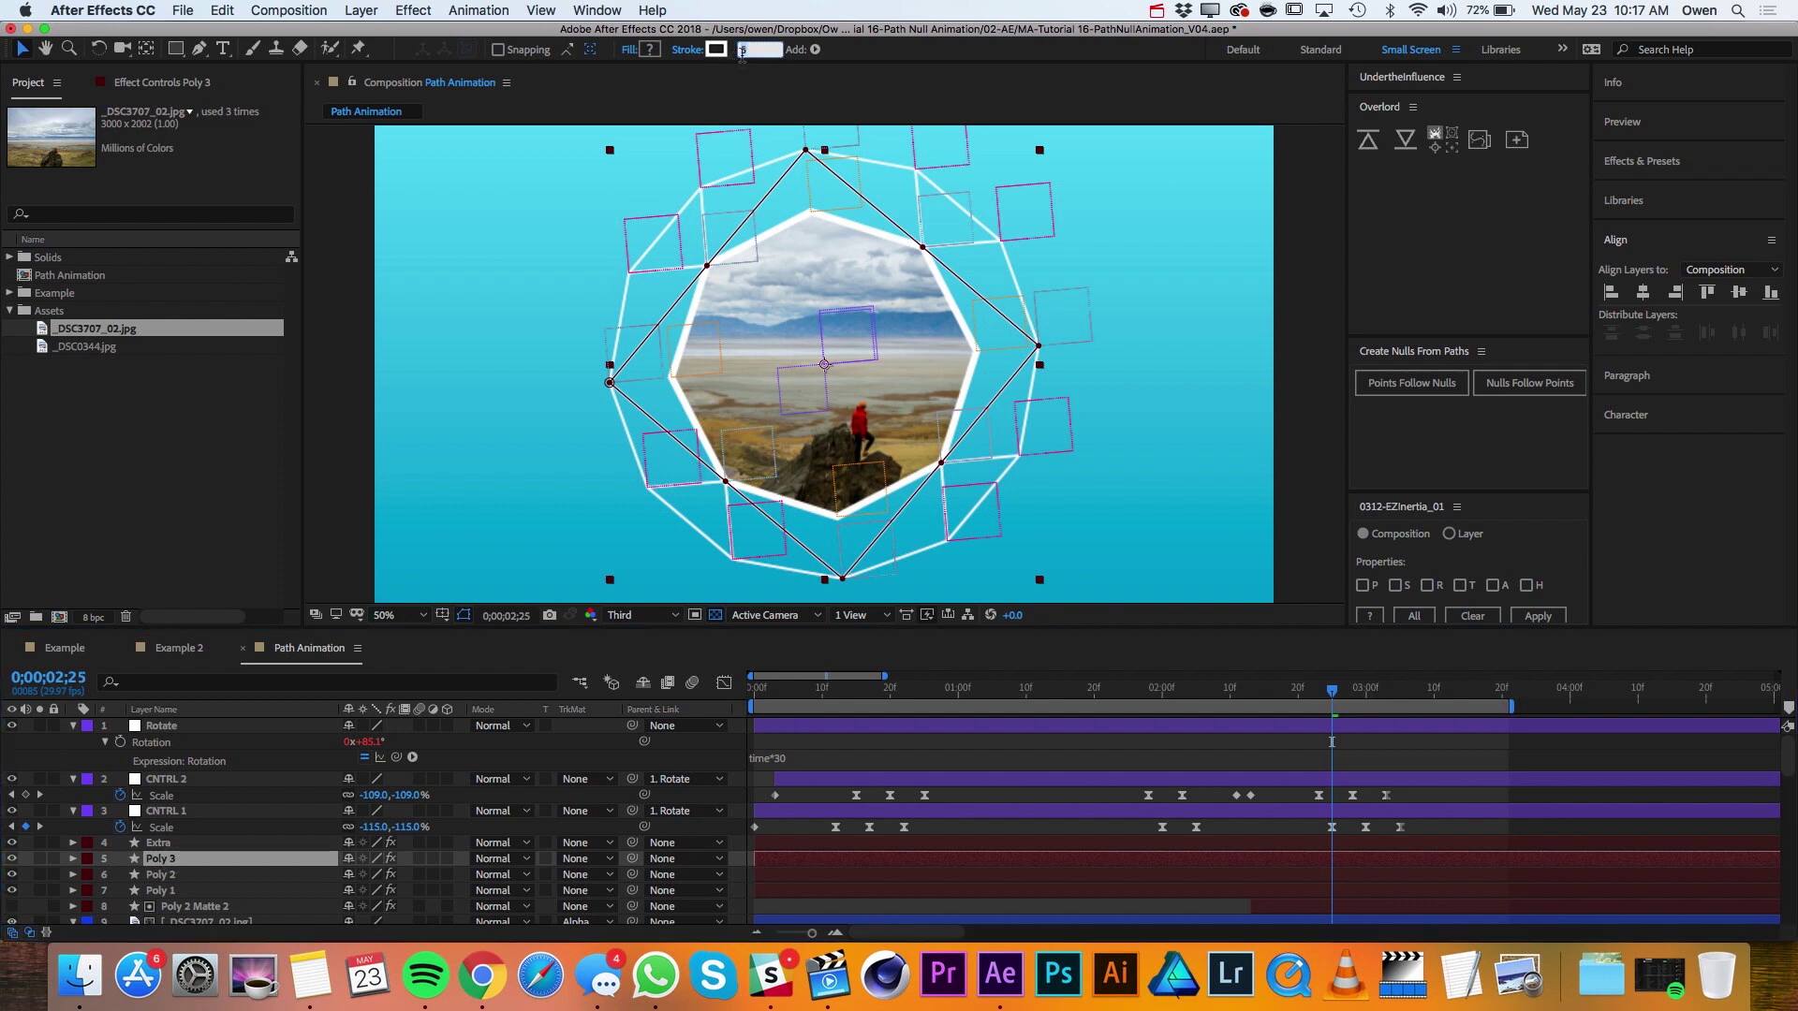
left_click_drag(748, 50, 764, 50)
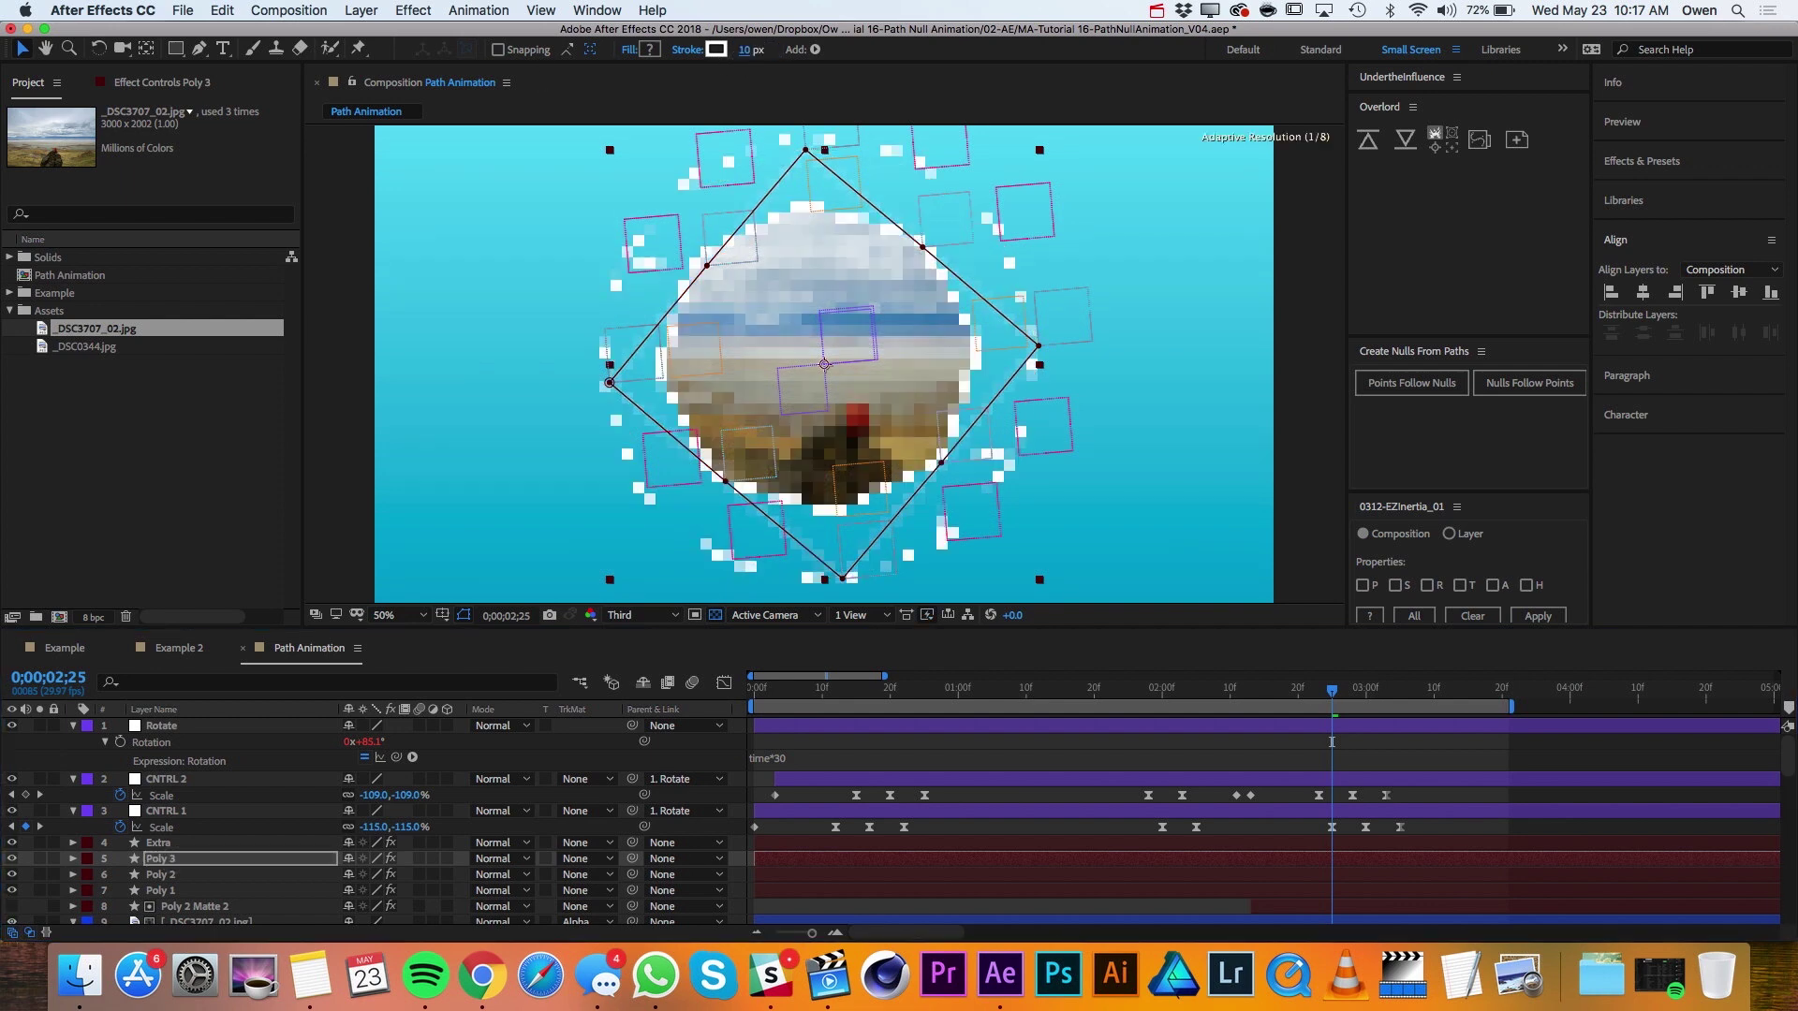
Set the Extra layer's stroke width to 8 px.
left_click(173, 845)
left_click(747, 50)
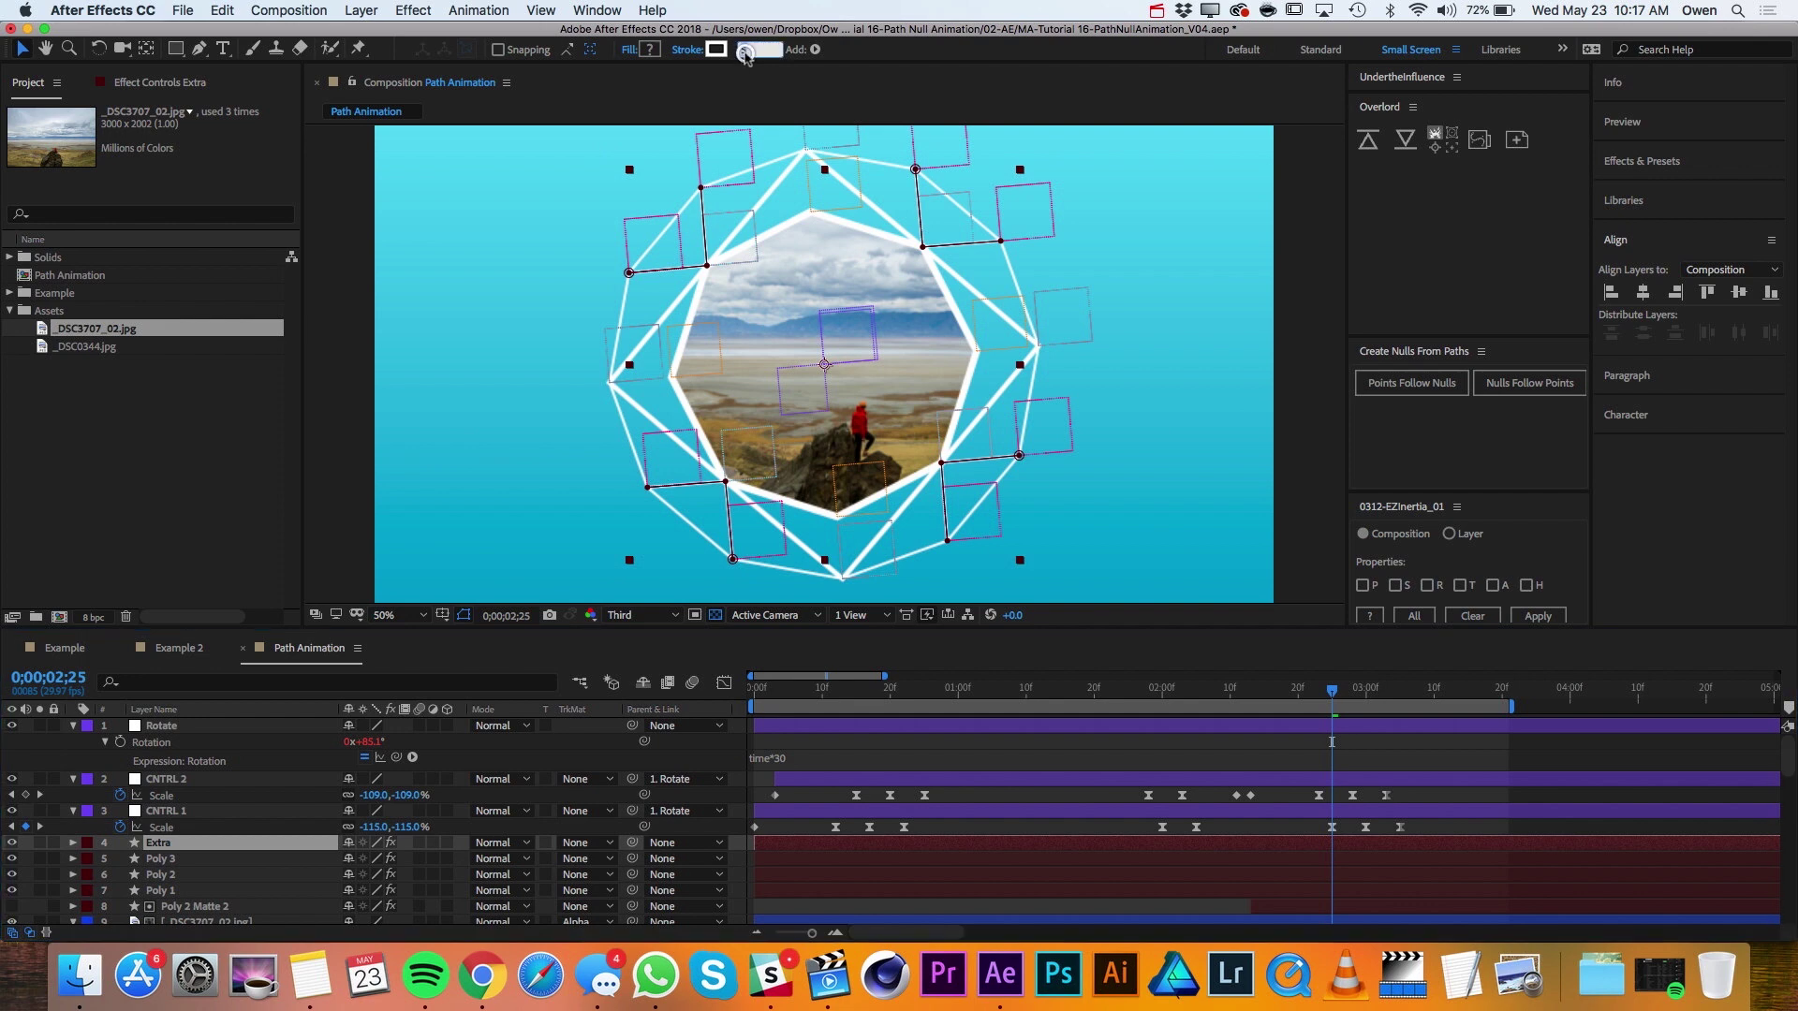
type("8")
key("Return")
key("space")
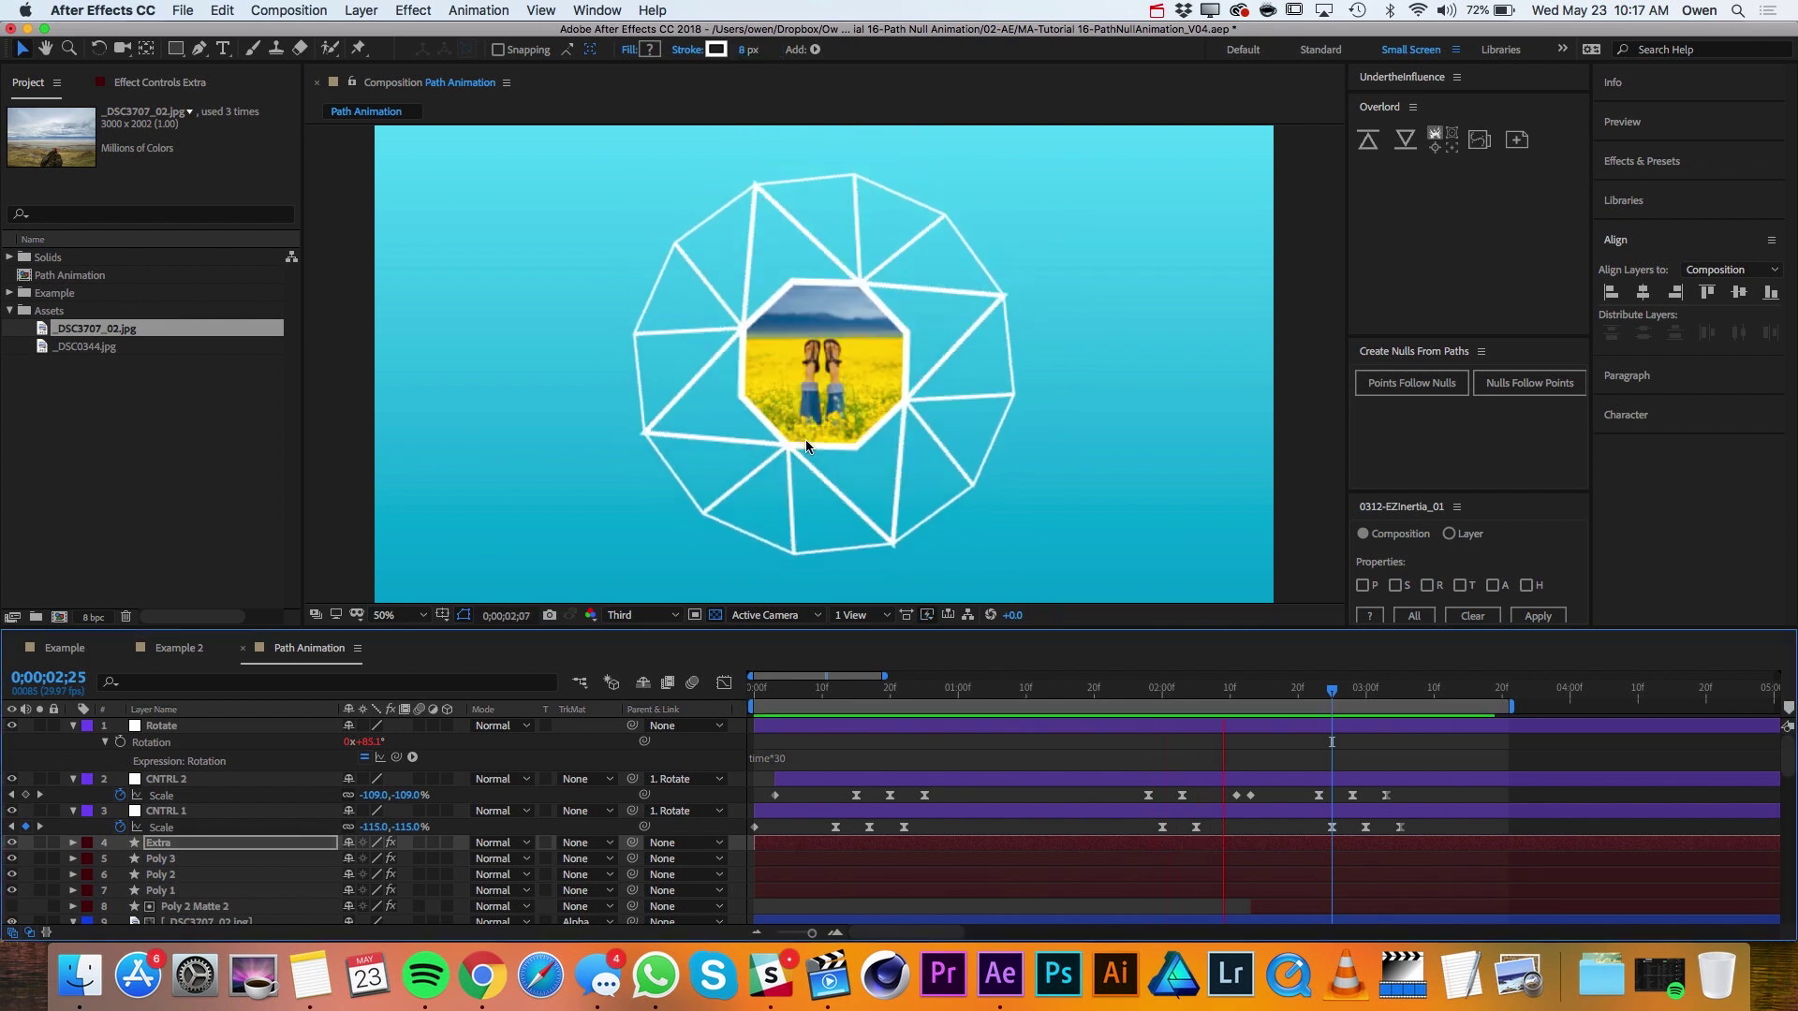